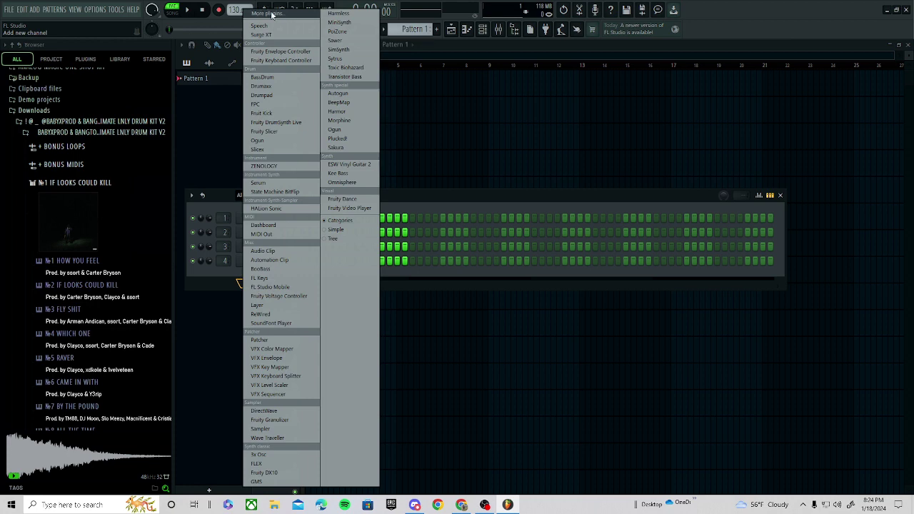
left_click(272, 14)
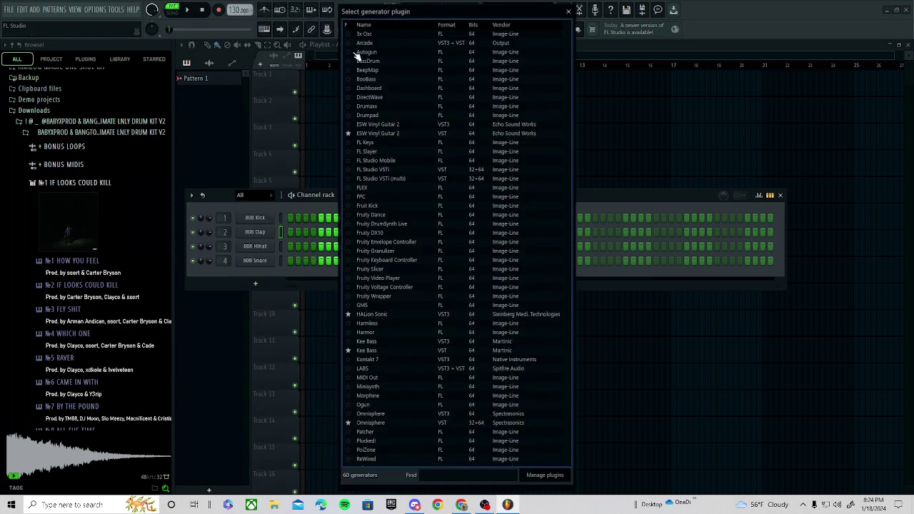
scroll(415, 140, "down", 4)
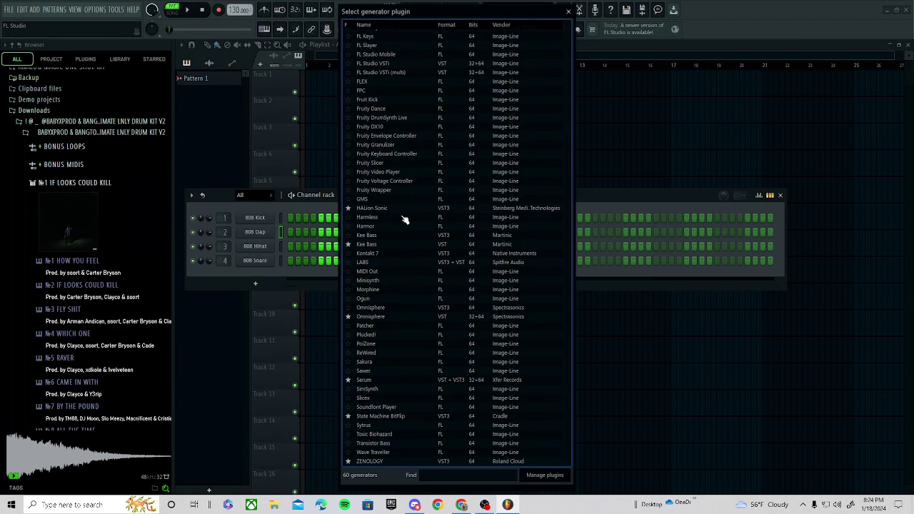
left_click(569, 11)
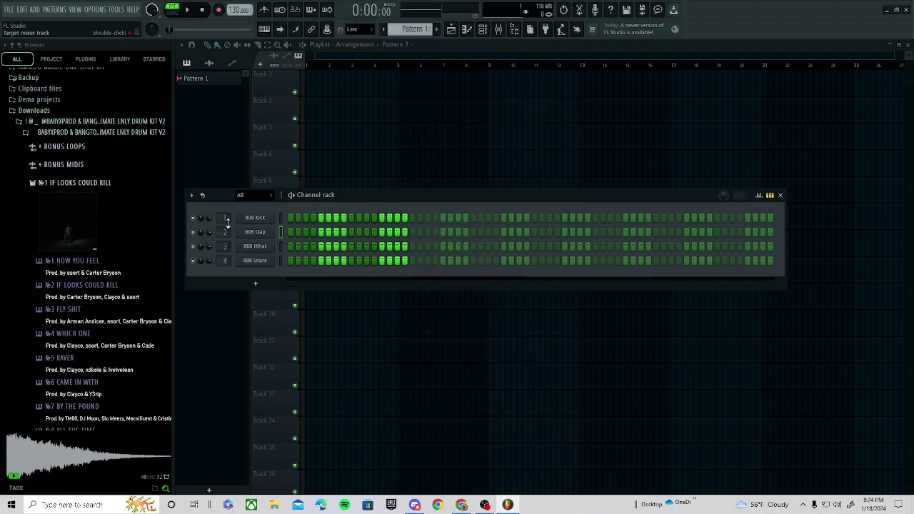
left_click(251, 287)
- Start a new project from the Empty template without saving the changes to the untitled project
left_click(8, 9)
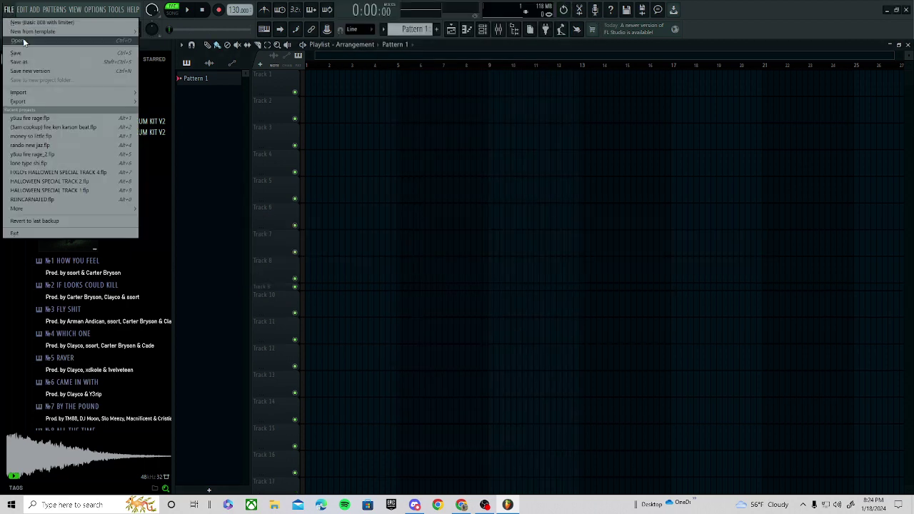
mouse_move(43, 31)
left_click(177, 91)
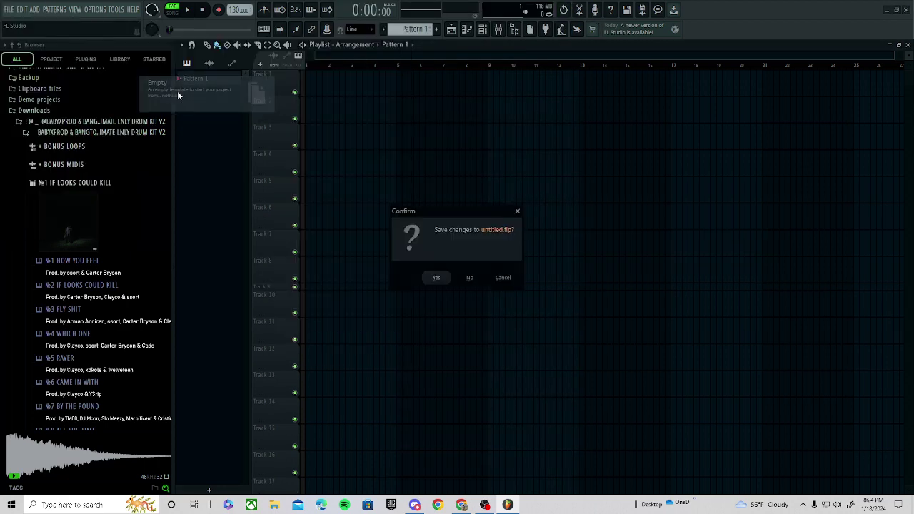
left_click(473, 278)
- Add a ZENOLOGY instrument channel to the channel rack
left_click(489, 30)
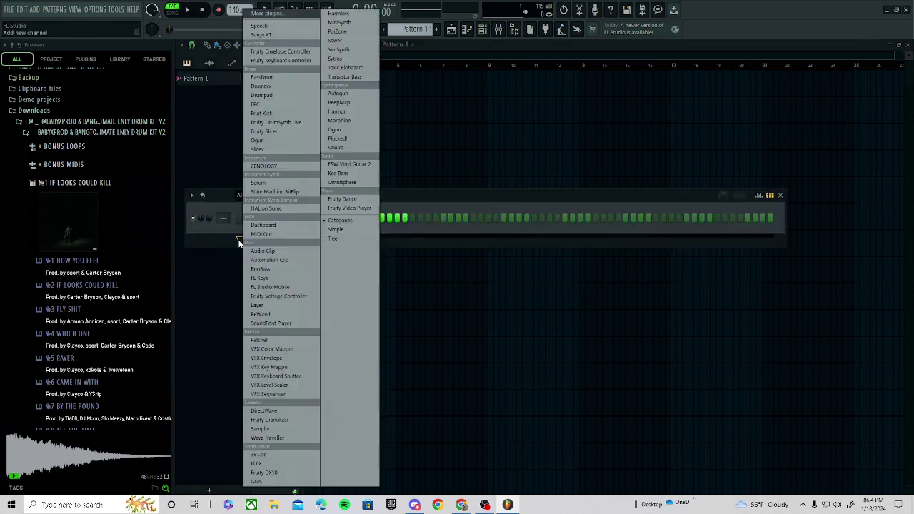
left_click(240, 238)
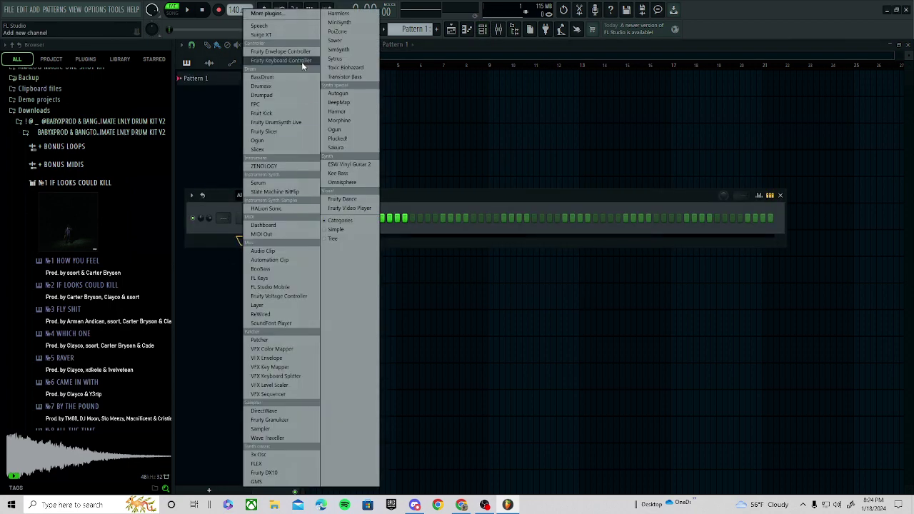
left_click(280, 165)
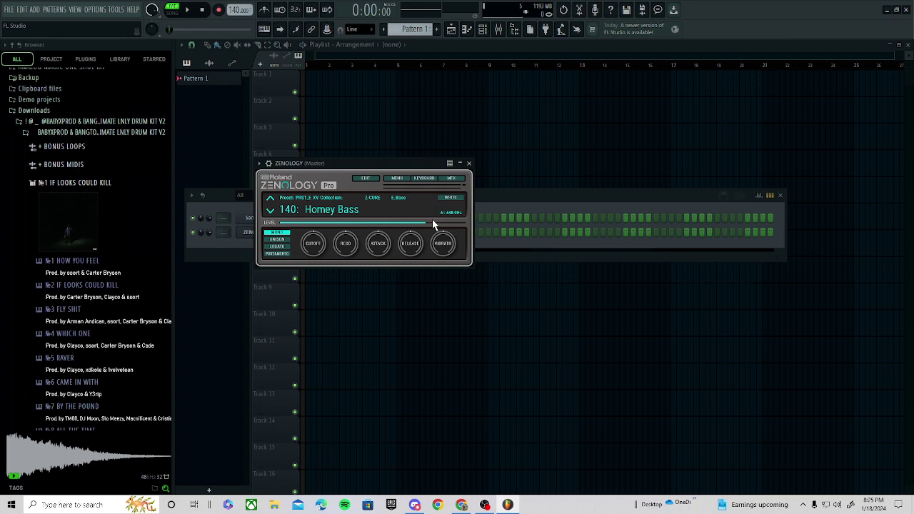
- Filter ZENOLOGY's tones to the Dist.Guitar category and load Dist Gtr 1 from the PRST_E XV Collection
left_click(326, 209)
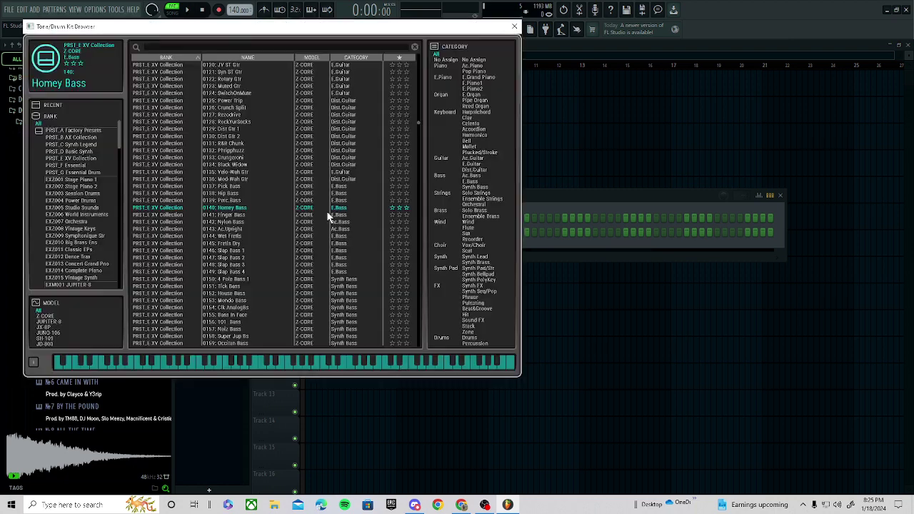
left_click(476, 171)
left_click(254, 173)
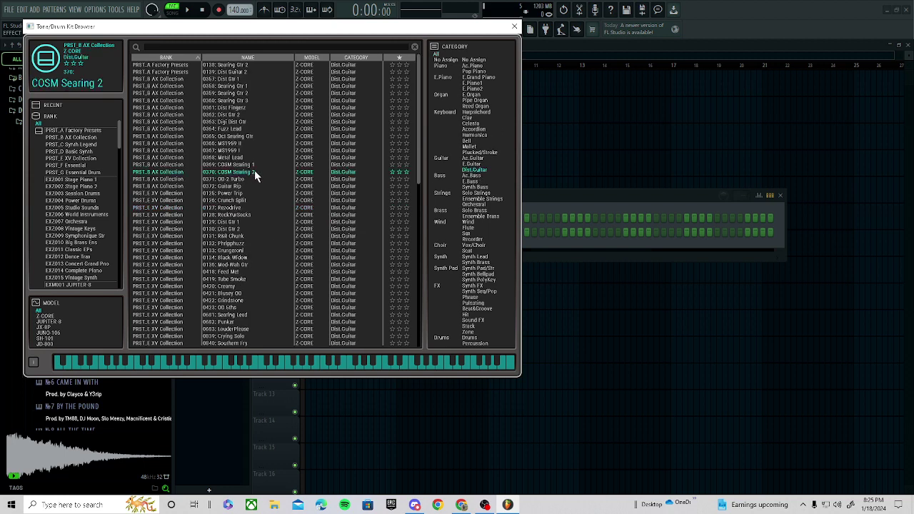
left_click(241, 223)
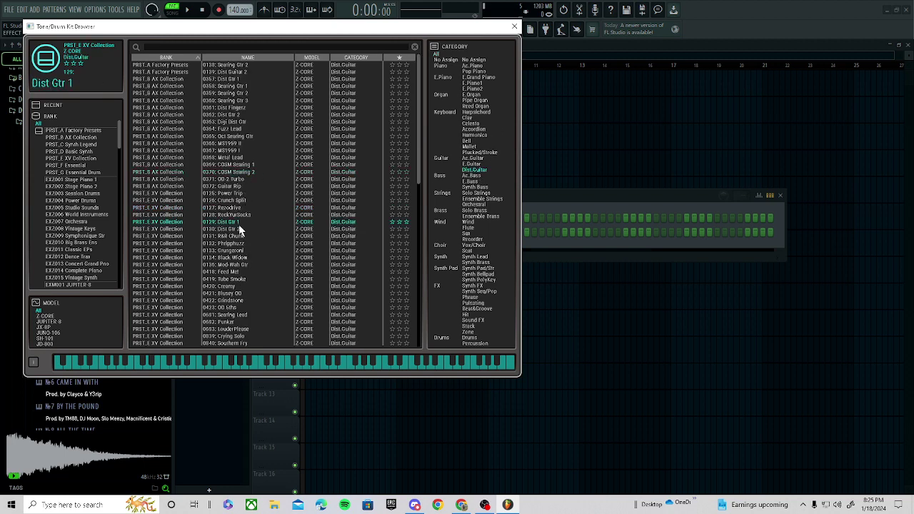
left_click(515, 24)
- Open the ZENOLOGY channel's piano roll and set the project tempo to 128 BPM against the metronome
left_click(770, 195)
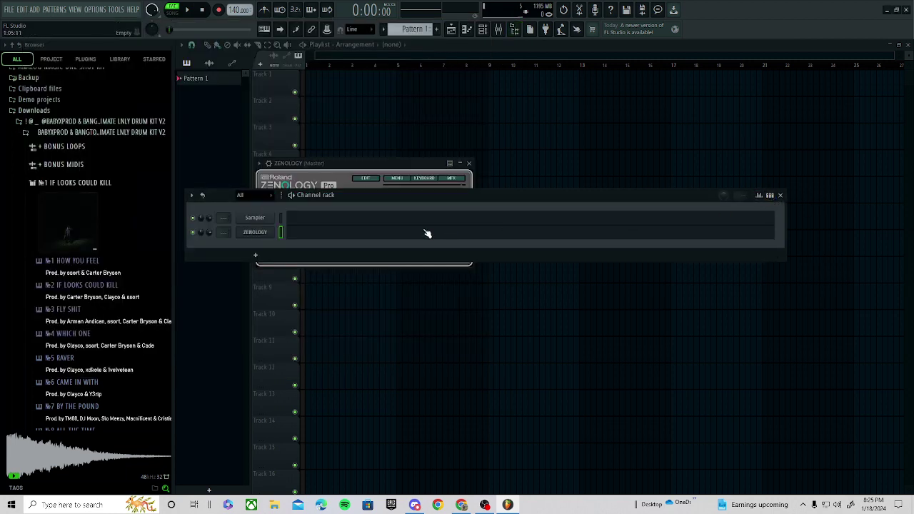
left_click(408, 234)
left_click(264, 9)
key("space")
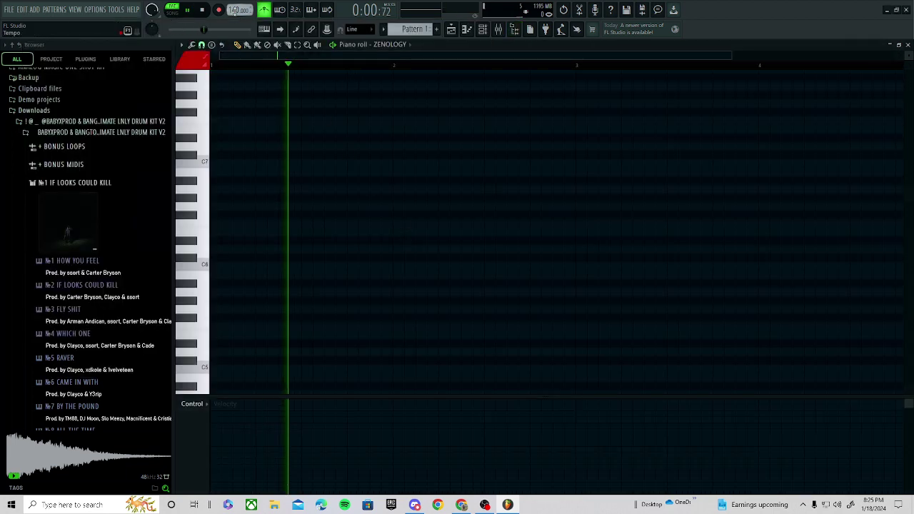
key("space")
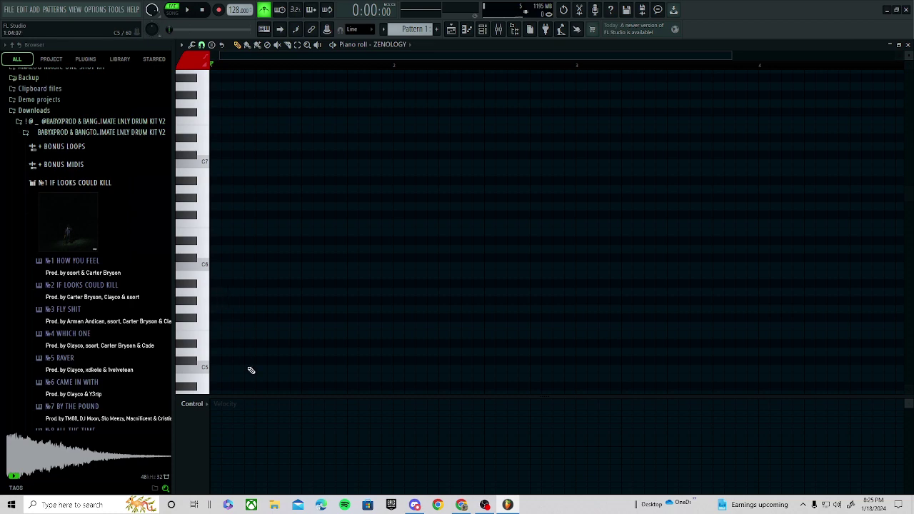
- Try a short C4 note at the start of bar 1 in the piano roll and delete it
mouse_move(223, 369)
left_mouse_down()
mouse_move(215, 368)
mouse_move(210, 402)
mouse_move(209, 361)
mouse_move(250, 373)
mouse_move(227, 370)
left_mouse_up()
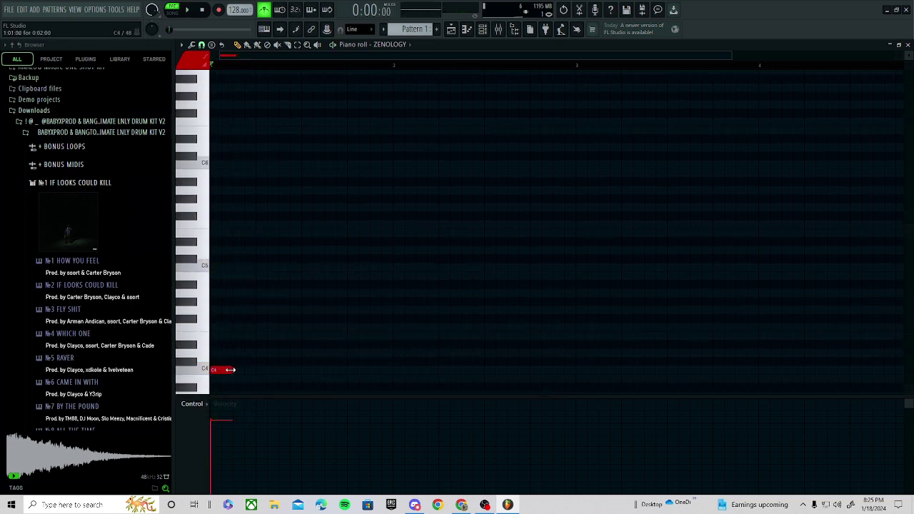
right_click(229, 369)
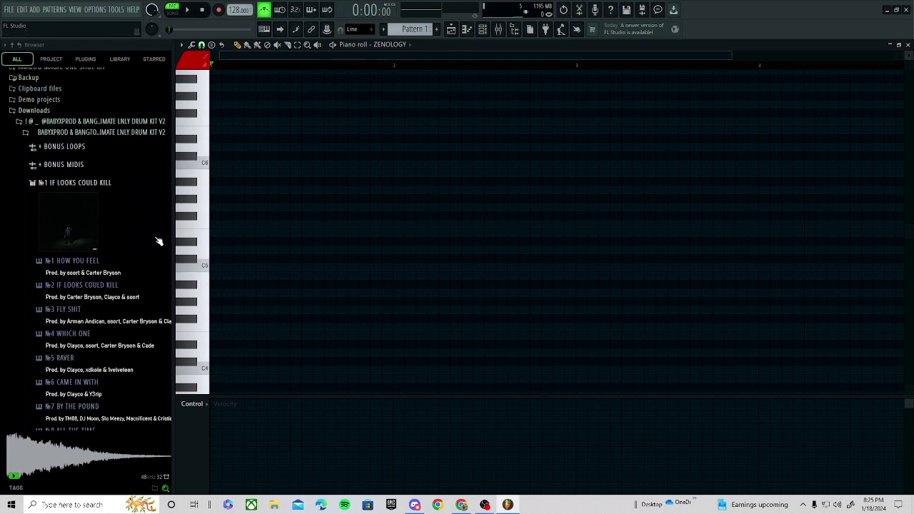
- Collapse the preset list of the №1 IF LOOKS COULD KILL bank in the file browser
scroll(137, 243, "down", 3)
scroll(107, 186, "up", 3)
left_click(32, 184)
- Check the LEADS AND GUITAR PRESETS and MIXING PRESETS folders inside THE UNBEATABLE HAND VOL.2
scroll(86, 213, "down", 4)
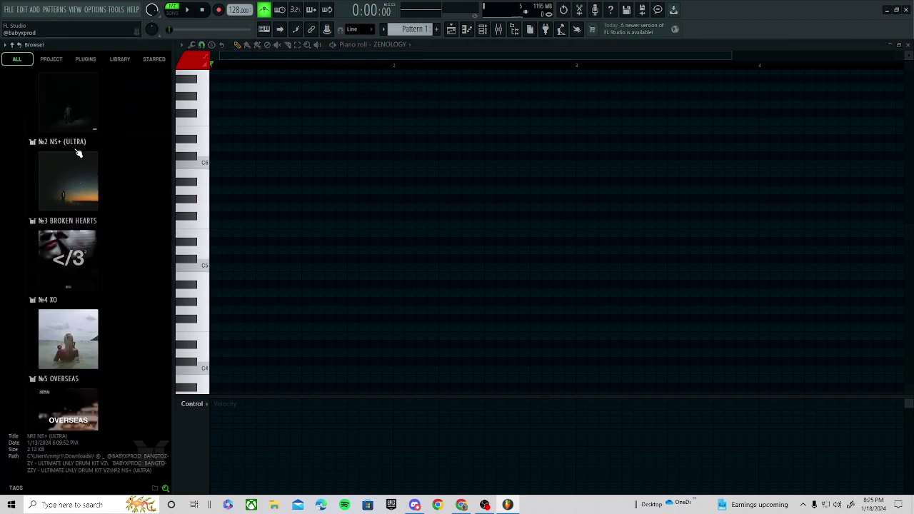
scroll(83, 249, "down", 5)
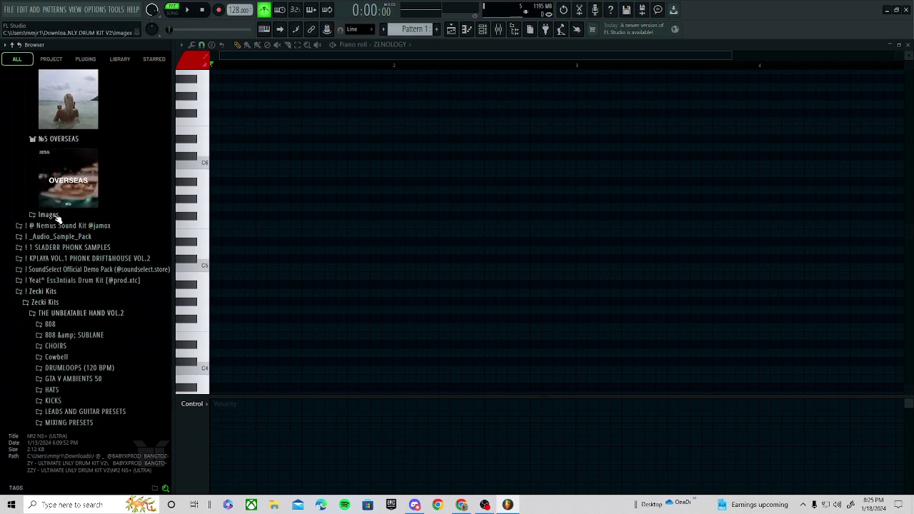
scroll(84, 256, "down", 5)
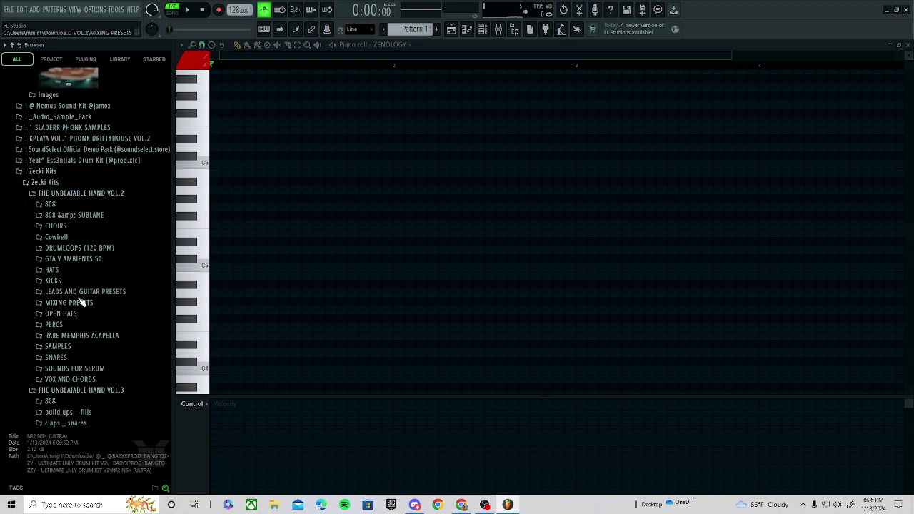
left_click(80, 293)
left_click(80, 293)
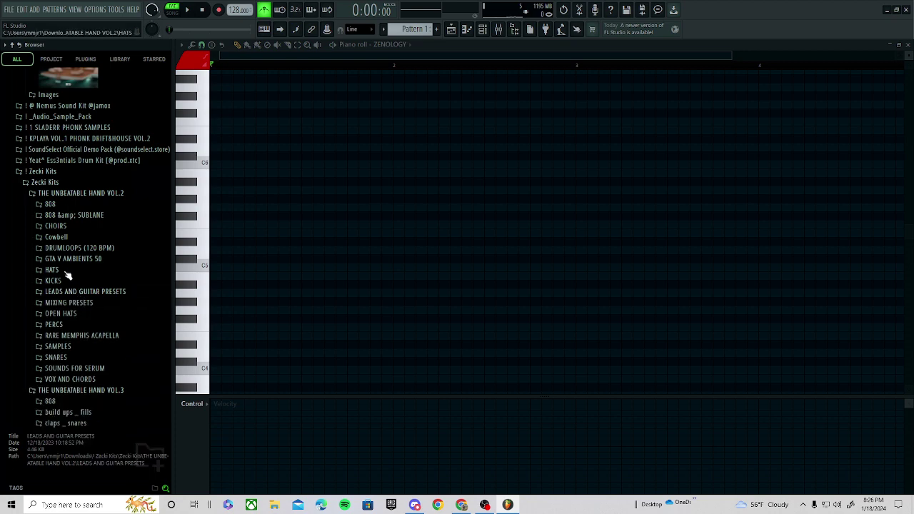
left_click(80, 304)
left_click(80, 304)
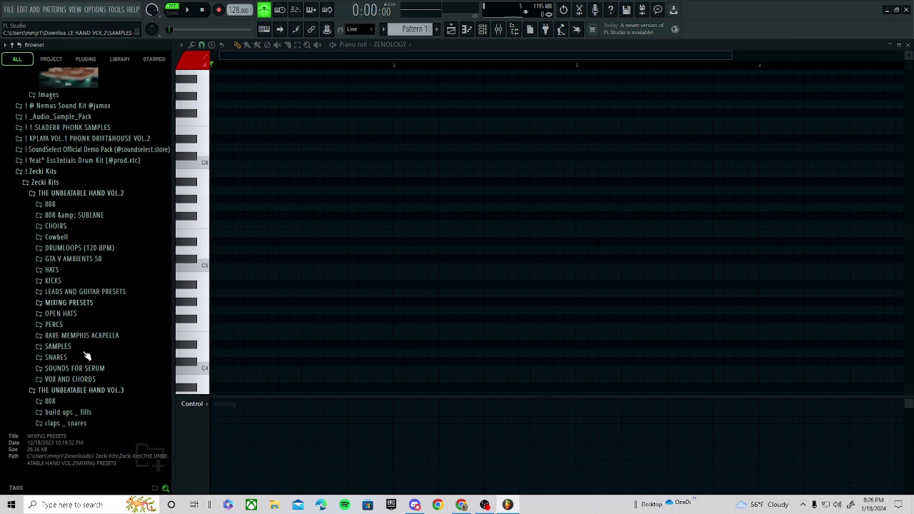
- Collapse the "synth packs (much used)" folder inside THE UNBEATABLE HAND VOL.3
scroll(89, 304, "down", 5)
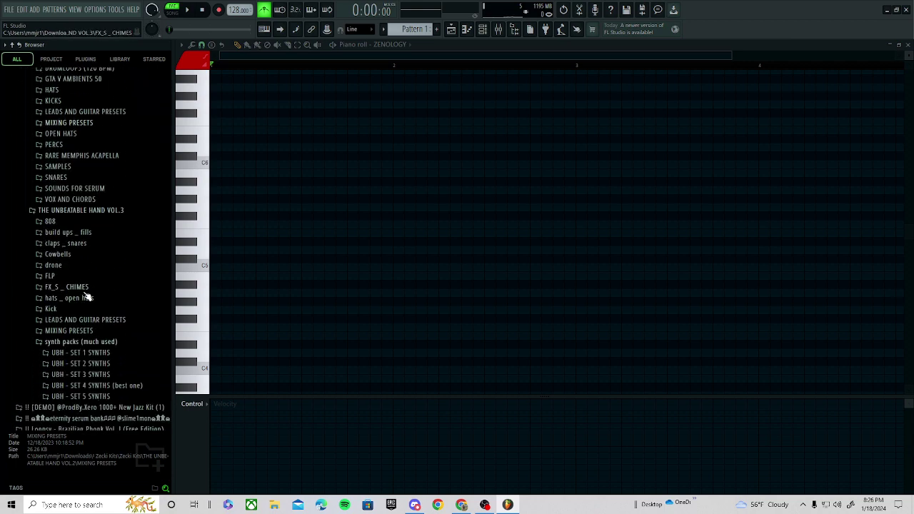
scroll(80, 320, "down", 2)
left_click(87, 282)
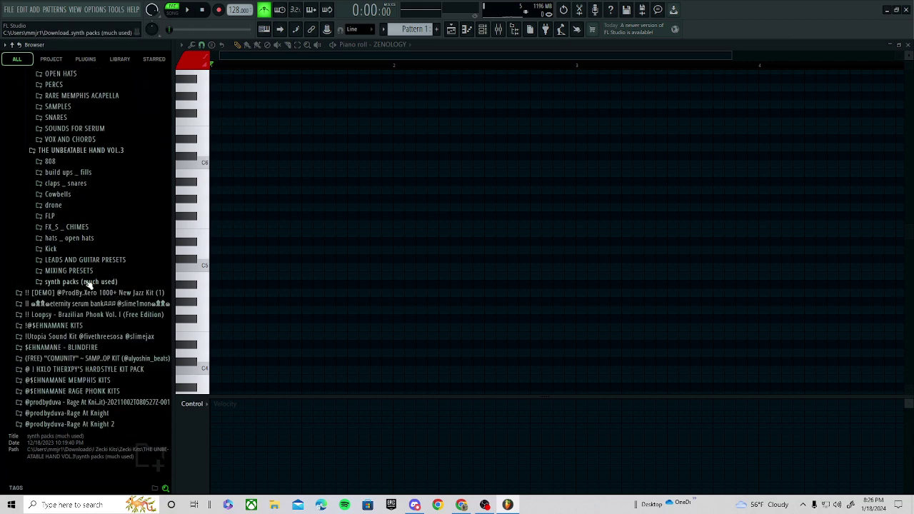
- Look through the SOUNDS FOR SERUM folder in THE UNBEATABLE HAND VOL.2 and collapse it again
scroll(79, 250, "up", 4)
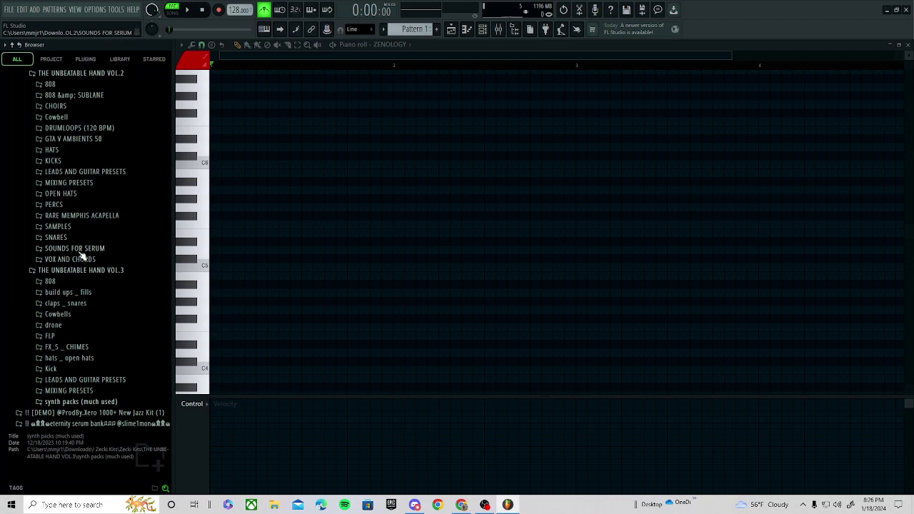
left_click(81, 250)
scroll(82, 248, "up", 2)
left_click(81, 248)
scroll(82, 248, "up", 4)
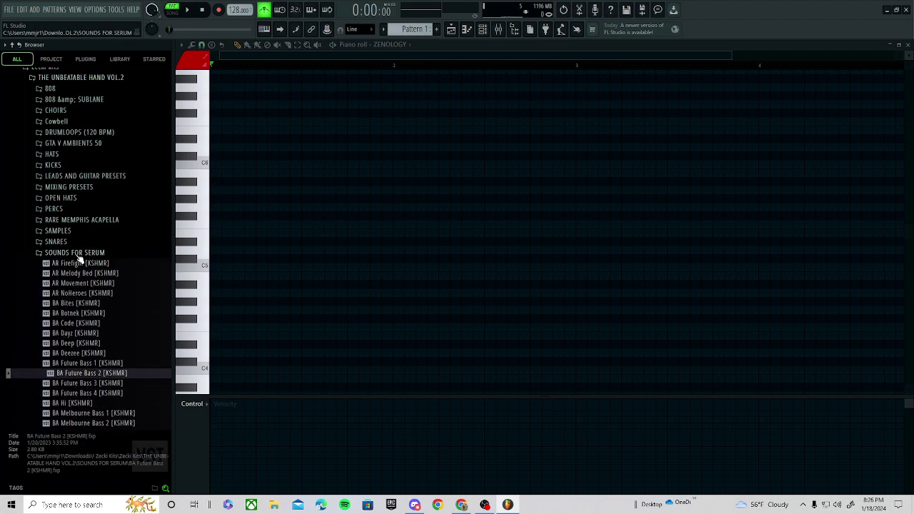
left_click(78, 254)
- Expand the drive-download-20231209T170602Z-001 folder further down in Downloads
scroll(79, 243, "down", 17)
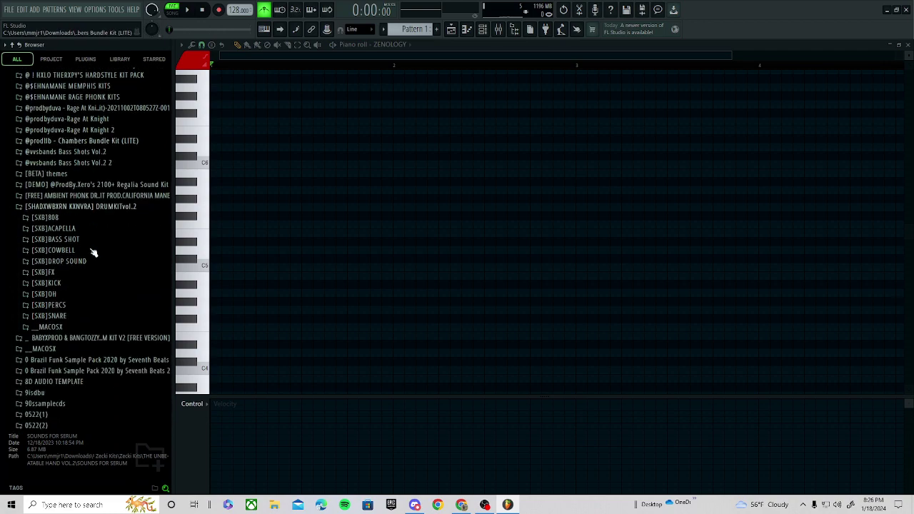
scroll(24, 243, "down", 15)
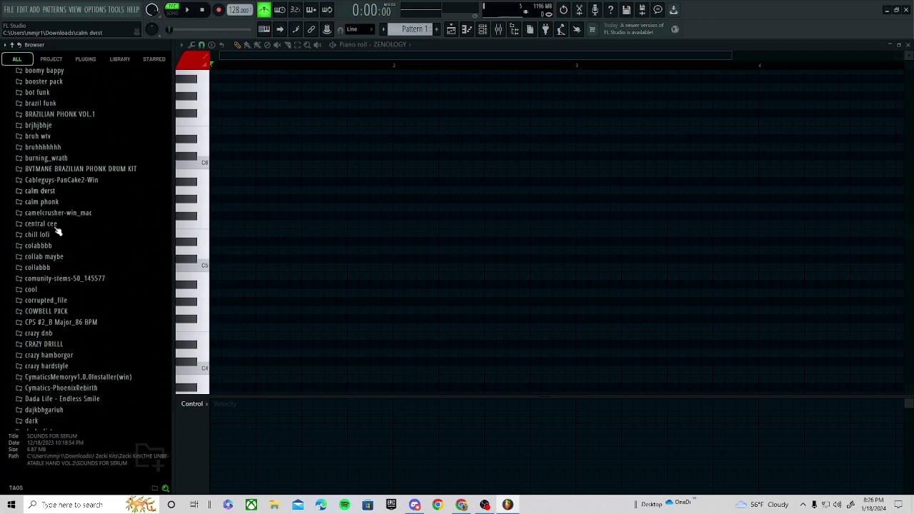
scroll(57, 231, "down", 13)
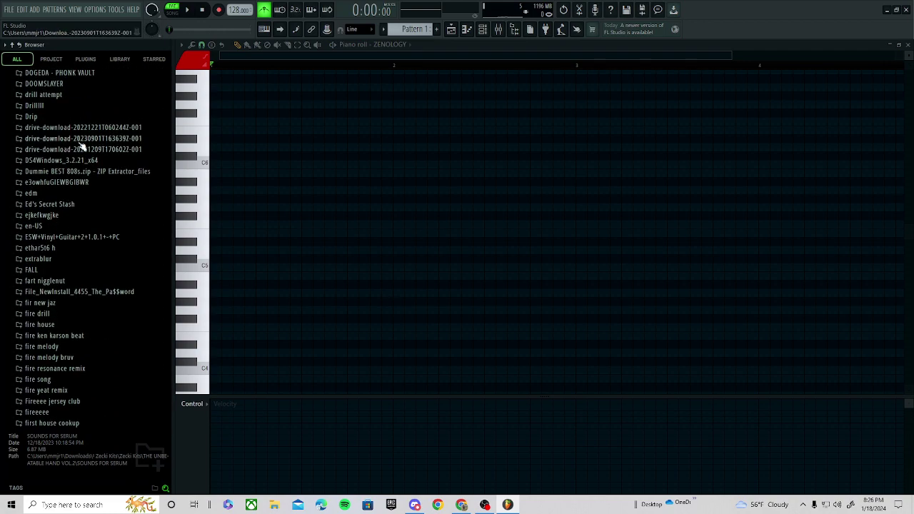
left_click(82, 148)
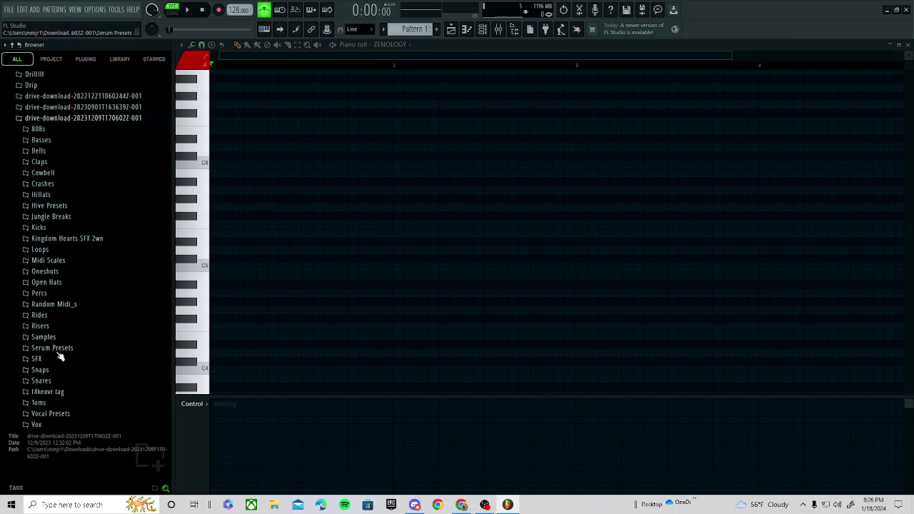
- Expand the Samples folder and audition the choir_domina, bells_and_choir_2 and bells_and_choir_1 melodic loops
left_click(62, 341)
left_click(93, 295)
scroll(96, 304, "up", 4)
left_click(89, 296)
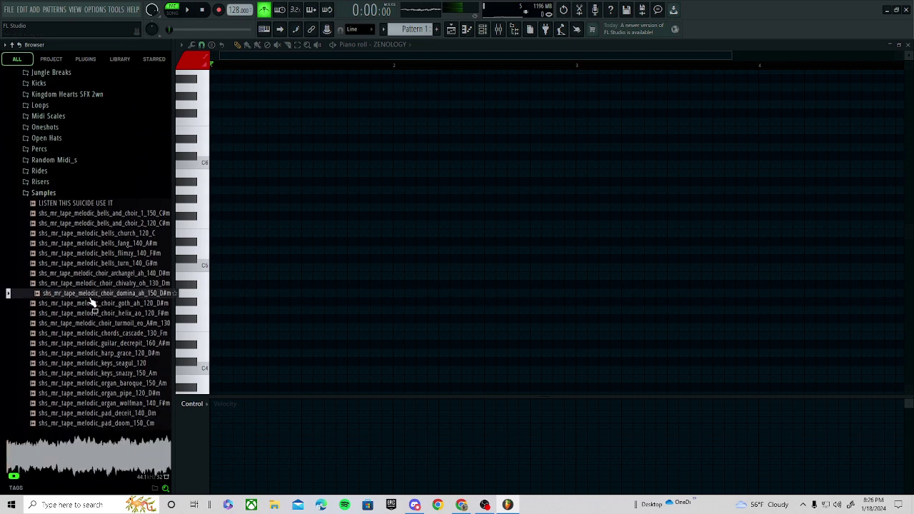
left_click(108, 224)
left_click(105, 215)
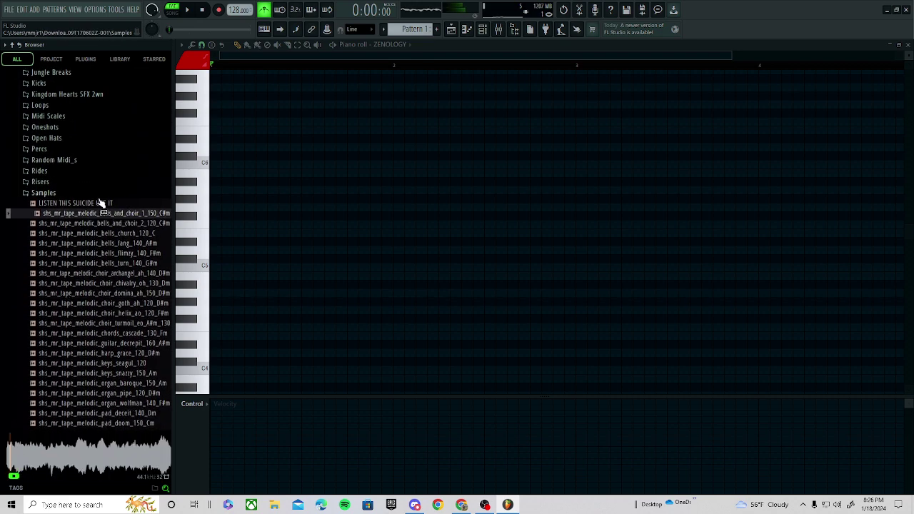
- Collapse the Samples folder and look at the categories inside the Serum Presets folder
left_click(100, 197)
left_click(75, 205)
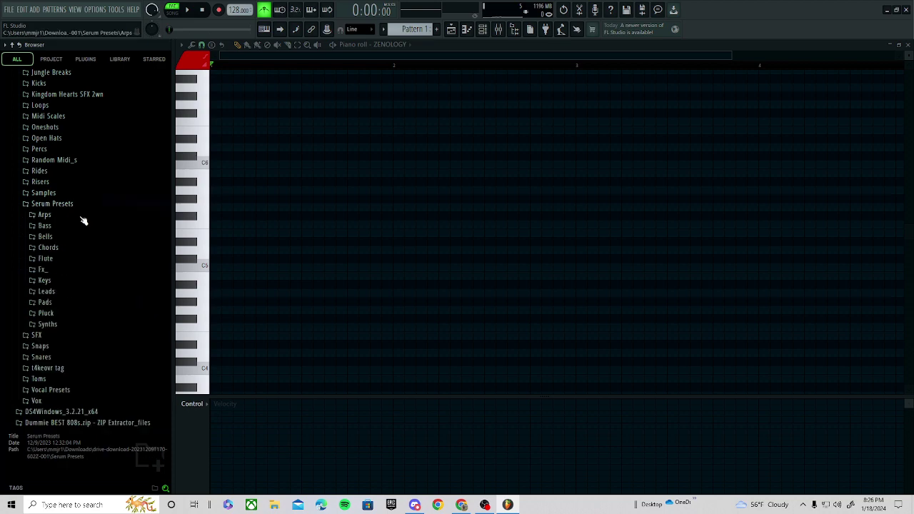
left_click(76, 207)
- Reopen the Samples folder and audition the first sample in it
left_click(61, 194)
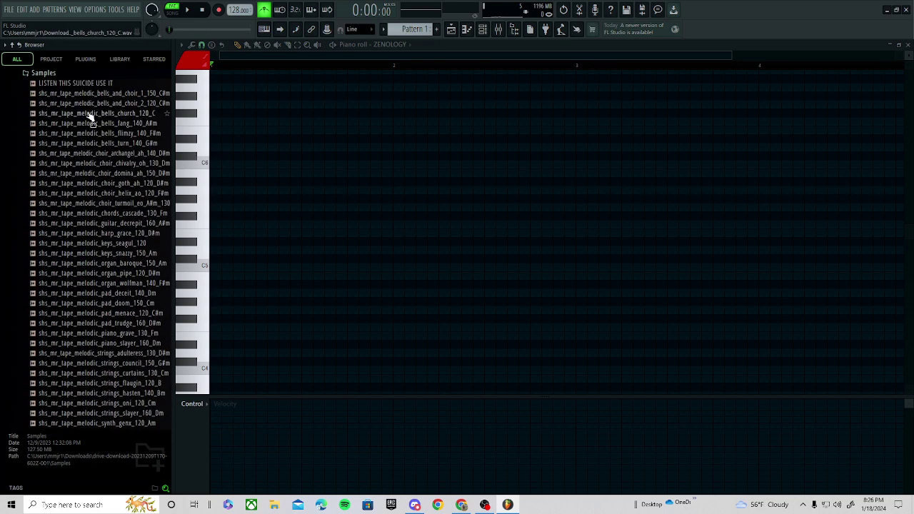
left_click(81, 93)
scroll(82, 231, "up", 3)
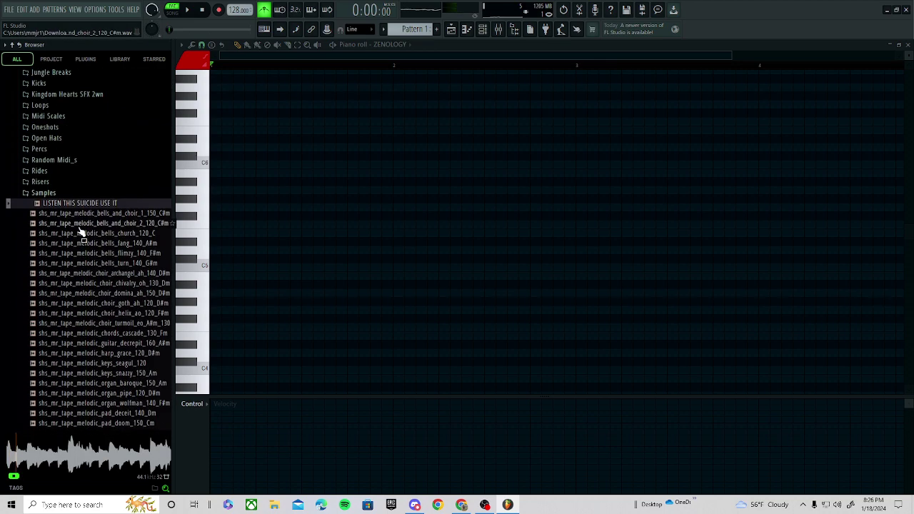
- Look through the Risers folder, and collapse it together with the Samples folder
left_click(68, 180)
scroll(114, 212, "up", 6)
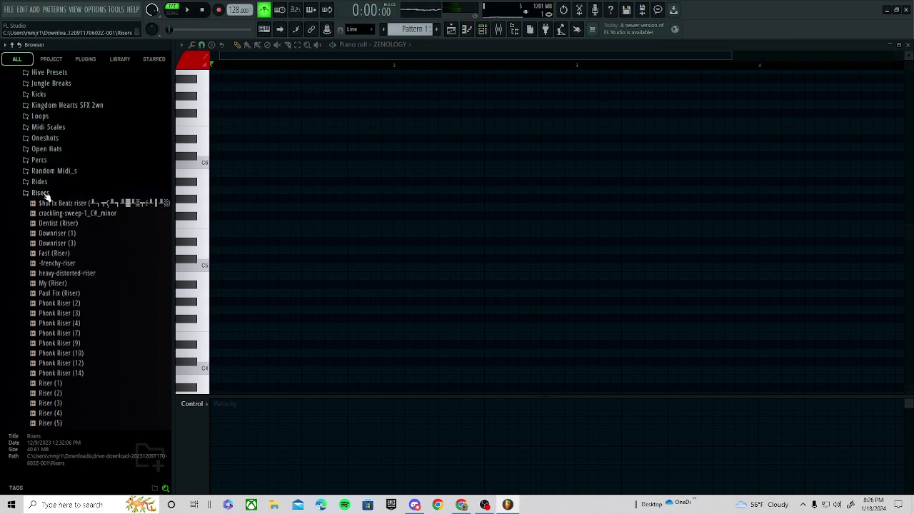
left_click(43, 193)
left_click(61, 206)
left_click(62, 208)
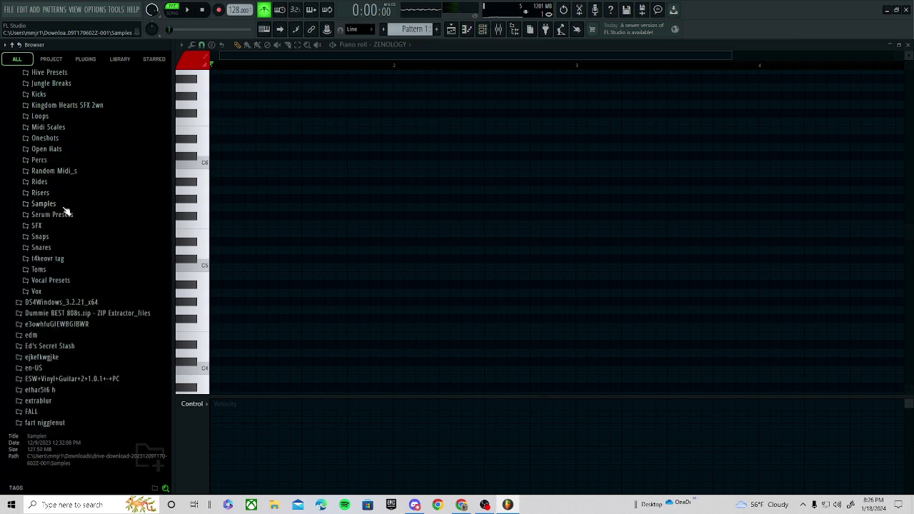
- Open the ZENOLOGY channel's piano roll and place a short C5 note at the start of bar 1
left_click(482, 29)
left_click(263, 233)
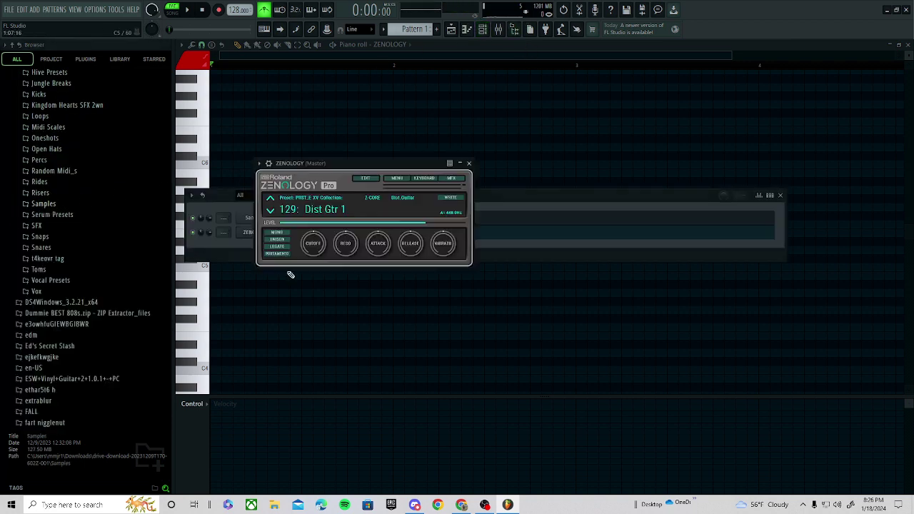
left_click(508, 237)
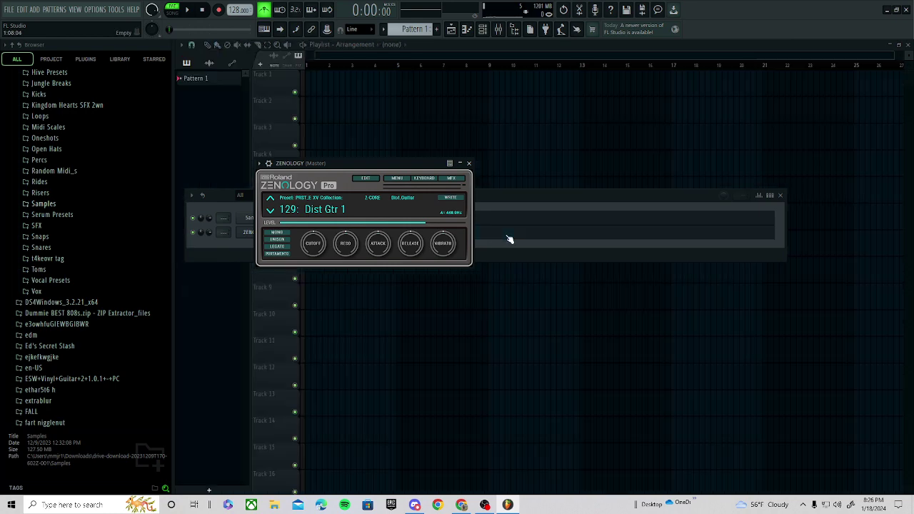
left_click(503, 238)
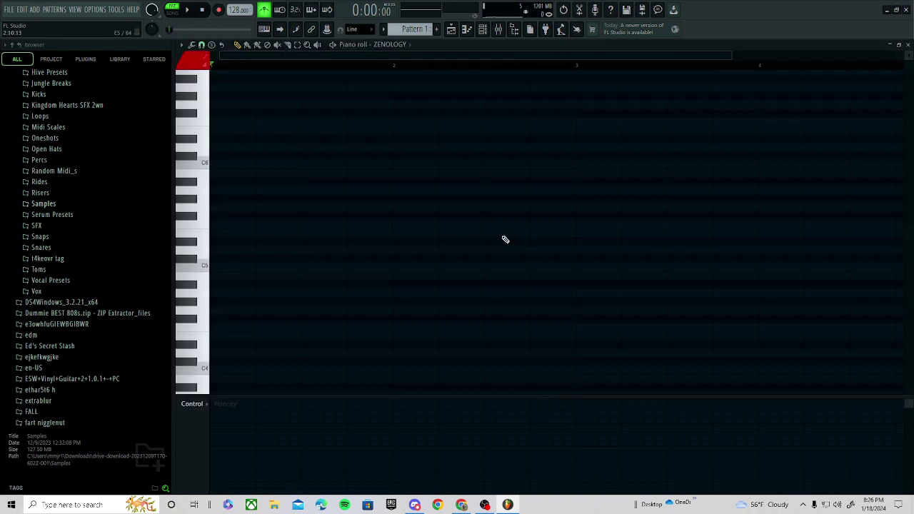
left_click_drag(223, 319, 217, 319)
right_click(218, 320)
left_click(221, 270)
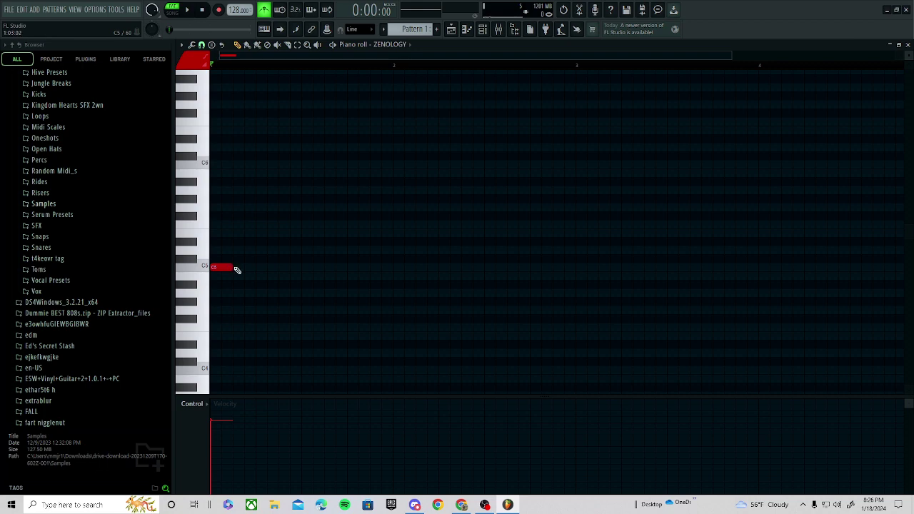
- Play back the note and raise the project tempo to 146 BPM
key("space")
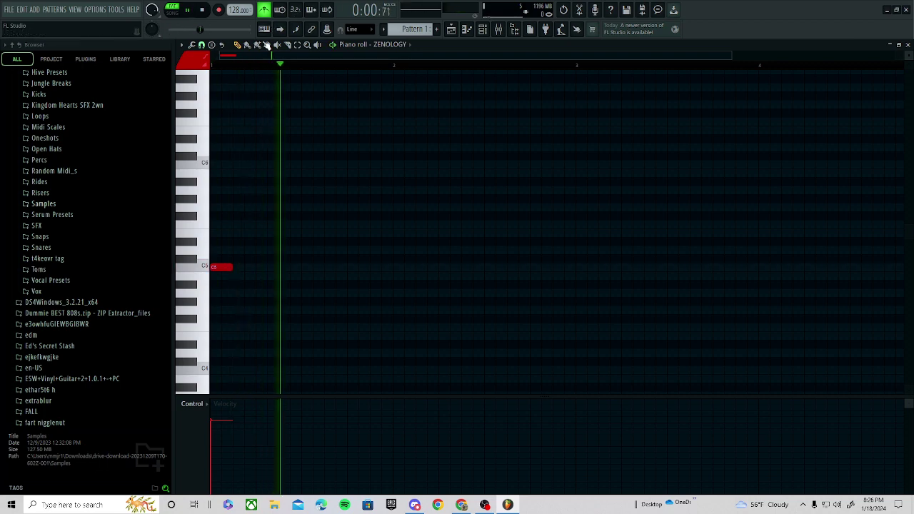
key("space")
left_click_drag(237, 10, 237, 3)
key("space")
key("space")
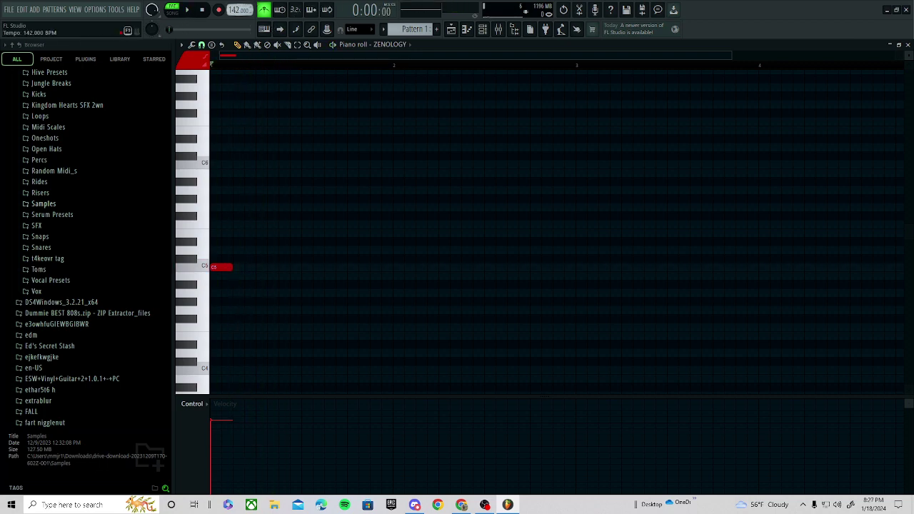
key("space")
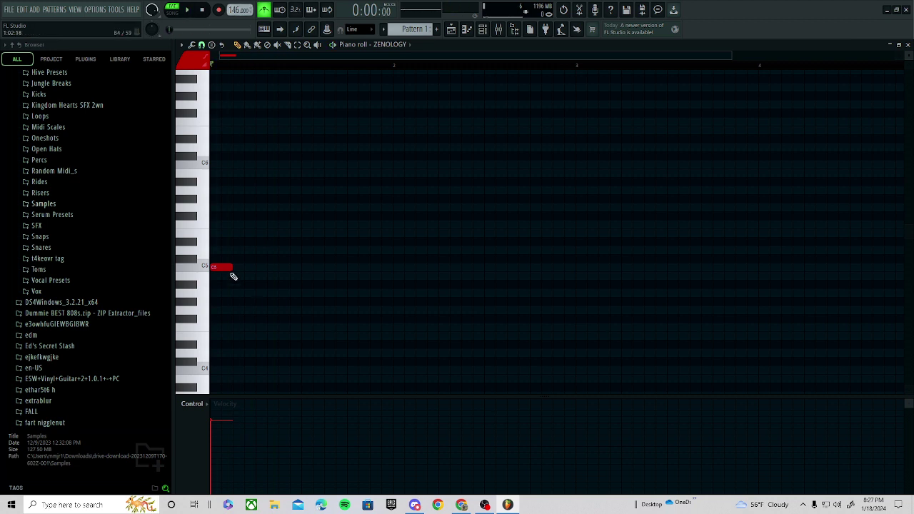
- Lengthen the C5 note to about six steps and add an equally long F4 note right after it
left_click_drag(232, 268, 279, 338)
key("space")
key("space")
key("space")
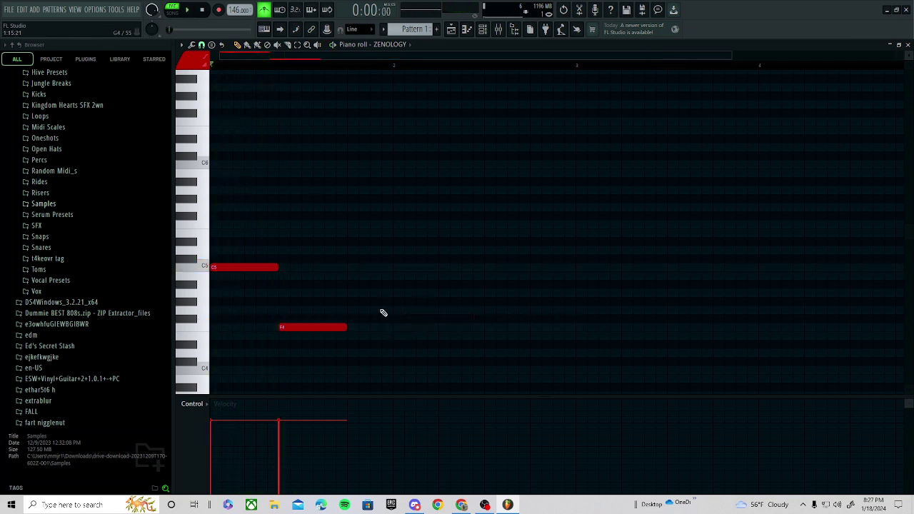
- Continue the melody with a C5 note followed by a D5 note, each about six steps long
left_click(349, 266)
mouse_move(415, 258)
left_mouse_down()
mouse_move(417, 238)
mouse_move(417, 253)
left_mouse_up()
key("space")
mouse_move(458, 275)
left_mouse_down()
mouse_move(426, 282)
mouse_move(443, 271)
left_mouse_up()
right_click(443, 270)
key("space")
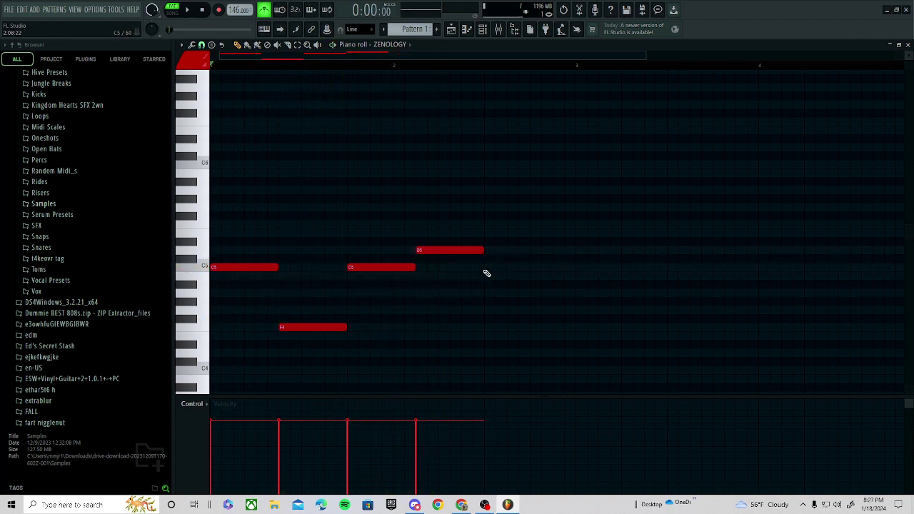
- Finish the two-bar phrase with a C5 and a G#4 note, each four steps long, and play it
left_click(486, 270)
left_click_drag(553, 267, 529, 268)
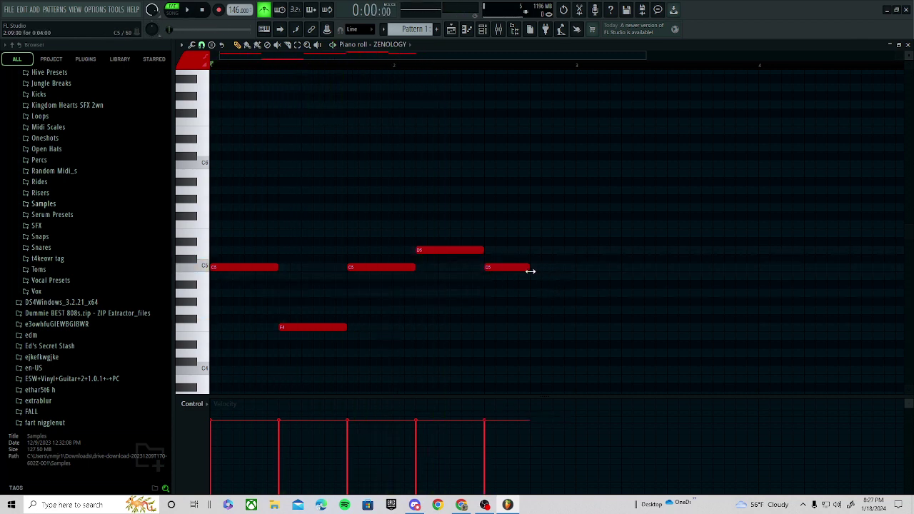
left_click(529, 301)
key("space")
- Duplicate the whole two-bar melody three times so that it fills eight bars
key("ctrl+a")
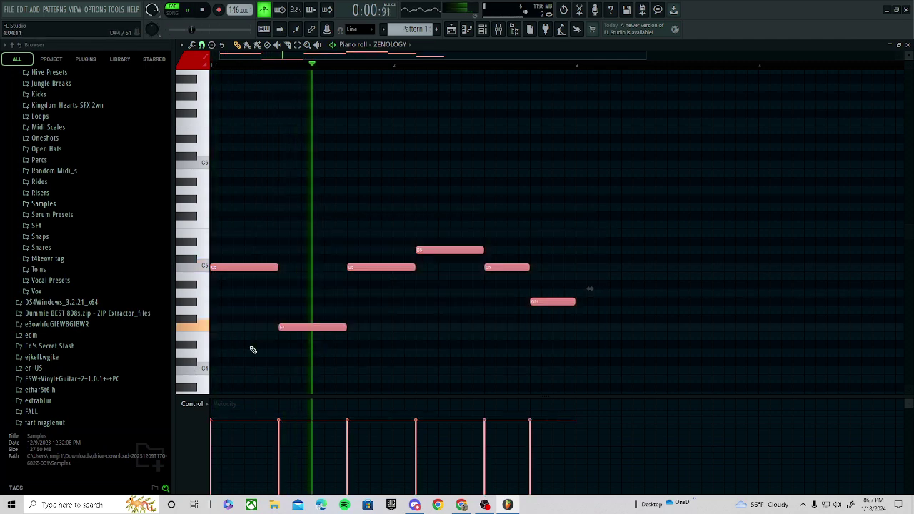
key("ctrl+b")
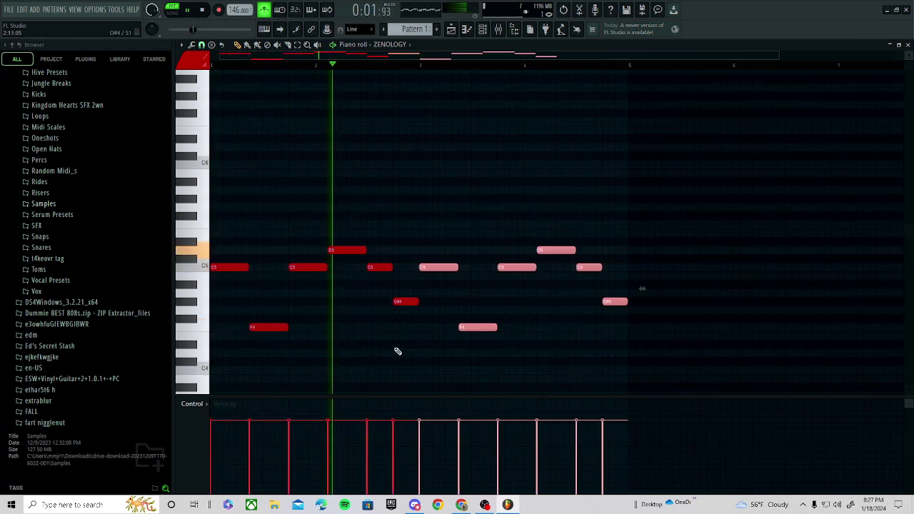
key("ctrl+b")
key("ctrl+b")
scroll(409, 321, "down", 2)
left_click(434, 343)
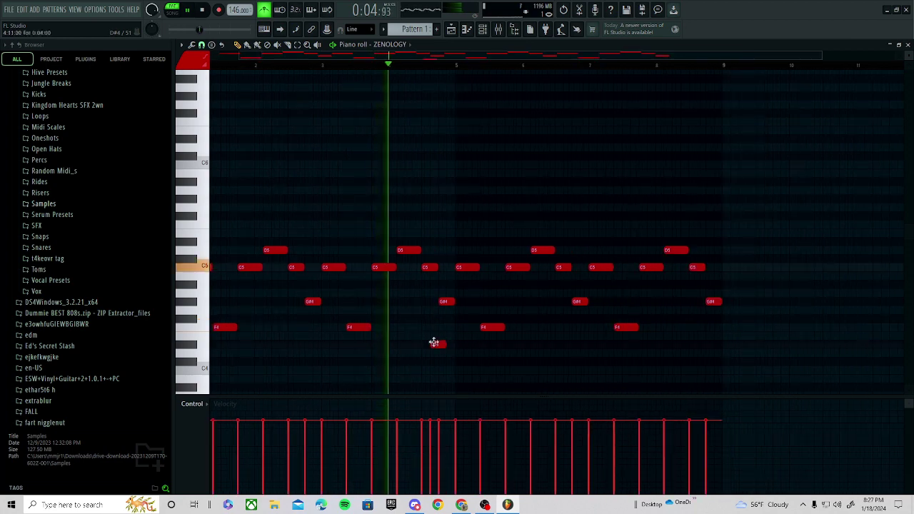
right_click(436, 344)
key("space")
scroll(270, 261, "down", 2)
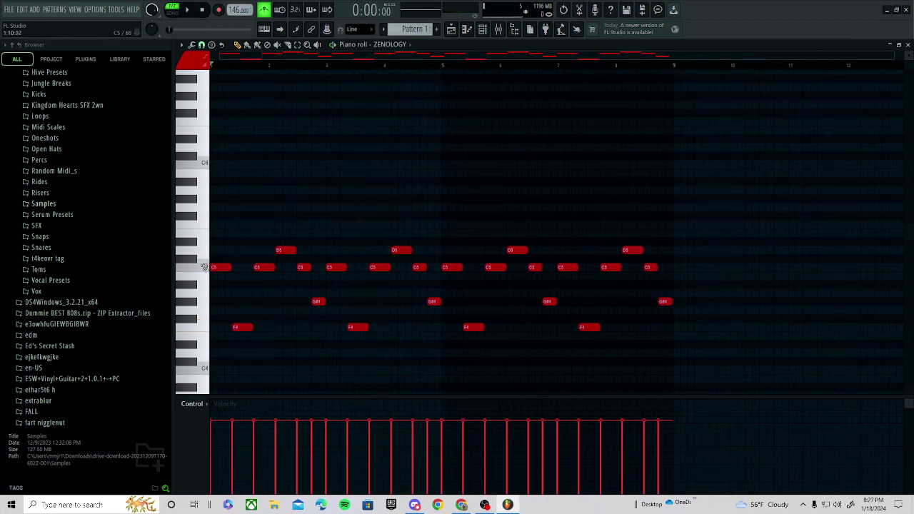
- Add a 12-step C4 note beneath the melody at the start of bar 1 and play it back
scroll(96, 305, "up", 9)
scroll(95, 305, "up", 10)
scroll(228, 291, "up", 4)
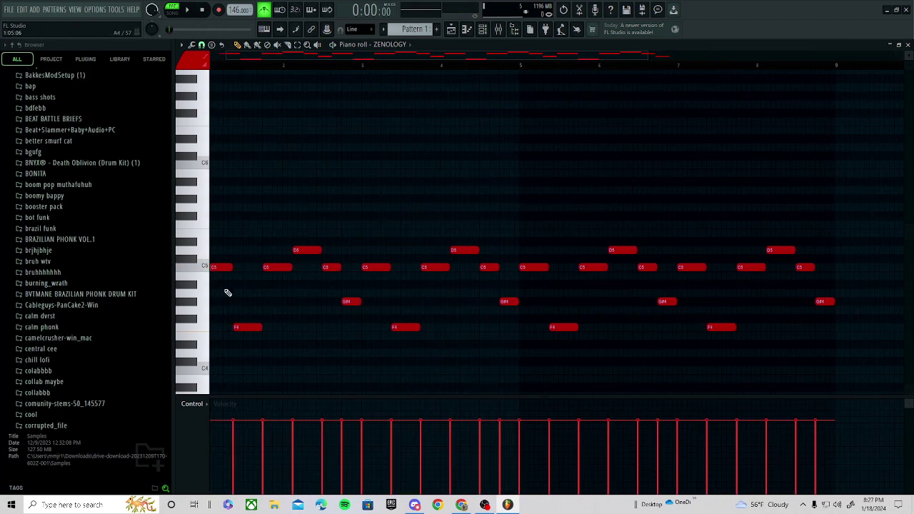
scroll(243, 300, "down", 3)
scroll(230, 310, "down", 2)
mouse_move(235, 318)
left_mouse_down()
mouse_move(213, 321)
mouse_move(286, 329)
mouse_move(281, 318)
mouse_move(253, 321)
left_mouse_up()
key("space")
key("space")
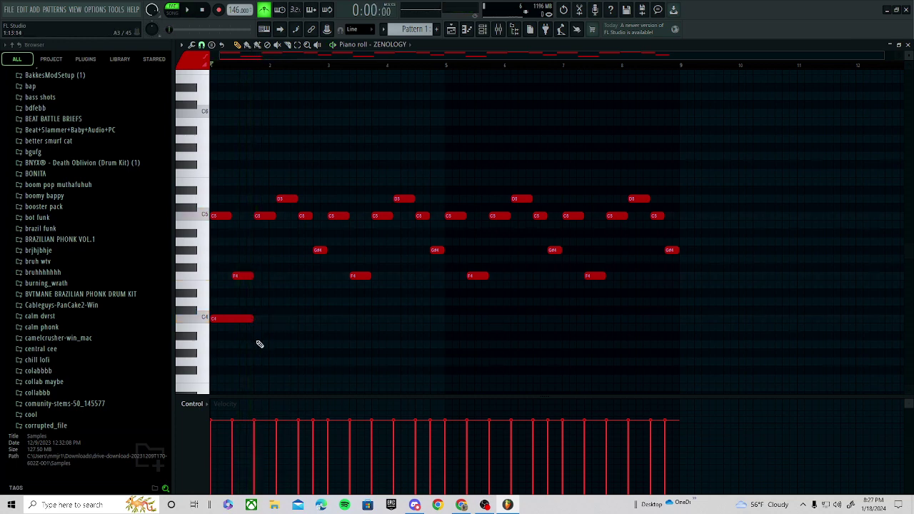
- Add a 12-step F3 note directly after the low C4 note
left_click(259, 364)
right_click(266, 363)
left_click(255, 354)
left_click_drag(255, 355, 251, 380)
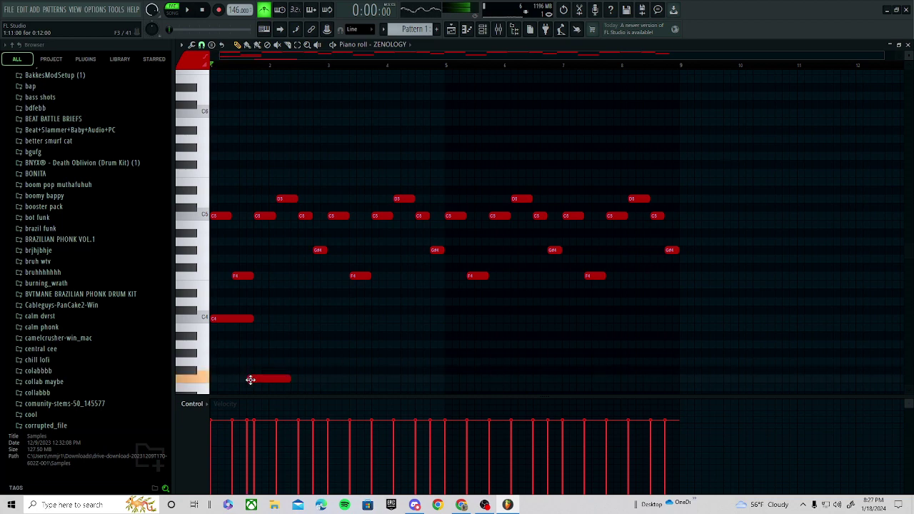
- Route ZENOLOGY to mixer insert 1 and load Fruity Parametric EQ 2 in its first effect slot
key("F6")
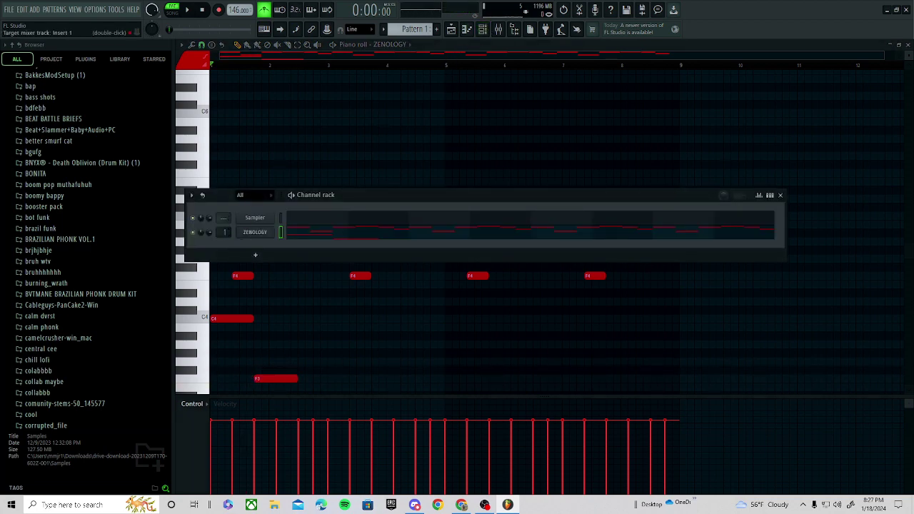
left_click(499, 28)
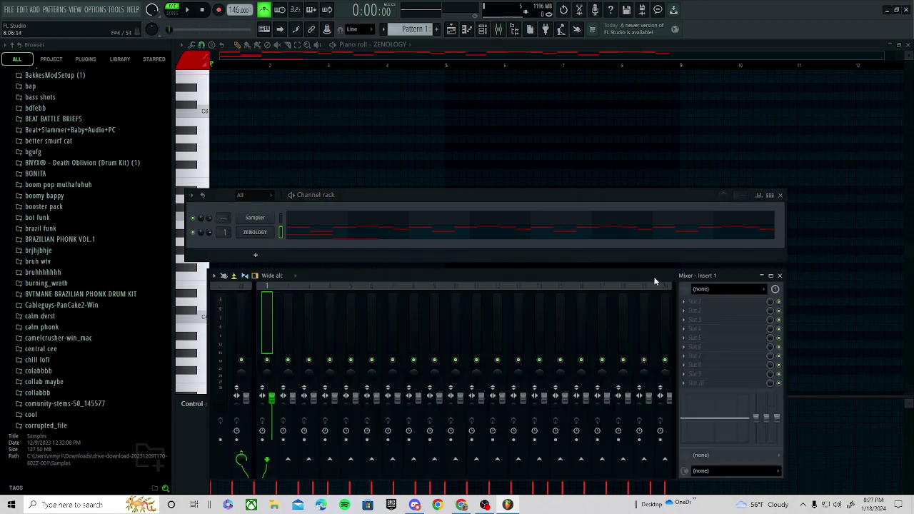
left_click(707, 303)
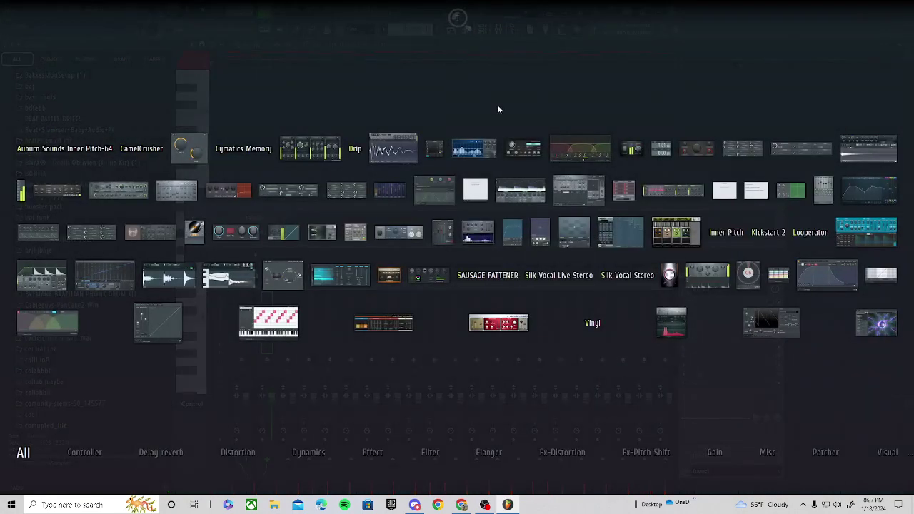
left_click(499, 107)
left_click(690, 307)
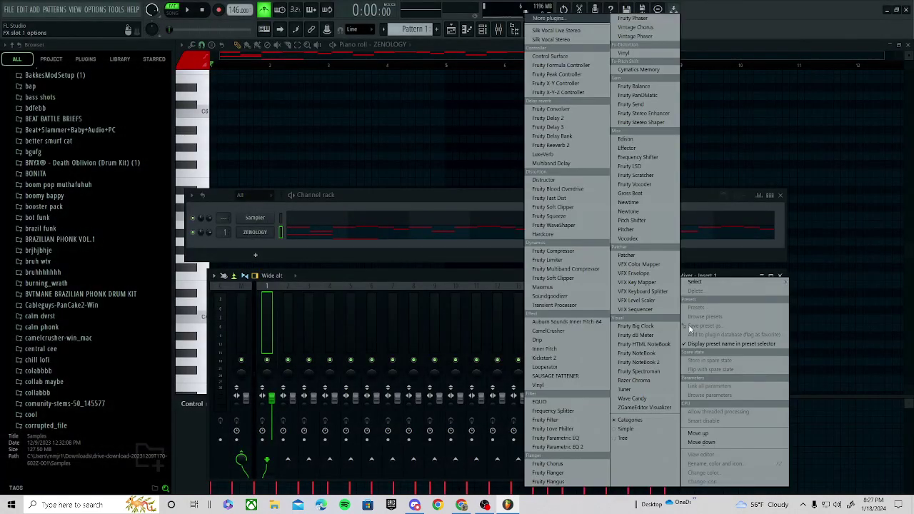
left_click(581, 448)
- Change the order of EQ band 1, pull it fully down in the bass range to cut the lows, and listen back
right_click(274, 220)
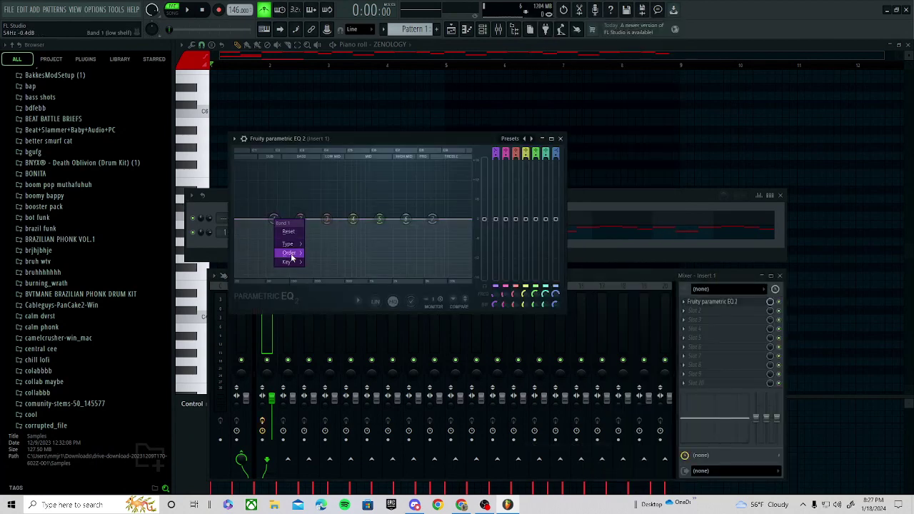
mouse_move(289, 253)
left_click(329, 255)
left_click_drag(275, 220, 308, 278)
key("space")
key("F5")
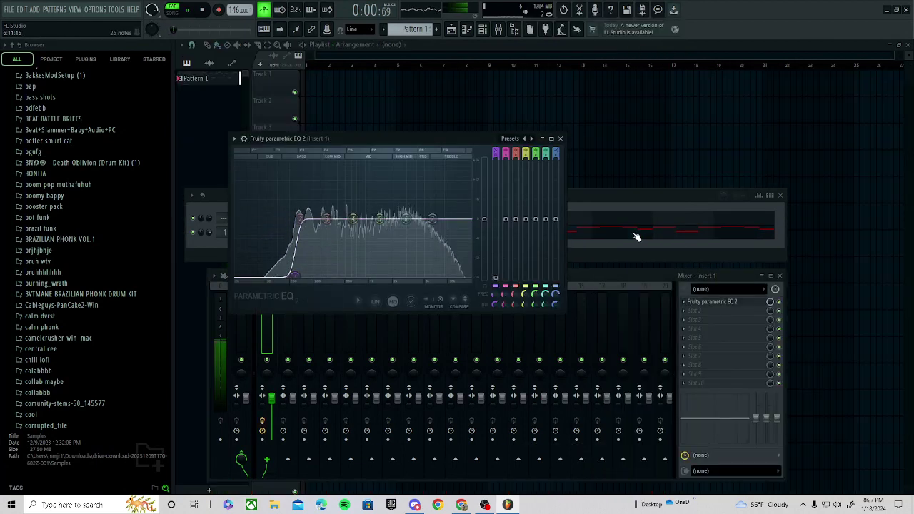
left_click(574, 144)
right_click(575, 144)
key("space")
- Reopen ZENOLOGY's piano roll and add a 12-step C4 note after the low F3 note
left_click(484, 30)
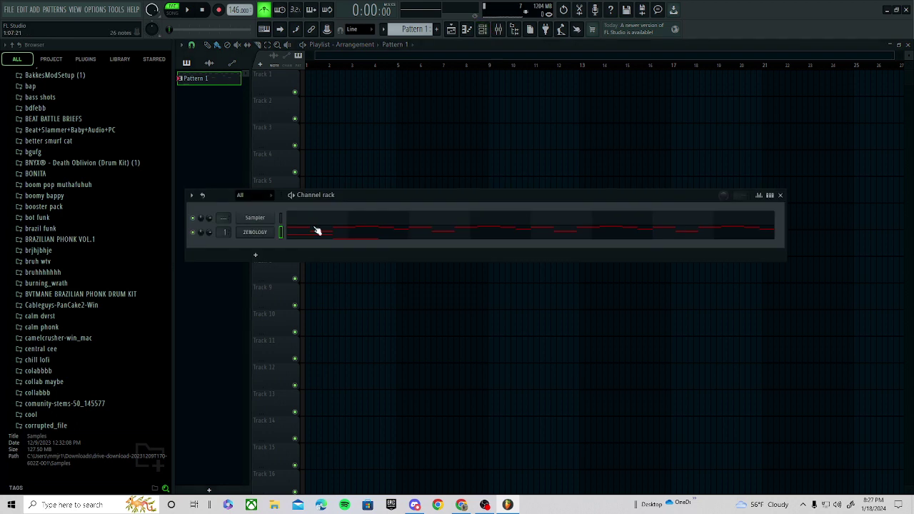
left_click(317, 236)
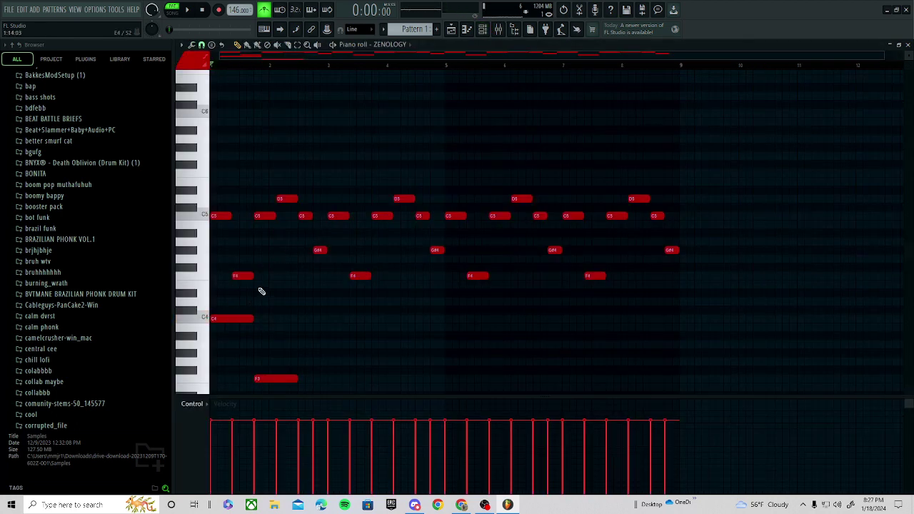
scroll(262, 291, "down", 3)
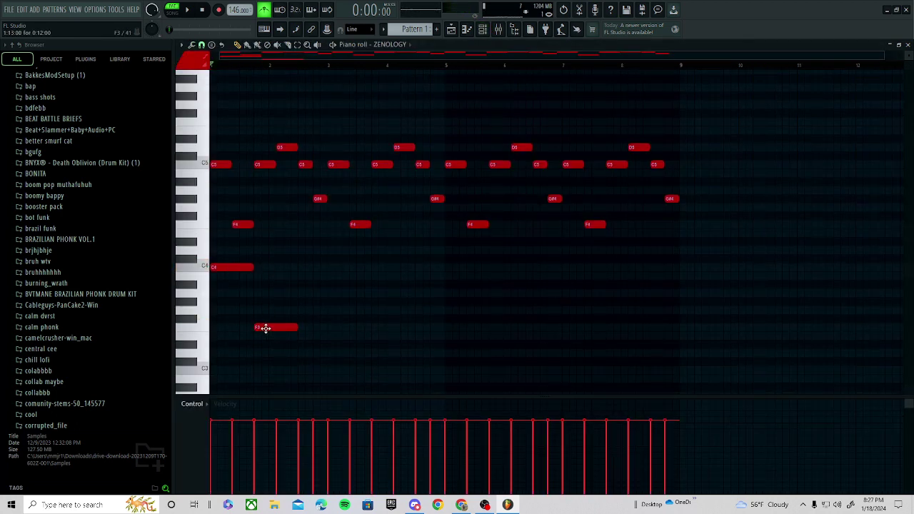
left_click(299, 268)
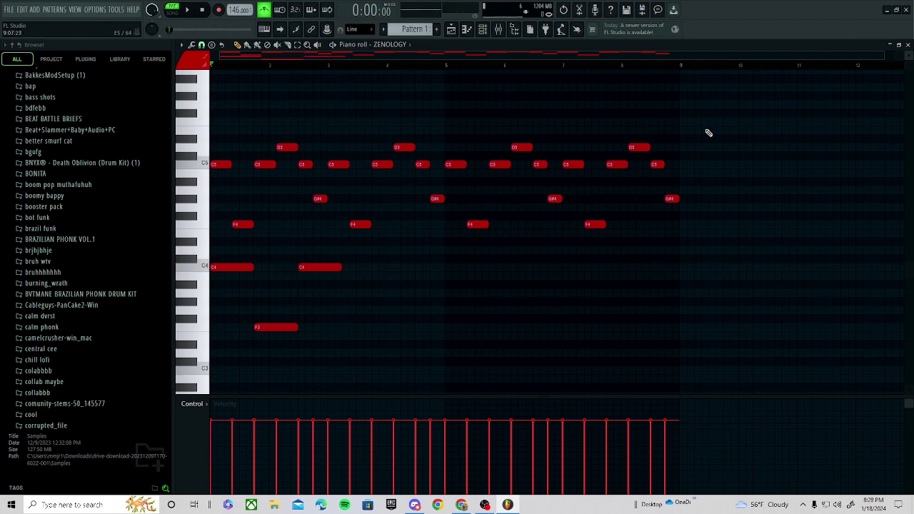
- Delete all notes and write one-bar notes instead: G#3 in bar 1 and F3 in bar 2
key("ctrl+a")
key("Delete")
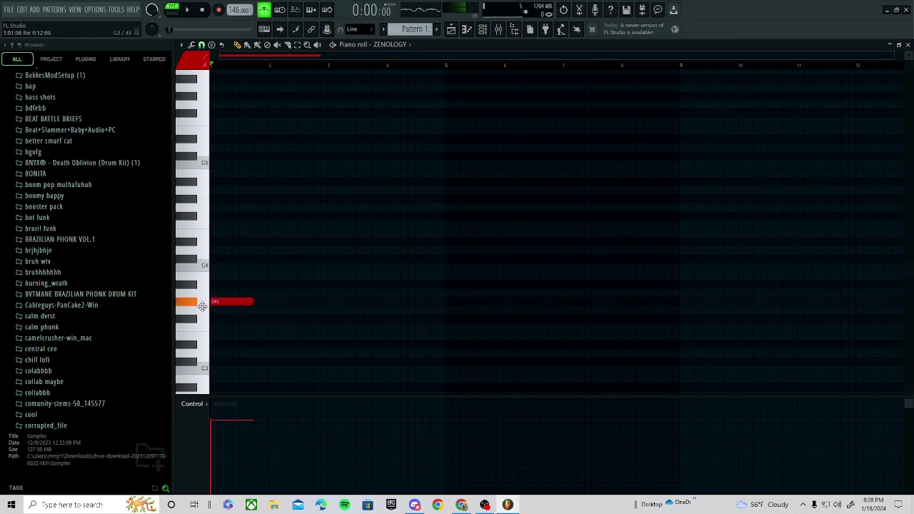
key("space")
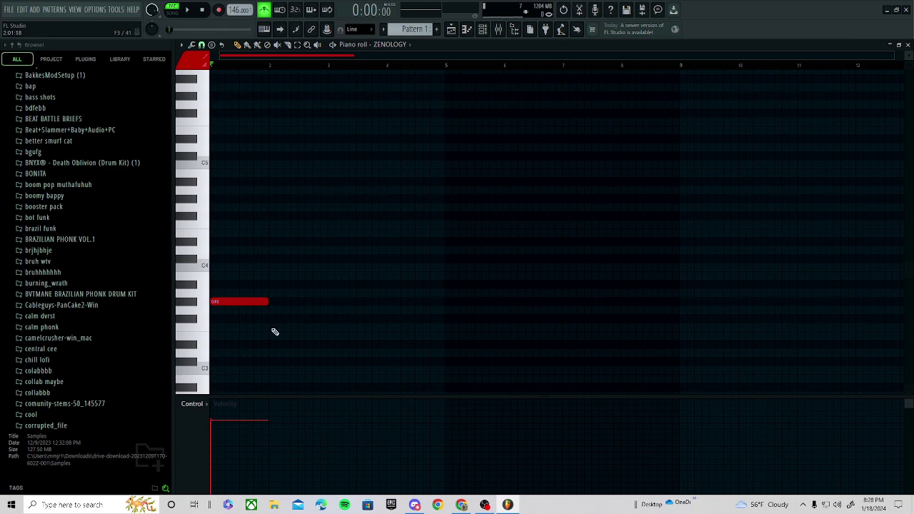
key("space")
- Add a one-bar C4 note in bar 3, clearing the trial G3 and G#3 notes around bar 4
left_click(377, 311)
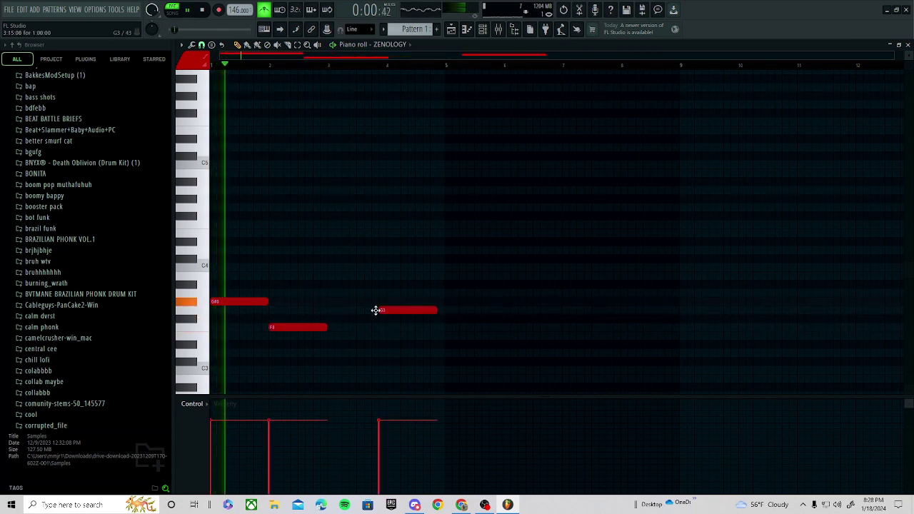
right_click(378, 312)
left_click(375, 311)
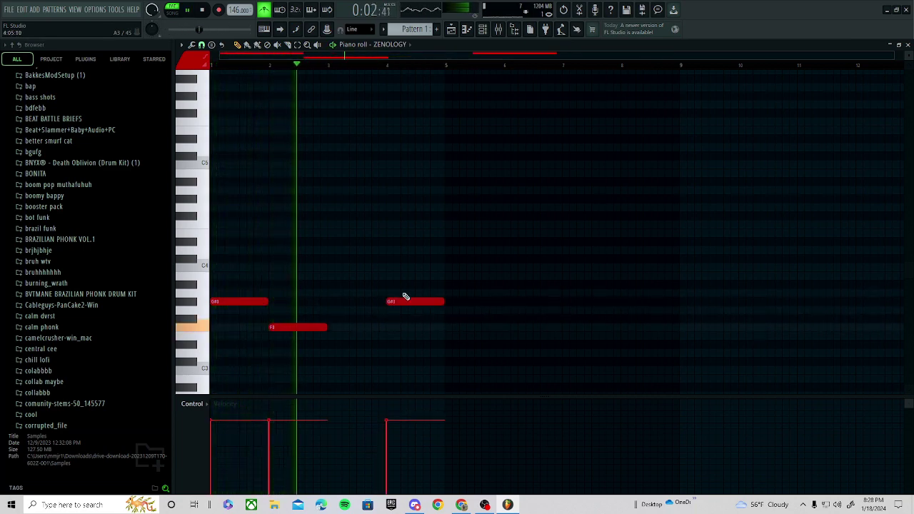
right_click(401, 309)
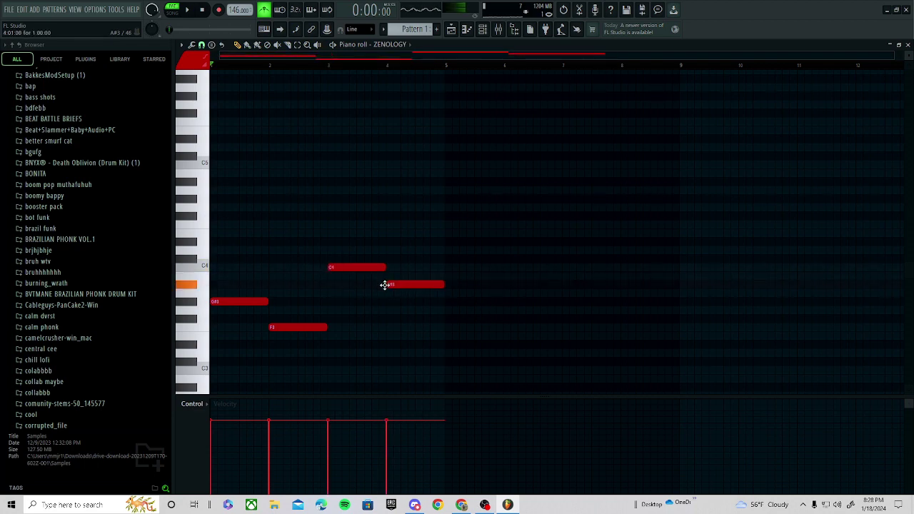
- Try different pitches for the bar 4 note, replacing A#3 and G#3 with a one-bar D4
left_click(391, 303)
left_click_drag(396, 302, 404, 302)
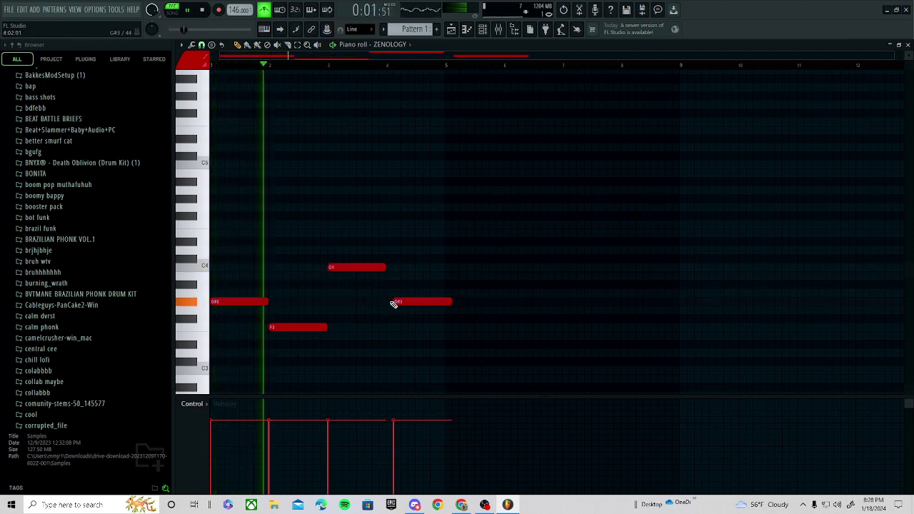
right_click(395, 304)
left_click(390, 294)
right_click(393, 297)
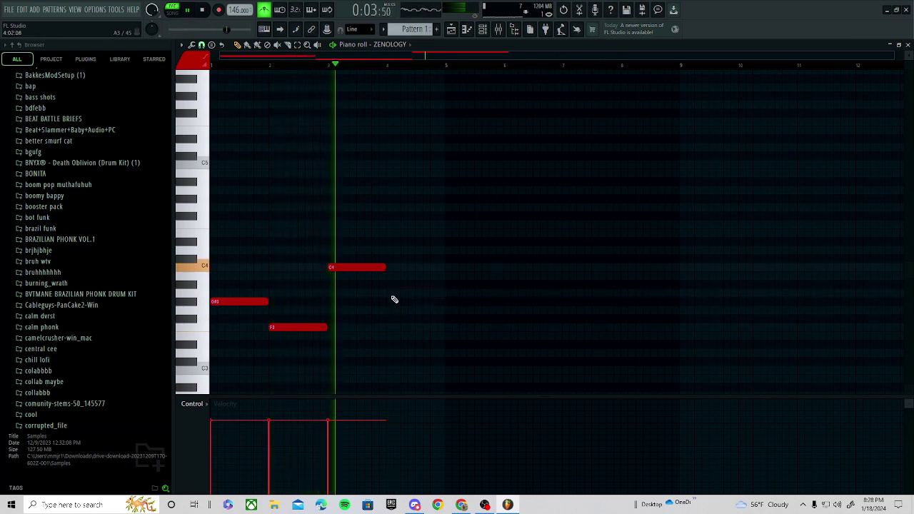
left_click(399, 294)
left_click(412, 293)
right_click(413, 293)
key("space")
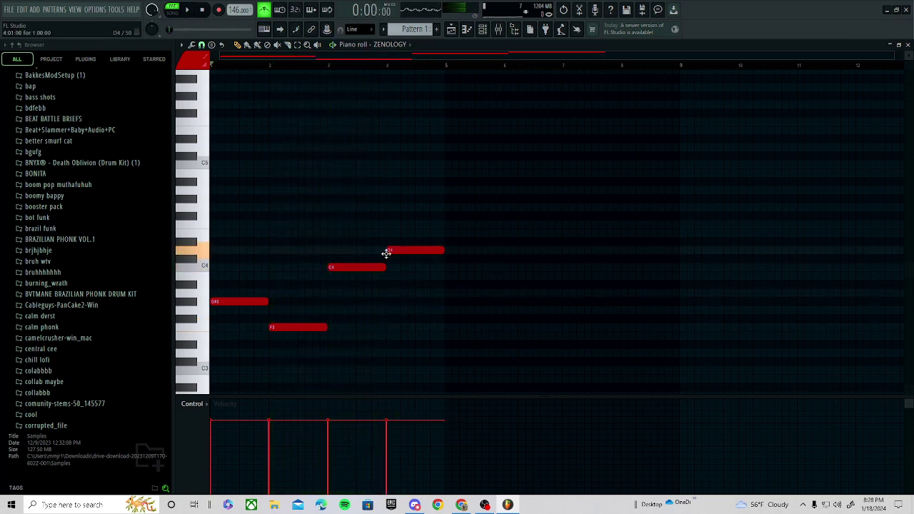
- Shorten the D4 note in bar 4 to half a bar and fill the rest with a half-bar C4, removing stray trial notes
left_click_drag(444, 250, 415, 250)
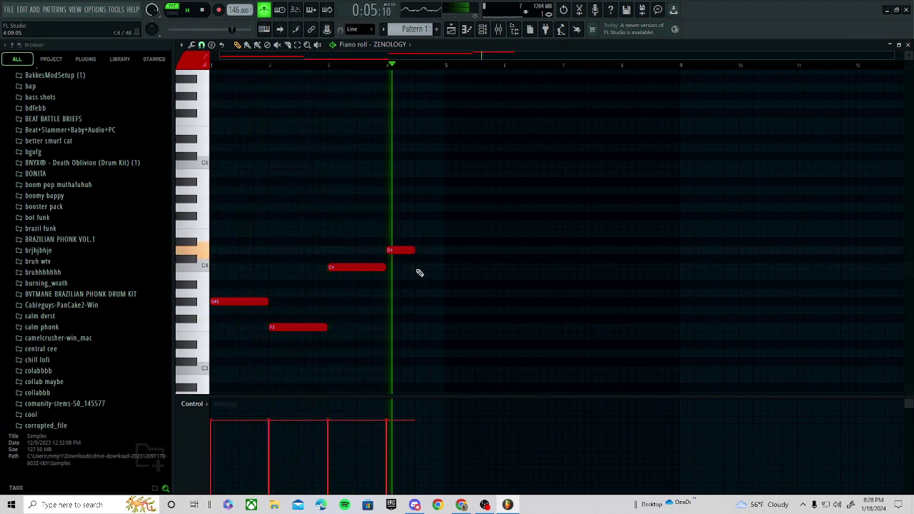
left_click(420, 271)
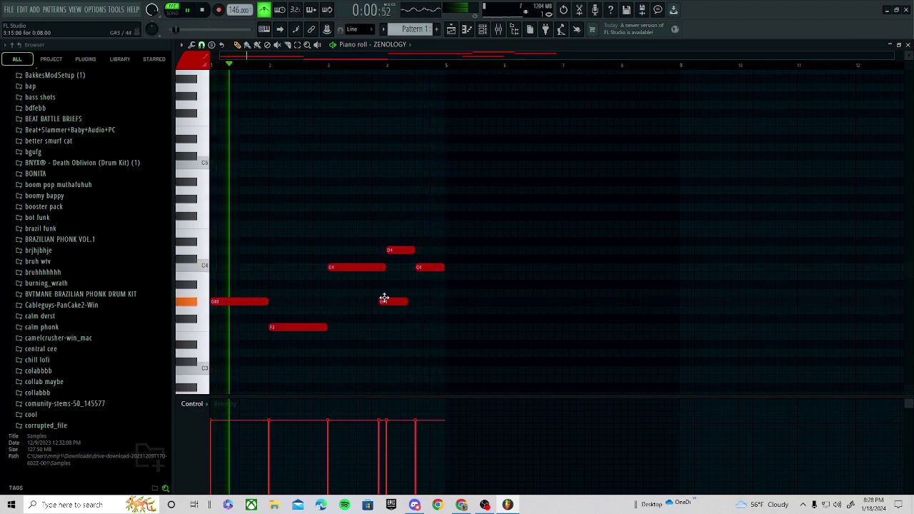
left_click(426, 173)
right_click(426, 173)
key("space")
- Write an upper melody over bars 1 and 2: C6, F5, C6 and D6 of 6 steps each, followed by 4-step C6 and G5
scroll(245, 213, "up", 3)
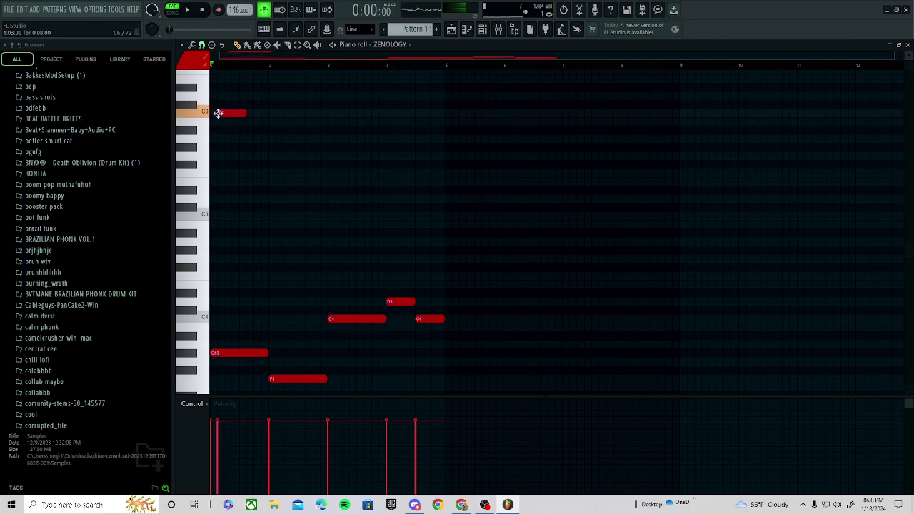
scroll(201, 141, "up", 2)
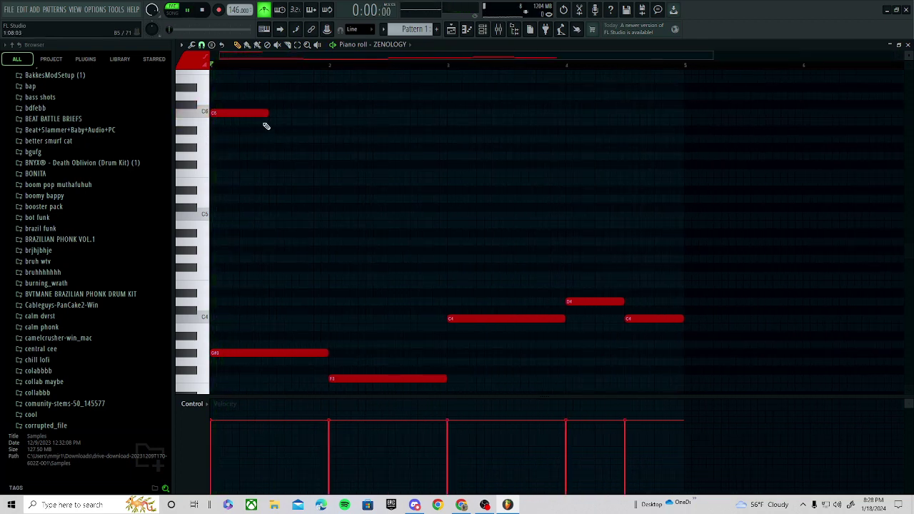
key("space")
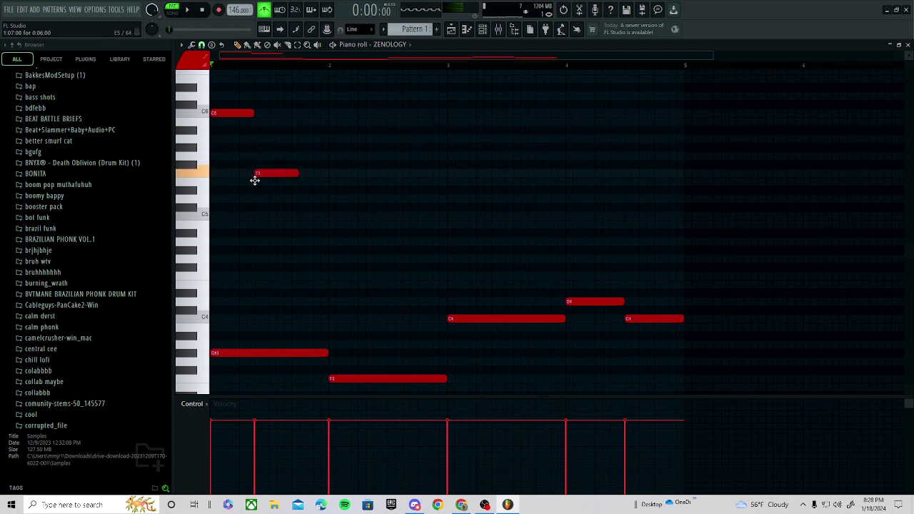
key("space")
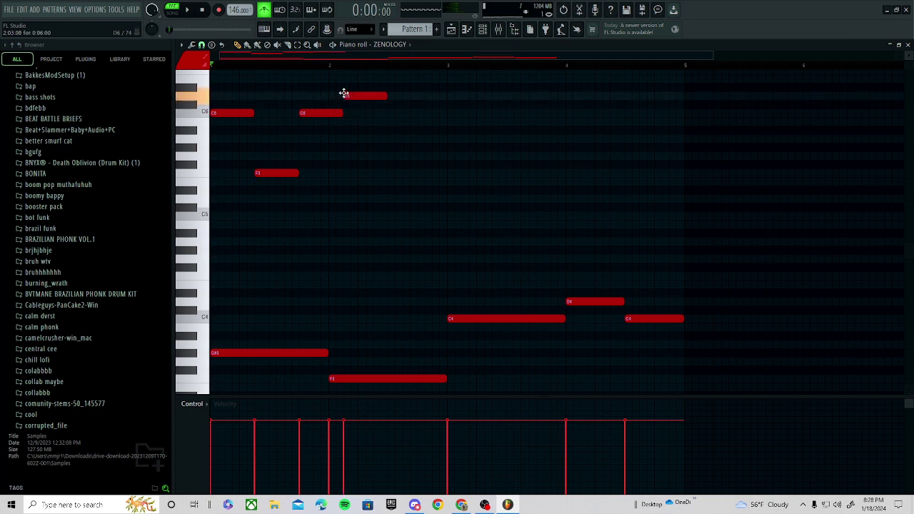
key("space")
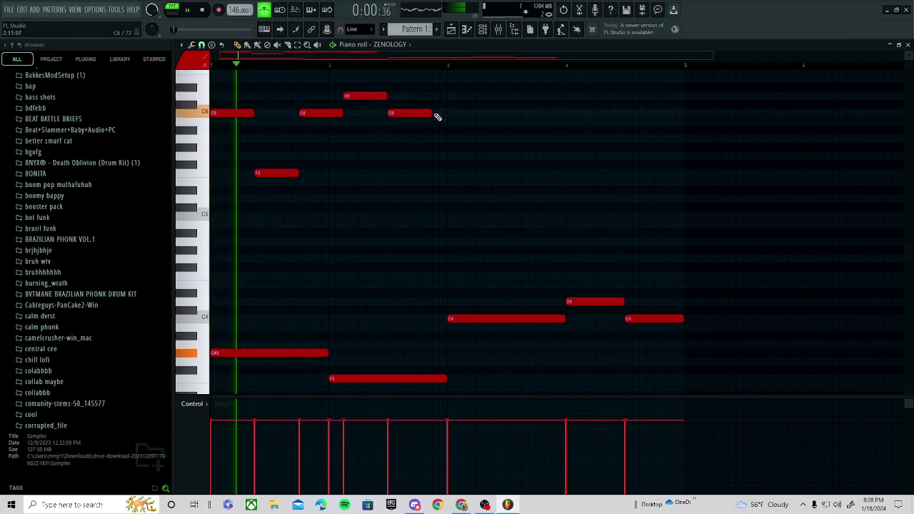
left_click_drag(432, 114, 418, 112)
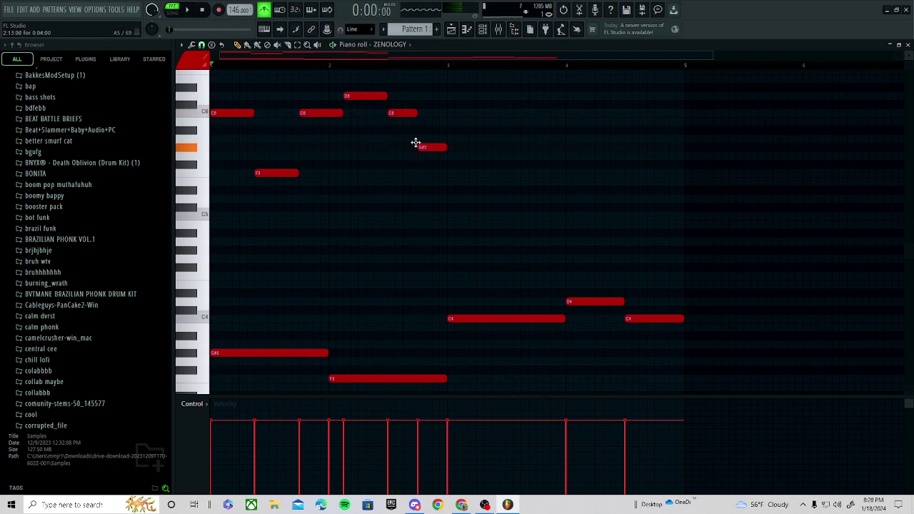
key("space")
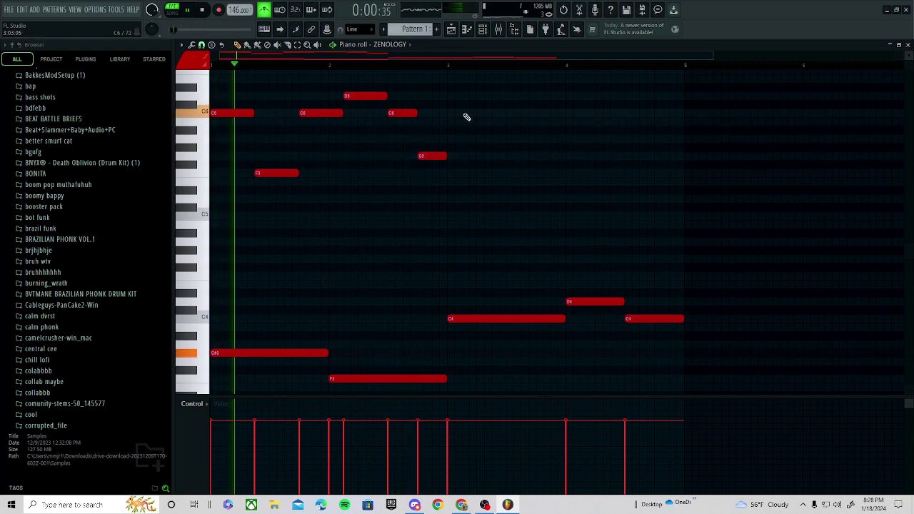
- Duplicate the upper melody into bars 3 and 4 and raise the final G5 of both phrases to G#5
left_click_drag(478, 75, 220, 221)
key("ctrl+b")
left_click(386, 196)
right_click(386, 198)
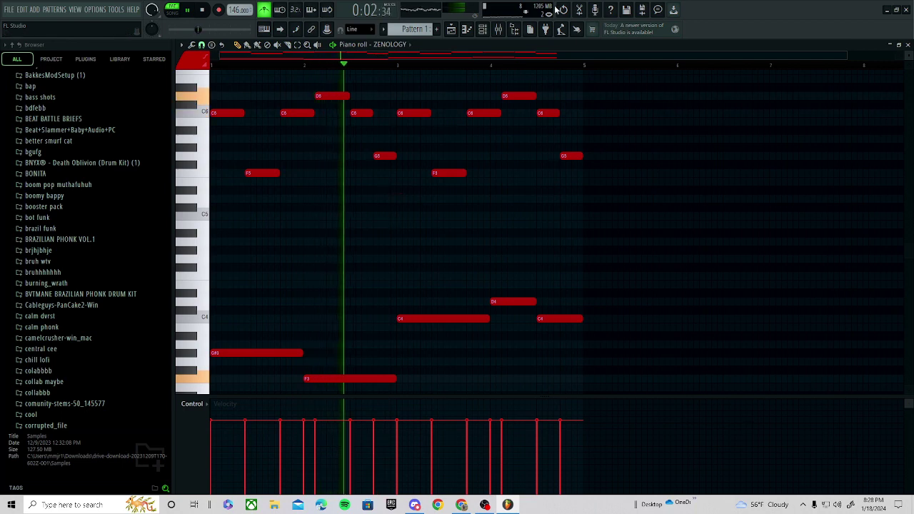
key("space")
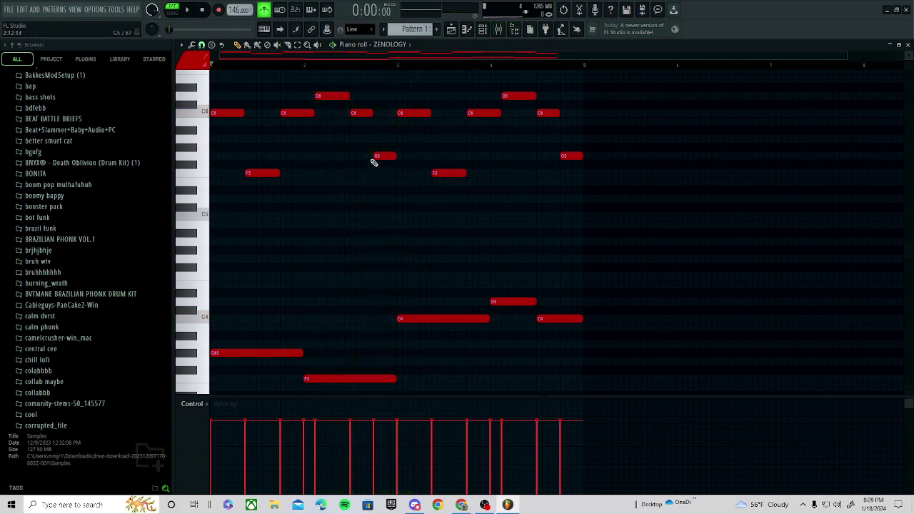
left_click_drag(574, 156, 574, 147)
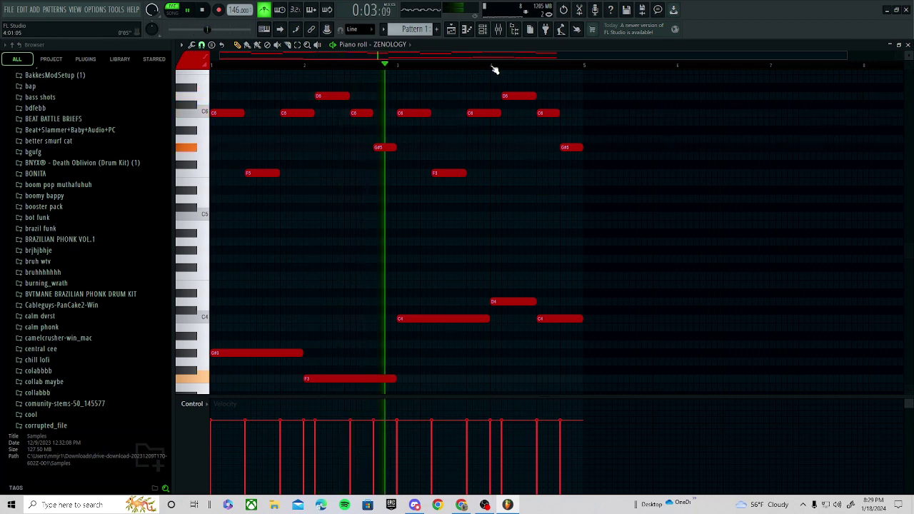
scroll(43, 293, "up", 15)
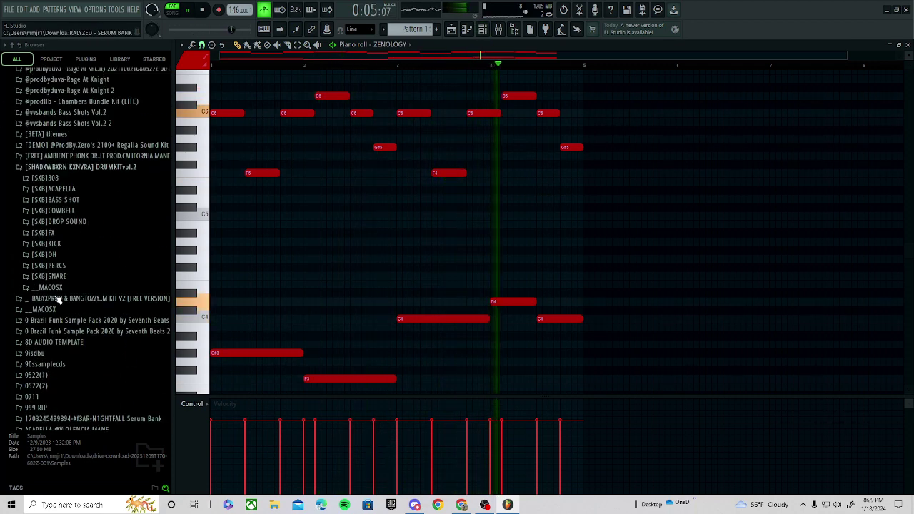
scroll(72, 300, "up", 6)
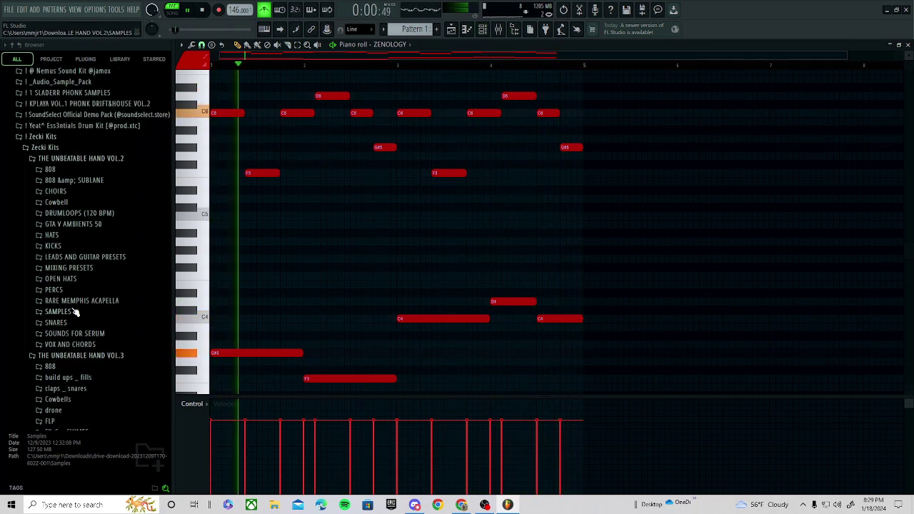
scroll(77, 319, "up", 2)
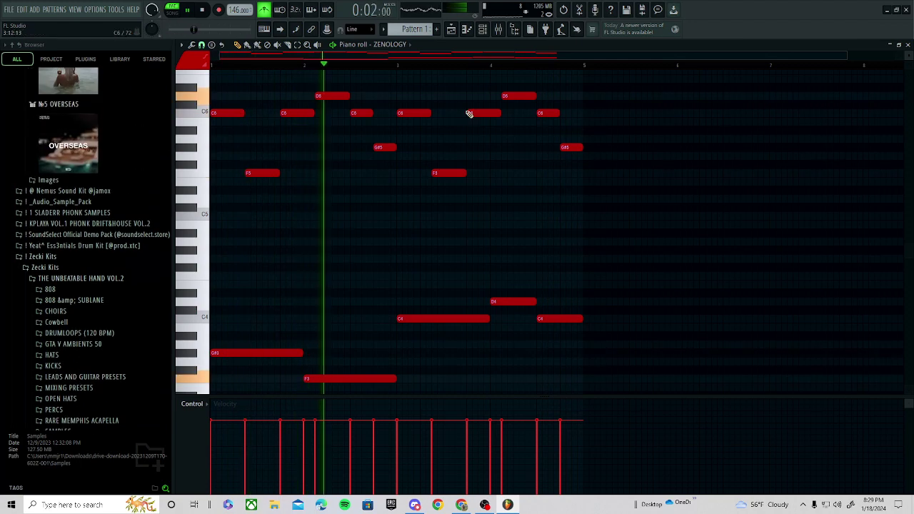
- Open ZENOLOGY's tone browser, audition Dist.Guitar tones and load 0125: Power Trip from the PRST_E XV Collection
left_click(494, 31)
left_click(255, 234)
left_click(348, 213)
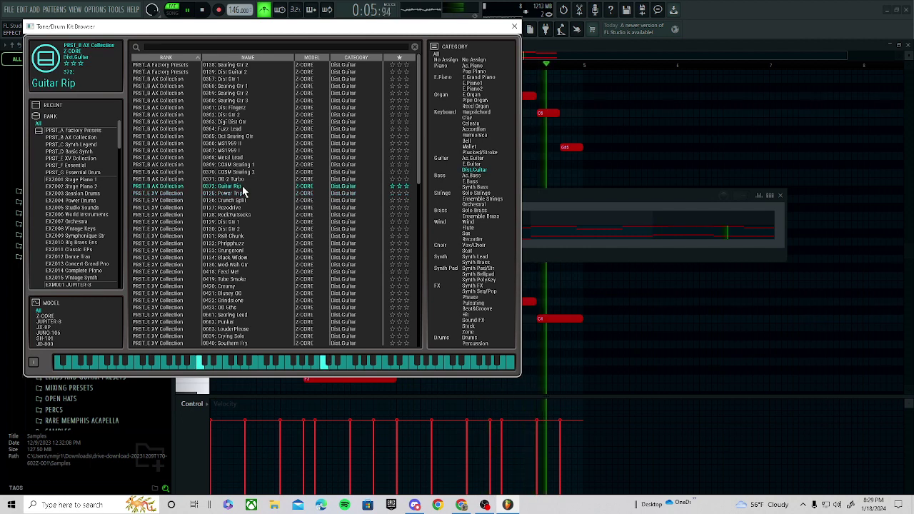
left_click(240, 179)
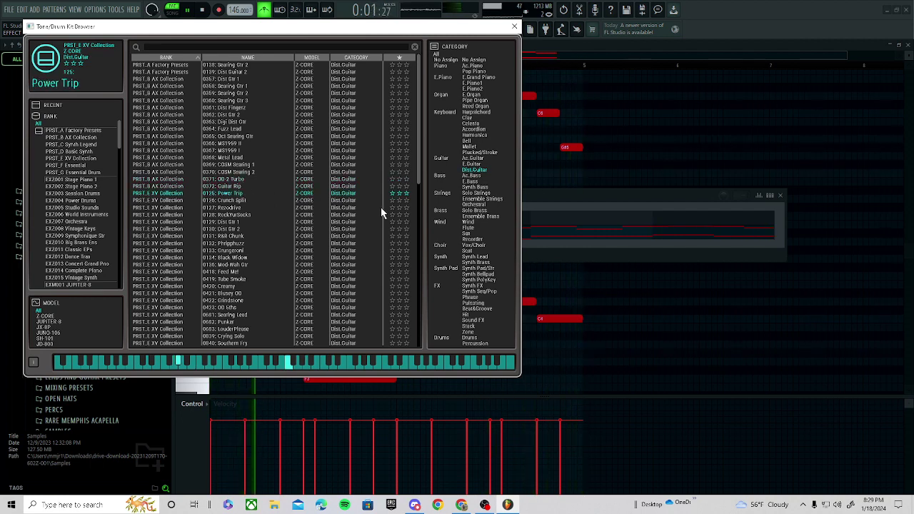
left_click(514, 27)
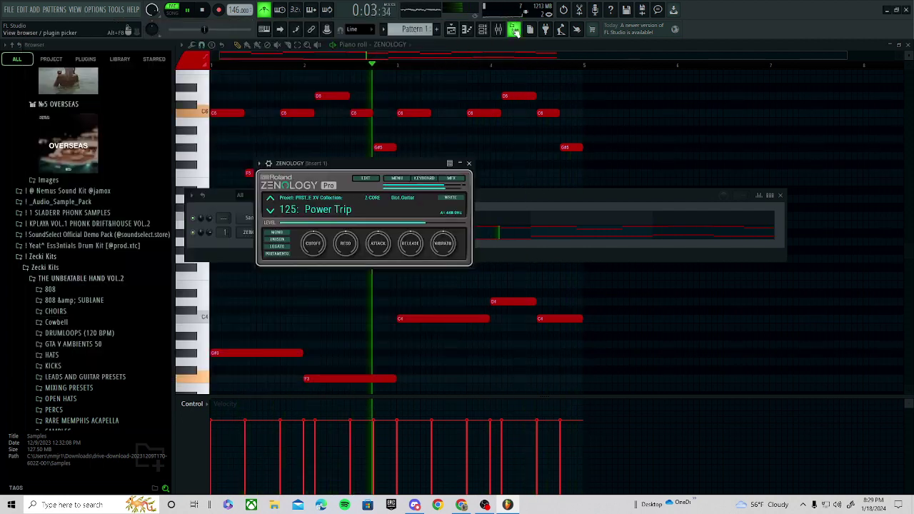
- Return to ZENOLOGY's piano roll and delete the whole upper melody, keeping the low notes
left_click(539, 229)
left_click(539, 231)
scroll(577, 241, "up", 2)
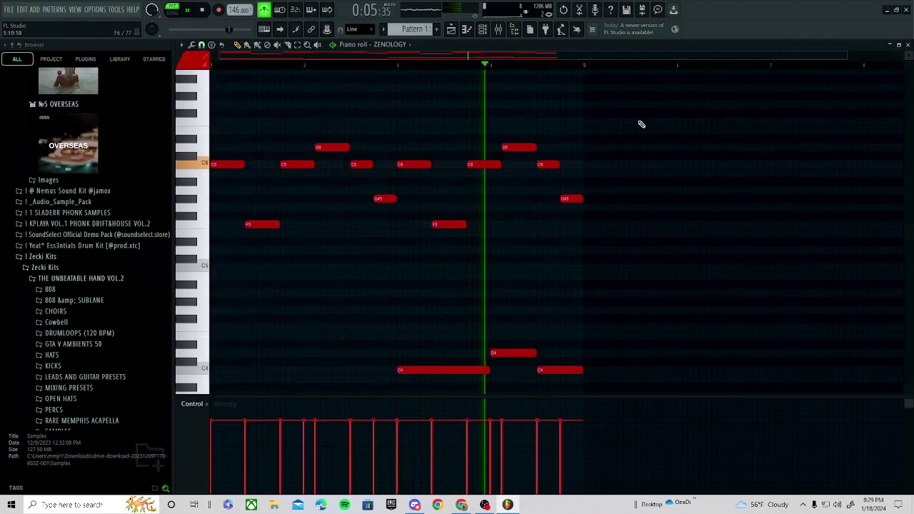
left_click_drag(641, 124, 92, 238)
key("Delete")
key("space")
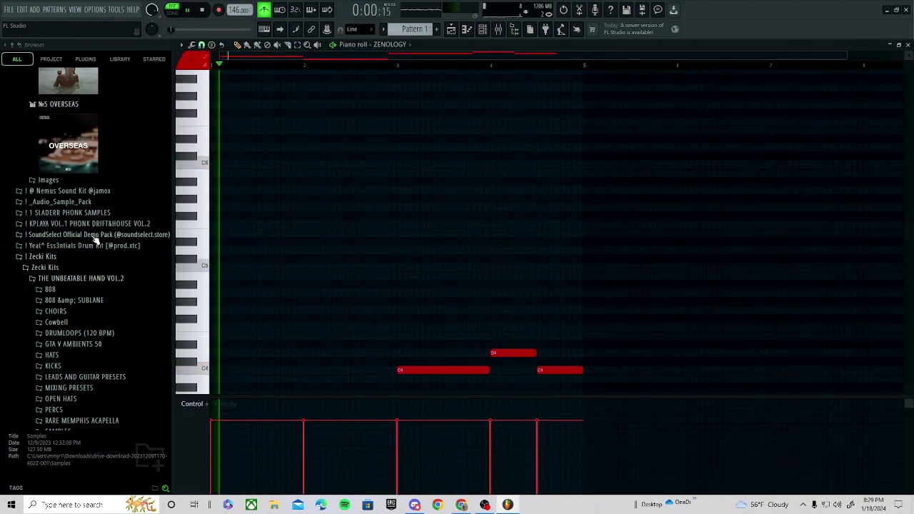
- Reduce the low part to two notes of two bars each: G#3 over bars 1 and 2 and C4 over bars 3 and 4
scroll(297, 308, "down", 3)
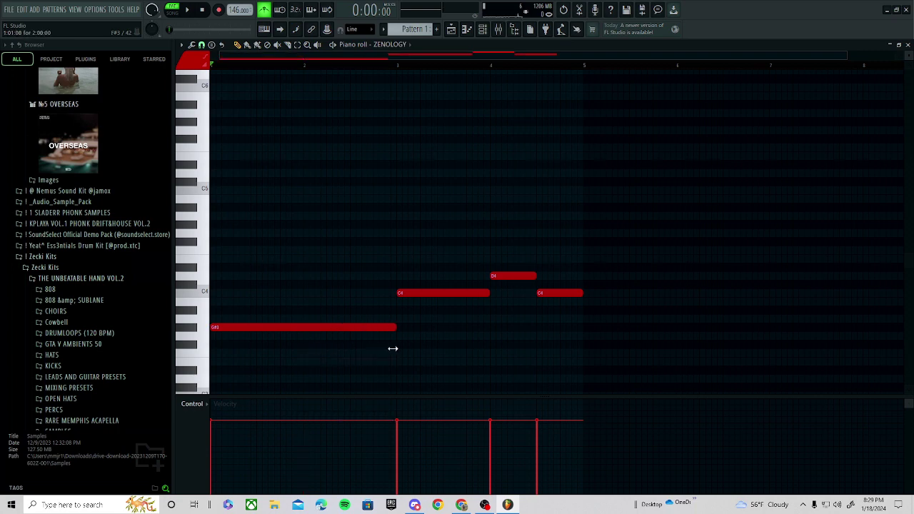
right_click(507, 275)
right_click(547, 293)
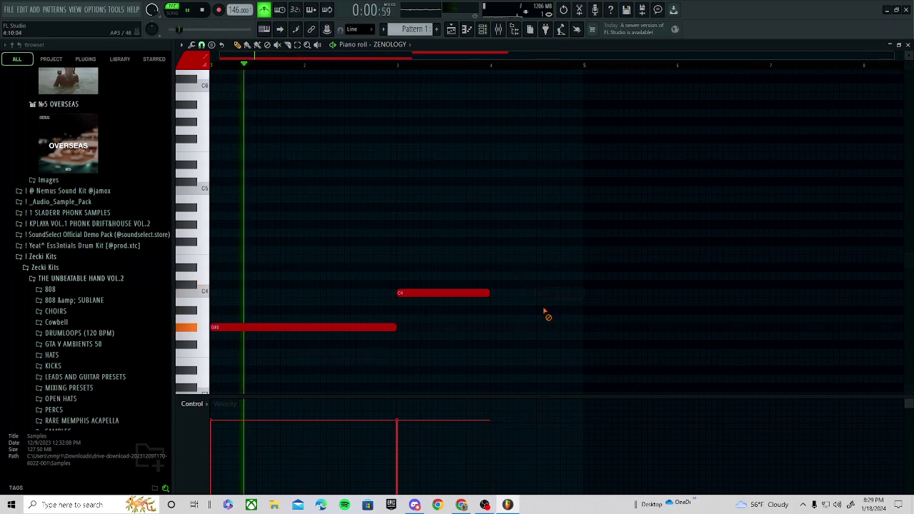
left_click_drag(492, 293, 578, 316)
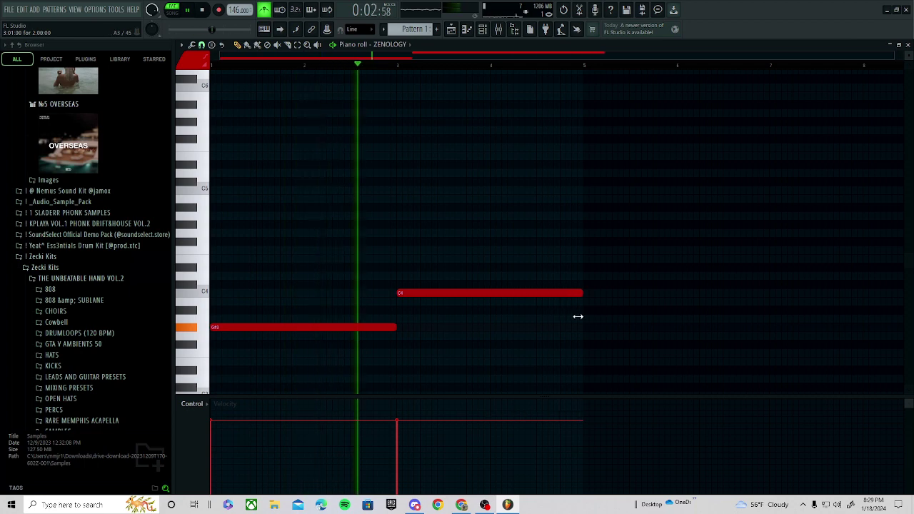
key("space")
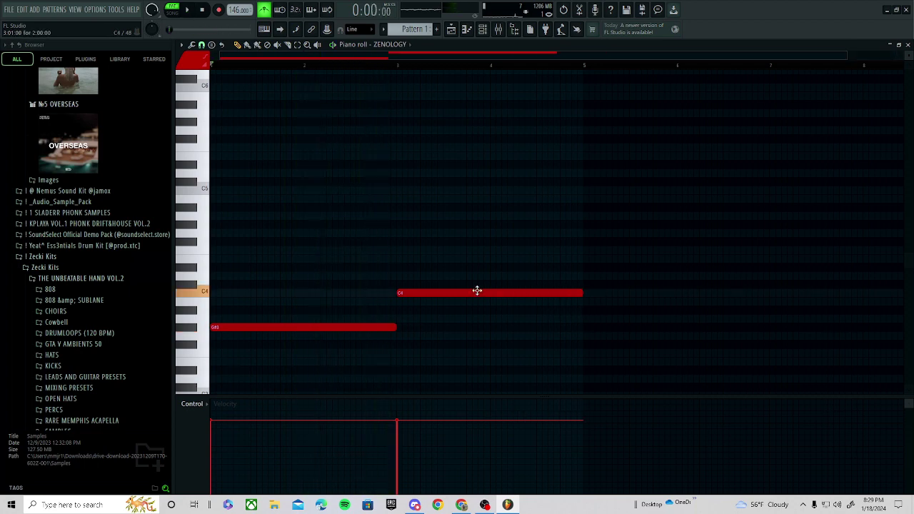
- Add a two-bar note starting at bar 5 and set its pitch to G3
left_click(557, 346)
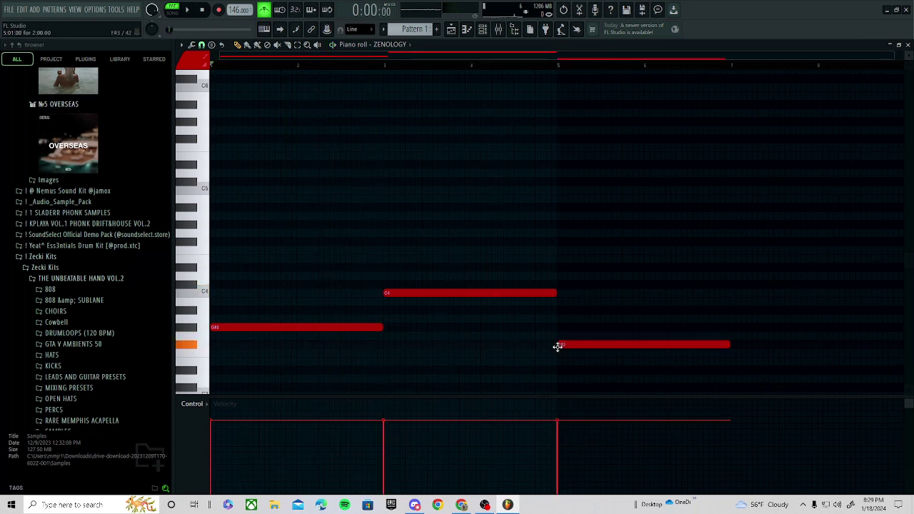
left_click_drag(558, 347, 558, 334)
scroll(446, 360, "down", 1)
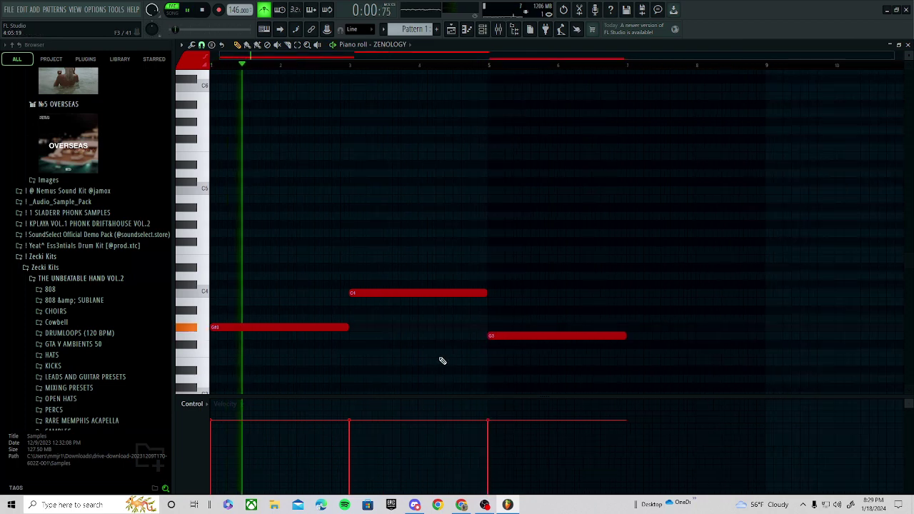
left_click(486, 30)
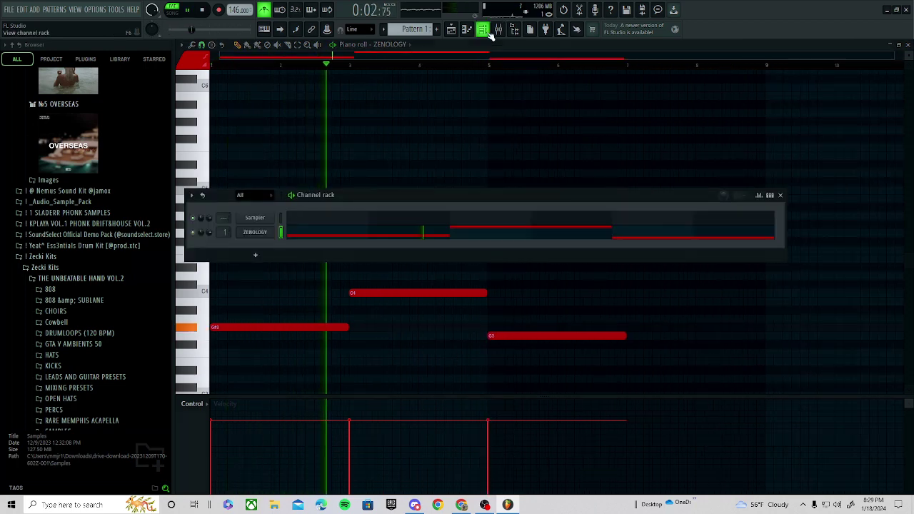
left_click(500, 30)
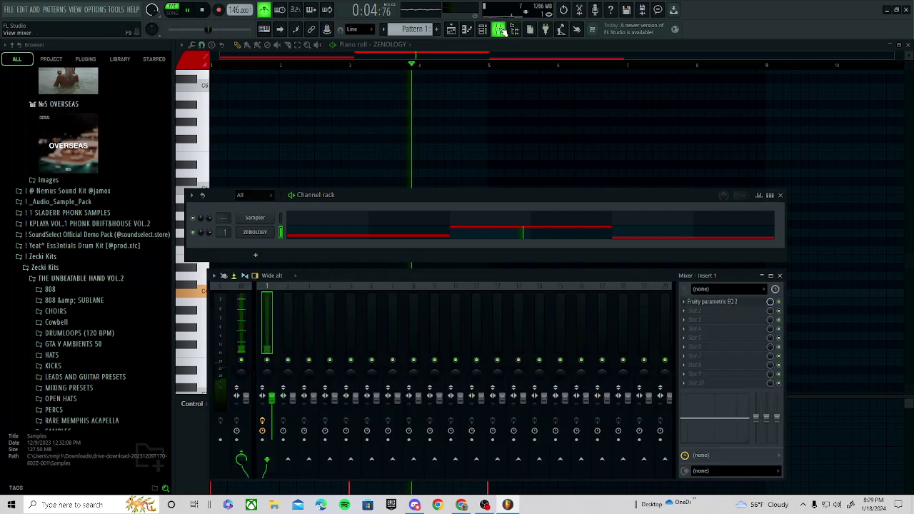
left_click(623, 173)
right_click(624, 173)
left_click(646, 190)
right_click(646, 191)
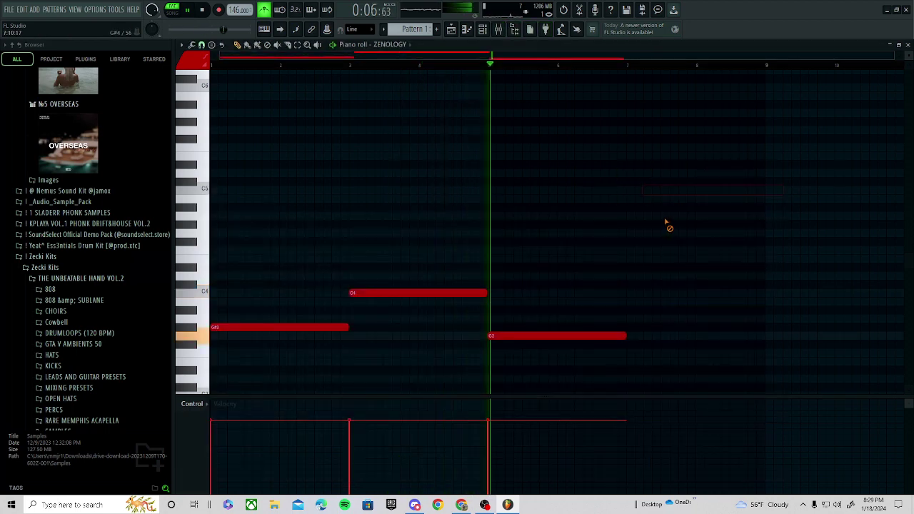
- Lower the two-bar note at bar 5 to F3
left_click(664, 217)
right_click(663, 216)
mouse_move(577, 345)
left_mouse_down()
mouse_move(577, 363)
mouse_move(578, 348)
left_mouse_up()
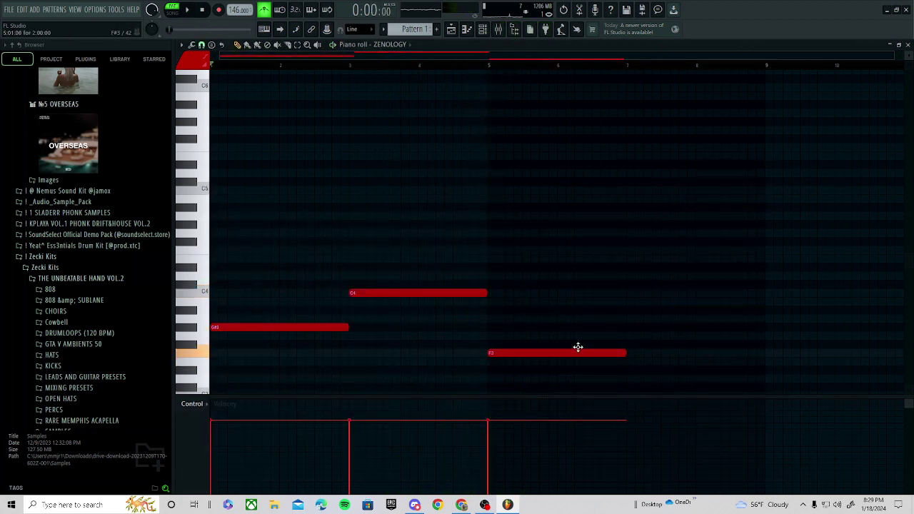
- Boost the two lowest bands and the highest band in Insert 1's Fruity Parametric EQ 2, and turn the metronome off
left_click(483, 29)
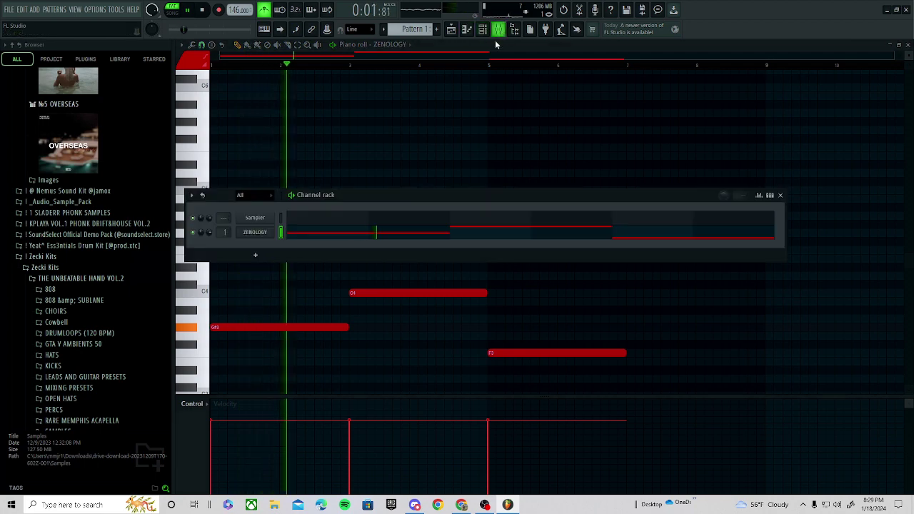
left_click(498, 30)
left_click(718, 306)
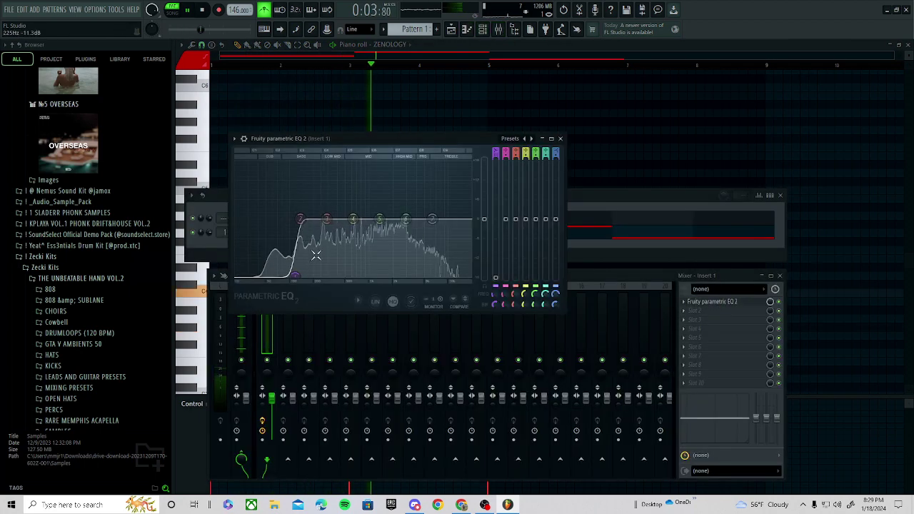
left_click_drag(274, 220, 309, 204)
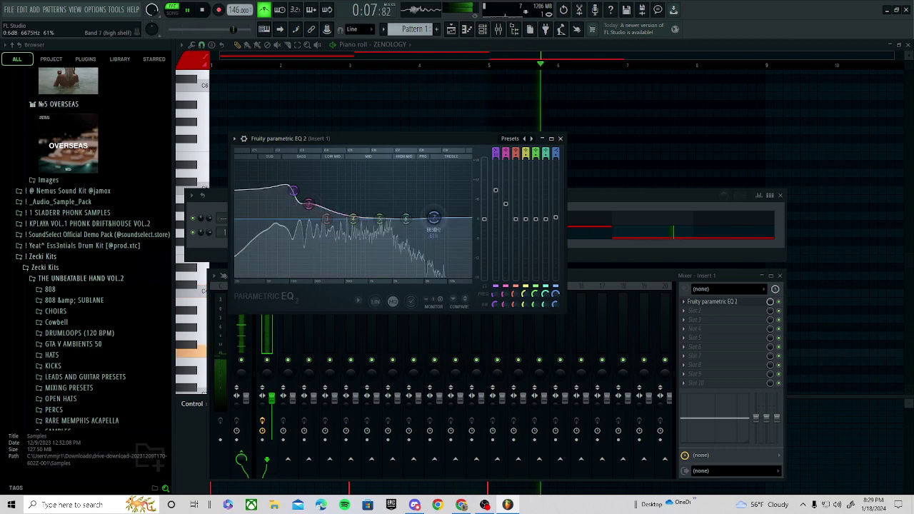
left_click_drag(432, 219, 436, 207)
left_click(263, 6)
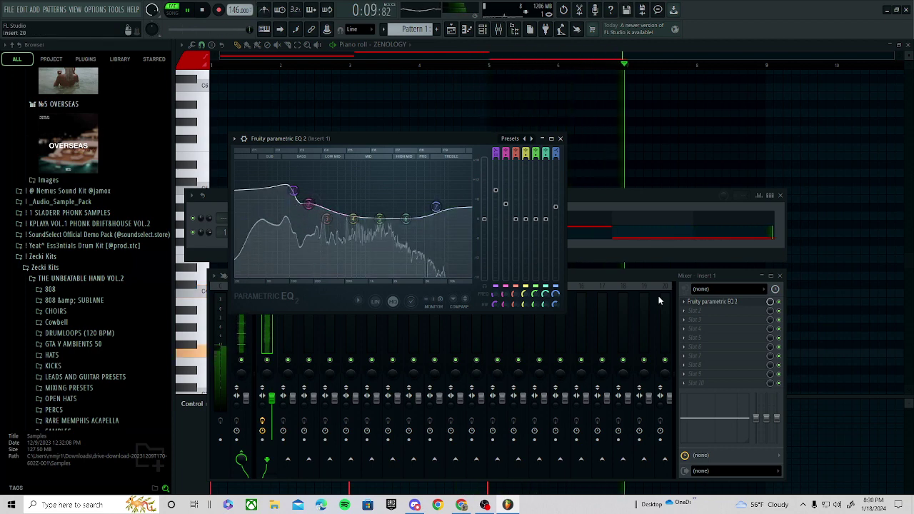
left_click(634, 156)
right_click(633, 156)
- Add two one-bar notes to the ZENOLOGY part: G#3 at bar 7 and F3 at bar 8
key("space")
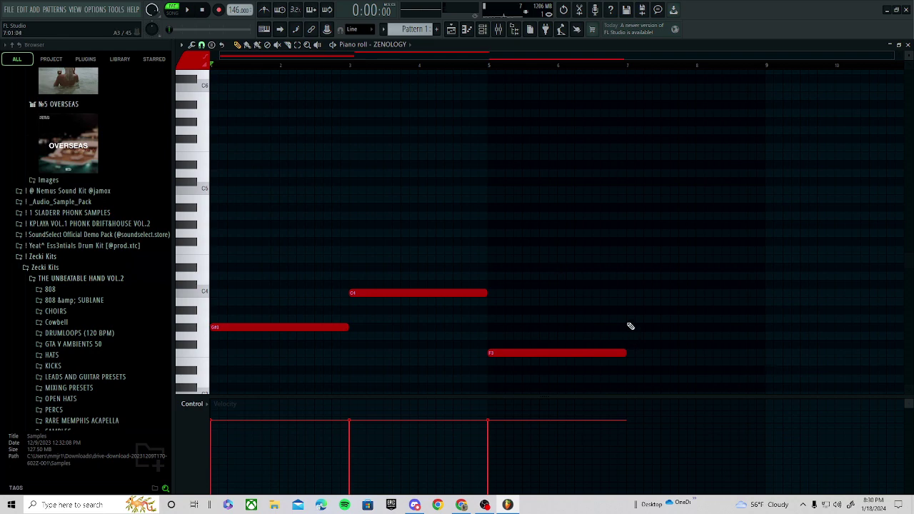
left_click_drag(622, 327, 631, 327)
key("space")
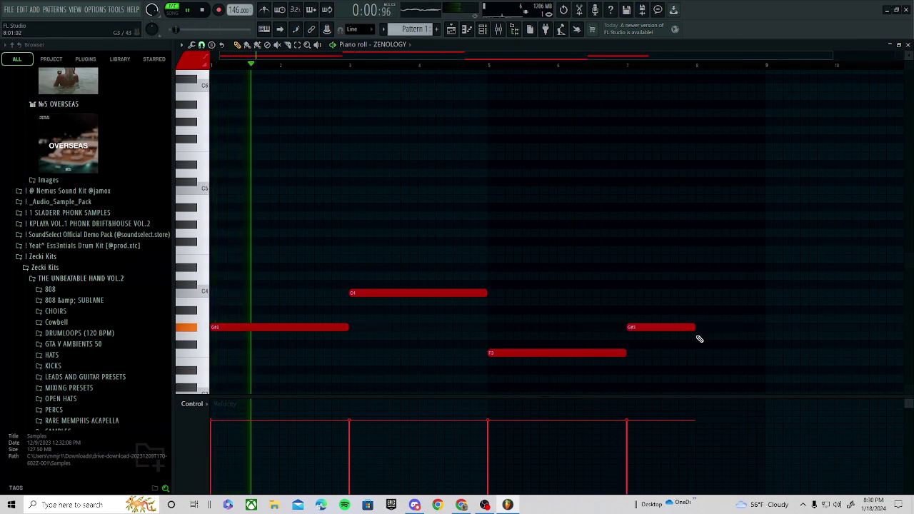
left_click_drag(696, 336, 700, 365)
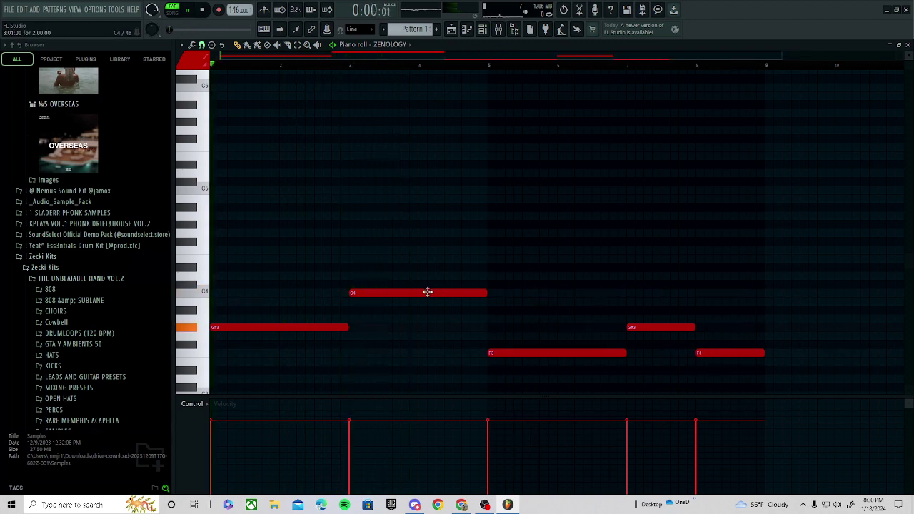
- Change the two-bar note at bar 3 to F3 and the one at bar 5 to A#3, replaying the pattern
left_click_drag(427, 293, 426, 358)
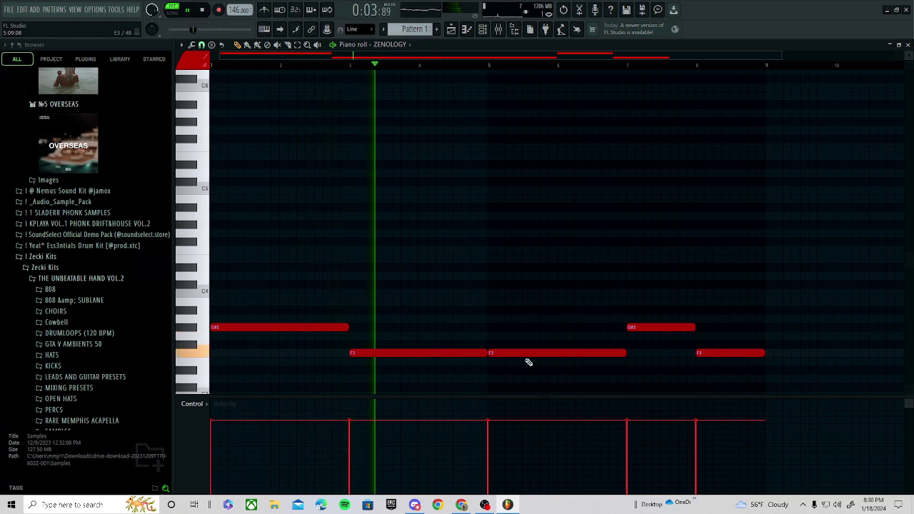
left_click_drag(525, 355, 523, 305)
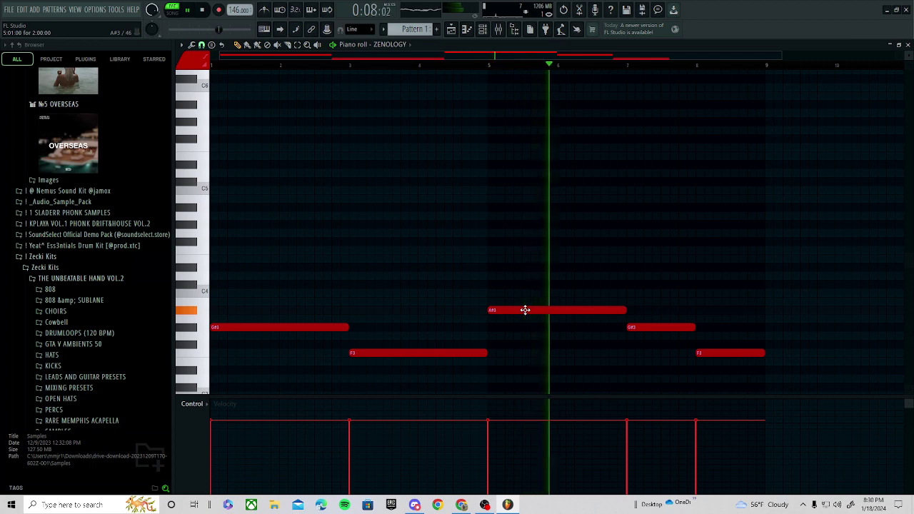
key("space")
key("space")
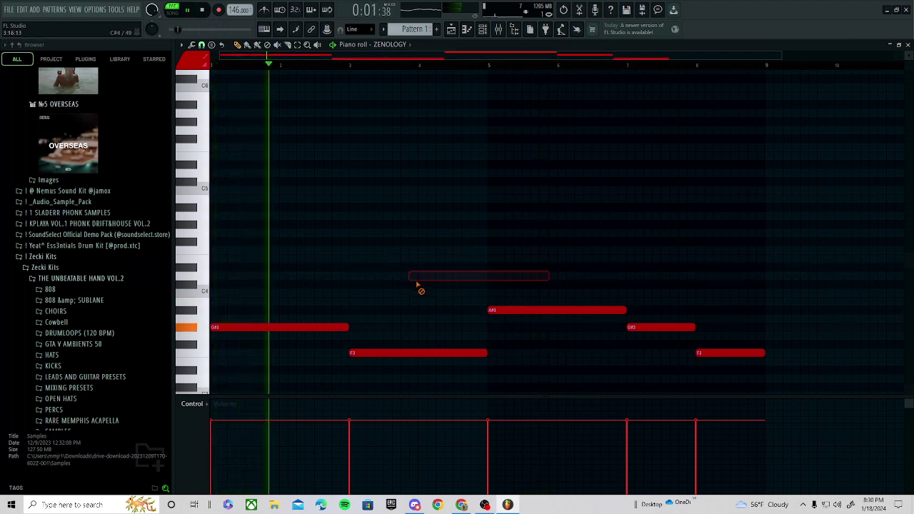
- Raise the note at bar 3 to F#3 and lower the note at bar 5 to E3
left_click_drag(390, 353, 390, 342)
scroll(406, 319, "down", 2)
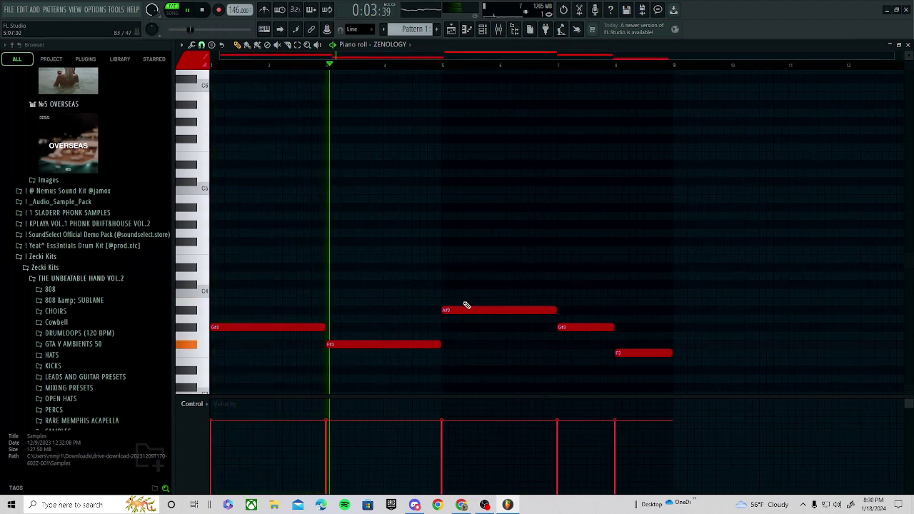
left_click_drag(472, 315, 471, 365)
scroll(493, 358, "down", 3)
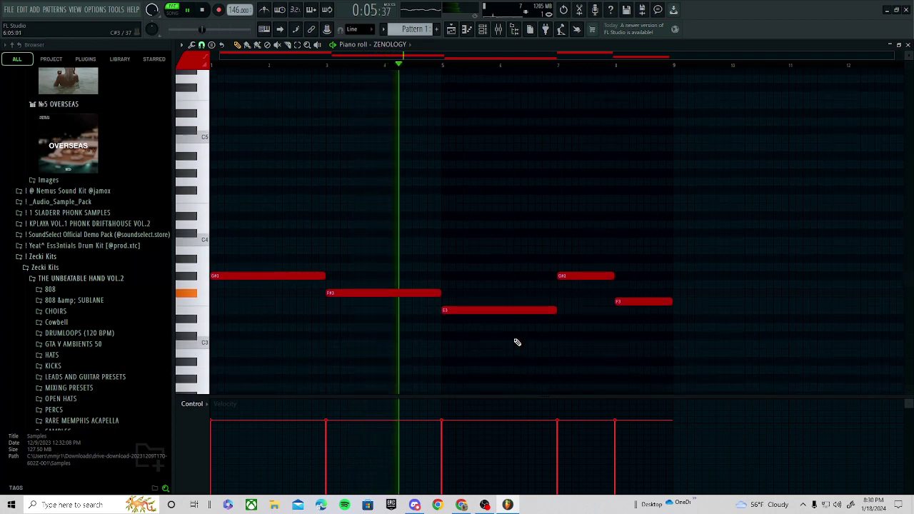
- Replace the one-bar notes at bars 7 and 8 with a single two-bar D#3 note
left_click(535, 334)
left_click_drag(535, 335, 472, 345)
right_click(521, 346)
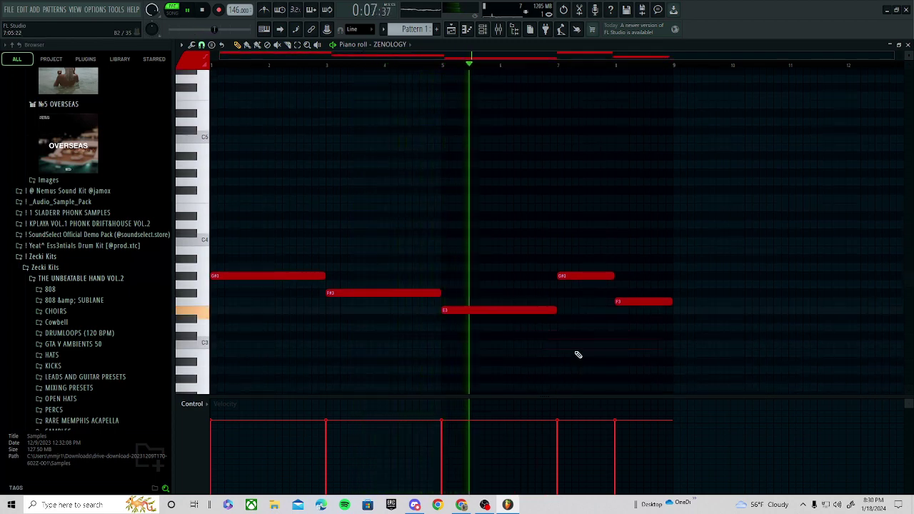
left_click_drag(586, 278, 672, 326)
right_click(637, 302)
key("space")
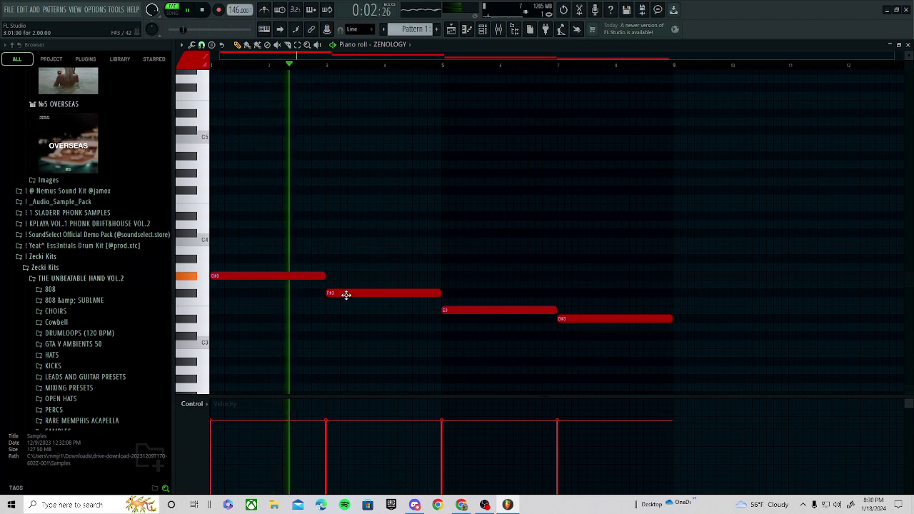
- Repitch the last three notes to C4 at bar 3, F#3 at bar 5 and A3 at bar 7
left_click_drag(346, 294, 347, 240)
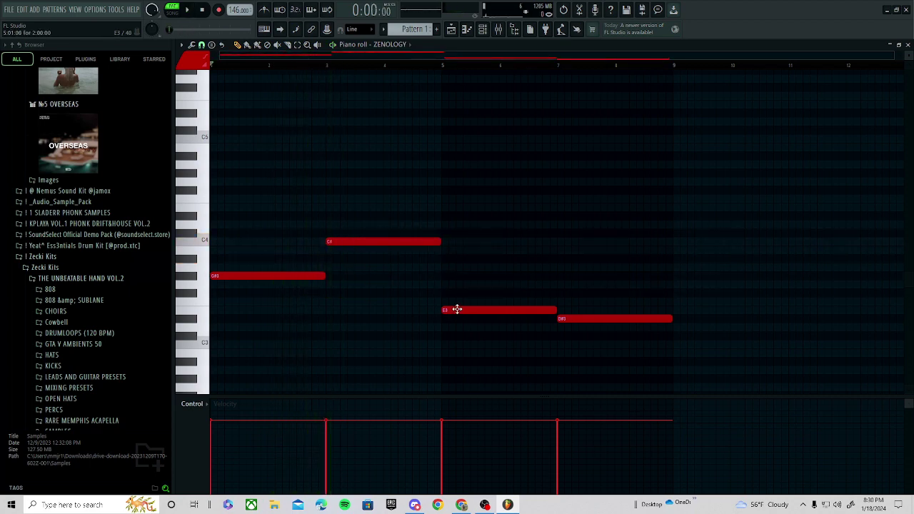
left_click_drag(457, 309, 457, 283)
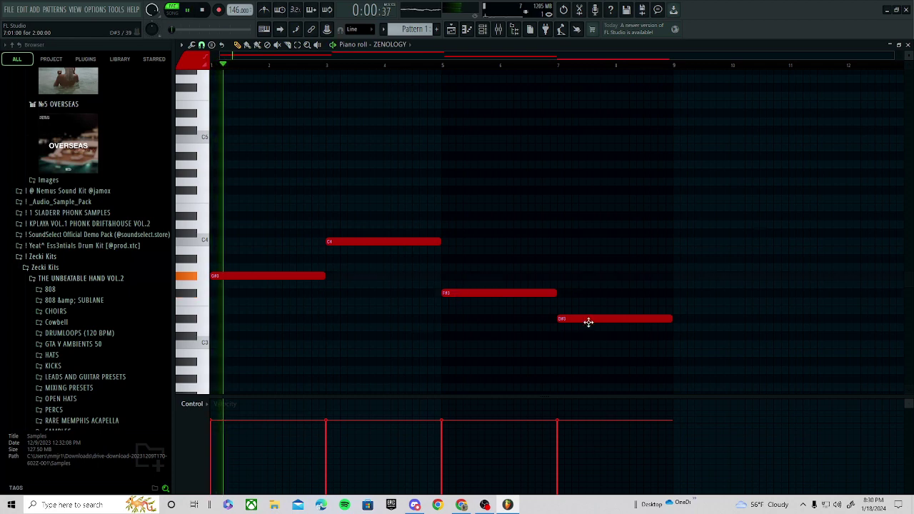
left_click_drag(588, 322, 590, 263)
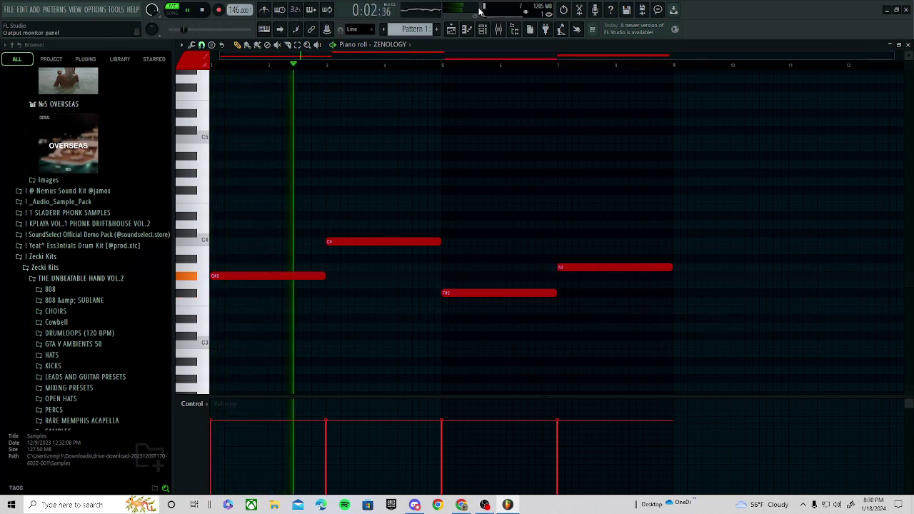
- Check Insert 1 in the mixer, then return to the piano roll and lower the bar 5 note to F3
key("F9")
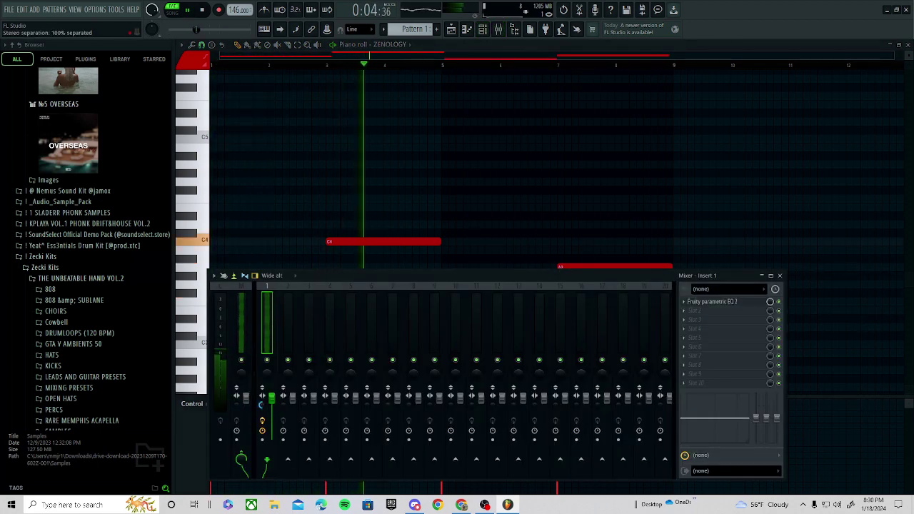
left_click(647, 216)
right_click(672, 215)
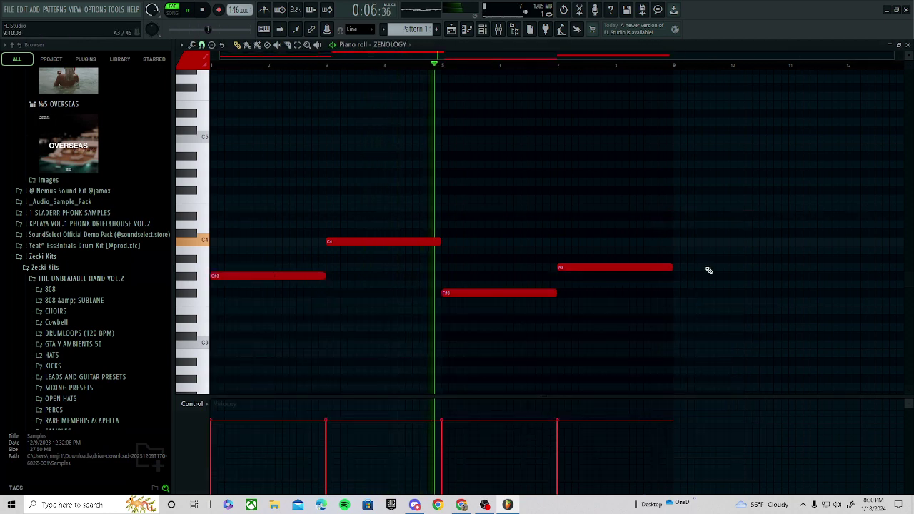
left_click(708, 267)
right_click(715, 268)
left_click_drag(478, 293, 493, 305)
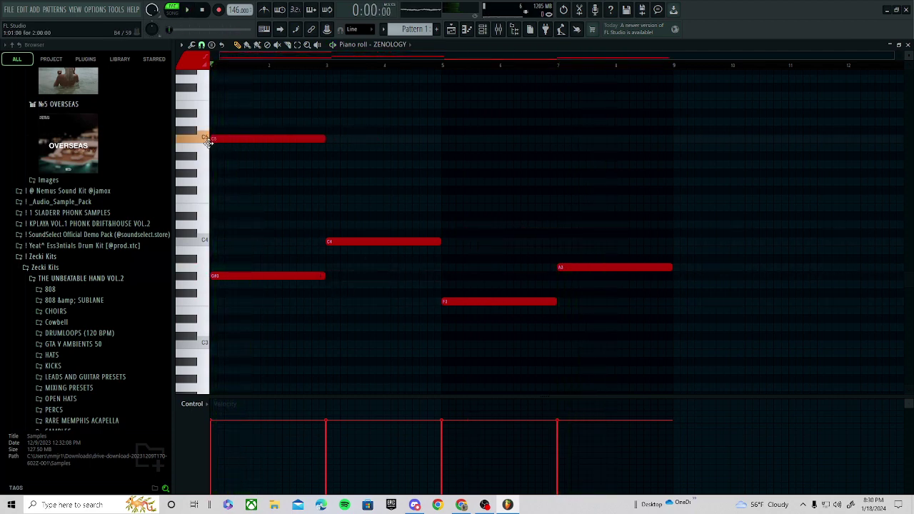
- Start the melody over with a two-bar C5 note at bar 1 and delete the four lower notes
right_click(289, 276)
right_click(357, 242)
key("space")
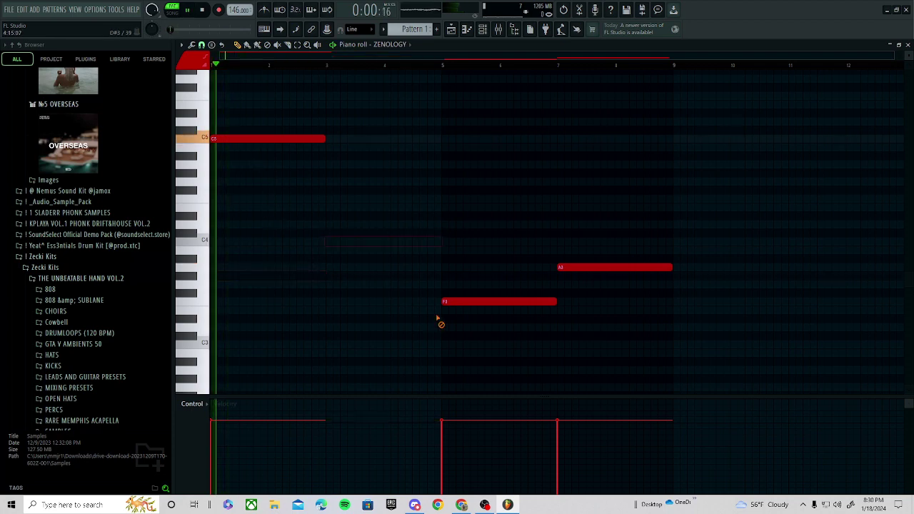
right_click(464, 301)
right_click(575, 267)
scroll(365, 259, "up", 2)
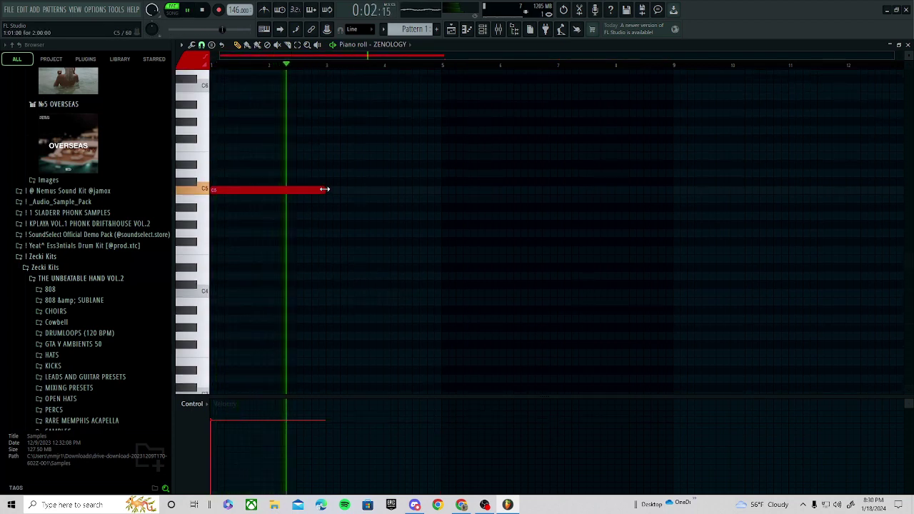
- Add two-bar notes G#4 at bar 3, D#4 at bar 5 and F4 at bar 7
key("space")
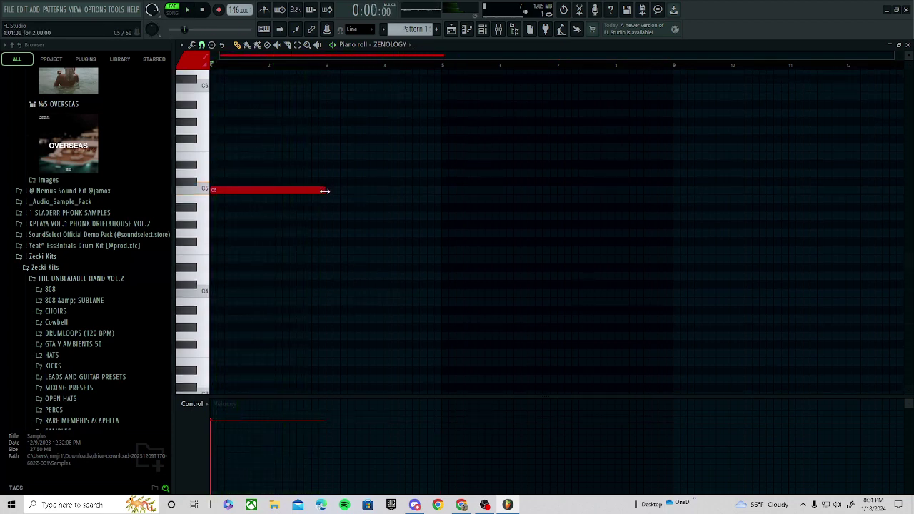
left_click(326, 227)
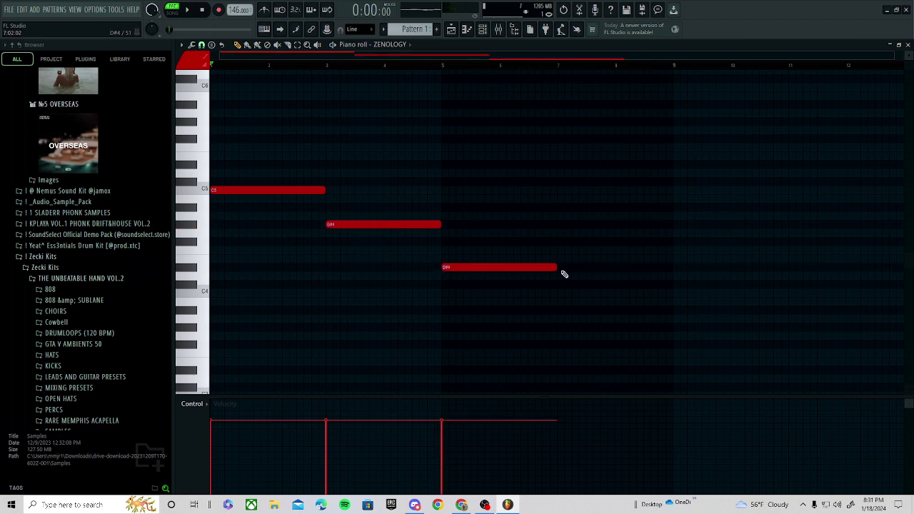
left_click_drag(553, 242, 558, 261)
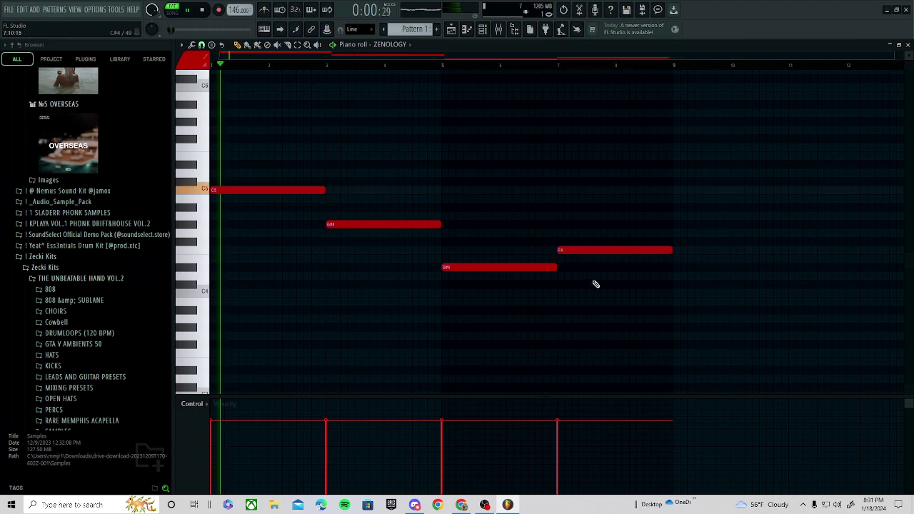
- Add Fruity Stereo Shaper to slot 2 of mixer Insert 1 and load one of its presets
left_click(499, 29)
left_click(690, 313)
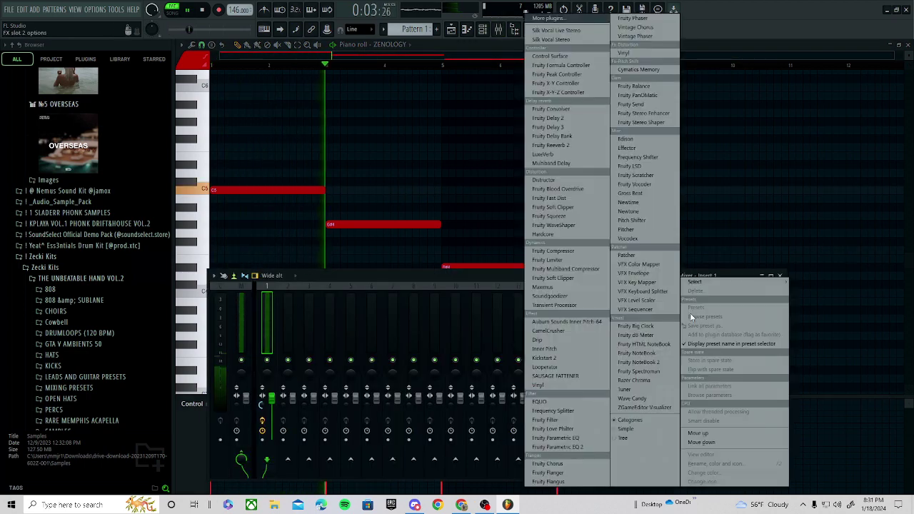
left_click(641, 123)
left_click(246, 152)
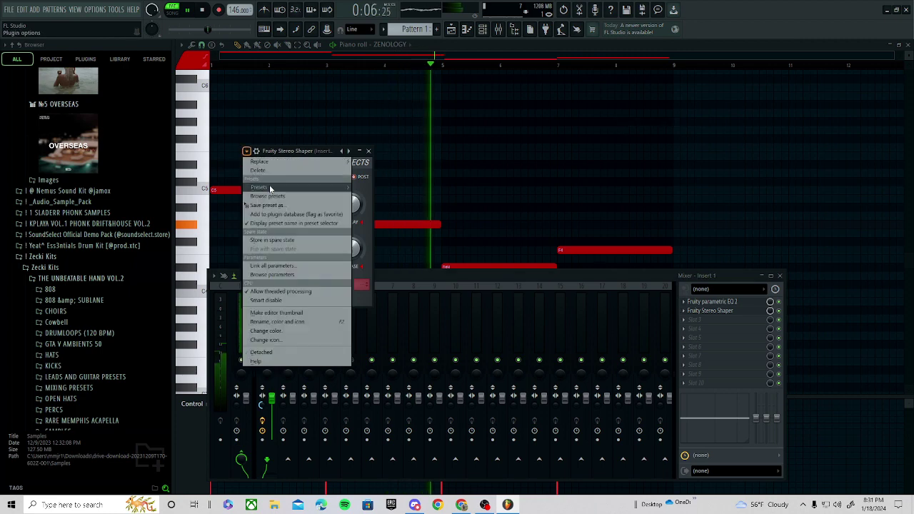
mouse_move(272, 166)
left_click(378, 250)
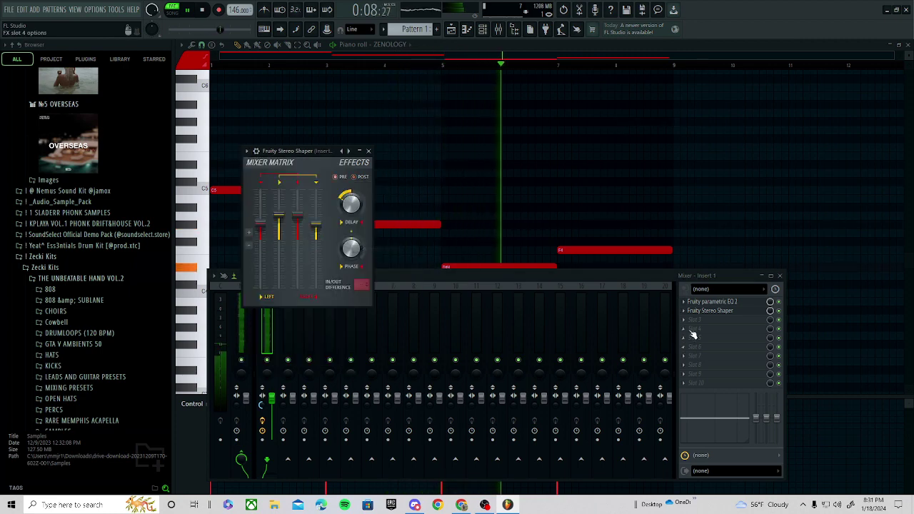
- Add Fruity Reeverb 2 to slot 3 of Insert 1 and return to the ZENOLOGY piano roll
left_click(692, 322)
left_click(596, 149)
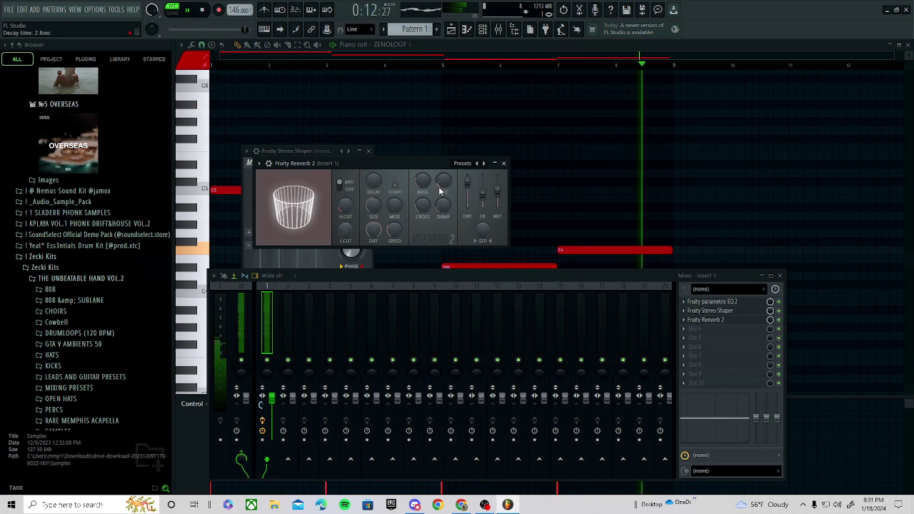
left_click(676, 201)
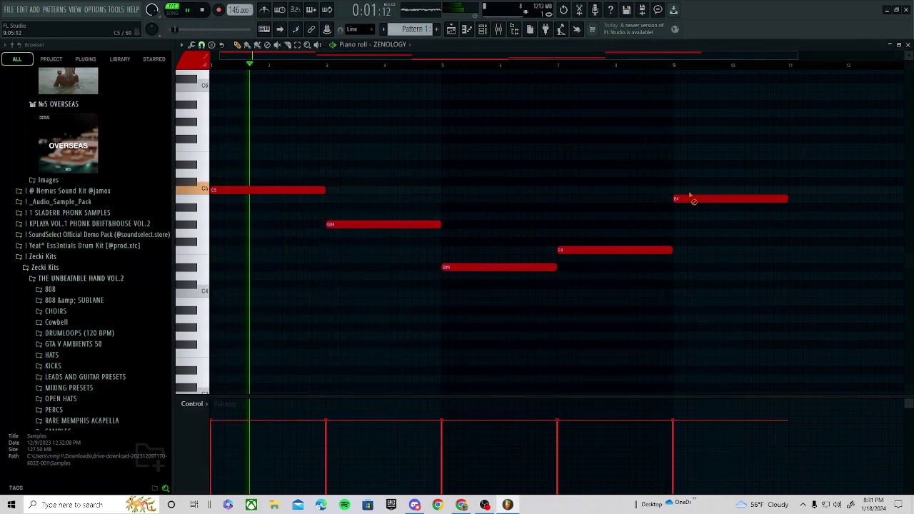
right_click(690, 200)
left_click(484, 138)
left_click(501, 155)
right_click(530, 156)
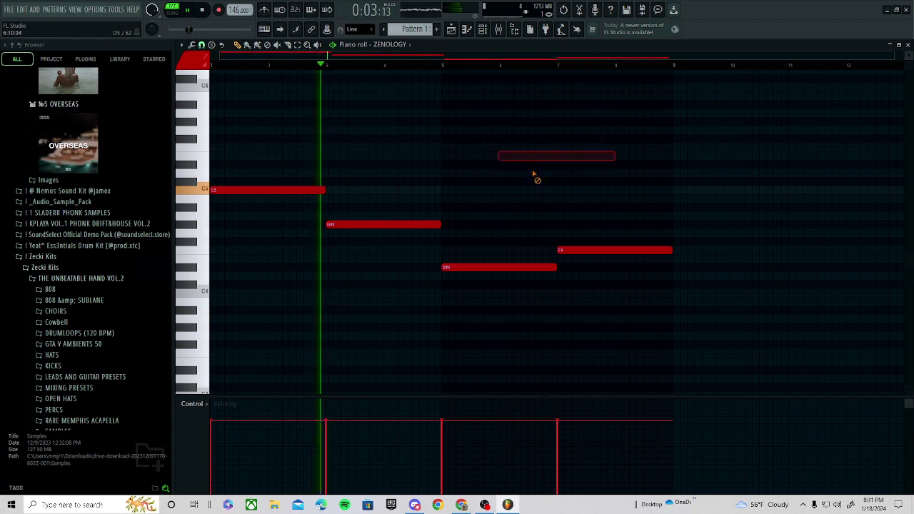
left_click(494, 155)
right_click(512, 157)
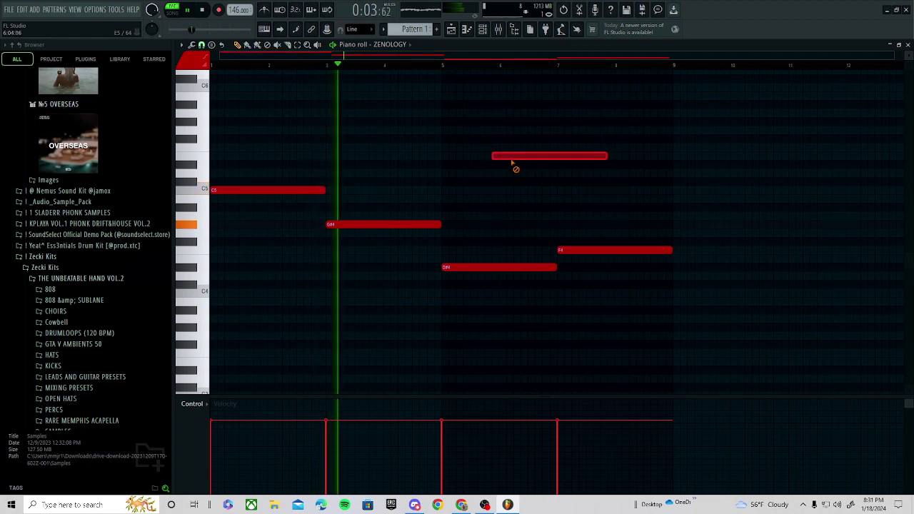
- Stop playback and preview the Amigo choir sample from the CHOIRS folder of THE UNBEATABLE HAND VOL.2
key("space")
left_click(74, 311)
left_click(77, 333)
left_click(83, 325)
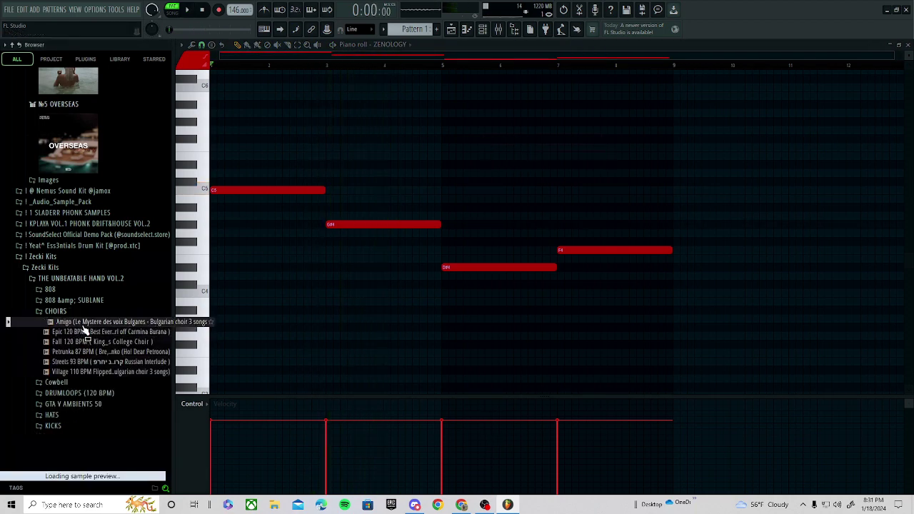
left_click(57, 312)
- Preview the vocal samples in the VOX AND CHORDS folder, including Vocal Reverse FX 2, Chirp Verb and Humming through the night
scroll(75, 328, "down", 3)
left_click(72, 333)
left_click(72, 366)
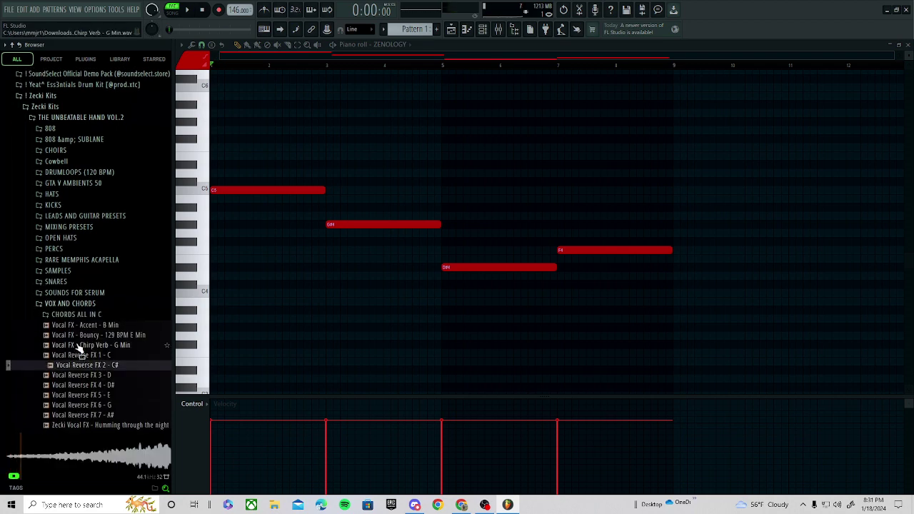
left_click(79, 346)
key("space")
key("space")
left_click(87, 426)
- Browse to the synth packs folder of THE UNBEATABLE HAND VOL.3 and preview several UBH - SET 5 SYNTHS samples
scroll(87, 407, "up", 6)
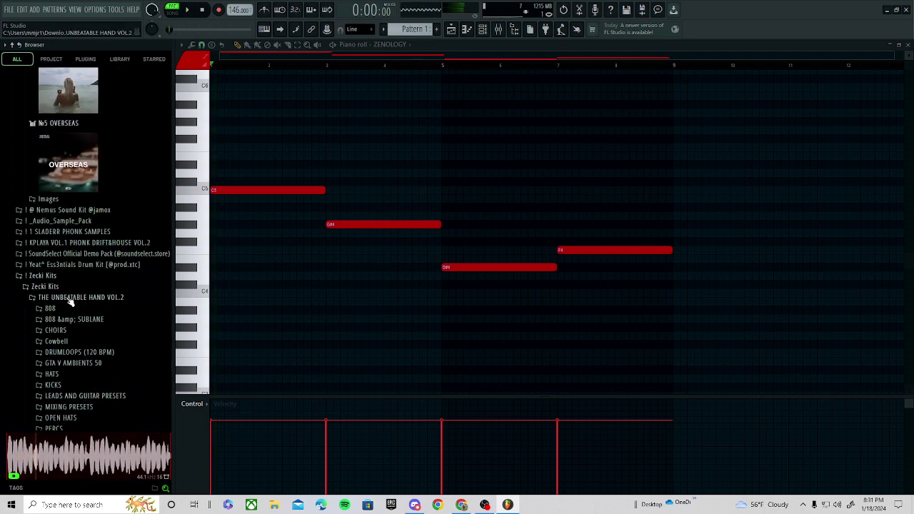
left_click(72, 298)
scroll(66, 322, "down", 2)
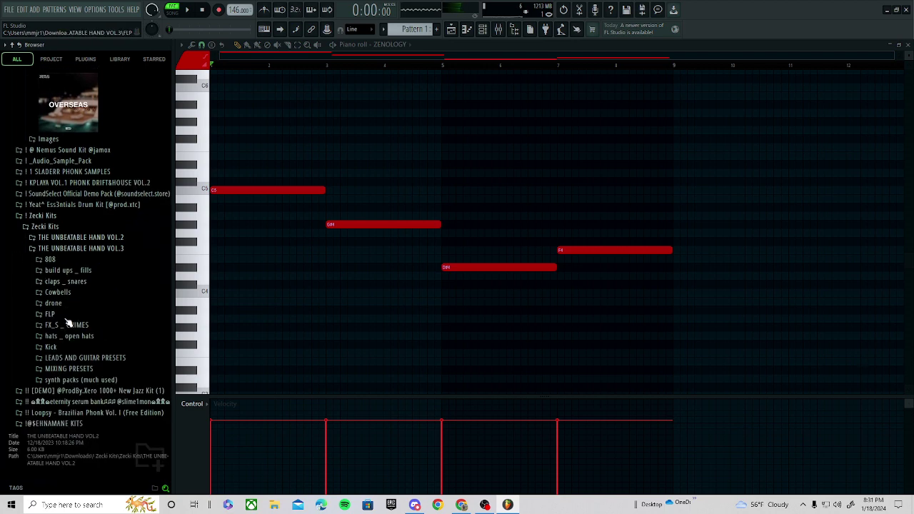
left_click(82, 380)
scroll(86, 389, "down", 2)
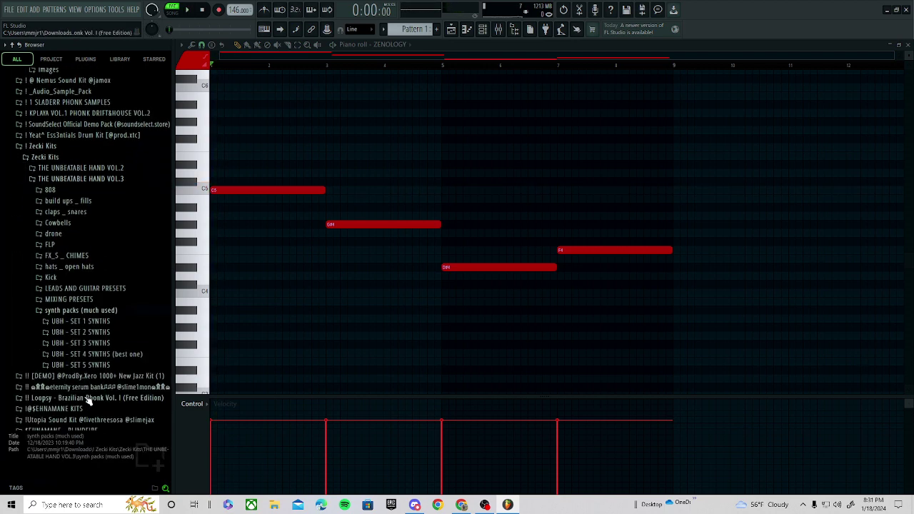
left_click(86, 364)
left_click(85, 386)
left_click(91, 376)
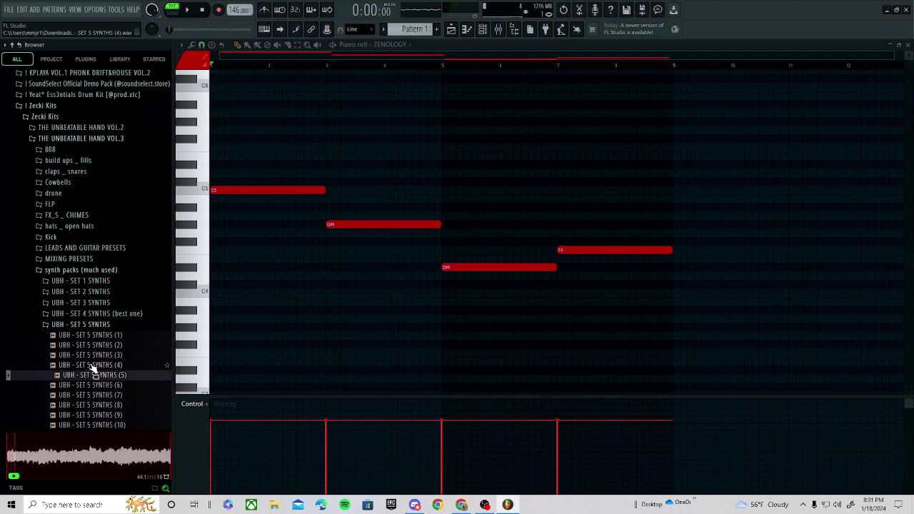
left_click(93, 356)
left_click(97, 323)
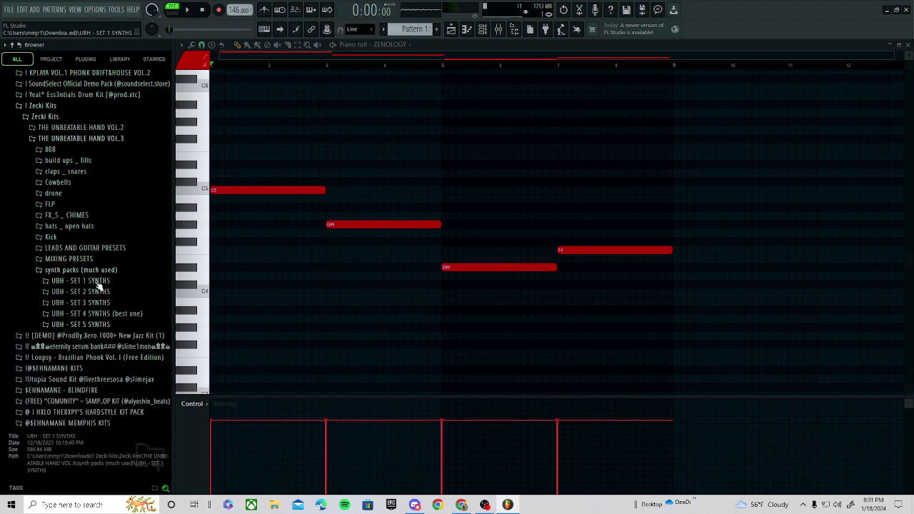
- Preview samples from the UBH - SET 1 SYNTHS and UBH - SET 2 SYNTHS folders
left_click(98, 283)
left_click(98, 301)
left_click(97, 332)
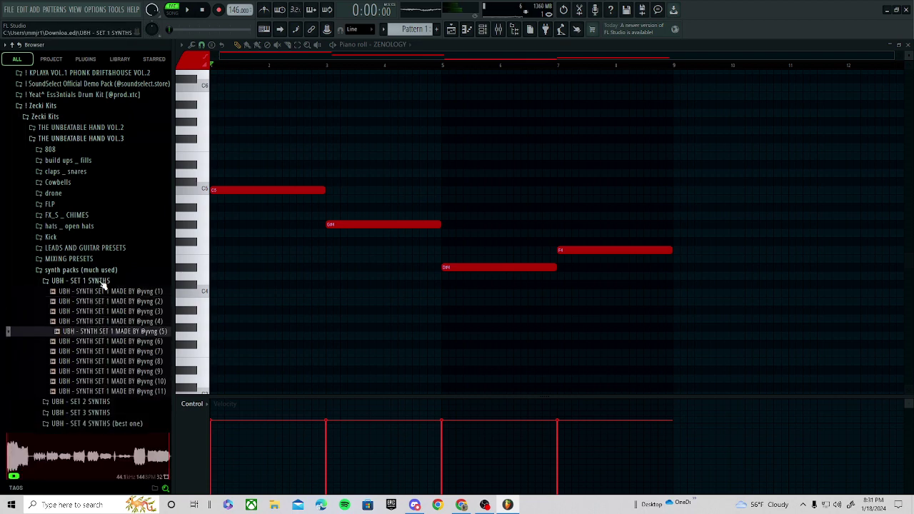
left_click(104, 282)
left_click(102, 292)
left_click(102, 313)
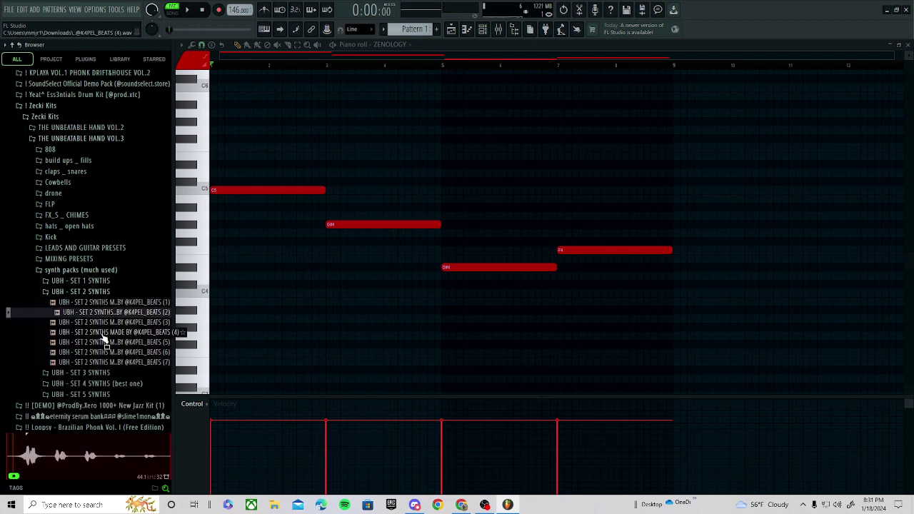
left_click(102, 332)
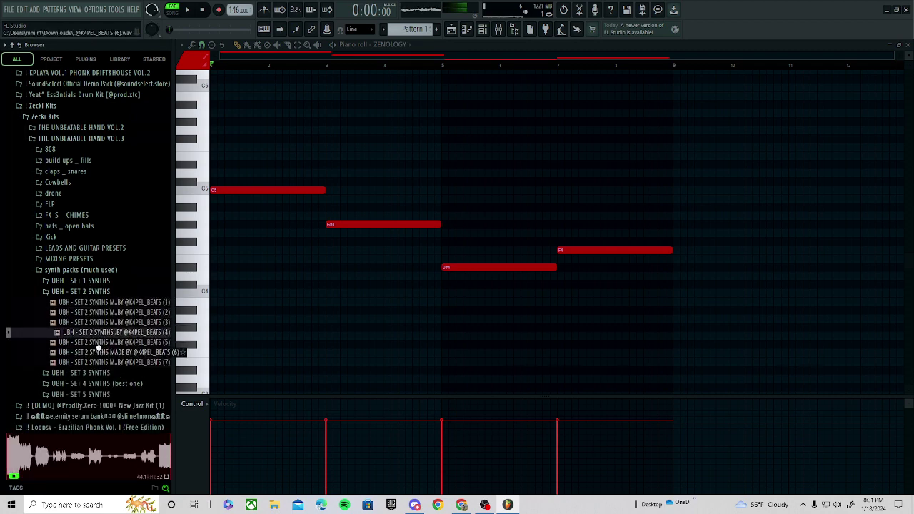
left_click(100, 352)
left_click(100, 292)
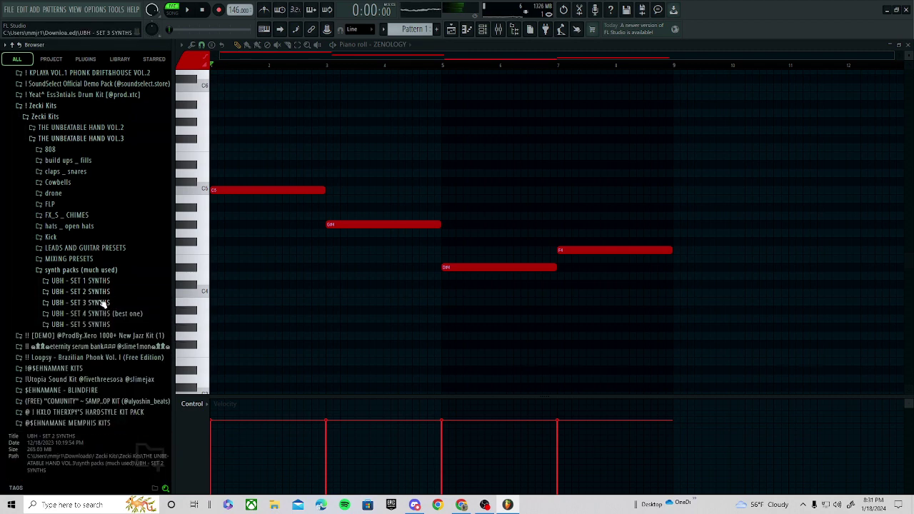
- Preview a range of samples from the UBH - SET 3 SYNTHS folder, including numbers 14, 25, 10 and 5
left_click(102, 302)
left_click(87, 226)
left_click(100, 256)
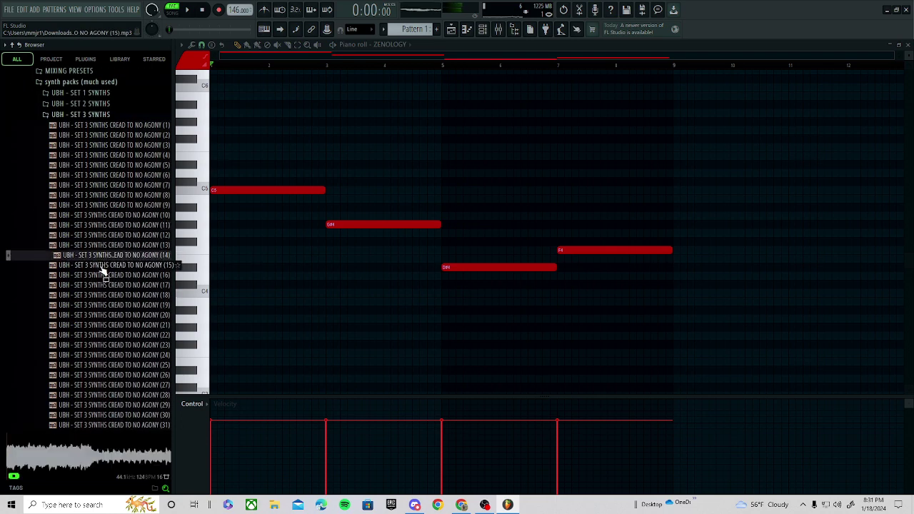
left_click(108, 295)
left_click(112, 336)
left_click(122, 373)
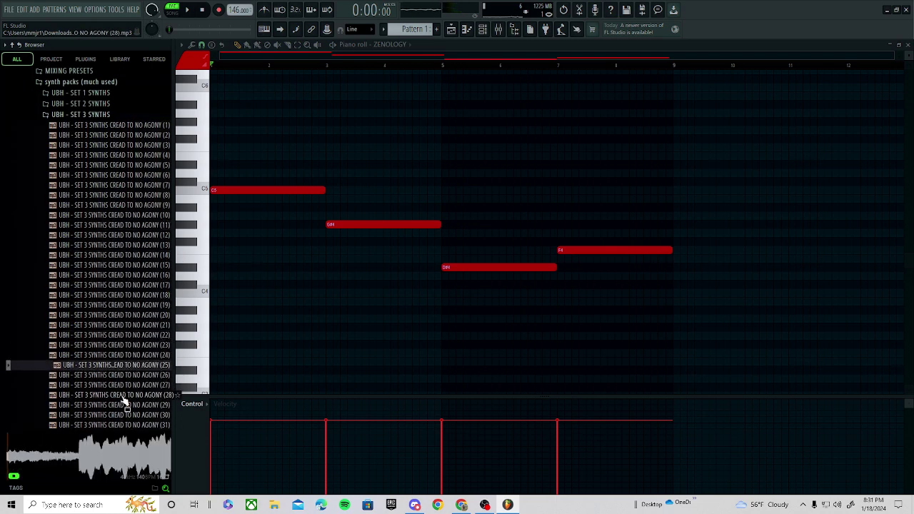
left_click(122, 397)
left_click(120, 406)
left_click(126, 215)
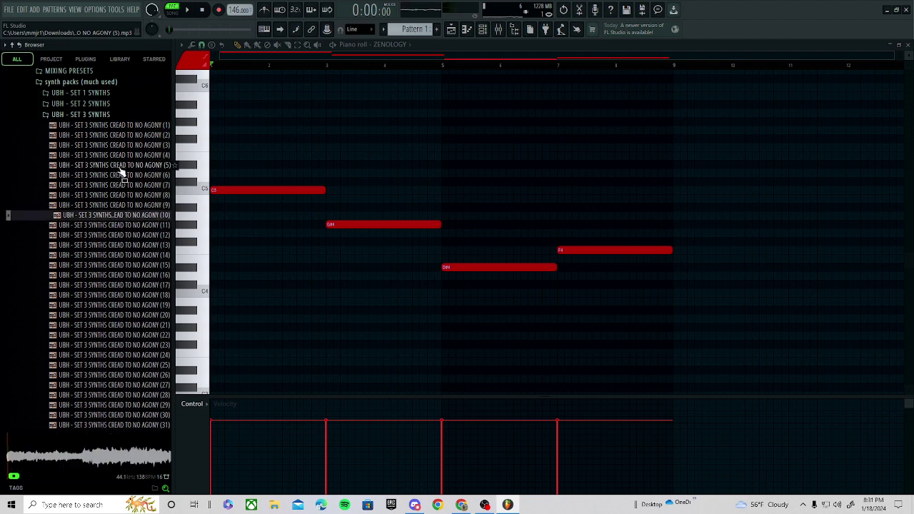
left_click(119, 165)
left_click(104, 115)
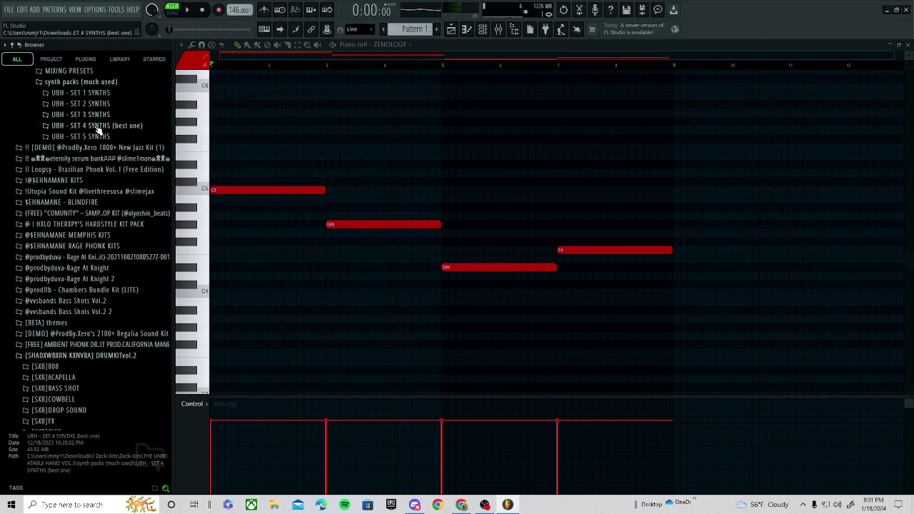
- Preview several samples from the UBH - SET 4 SYNTHS (best one) folder
left_click(97, 127)
left_click(102, 146)
left_click(101, 165)
left_click(104, 185)
left_click(109, 206)
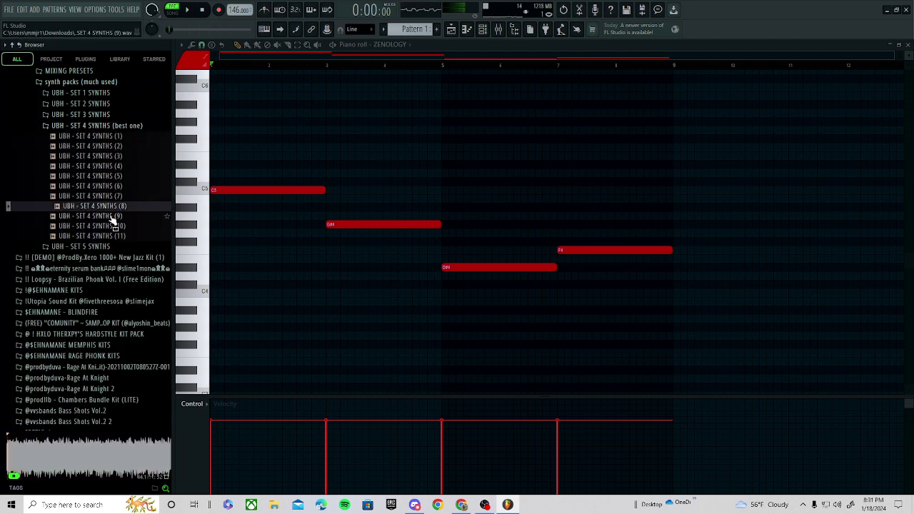
left_click(113, 226)
left_click(97, 126)
- Compare UBH - SET 5 SYNTHS samples (7) through (1) with the guitar pattern, ending on sample (1)
left_click(103, 137)
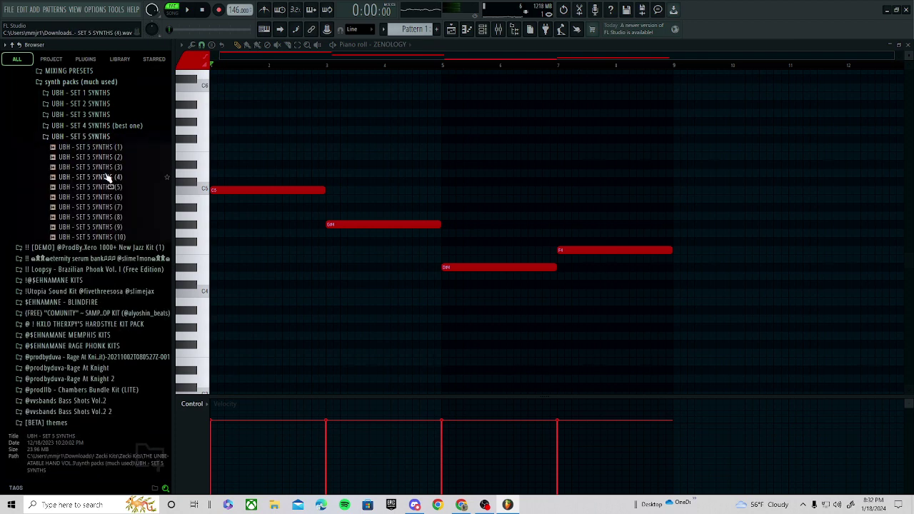
left_click(106, 177)
left_click(107, 207)
left_click(109, 197)
left_click(108, 178)
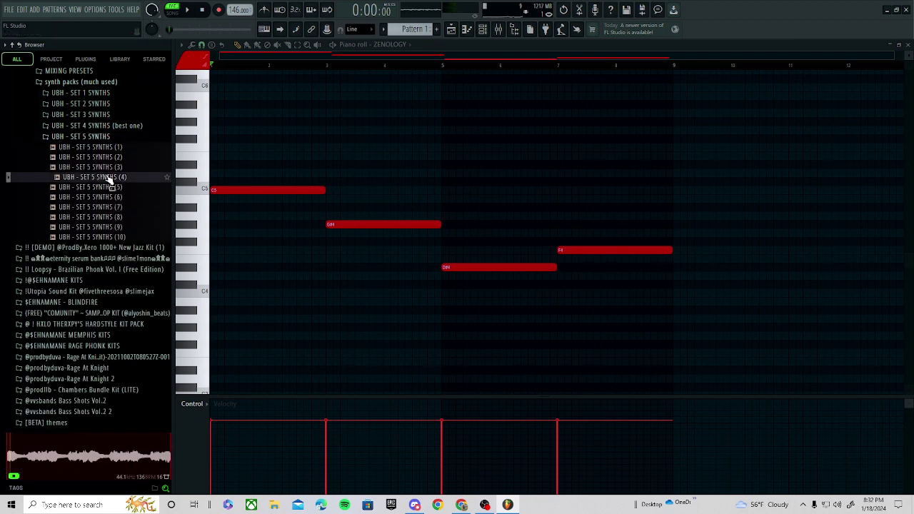
key("space")
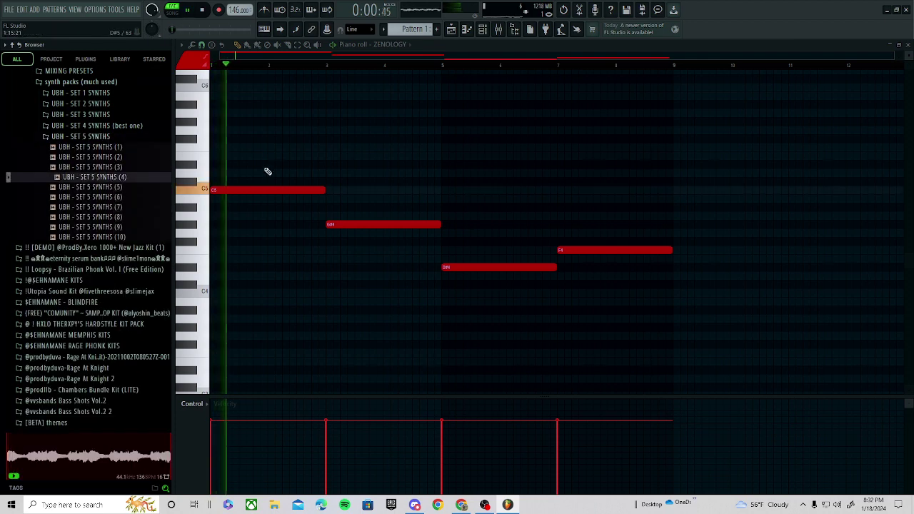
key("space")
left_click(112, 167)
key("Up")
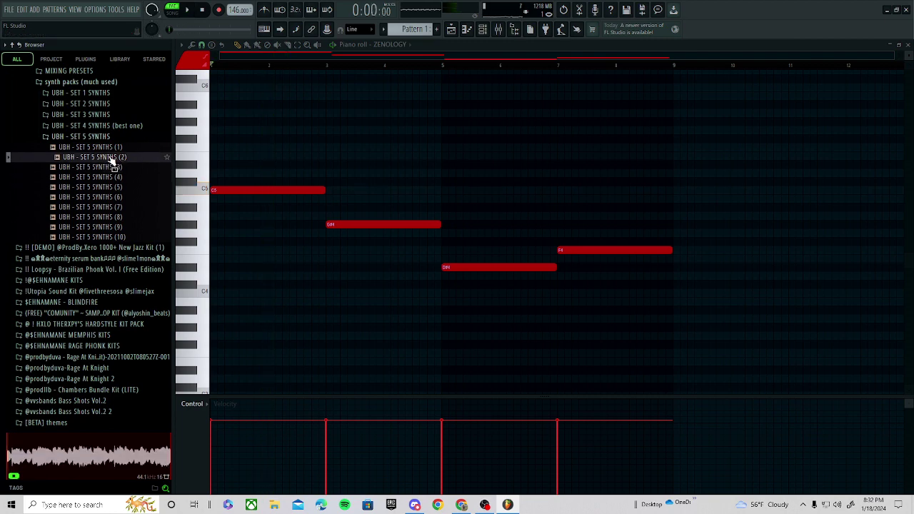
key("Up")
- Place Pattern 1 at the start of playlist Track 1 and UBH - SET 5 SYNTHS (1) at the start of Track 2
left_click(451, 30)
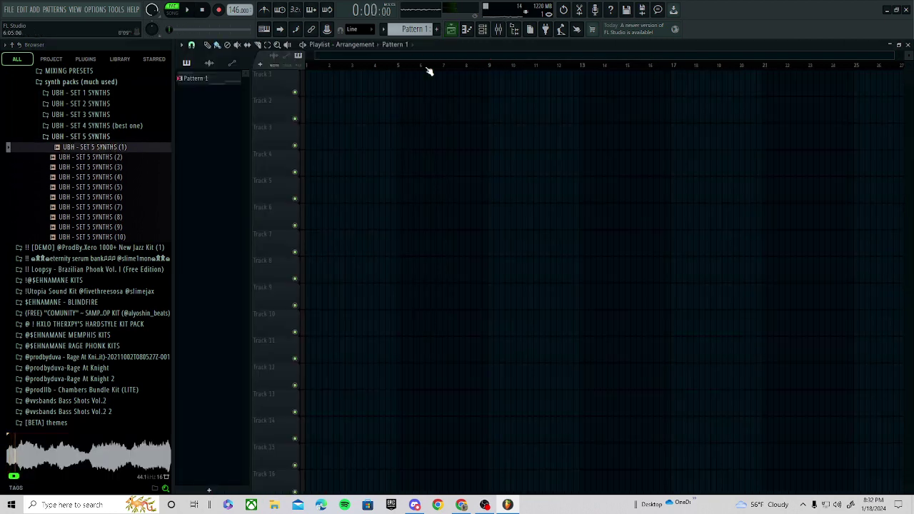
left_click_drag(197, 78, 299, 80)
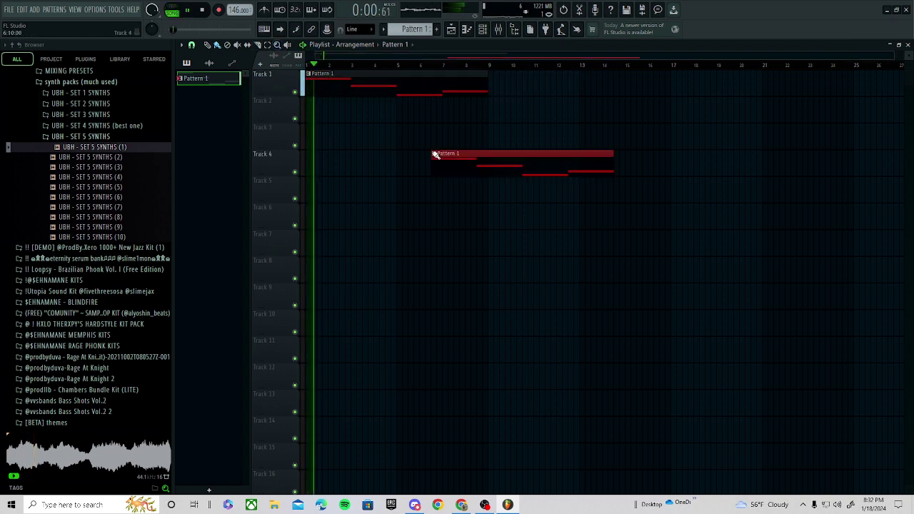
key("space")
left_click_drag(79, 147, 307, 111)
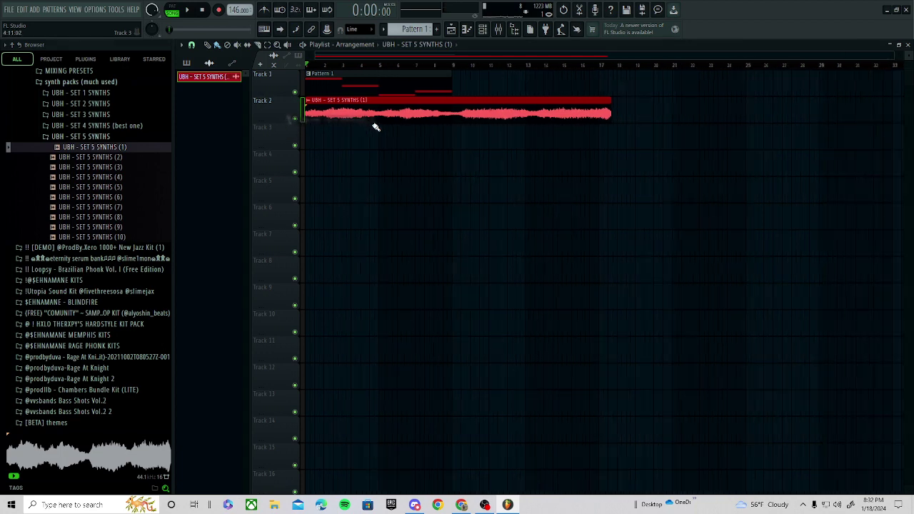
- Time-stretch the Track 2 synth clip to 16 bars in Auto mode, auditioning pitch shifts of -100 and 0 cents
double_click(433, 119)
key("space")
left_click_drag(453, 228, 454, 197)
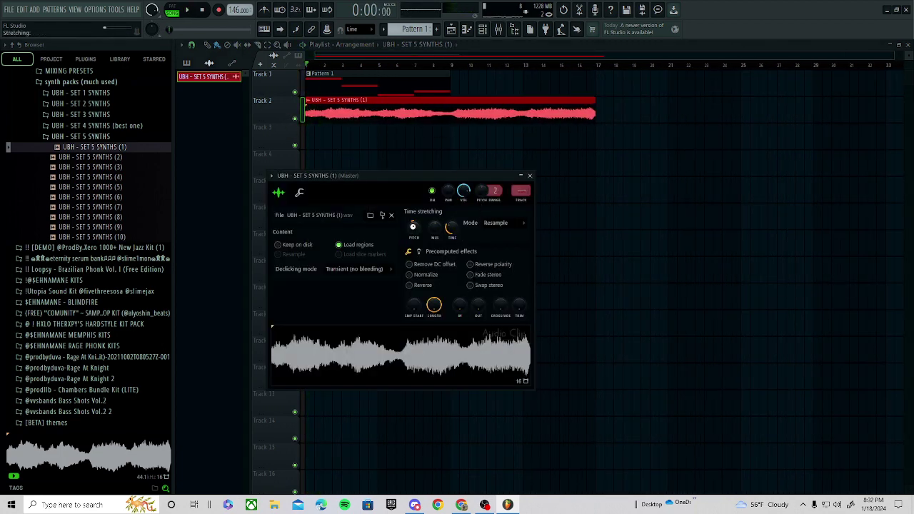
left_click_drag(413, 227, 418, 236)
key("space")
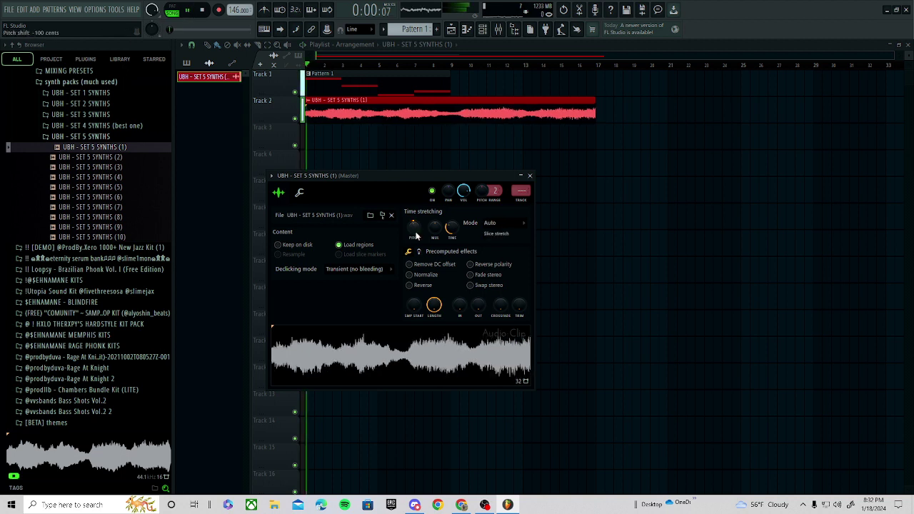
key("space")
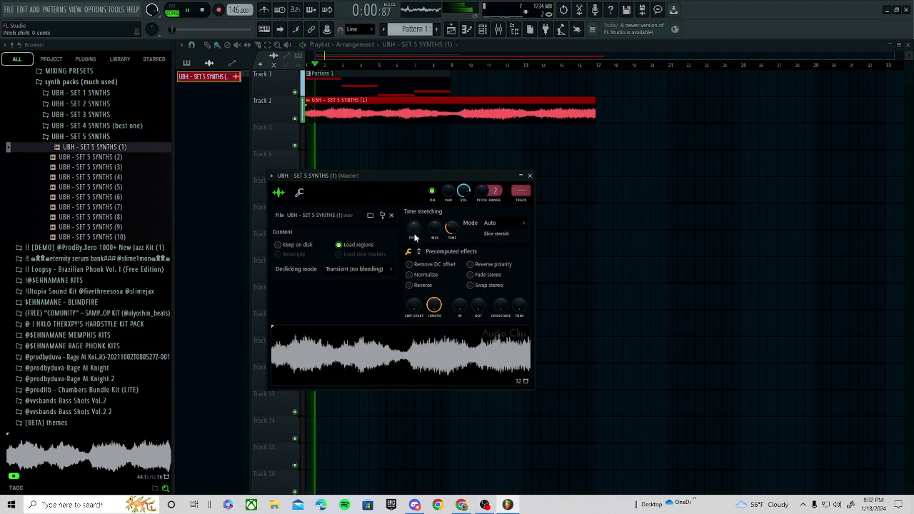
- Raise the bar 3 note of the ZENOLOGY pattern to A4 and play it against the synth sample
left_click(500, 30)
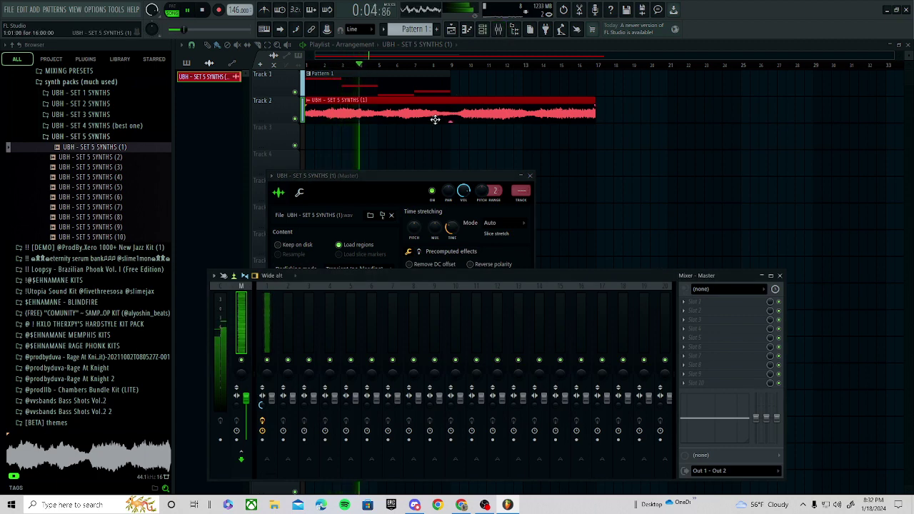
key("space")
double_click(392, 85)
left_click_drag(366, 226, 363, 214)
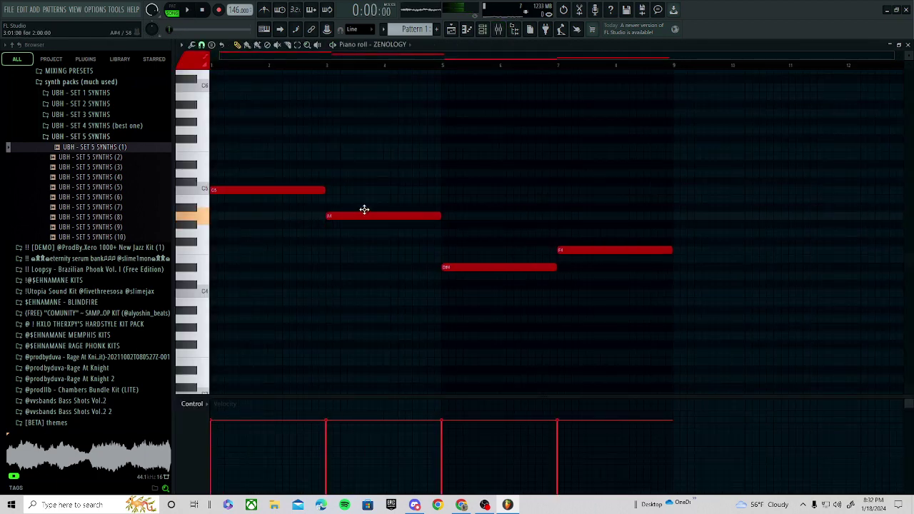
key("space")
key("space")
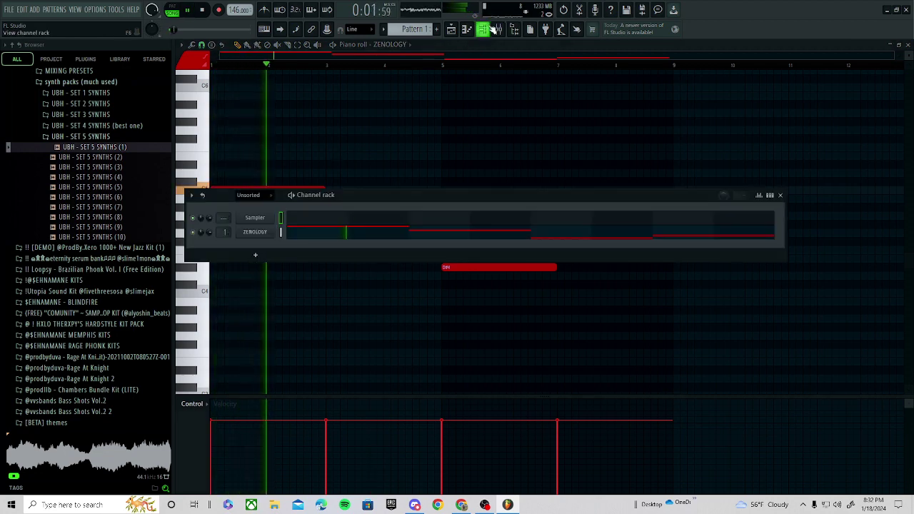
mouse_move(465, 126)
left_mouse_down()
mouse_move(460, 165)
mouse_move(465, 153)
mouse_move(441, 158)
left_mouse_up()
right_click(445, 157)
left_click(458, 166)
right_click(469, 167)
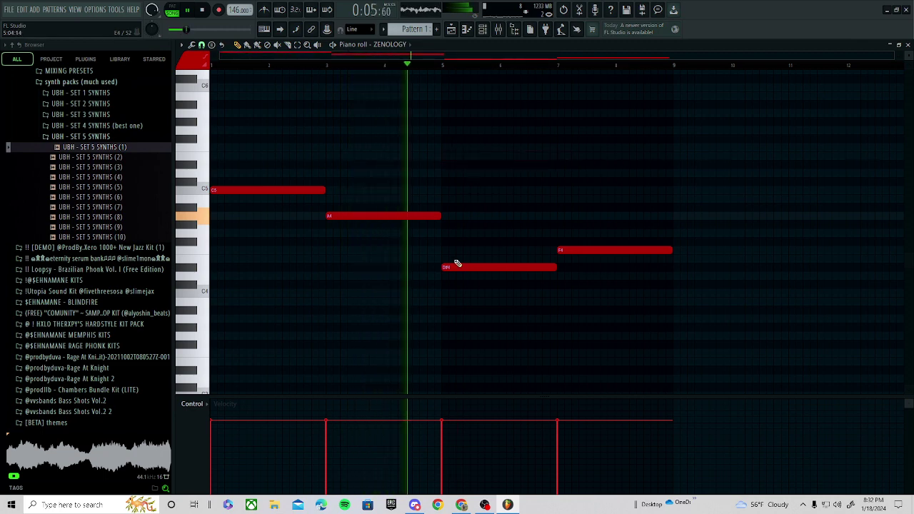
- Replace the two-bar D#4 note at bar 5 with a C4 note and play the arrangement
key("space")
left_click(441, 291)
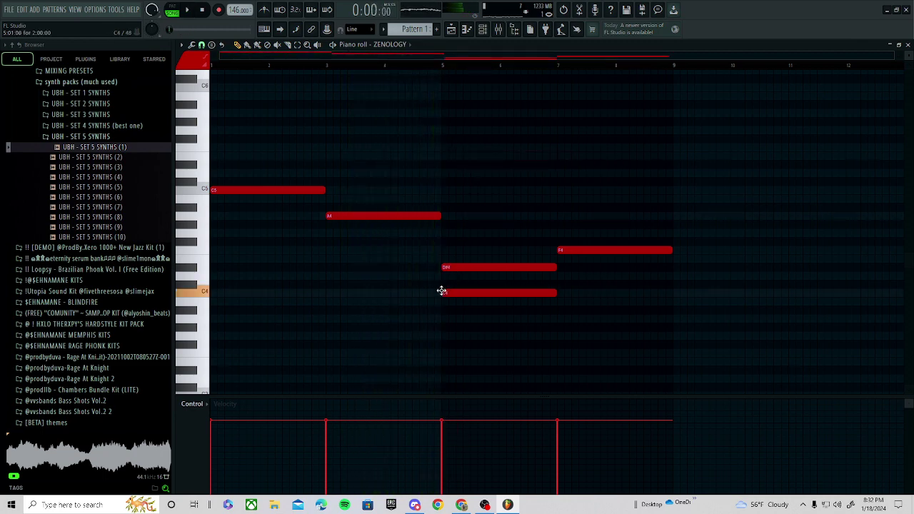
mouse_move(441, 292)
left_mouse_down()
mouse_move(448, 269)
mouse_move(451, 286)
left_mouse_up()
key("space")
key("space")
right_click(455, 283)
left_click(443, 293)
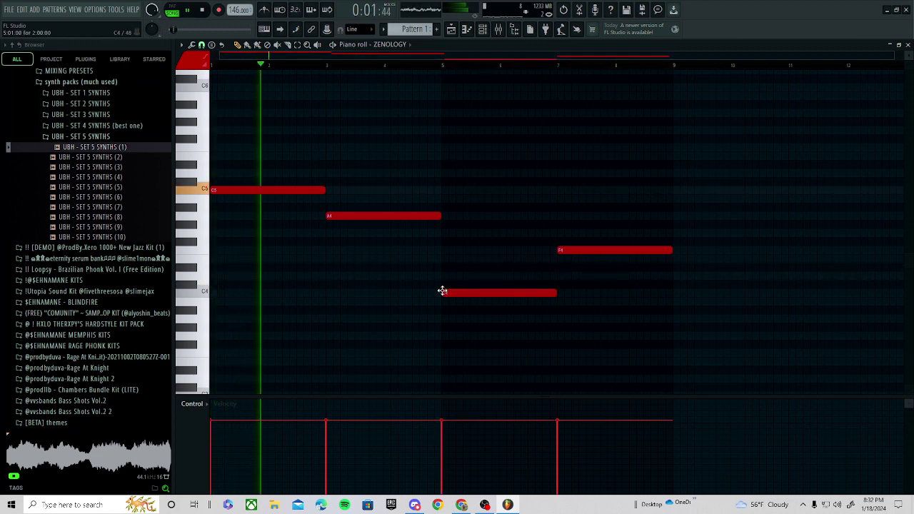
- Solo Track 2 in the playlist to hear the synth sample alone
left_click(451, 30)
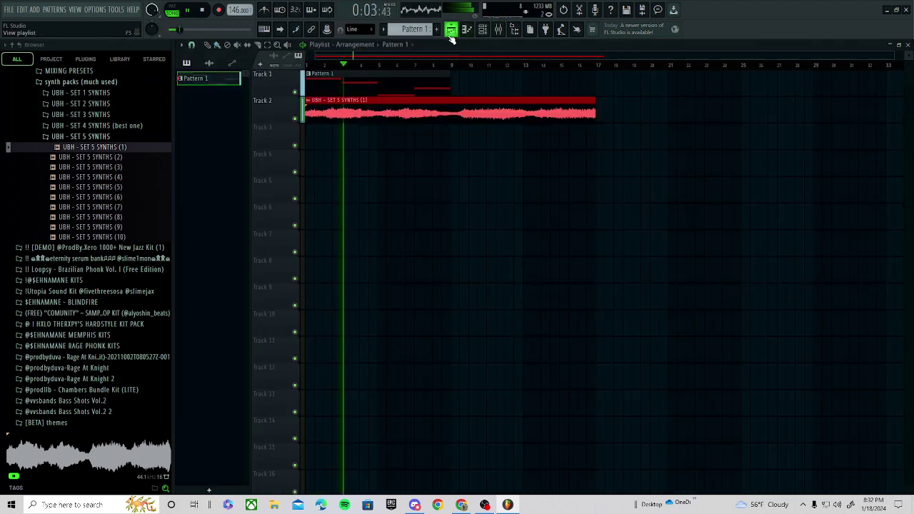
right_click(293, 116)
left_click(286, 118)
right_click(295, 118)
- Route the UBH - SET 5 SYNTHS (1) clip to mixer Insert 2 and open the mixer
key("space")
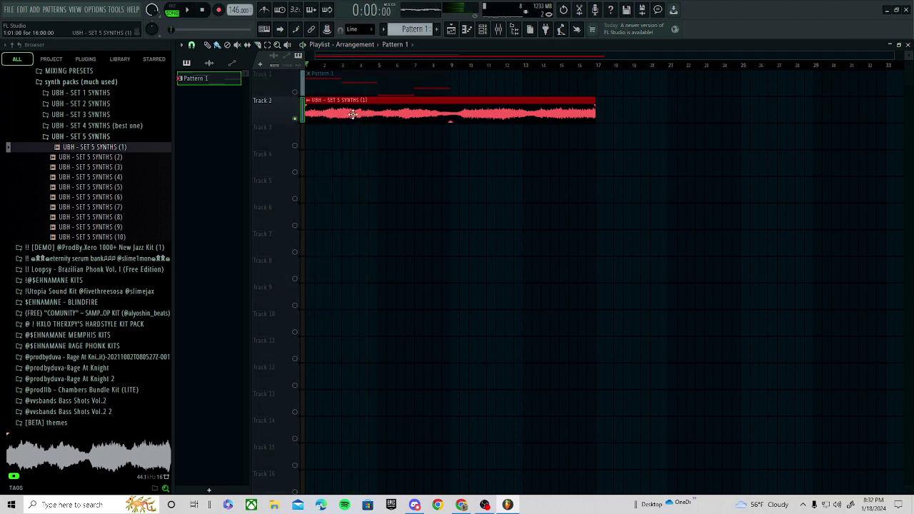
double_click(353, 115)
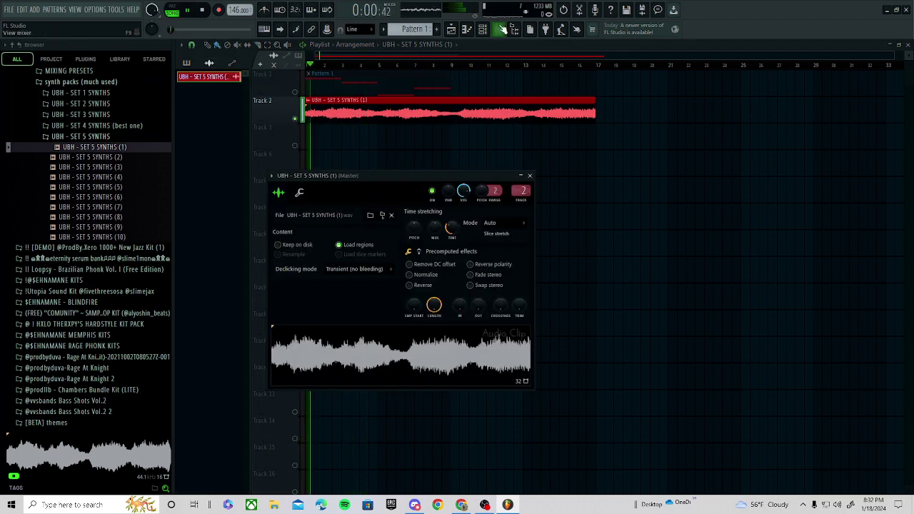
left_click(503, 29)
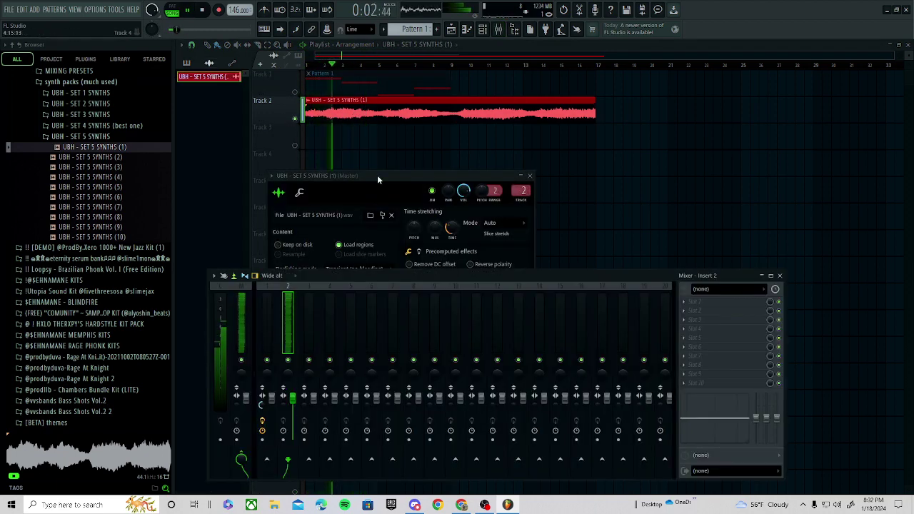
- Add Fruity Reeverb 2 to mixer Insert 2 and raise its wet level slightly
left_click(707, 309)
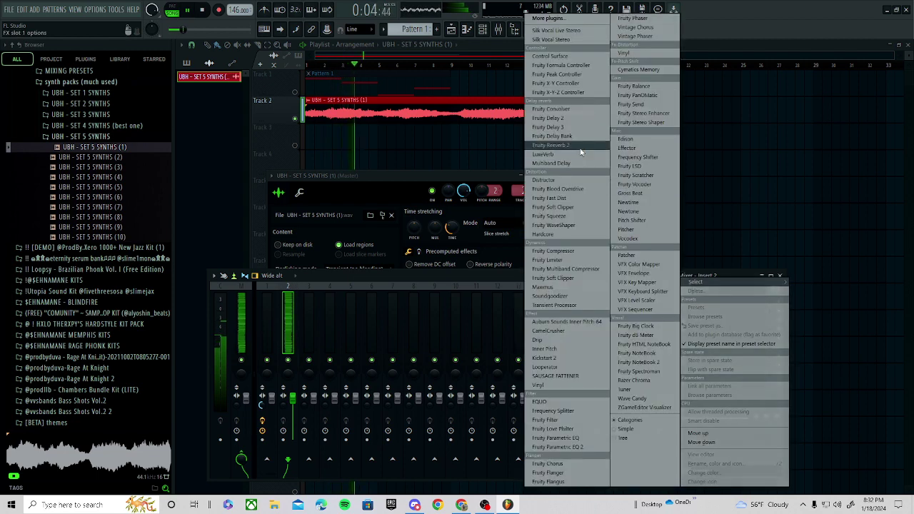
left_click(546, 145)
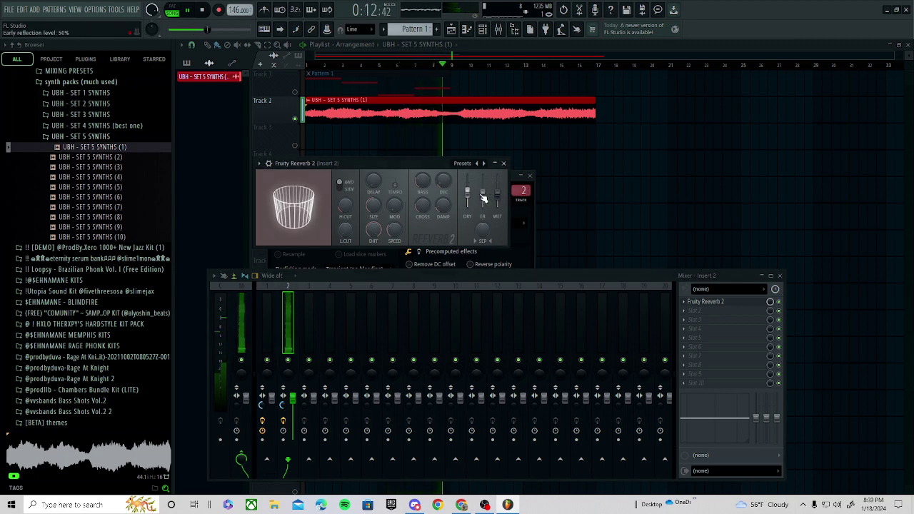
left_click_drag(498, 193, 498, 187)
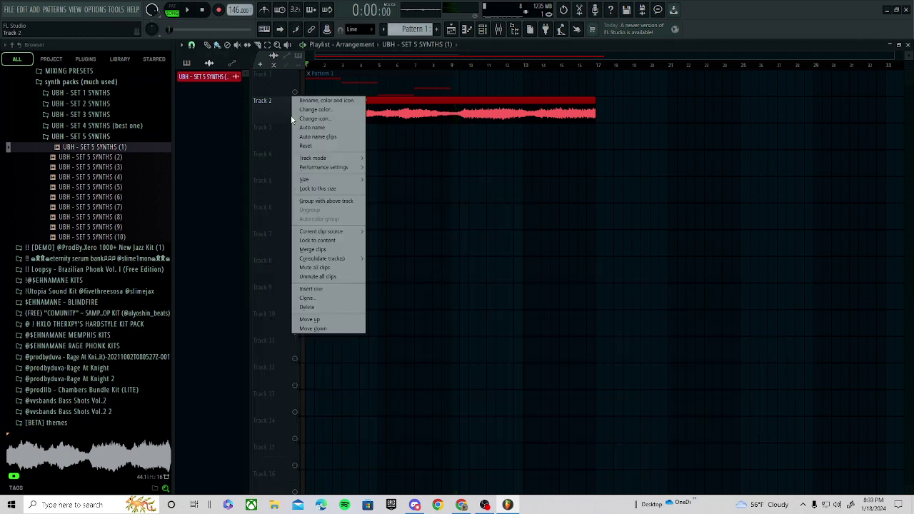
- Unsolo Track 2 in the playlist and play the full arrangement
left_click(297, 123)
key("space")
left_click(401, 145)
right_click(422, 158)
left_click(480, 160)
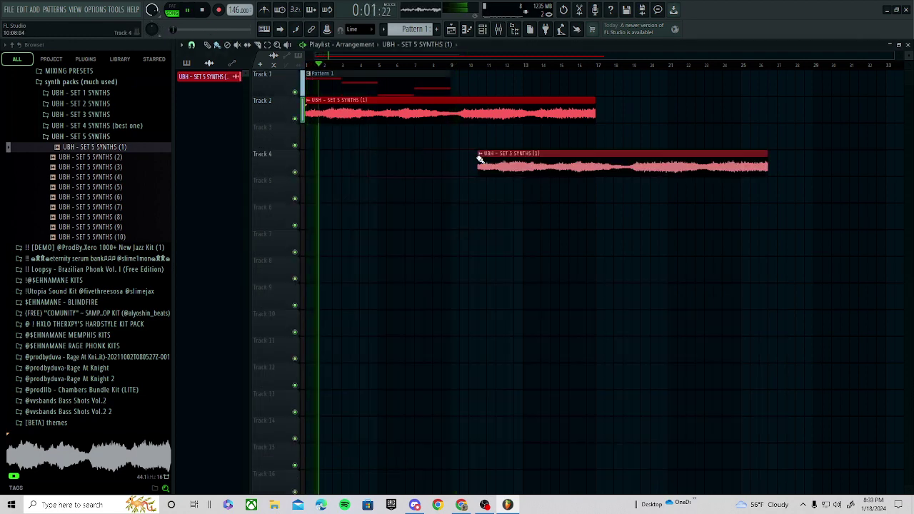
right_click(493, 172)
left_click(486, 167)
right_click(513, 167)
- Raise the bar 5 note of the ZENOLOGY pattern to E4
scroll(361, 189, "up", 5)
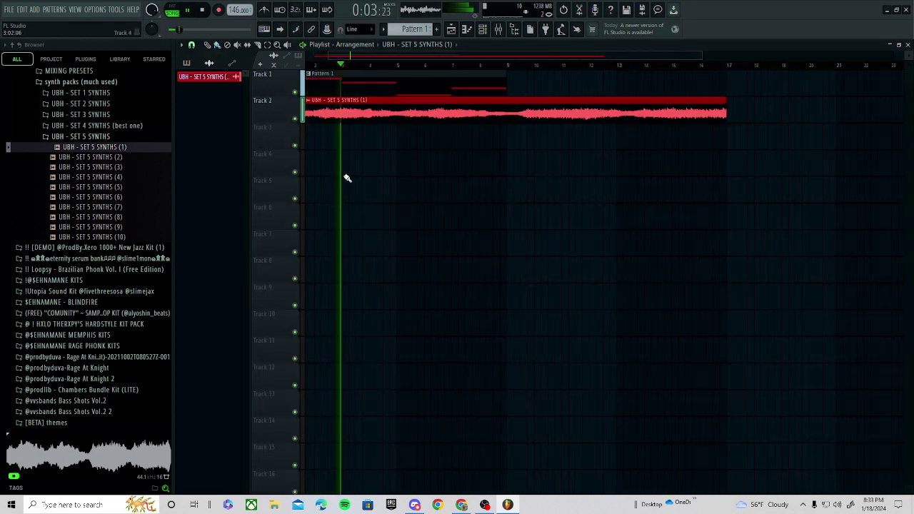
scroll(398, 175, "down", 3)
double_click(406, 87)
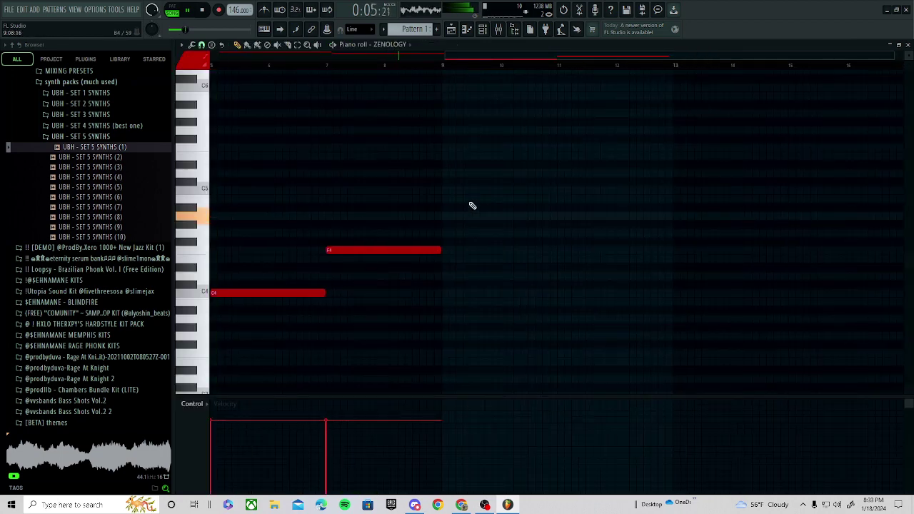
key("space")
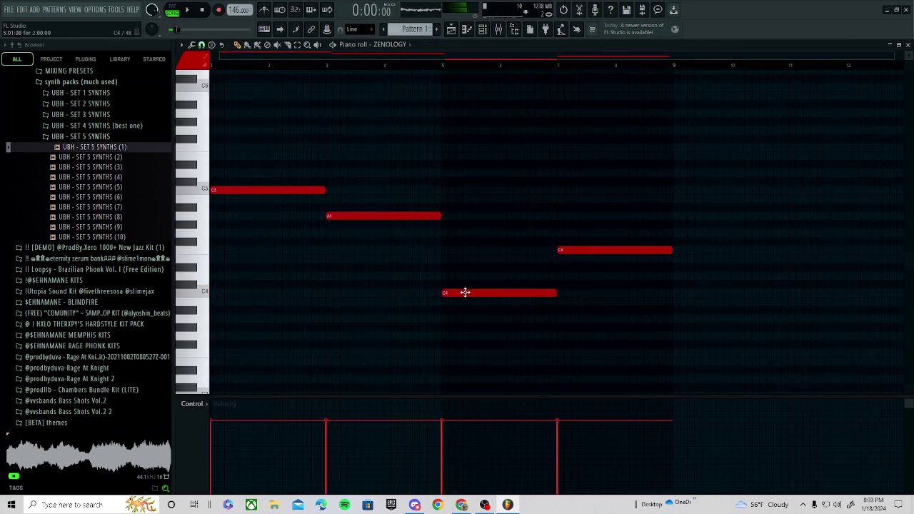
left_click_drag(465, 292, 466, 253)
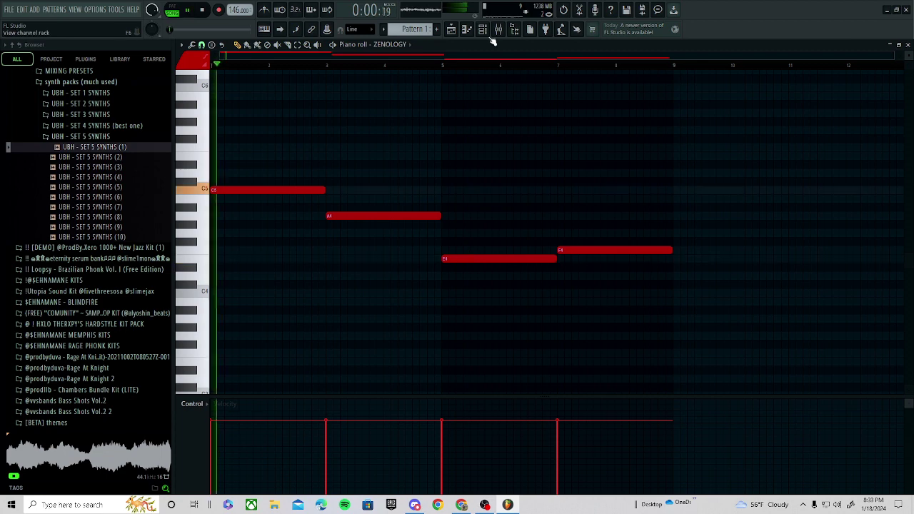
- In Insert 1's Fruity parametric EQ 2, lower the band 1 low-shelf boost slightly and raise band 5
left_click(499, 28)
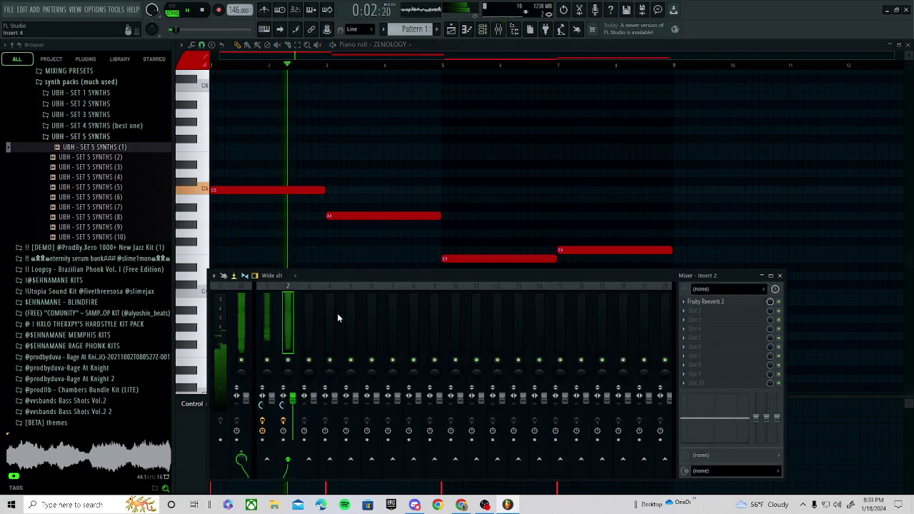
left_click(267, 322)
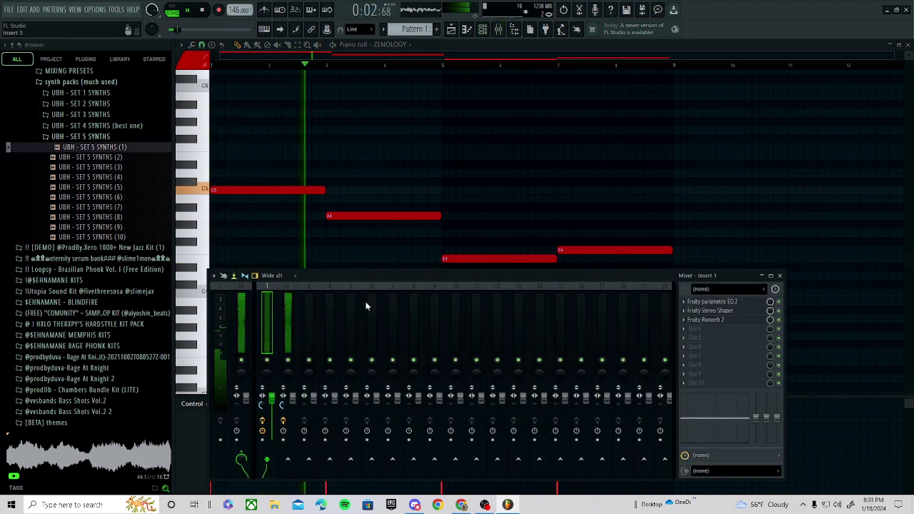
left_click(742, 302)
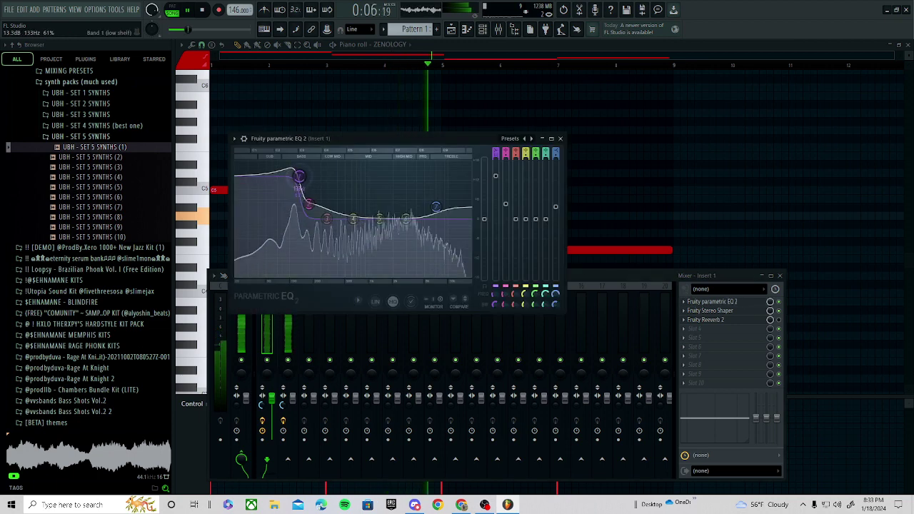
left_click_drag(299, 176, 303, 181)
left_click_drag(380, 219, 382, 206)
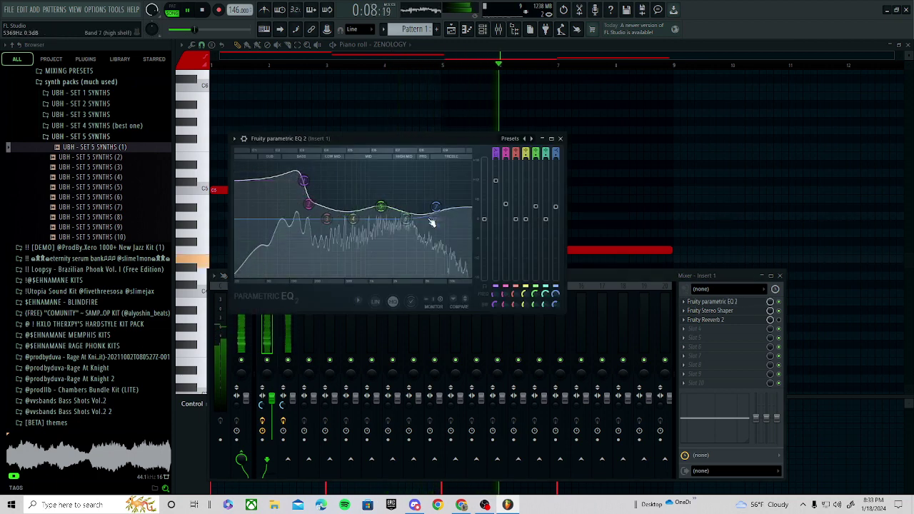
left_click(625, 165)
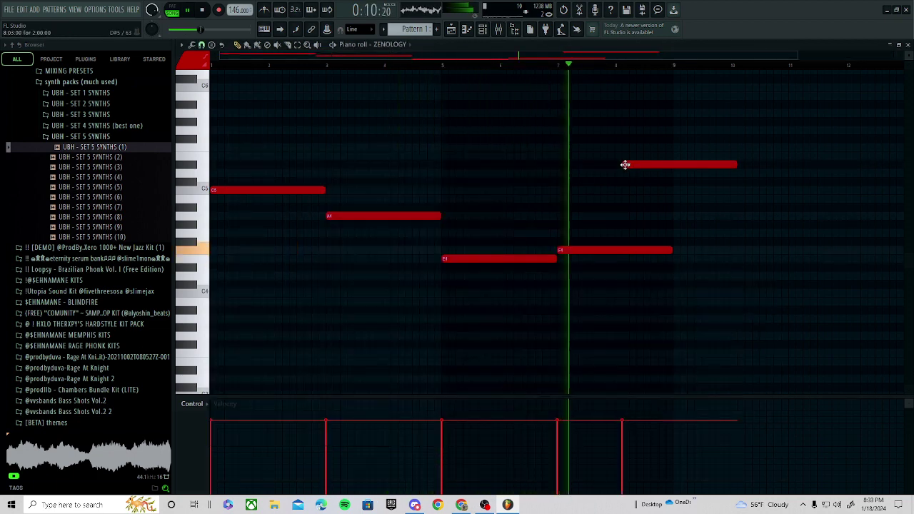
right_click(625, 166)
- Replace the two-bar F4 note at bar 7 with an F#4 note and play the pattern
key("space")
left_click_drag(574, 244, 553, 238)
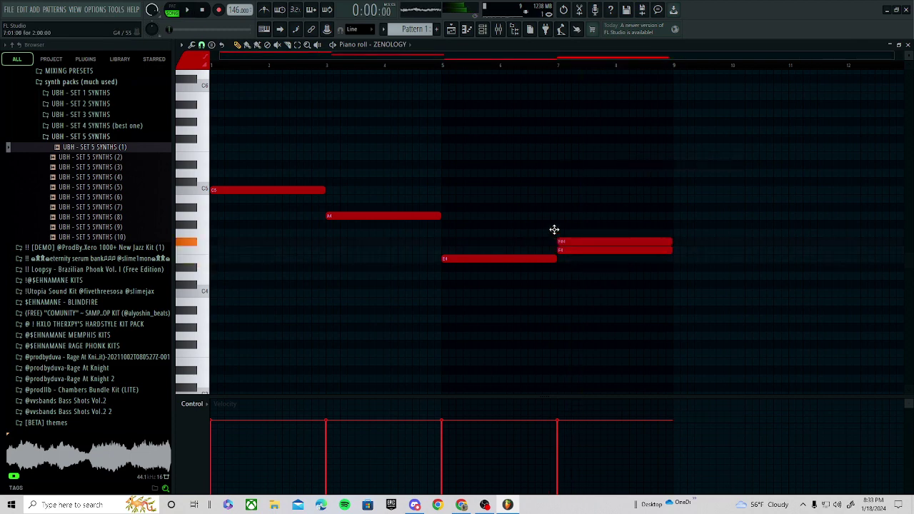
key("space")
right_click(578, 252)
key("space")
- Preview the UBH - SET 5 SYNTHS (4) and (6) samples, and transpose all ZENOLOGY notes down one octave
left_click(92, 178)
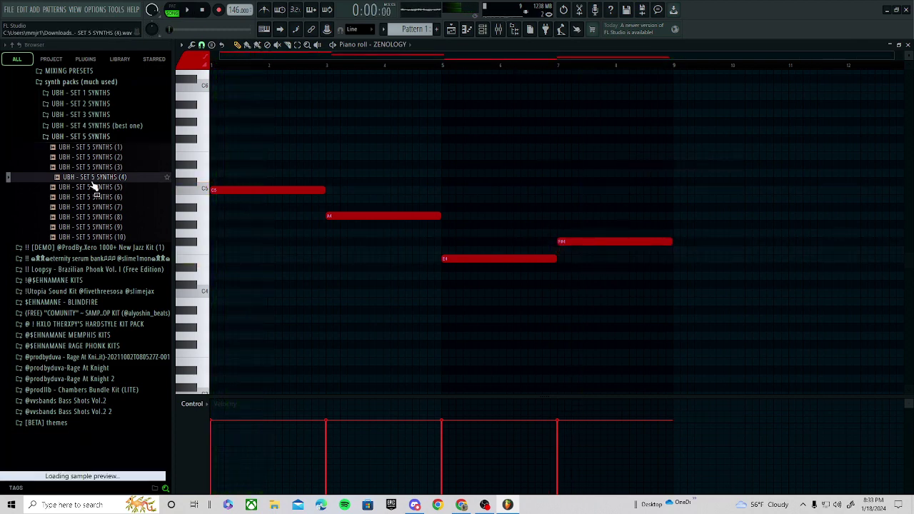
left_click(97, 199)
key("ctrl+a")
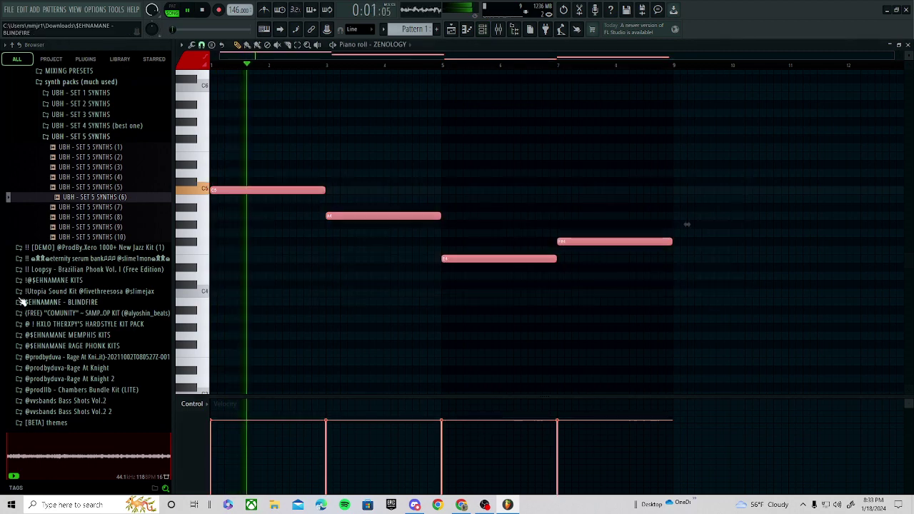
key("ctrl+Down")
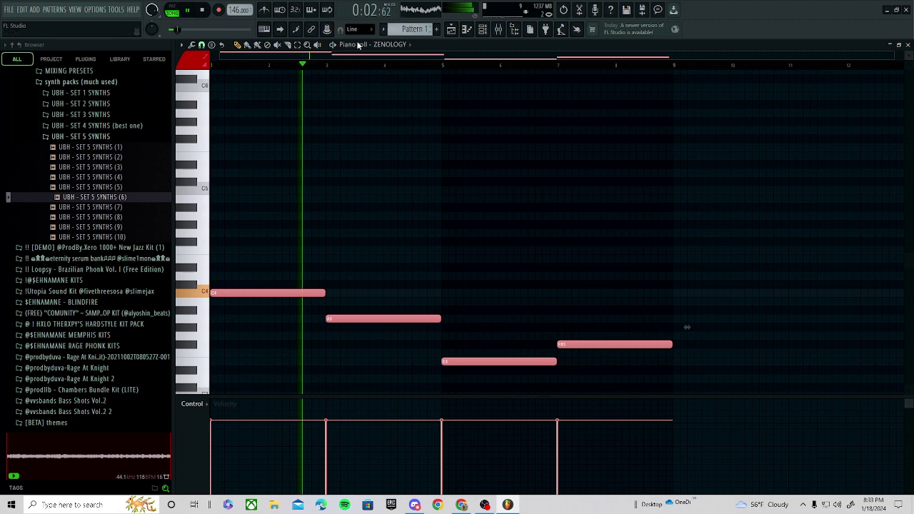
- In Insert 1's Fruity parametric EQ 2, set band 1's order to 2 and fine-tune its low-shelf boost
left_click(498, 29)
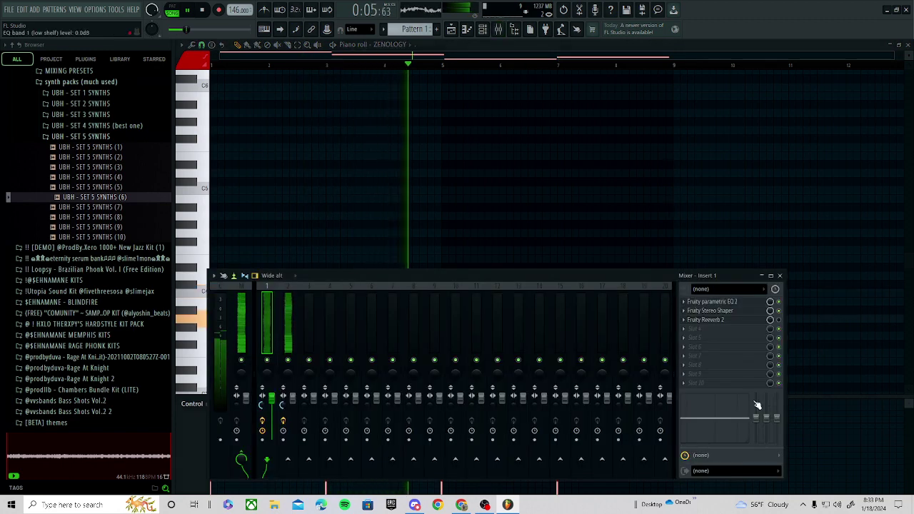
left_click(741, 304)
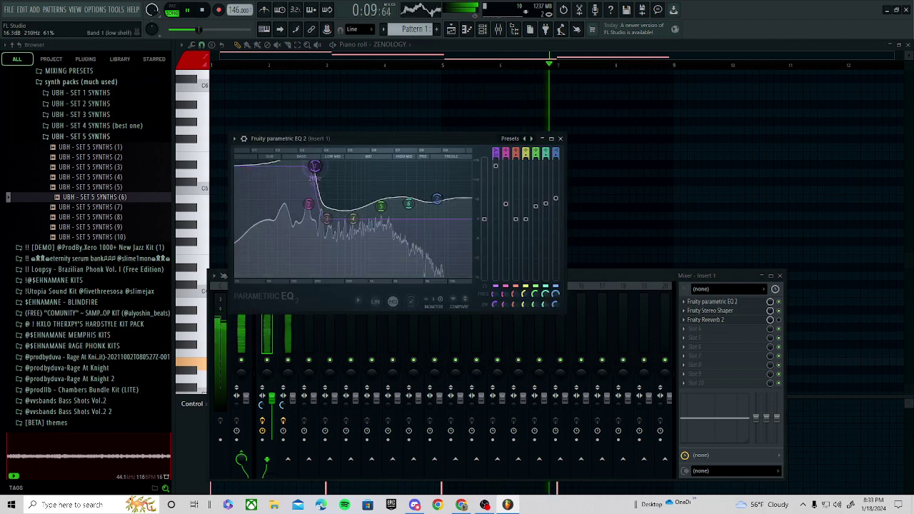
left_click_drag(315, 166, 317, 175)
right_click(318, 177)
mouse_move(334, 209)
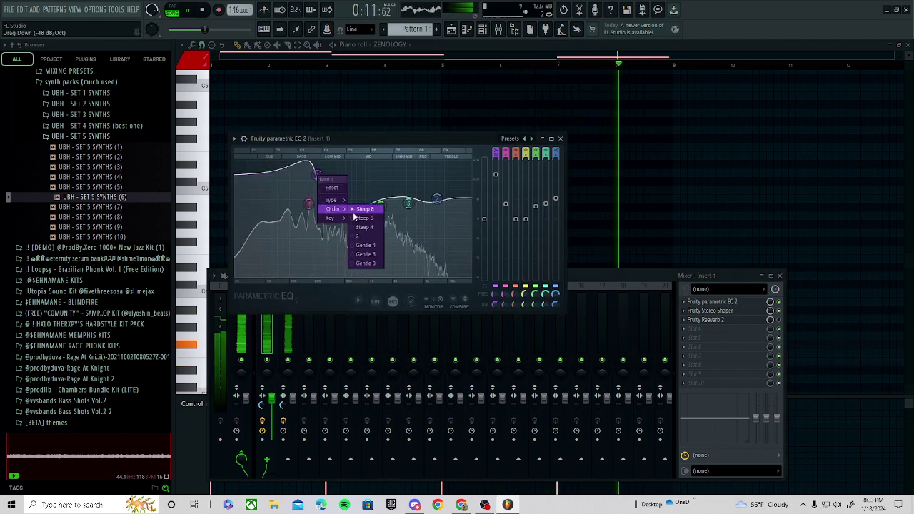
left_click(370, 238)
left_click_drag(314, 174, 313, 169)
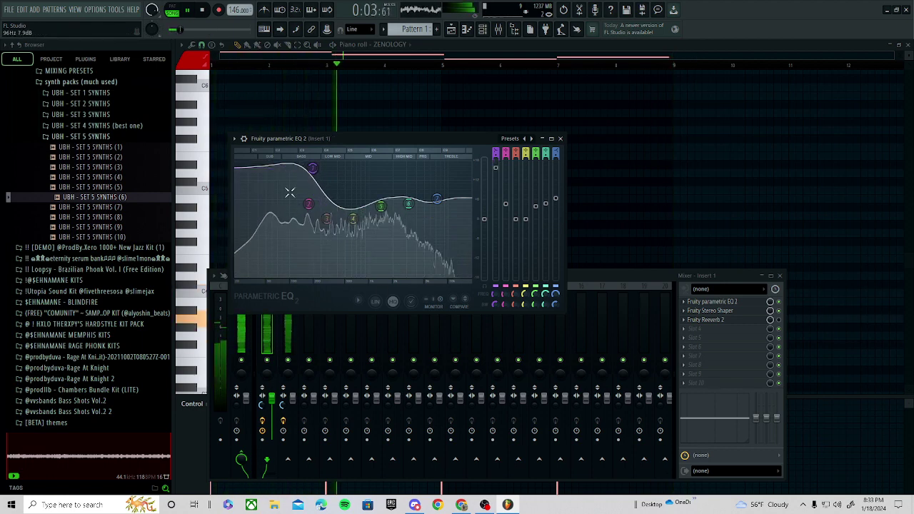
left_click(531, 121)
right_click(533, 121)
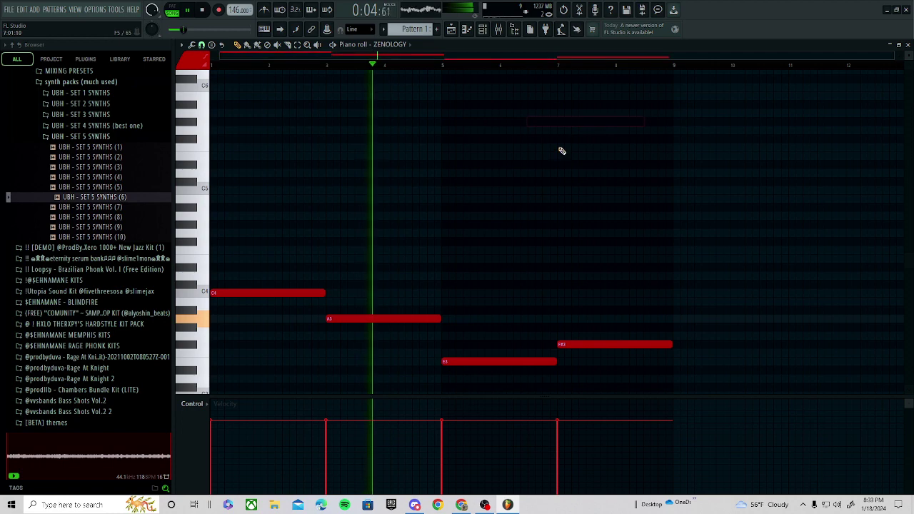
left_click(510, 156)
right_click(522, 157)
left_click(496, 173)
right_click(512, 174)
left_click(511, 164)
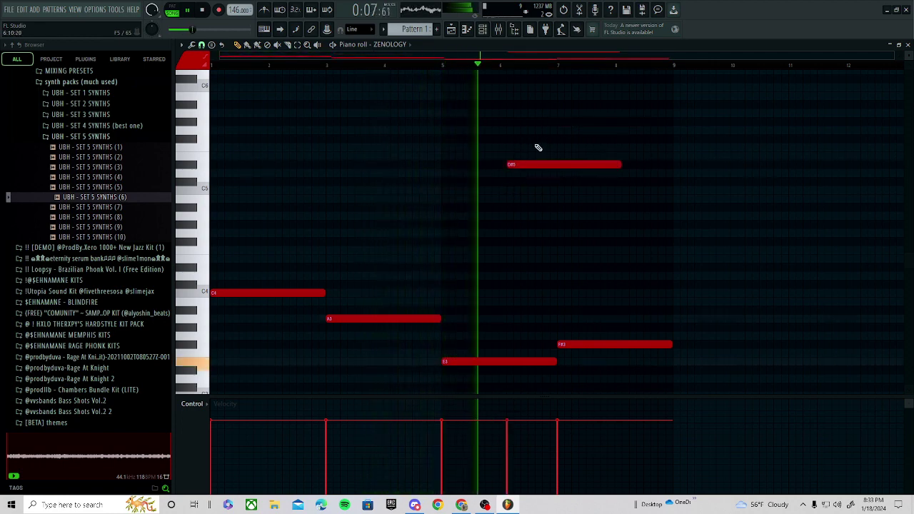
right_click(542, 165)
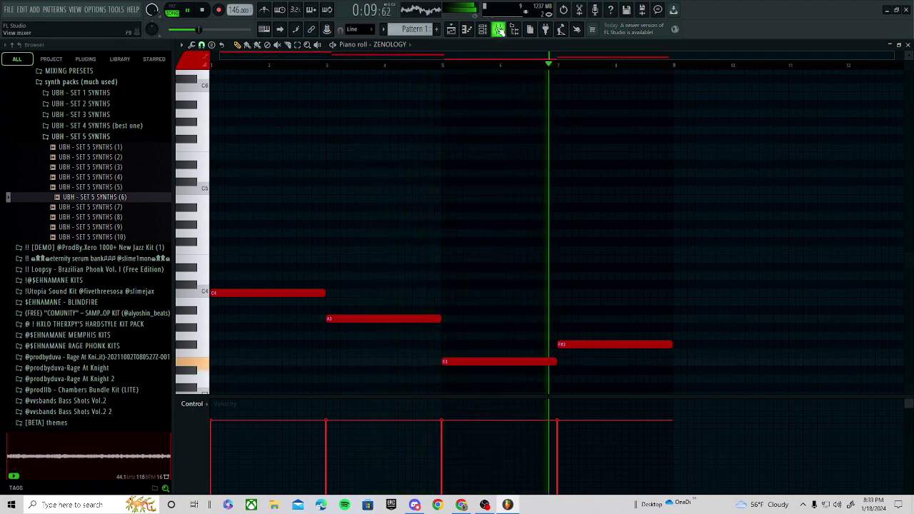
left_click_drag(388, 147, 400, 149)
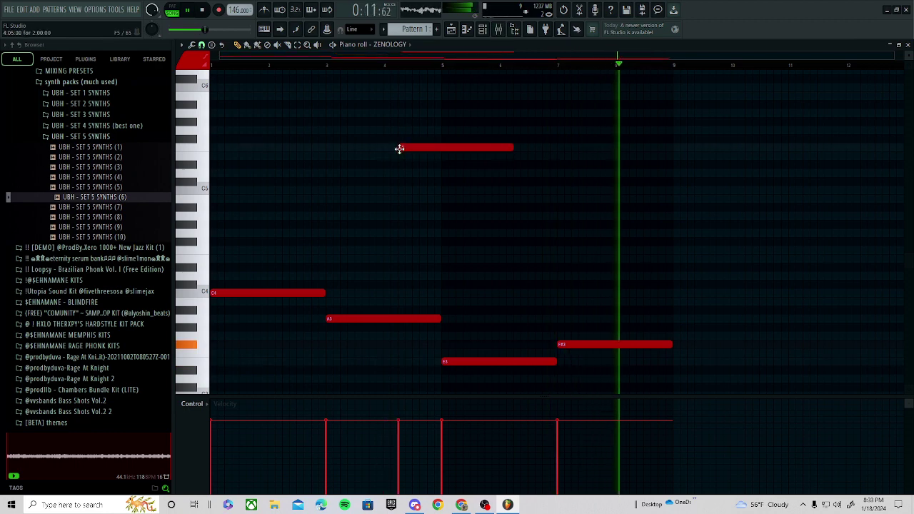
right_click(400, 148)
- Solo Track 2 in the playlist and listen to the synth sample with the metronome on
key("F5")
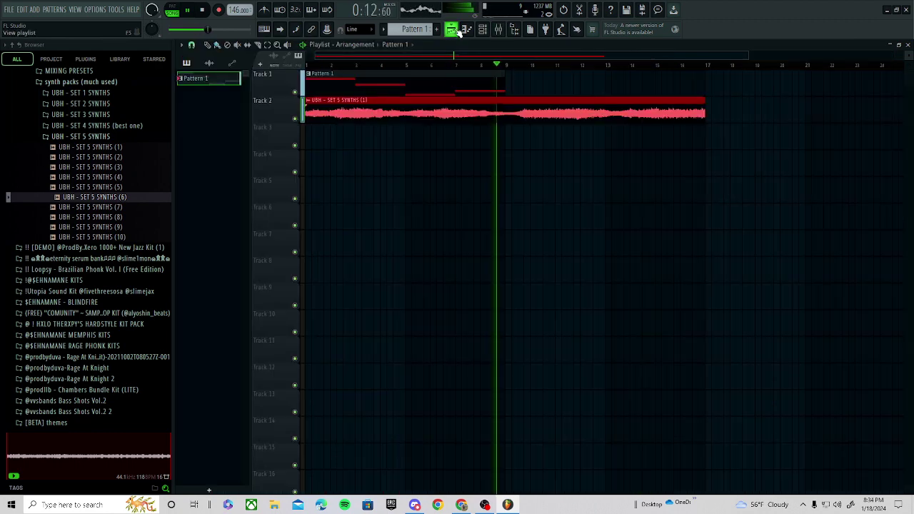
right_click(296, 117)
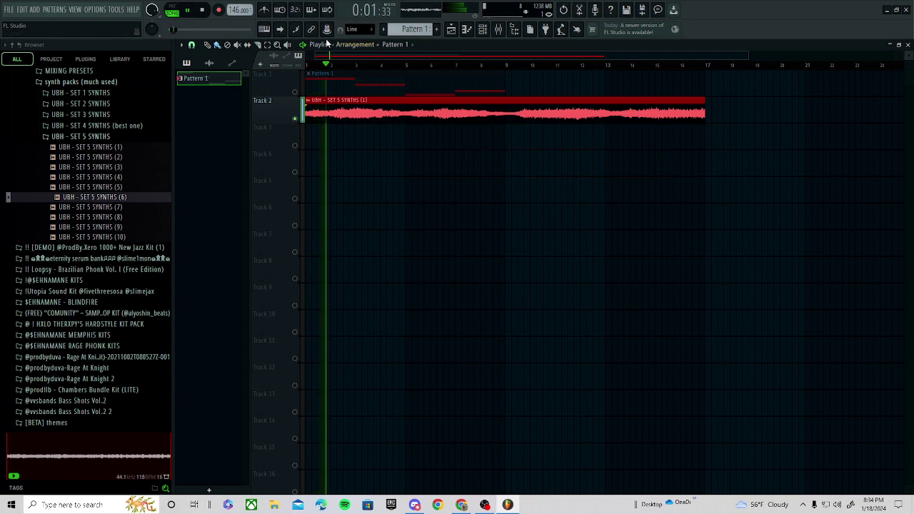
left_click(264, 10)
scroll(278, 157, "up", 5)
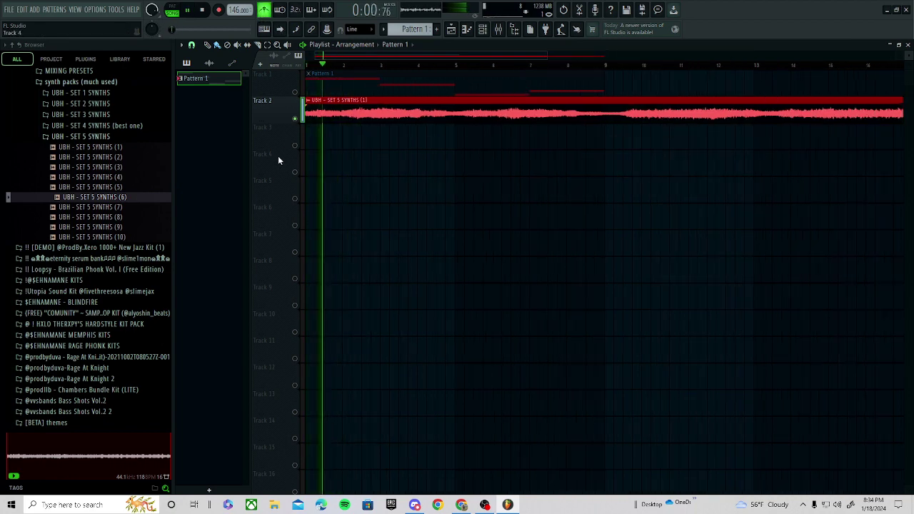
scroll(351, 173, "down", 3)
scroll(385, 157, "down", 2)
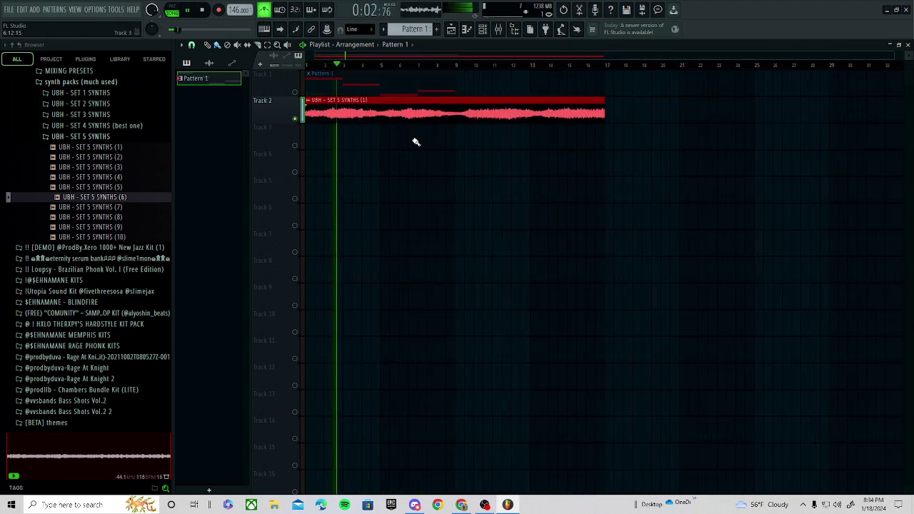
- Time-stretch the UBH - SET 5 SYNTHS (1) clip down to about 12 bars while playing it against the metronome
double_click(468, 111)
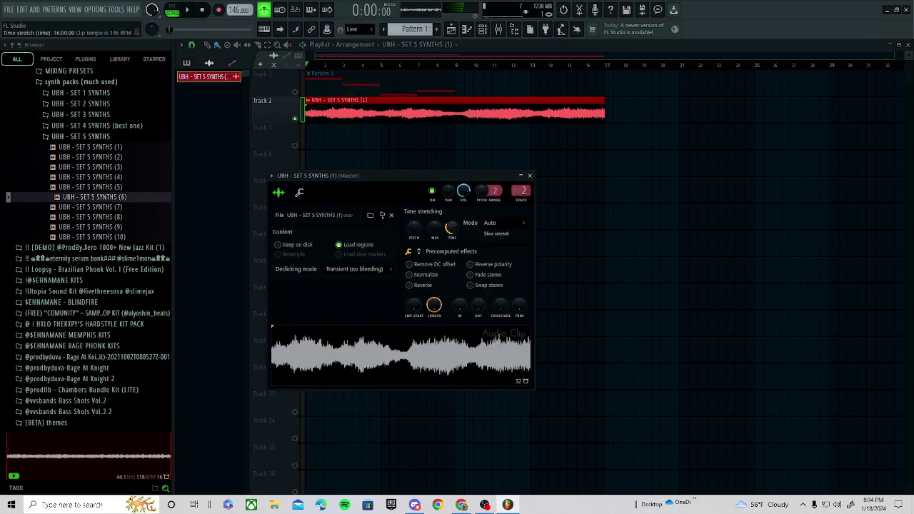
key("space")
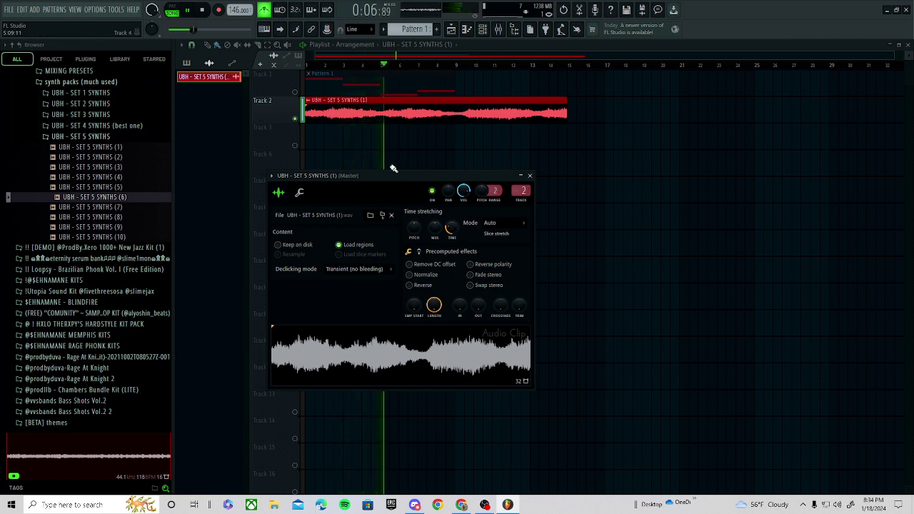
left_click_drag(451, 227, 455, 231)
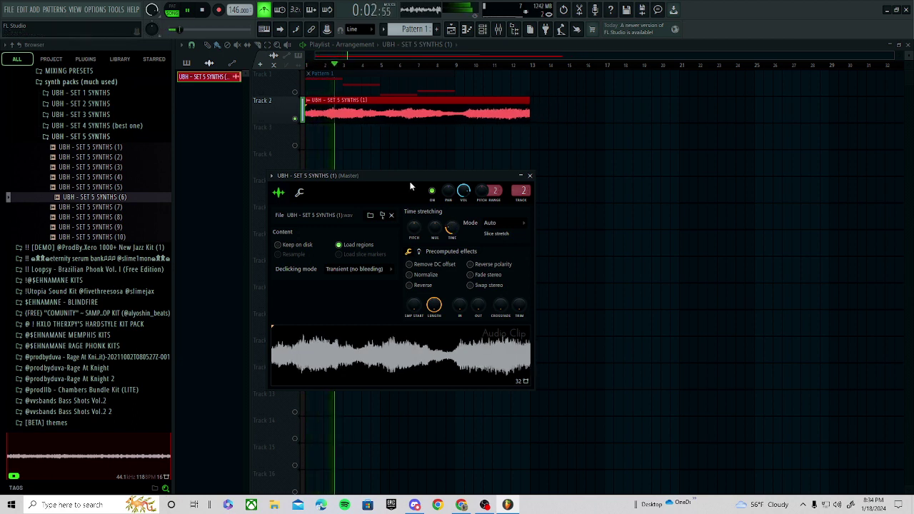
- Delete the UBH - SET 5 SYNTHS (1) clip from Track 2
scroll(370, 139, "up", 6)
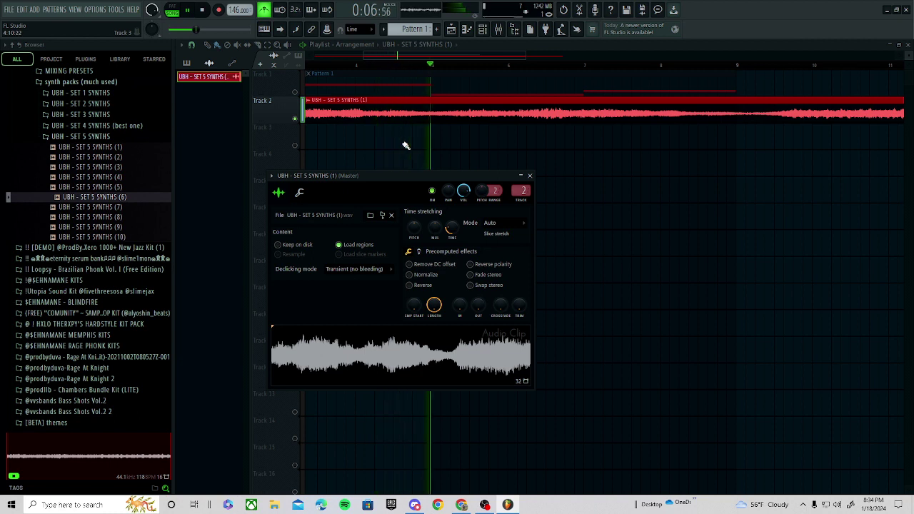
scroll(402, 148, "down", 4)
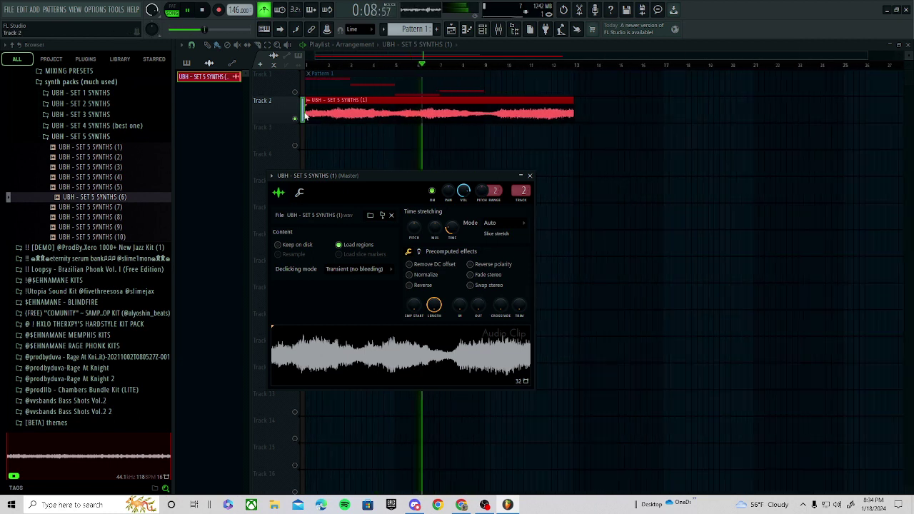
right_click(319, 108)
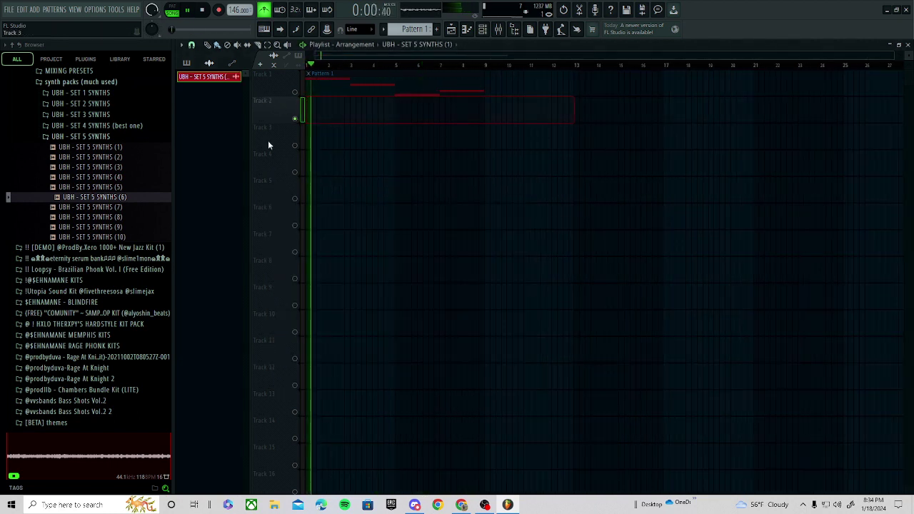
- Place the UBH - SET 5 SYNTHS (4) sample at the start of Track 2, unsolo that track and play the arrangement
left_click(111, 179)
left_click_drag(133, 182, 307, 118)
double_click(334, 118)
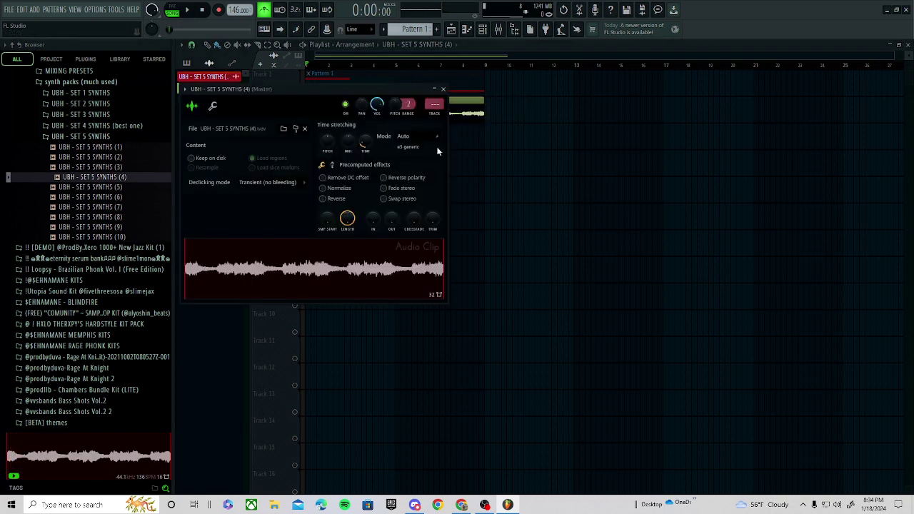
left_click(487, 163)
right_click(488, 163)
right_click(295, 118)
key("space")
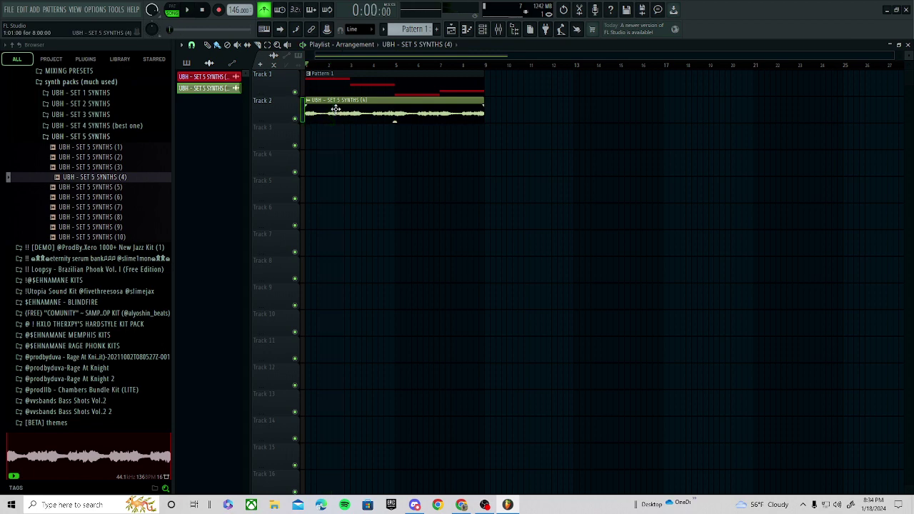
- Pitch the UBH - SET 5 SYNTHS (4) clip down by 400 cents and route it to mixer track 2
double_click(335, 109)
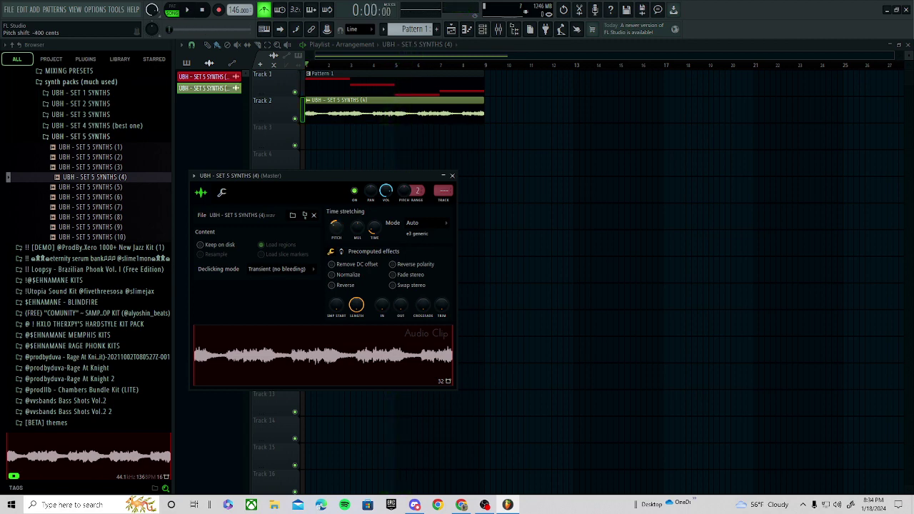
key("space")
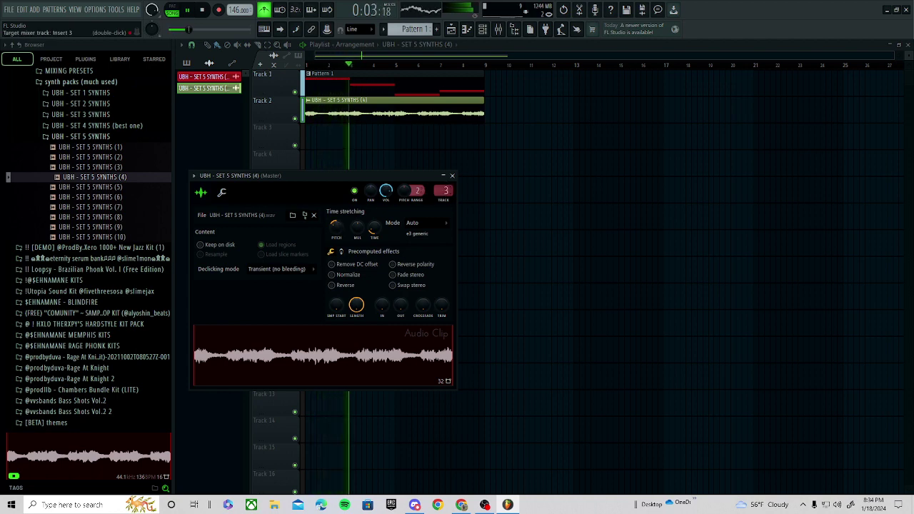
key("space")
- Open the Fruity Reeverb 2 on mixer Insert 2 and adjust its dry level while the loop plays
left_click(514, 28)
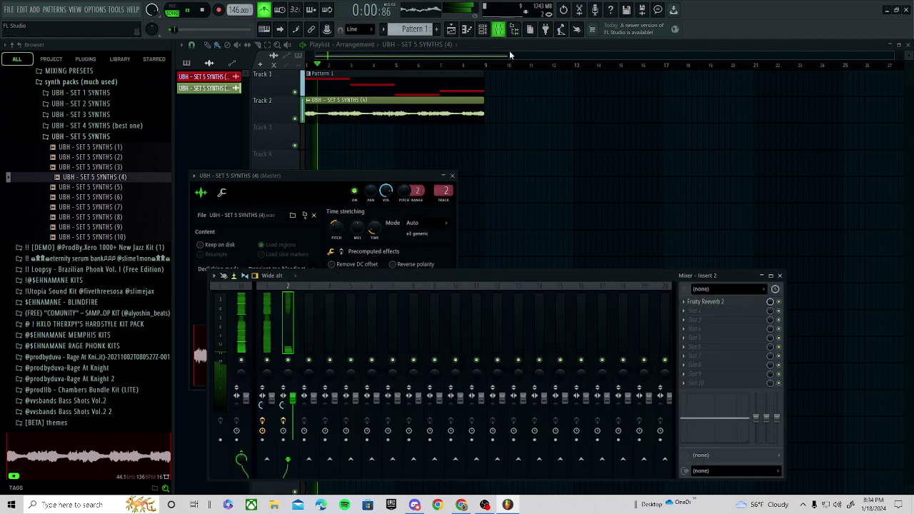
left_click(736, 303)
left_click(737, 302)
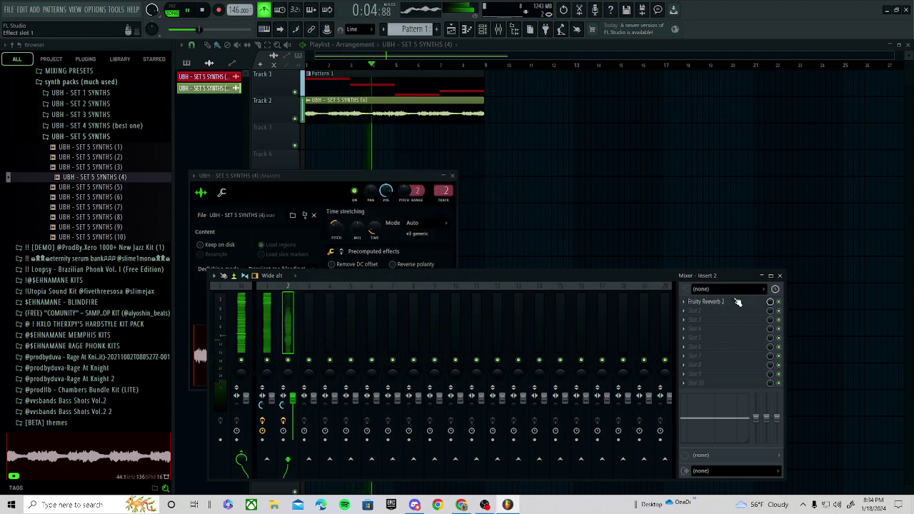
left_click(708, 303)
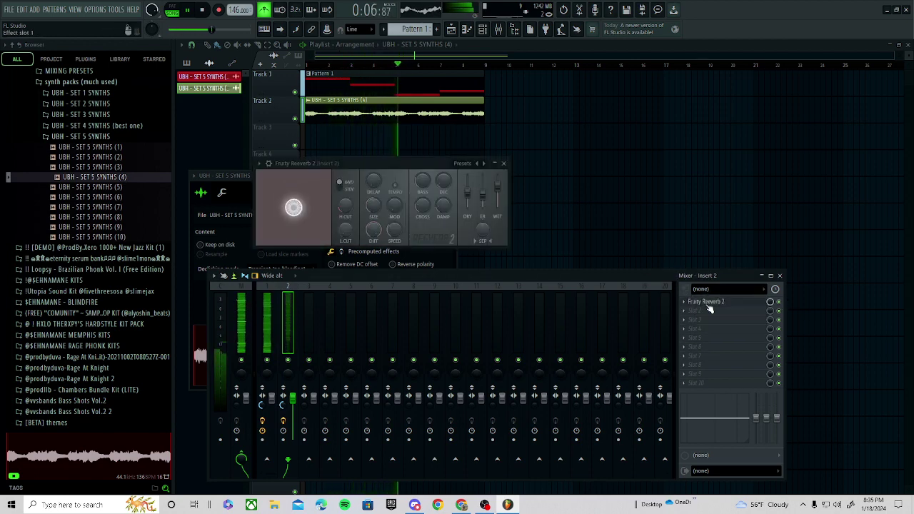
left_click(710, 308)
left_click(710, 307)
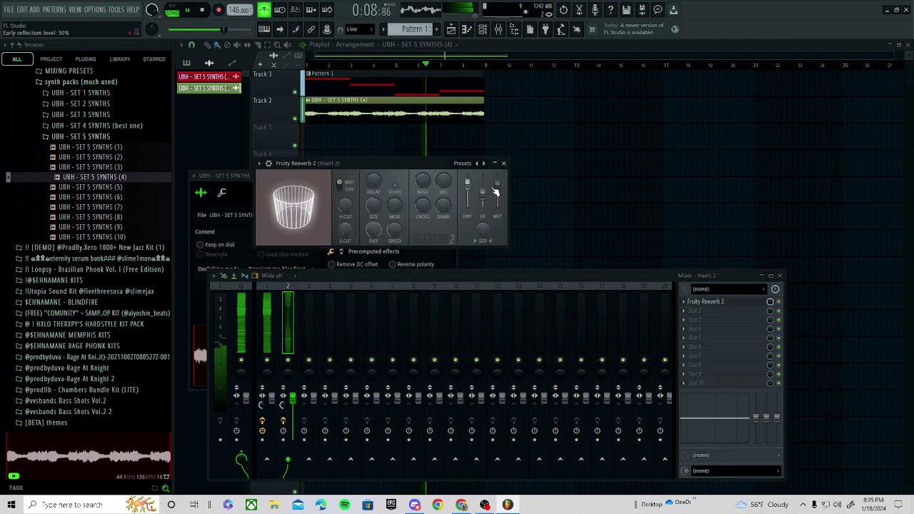
- Add Fruity parametric EQ 2 to Insert 2's second slot and cut the lows with band 1 at Steep 8 order
left_click(689, 308)
left_click(569, 448)
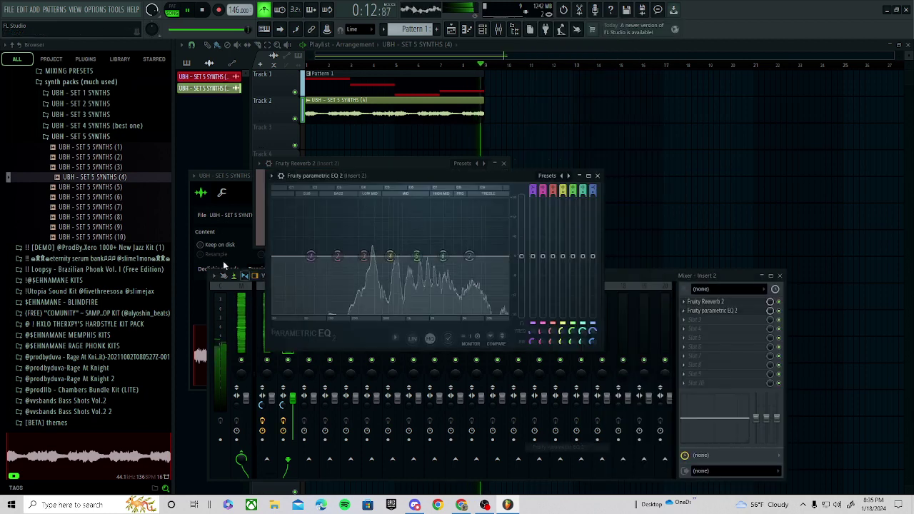
right_click(313, 257)
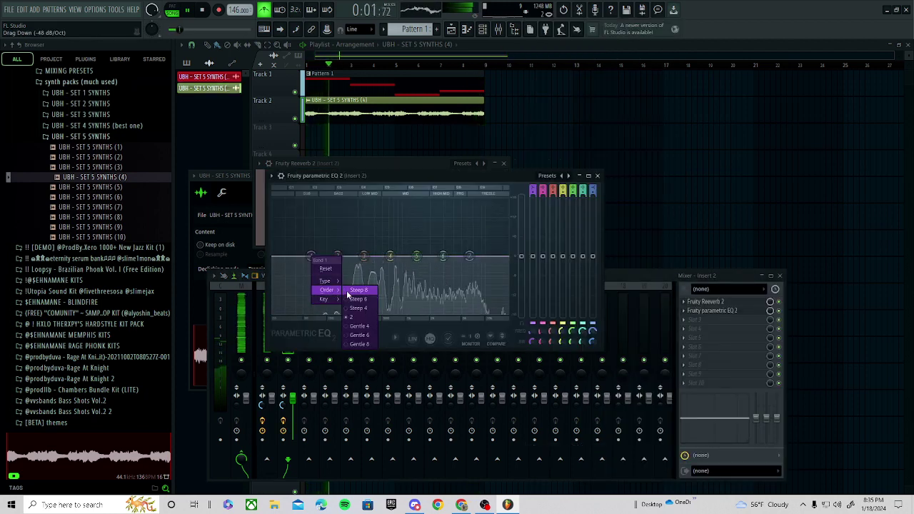
left_click(350, 292)
left_click_drag(311, 256, 330, 313)
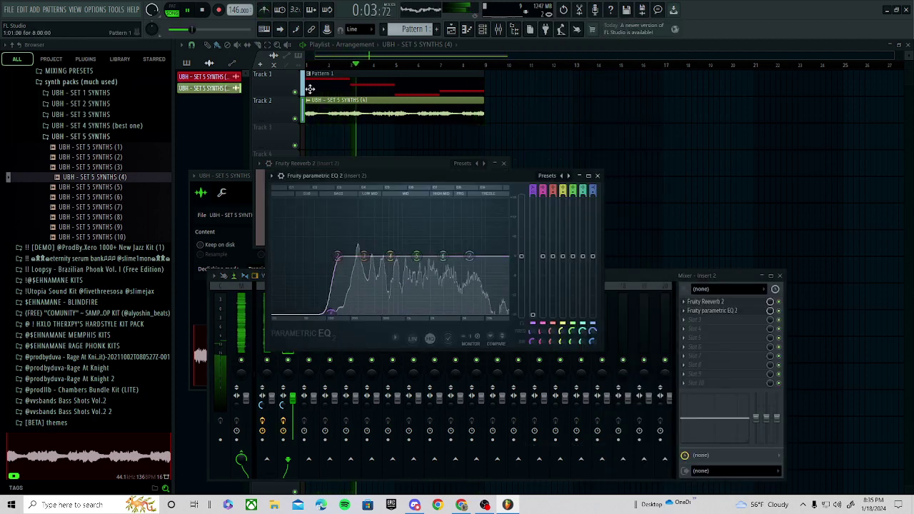
left_click_drag(546, 131, 489, 162)
right_click(489, 163)
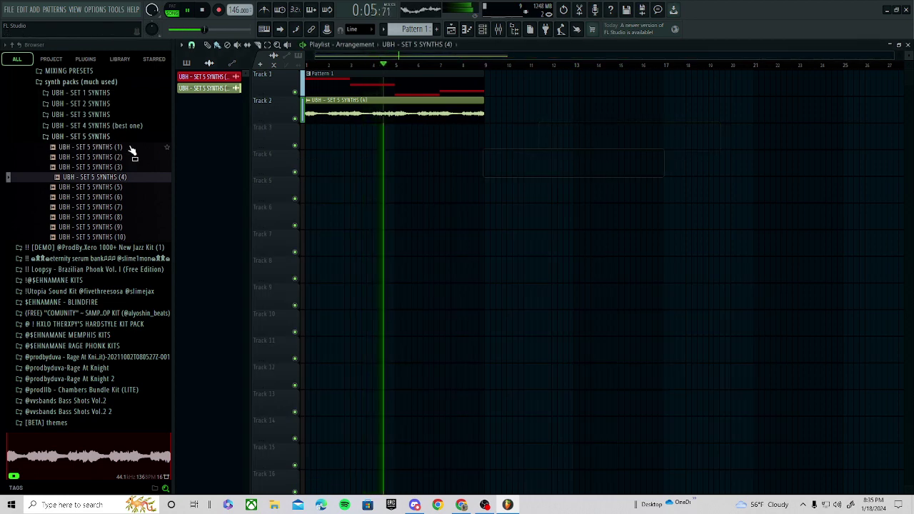
- Load the IF LK ORIGINAL Snare sample from the kit's №2 IF LOOKS COULD KILL folder into a new channel
scroll(86, 143, "up", 20)
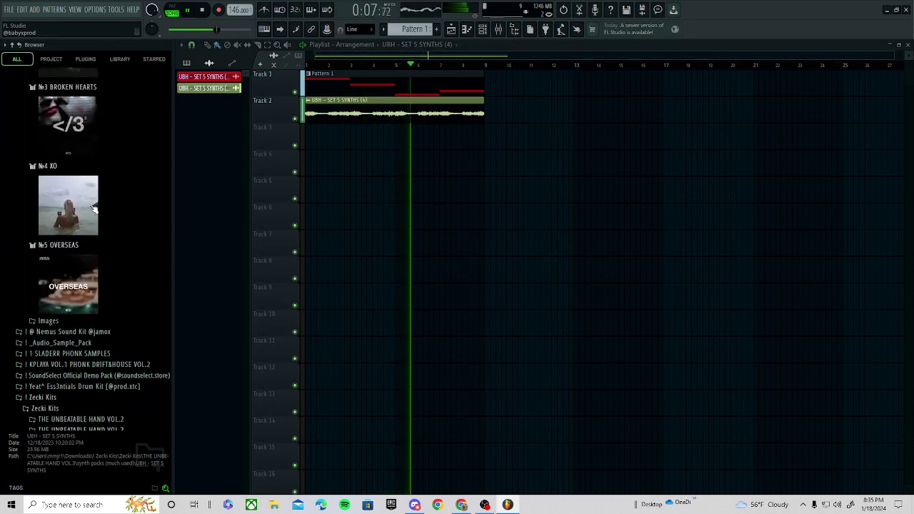
left_click(90, 230)
key("space")
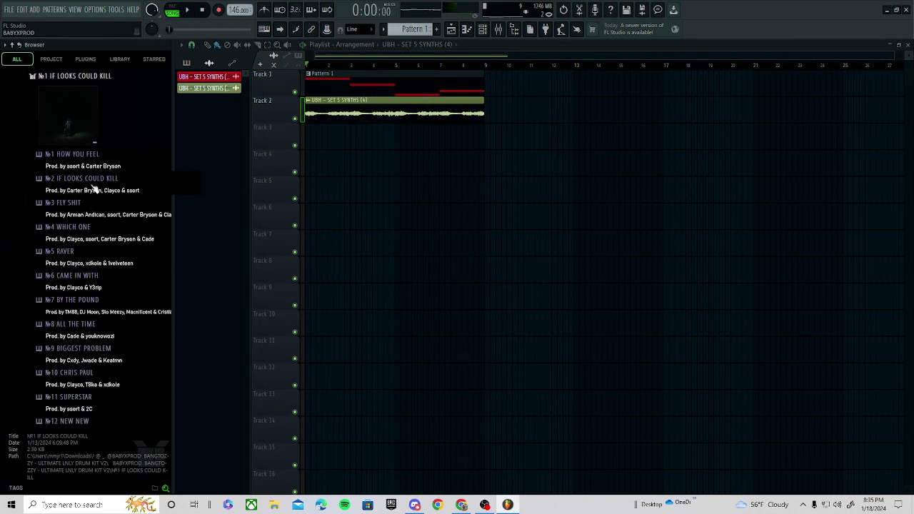
left_click(93, 186)
left_click(97, 211)
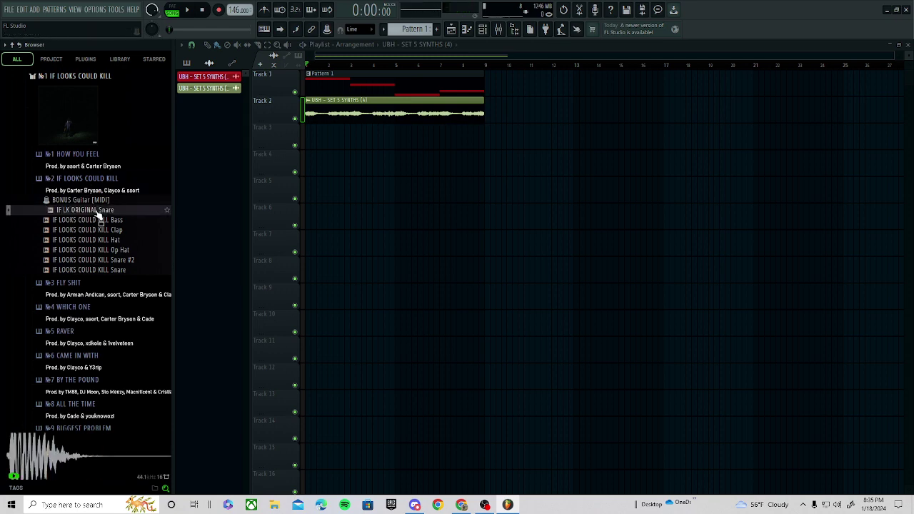
left_click_drag(426, 91, 489, 34)
left_click_drag(270, 250, 271, 251)
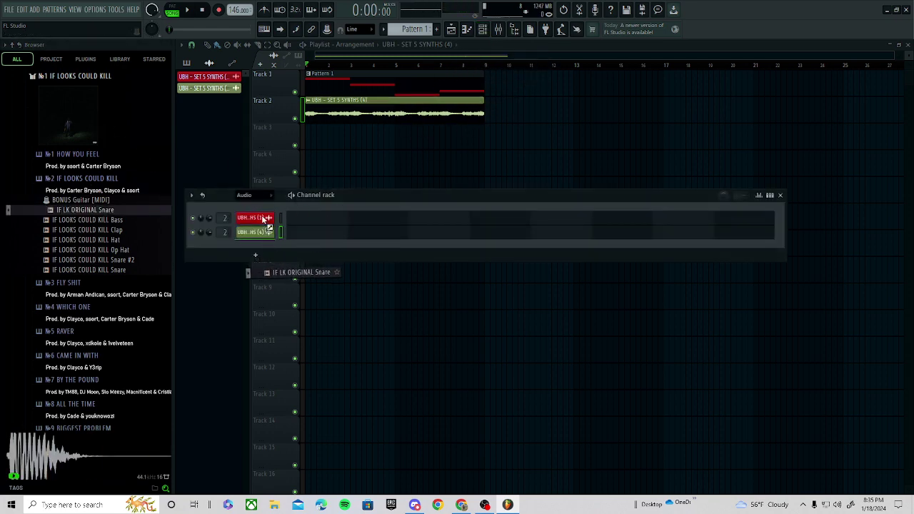
- Show the unsorted channels and place the IF LK ORIGINAL Snare on steps 9, 25, 41 and 57 of Pattern 1
key("space")
left_click(780, 195)
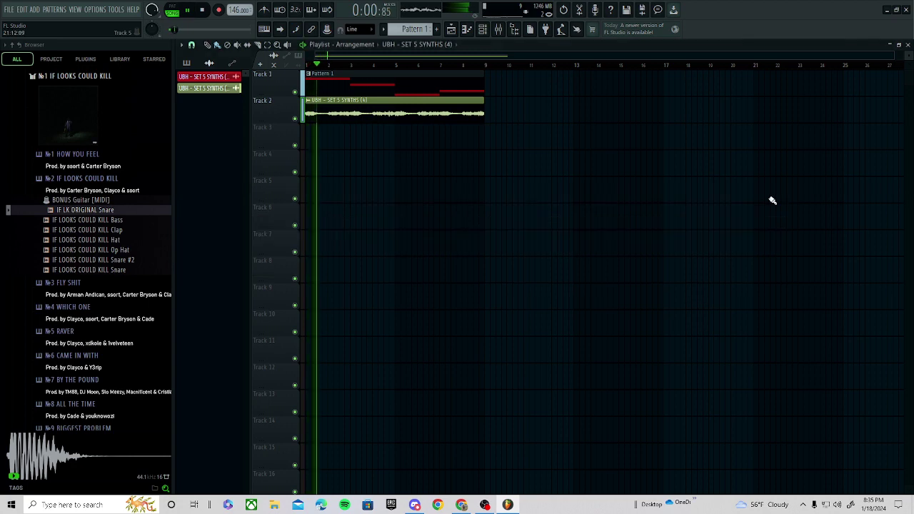
left_click(498, 29)
left_click(770, 195)
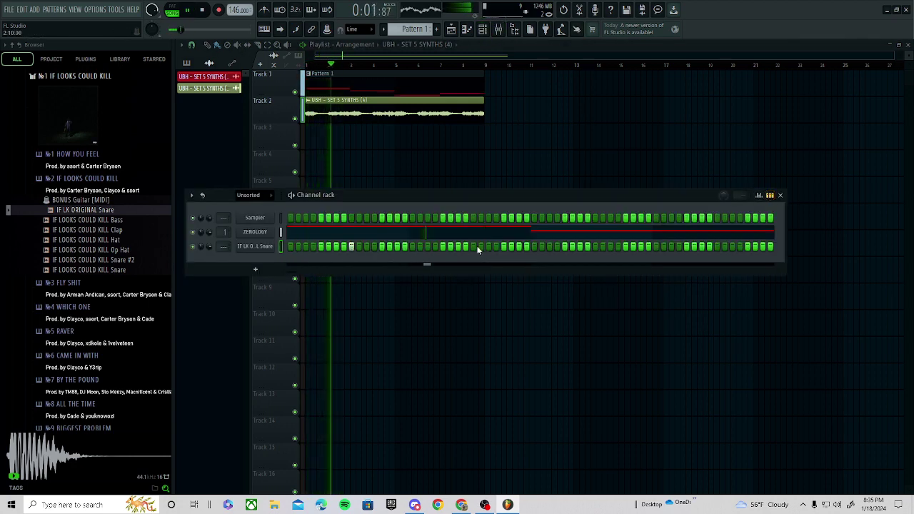
left_click(475, 248)
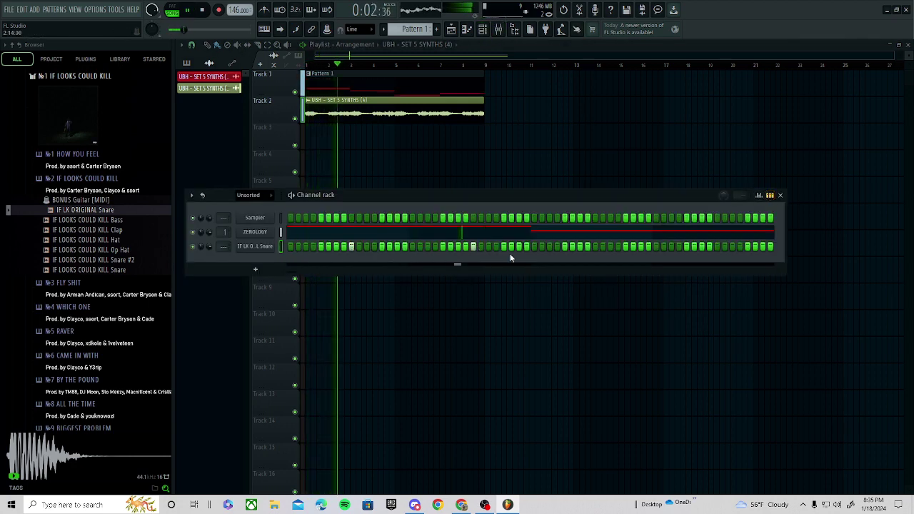
left_click(596, 246)
left_click(720, 248)
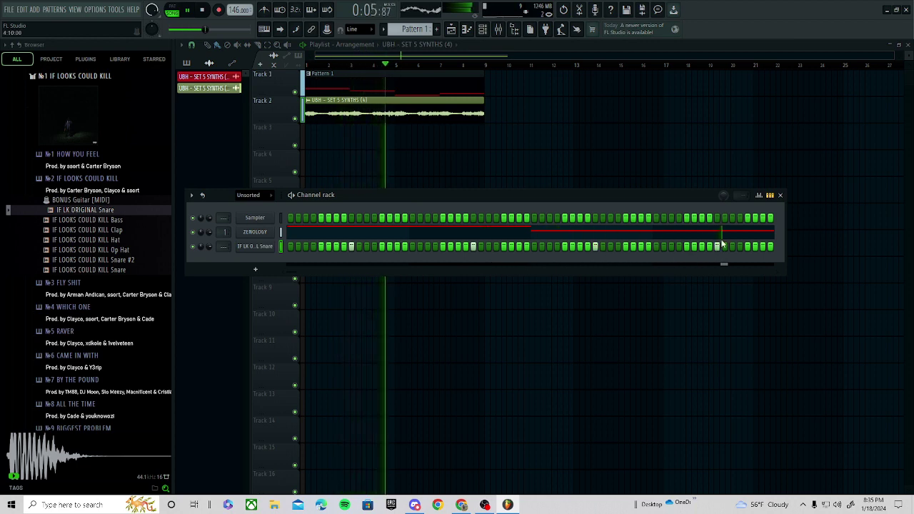
- Set the IF LK ORIGINAL Snare channel's volume to 100% while the loop plays
key("space")
left_click(251, 248)
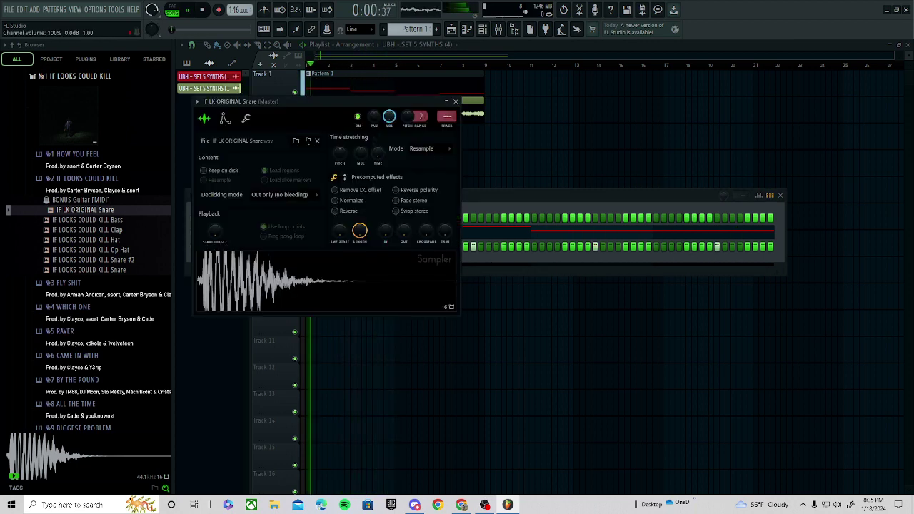
key("space")
- Add the IF LOOKS COULD KILL Hat as a new channel and fill it on every 2 steps
left_click(79, 222)
left_click(85, 232)
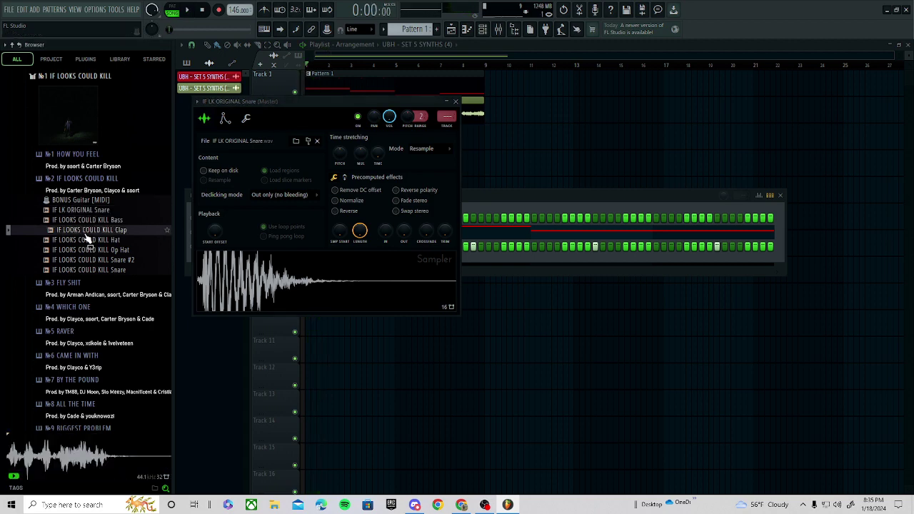
left_click_drag(174, 249, 166, 267)
left_click_drag(117, 242, 242, 279)
right_click(265, 266)
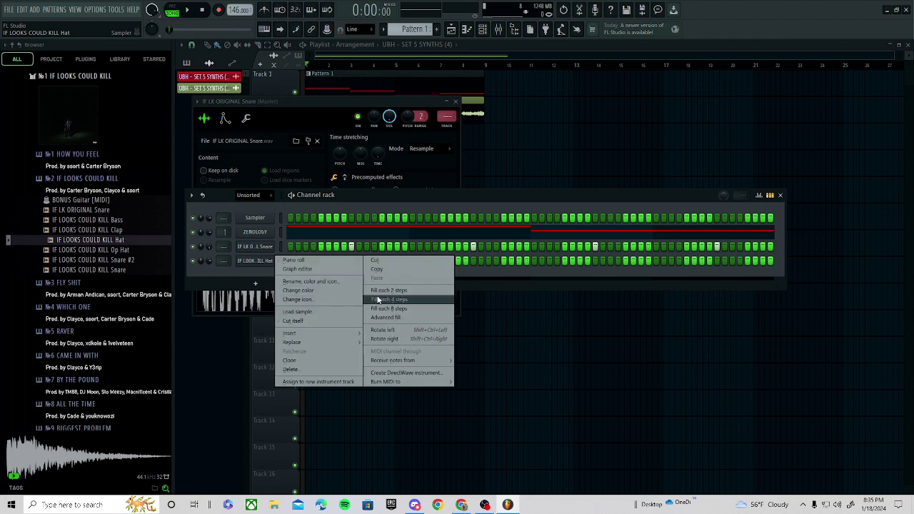
left_click(377, 292)
- Lower the IF LOOKS COULD KILL Hat channel's volume to 68% while the loop plays
key("space")
left_click(270, 263)
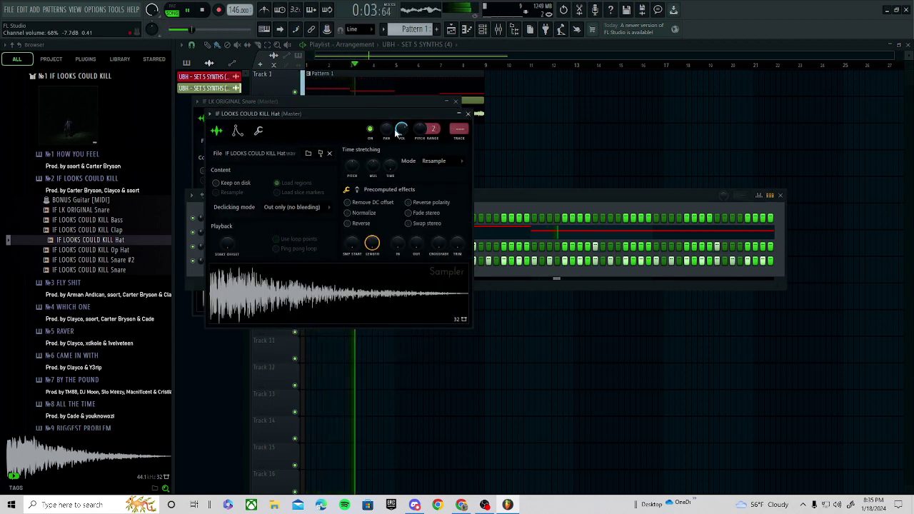
left_click(494, 200)
key("space")
- Add the IF LOOKS COULD KILL Op Hat as a new channel and place a hit on step 1
left_click(139, 253)
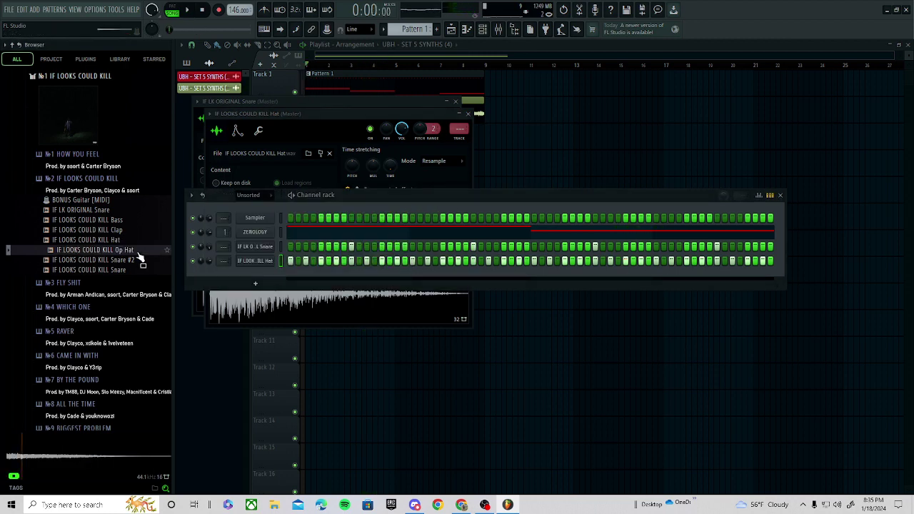
left_click_drag(260, 279, 292, 280)
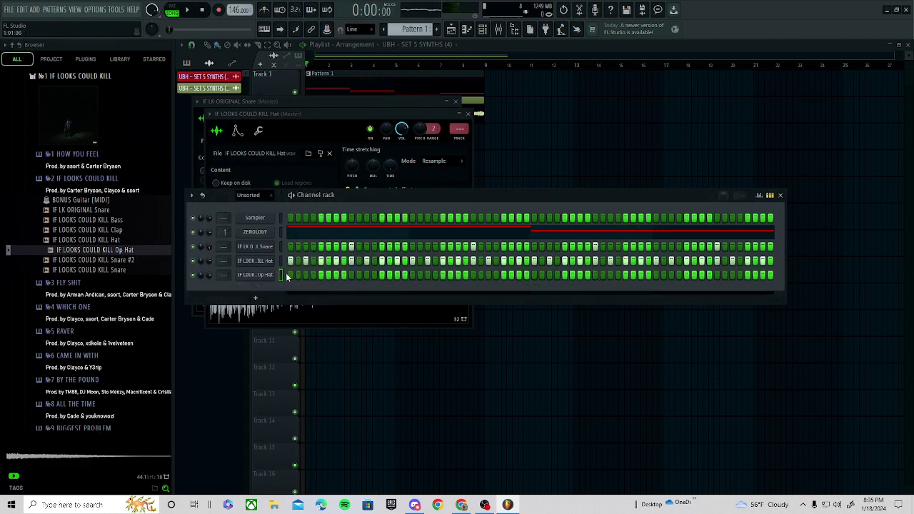
key("space")
- Audition the remaining kit snares, then add IF LOOKS COULD KILL Snare #2 as a new channel and play the loop
left_click(93, 262)
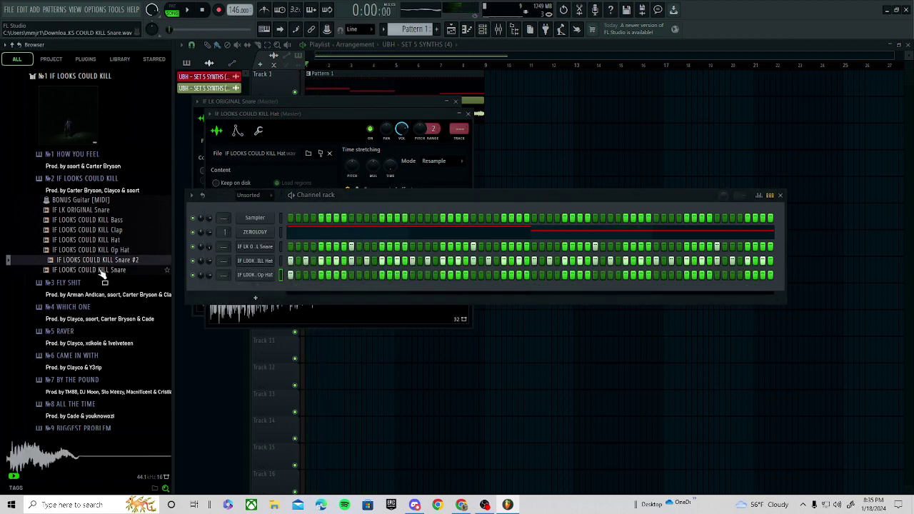
left_click(102, 271)
left_click_drag(114, 261, 124, 269)
left_click_drag(257, 299, 312, 290)
key("space")
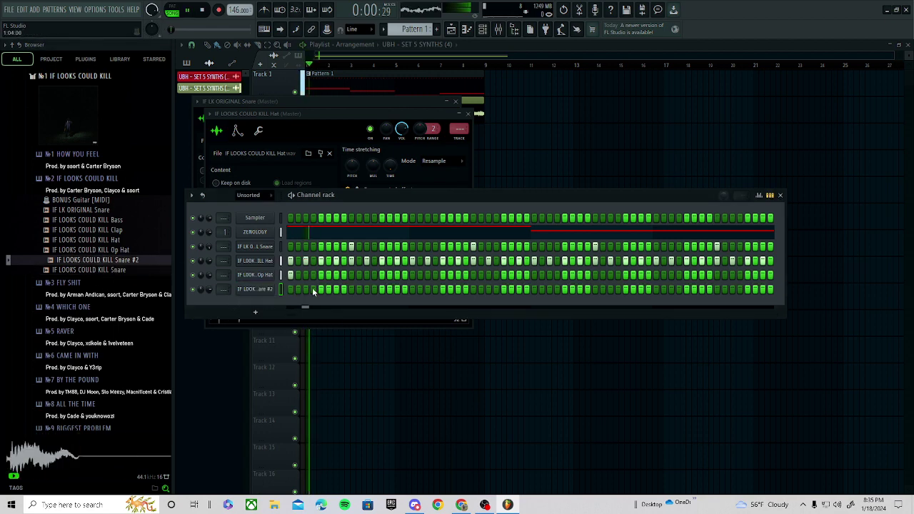
- Lower the IF LOOKS COULD KILL Op Hat channel's volume and place a Snare #2 hit on step 7
left_click(260, 276)
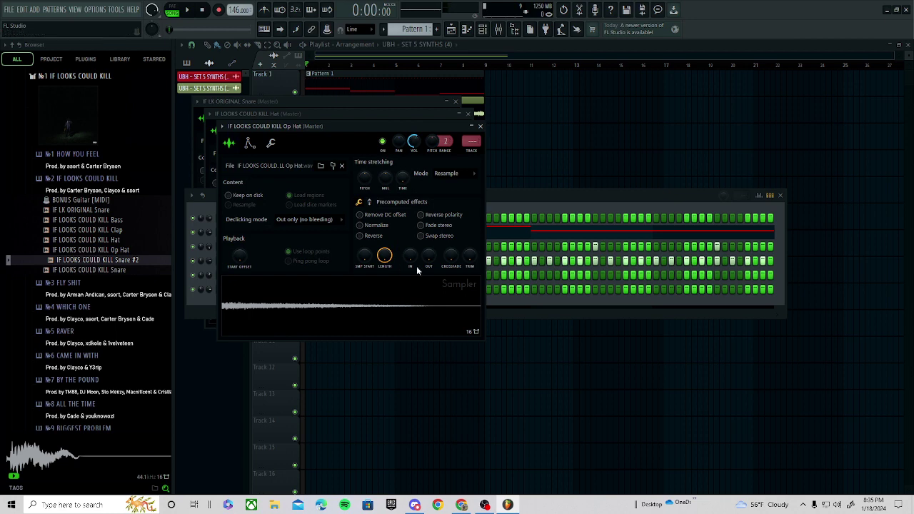
left_click_drag(420, 133, 421, 139)
left_click_drag(416, 147, 416, 159)
left_click(522, 206)
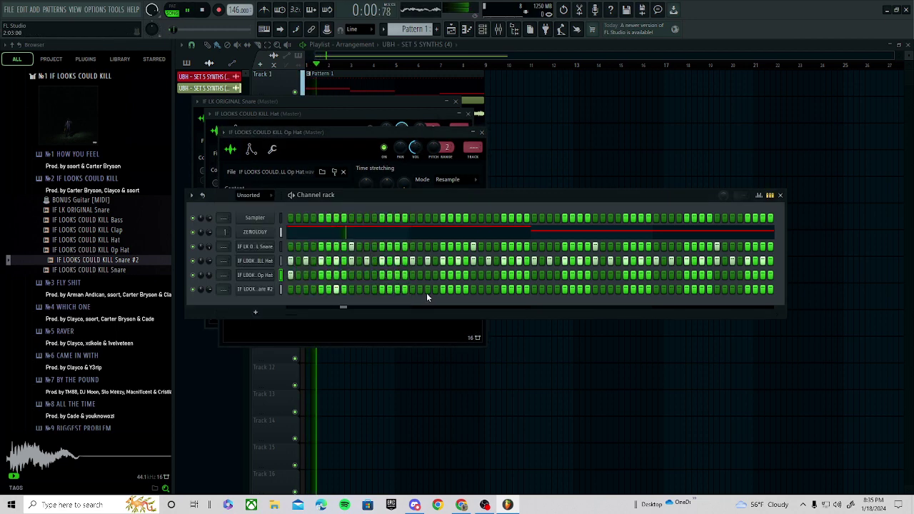
- Adjust the IF LOOKS COULD KILL Snare #2 channel's volume while the loop plays
left_click(269, 291)
left_click_drag(435, 156, 444, 138)
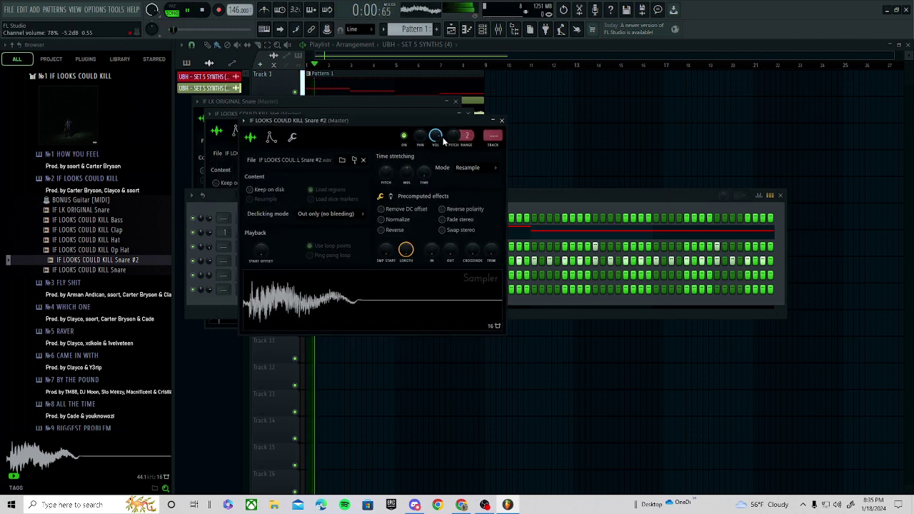
key("space")
left_click(538, 205)
- Add the IF LOOKS COULD KILL Snare as a channel with hits on steps 15, 19 and 31, plus a Snare #2 hit on step 27
left_click(126, 271)
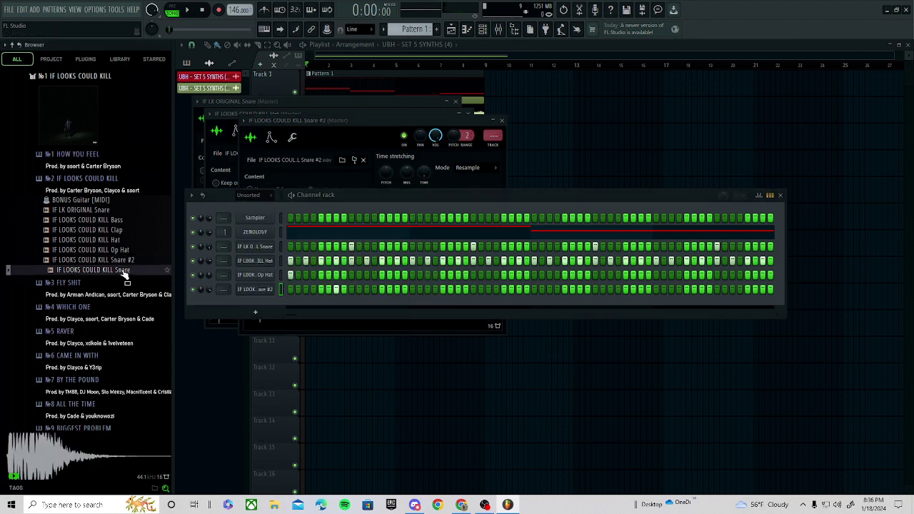
left_click_drag(182, 293, 323, 314)
key("space")
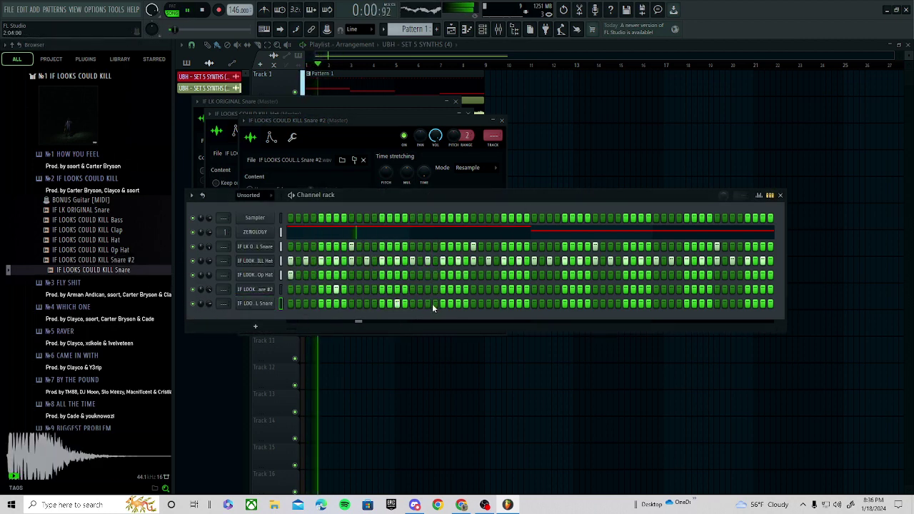
left_click(490, 303)
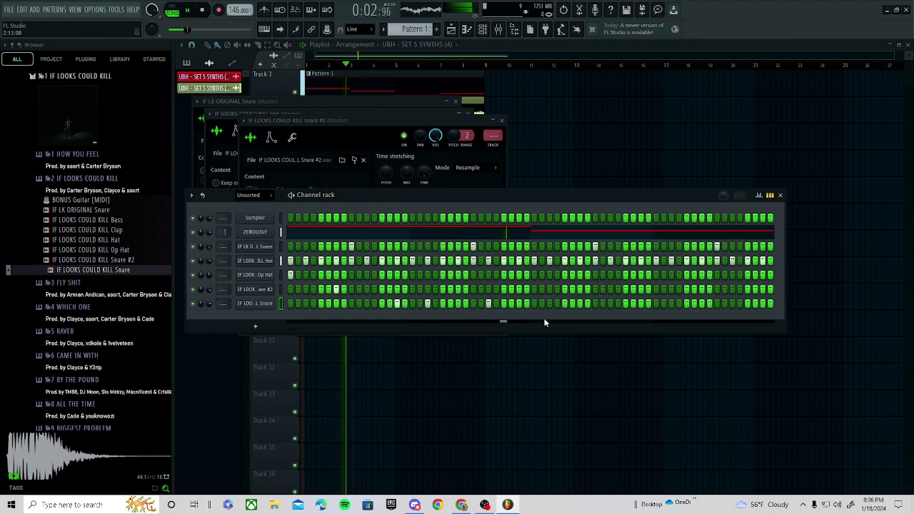
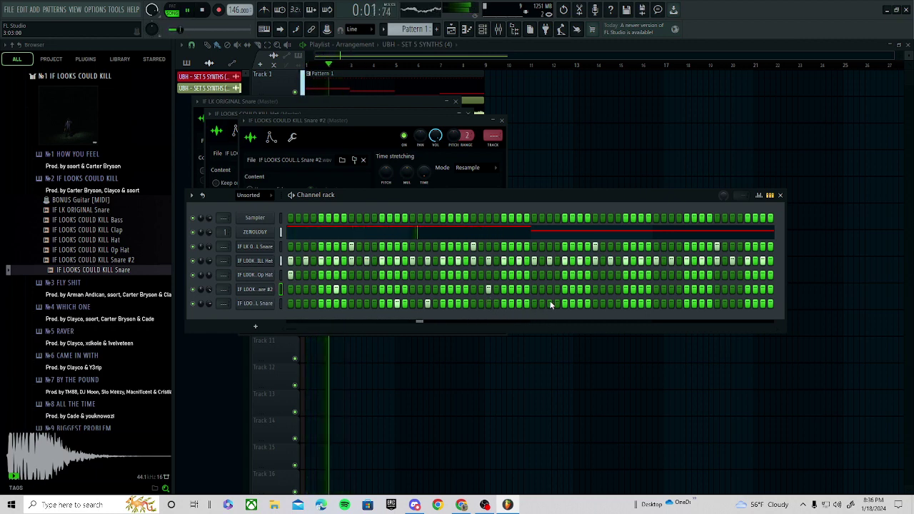
left_click(519, 305)
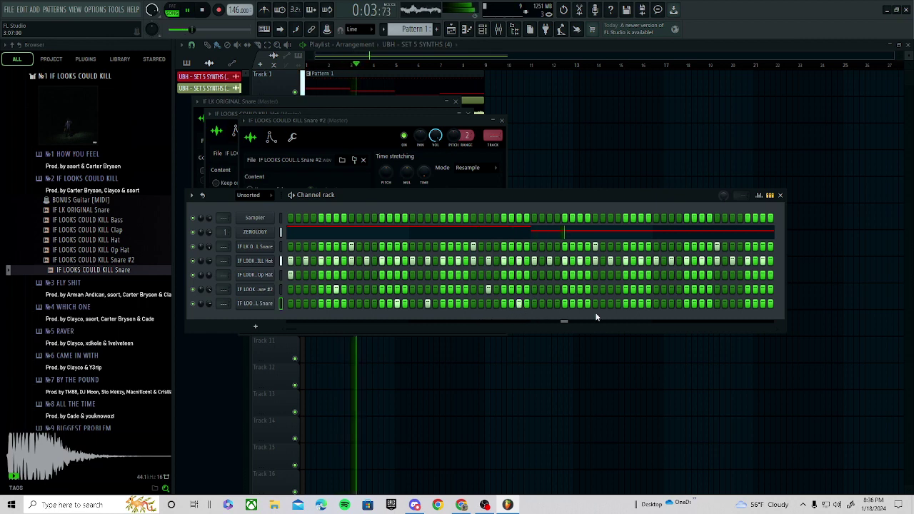
- Repeat the two-bar IF LOOKS COULD KILL Snare #2 pattern three times to fill bars 3–8
left_click(770, 195)
left_click(381, 290)
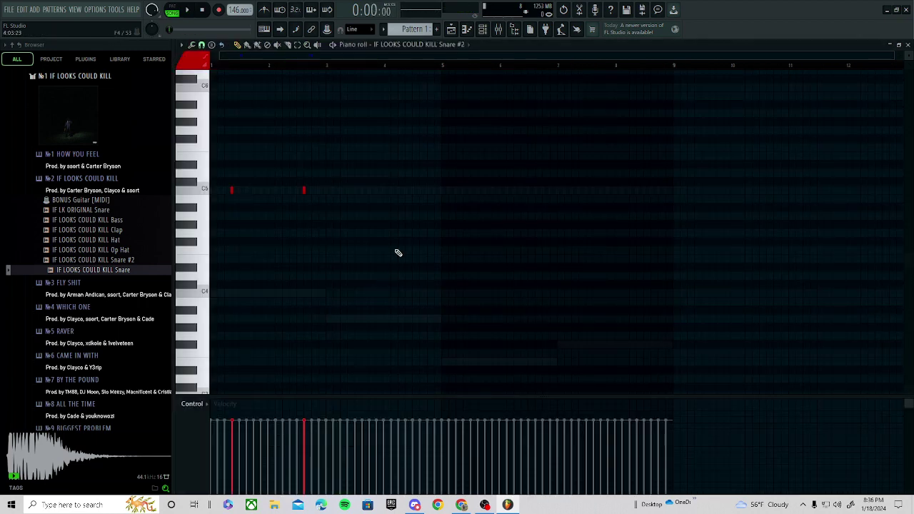
left_click_drag(331, 70, 214, 93)
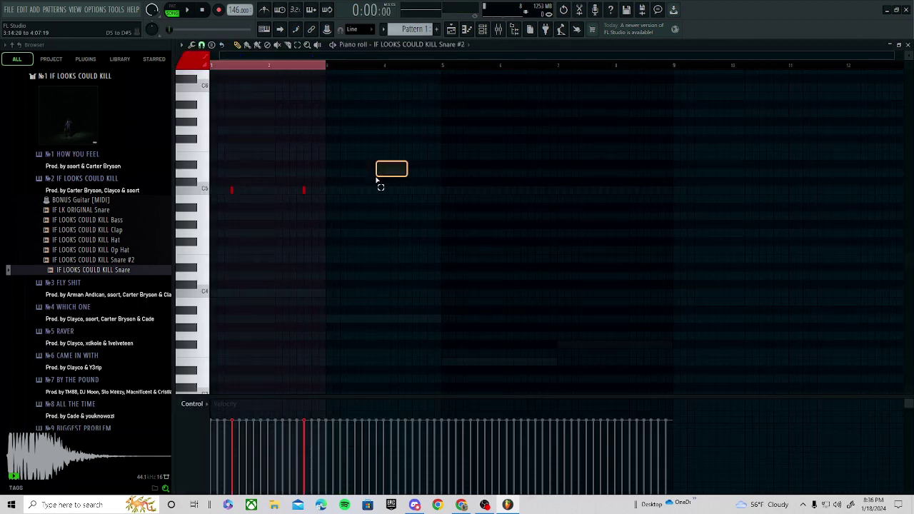
key("ctrl+b")
key("ctrl+b")
key("ctrl+b")
left_click(625, 70, "ctrl")
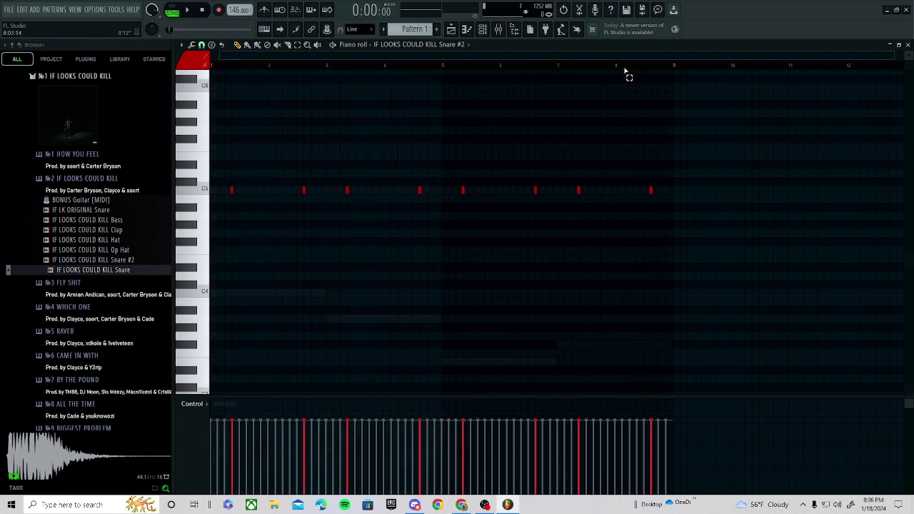
- Repeat the two-bar IF LOOKS COULD KILL Snare pattern three times through bar 8 and play the loop
left_click(484, 32)
left_click(376, 285)
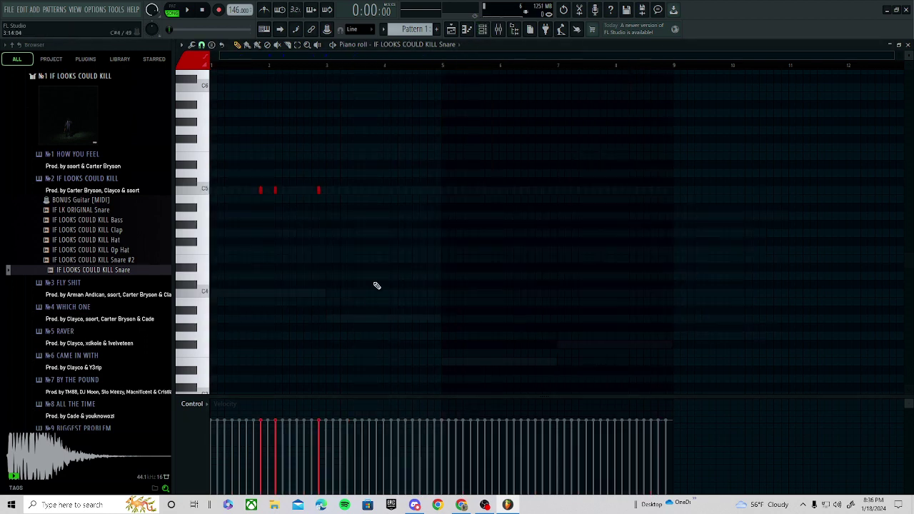
left_click_drag(331, 70, 184, 90)
left_click(328, 69, "ctrl")
left_click_drag(327, 68, 220, 96)
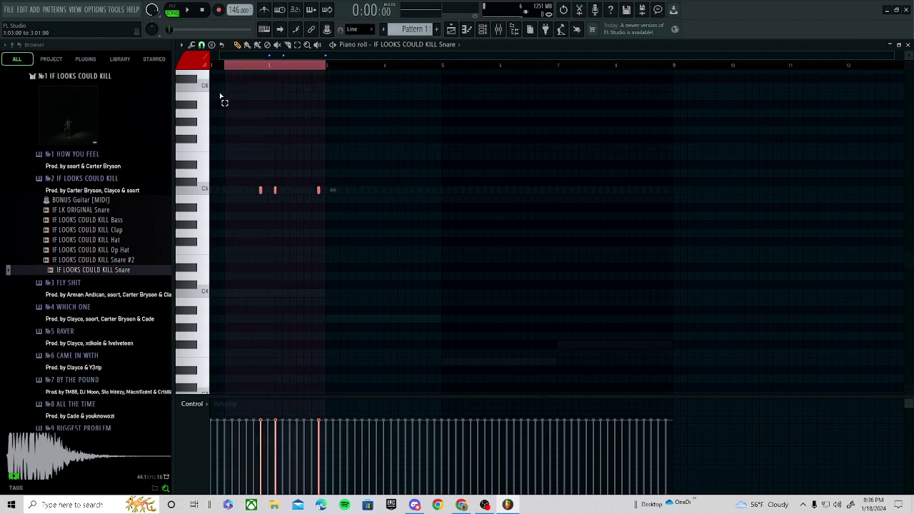
left_click_drag(349, 155, 209, 234)
key("ctrl+b")
key("ctrl+b")
key("ctrl+b")
right_click(649, 70, "ctrl")
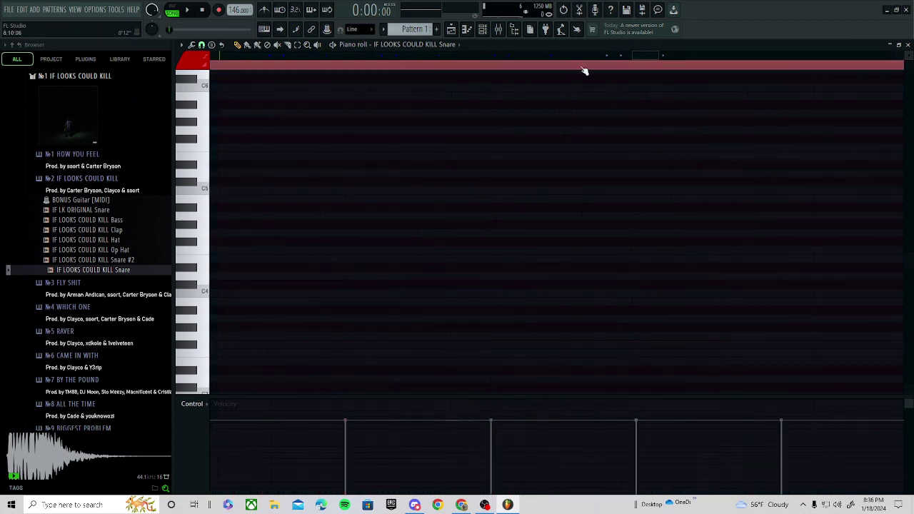
scroll(616, 65, "down", 5)
key("space")
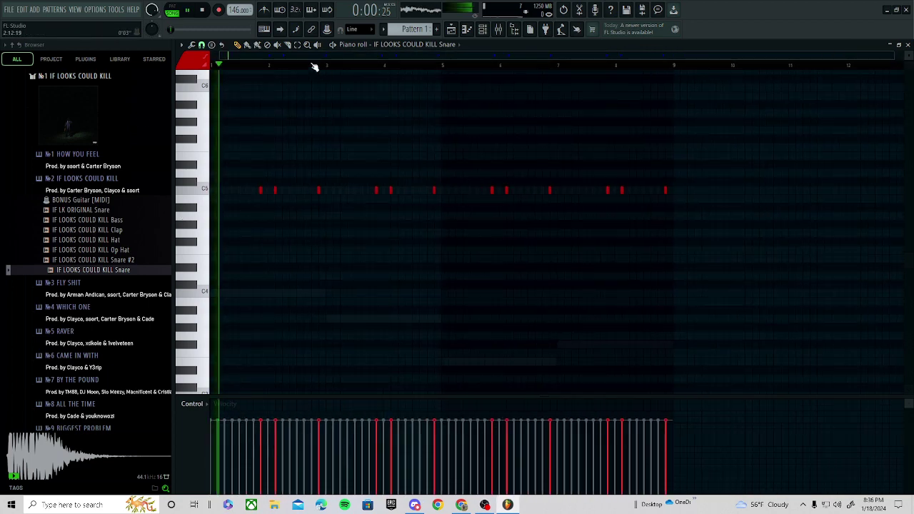
- Remove the stray red UBH - SET 5 SYNTHS (4) clip from Track 5 and open the IF LOOKS COULD KILL Snare channel's settings
key("F5")
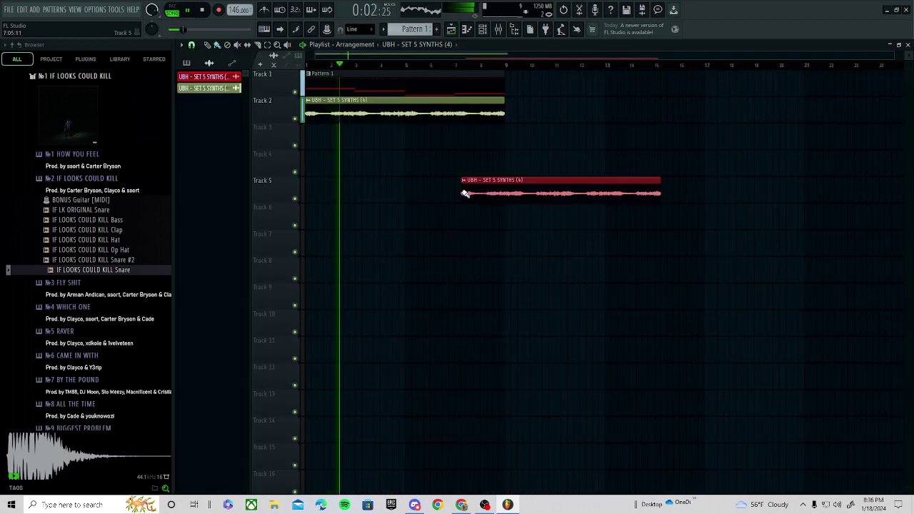
left_click(484, 30)
left_click(261, 307)
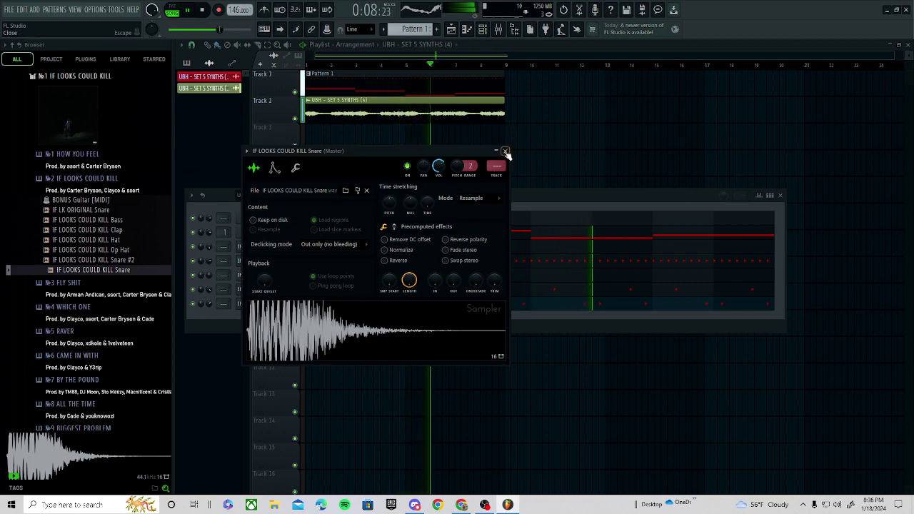
- Restart playback and add an IF LOOKS COULD KILL Op Hat note on C5 at the start of bar 5
left_click(622, 275)
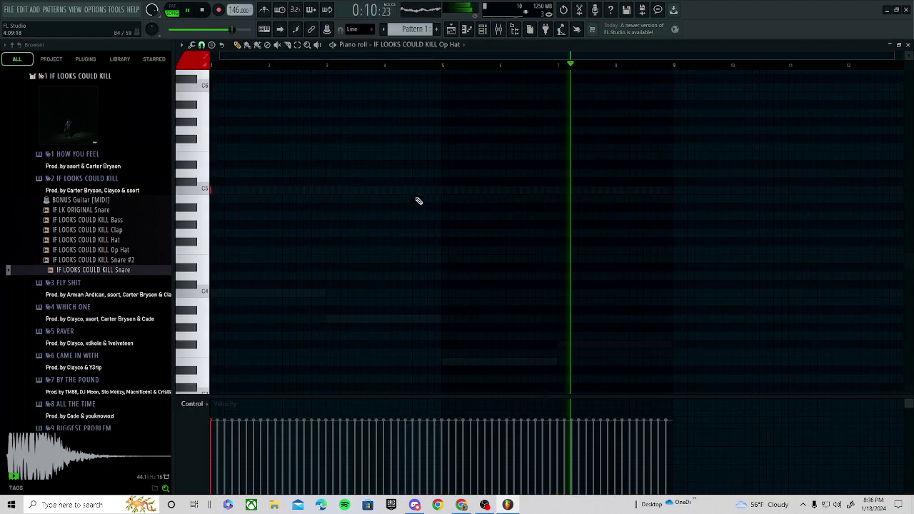
key("space")
key("space")
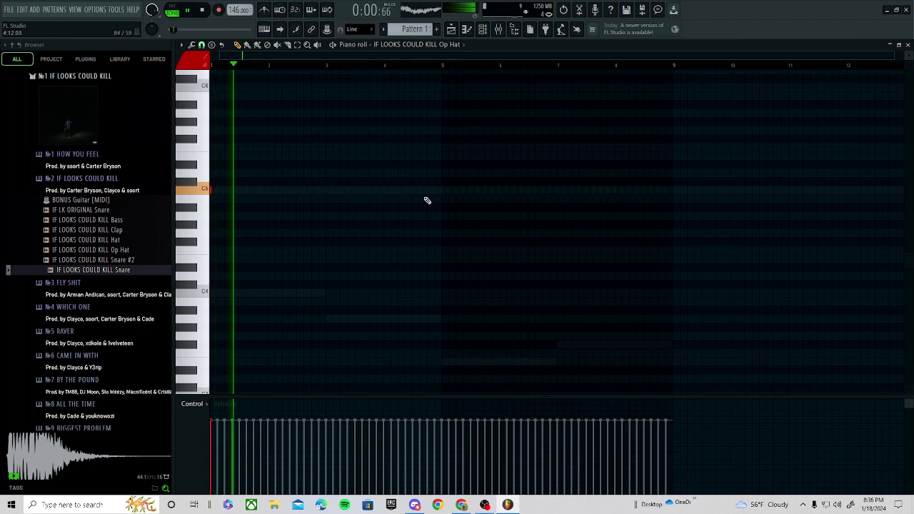
left_click(446, 191)
right_click(465, 193)
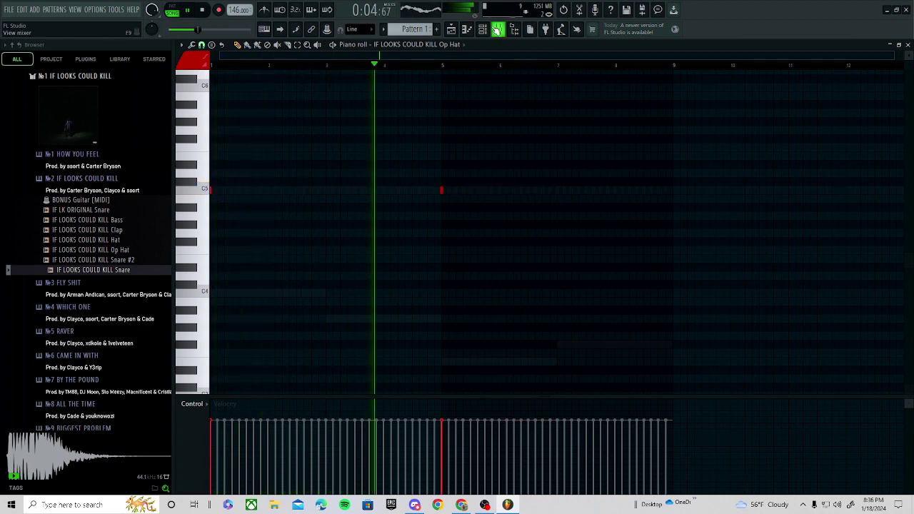
- Duplicate the IF LK ORIGINAL Snare notes from bars 1–4 into bars 5–8
key("F6")
left_click(351, 247)
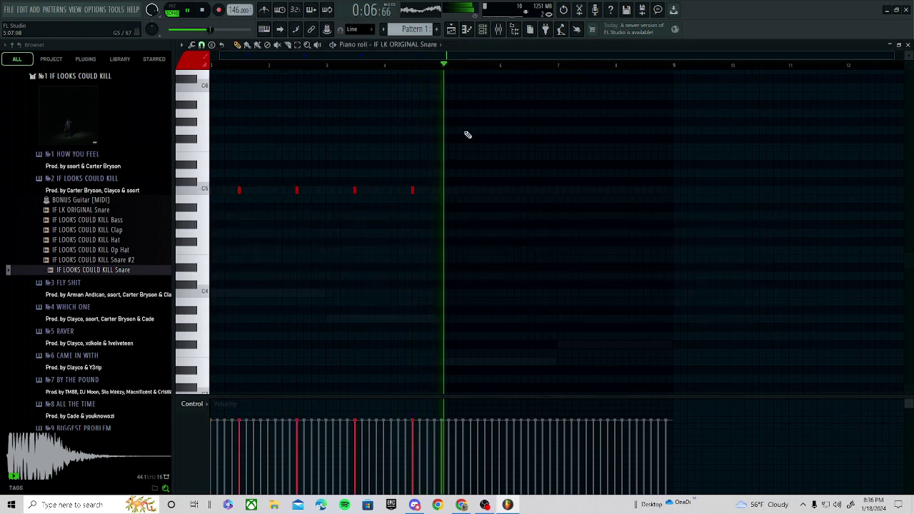
key("ctrl+b")
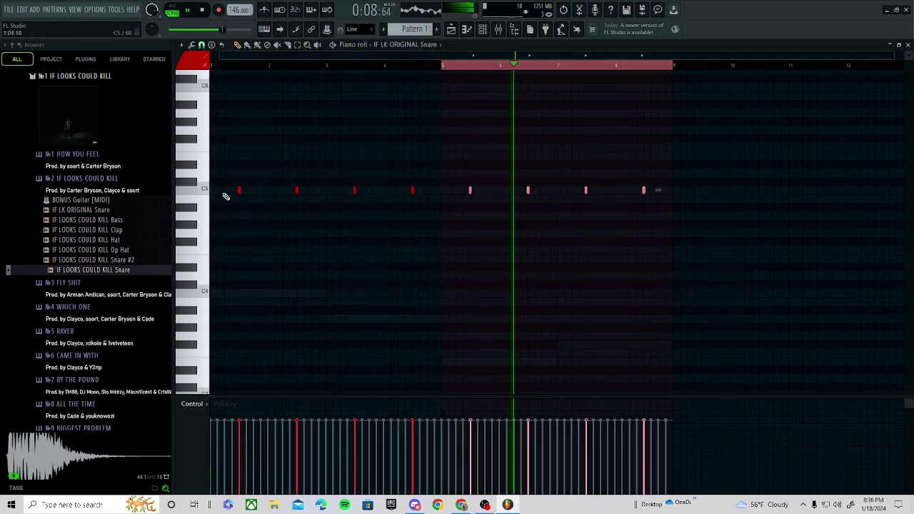
left_click(502, 67, "ctrl")
key("space")
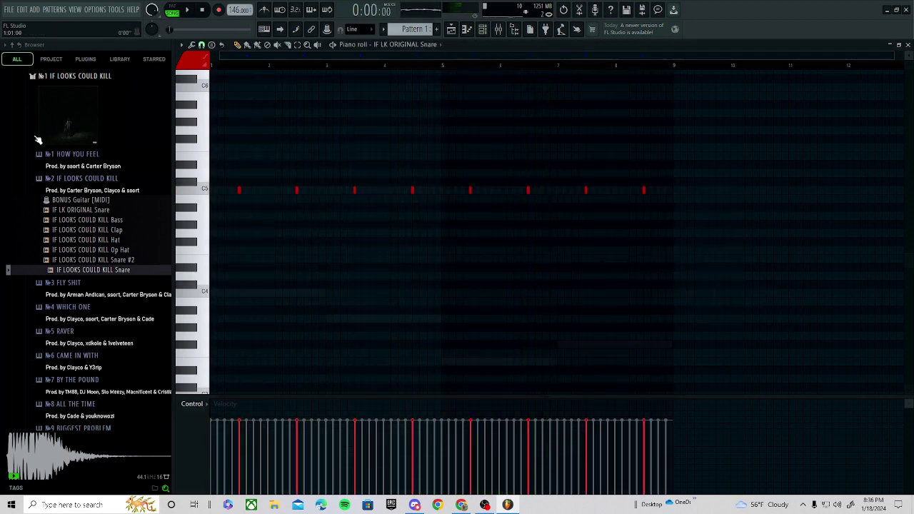
- Add IF LOOKS COULD KILL Op Hat notes on C5 at the starts of bars 3 and 7 while the loop plays
left_click(483, 29)
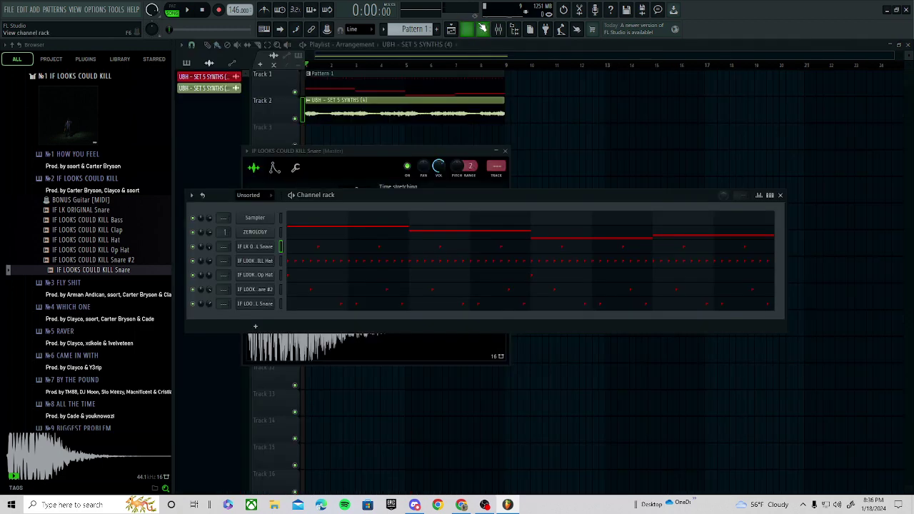
left_click(338, 276)
key("space")
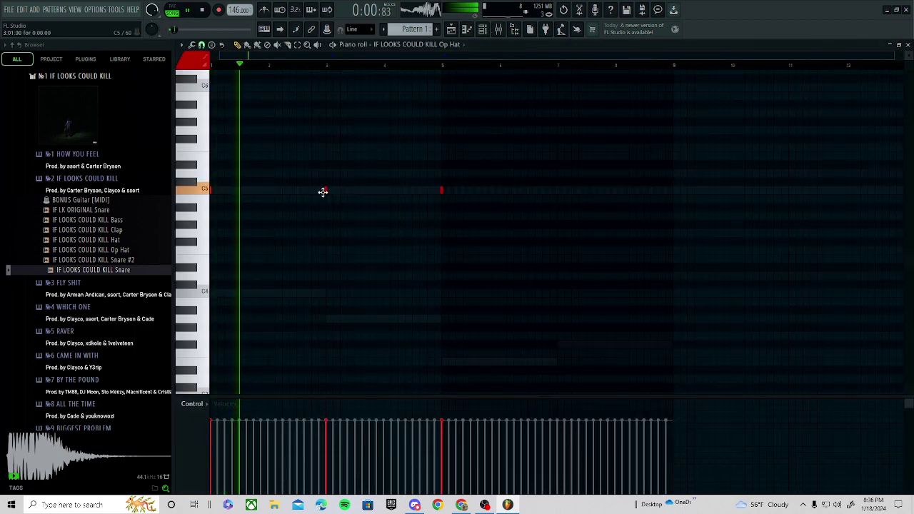
left_click(326, 191)
left_click(556, 190)
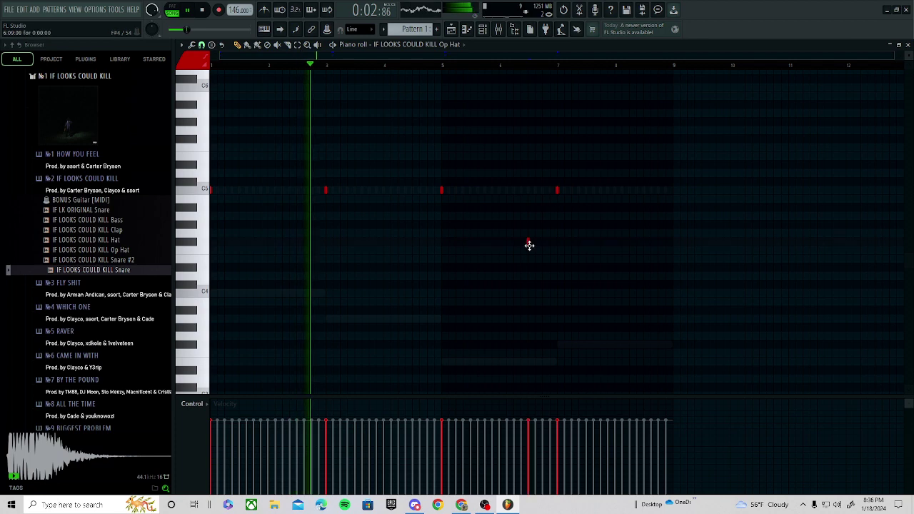
key("space")
- Audition the IF LOOKS COULD KILL Clap and Bass, then the Clap and 808 in the FLY SHIT kit folder
left_click(98, 230)
left_click(101, 221)
left_click(84, 183)
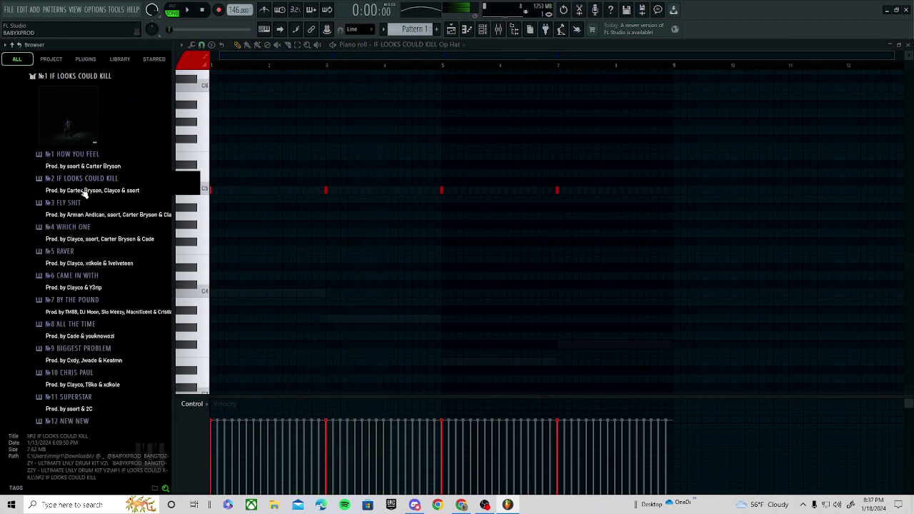
left_click(87, 204)
left_click(96, 236)
left_click(97, 227)
- Open Fruity Parametric EQ 2 on mixer Insert 1 during playback and change band 1's order for a steeper low cut
key("space")
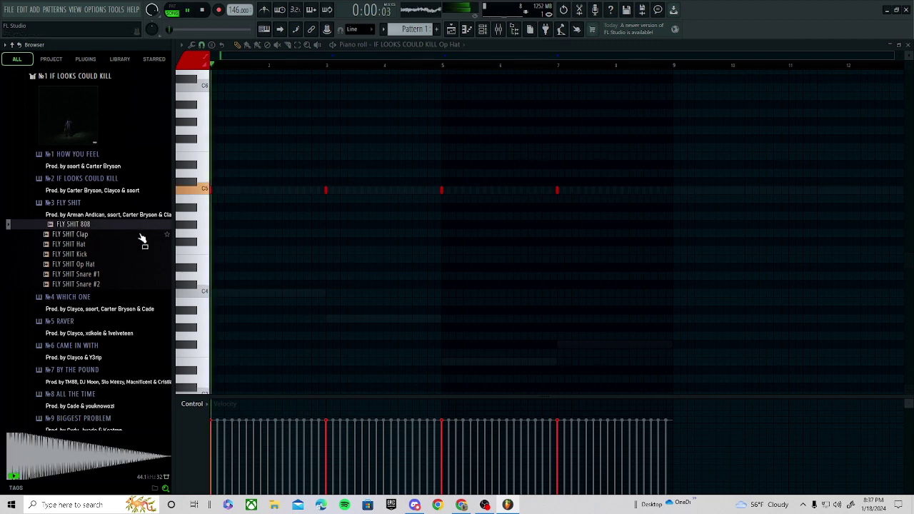
left_click(500, 29)
left_click(266, 321)
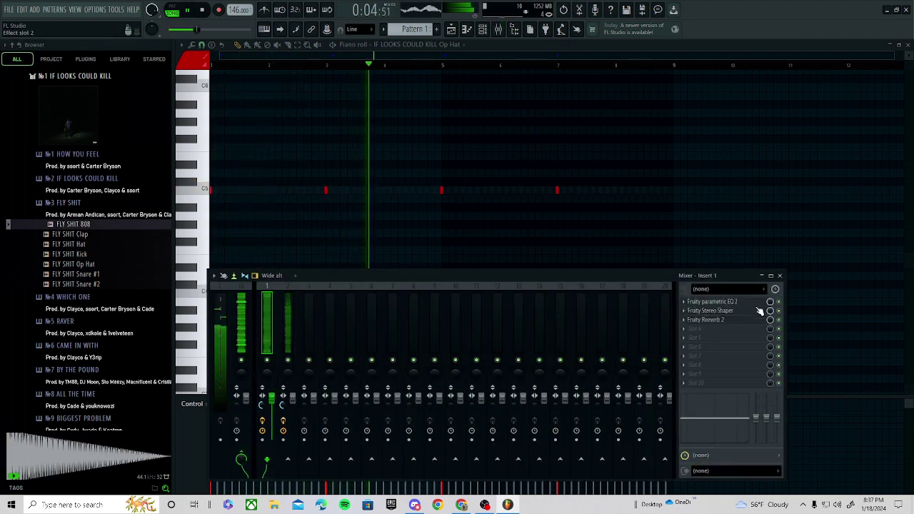
left_click(715, 301)
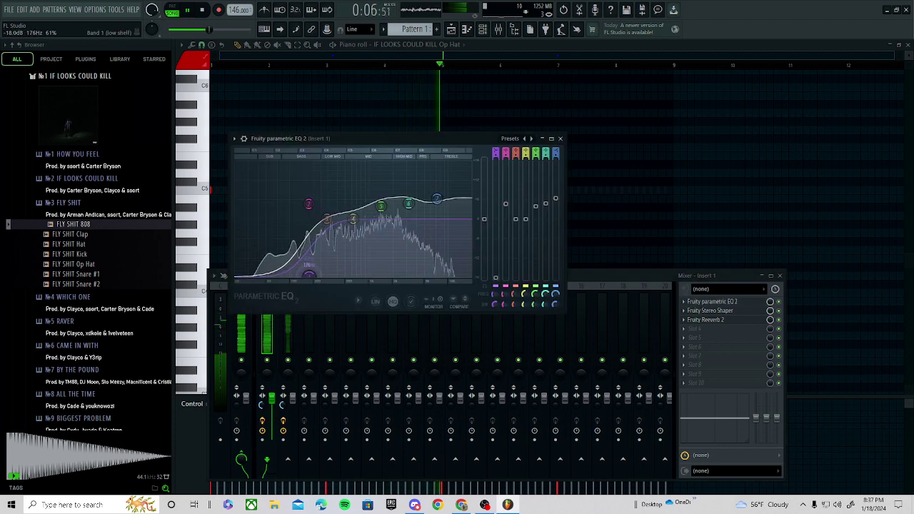
right_click(302, 274)
mouse_move(326, 311)
left_click(357, 312)
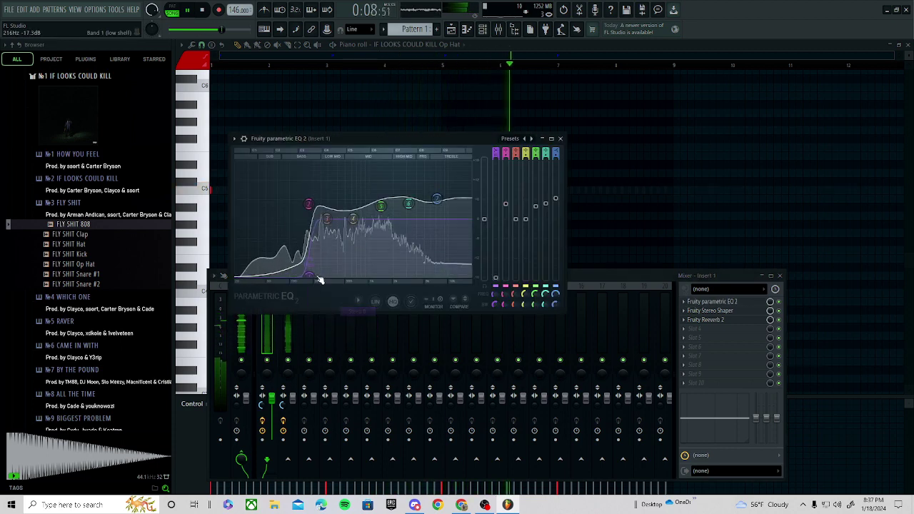
right_click(311, 276)
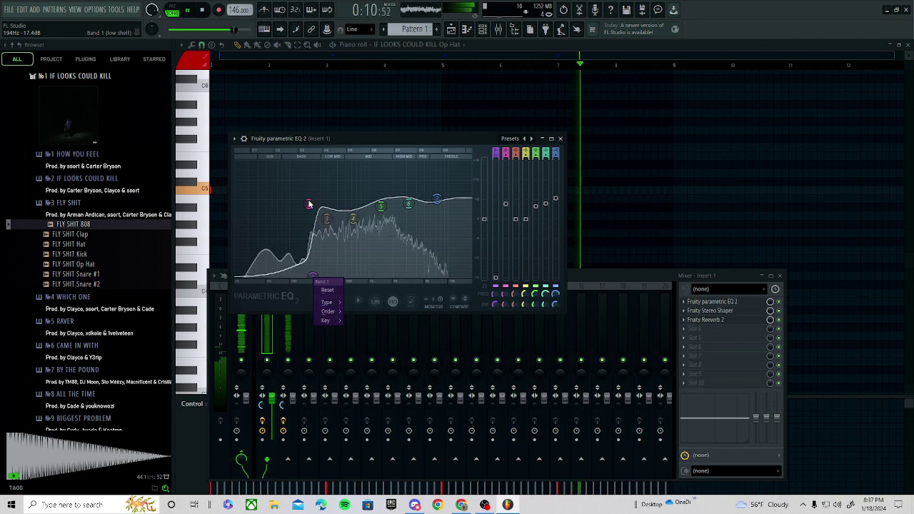
- Reshape Insert 1's EQ by moving bands 1 and 2 lower in frequency, raising bands 3 and 4, and lowering band 7 to about 4.3 dB
left_click(311, 204)
mouse_move(310, 204)
left_mouse_down()
mouse_move(310, 225)
mouse_move(302, 212)
left_mouse_up()
left_click_drag(313, 275, 295, 275)
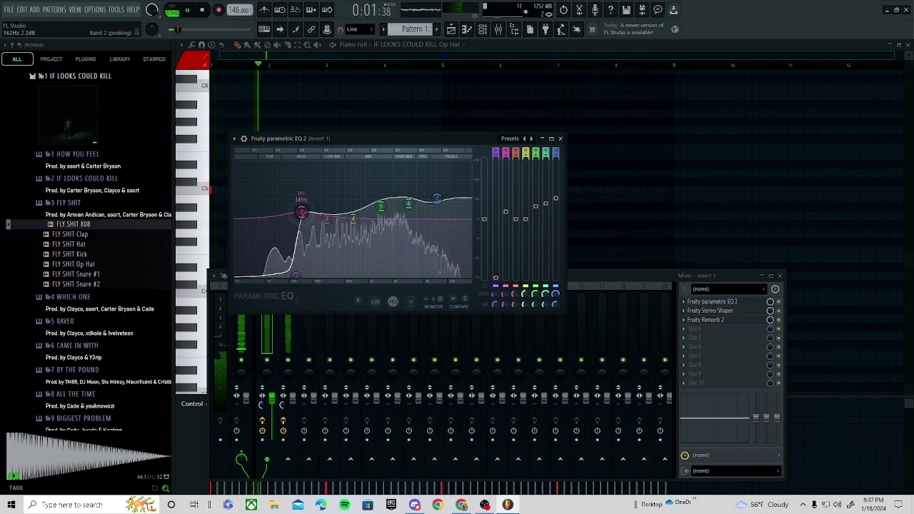
left_click_drag(353, 220, 357, 217)
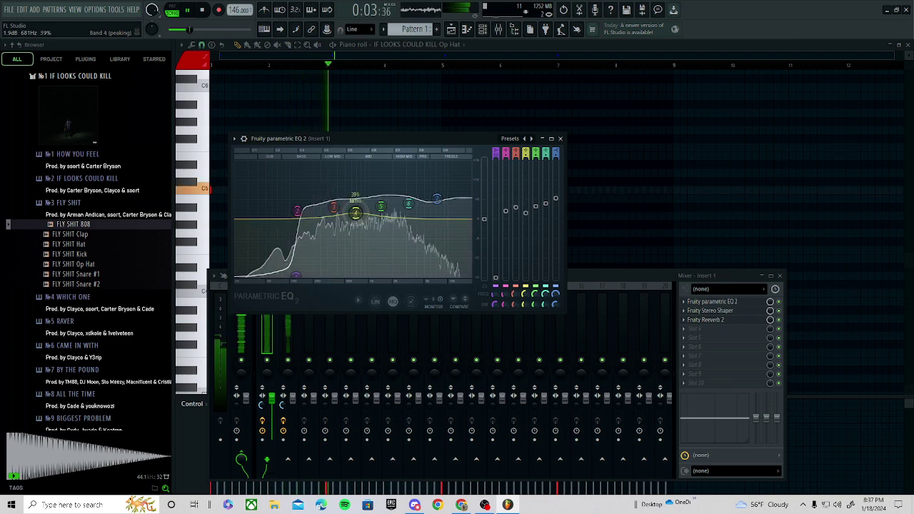
left_click_drag(438, 199, 438, 206)
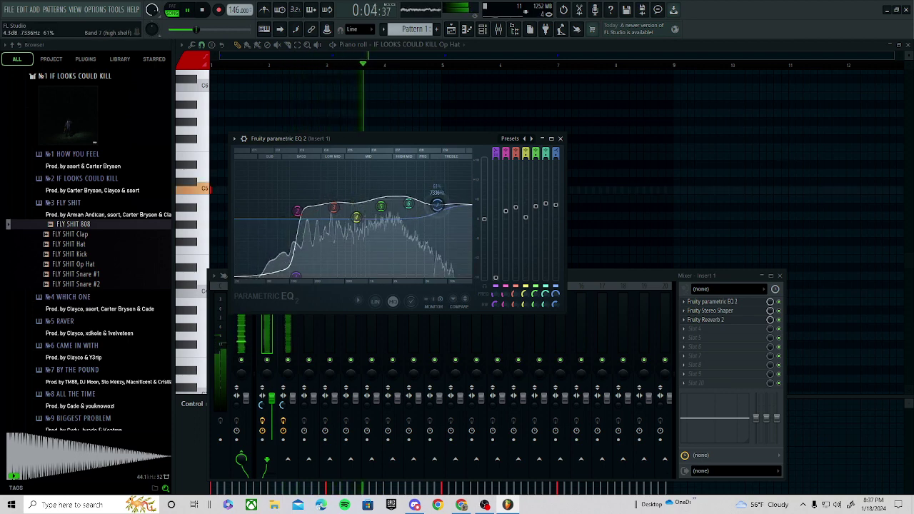
- Select mixer Insert 2, audition the IF LK ORIGINAL Snare and IF LOOKS COULD KILL Bass, and open the HOW YOU FEEL kit folder
left_click(289, 337)
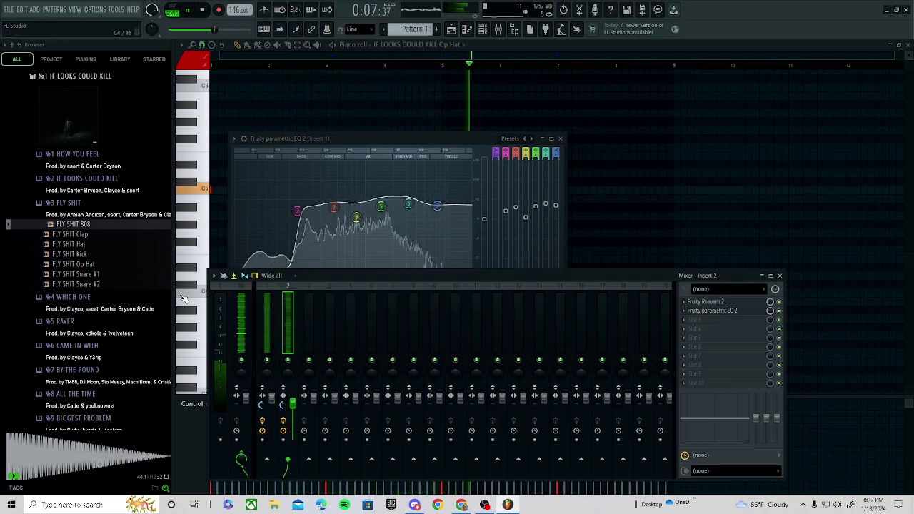
left_click(82, 178)
key("space")
left_click(88, 211)
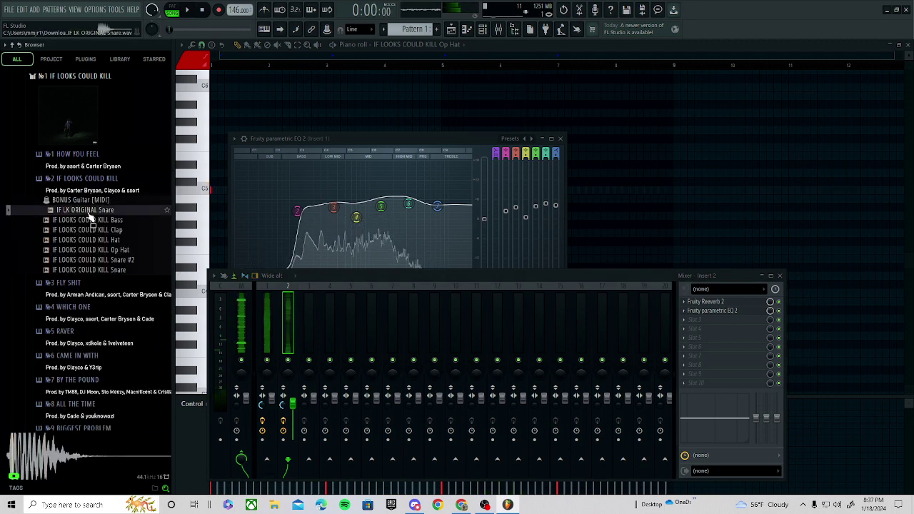
left_click(89, 221)
left_click(94, 179)
left_click(95, 155)
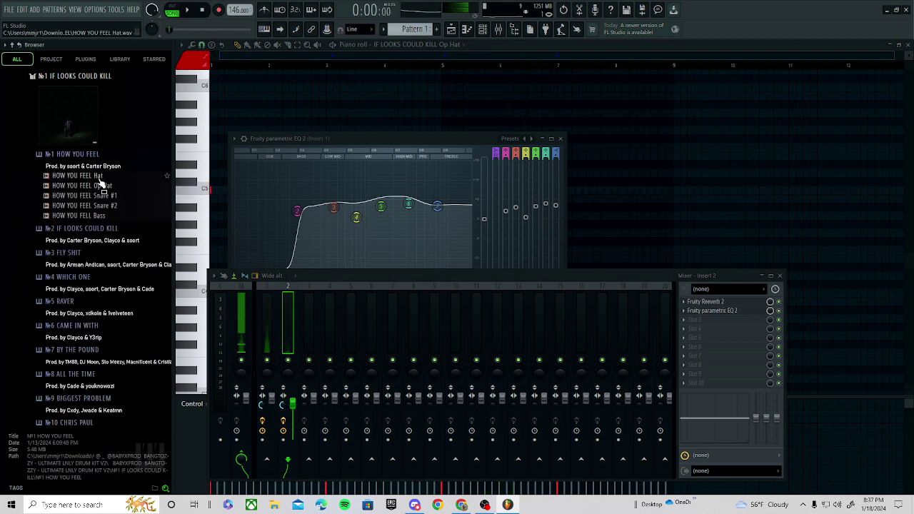
- Audition the HOW YOU FELL Bass sample and add it to the channel rack as a new channel
left_click(102, 215)
key("space")
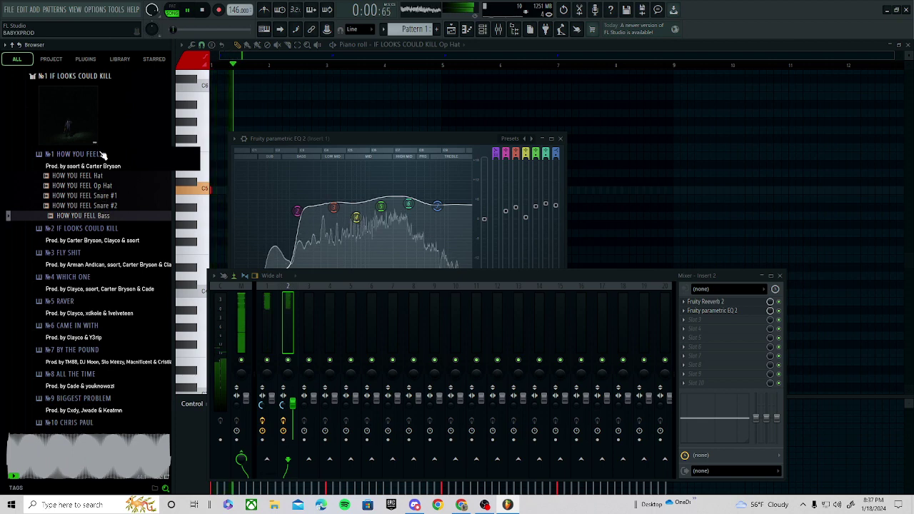
left_click(108, 164)
key("space")
left_click(105, 168)
left_click_drag(110, 216, 238, 270)
- Enable the volume envelope on the HOW YOU FELL Bass channel and open its empty piano roll
left_click_drag(258, 321, 260, 322)
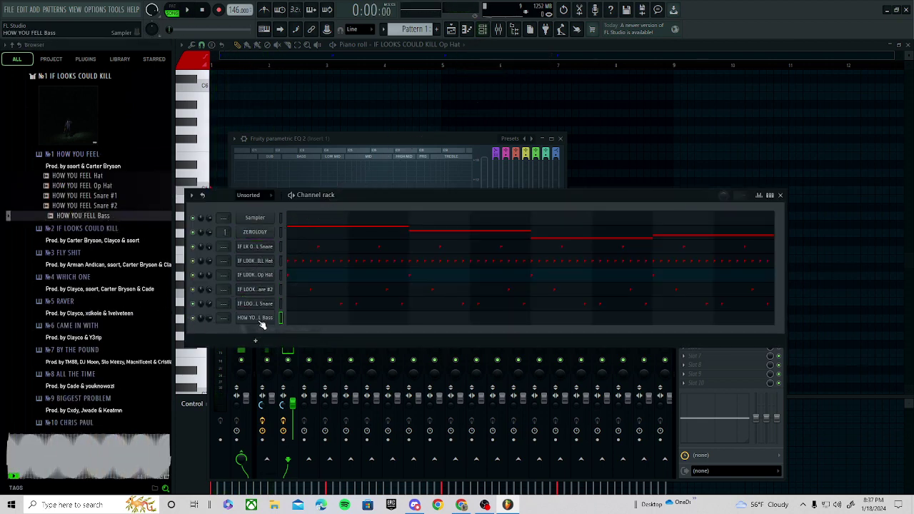
left_click(260, 321)
left_click(287, 181)
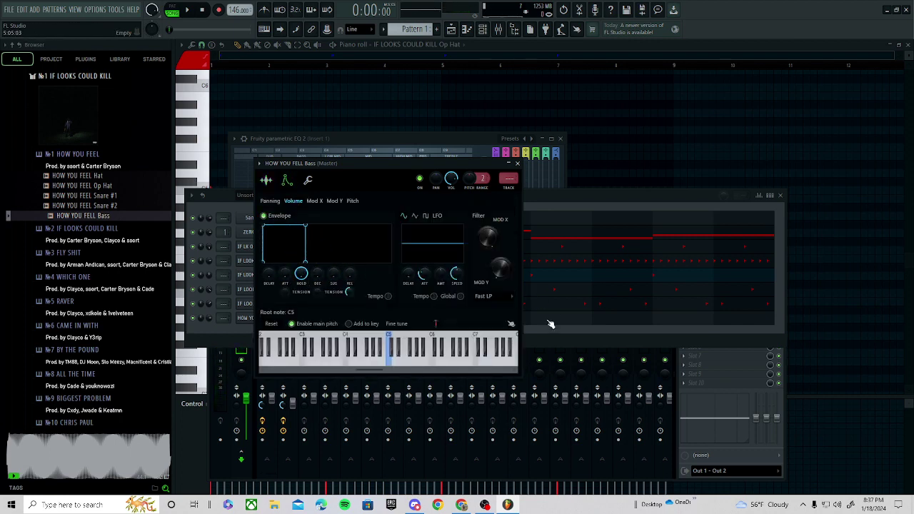
left_click(534, 320)
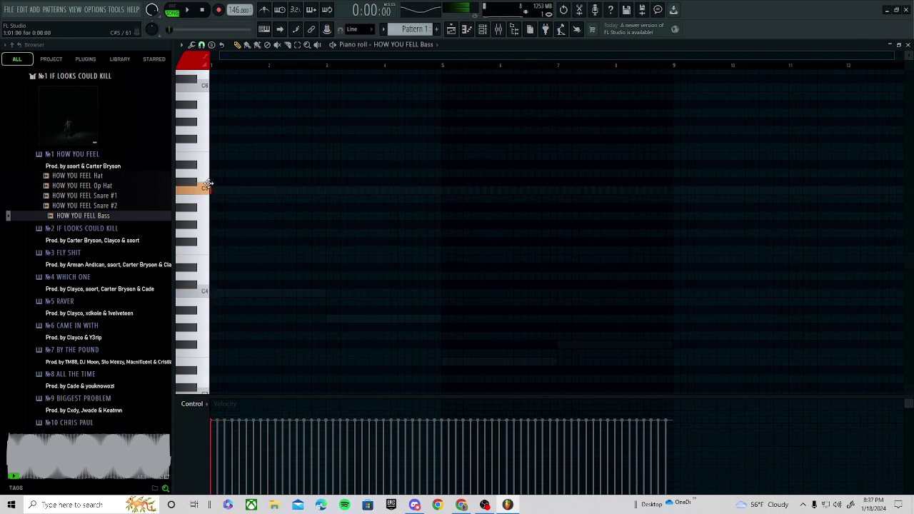
- Draw a C5 bass note from bar 1 up to a second note, A4, placed a quarter of the way into bar 2
left_click_drag(209, 184, 270, 192)
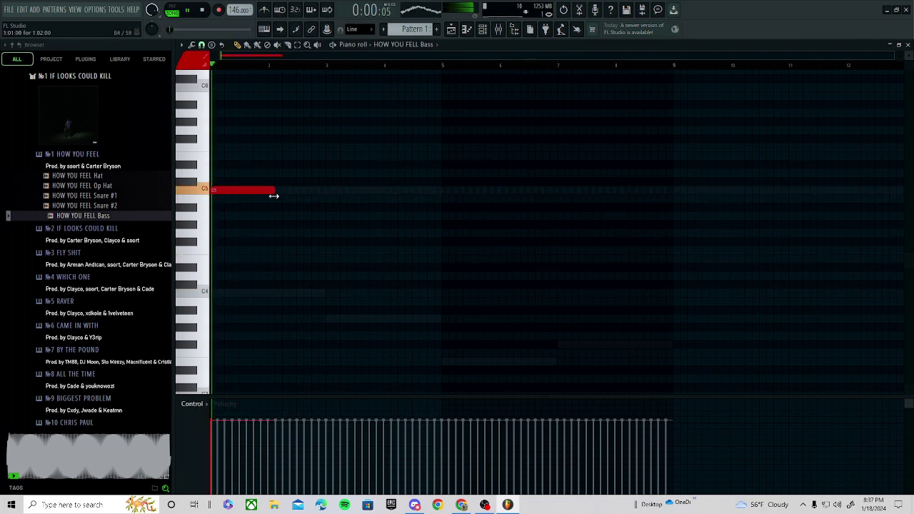
key("space")
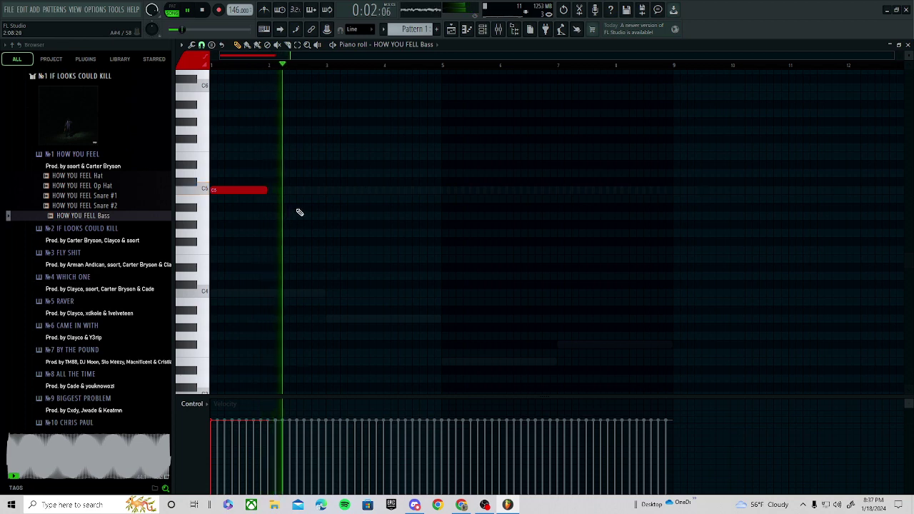
key("space")
key("space")
scroll(263, 200, "up", 1)
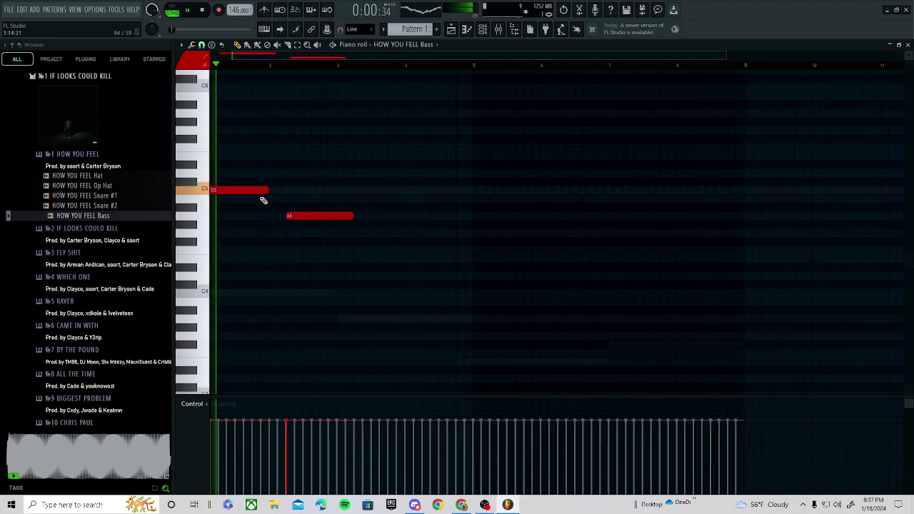
left_click_drag(270, 192, 288, 197)
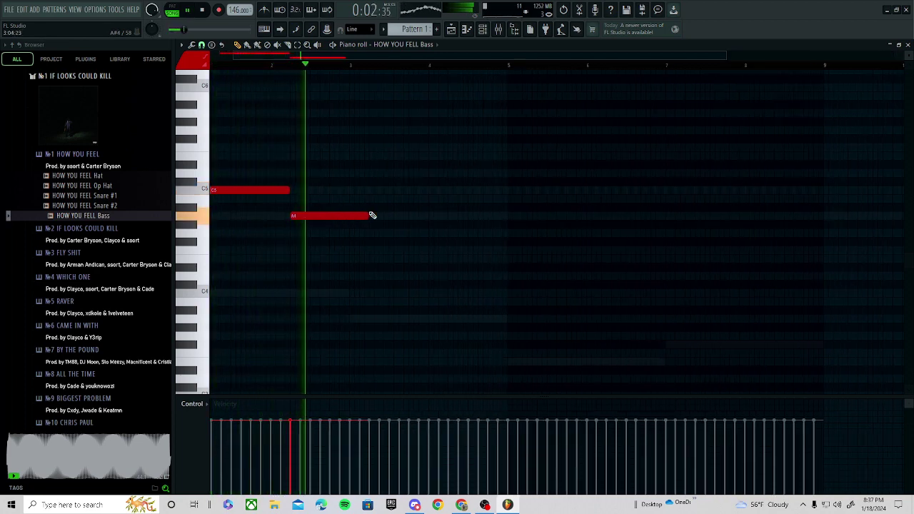
key("space")
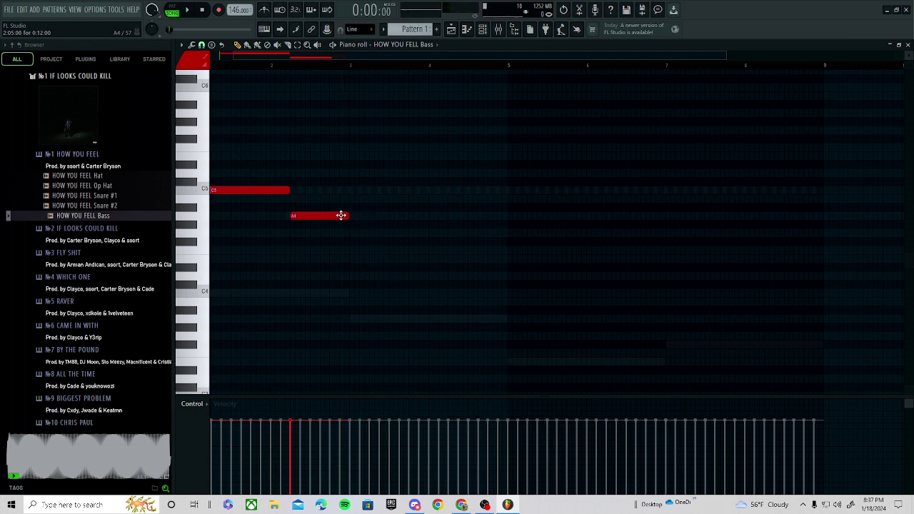
- Delete the A4 note in bar 2 and draw a 12-step note at the start of bar 3, pitched to A4
right_click(333, 207)
key("space")
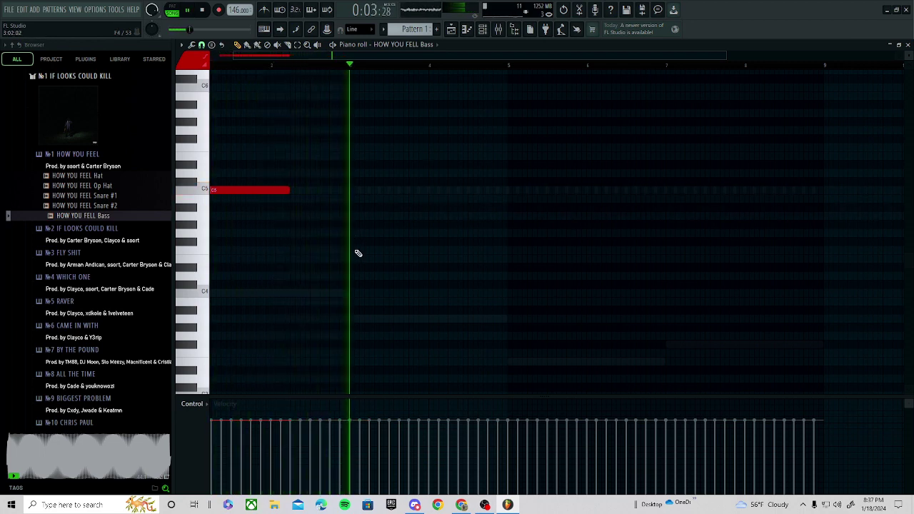
key("space")
left_click_drag(353, 253, 352, 215)
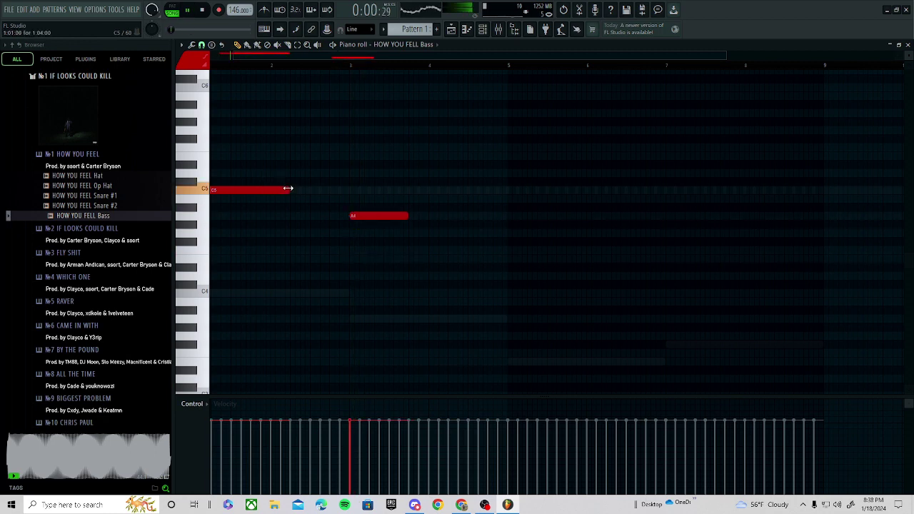
key("space")
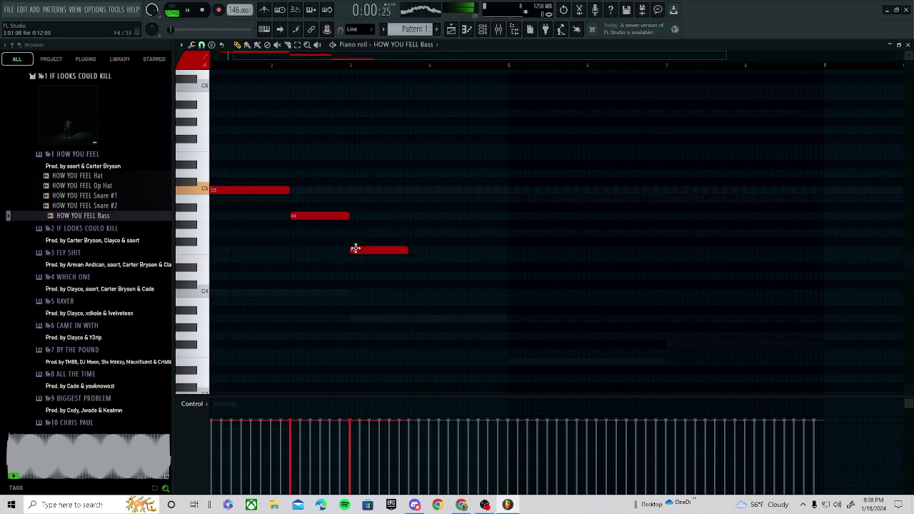
- Create two consecutive six-step E4 notes starting at bar 5, and move the A4 note to the start of bar 3
left_click_drag(408, 249, 379, 252)
left_click(384, 251)
key("space")
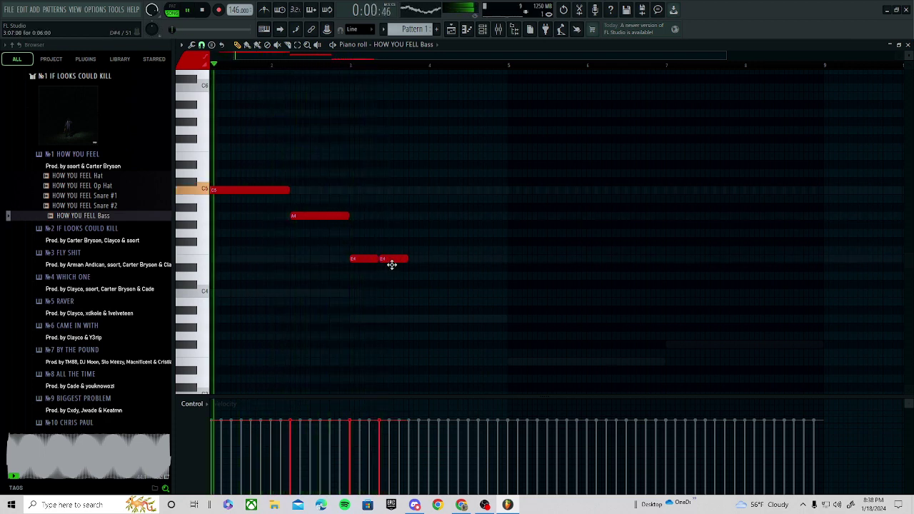
mouse_move(416, 253)
left_mouse_down()
mouse_move(358, 263)
mouse_move(525, 262)
mouse_move(468, 262)
left_mouse_up()
left_click_drag(368, 227, 376, 217)
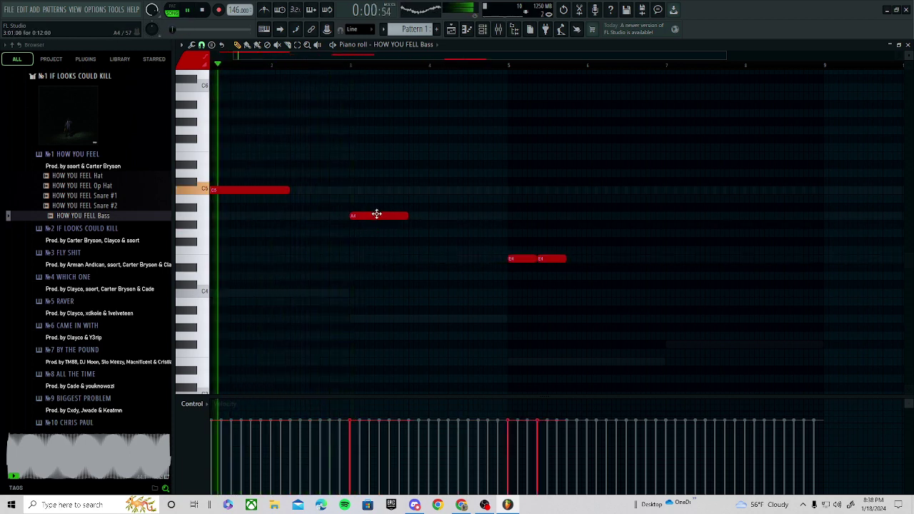
- Add a second C5 note that runs from the end of the first one to bar 3
left_click(298, 191)
left_click(326, 198)
key("space")
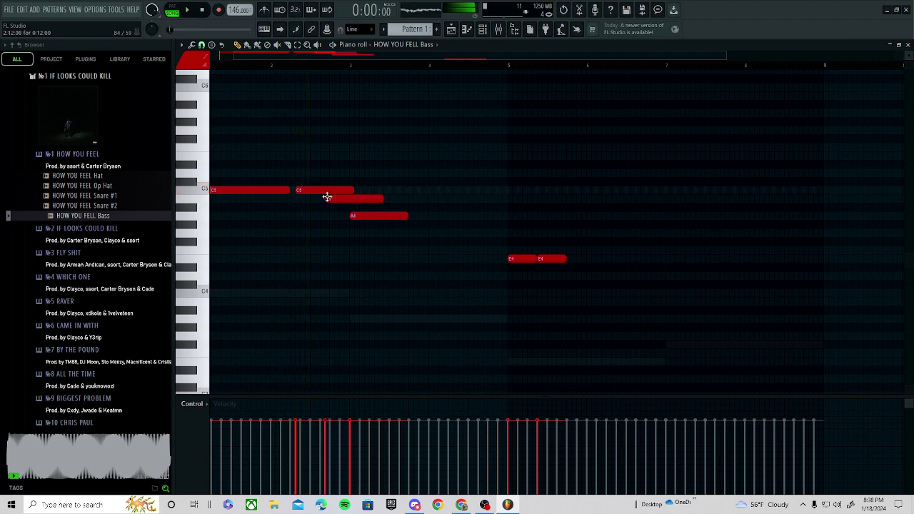
left_click_drag(337, 189, 332, 190)
key("space")
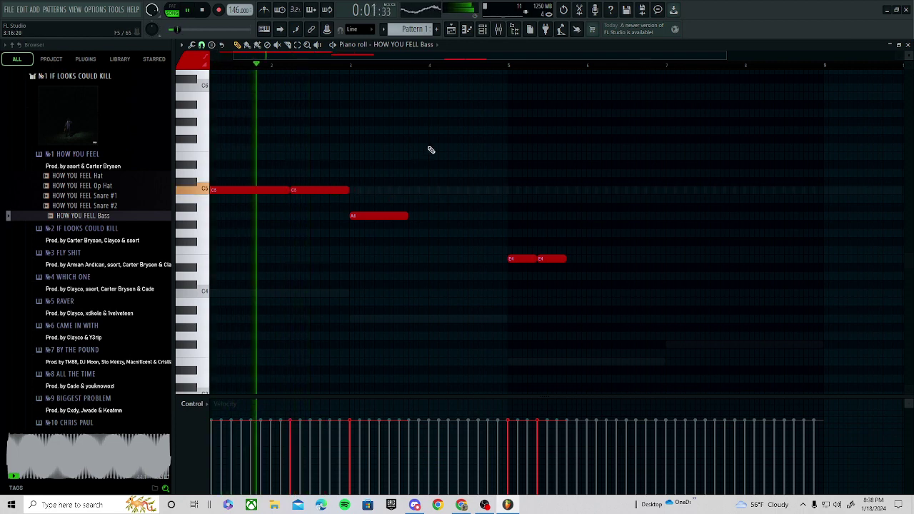
- Fill bars 3 and 4 with five back-to-back A4 bass notes, starting with two six-step notes
left_click_drag(405, 215, 379, 216)
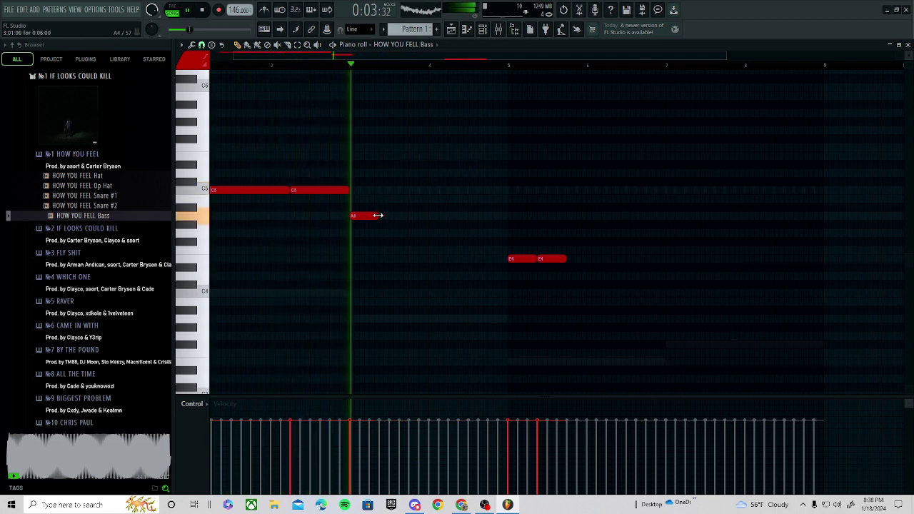
left_click(389, 216)
key("space")
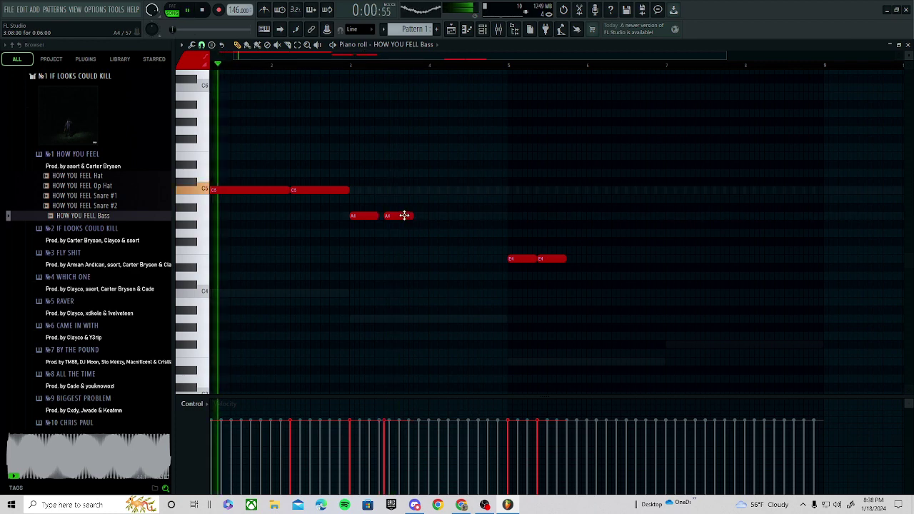
key("space")
left_click_drag(405, 215, 447, 216)
left_click(418, 216)
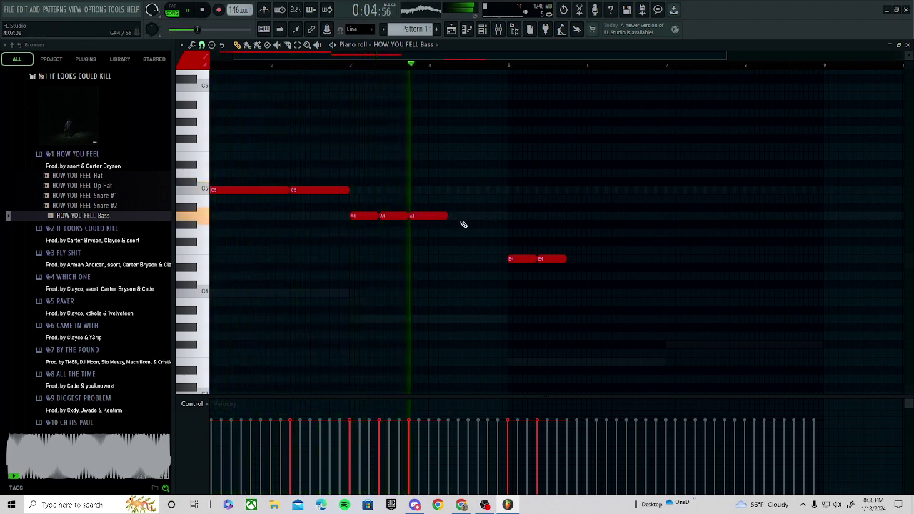
left_click(454, 216)
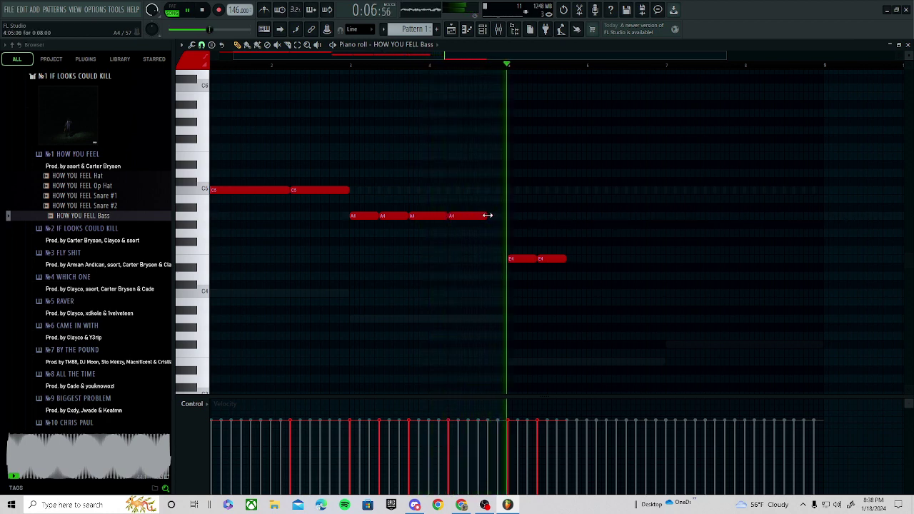
left_click_drag(488, 216, 507, 216)
key("space")
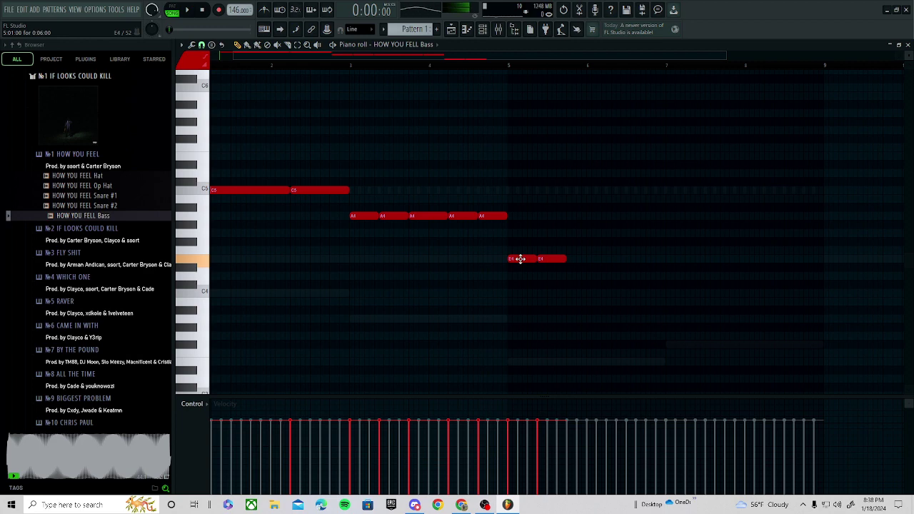
- Route the bass to mixer Insert 3, load Fruity Parametric EQ 2, and boost band 1 to about 7.2 dB near 112 Hz
left_click(483, 28)
key("space")
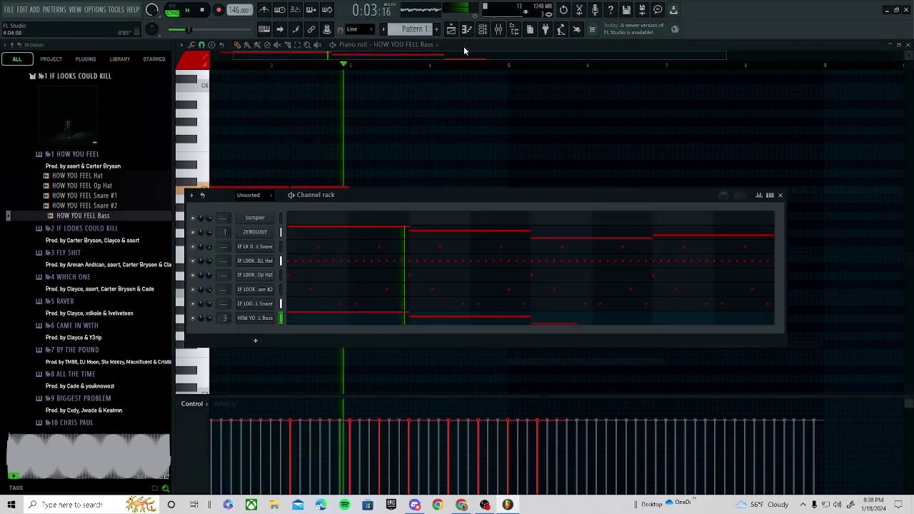
left_click(500, 30)
key("space")
left_click(691, 301)
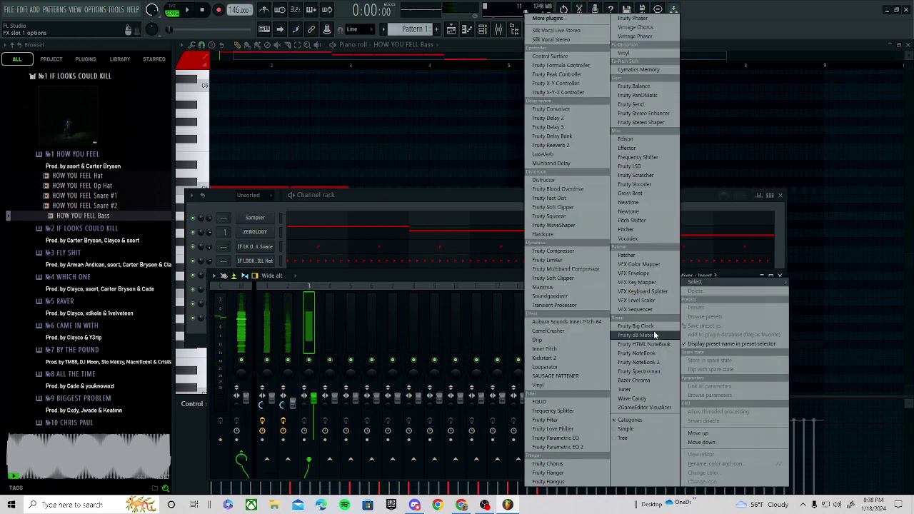
left_click(575, 445)
key("space")
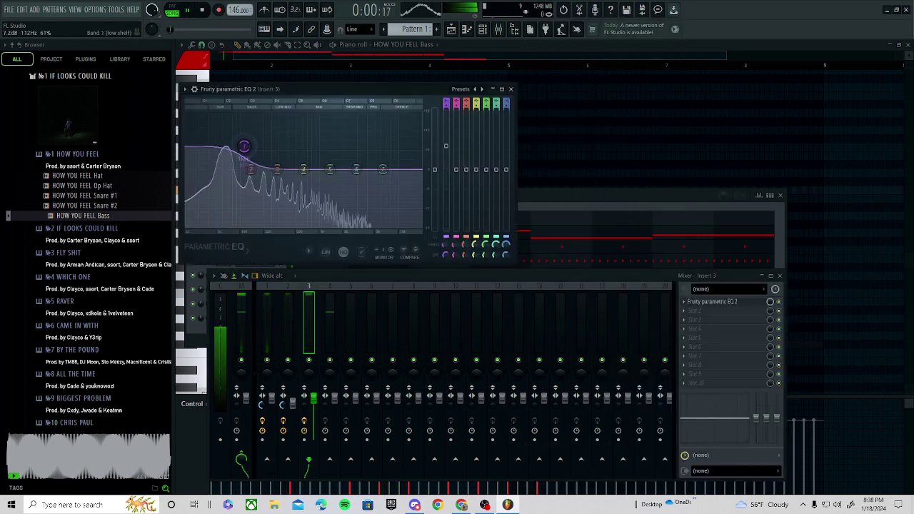
left_click_drag(241, 148, 244, 144)
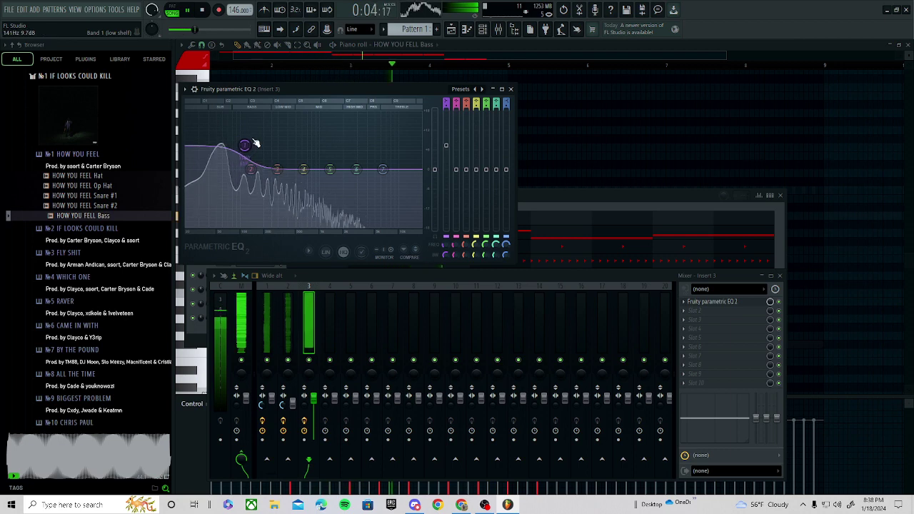
- Replace the bass channel's sample with IF LOOKS COULD KILL Bass and play it through the Insert 3 EQ
left_click(107, 228)
key("space")
left_click(117, 271)
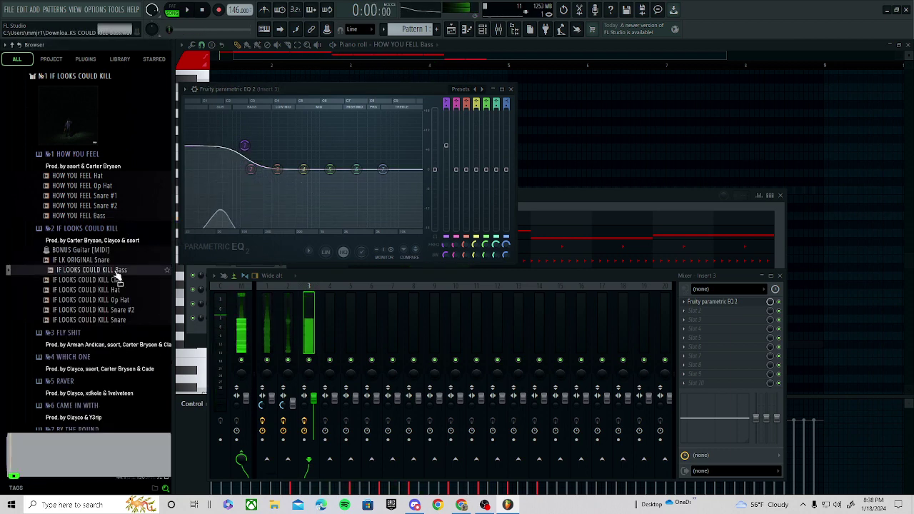
left_click(569, 203)
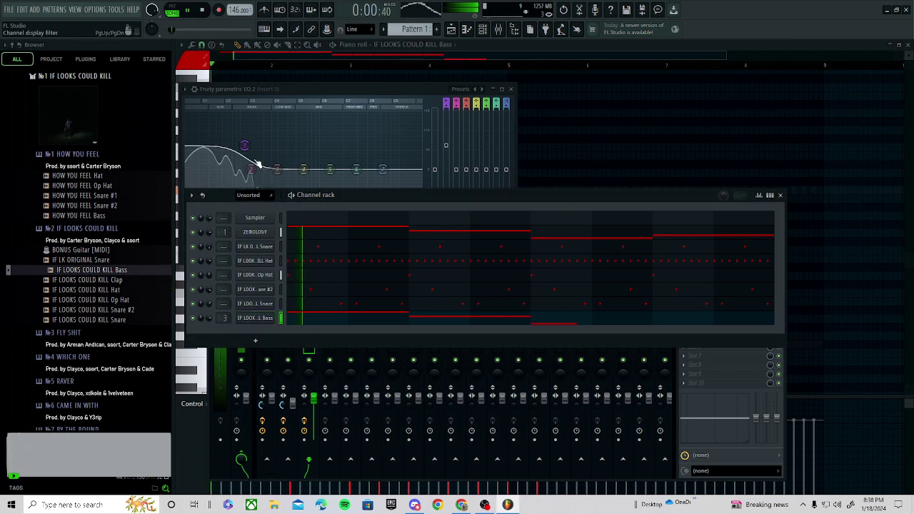
left_click(257, 163)
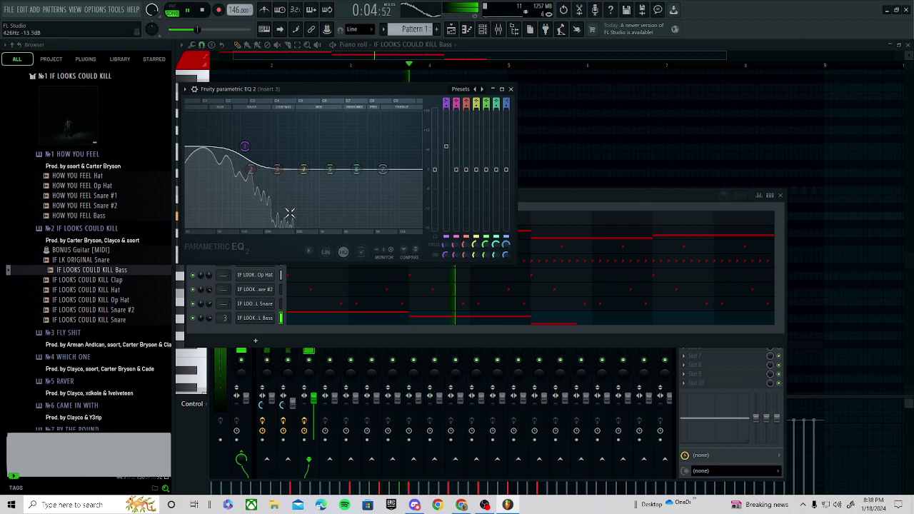
- Examine the IF LOOKS COULD KILL Bass sample's envelope and time-stretching settings, and return to the Insert 3 EQ
left_click(270, 323)
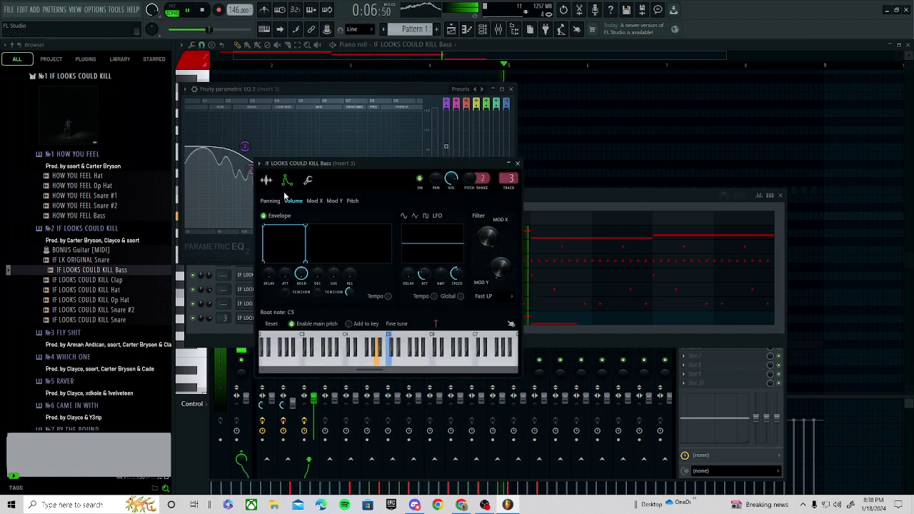
left_click(265, 180)
key("space")
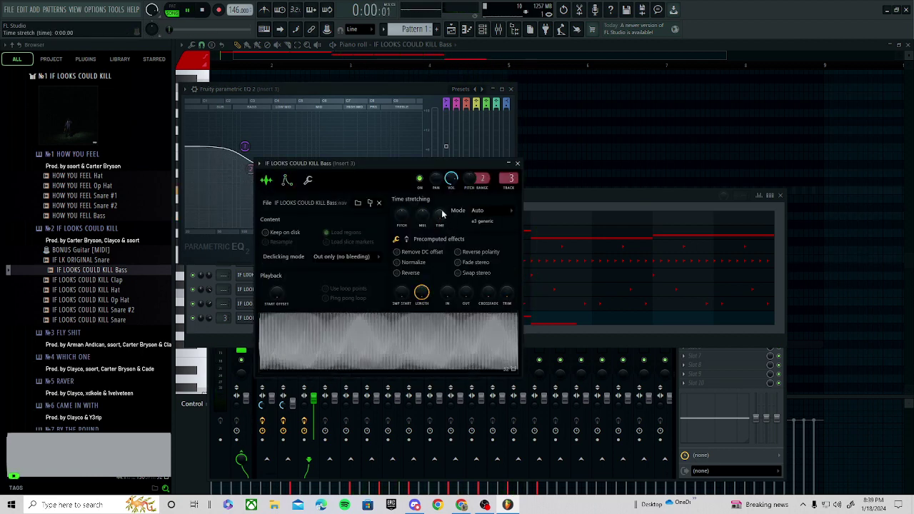
left_click(243, 148)
- Load Fruity Compressor in the first effect slot of the Master mixer track
left_click(242, 359)
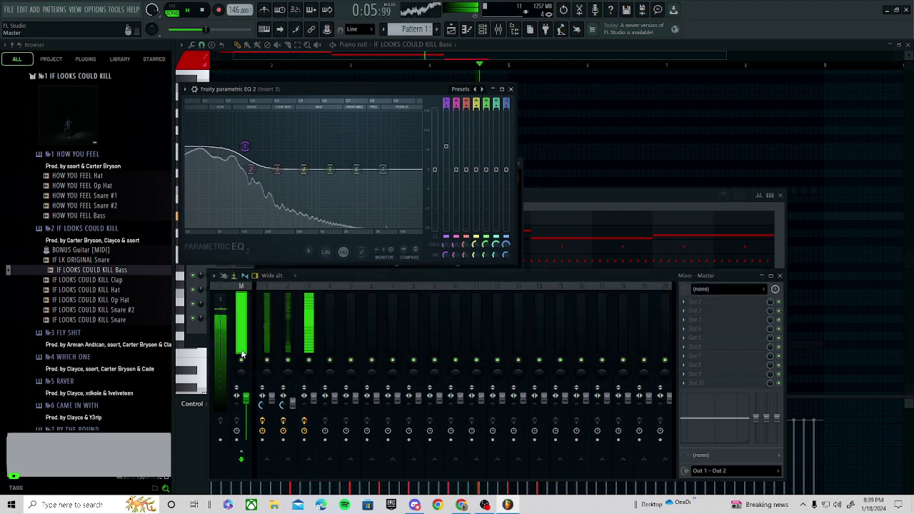
left_click(721, 325)
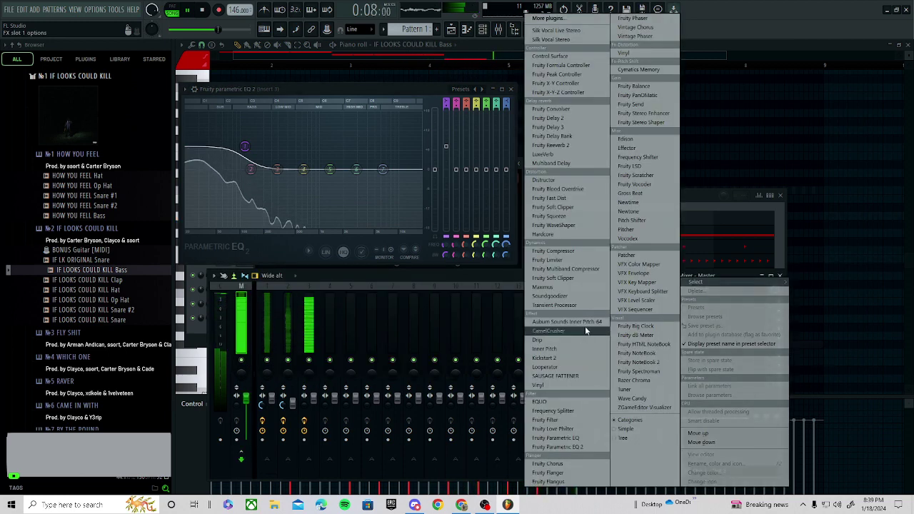
left_click(568, 251)
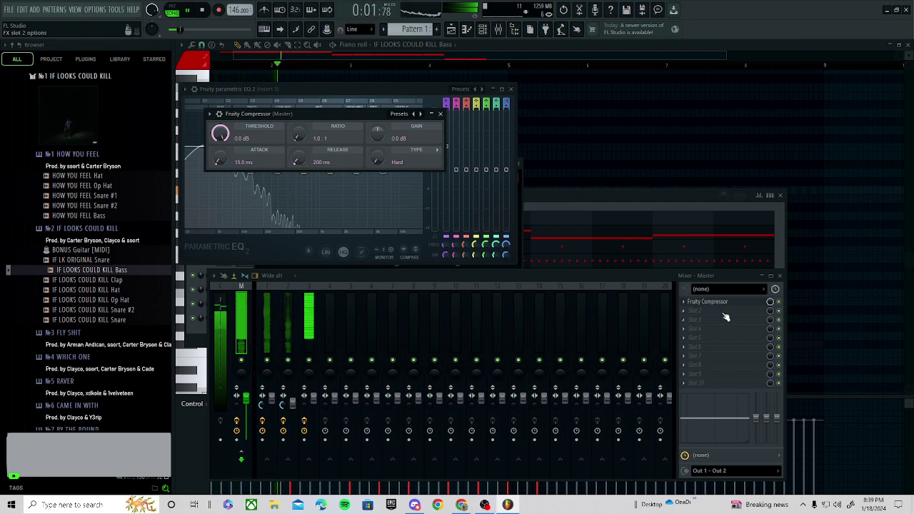
- Open the IF LOOKS COULD KILL Bass piano roll, shorten the last A4 note, and add short A5 and B5 notes at the end of bar 4
left_click(653, 229)
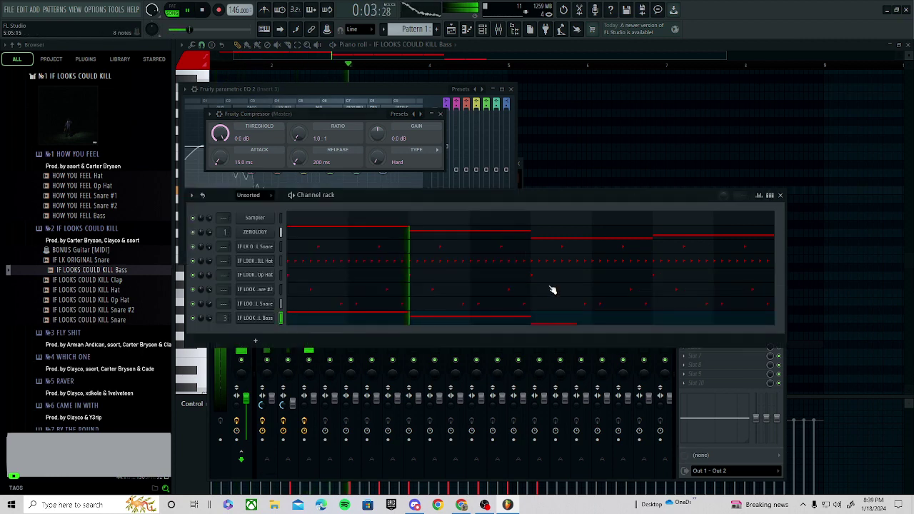
left_click(507, 322)
key("F7")
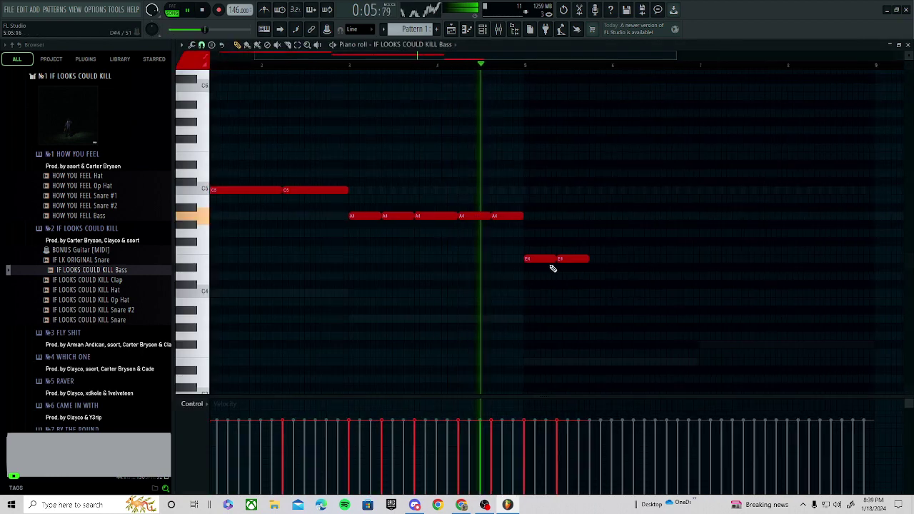
key("space")
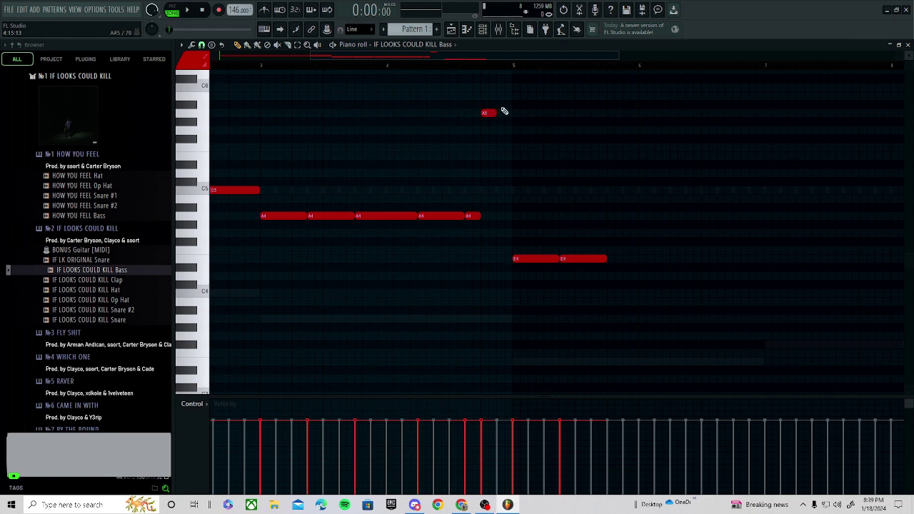
scroll(504, 111, "up", 2)
left_click(504, 106)
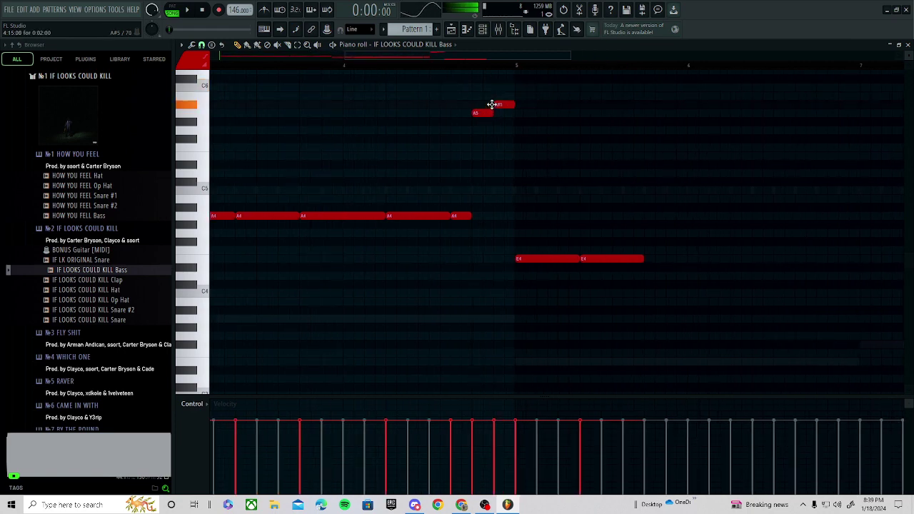
key("space")
scroll(538, 124, "down", 4)
left_click(536, 130)
right_click(536, 130)
scroll(525, 164, "up", 4)
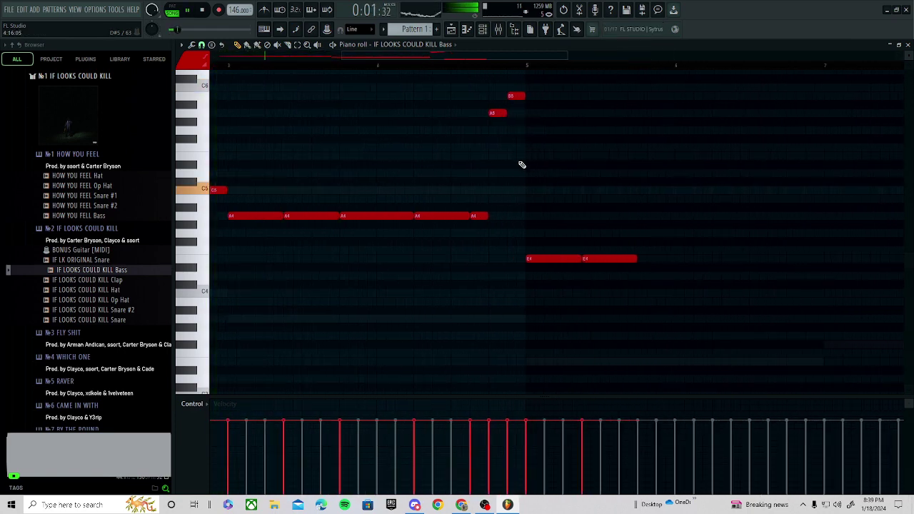
left_click(523, 166)
right_click(523, 165)
right_click(538, 146)
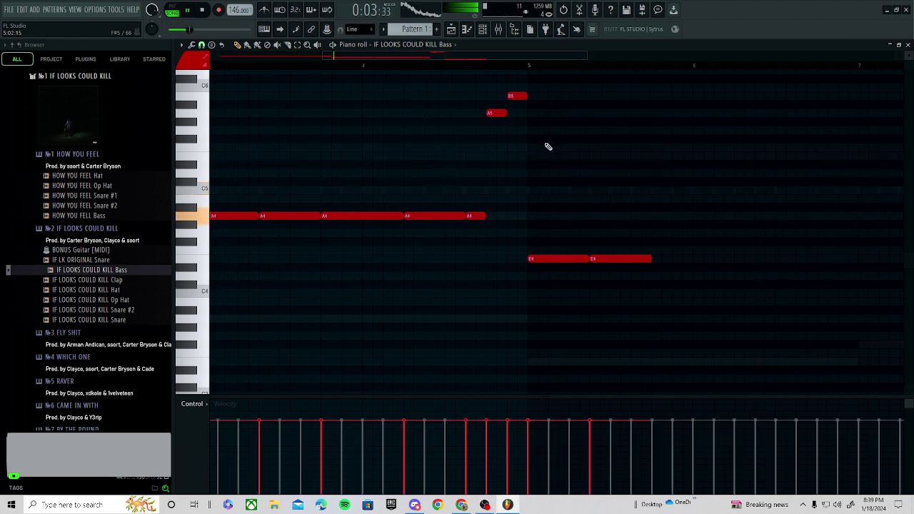
- Replace the short A4 bass note in bar 4 with a short C5 leading into the A5 and B5
scroll(547, 145, "down", 2)
left_click_drag(543, 82, 475, 131)
key("space")
scroll(529, 133, "up", 2)
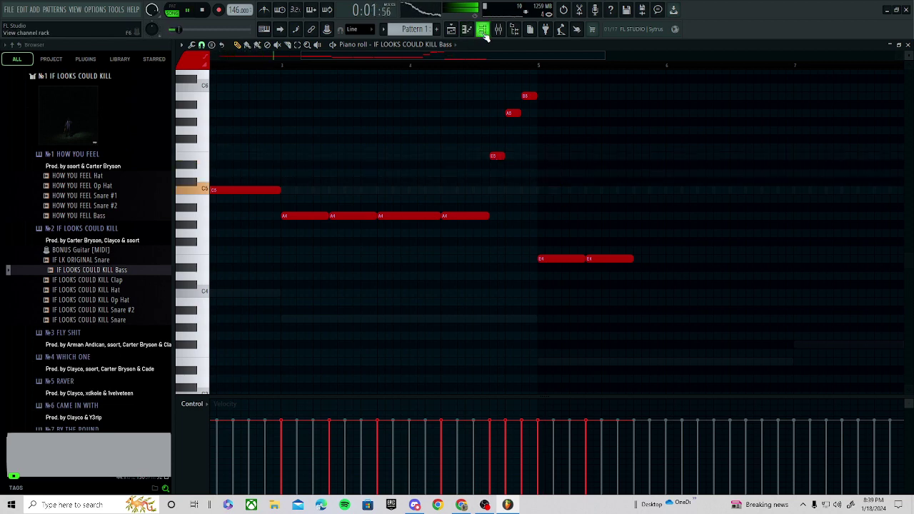
left_click_drag(494, 169, 496, 190)
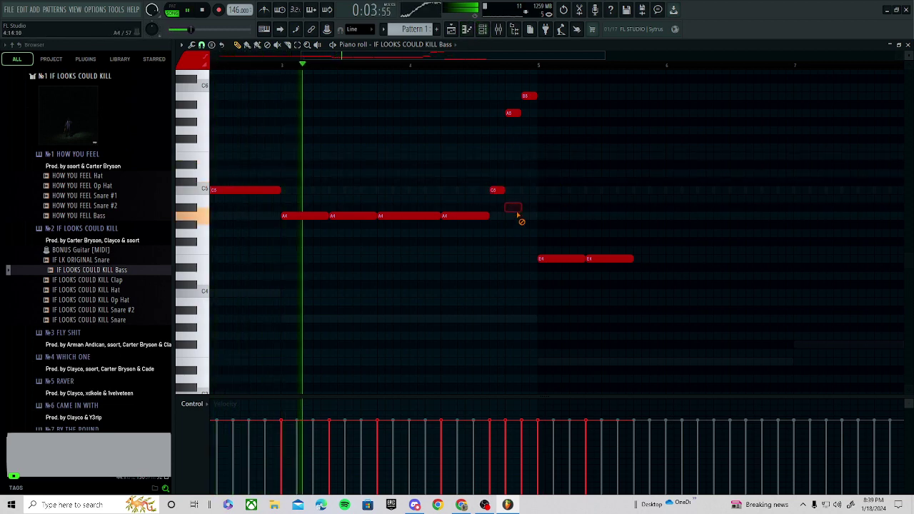
right_click(527, 208)
left_click_drag(548, 198, 577, 174)
right_click(585, 175)
left_click(490, 135)
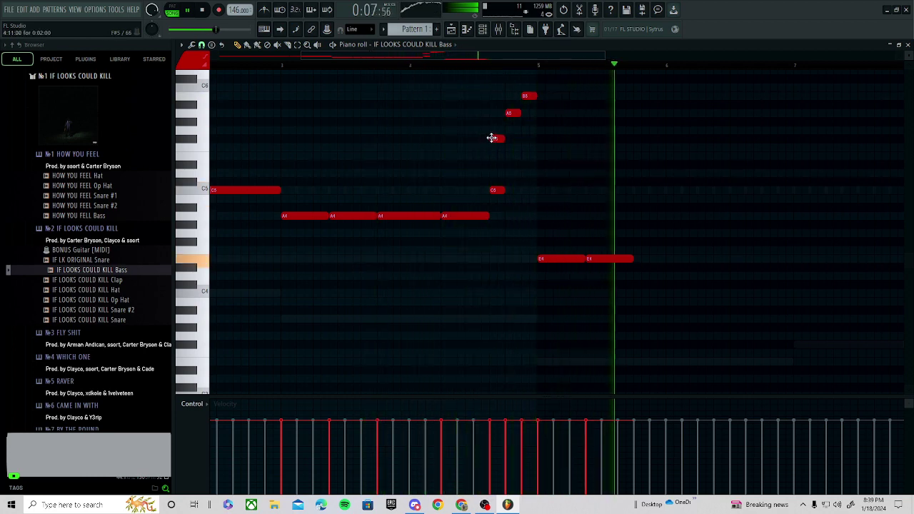
right_click(491, 138)
key("space")
- Raise the two E4 bass notes from bar 5 by an octave to E5 and add a longer E5 note after them
left_click_drag(649, 241, 564, 279)
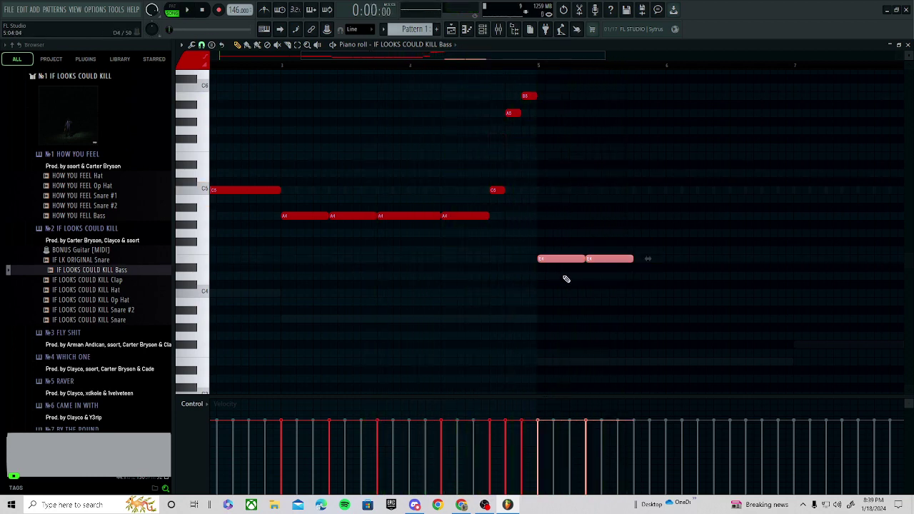
key("ctrl+Up")
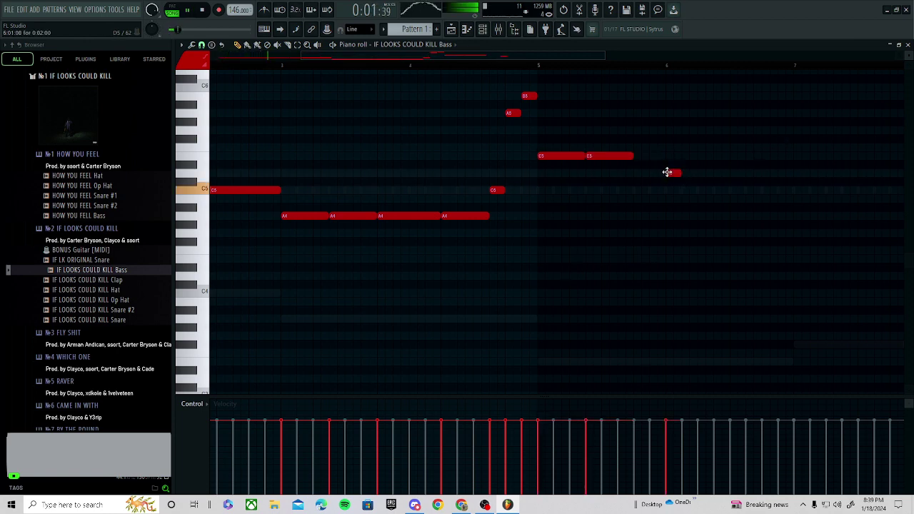
key("space")
left_click_drag(633, 157, 698, 156)
- Fill the rest of bar 6 with two E4 bass notes and place an A5 note at the start of bar 7
left_click_drag(710, 242, 732, 274)
key("ctrl+b")
scroll(703, 284, "down", 2)
key("ctrl+b")
scroll(772, 283, "up", 2)
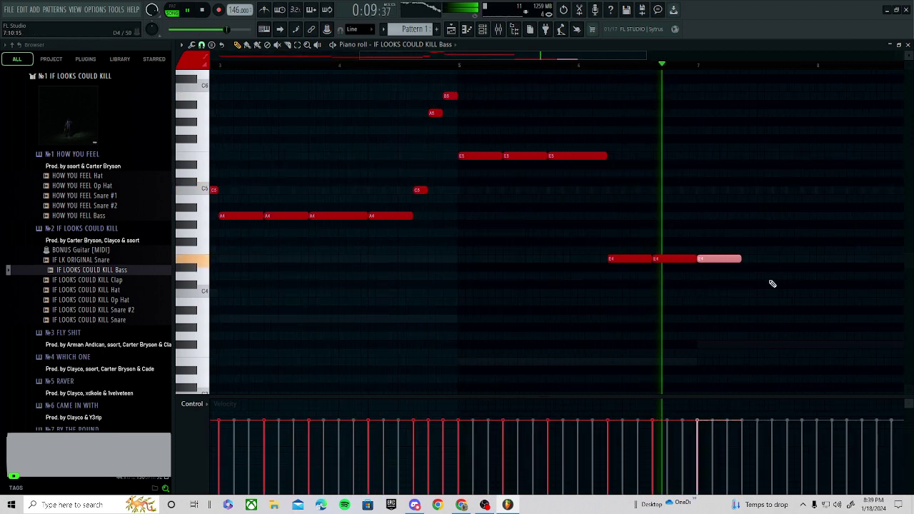
key("space")
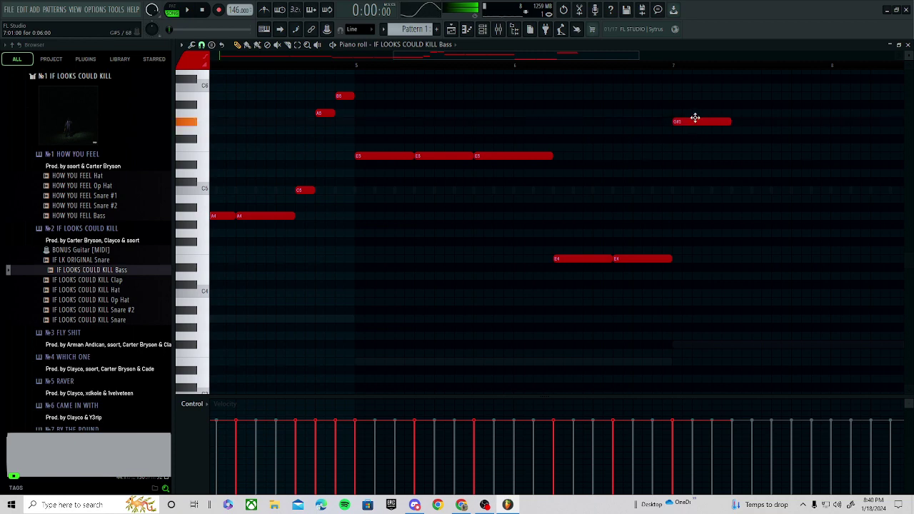
key("ctrl+b")
scroll(641, 141, "down", 4)
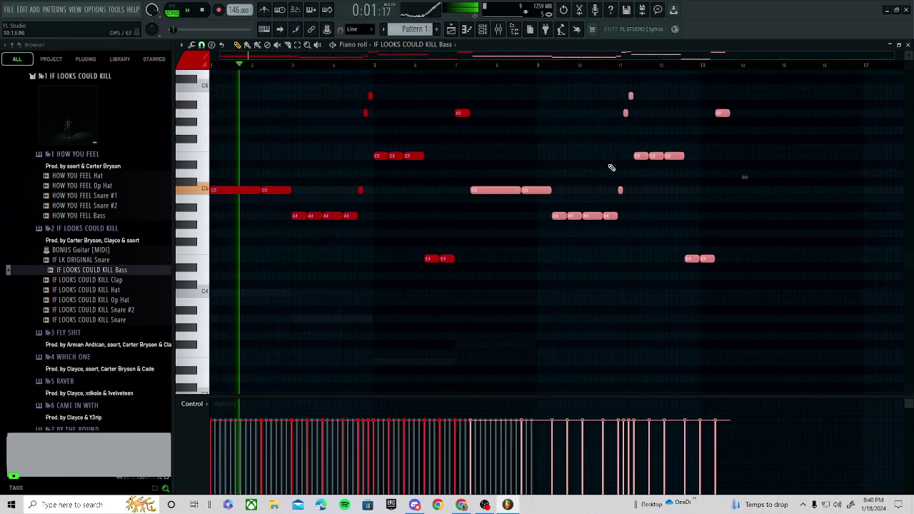
key("ctrl+z")
- Fill bars 7 and 8 of the bass line with five consecutive A5 notes, making the third one longer
scroll(572, 147, "up", 5, "ctrl")
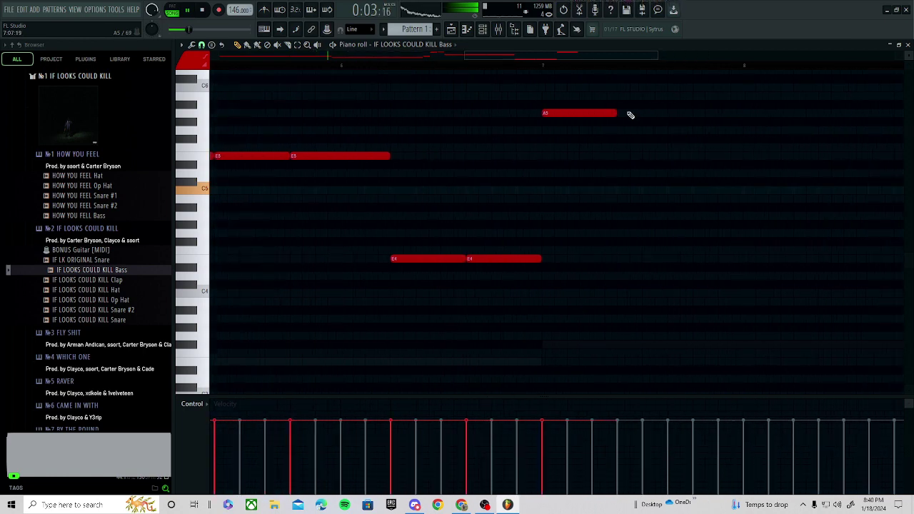
scroll(640, 134, "down", 3)
scroll(666, 123, "down", 1)
left_click(655, 114)
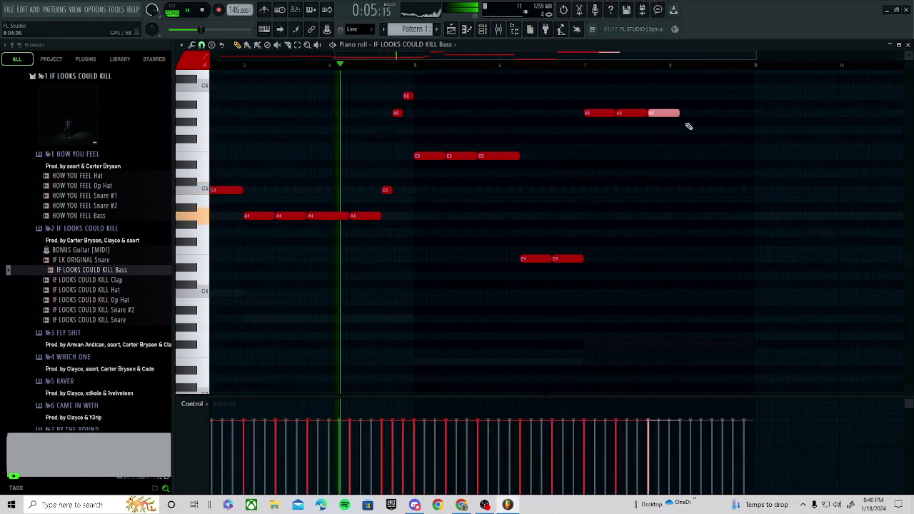
scroll(687, 125, "up", 1)
left_click_drag(678, 113, 662, 215)
left_click(618, 113)
left_click(696, 114)
right_click(662, 215)
left_click(704, 148)
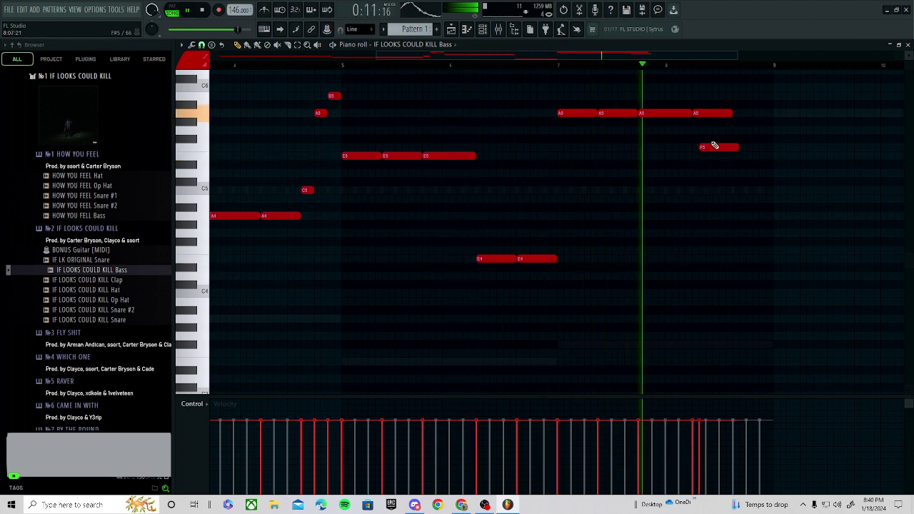
right_click(715, 146)
left_click(735, 113)
scroll(558, 160, "down", 2)
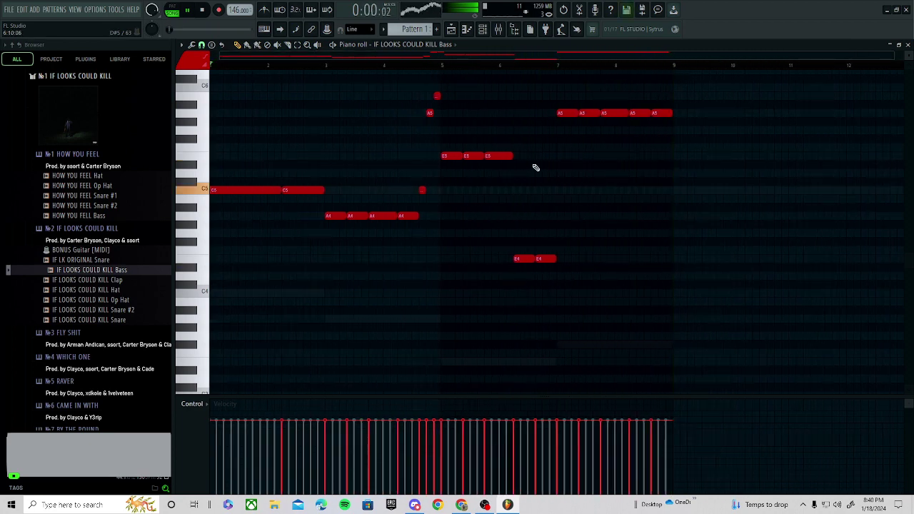
- Review Pattern 1 and the UBH synth clip in the playlist, and return to the bass piano roll
left_click(452, 30)
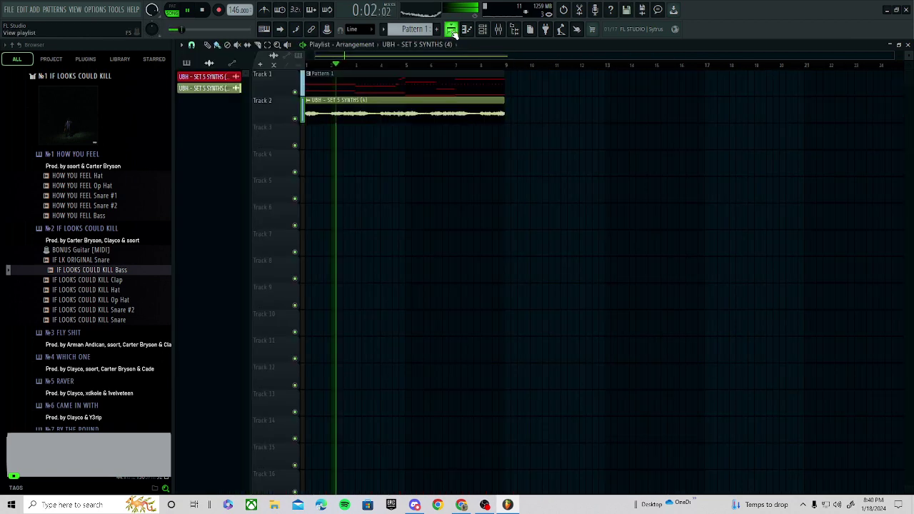
left_click(483, 30)
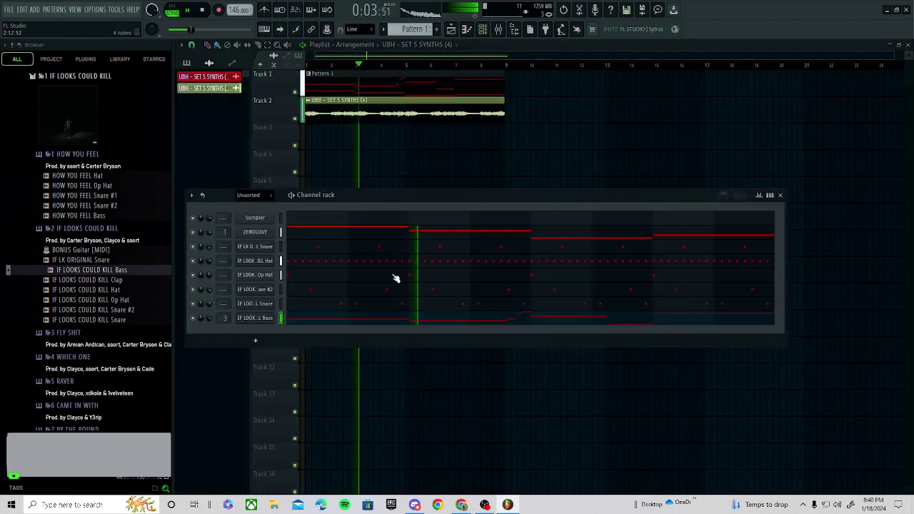
left_click(364, 321)
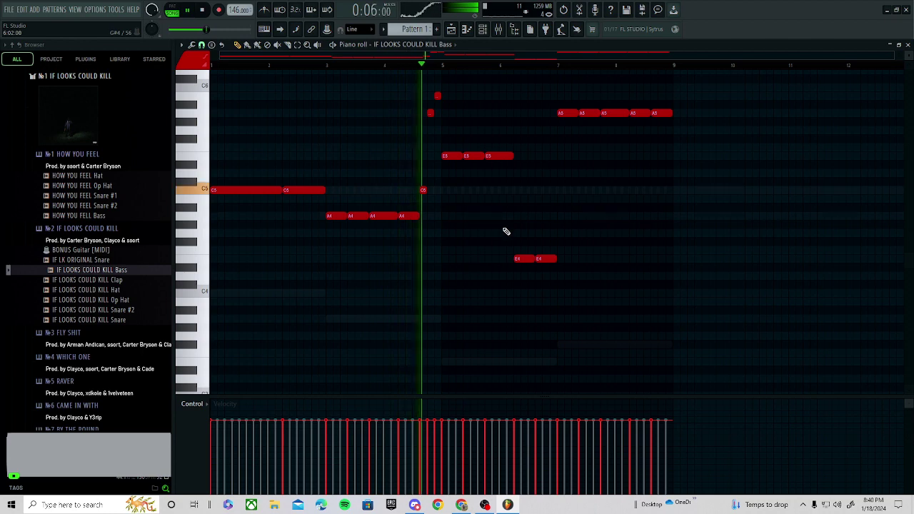
- Raise the last two ZENOLOGY notes, E3 and F#3, by an octave to E4 and F#4, and save the project
left_click(483, 29)
left_click(336, 234)
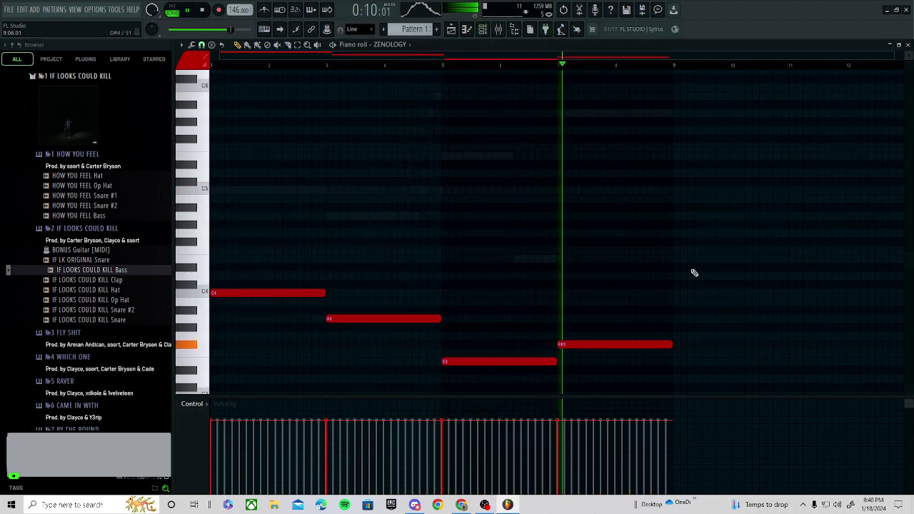
left_click_drag(690, 264, 465, 396)
key("ctrl+Up")
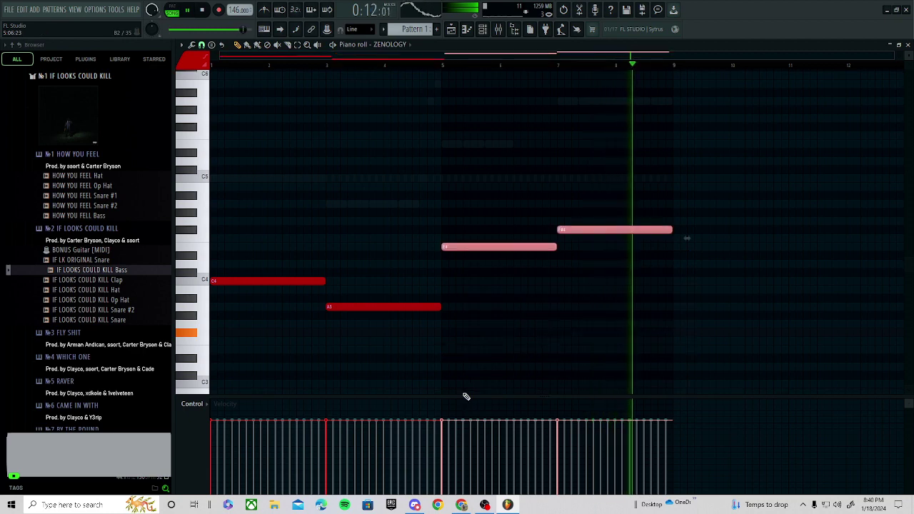
key("ctrl+s")
key("space")
left_click(375, 306)
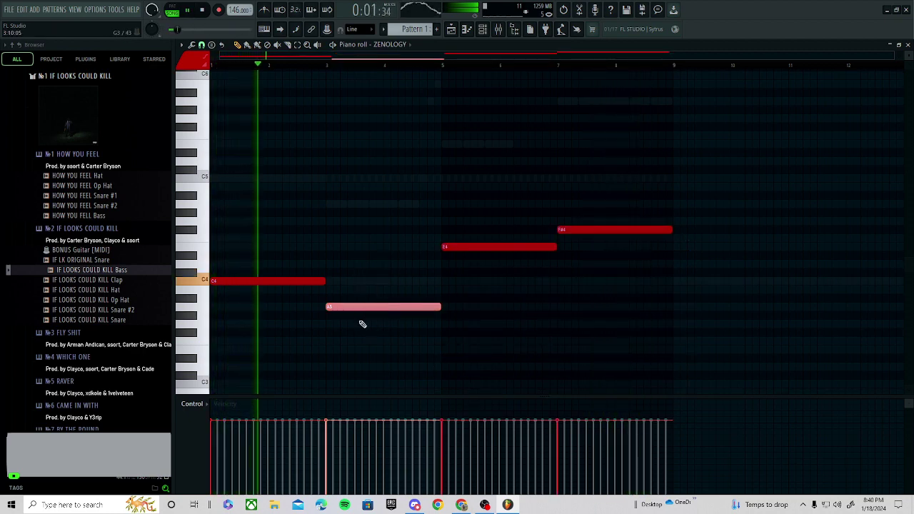
left_click(493, 323)
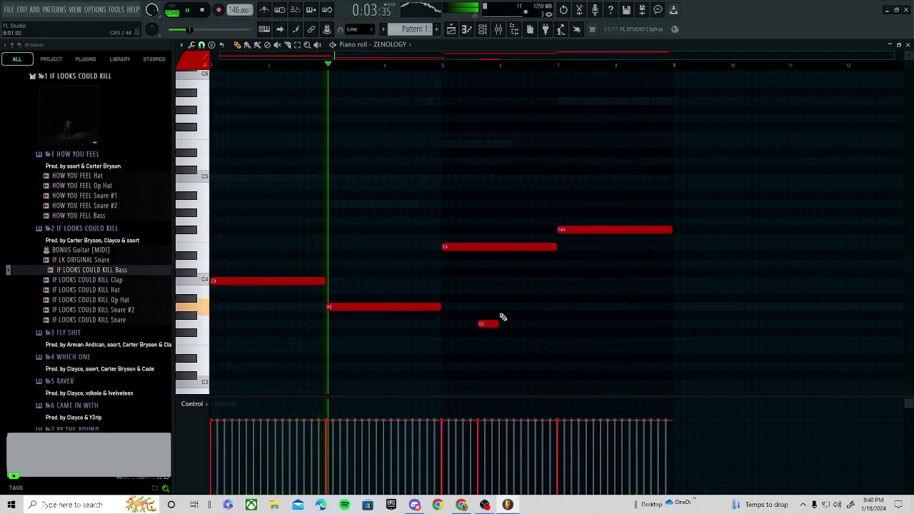
left_click_drag(481, 321, 568, 282)
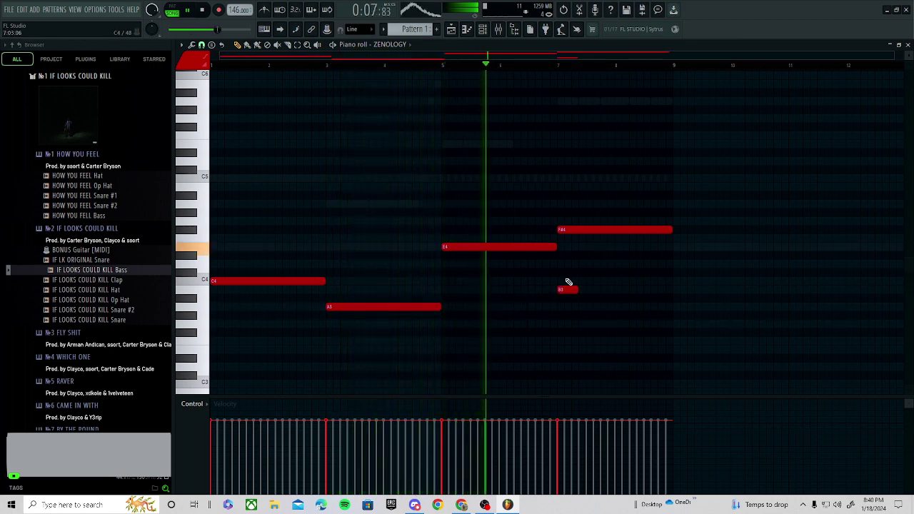
- Audition ZENOLOGY's distorted guitar tones, including Digi Dist Gtr and Dist Gtr 1, and load 0130: Dist Gtr 2 from PRST_E XV Collection
left_click(488, 28)
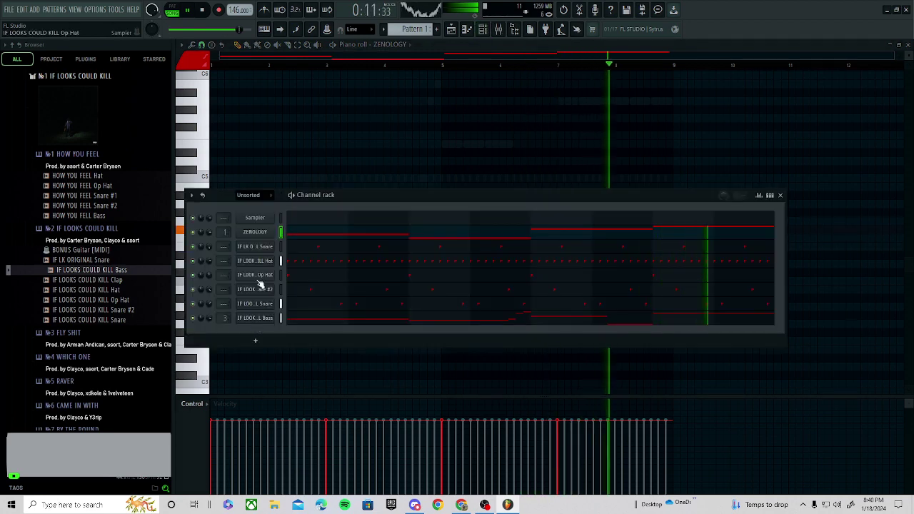
left_click(262, 237)
left_click(322, 208)
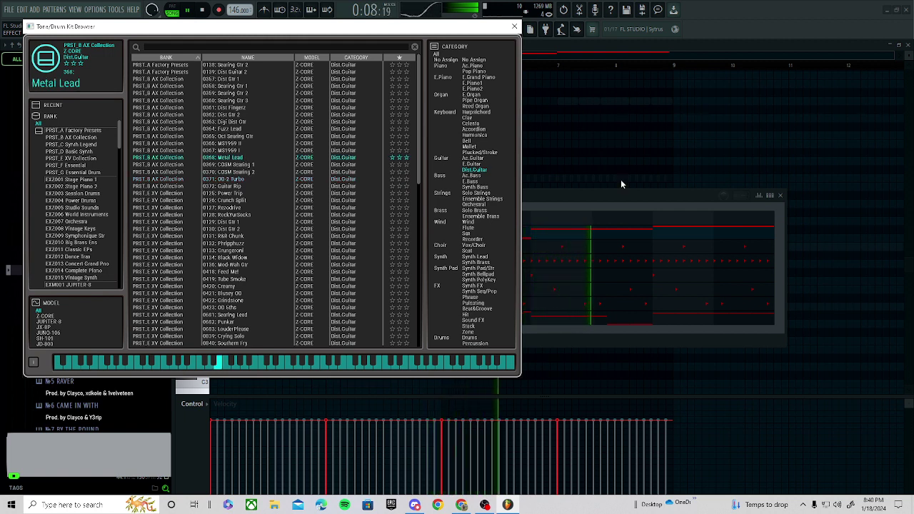
left_click(241, 122)
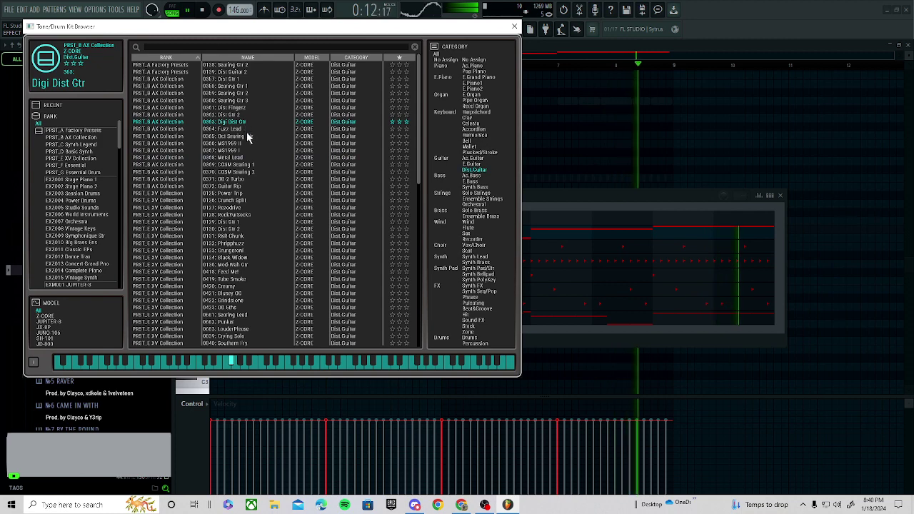
key("space")
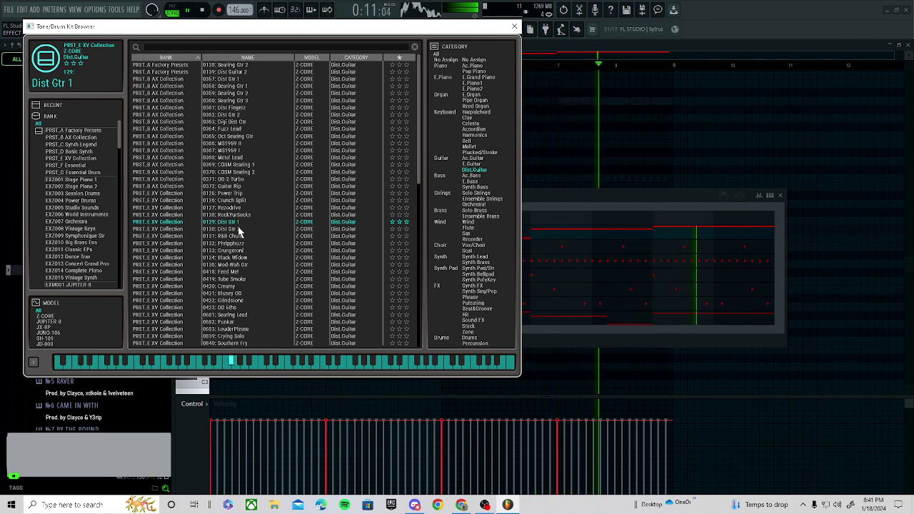
left_click(229, 229)
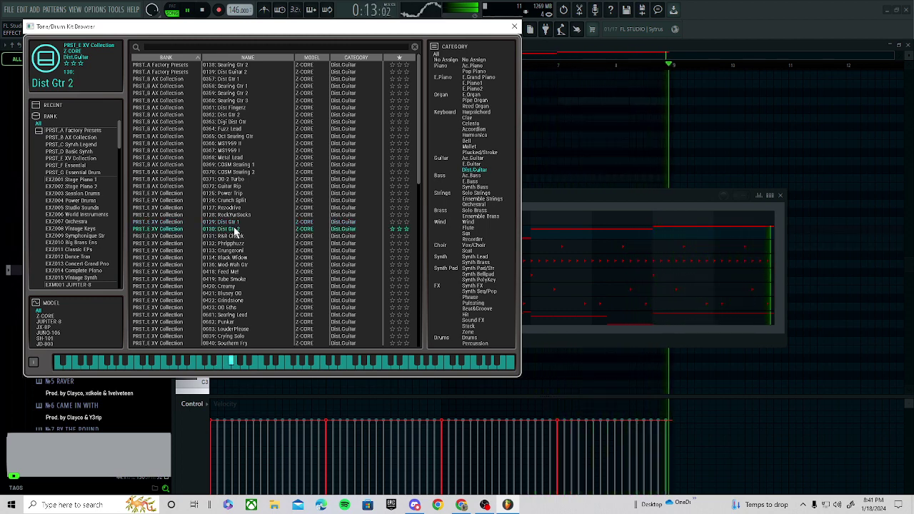
left_click(514, 27)
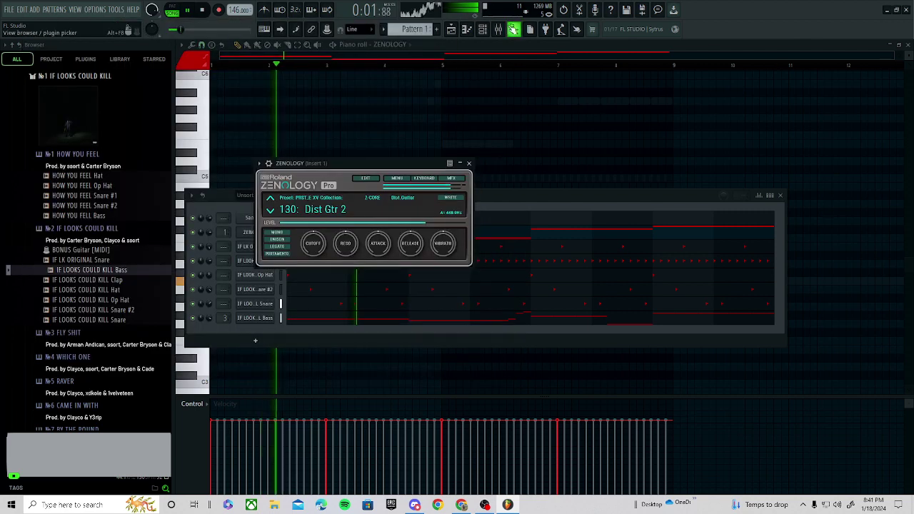
- Lower bands 2 and 3 of the Fruity Parametric EQ 2 on mixer Insert 1 to reduce the guitar's low end
left_click(494, 32)
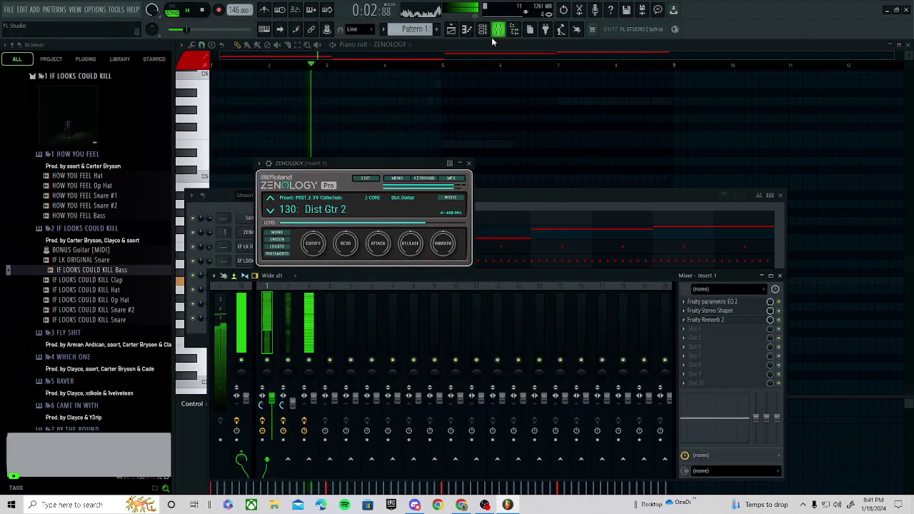
left_click(743, 303)
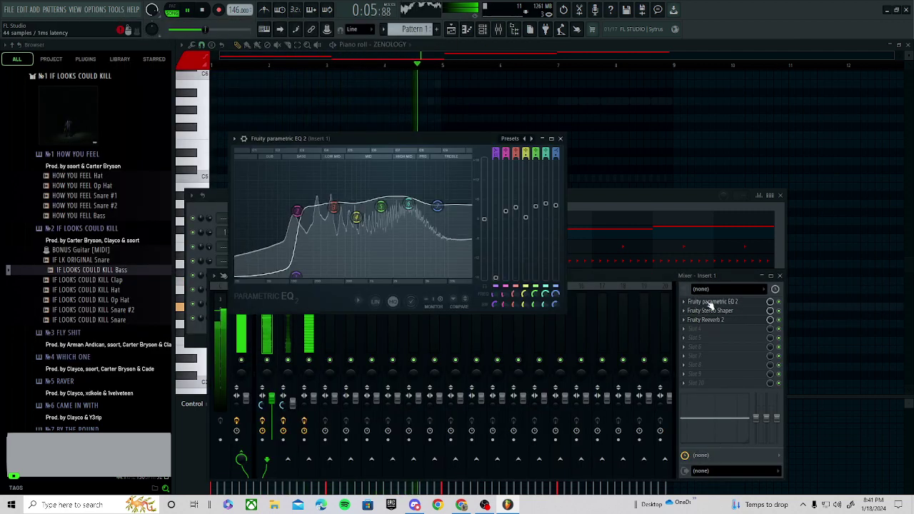
left_click_drag(295, 219, 297, 231)
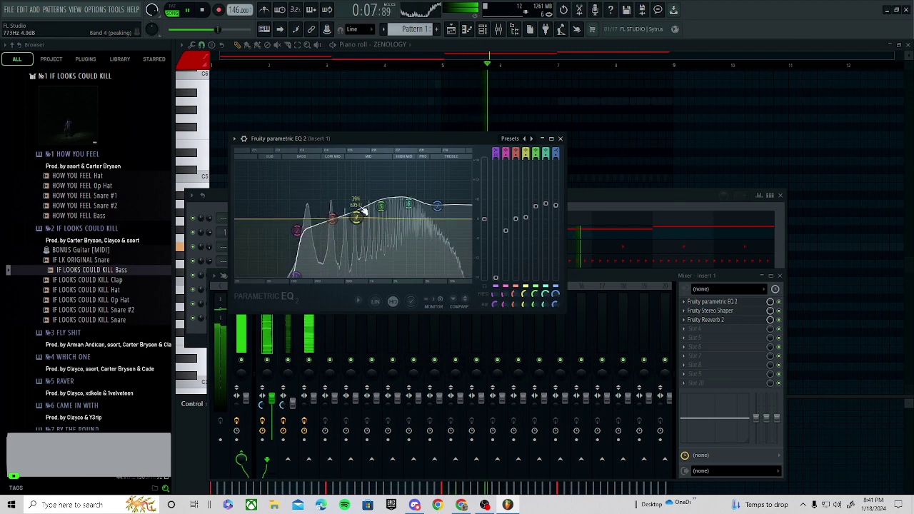
- Lower bands 4 to 7 of the guitar's EQ and set the Fruity Reeverb 2 wet level to 77% on mixer Insert 1
left_click_drag(357, 218, 383, 222)
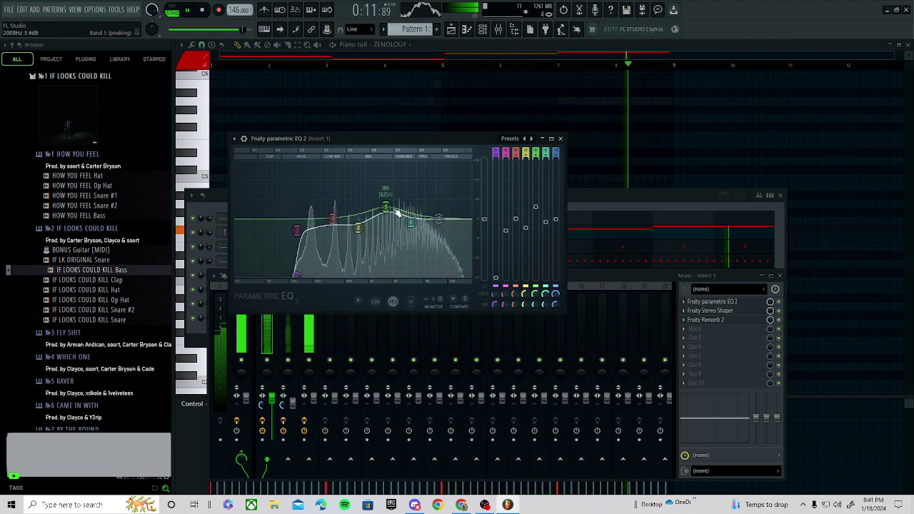
left_click(770, 321)
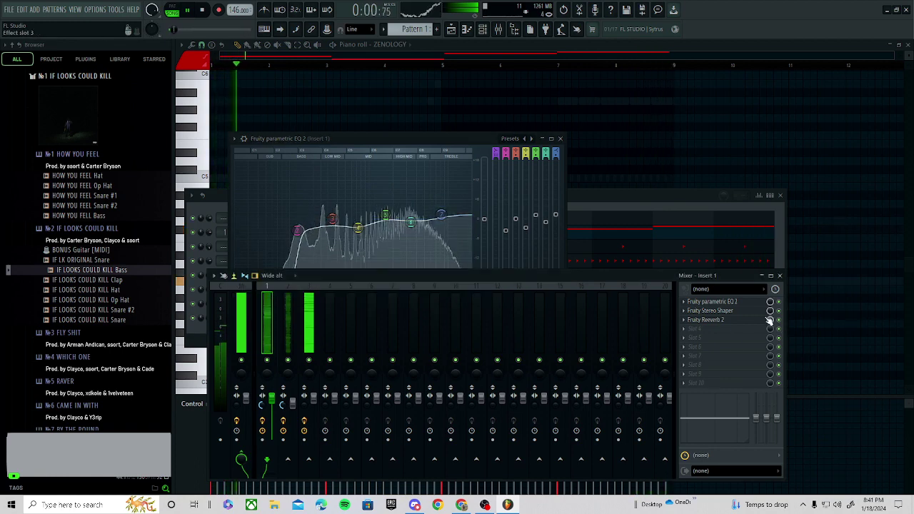
left_click(759, 323)
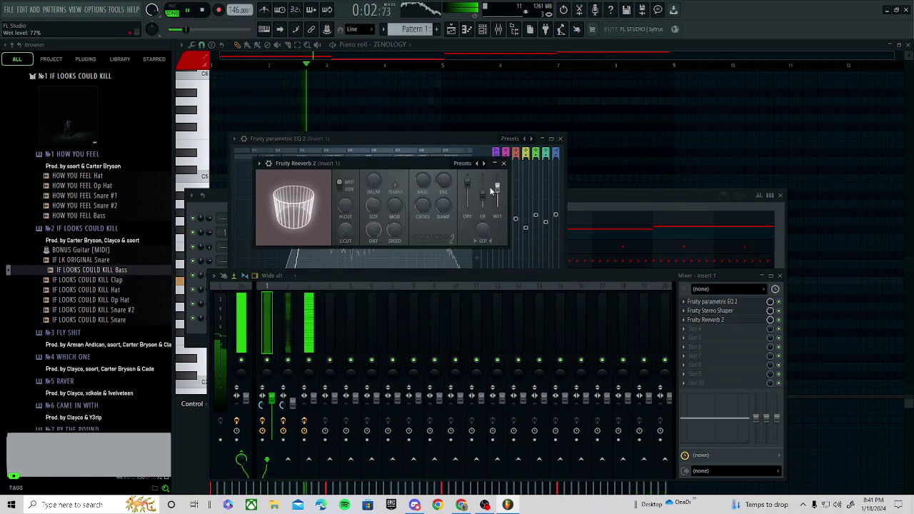
left_click(458, 149)
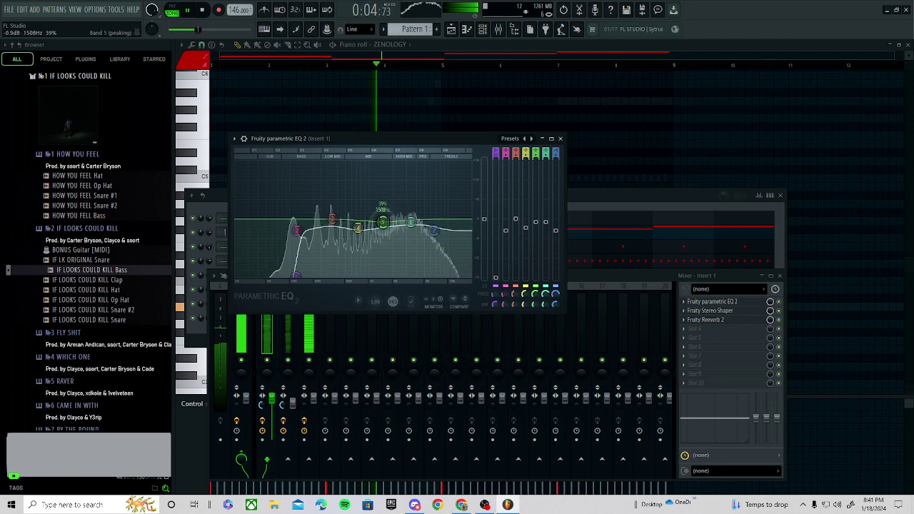
right_click(557, 120)
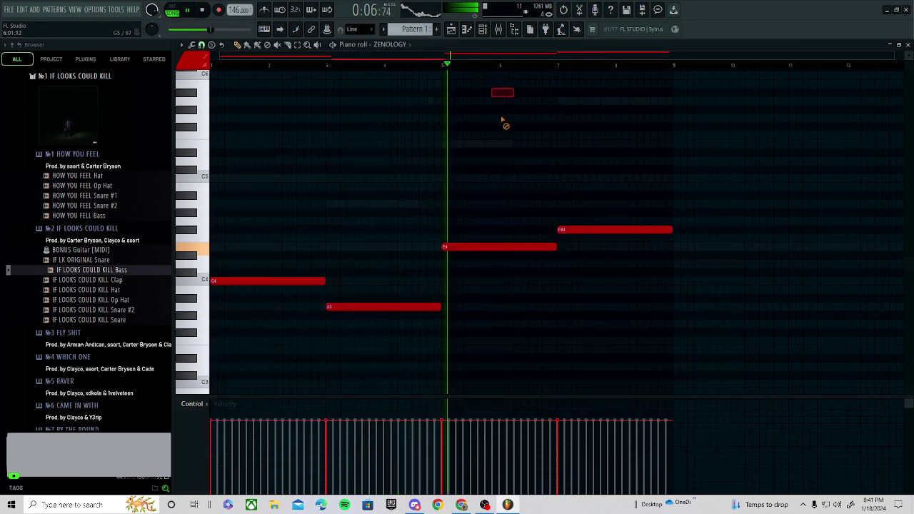
- Shorten ZENOLOGY's A3 note and add a run of short C5, A5 and B5 notes at the end of bar 4
key("space")
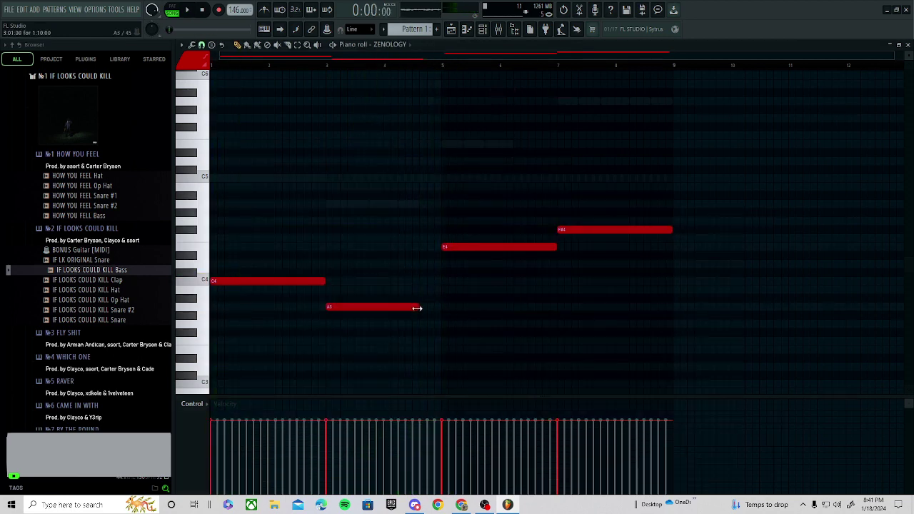
scroll(425, 308, "up", 3)
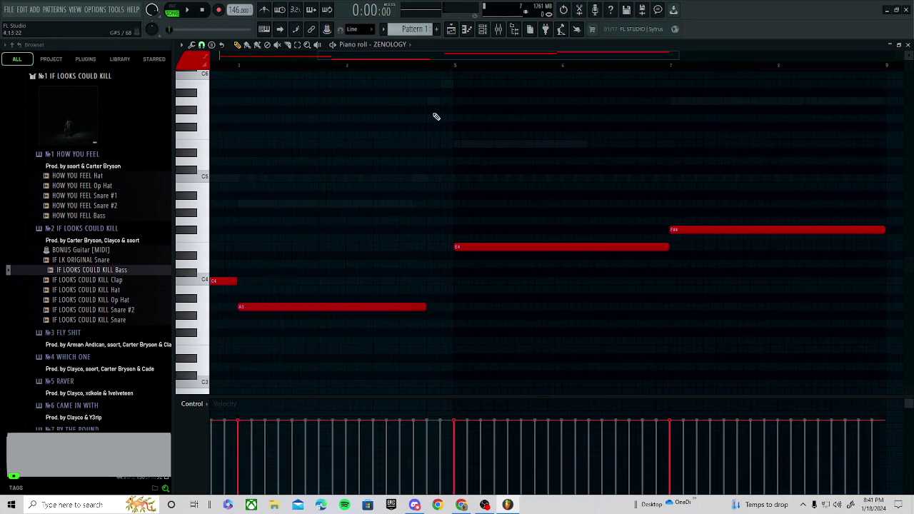
left_click(426, 102)
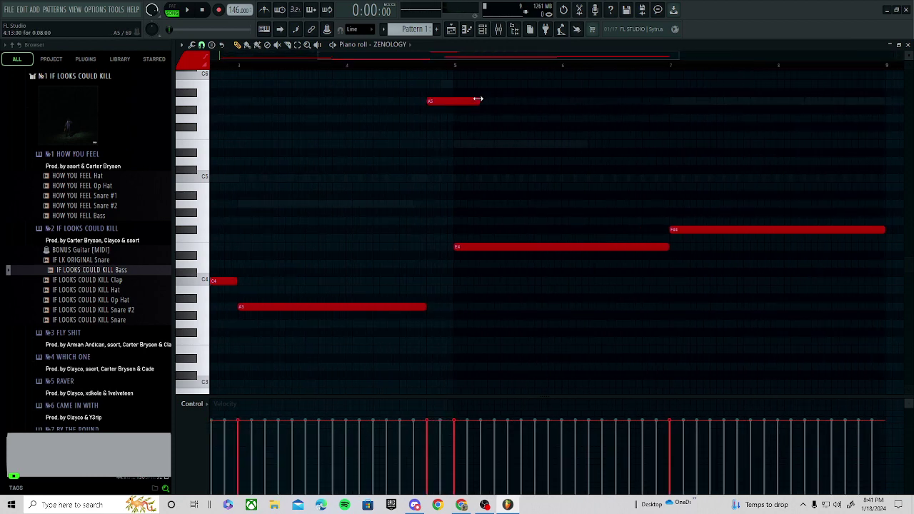
scroll(420, 185, "up", 2)
key("space")
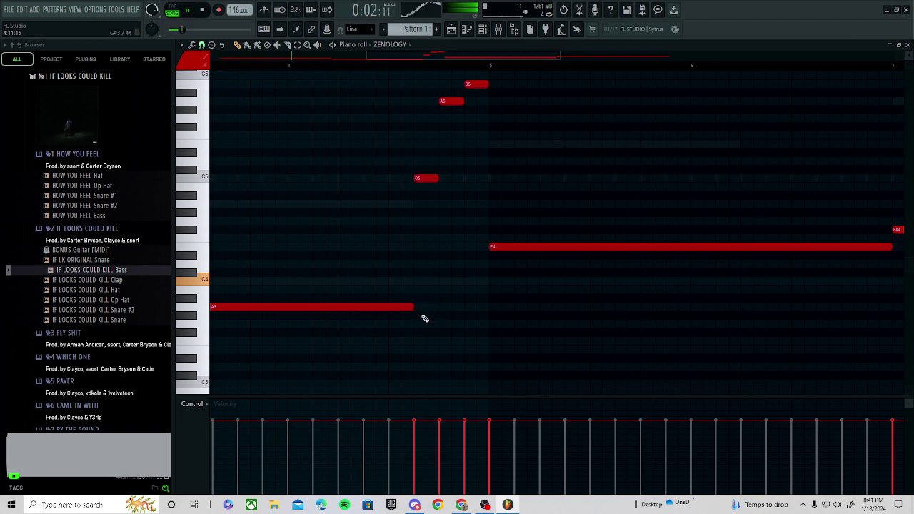
scroll(424, 315, "down", 3)
left_click(443, 291)
right_click(448, 293)
left_click(454, 305)
right_click(465, 306)
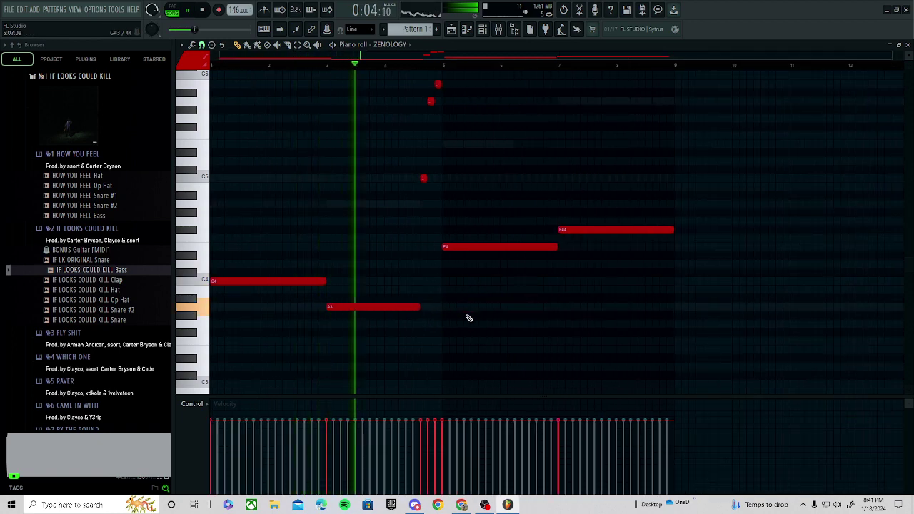
left_click(468, 307)
right_click(471, 308)
left_click(474, 315)
right_click(484, 313)
left_click(481, 307)
right_click(483, 306)
left_click(486, 308)
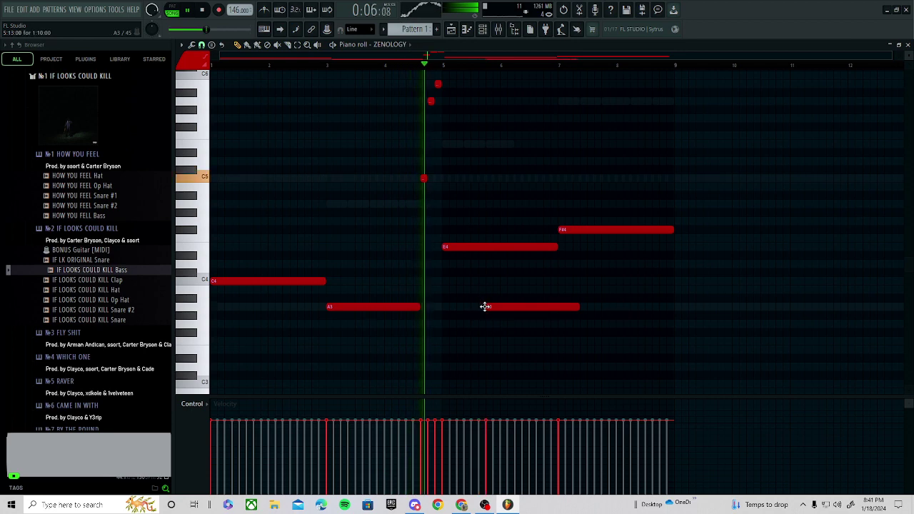
right_click(486, 307)
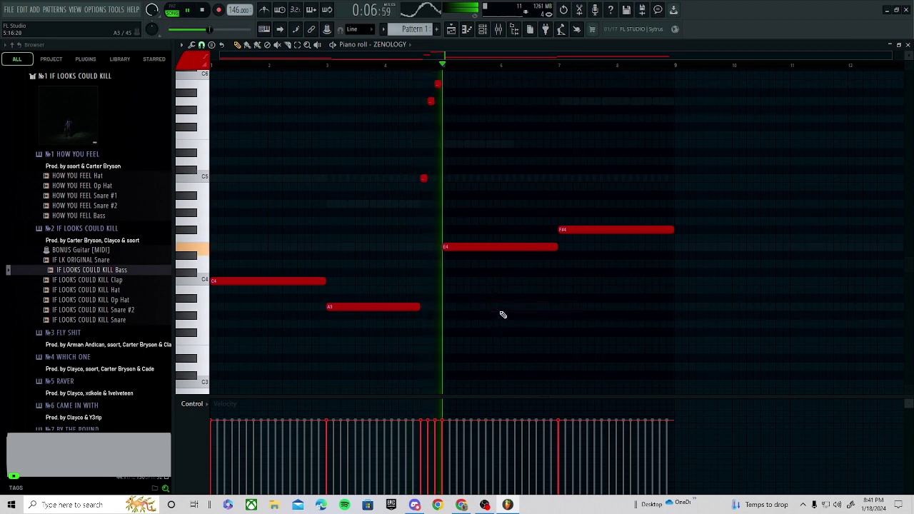
left_click(485, 30)
left_click(338, 134)
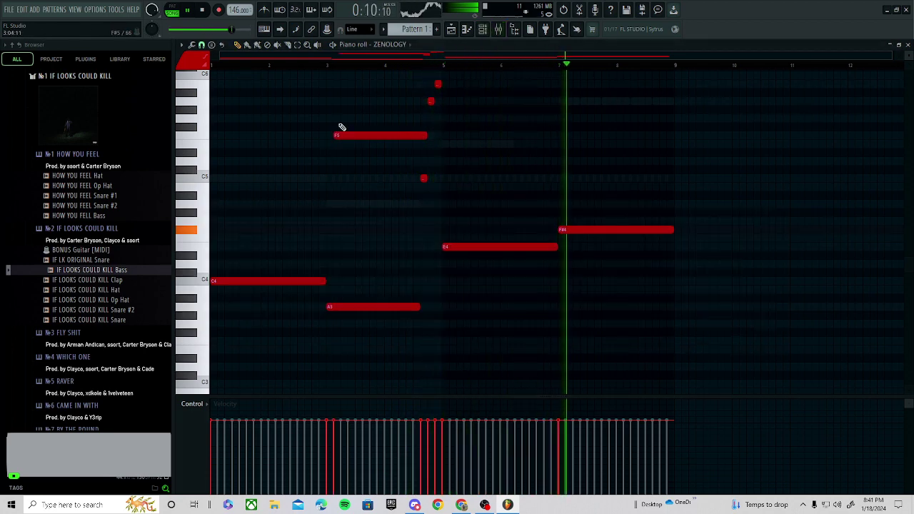
right_click(341, 133)
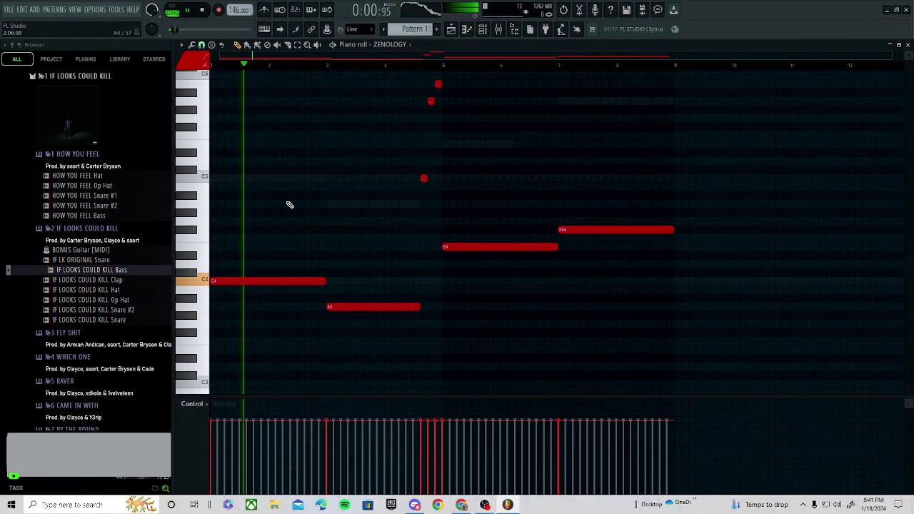
- Audition the FLY SHIT folder's 808 and replace the bass channel's sample with FLY SHIT 808
left_click(91, 235)
left_click(91, 258)
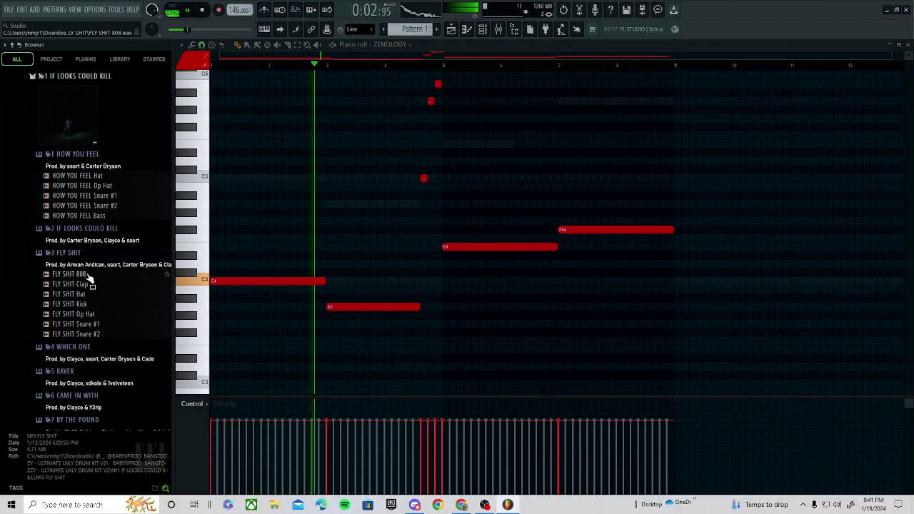
key("space")
left_click(89, 276)
left_click(92, 257)
left_click(93, 258)
left_click_drag(92, 276, 482, 33)
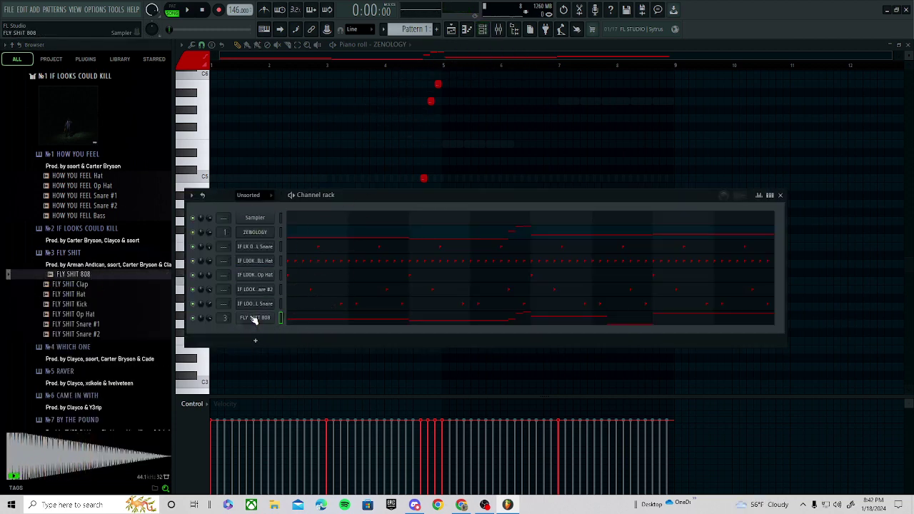
- Review the FLY SHIT 808 sampler settings and piano roll during playback, and mute the ZENOLOGY channel
left_click(255, 318)
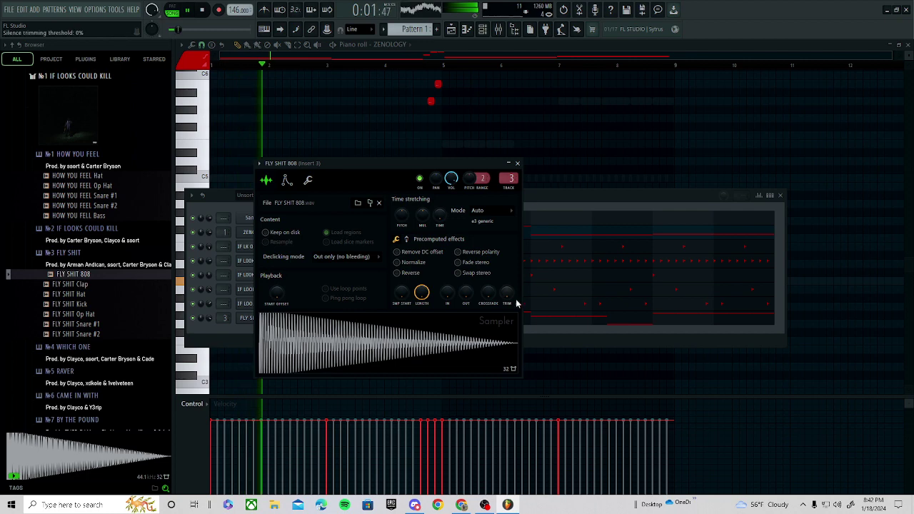
key("Escape")
left_click(537, 326)
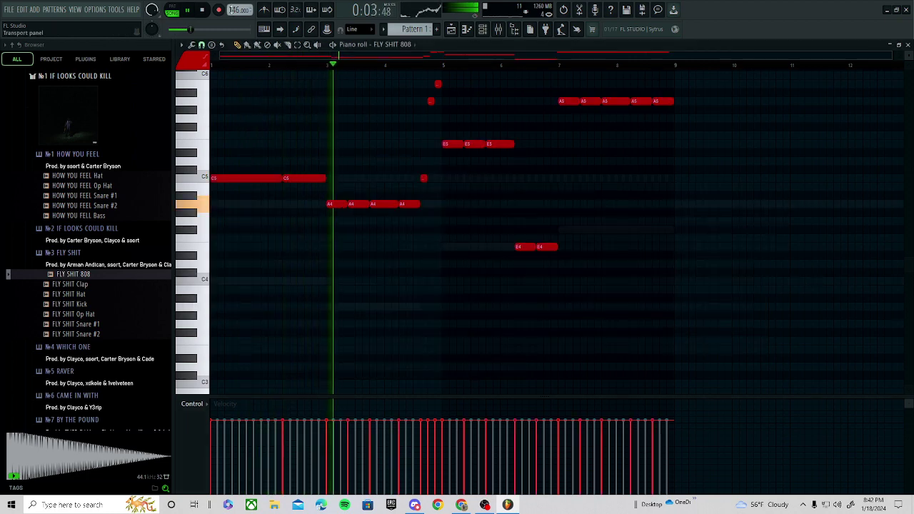
key("F6")
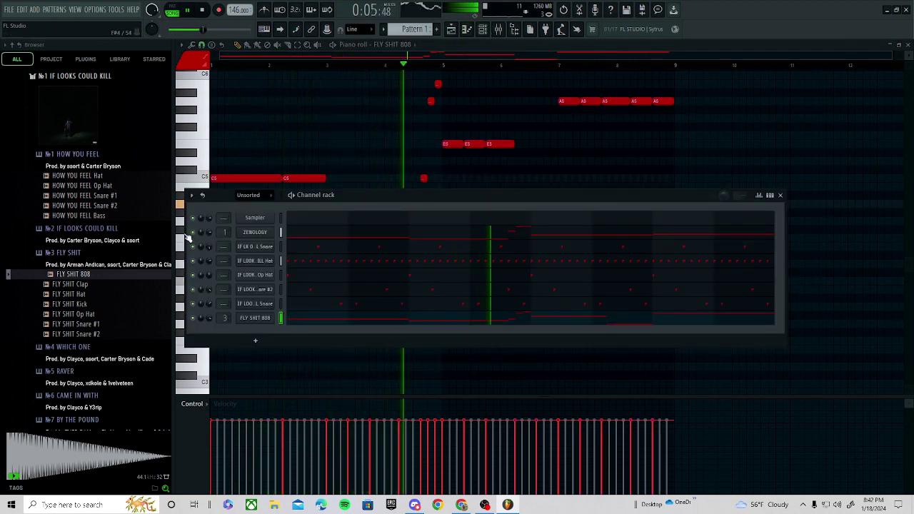
left_click(254, 318)
key("space")
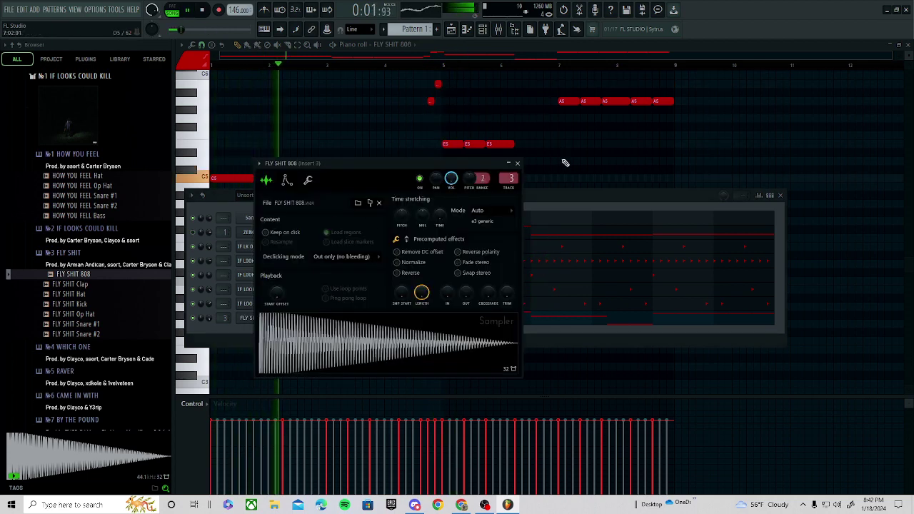
- Open the bass's Fruity Parametric EQ 2 on mixer Insert 3 and examine its low-shelf band during playback
left_click(566, 165)
left_click(571, 177)
right_click(572, 178)
left_click(485, 29)
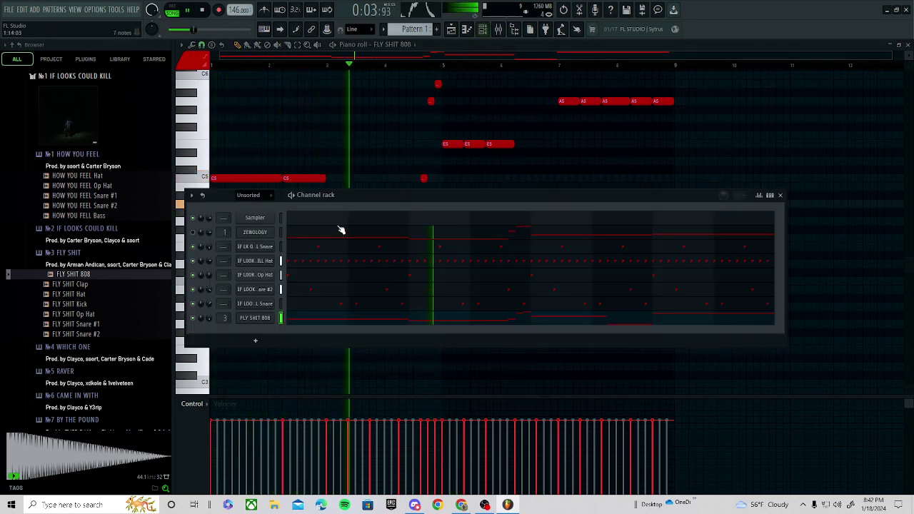
left_click(498, 29)
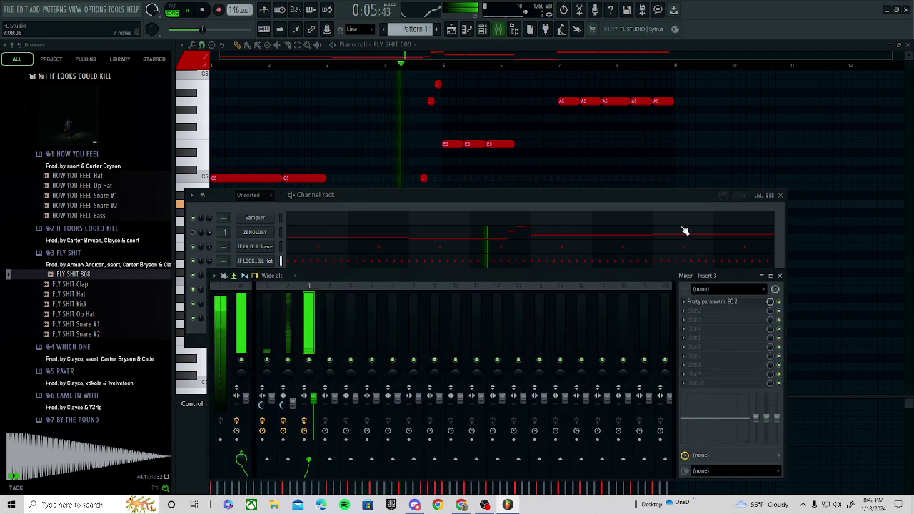
left_click(720, 302)
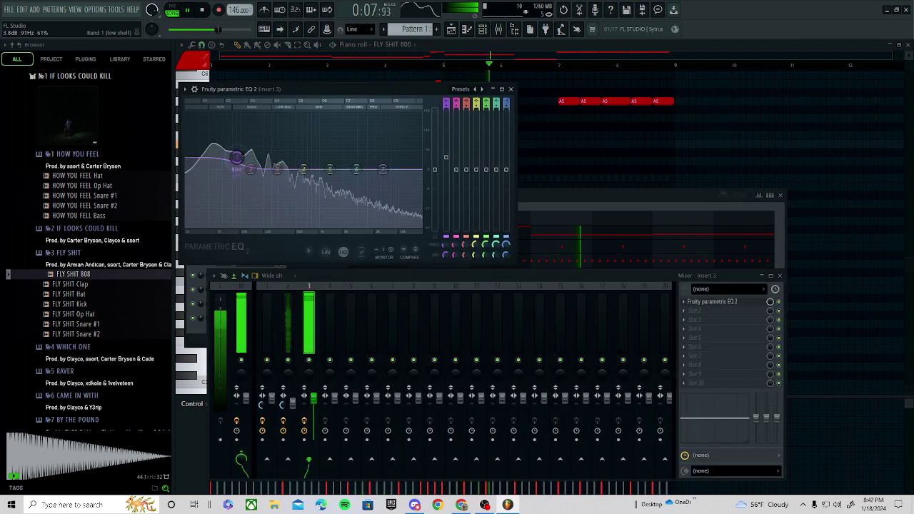
- Audition WHICH ONE 808 and browse the FLY SHIT, WHICH ONE and RAVER drum kit folders for another bass sample
key("space")
left_click(71, 253)
left_click(68, 277)
left_click(78, 299)
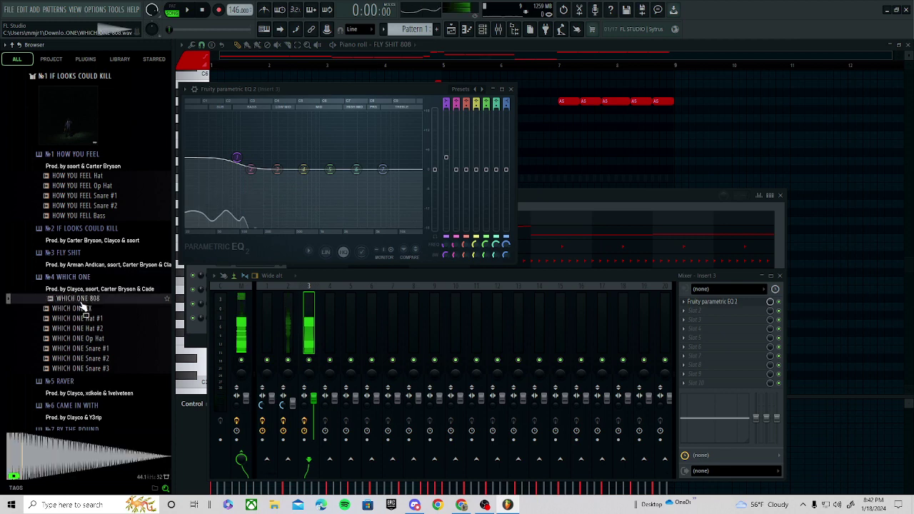
left_click(81, 277)
left_click(82, 254)
left_click(82, 275)
left_click(85, 255)
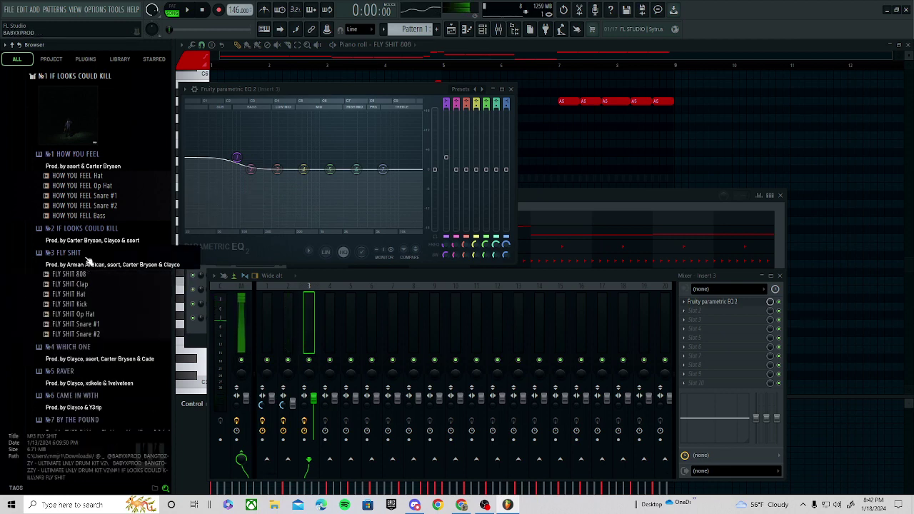
left_click(74, 314)
left_click(78, 325)
left_click(79, 314)
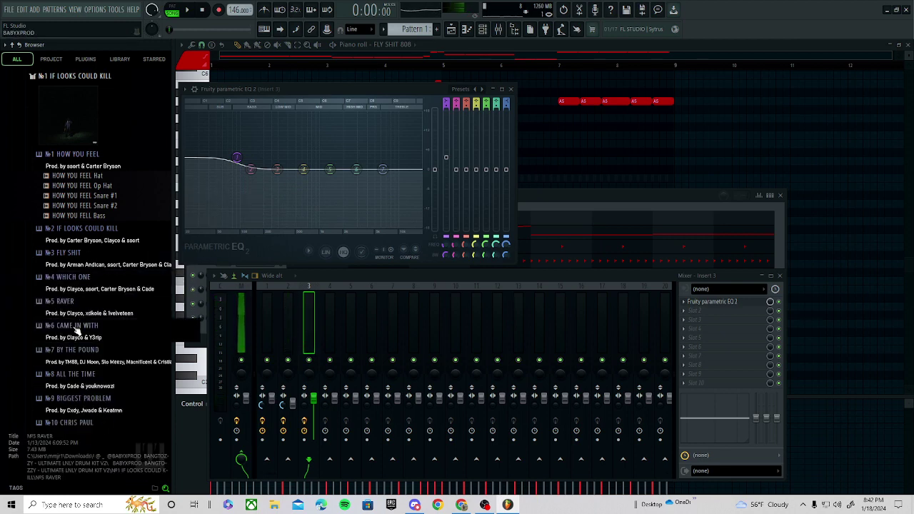
- Replace the bass channel's sample with CAME IN WITH 808 and play the pattern
left_click(78, 330)
left_click(79, 347)
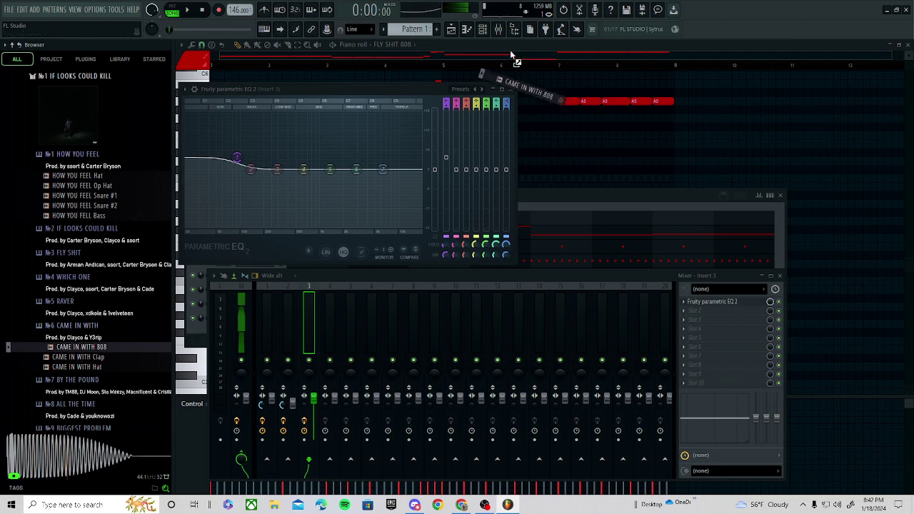
left_click_drag(511, 53, 486, 33)
left_click_drag(292, 320, 277, 322)
key("space")
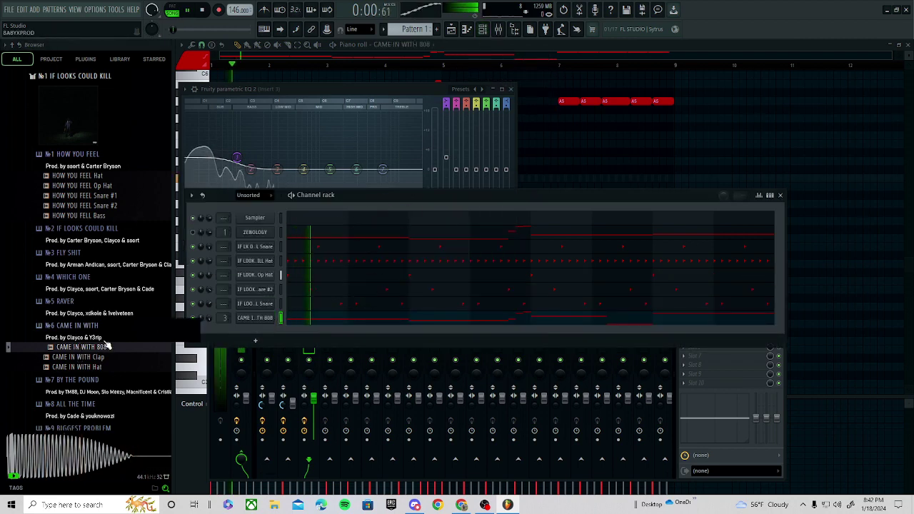
- Swap the bass channel's sample for RAVER 808 from the RAVER folder and play the pattern
left_click(98, 326)
left_click(97, 303)
key("space")
left_click_drag(93, 324, 257, 320)
key("space")
left_click(254, 319)
key("space")
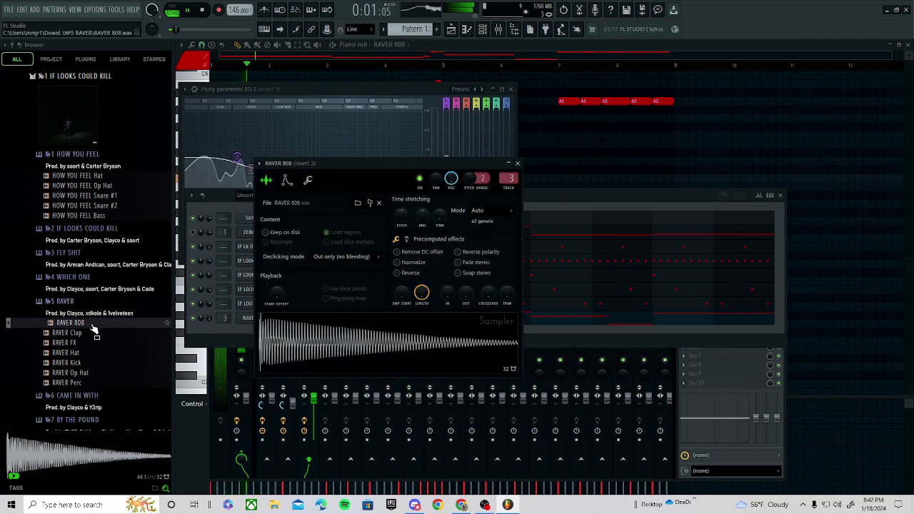
- Load BY THE POUND 808 #1 from the BY THE POUND folder into the bass channel and listen to it
left_click(84, 304)
left_click(81, 351)
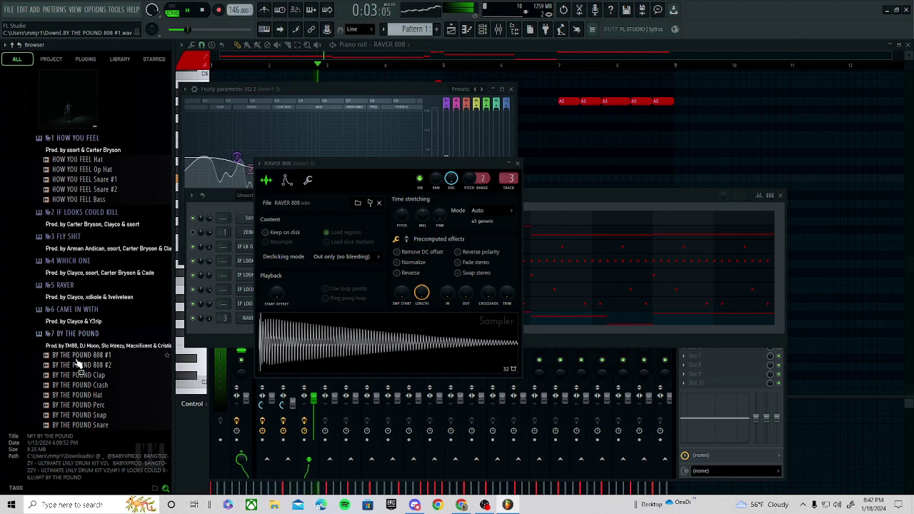
left_click(79, 357)
left_click_drag(345, 336, 343, 337)
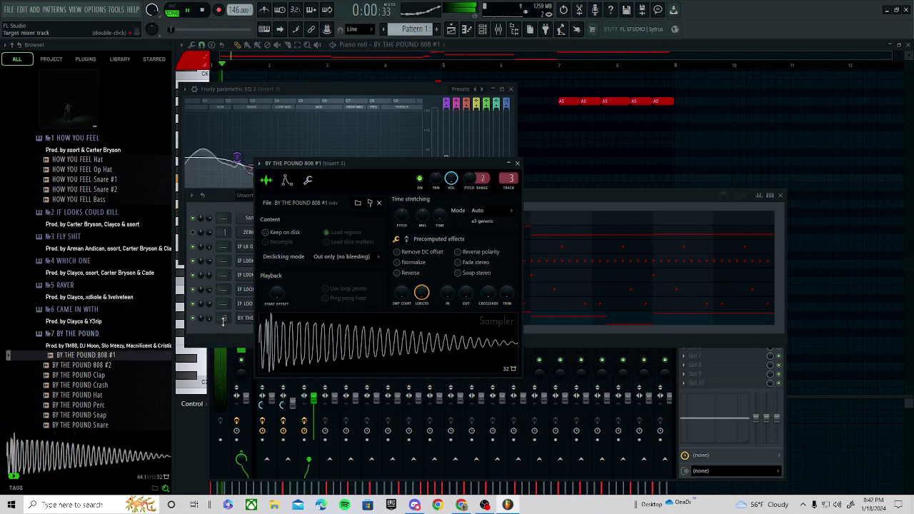
- Load BY THE POUND 808 #2 into the bass channel, turn on Normalize, and collapse the BY THE POUND folder
left_click_drag(87, 366, 382, 361)
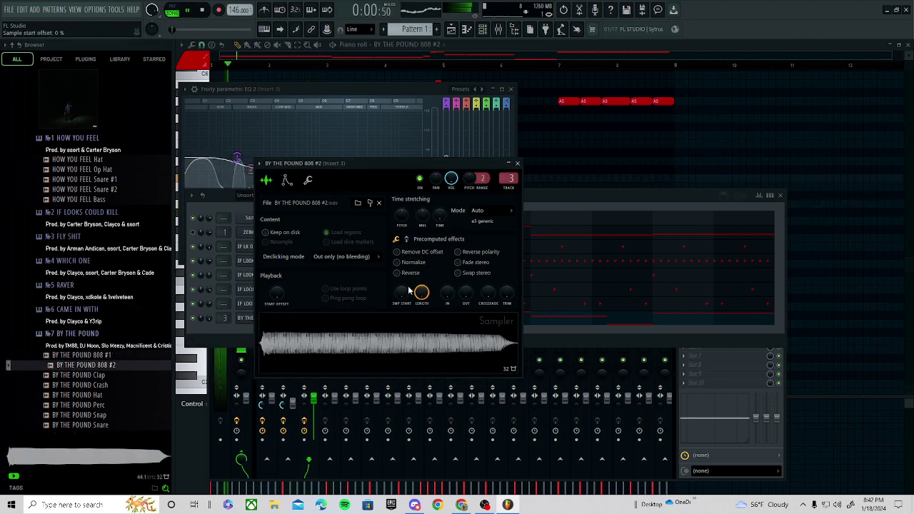
left_click(398, 262)
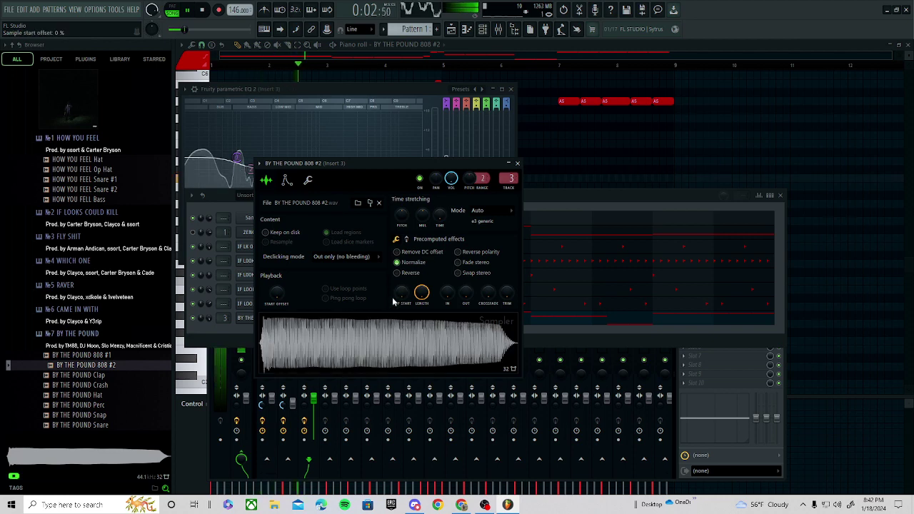
left_click_drag(393, 303, 393, 299)
left_click(94, 340)
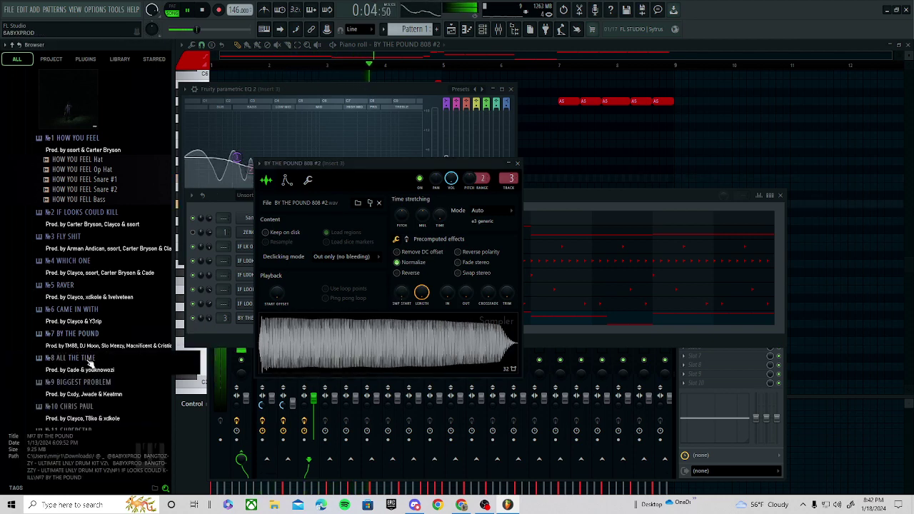
- Replace the 808 channel's sample with BIGGEST PROBLEM 808 and play the pattern with it
left_click(95, 379)
left_click(93, 361)
left_click(95, 384)
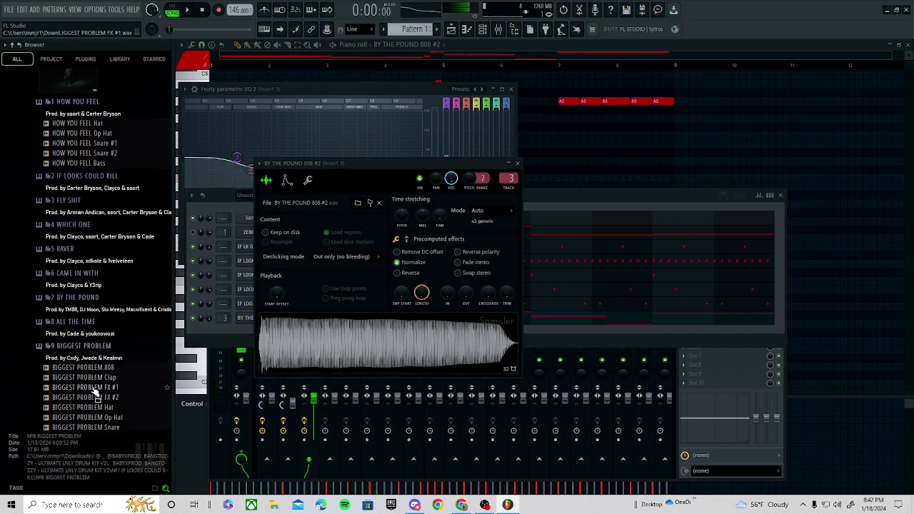
left_click(99, 368)
left_click_drag(277, 351, 278, 350)
key("space")
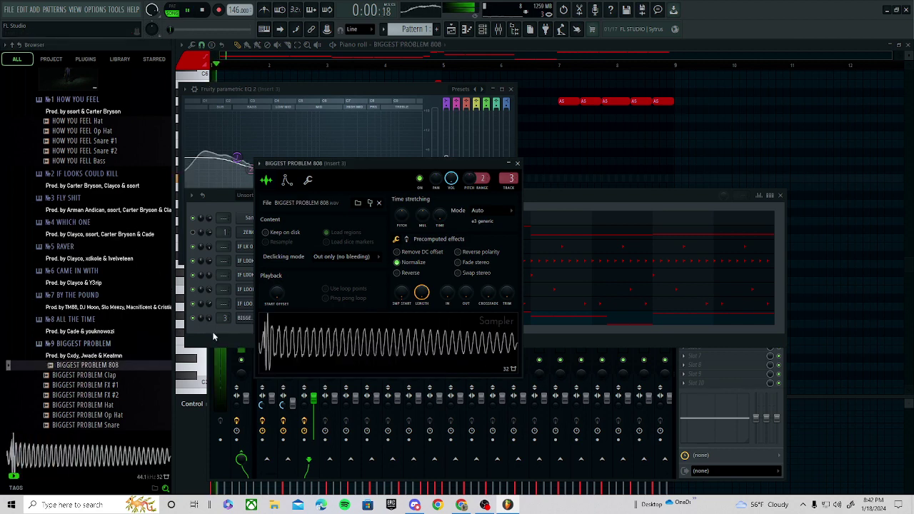
- Swap the 808 channel's sample for CHRIS PAUL 808 from the №10 CHRIS PAUL folder
left_click(98, 347)
left_click(92, 370)
left_click_drag(85, 375, 315, 339)
left_click(69, 354)
- Preview the SUPERSTAR Bass sample in the №11 SUPERSTAR folder
left_click(65, 377)
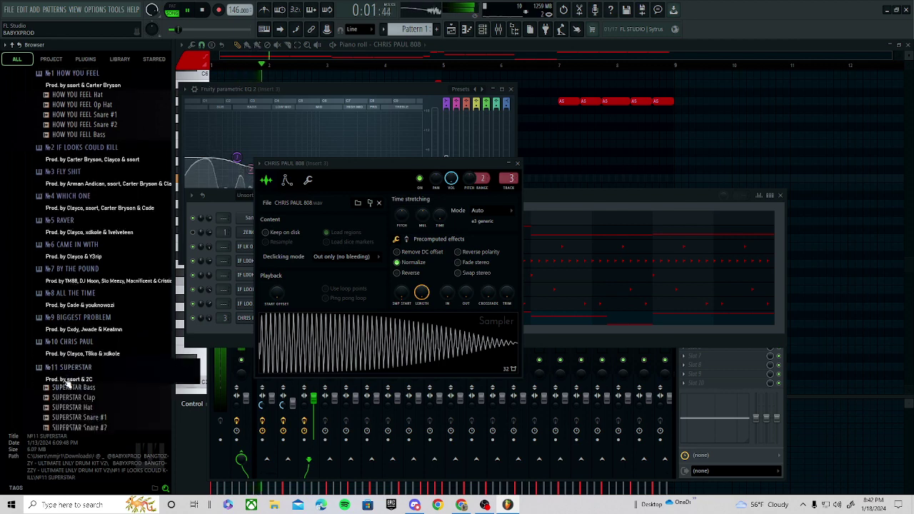
left_click(78, 386)
left_click_drag(109, 390, 107, 384)
left_click(83, 365)
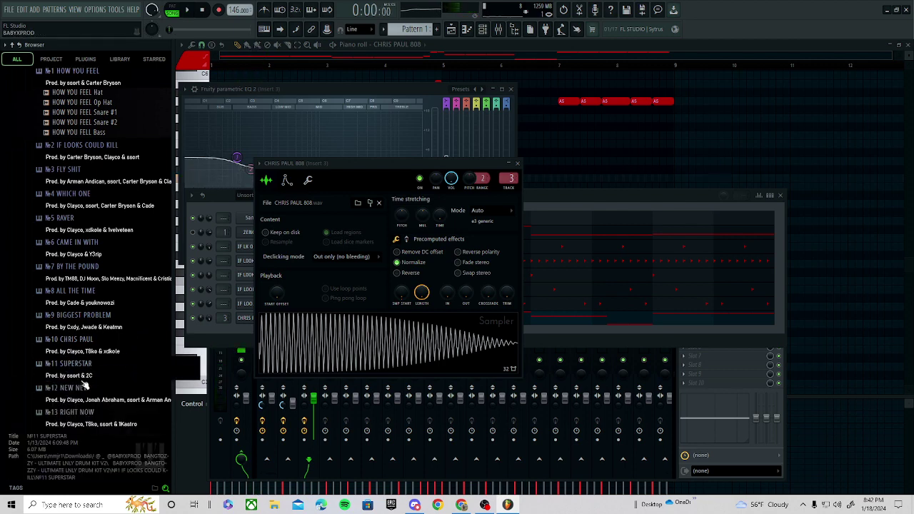
- Load NEW NEW 808 from the №12 NEW NEW folder into the 808 channel and play the pattern
left_click(85, 388)
left_click(85, 348)
left_click(95, 325)
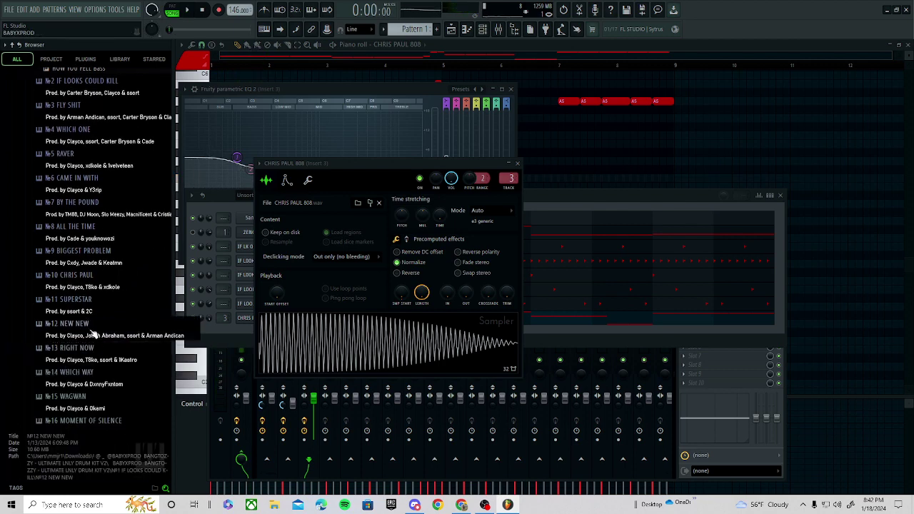
left_click(92, 328)
left_click_drag(92, 346, 400, 293)
key("space")
left_click(112, 328)
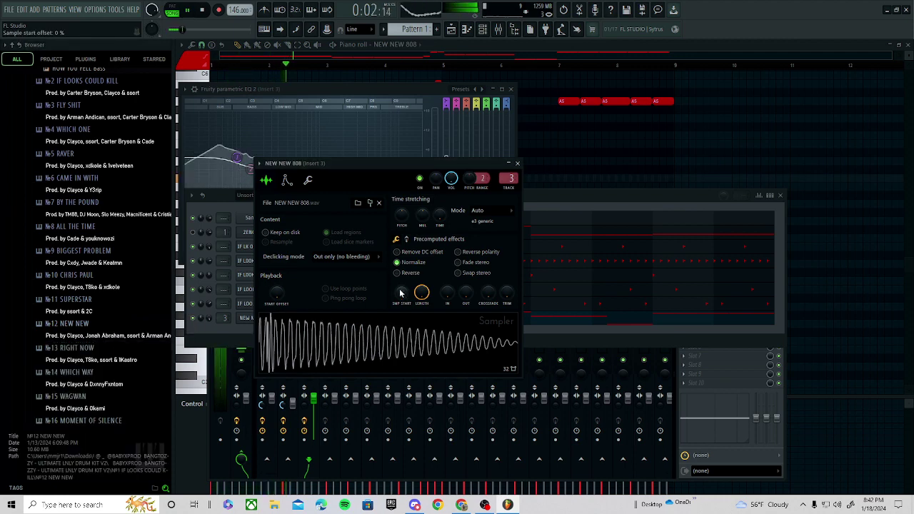
- Boost the low shelf band of the 808's parametric EQ and unmute the ZENOLOGY channel
left_click(309, 182)
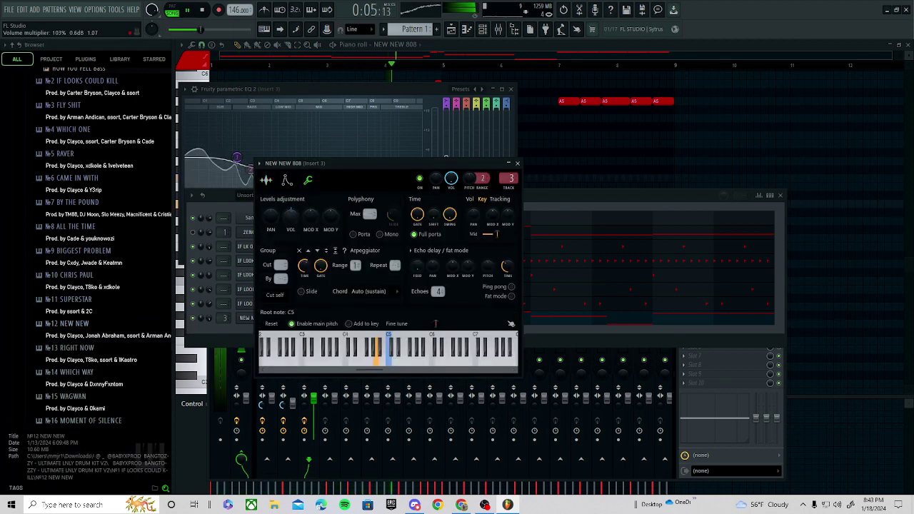
left_click_drag(237, 158, 246, 146)
left_click_drag(536, 200, 533, 201)
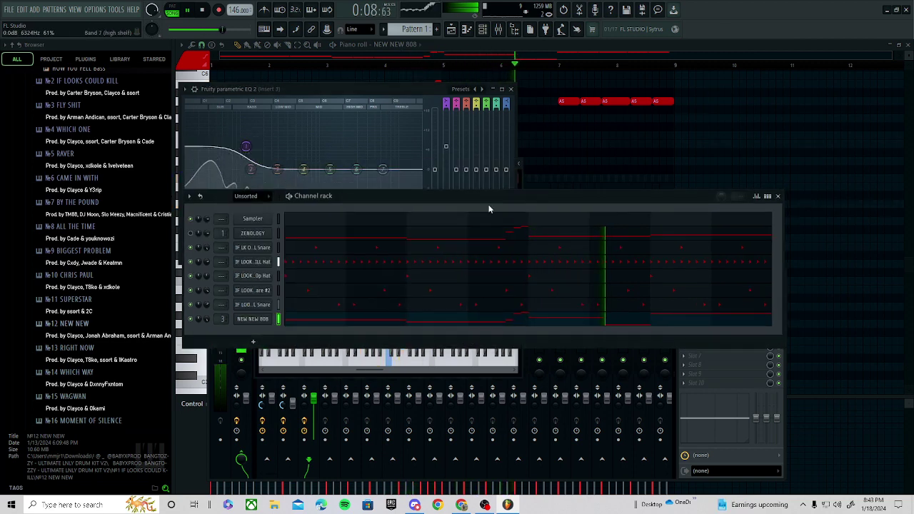
left_click(190, 232)
- Transpose the 808 part's two E4 notes in bar 6 up an octave to E5
left_click(657, 150)
right_click(658, 152)
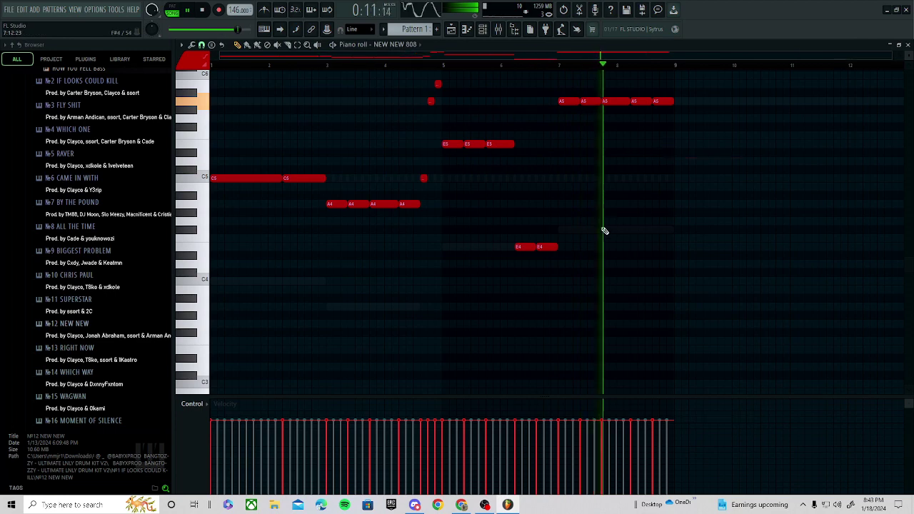
left_click_drag(586, 235, 498, 262)
key("ctrl+Up")
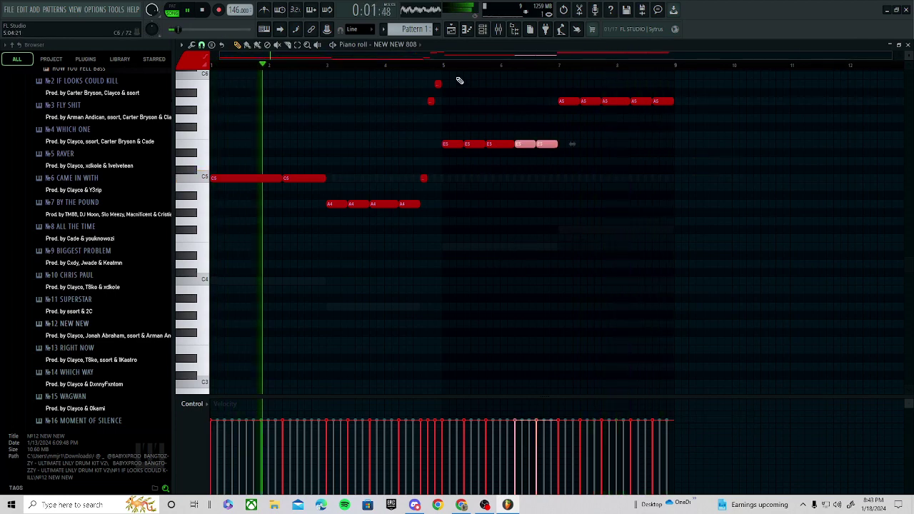
left_click(498, 31)
left_click(552, 171)
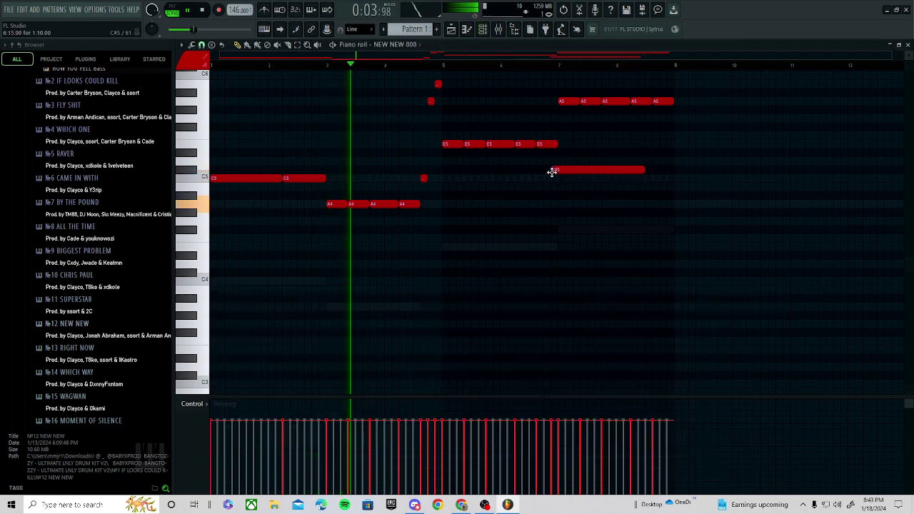
right_click(552, 171)
left_click(487, 230)
right_click(490, 231)
left_click_drag(499, 250, 574, 183)
right_click(572, 193)
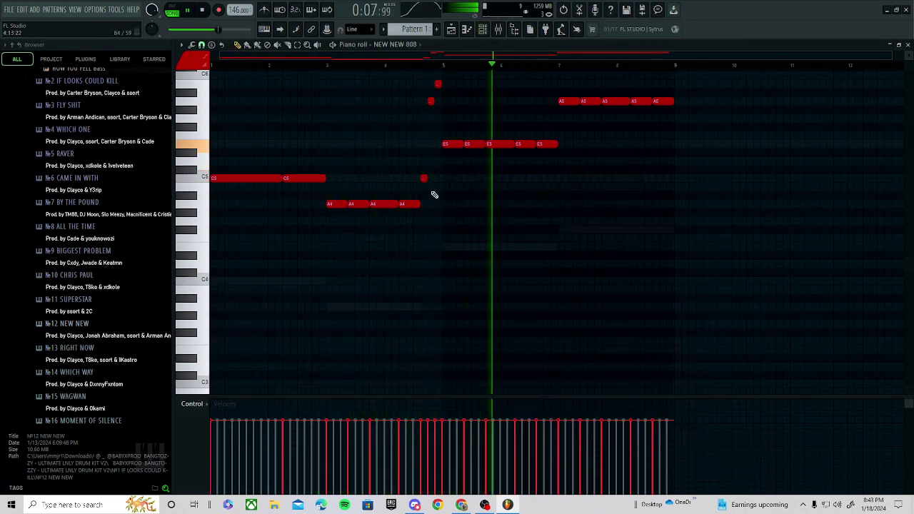
left_click(346, 116)
right_click(350, 119)
- Play the pattern from the start and examine the 808 notes across bars 1 to 8
scroll(431, 179, "up", 3)
scroll(432, 178, "up", 2)
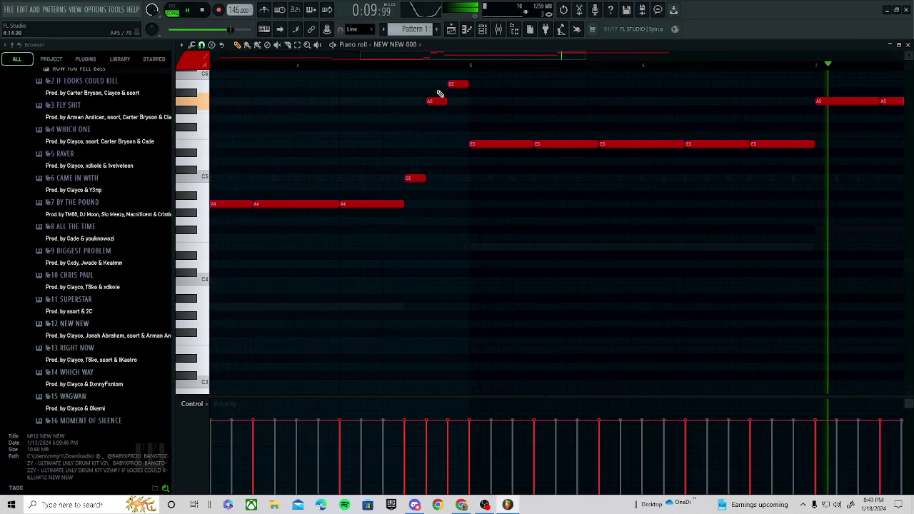
scroll(361, 118, "down", 3)
key("space")
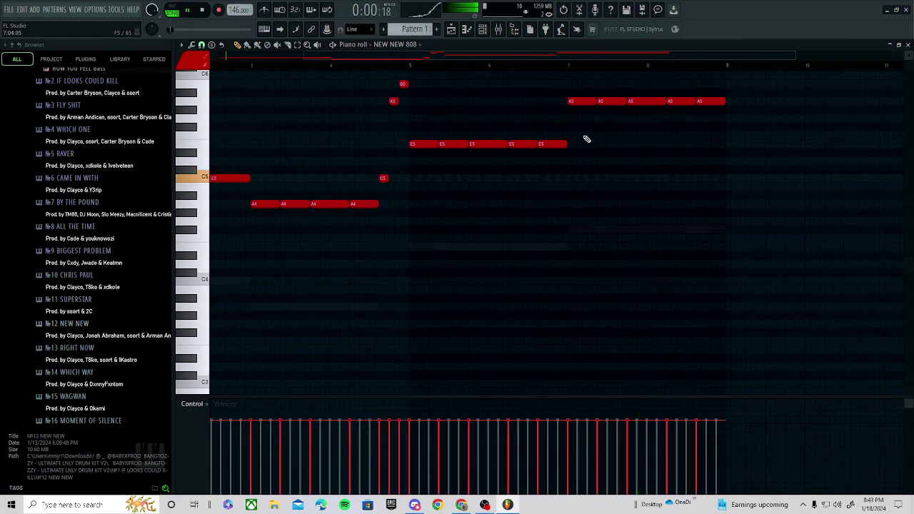
right_click(541, 213)
scroll(545, 234, "down", 2)
left_click(504, 212)
right_click(506, 212)
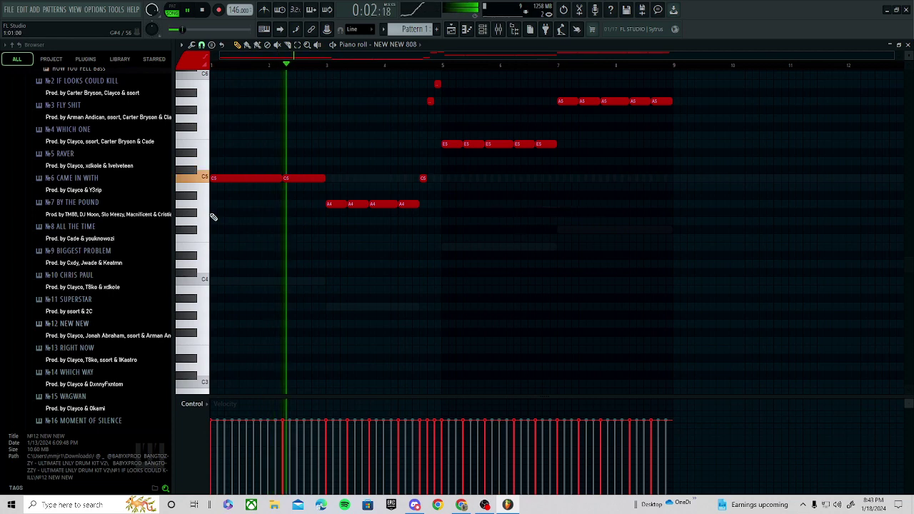
left_click(477, 177)
right_click(477, 177)
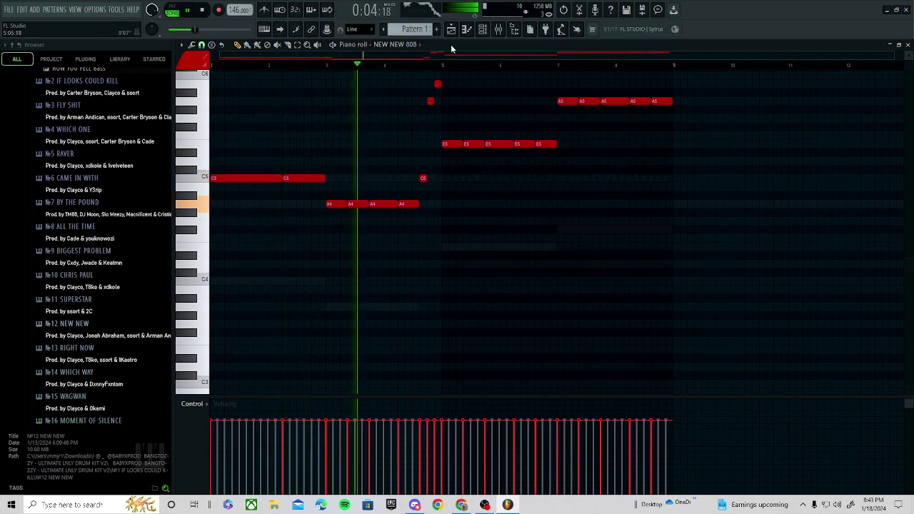
- Look through the Dist.Guitar presets in the ZENOLOGY tone browser and close it
left_click(484, 29)
key("space")
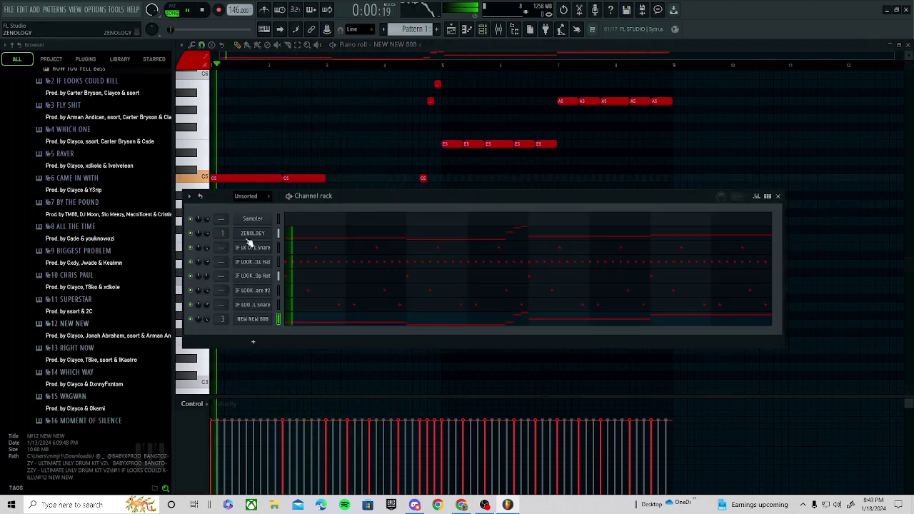
left_click(262, 237)
left_click(344, 213)
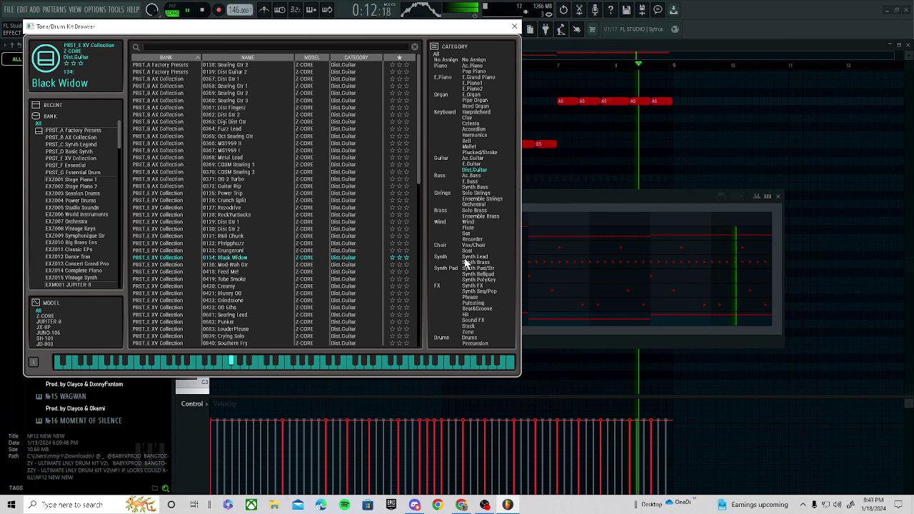
left_click(515, 26)
left_click(514, 198)
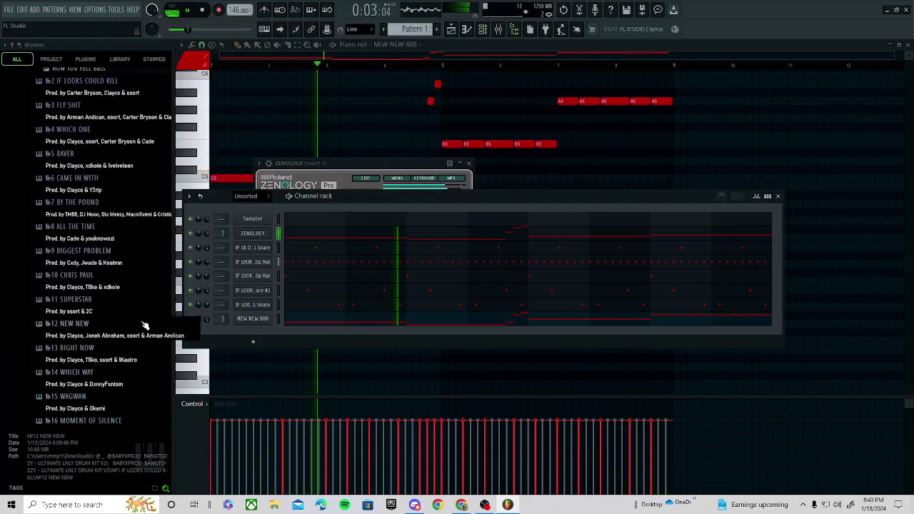
- Load WHICH WAY 808 from the №14 WHICH WAY folder into the 808 channel, and check its channel settings during playback
scroll(101, 314, "down", 2)
key("space")
left_click(89, 317)
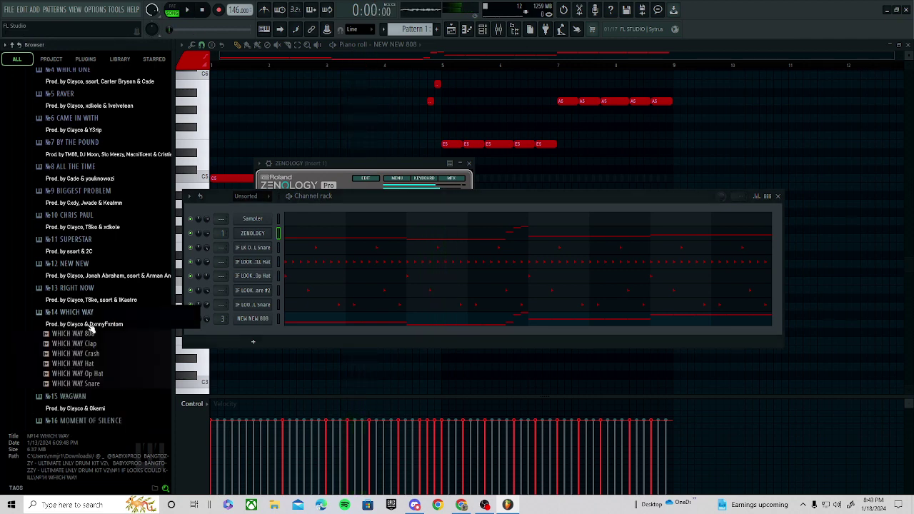
left_click(90, 334)
left_click(98, 326)
left_click(98, 325)
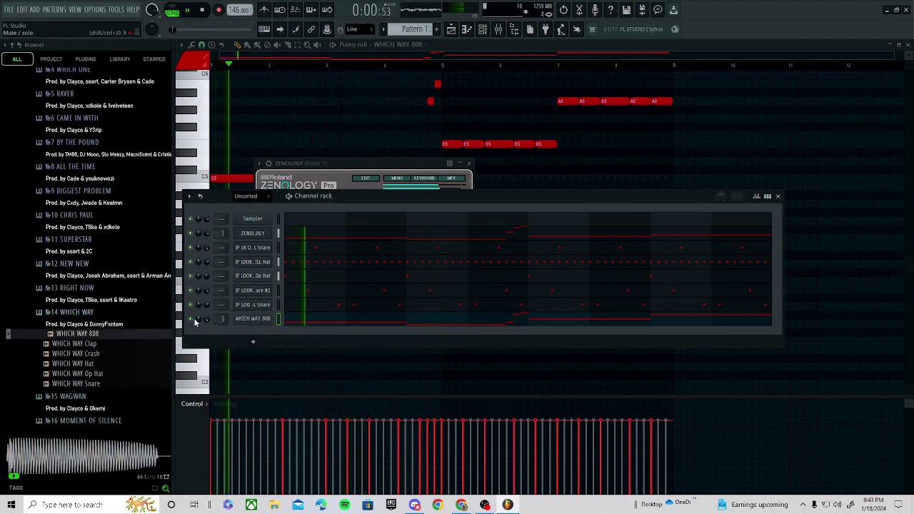
left_click(254, 318)
key("space")
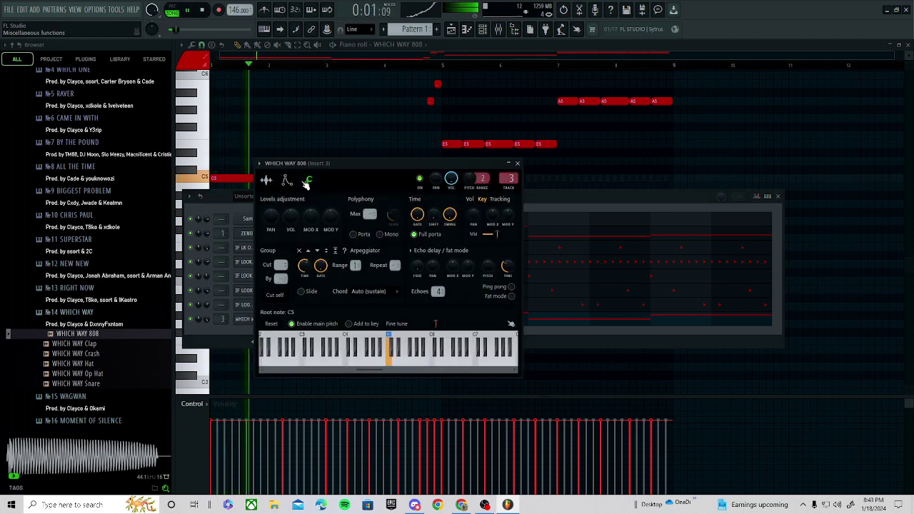
left_click(266, 181)
- Set the low shelf band of Fruity parametric EQ 2 on Insert 3 to about 105 Hz and 6.1 dB
left_click(504, 28)
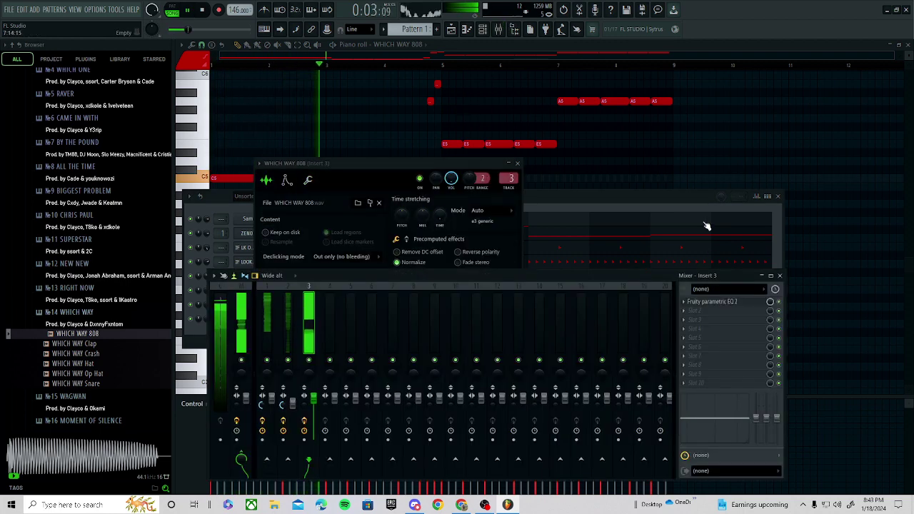
left_click(719, 302)
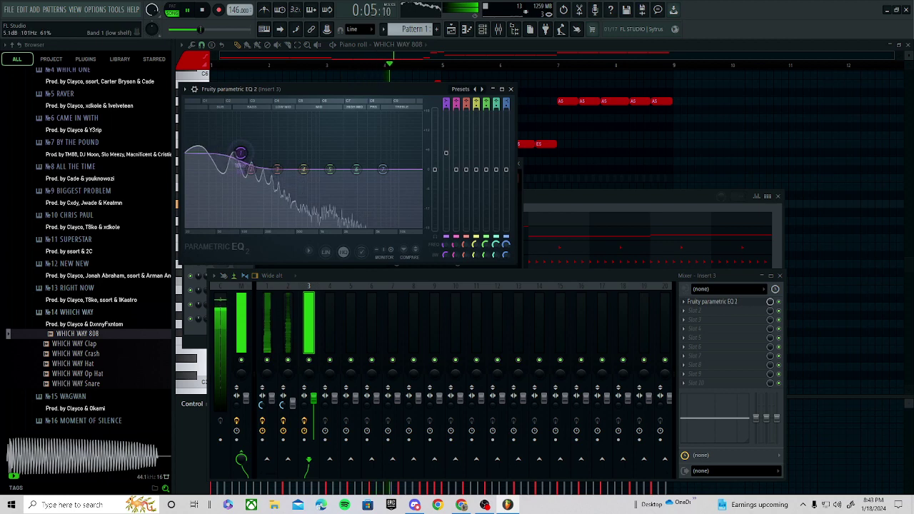
left_click_drag(241, 151, 242, 150)
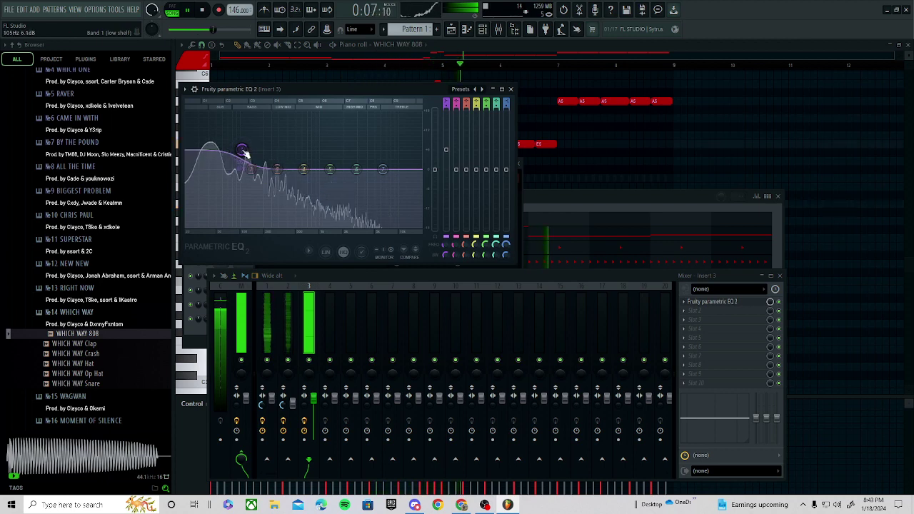
- Move the five A5 notes in bars 7 and 8 of the 808 part down to G5
left_click(602, 153)
right_click(612, 154)
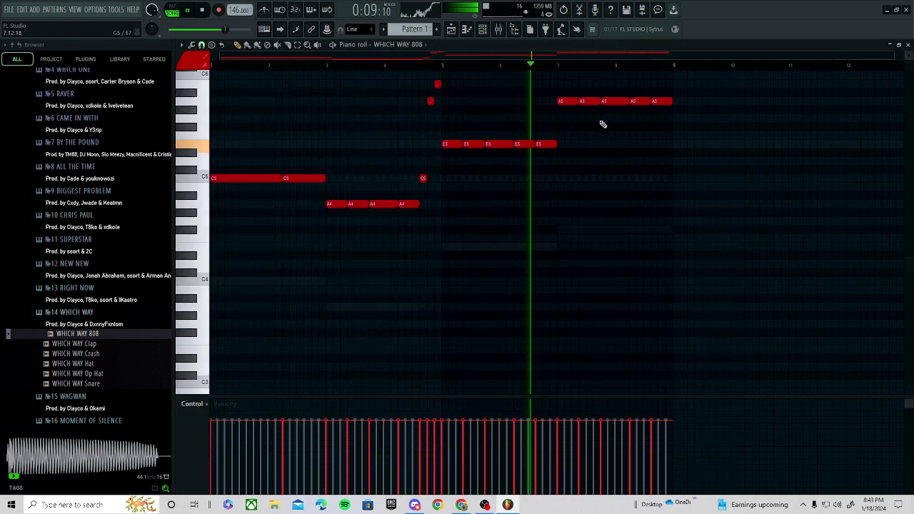
key("space")
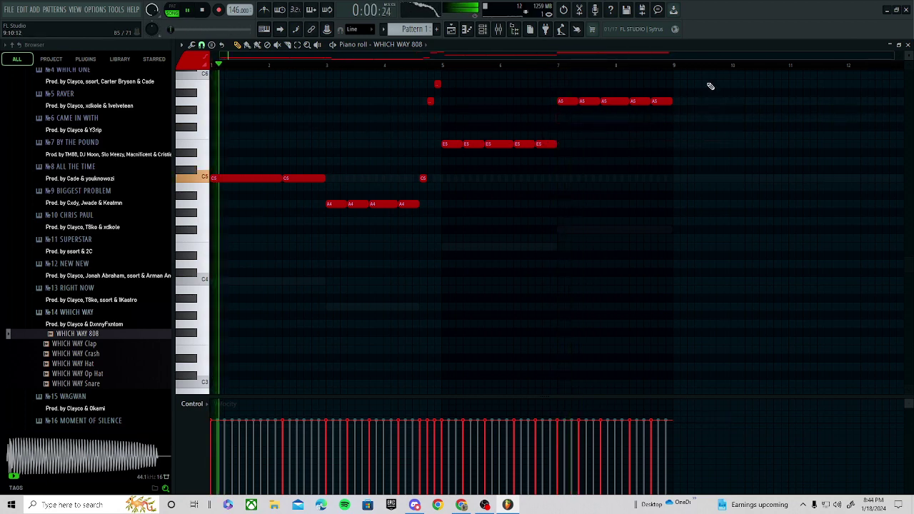
left_click_drag(708, 84, 564, 118)
left_click(583, 168)
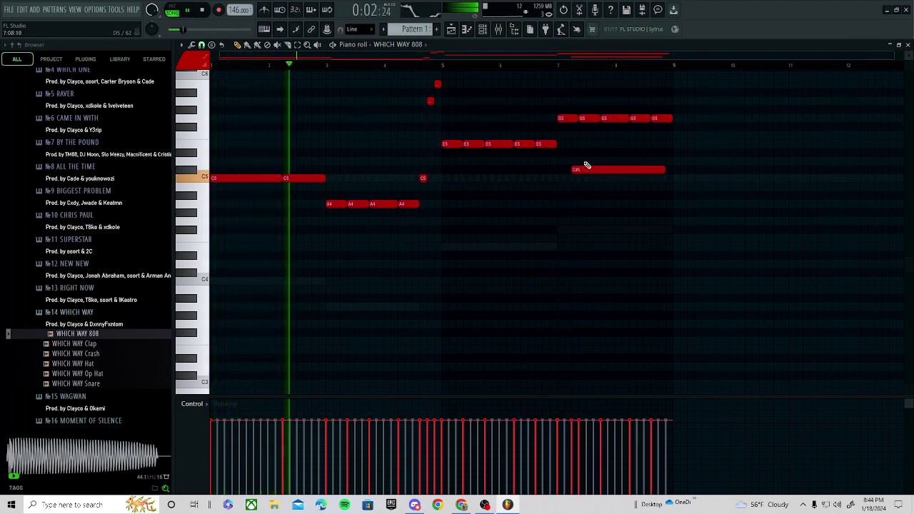
right_click(583, 169)
left_click(527, 212)
right_click(532, 213)
left_click_drag(460, 208, 323, 199)
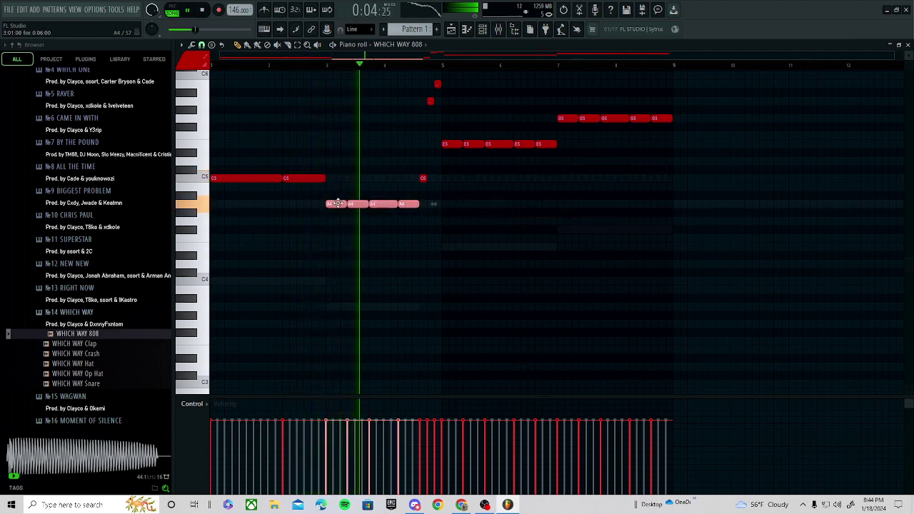
left_click_drag(472, 211, 550, 212)
right_click(551, 212)
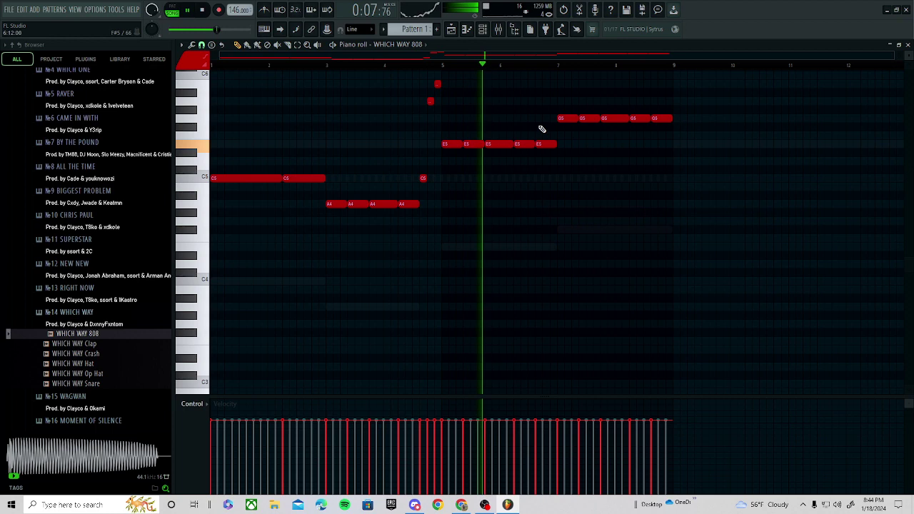
- Delete the three short notes C5, A5 and B5 just before bar 5 in the ZENOLOGY part
left_click(487, 30)
left_click(313, 234)
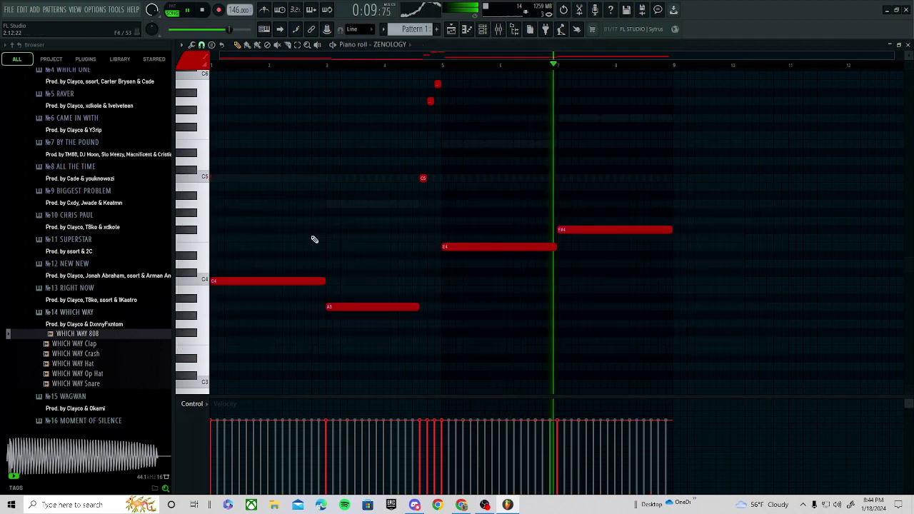
right_click(423, 178)
right_click(430, 101)
right_click(438, 84)
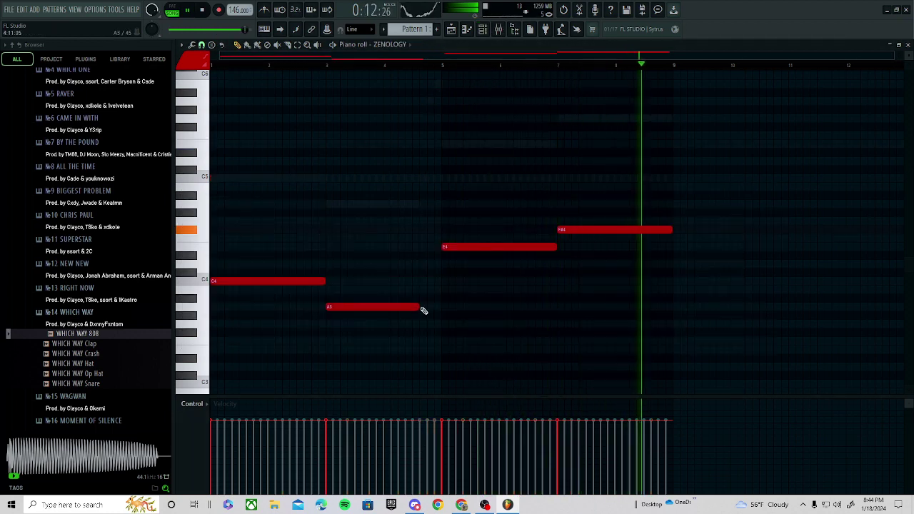
- Extend the ZENOLOGY part's A3 note to the start of bar 5
left_click_drag(423, 311, 441, 308)
left_click(359, 210)
right_click(361, 210)
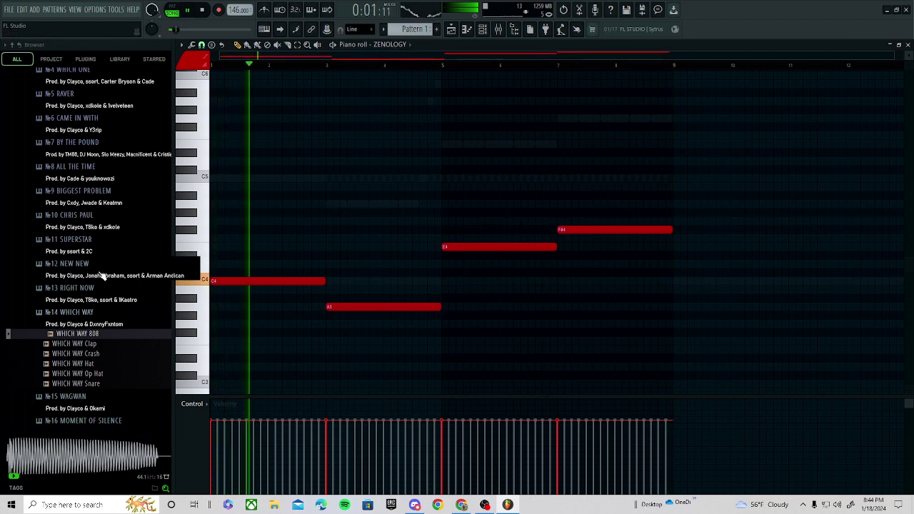
- Shorten the ZENOLOGY part's first C4 note to early in bar 2 and add a second C4 note reaching the start of bar 3
left_click(490, 28)
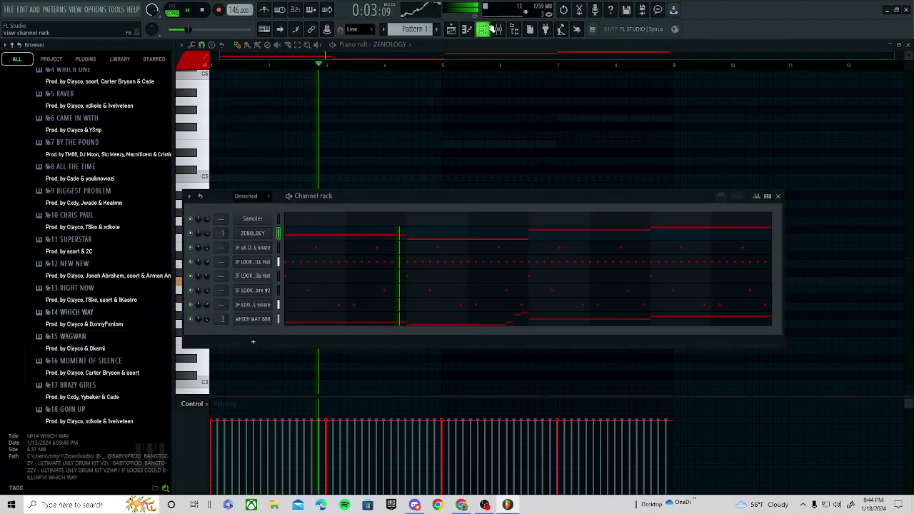
key("space")
key("space")
left_click(298, 235)
left_click(298, 235)
scroll(391, 303, "up", 2)
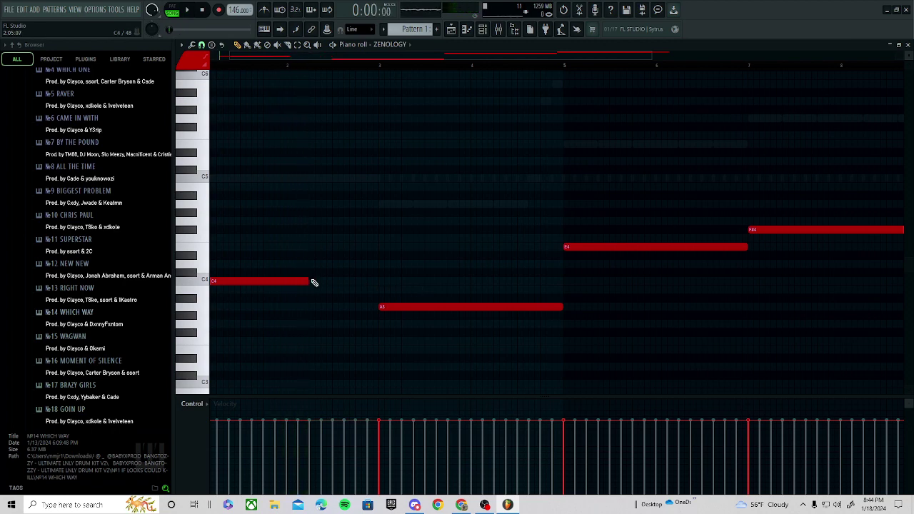
mouse_move(372, 285)
left_mouse_down()
mouse_move(411, 263)
mouse_move(426, 271)
left_mouse_up()
right_click(430, 271)
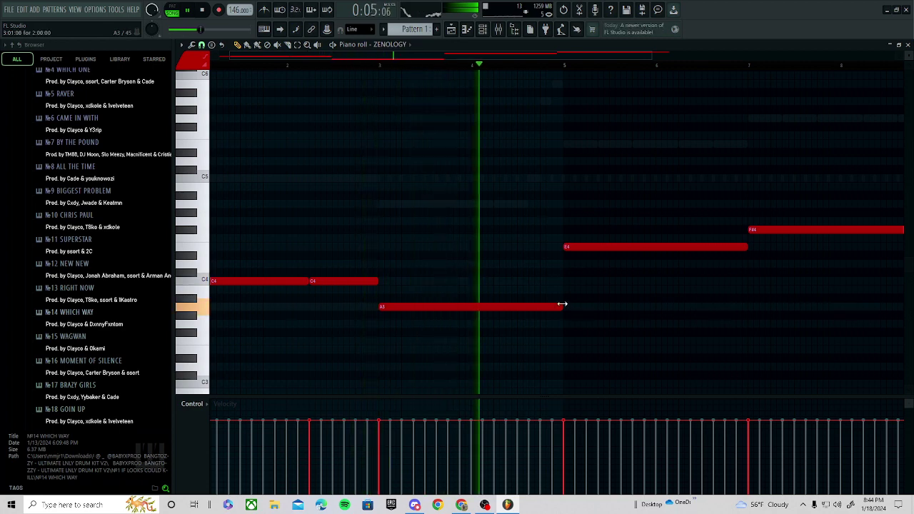
- Delete the second C4 note in the ZENOLOGY part and extend the first one to the start of bar 3
right_click(329, 284)
left_click_drag(308, 283, 375, 305)
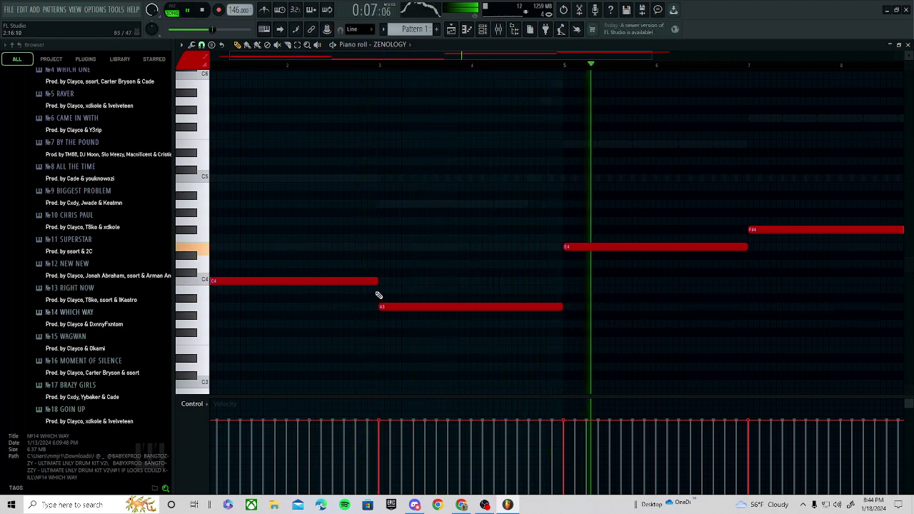
scroll(378, 293, "down", 2)
- Stop playback, audition samples in the HOW YOU FEEL folder and collapse the №1 IF LOOKS COULD KILL kit
scroll(68, 270, "up", 5)
scroll(80, 300, "up", 2)
key("space")
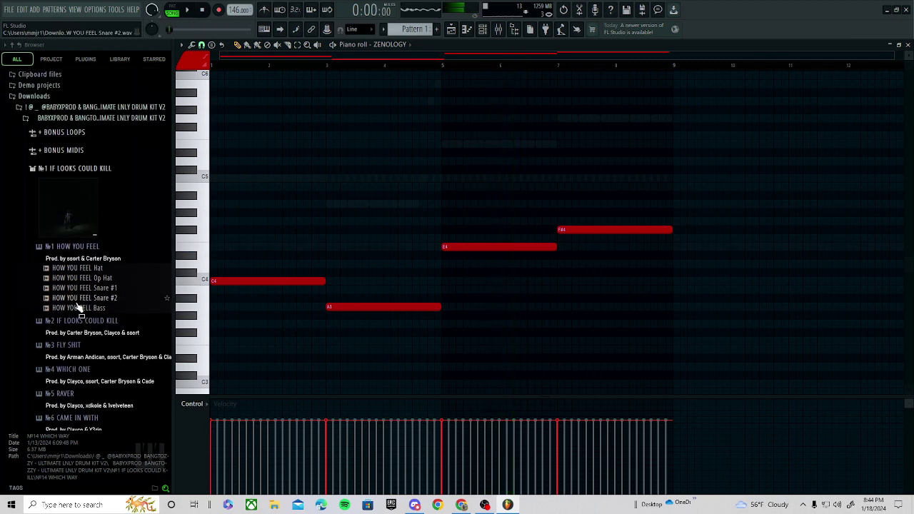
left_click(79, 300)
left_click(81, 308)
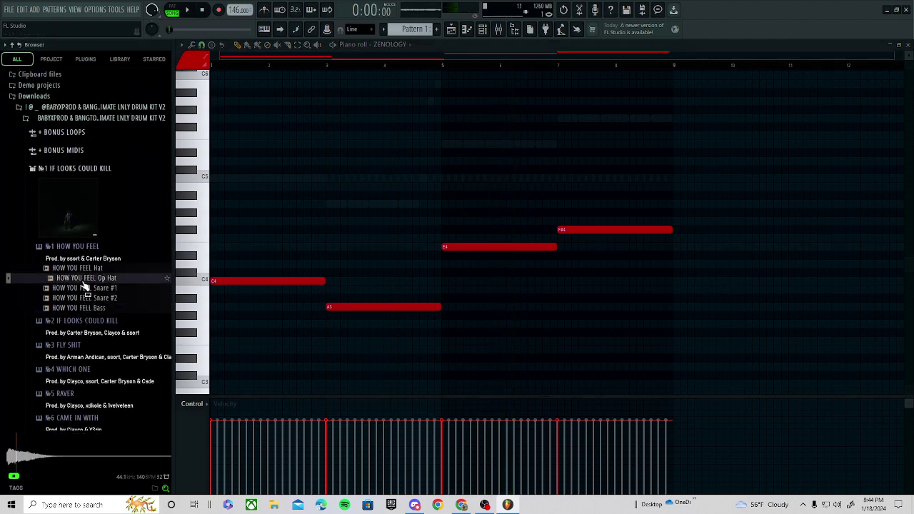
scroll(84, 283, "up", 3)
left_click(84, 276)
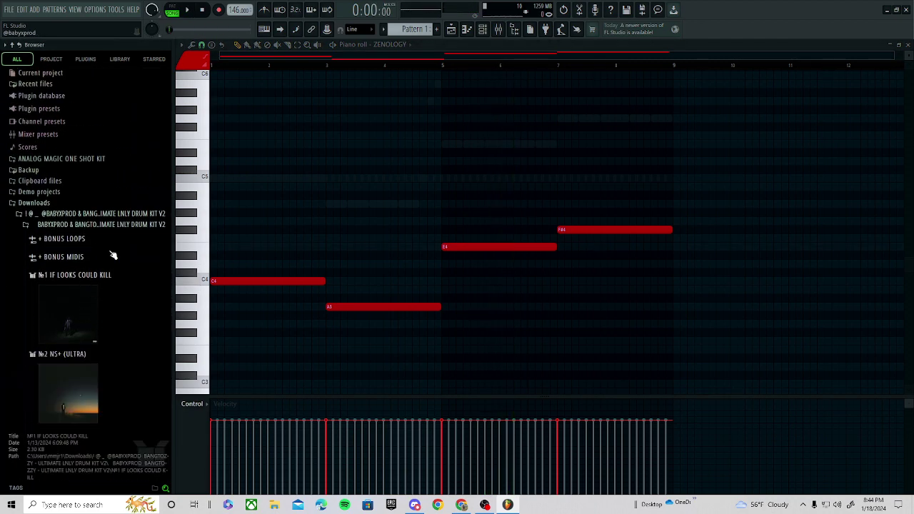
- Save the project as dl in a new project folder
left_click(7, 10)
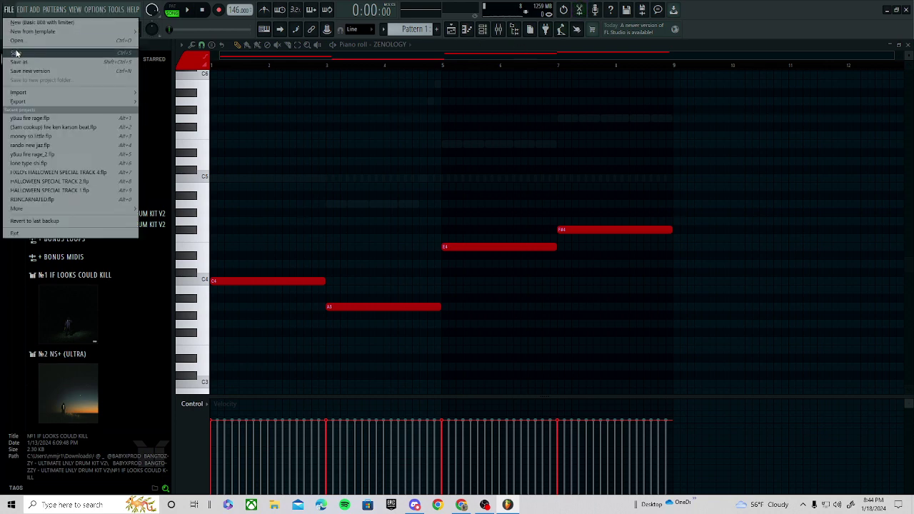
left_click(12, 48)
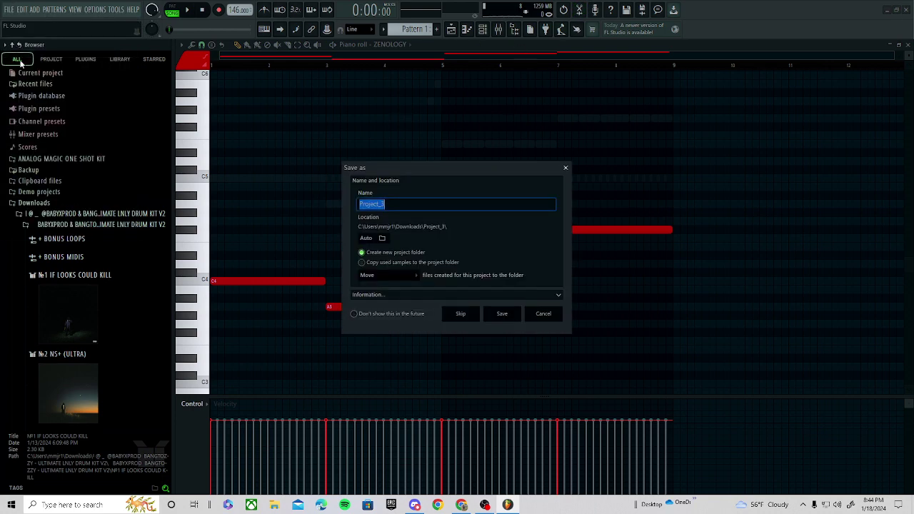
type("dl")
left_click(516, 315)
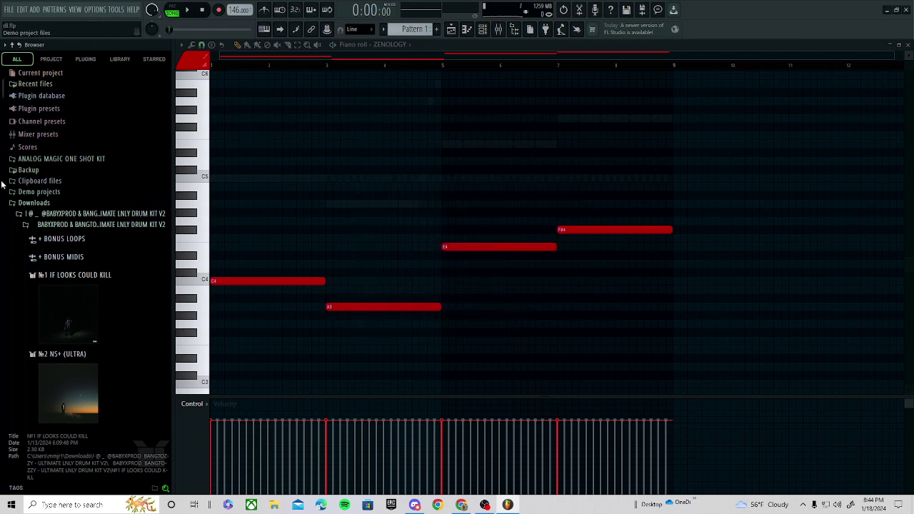
- Audition loops in the drum kit's BONUS LOOPS folder, including fallen, hellraiser, hop and jozizzy
left_click(59, 225)
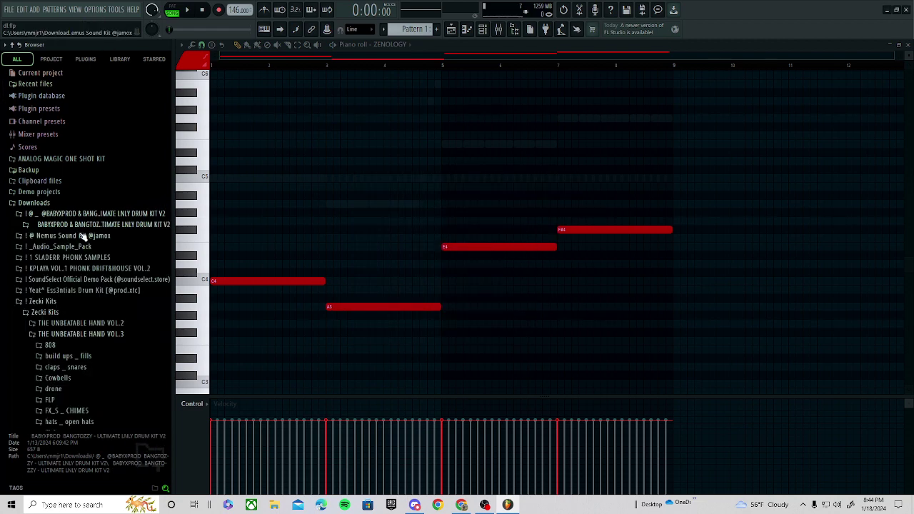
left_click(83, 236)
left_click(71, 86)
left_click(90, 161)
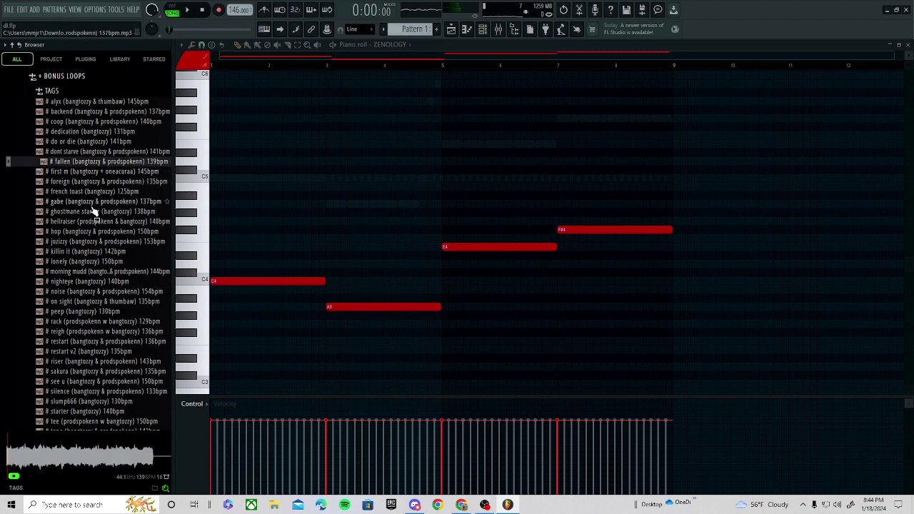
left_click(92, 221)
left_click(92, 231)
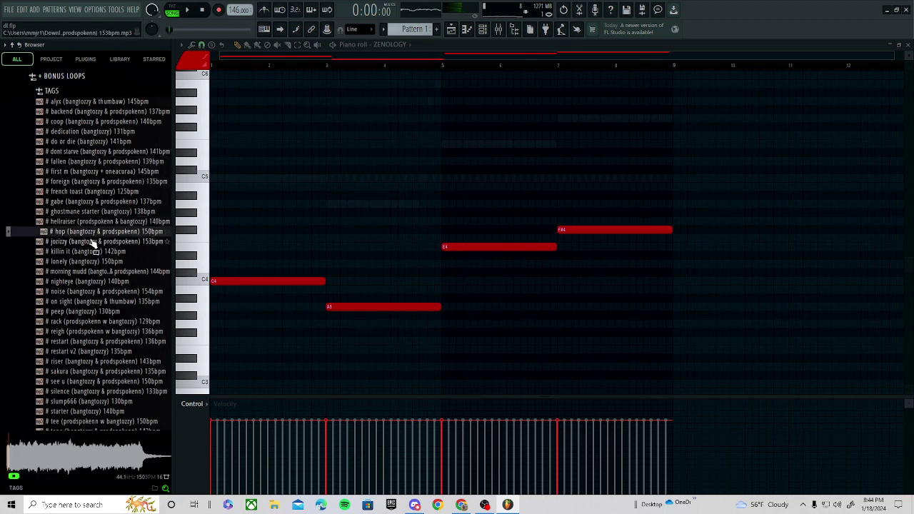
left_click(90, 242)
- Start a new project from the Empty template
left_click(7, 9)
mouse_move(32, 32)
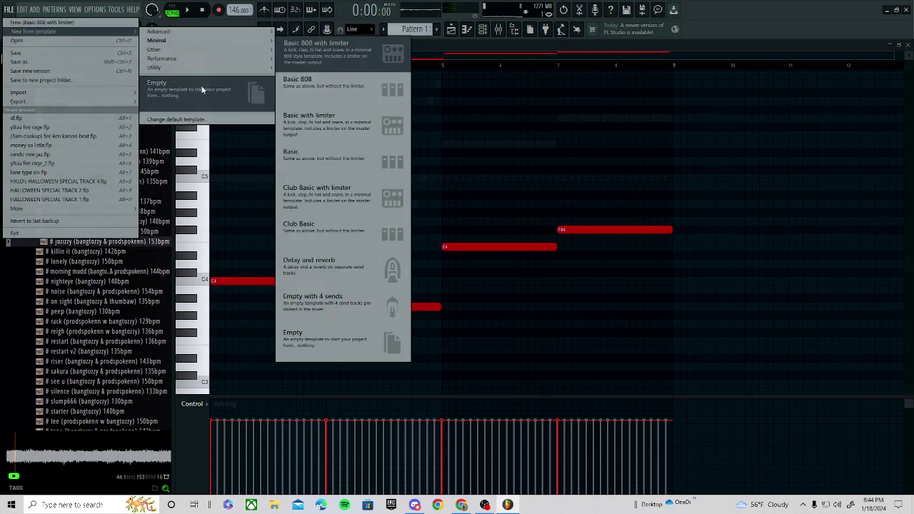
left_click(210, 107)
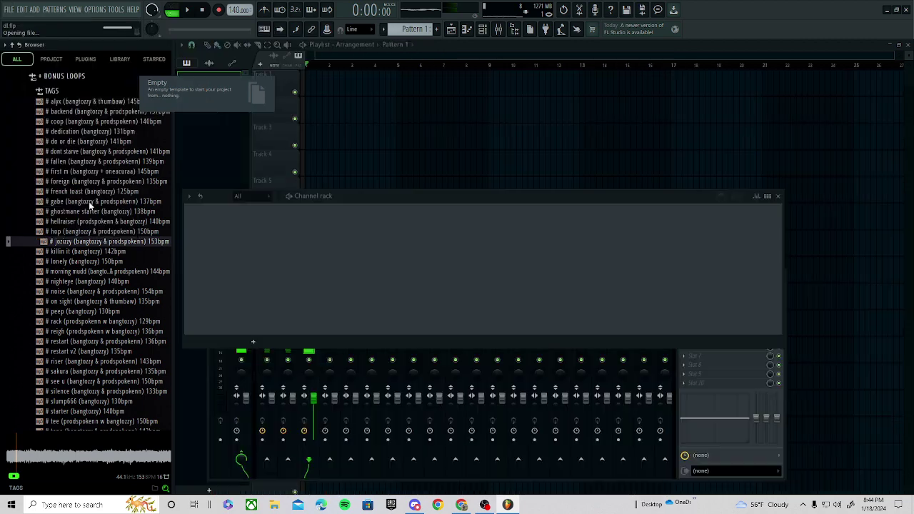
- Audition more bonus loops, from gabe through noise, restart, sakura and silence to slump666
left_click(91, 204)
left_click(93, 274)
left_click(93, 292)
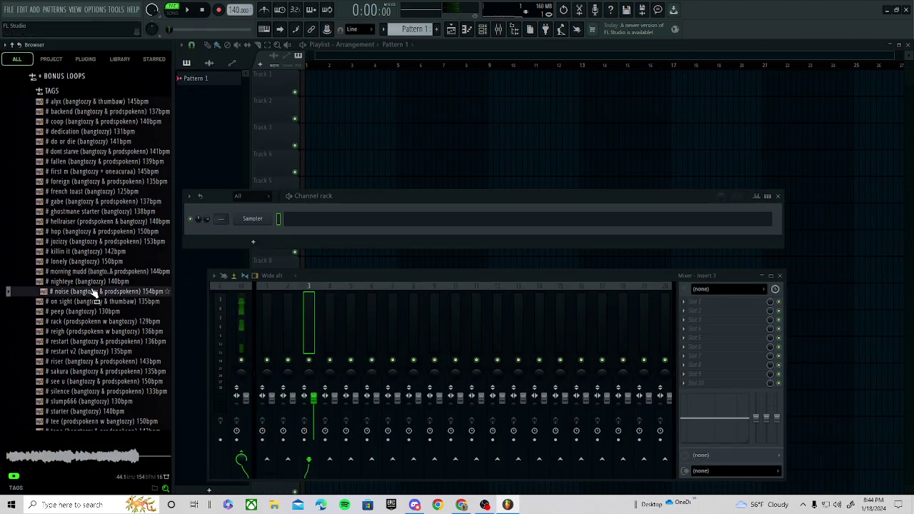
left_click(93, 351)
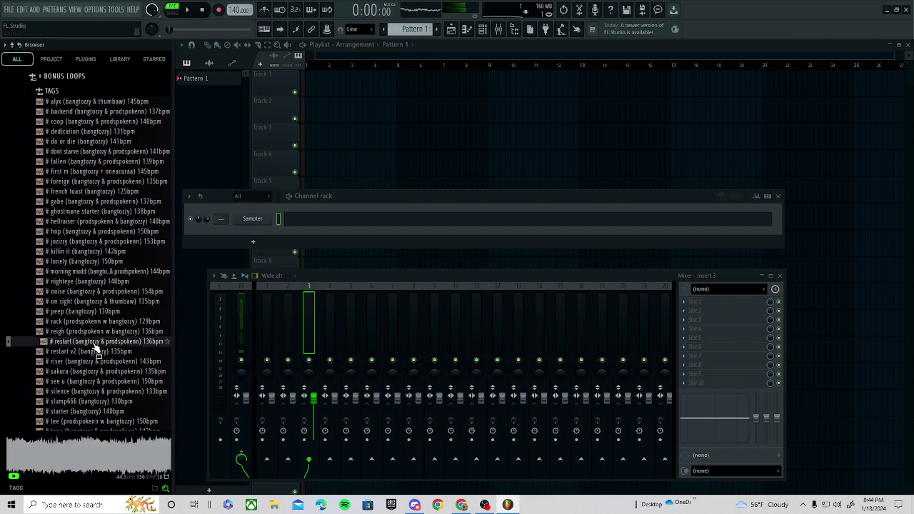
left_click(95, 361)
left_click(98, 371)
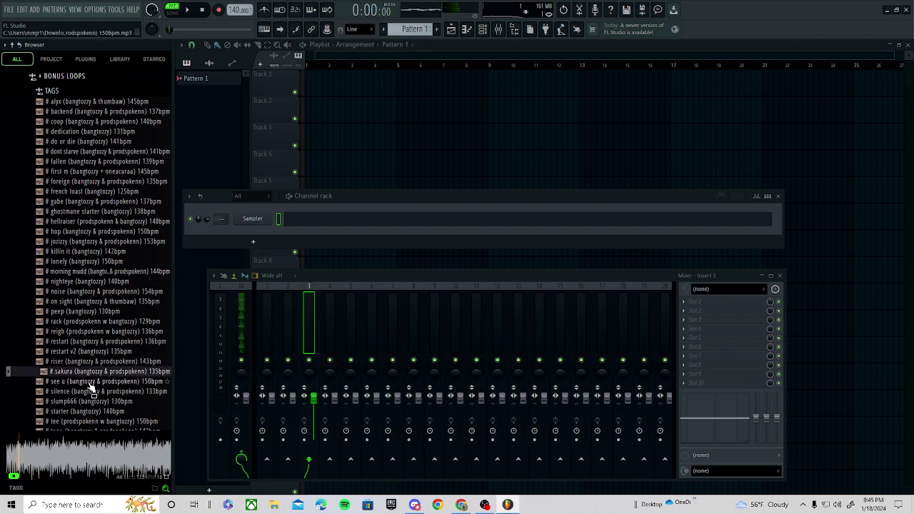
left_click(91, 383)
left_click(87, 392)
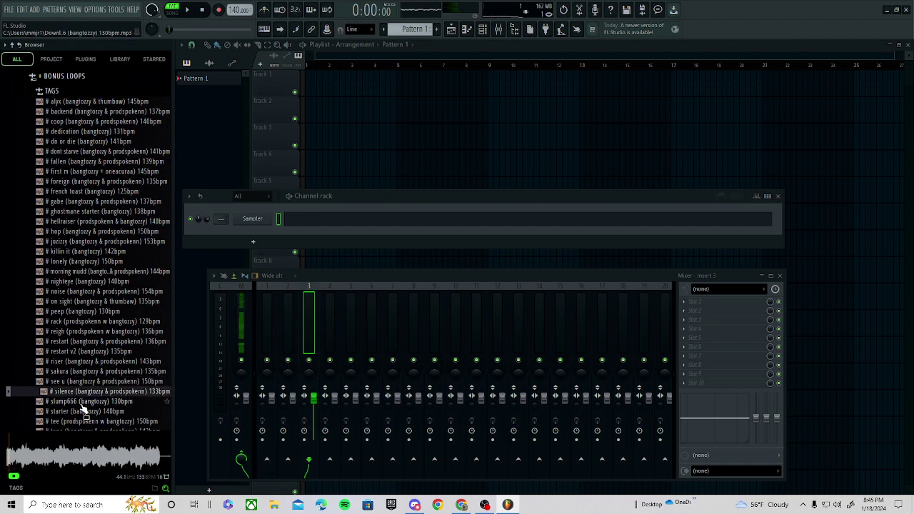
left_click(82, 404)
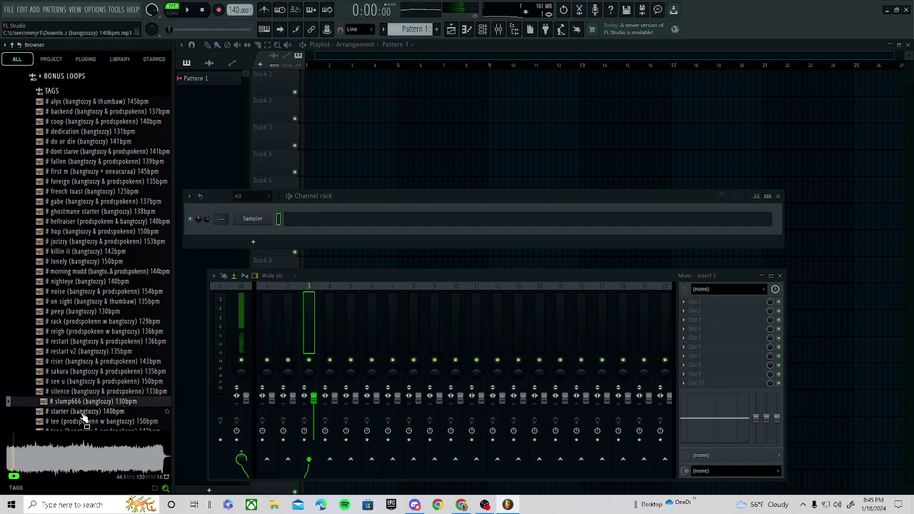
- Add a Serum channel and load the BASS - Cthulhu preset from the Nemus Serum Bank
left_click(253, 241)
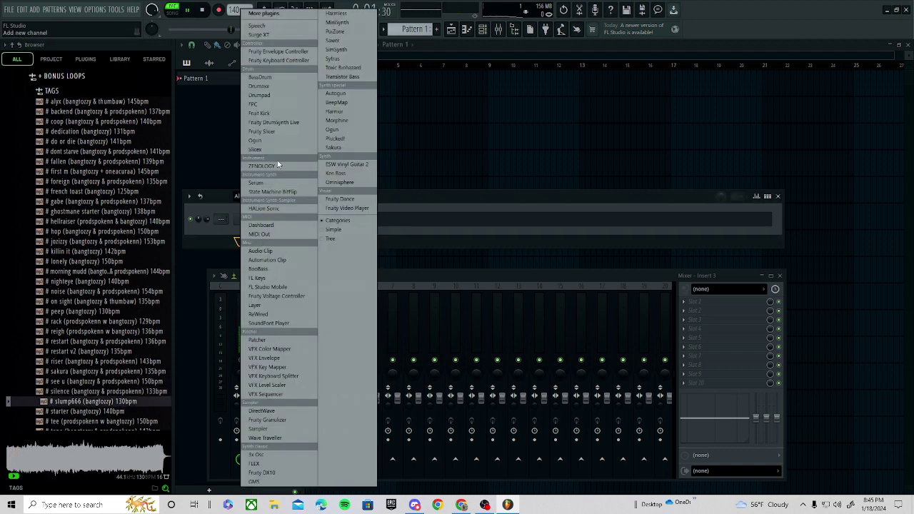
left_click(258, 183)
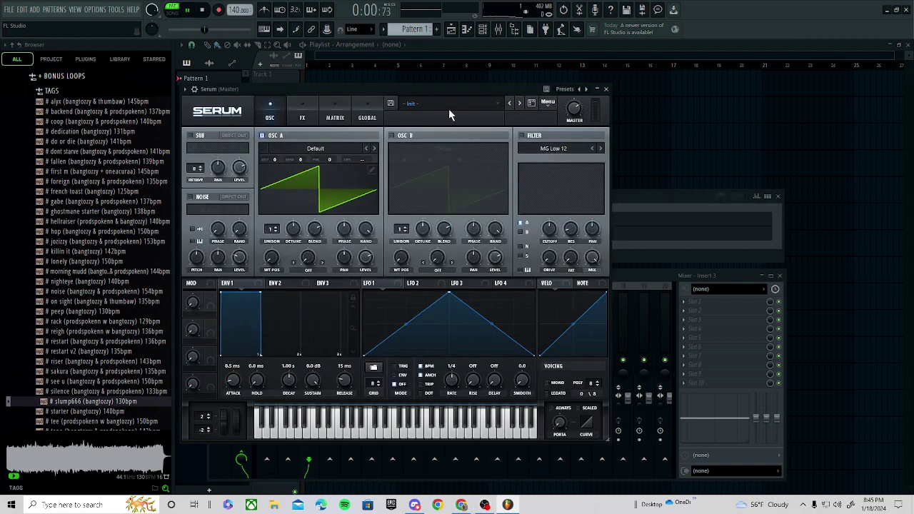
left_click(450, 115)
mouse_move(500, 167)
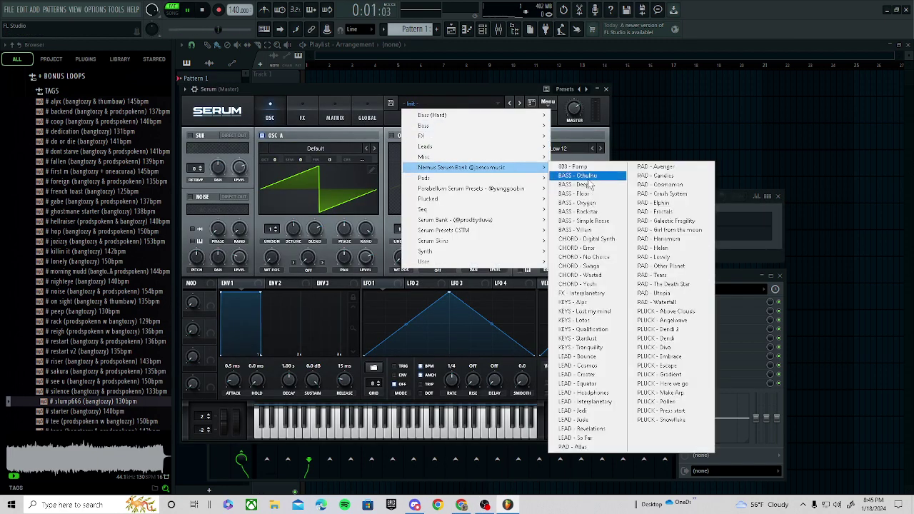
left_click(581, 175)
left_click(650, 200)
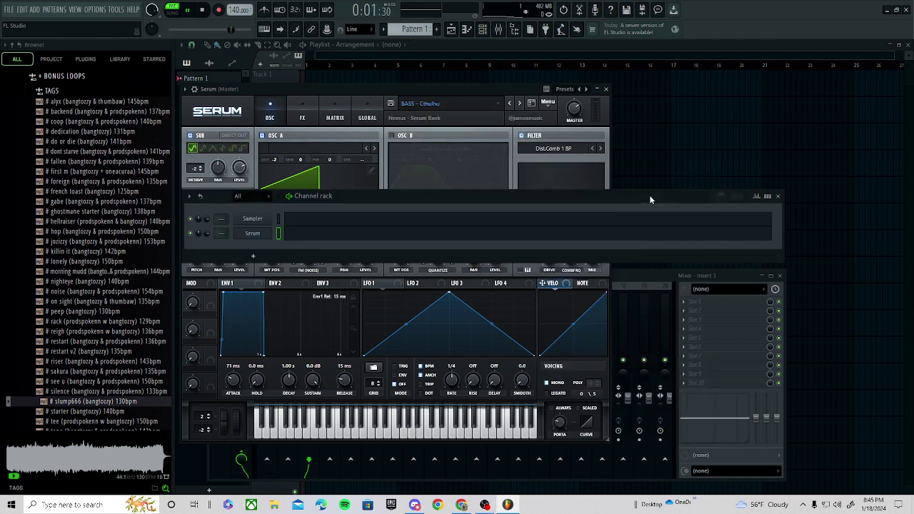
- Open the Sampler channel's piano roll and set its scale highlighting to Default
left_click(272, 223)
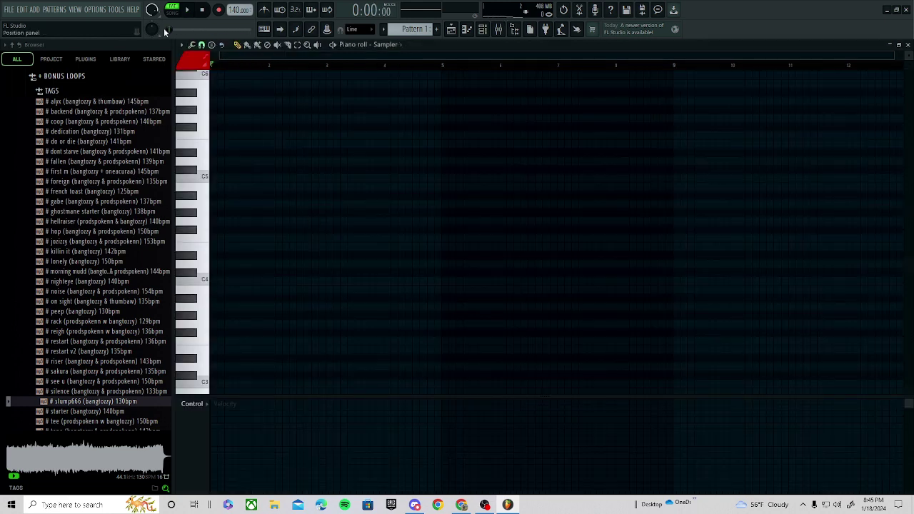
left_click(201, 45)
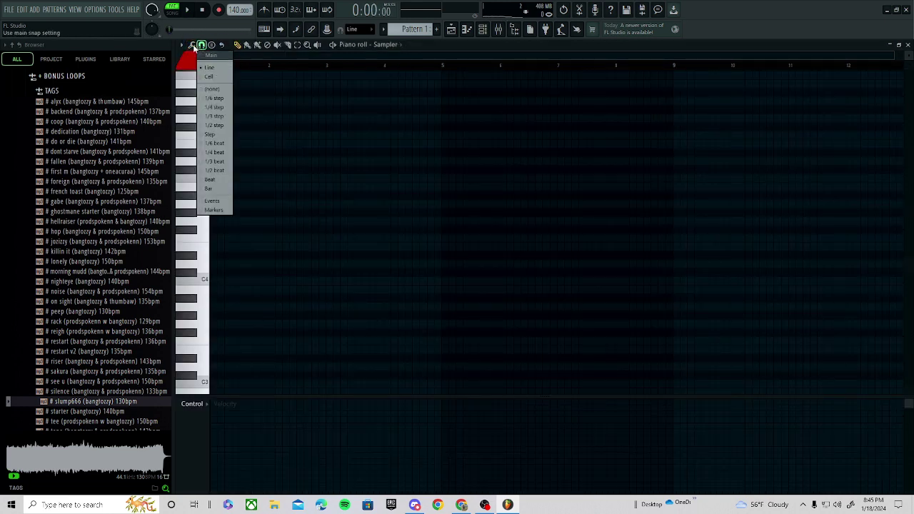
left_click(193, 45)
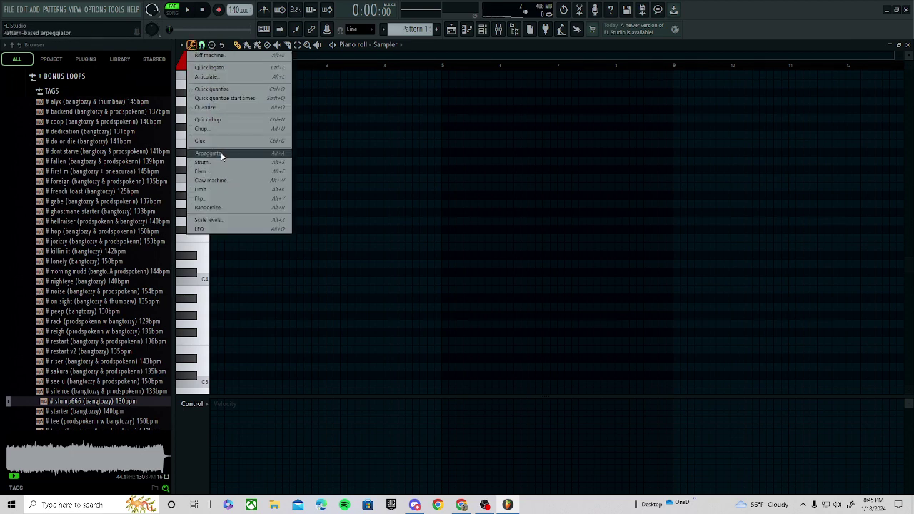
left_click(181, 45)
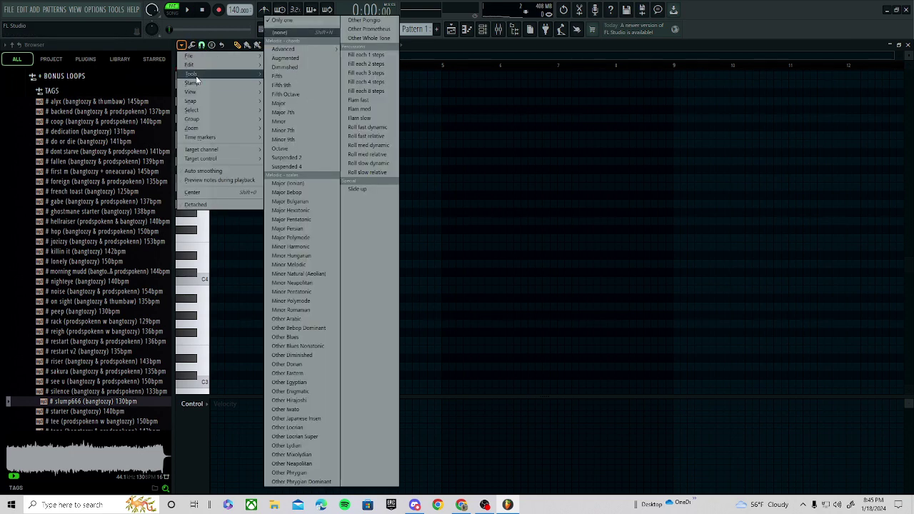
mouse_move(194, 76)
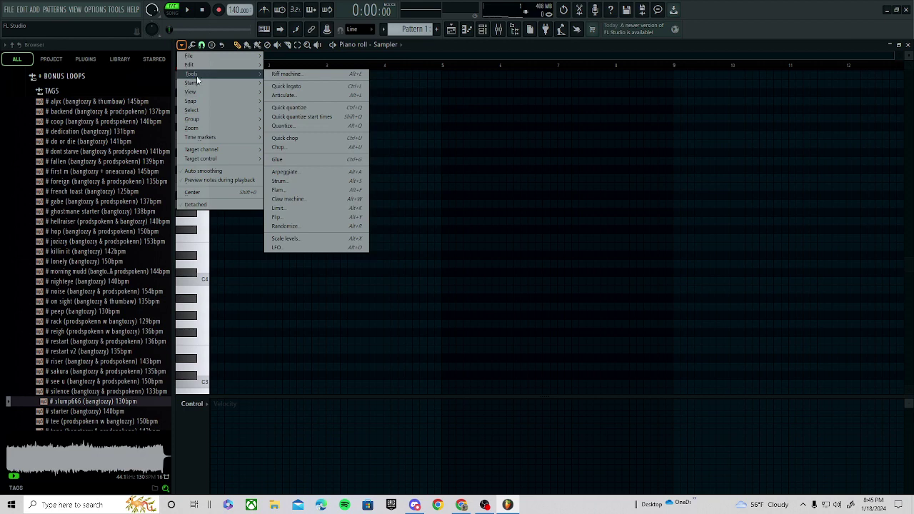
mouse_move(196, 93)
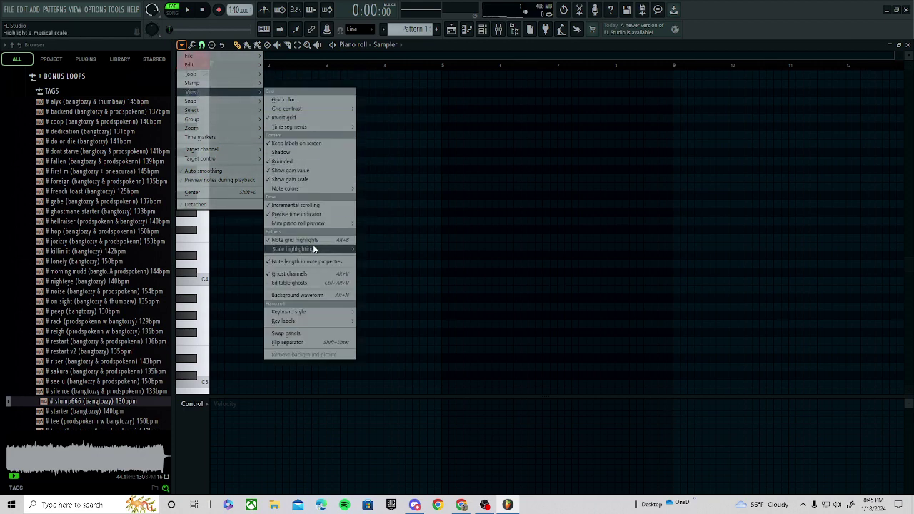
mouse_move(338, 252)
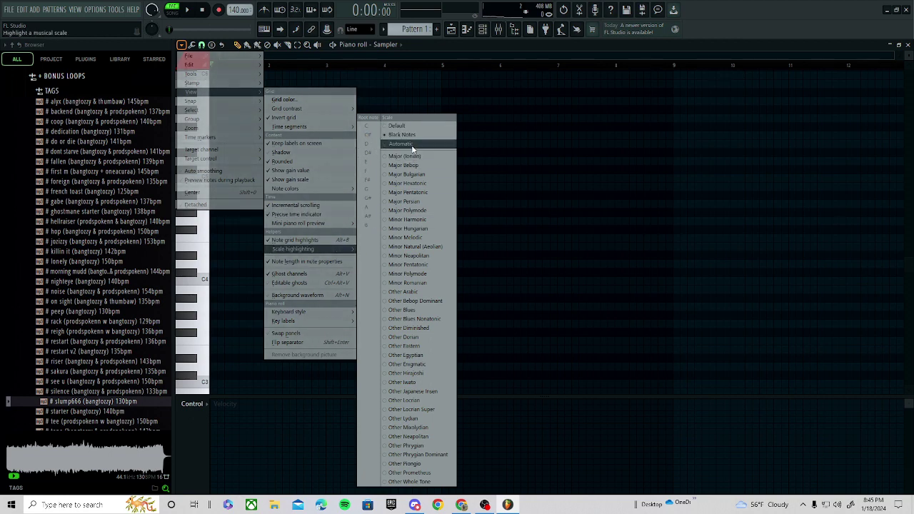
left_click(402, 125)
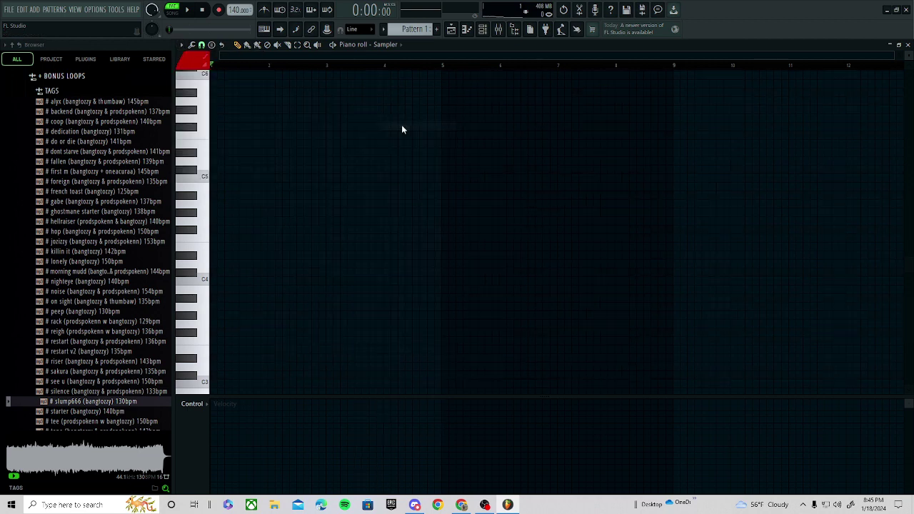
- Set the piano roll's scale highlighting to Black Notes
left_click(181, 44)
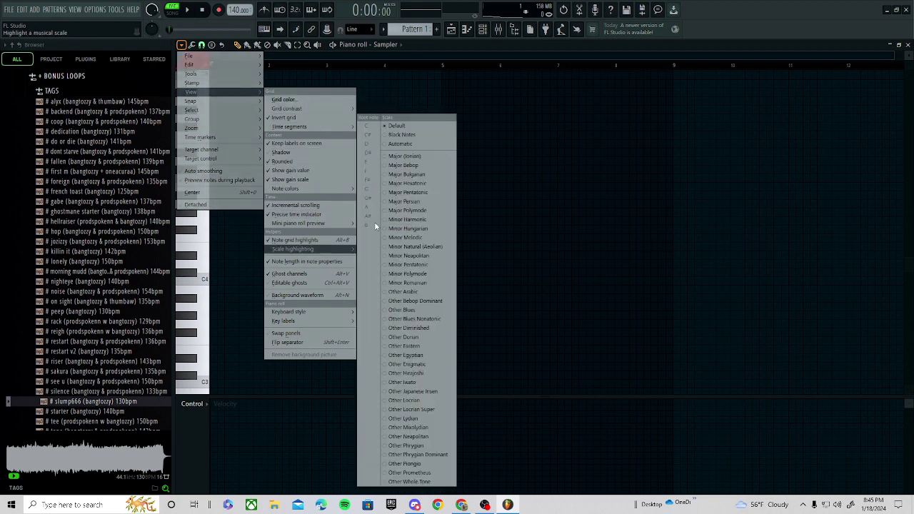
left_click(402, 137)
- Look through the scale highlighting choices of the Sampler channel's piano roll and leave them without picking one
left_click(182, 44)
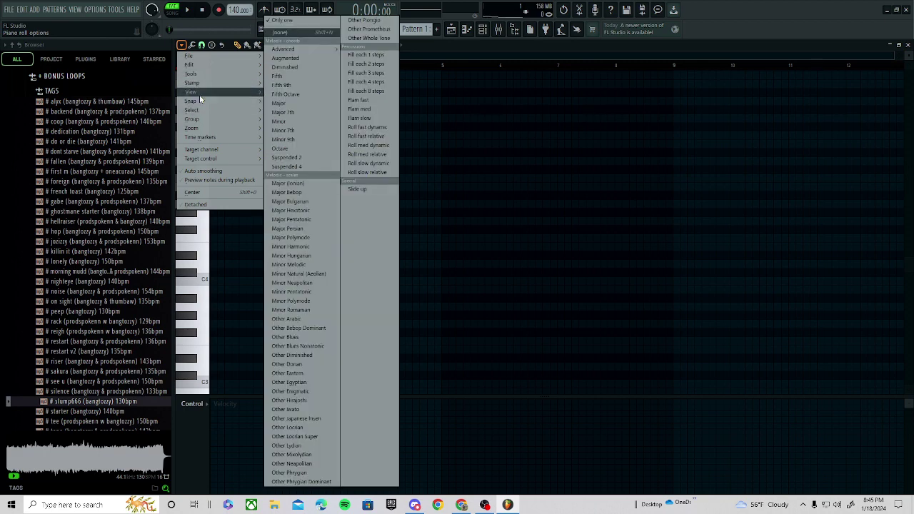
mouse_move(259, 93)
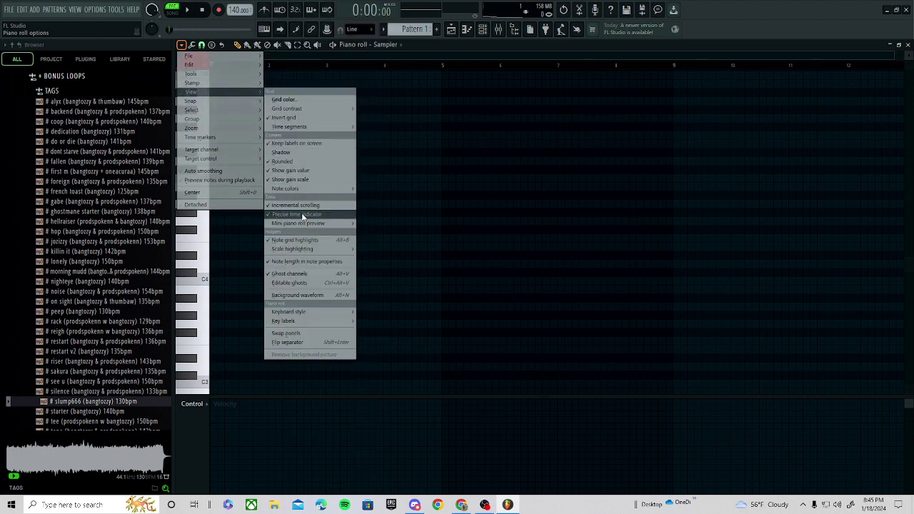
mouse_move(303, 249)
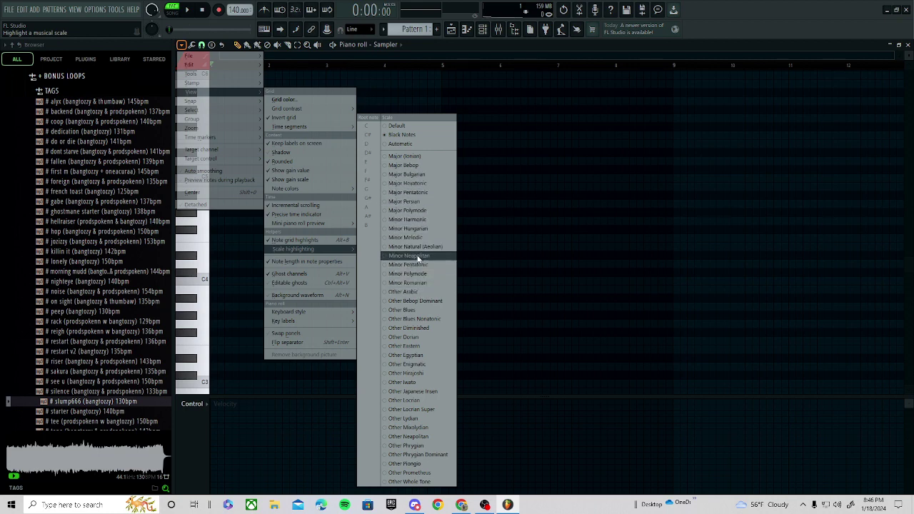
left_click(28, 164)
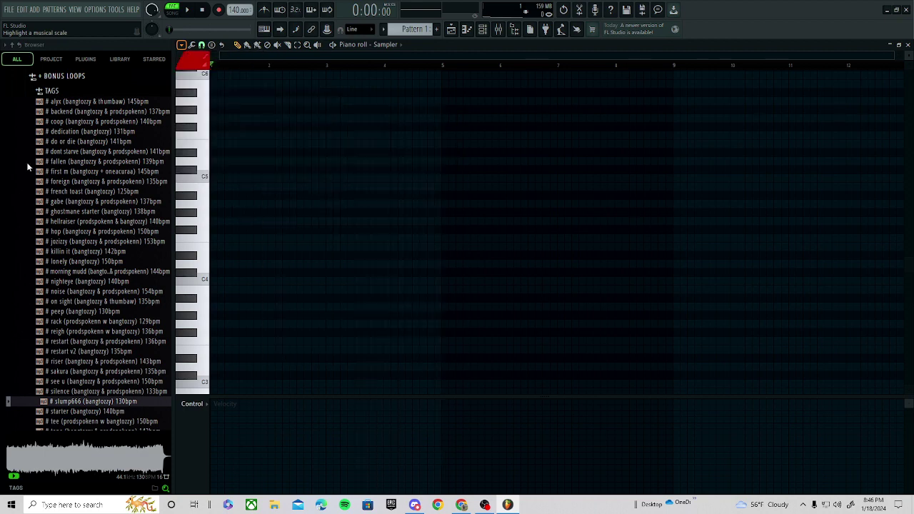
- Collapse the BONUS LOOPS folder and expand the drive-download-20231209T170602Z-001 folder
left_click(61, 78)
scroll(79, 155, "down", 15)
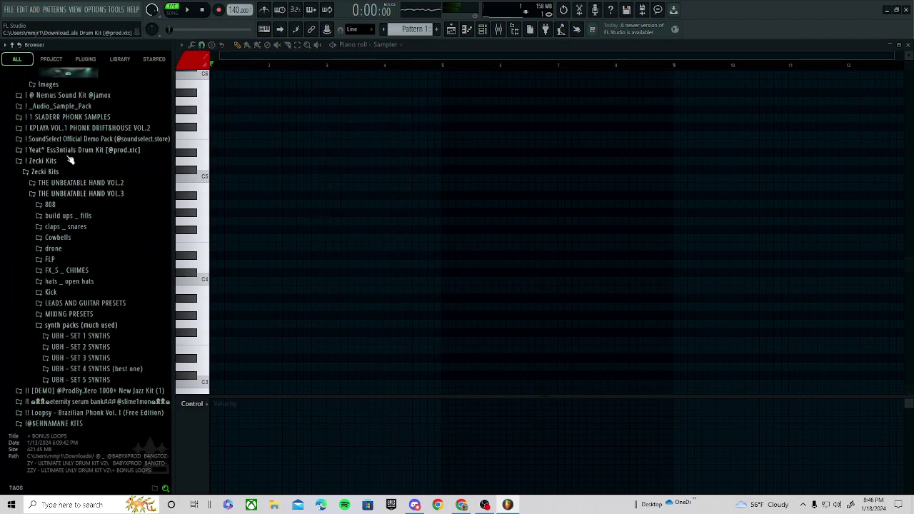
scroll(64, 182, "down", 20)
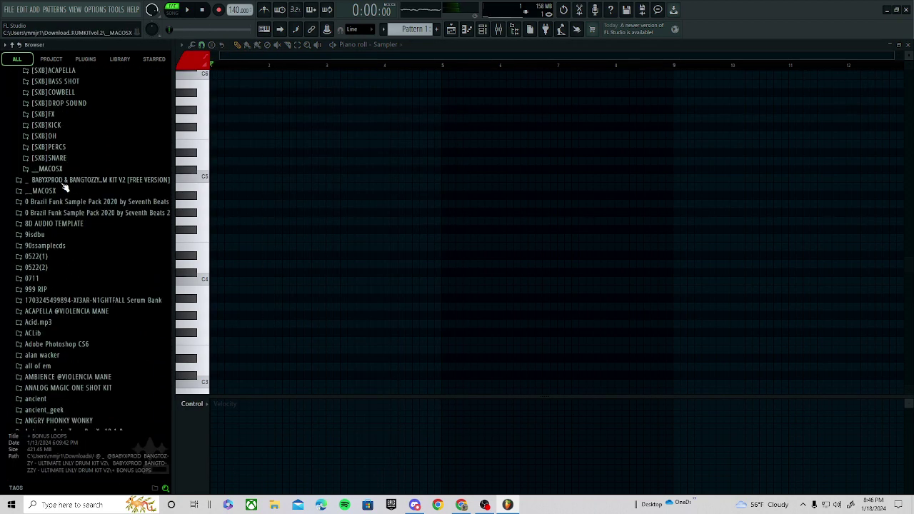
scroll(64, 185, "down", 10)
left_click(66, 182)
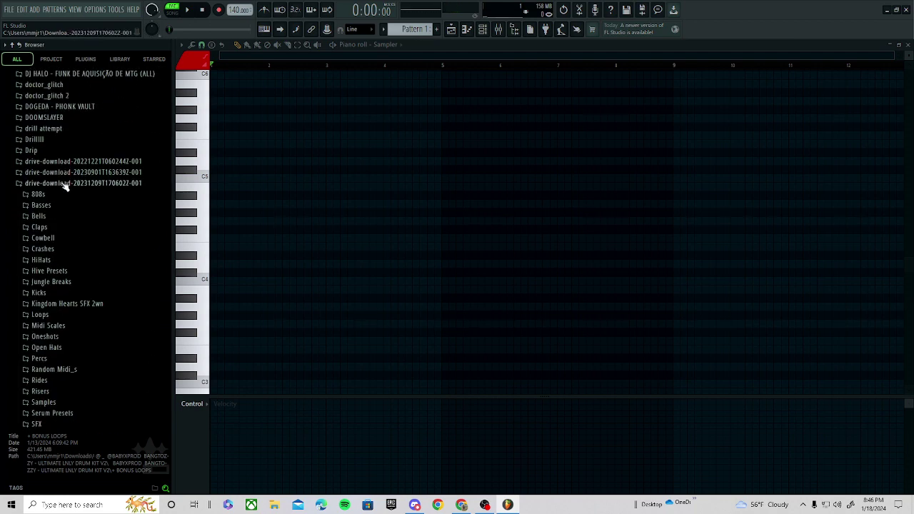
- Audition the producer tags in the t4keovr tag folder, from ikm short to Plugg Tag
scroll(61, 200, "down", 5)
left_click(57, 338)
left_click(58, 348)
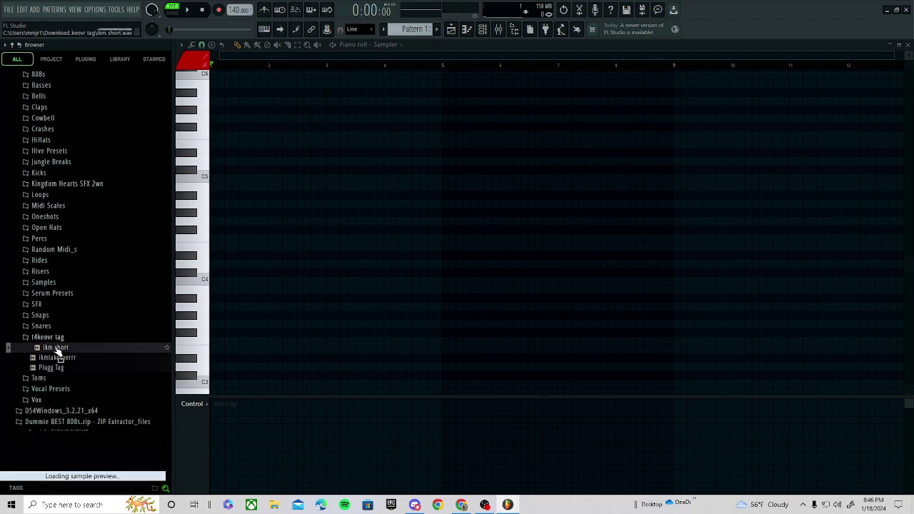
left_click(60, 358)
left_click(61, 369)
scroll(43, 207, "up", 4)
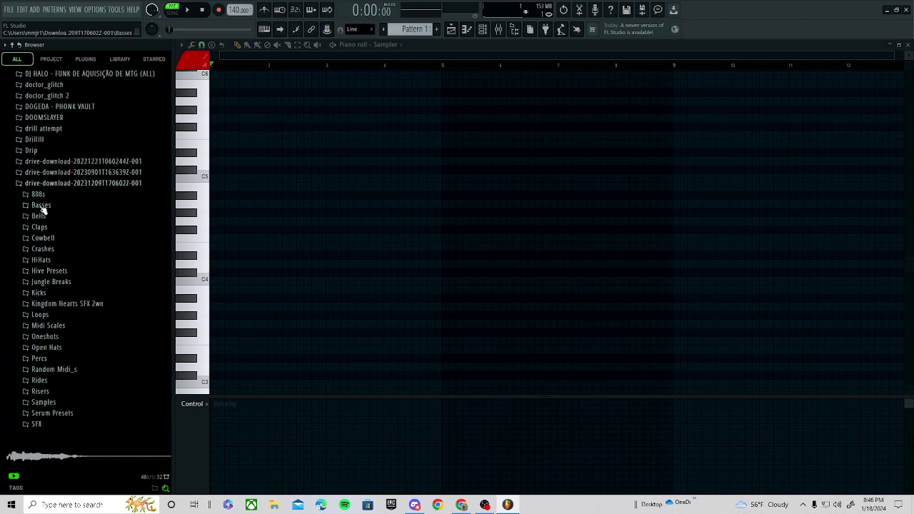
- Collapse the open download folder and check the drive-download-20230901T163639Z-001, Dummie BEST 808s and File_NewInstall_4455 folders for usable sounds
left_click(62, 184)
left_click(67, 174)
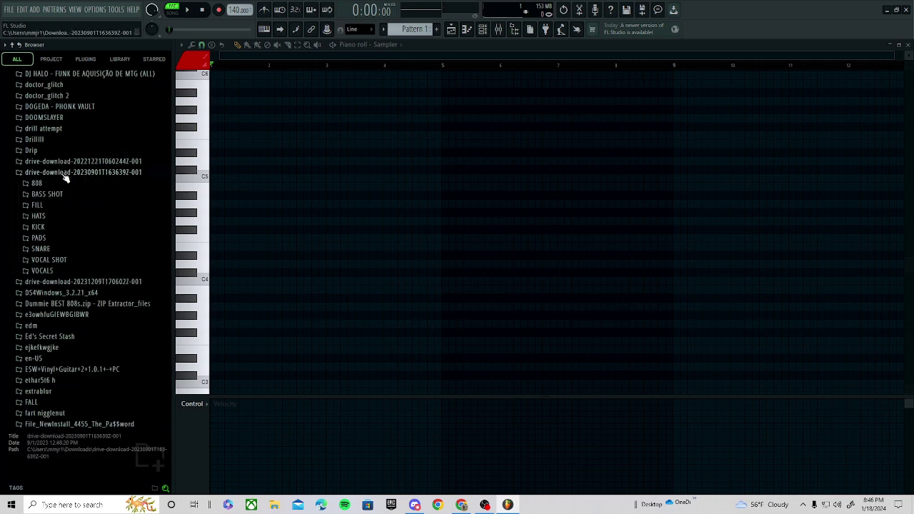
left_click(65, 174)
left_click(67, 205)
left_click(68, 206)
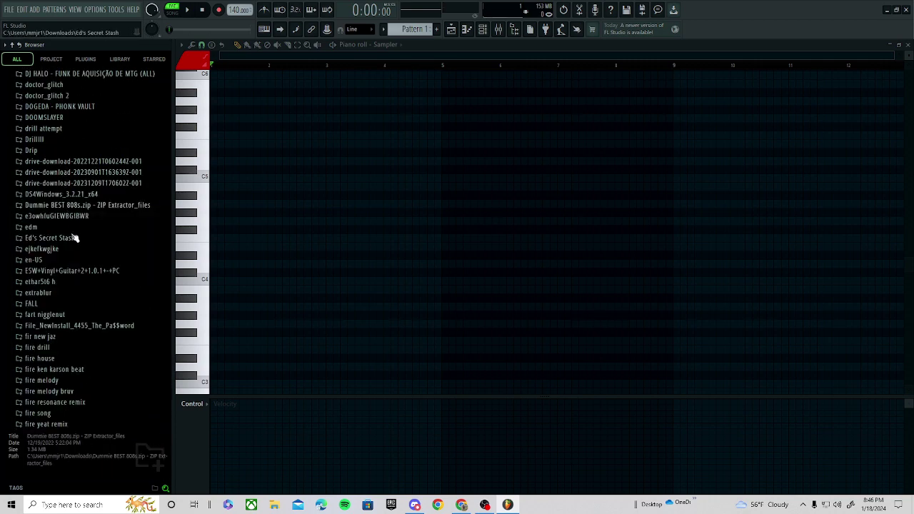
left_click(89, 326)
left_click(87, 326)
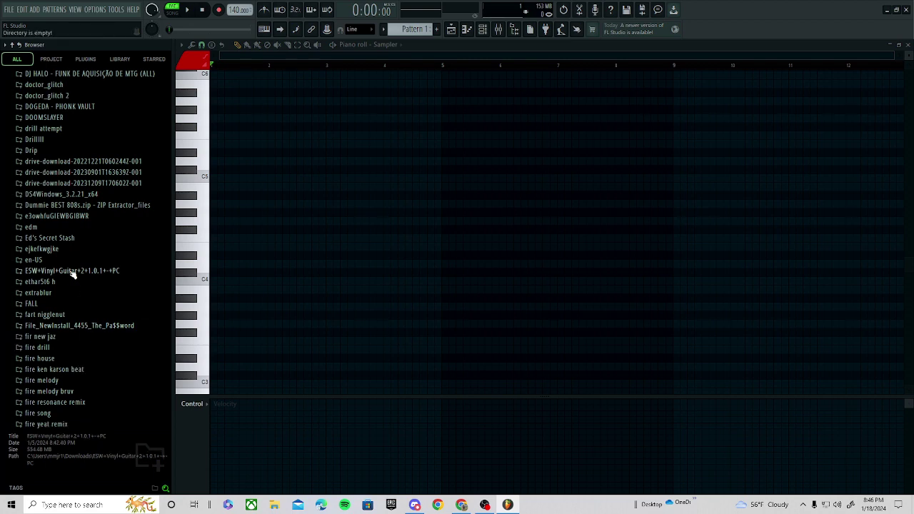
- Audition the Hihat - Blazed, FX - Elemental and FX - Cloverfield samples in the GASSED UK Drill Drum Kit, then collapse its inner folder
scroll(71, 275, "down", 7)
left_click(75, 275)
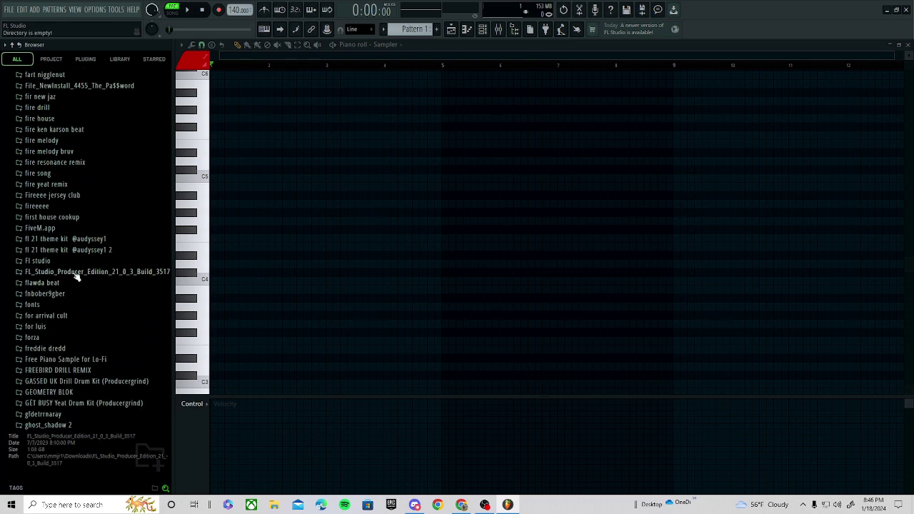
scroll(77, 277, "down", 4)
left_click(82, 263)
left_click(81, 272)
left_click(80, 285)
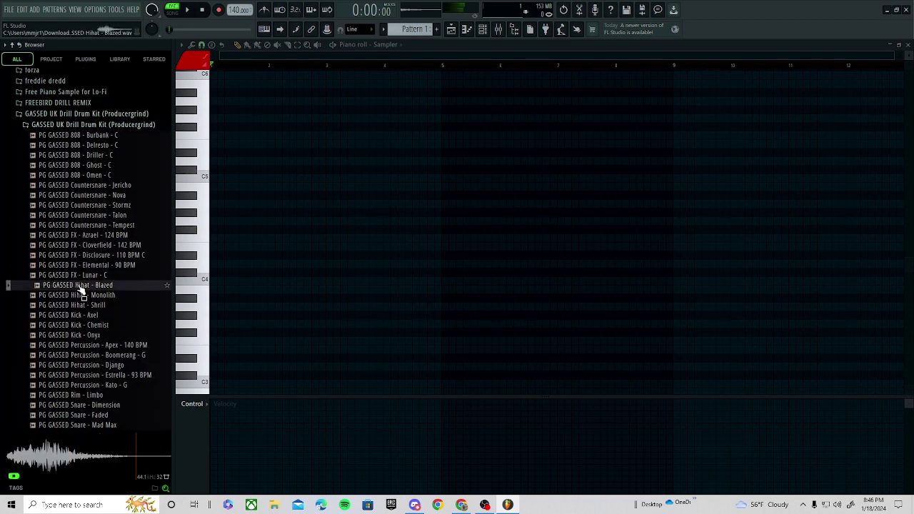
left_click(78, 265)
left_click(80, 245)
left_click(91, 125)
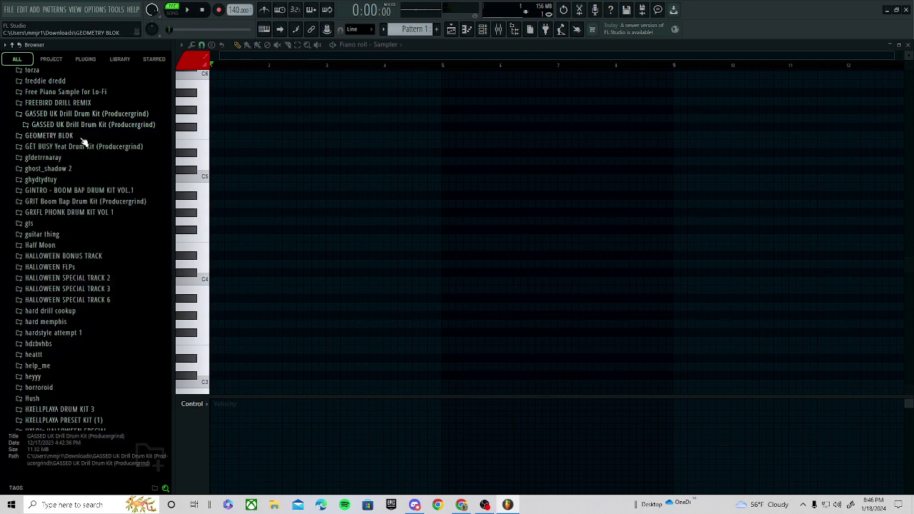
- Audition the Bass Shot - Dope sample in the GRIT Boom Bap Drum Kit and collapse its inner folder
left_click(105, 203)
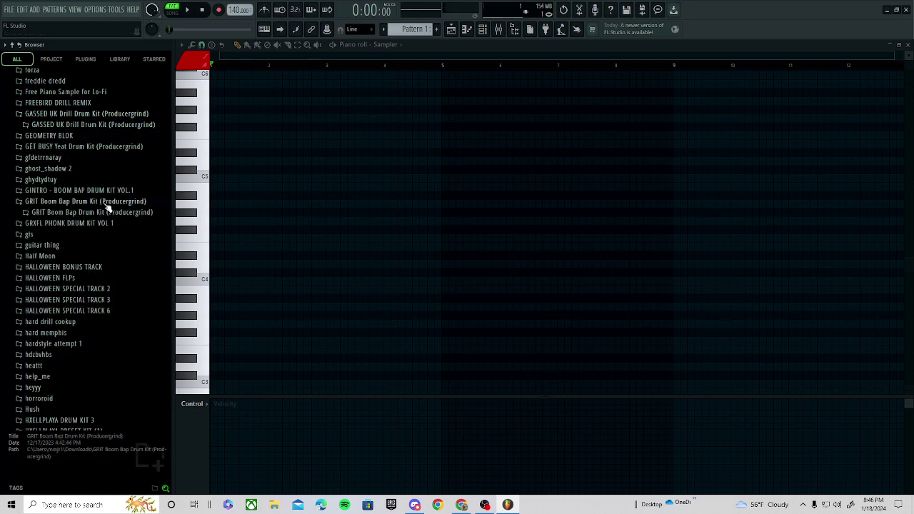
left_click(108, 210)
left_click(92, 145)
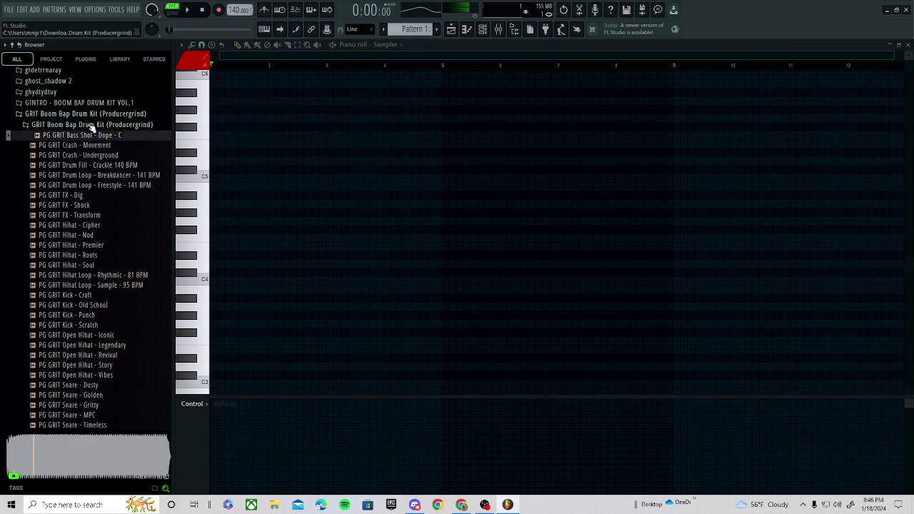
left_click(90, 125)
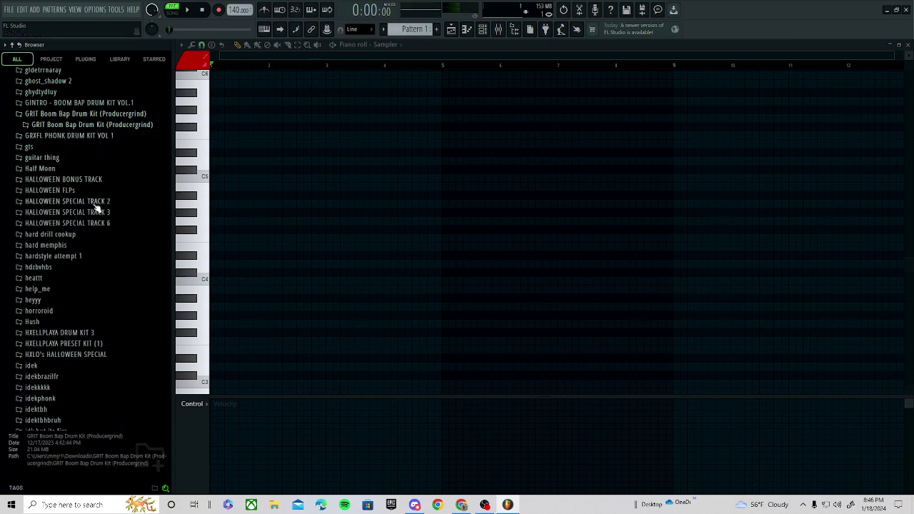
scroll(96, 206, "down", 15)
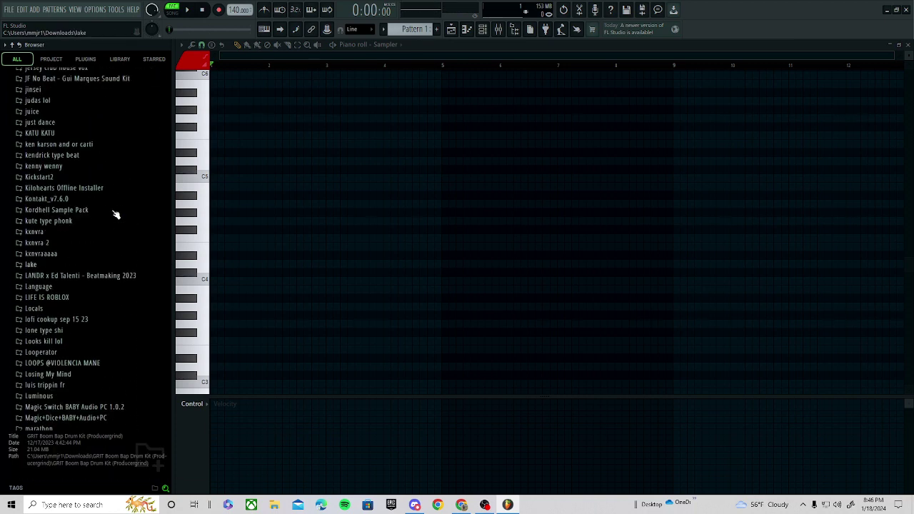
scroll(116, 214, "up", 4)
left_click(93, 207)
scroll(92, 215, "down", 15)
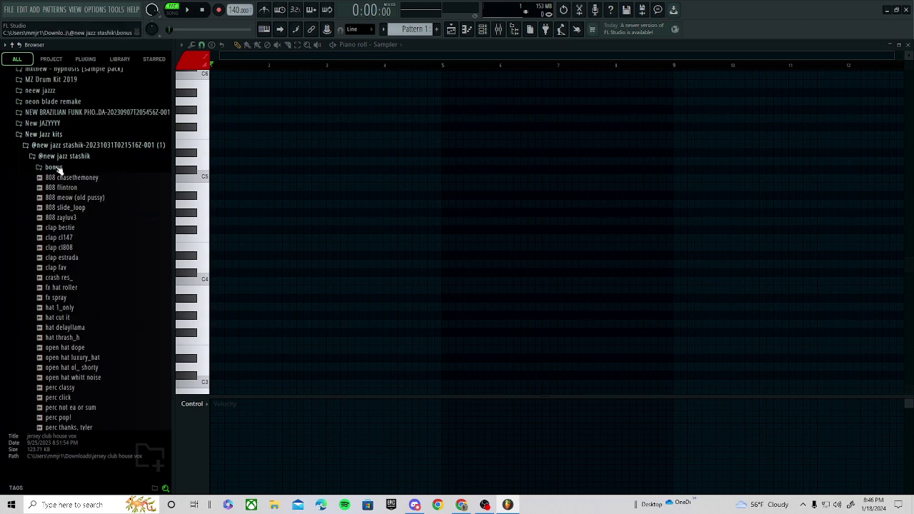
left_click(57, 168)
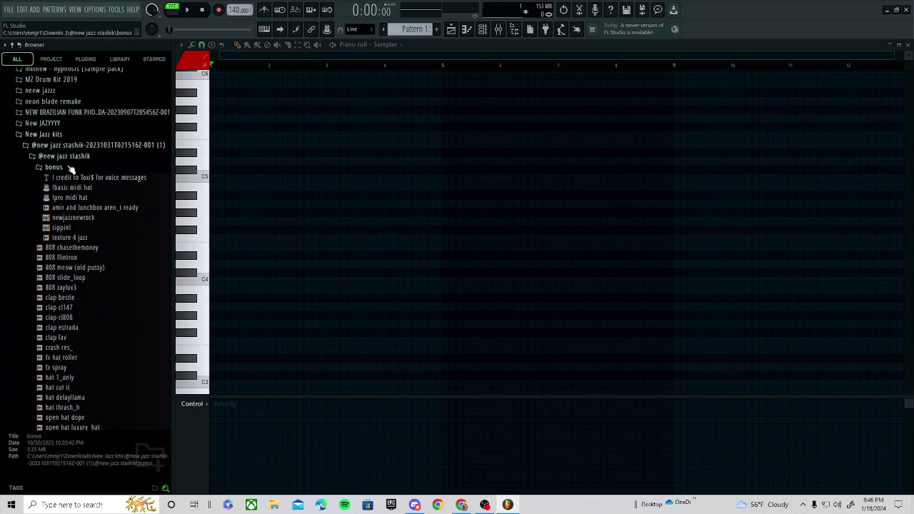
left_click(72, 168)
left_click(65, 156)
- Look through the 1000+ New Jazz Kit demo and its new jazz serum bank, and collapse the New Jazz kits folder
left_click(84, 168)
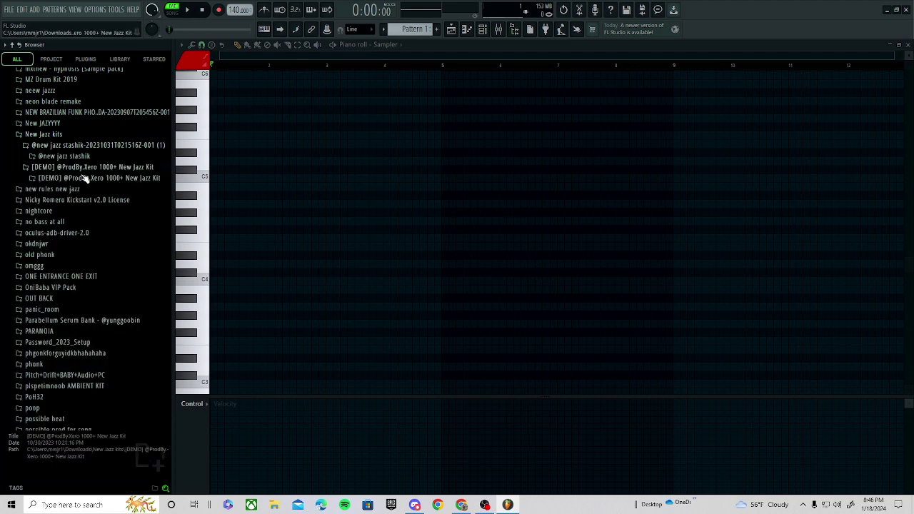
left_click(85, 179)
left_click(74, 189)
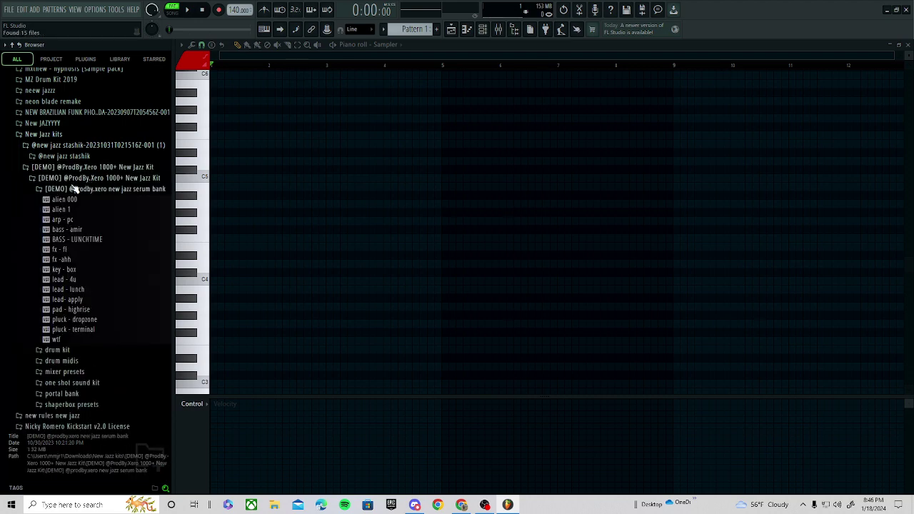
left_click(78, 147)
left_click(82, 159)
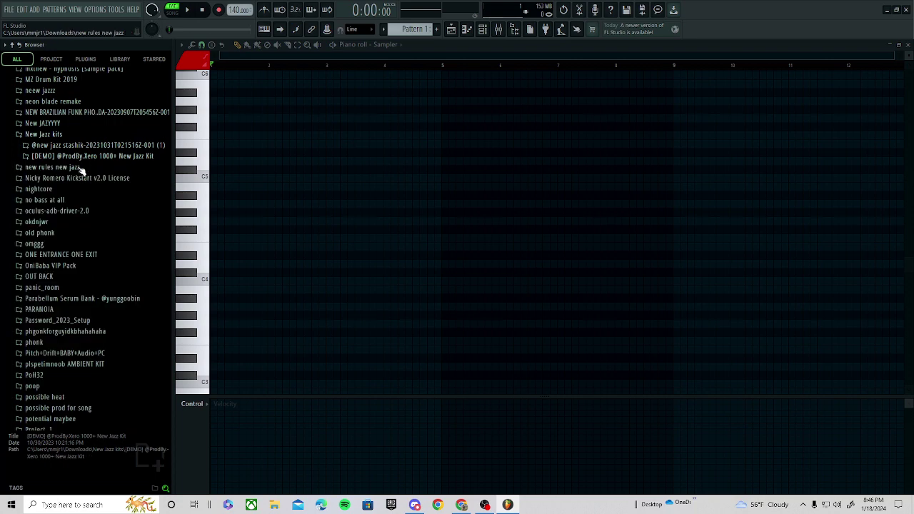
left_click(69, 136)
- Find the ! @ prodbyhalo tag sample among the loose files in the downloads folder and audition it
scroll(68, 164, "down", 12)
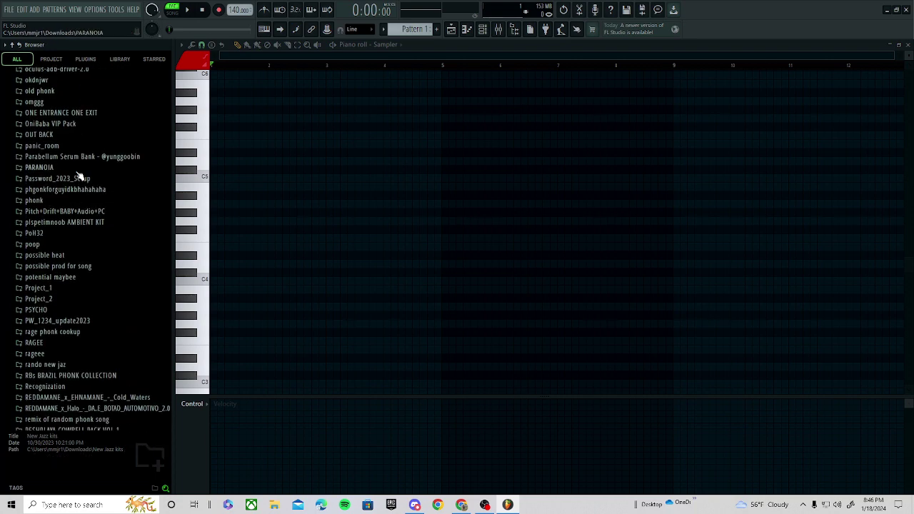
scroll(62, 207, "down", 20)
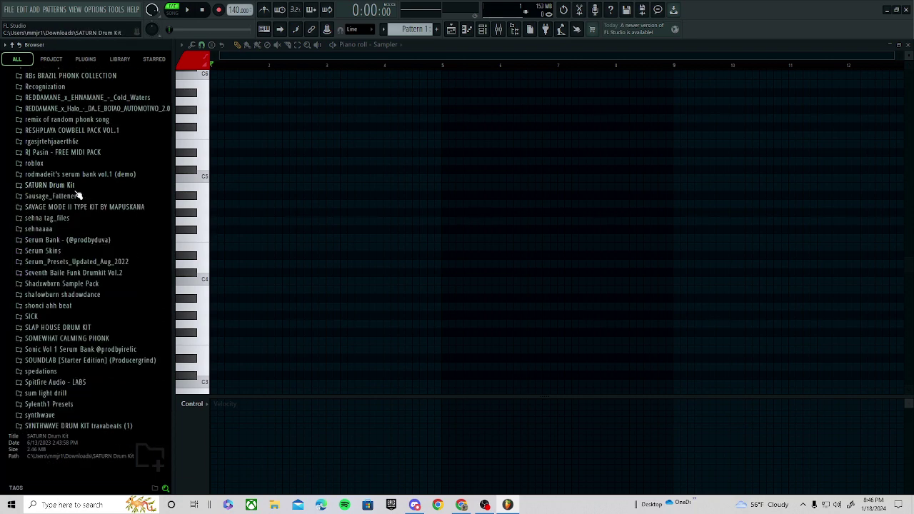
scroll(66, 207, "down", 1)
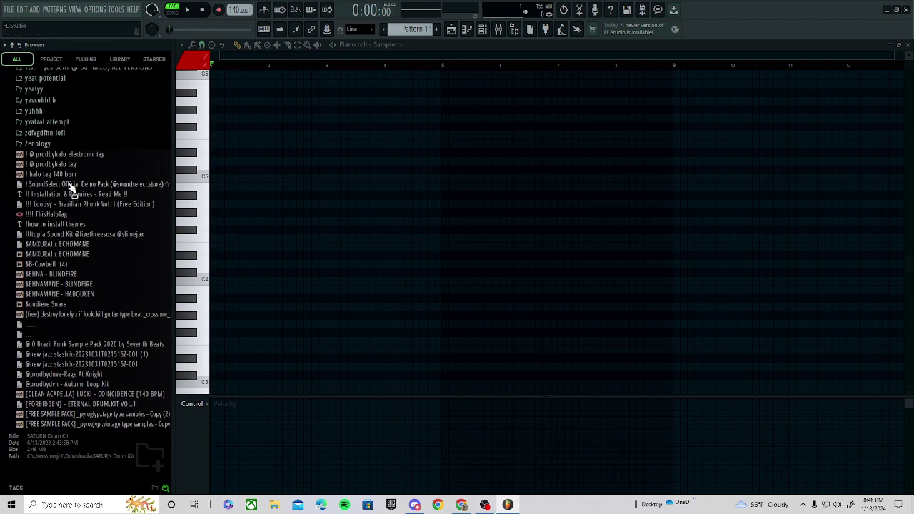
left_click_drag(66, 166, 68, 163)
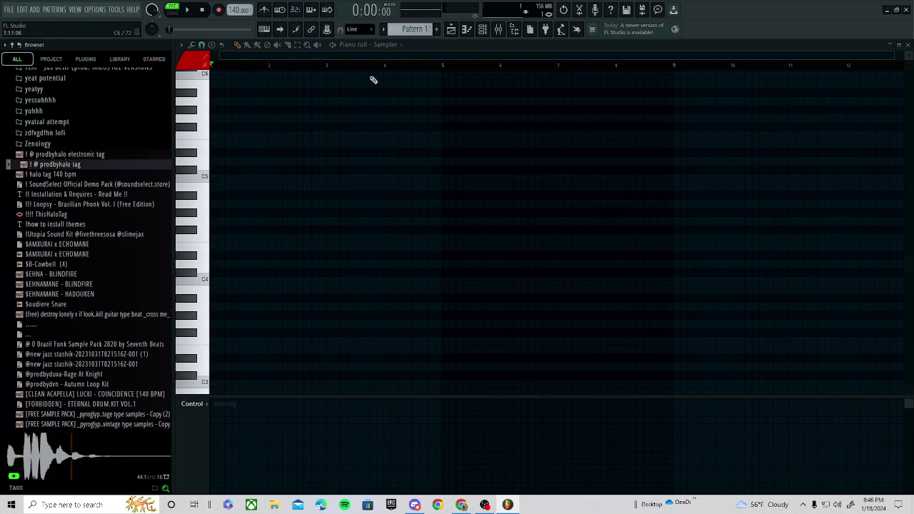
- Show the channel rack and look over the instruments available for a new channel without adding one
left_click(497, 29)
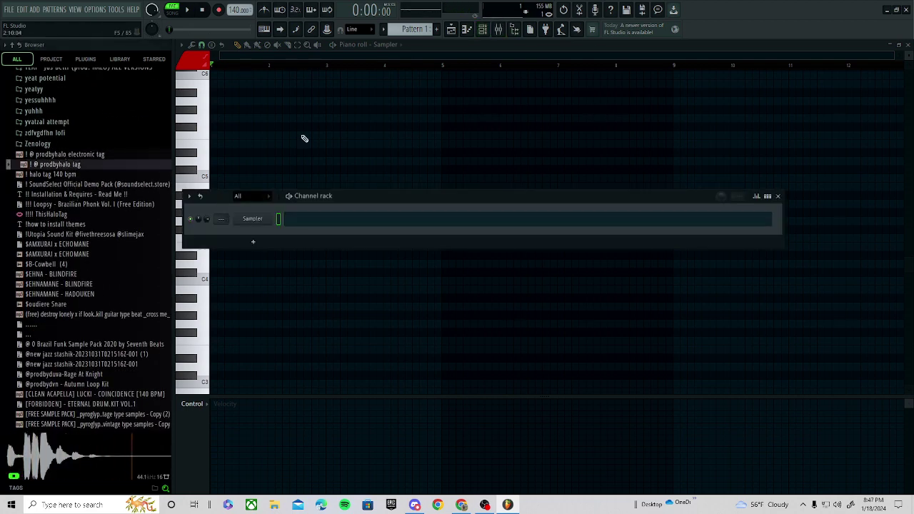
left_click(254, 244)
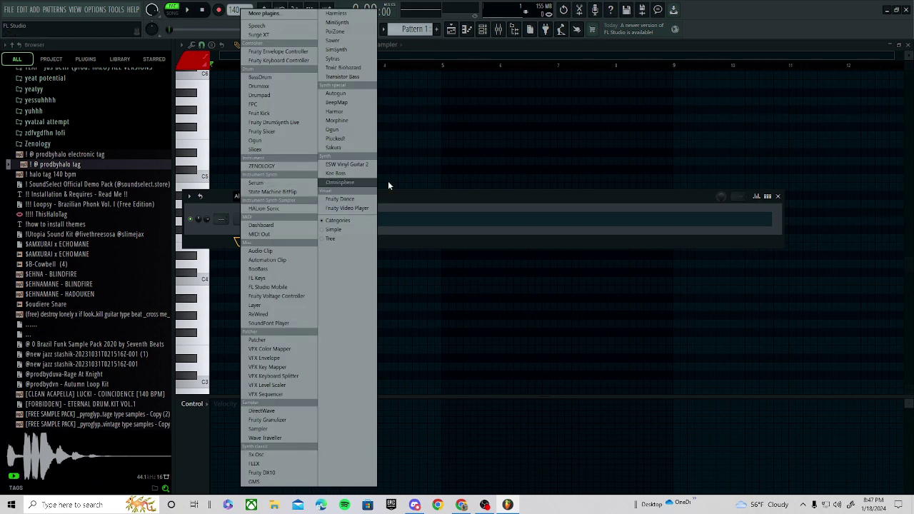
left_click(430, 200)
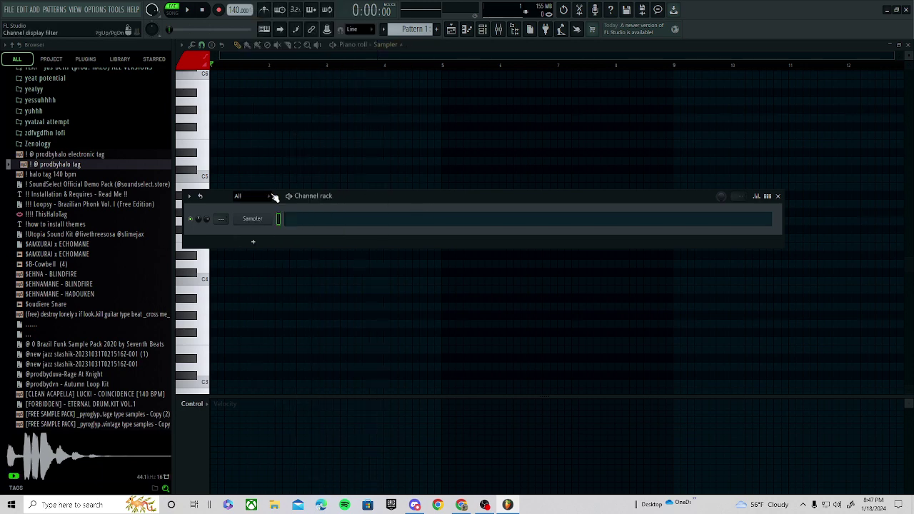
- Reopen the Sampler channel's piano roll and set its scale highlighting to Minor Harmonic
left_click(309, 218)
left_click(310, 218)
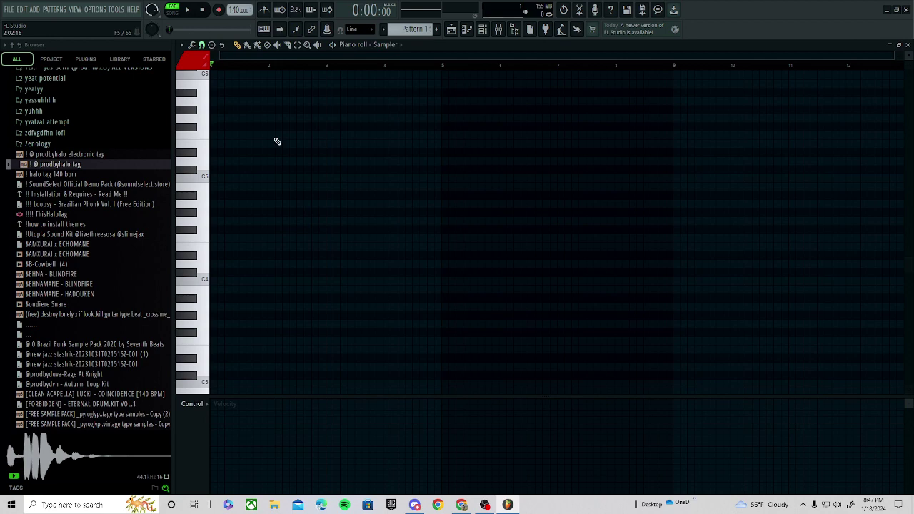
left_click(182, 45)
mouse_move(202, 92)
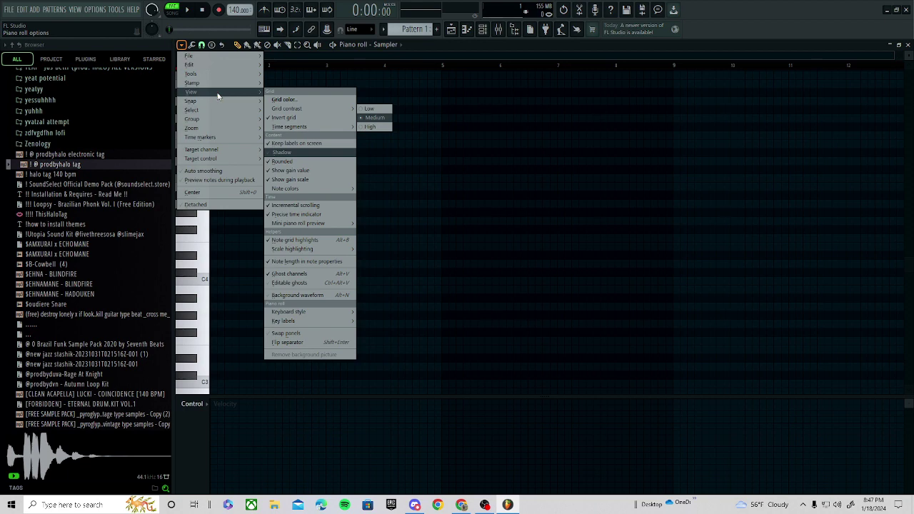
mouse_move(311, 249)
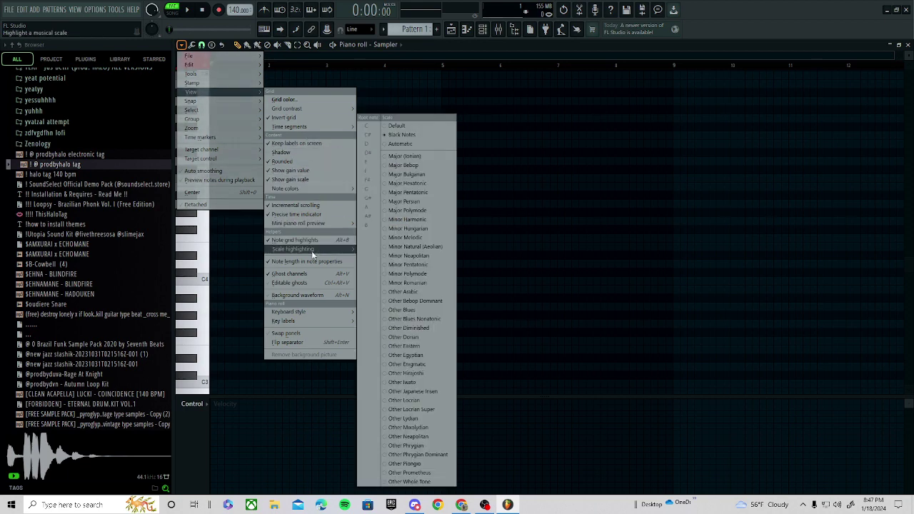
left_click(406, 225)
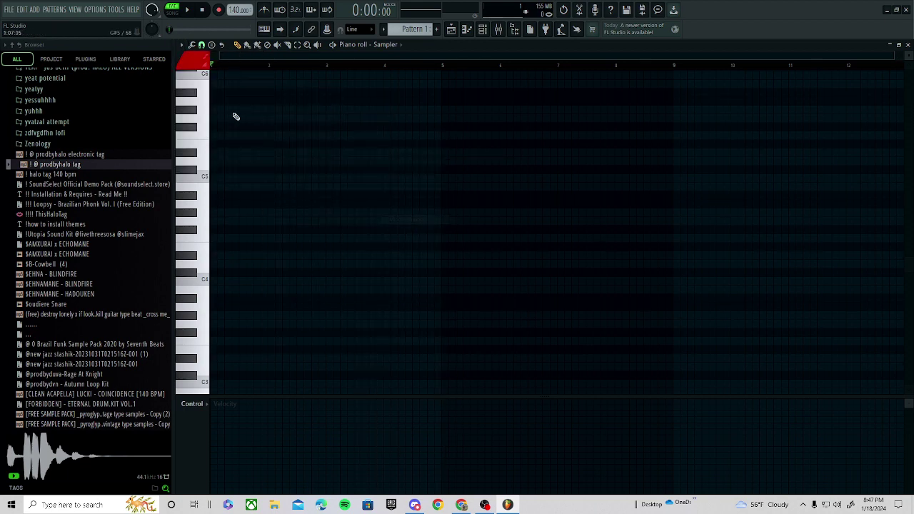
- Add a Serum instrument as a new channel in the channel rack
left_click_drag(243, 171, 216, 205)
left_click(480, 30)
left_click(237, 241)
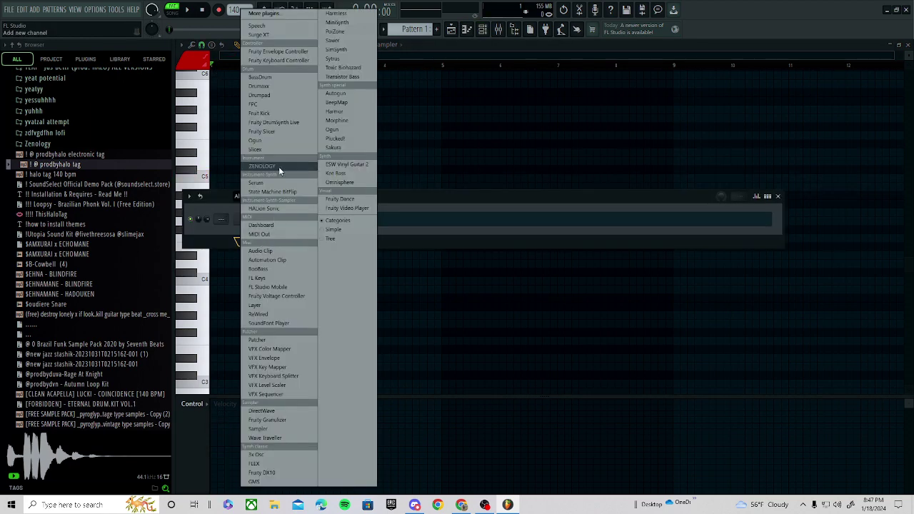
left_click(269, 183)
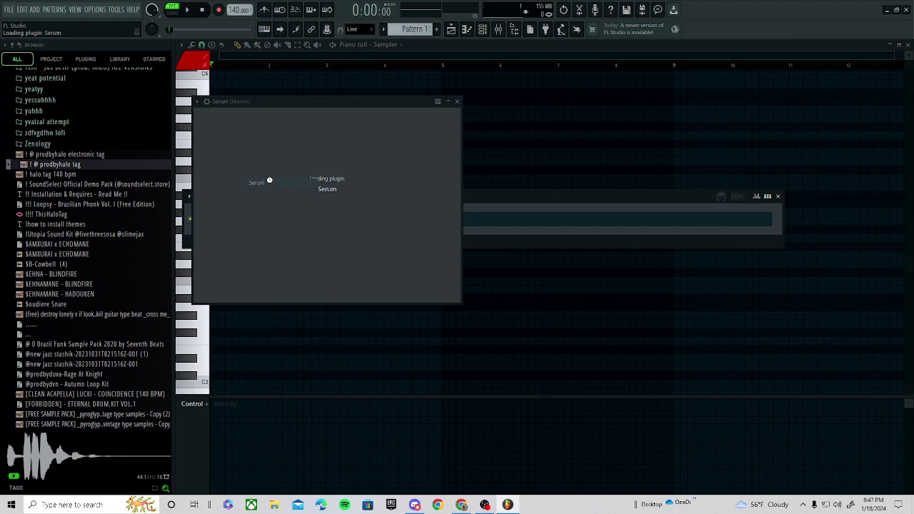
- Load the Chords - Twizz preset from the Parabellum Serum Presets in Serum and try it out in the piano roll
left_click(424, 120)
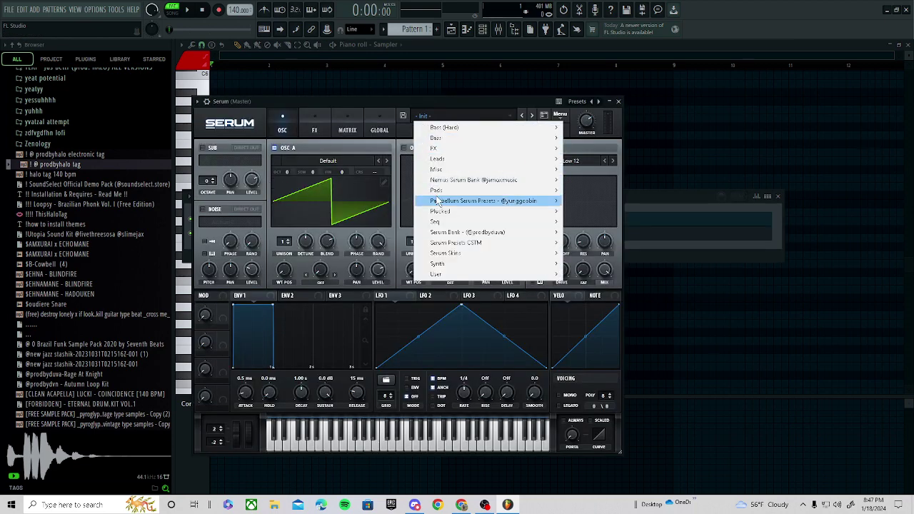
mouse_move(438, 201)
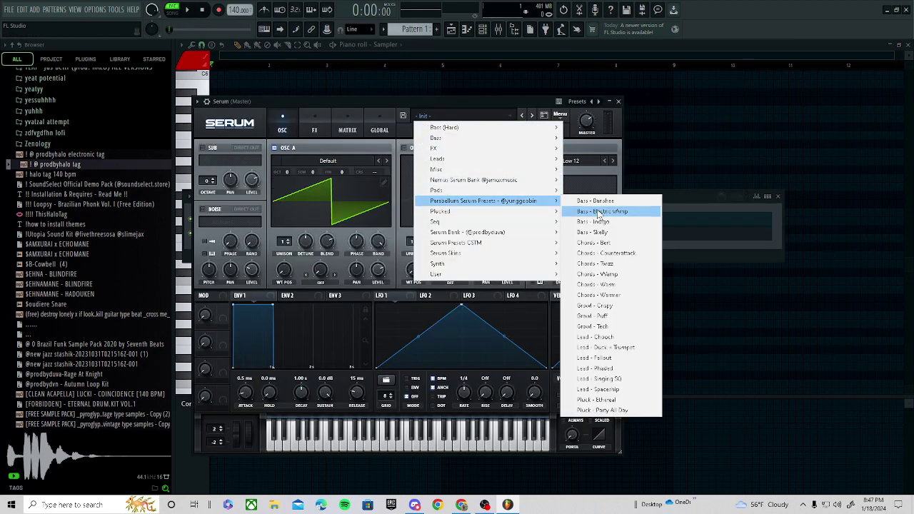
left_click(600, 264)
left_click(684, 240)
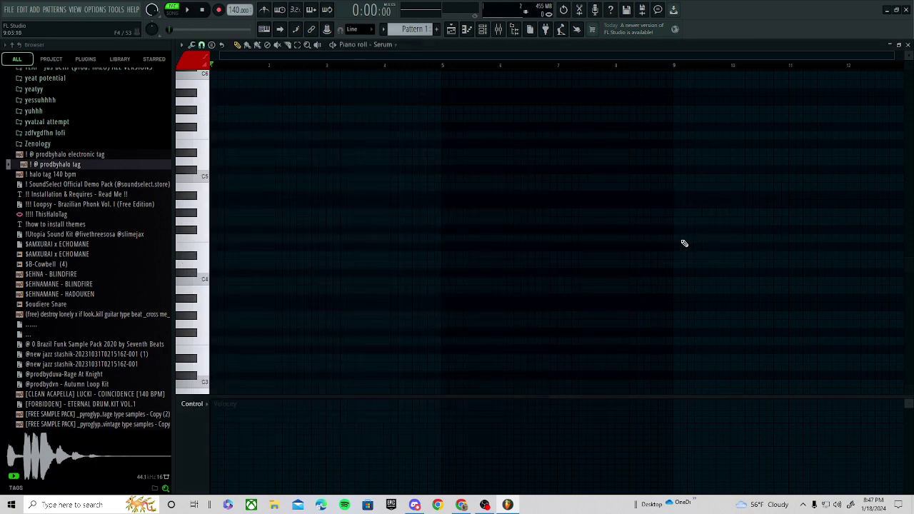
left_click(262, 268)
left_click_drag(259, 272, 210, 279)
- Reopen the Serum channel and switch its preset to BS - Hell from the Serum Bank
left_click(485, 26)
left_click(253, 234)
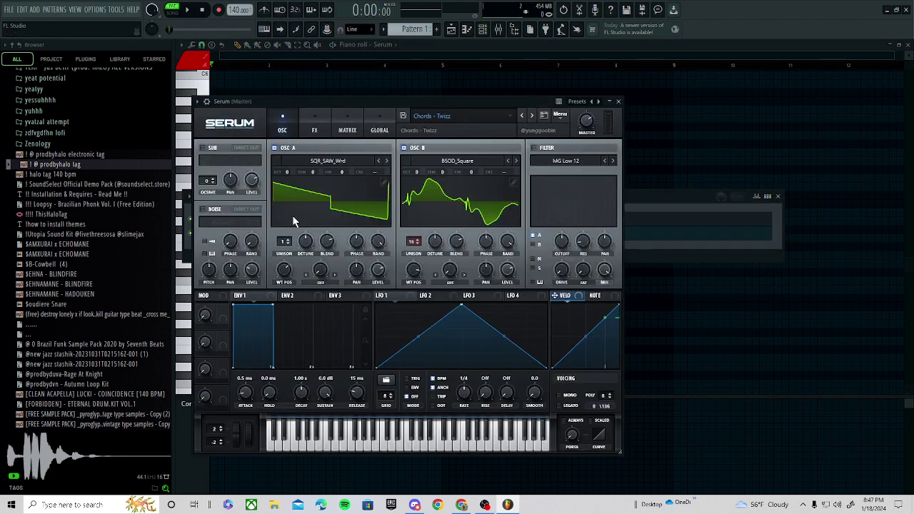
left_click(440, 117)
mouse_move(486, 232)
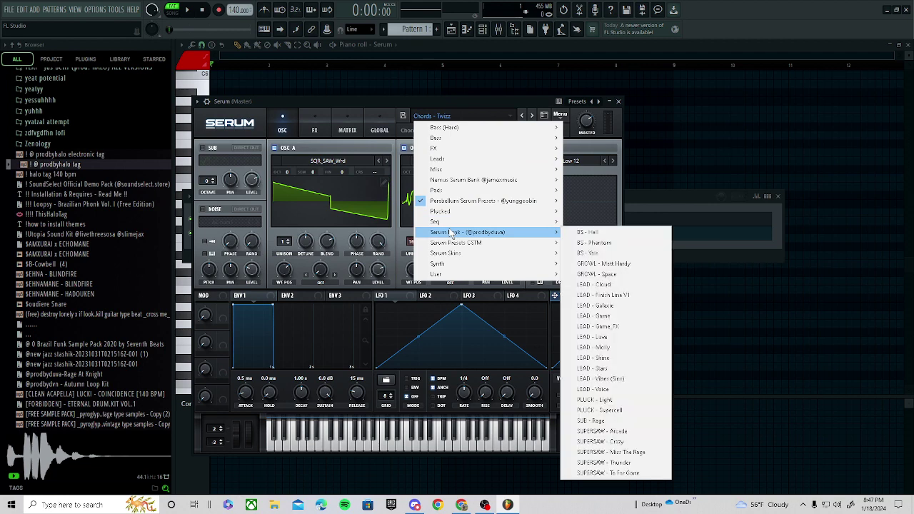
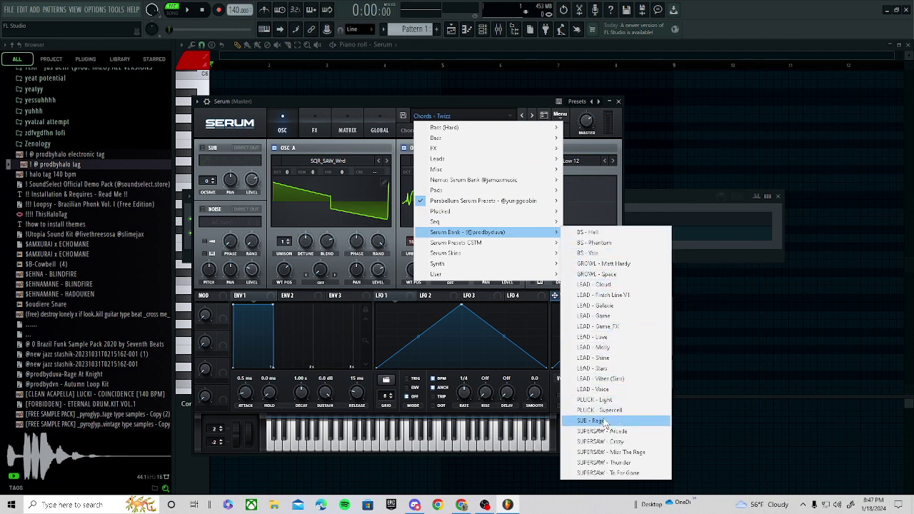
left_click(607, 234)
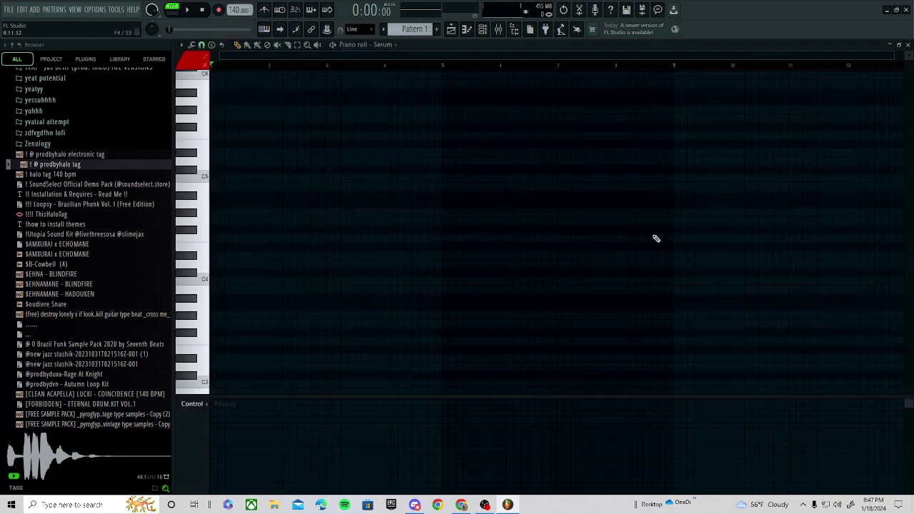
- Draw a C5 note at the start of Serum's piano roll, lengthen it to 12 steps, and follow it with a 12-step B4
left_click(290, 282)
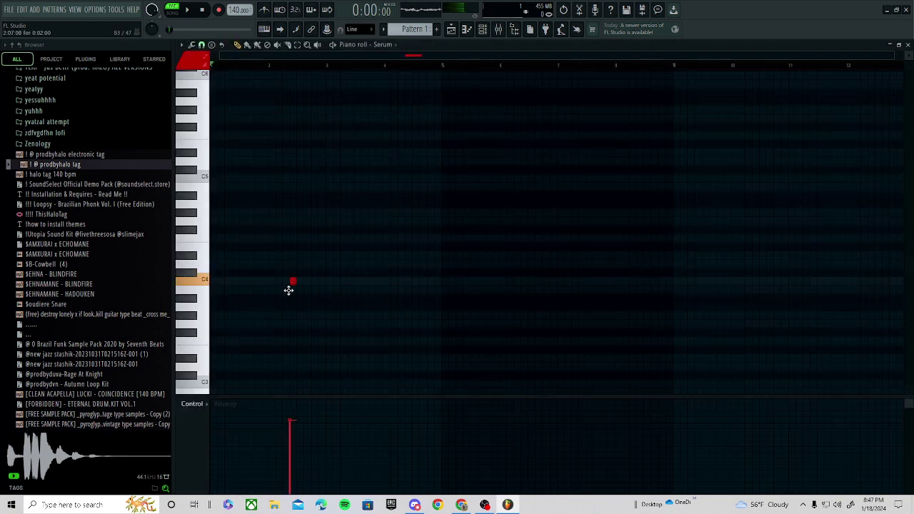
left_click_drag(288, 291, 212, 184)
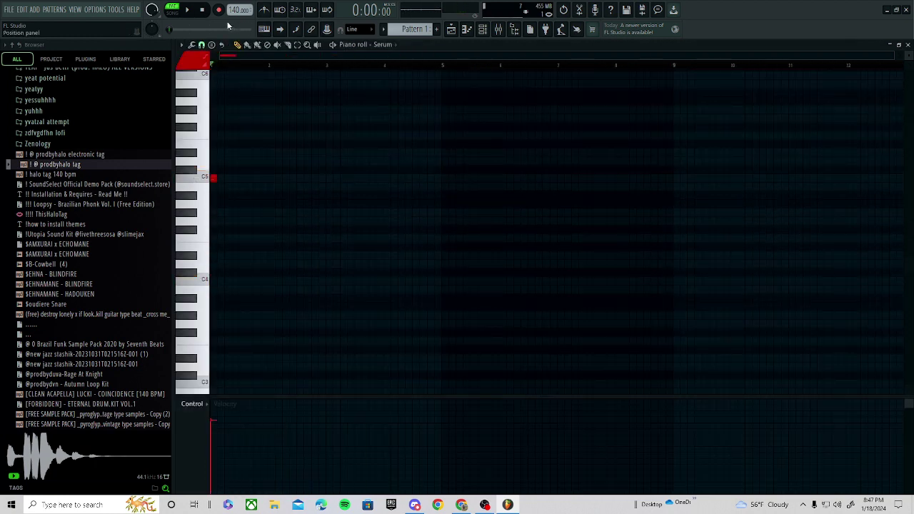
scroll(228, 182, "up", 4)
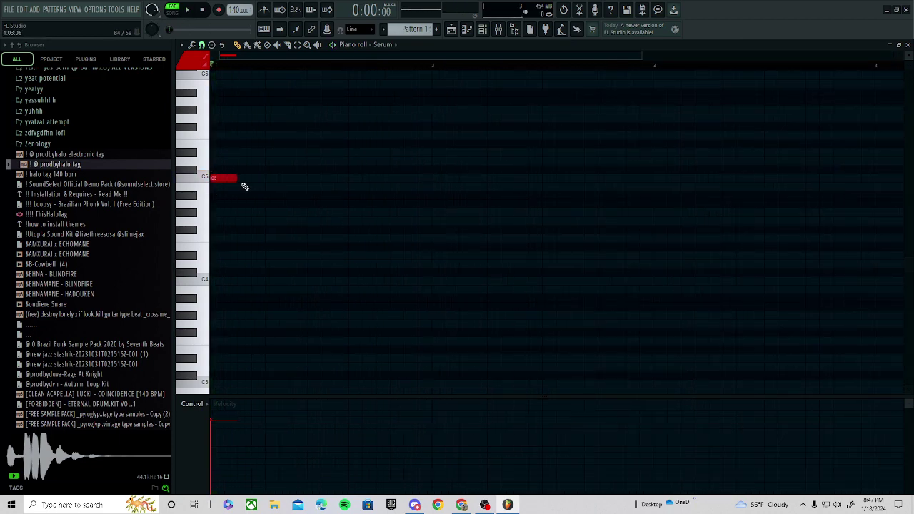
key("space")
left_click_drag(223, 177, 306, 179)
key("space")
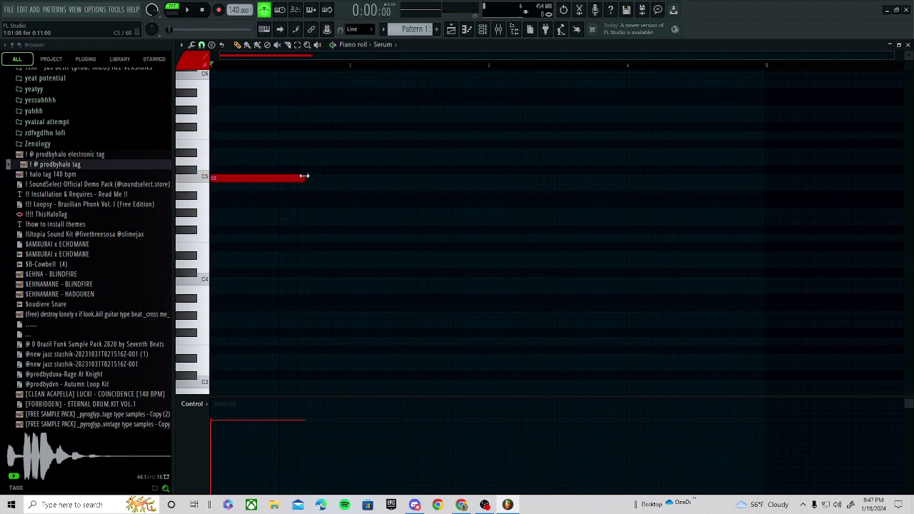
left_click(316, 186)
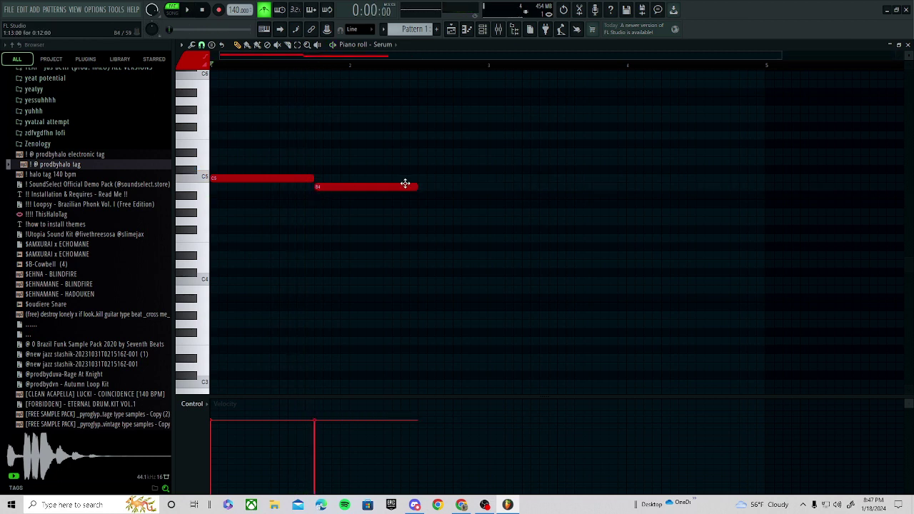
key("space")
- Add a 12-step G4 note at the start of bar 3 with a 12-step B4 directly after it, and play the melody
left_click(423, 204)
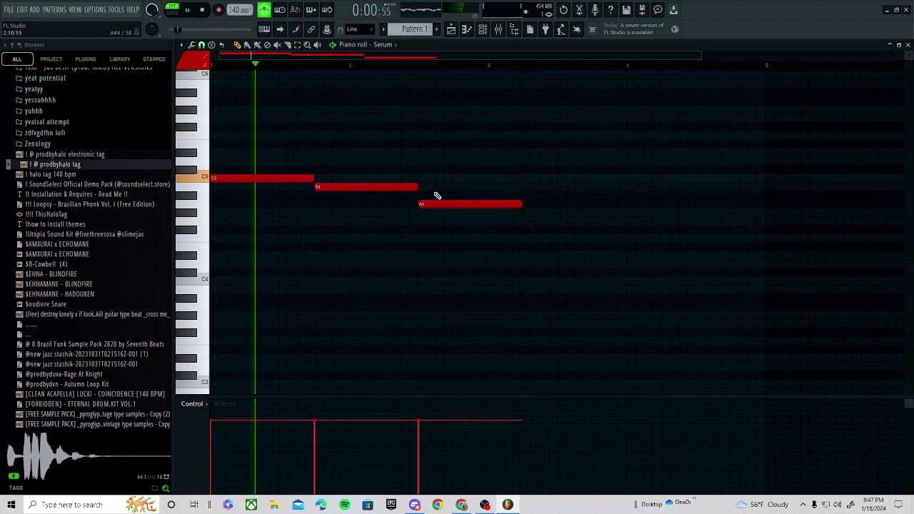
right_click(434, 203)
scroll(429, 220, "down", 1)
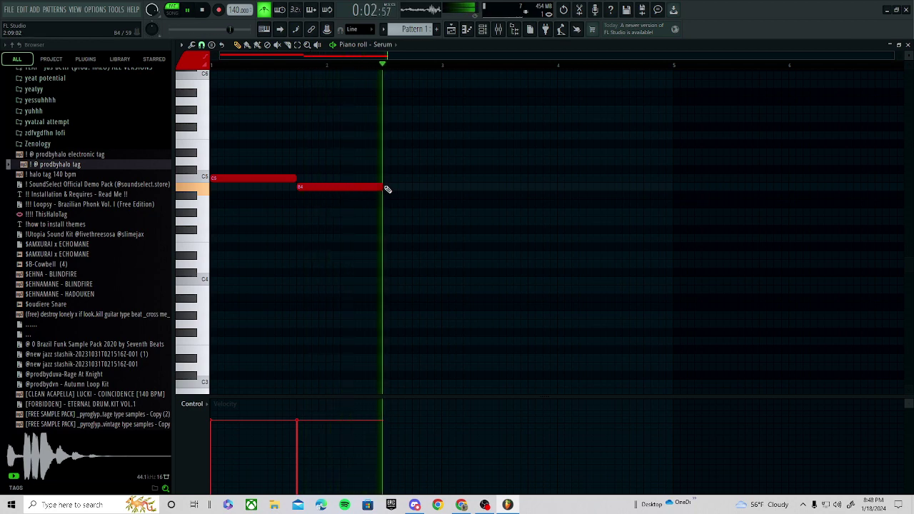
key("space")
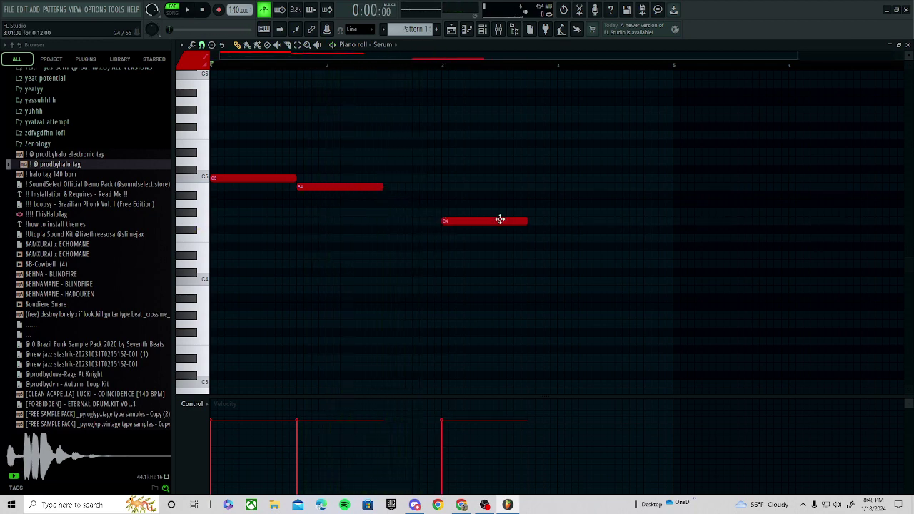
key("space")
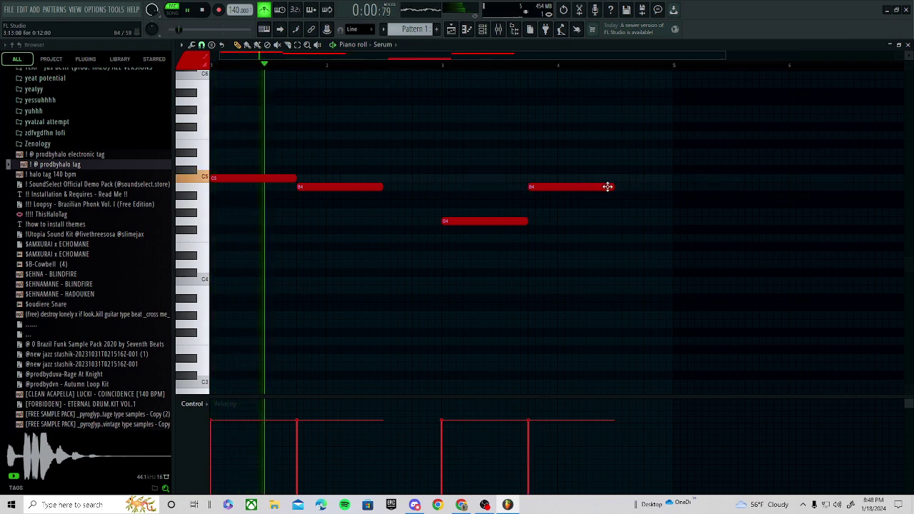
left_click(607, 213)
right_click(607, 212)
left_click(585, 213)
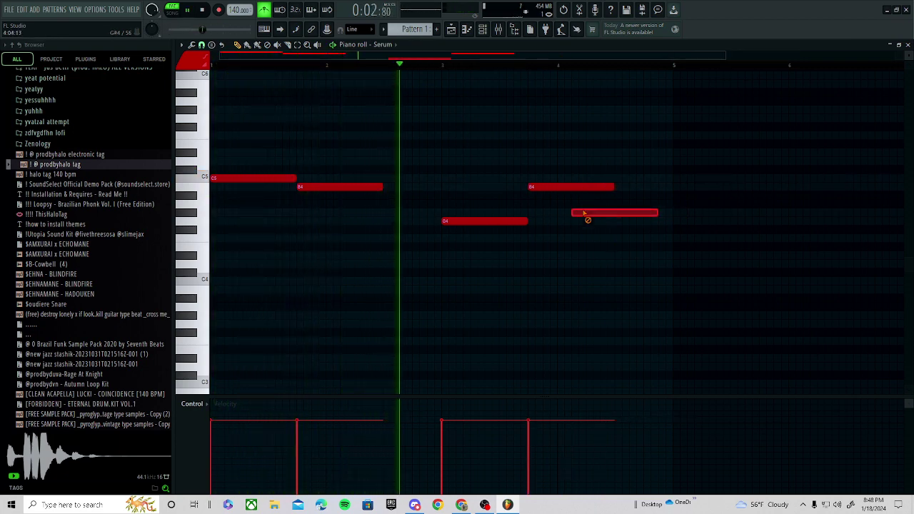
right_click(585, 215)
- Add a 12-step C4 note below the opening C5 and a 12-step G3 note below the first B4
left_click_drag(351, 236, 177, 265)
key("space")
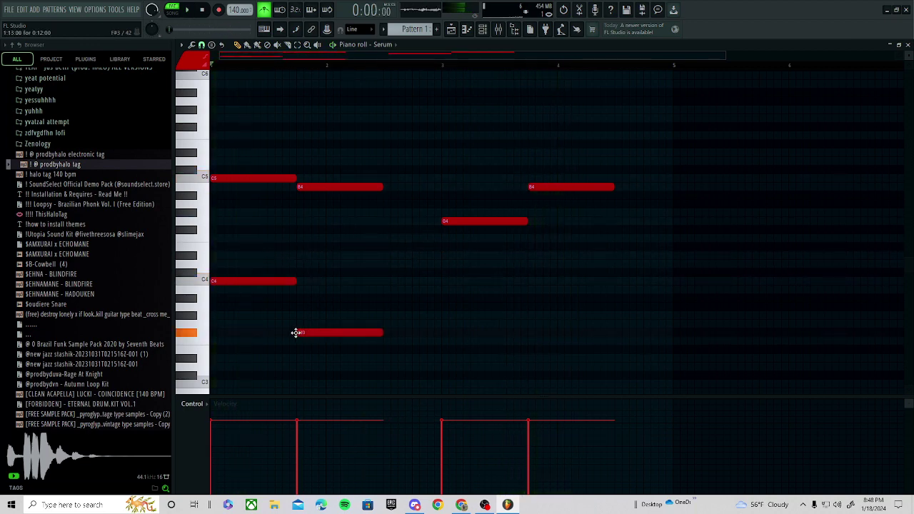
key("space")
left_click(330, 273)
right_click(343, 274)
left_click(373, 280)
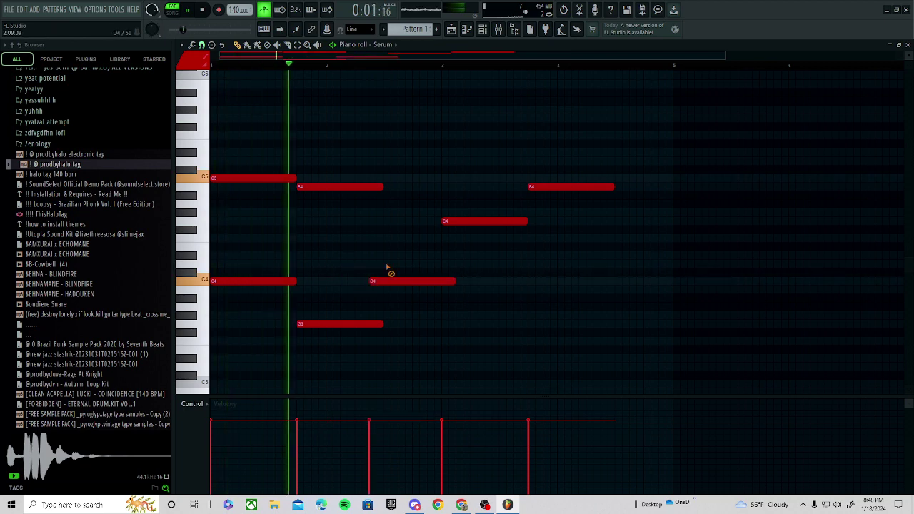
right_click(389, 279)
left_click(410, 280)
right_click(412, 274)
- Open the Serum channel during playback and load the PLUCK - Supercell preset from the Serum Bank
key("F6")
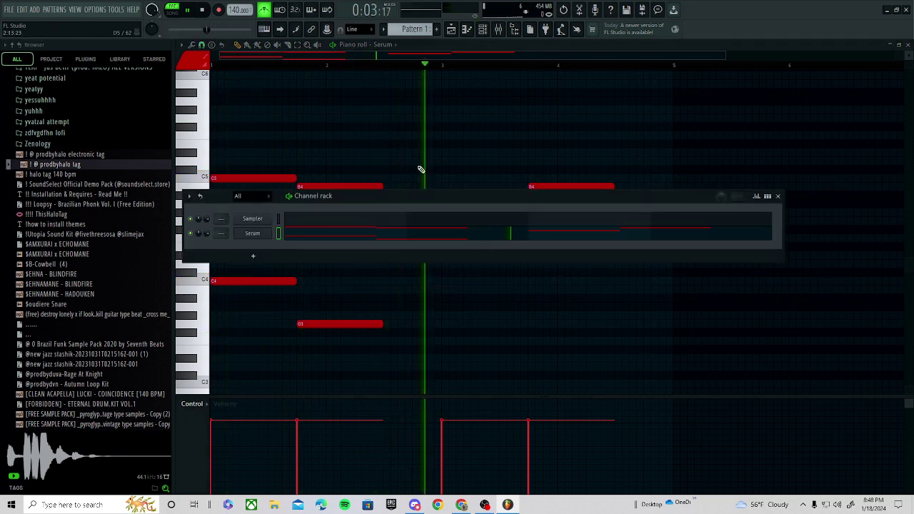
left_click(252, 234)
left_click(445, 117)
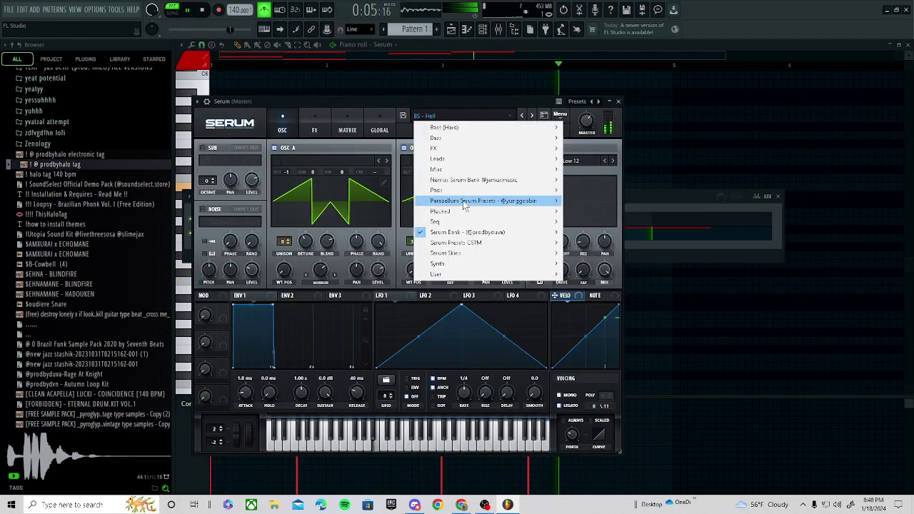
mouse_move(469, 235)
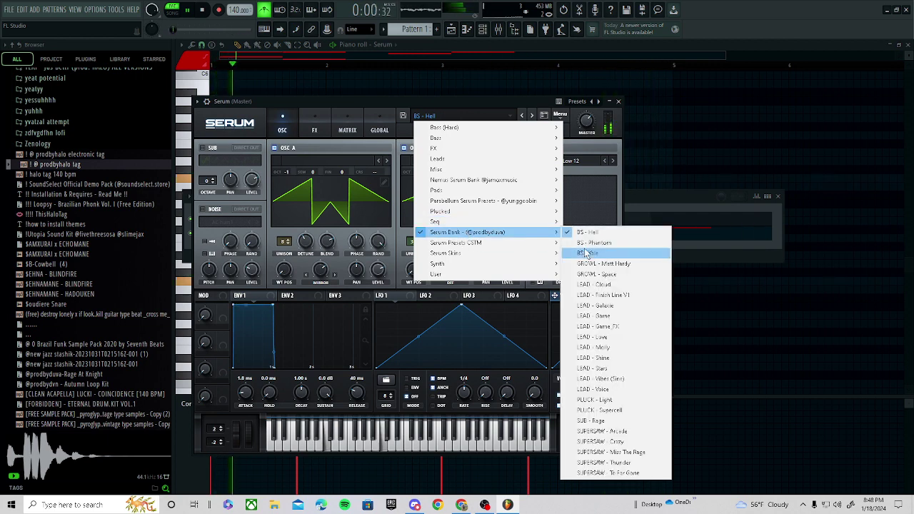
left_click(600, 411)
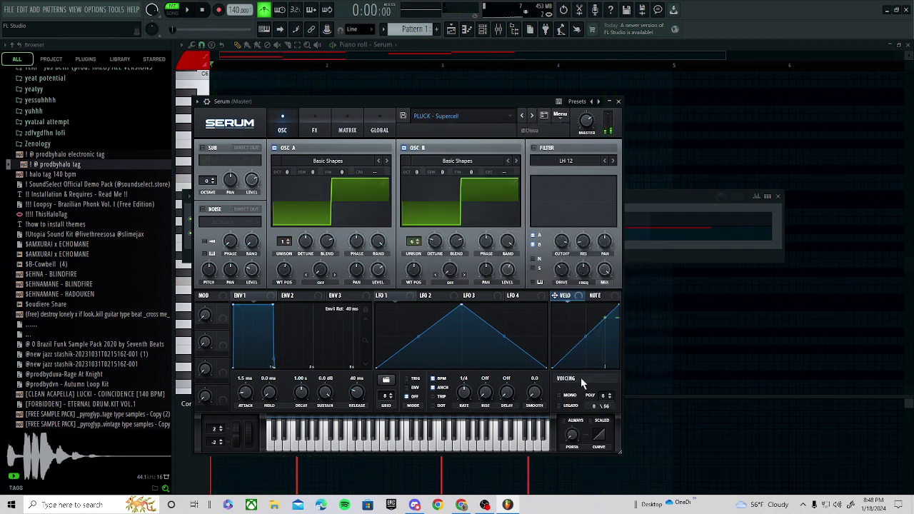
- Change the Serum preset to Chords - Twizz from the Parabellum Serum Presets and return to the piano roll
left_click(457, 122)
mouse_move(469, 203)
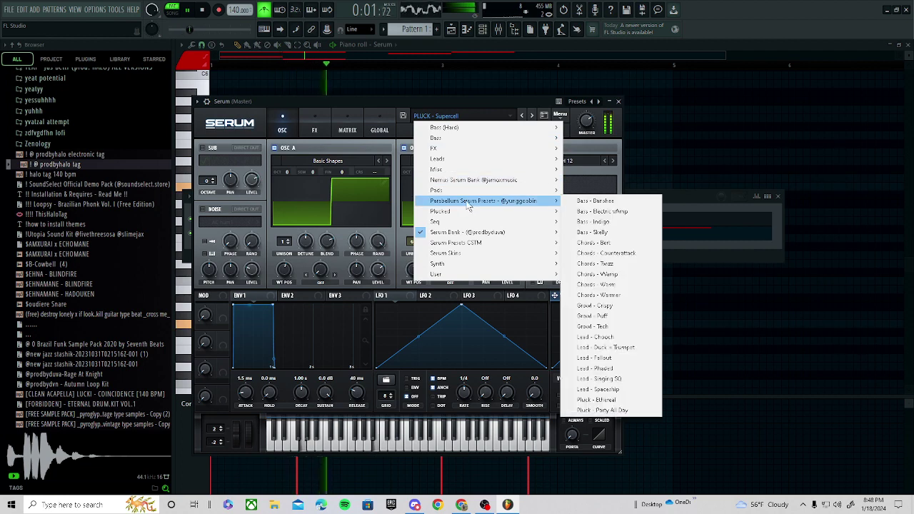
left_click(598, 263)
left_click(651, 230)
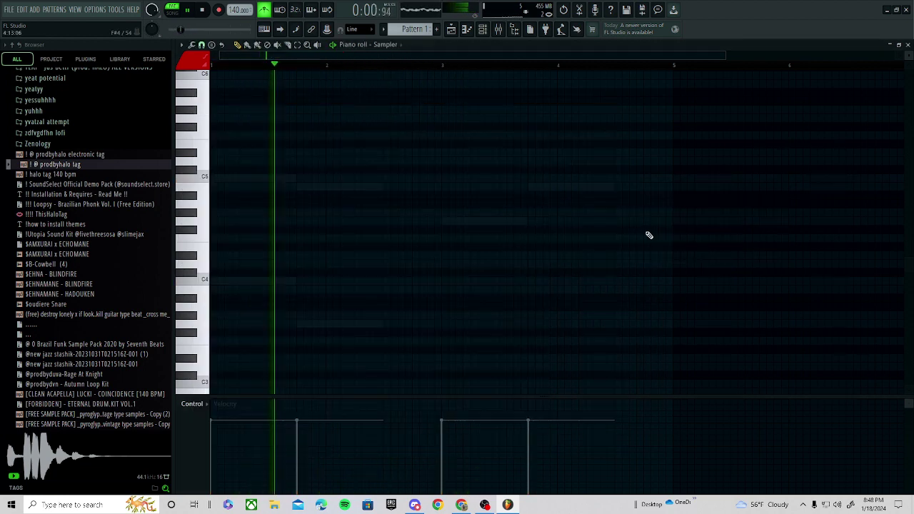
- Move the second chord's lowest note to B3 and add a 12-step G4 note to each of the first two chords
right_click(320, 190)
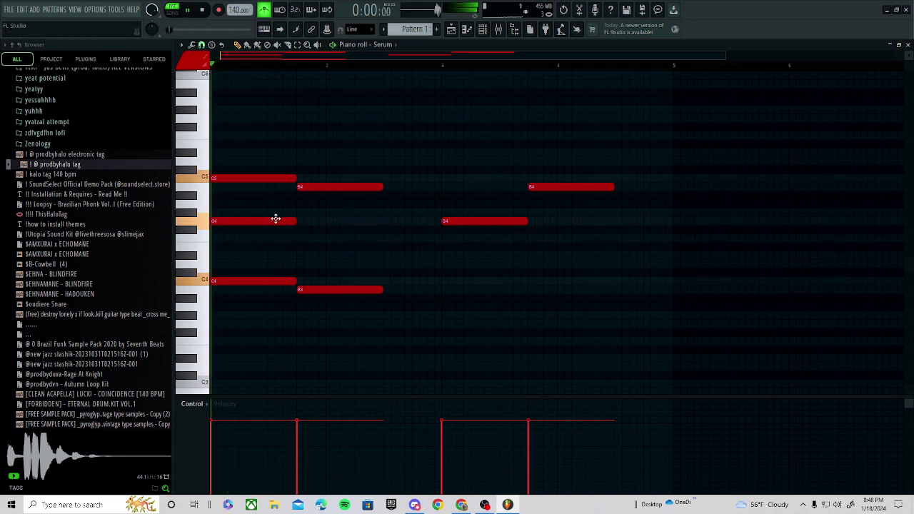
key("space")
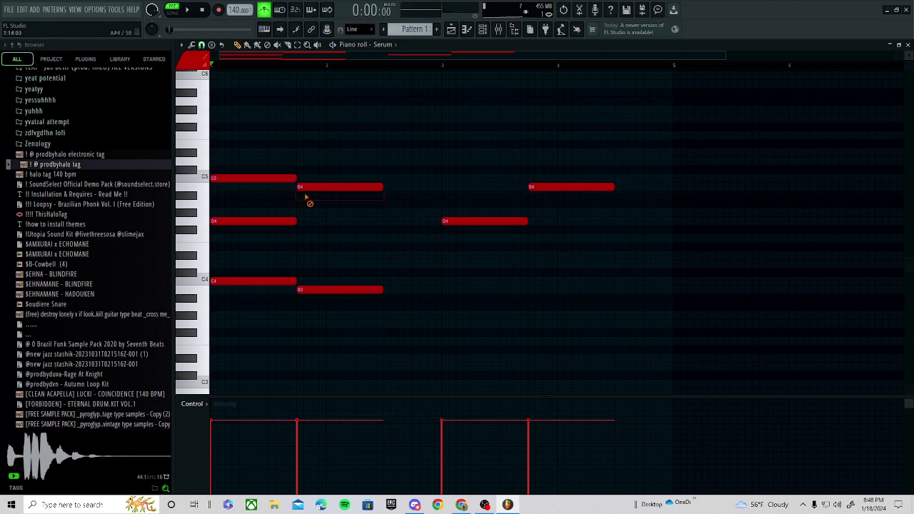
key("space")
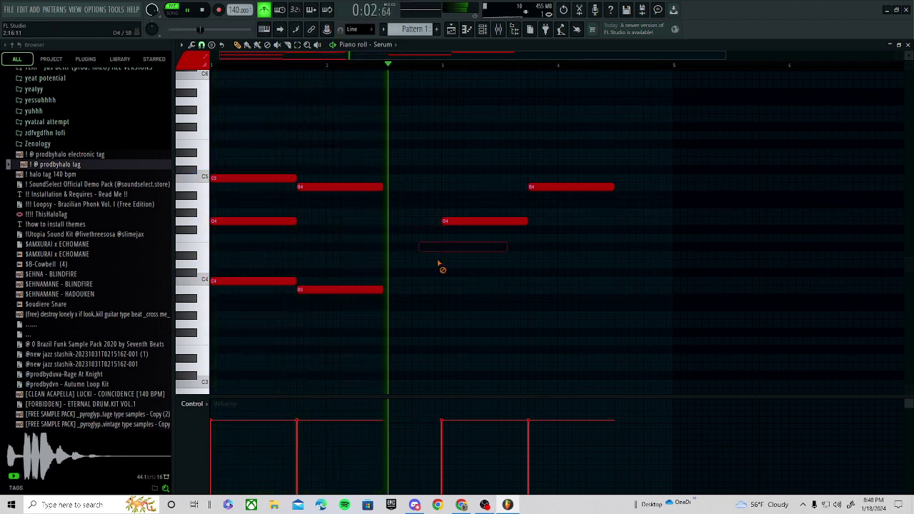
key("space")
left_click_drag(295, 246, 301, 214)
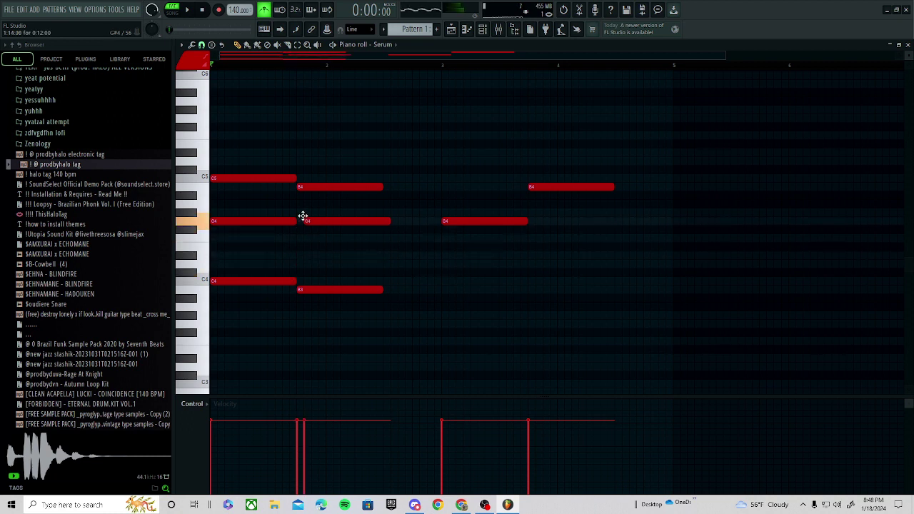
key("space")
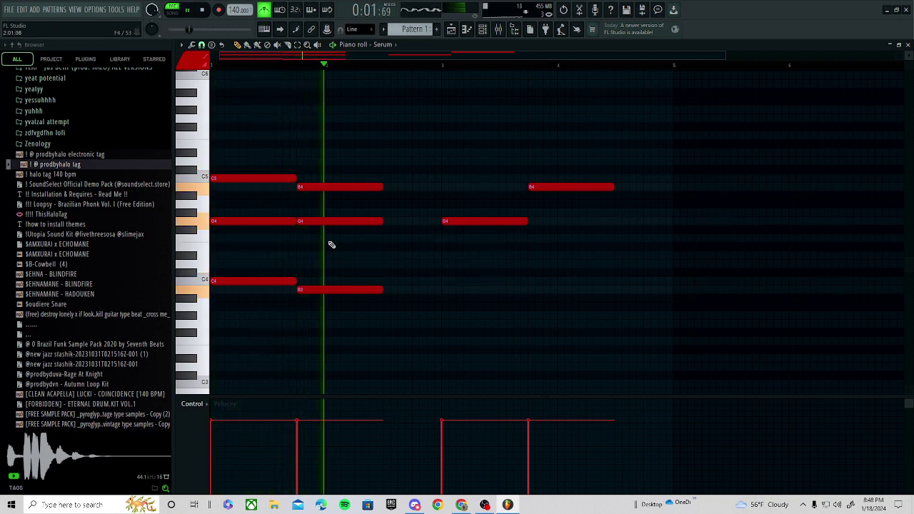
key("space")
- Select the G4 notes in the first two chords and lower their velocity to about 56%
left_click_drag(379, 210, 264, 225)
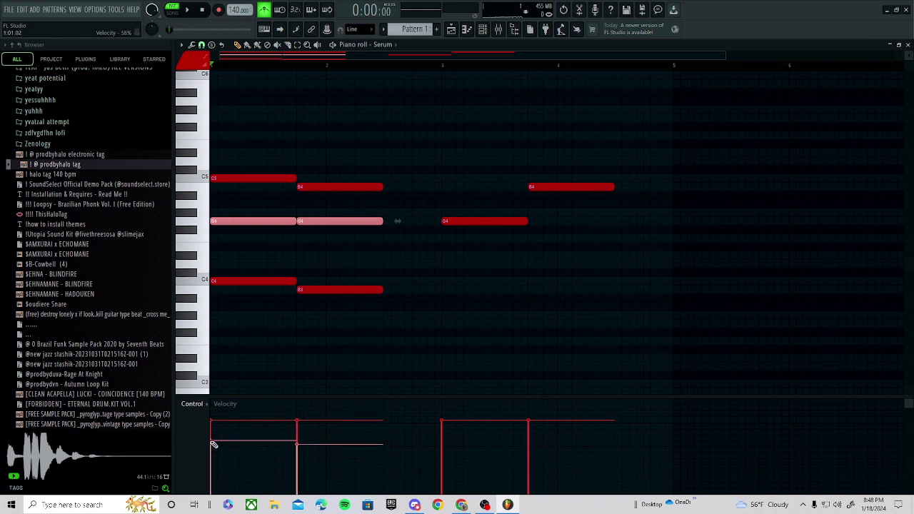
key("space")
left_click_drag(375, 341, 407, 323)
right_click(426, 323)
- Add a 12-step B5 note at the top of the second chord and play the pattern
key("space")
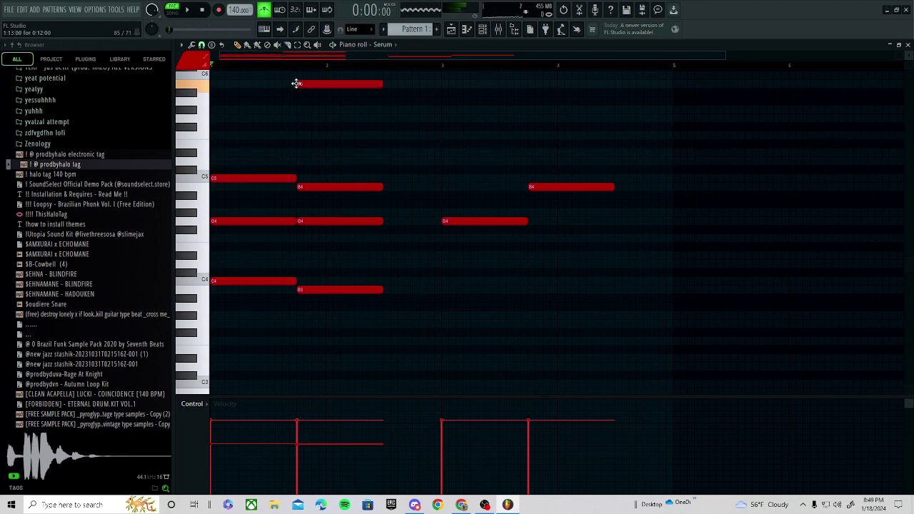
key("space")
scroll(271, 113, "up", 2)
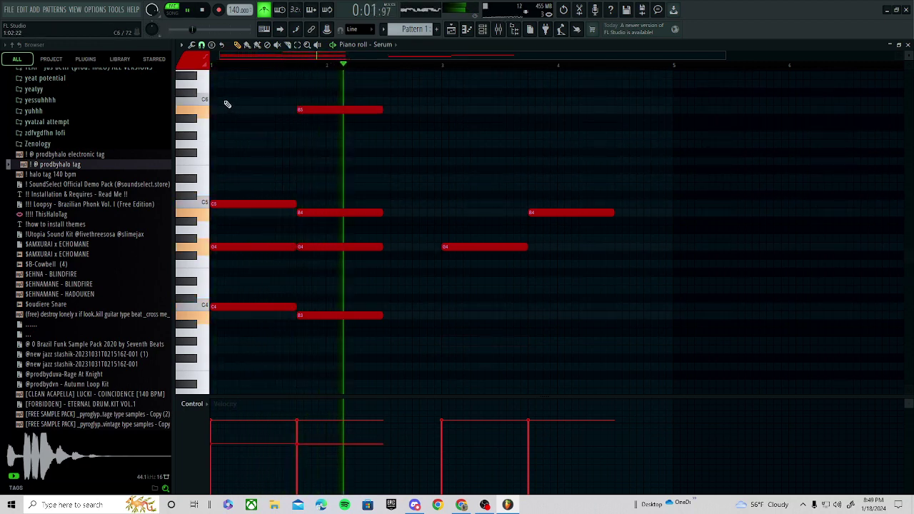
- Add a 12-step C6 note at the top of the first chord and stop playback
left_click_drag(227, 102, 213, 103)
left_click_drag(294, 126, 328, 137)
right_click(332, 136)
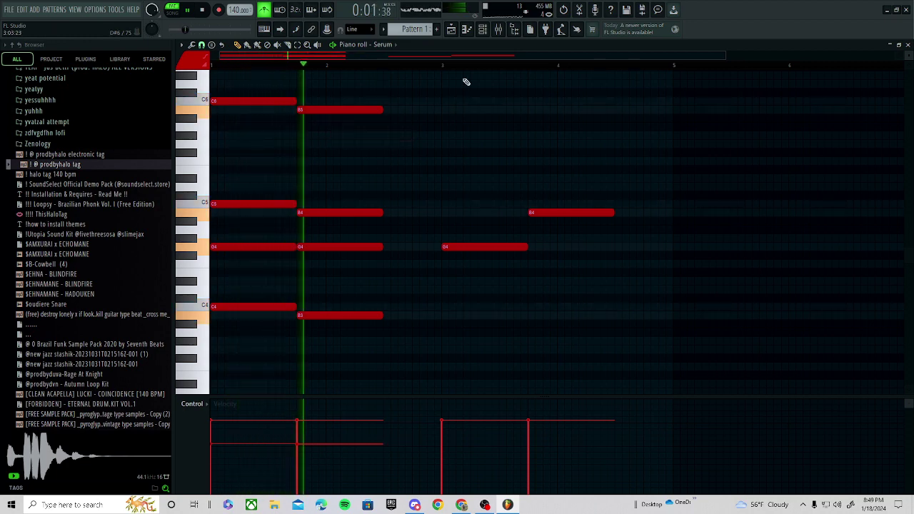
key("space")
- Add 12-step G5 and G3 notes above and below the G4 note of the third chord
scroll(447, 167, "up", 4)
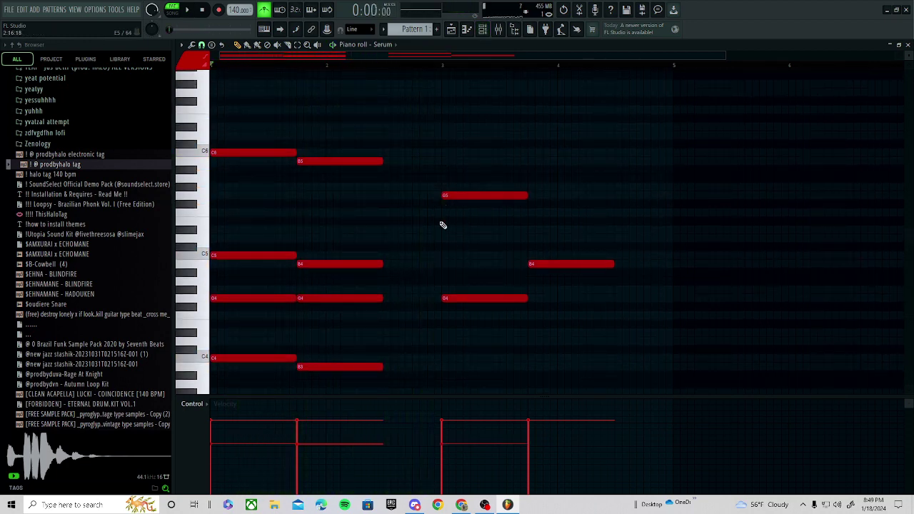
scroll(443, 225, "down", 4)
left_click(443, 342)
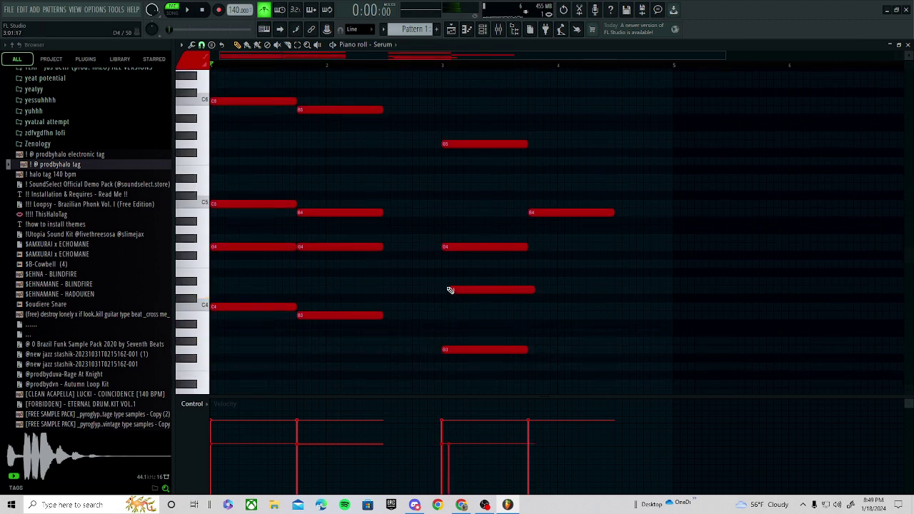
- Change the Serum preset to Chords - Wamp from the Parabellum Serum Presets and play the pattern
left_click(488, 31)
left_click(252, 234)
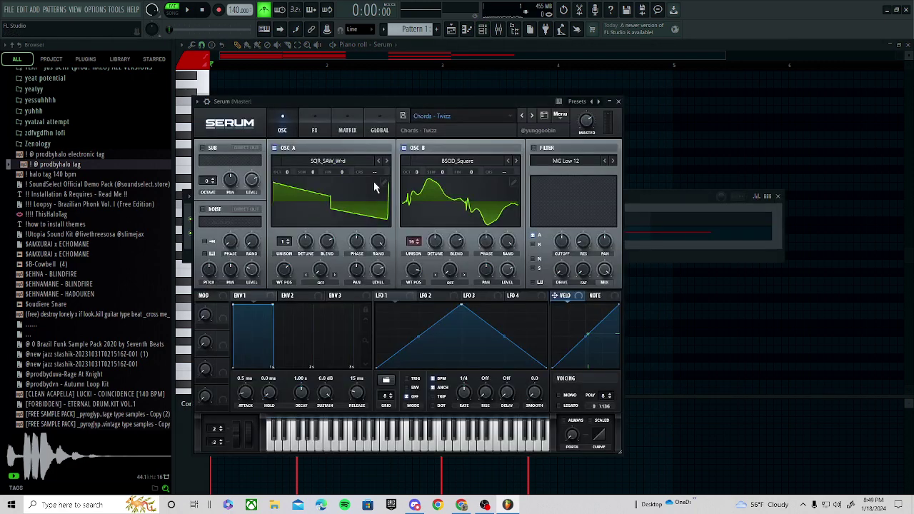
left_click(463, 116)
mouse_move(480, 203)
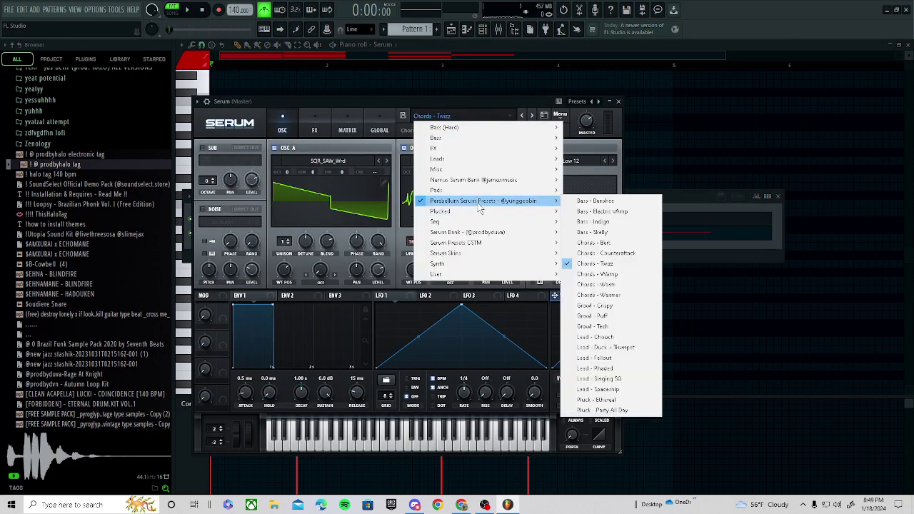
left_click(619, 275)
key("space")
- Switch the Serum preset to Chords - Warm from the Parabellum Serum Presets and return to the piano roll
left_click(457, 115)
mouse_move(483, 204)
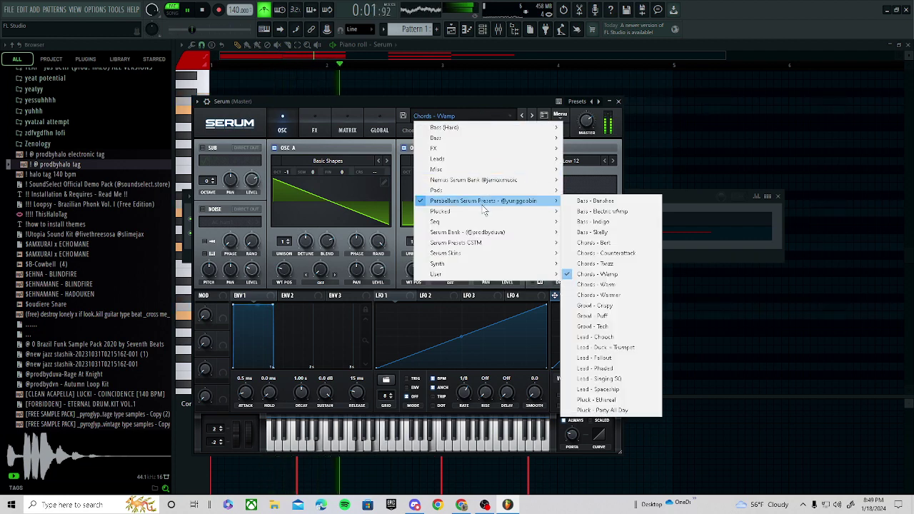
left_click(624, 285)
key("F7")
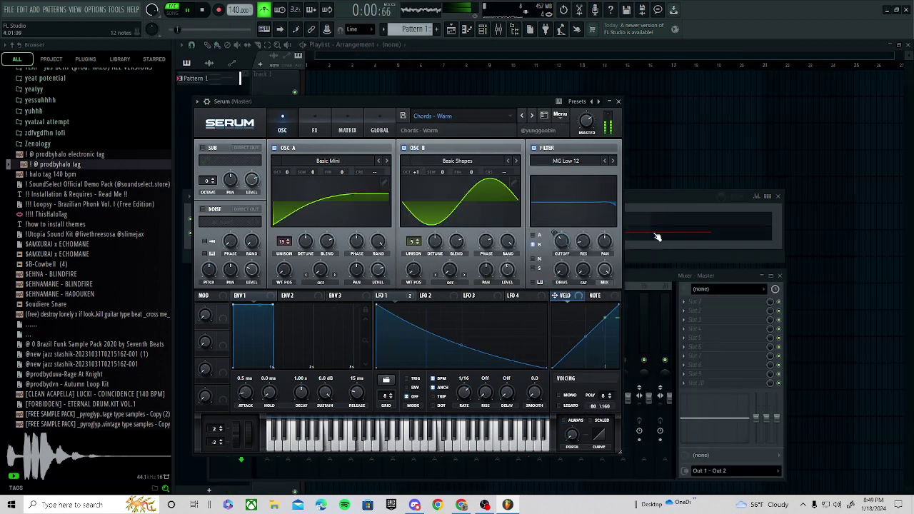
key("F7")
- Reopen Serum and load the e guitar - soltan lead preset from the Sonic Vol 2 bank
left_click(484, 31)
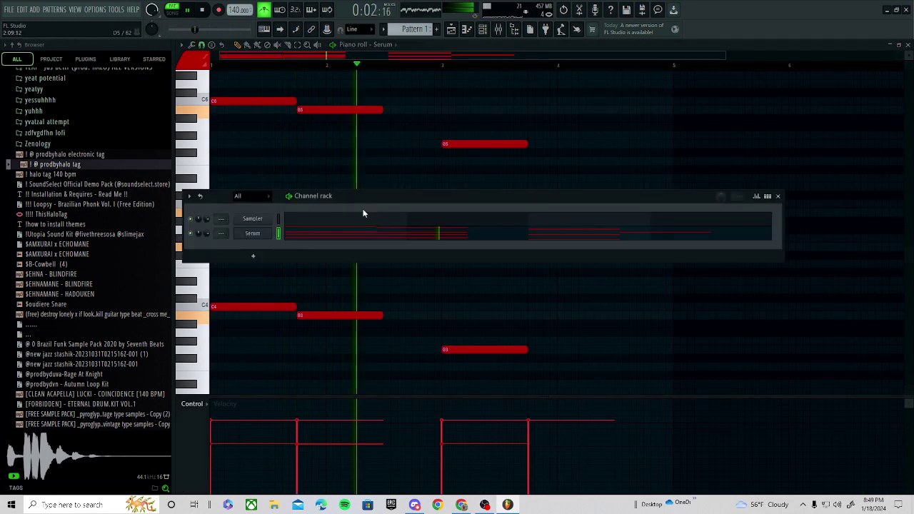
left_click(243, 233)
left_click(457, 118)
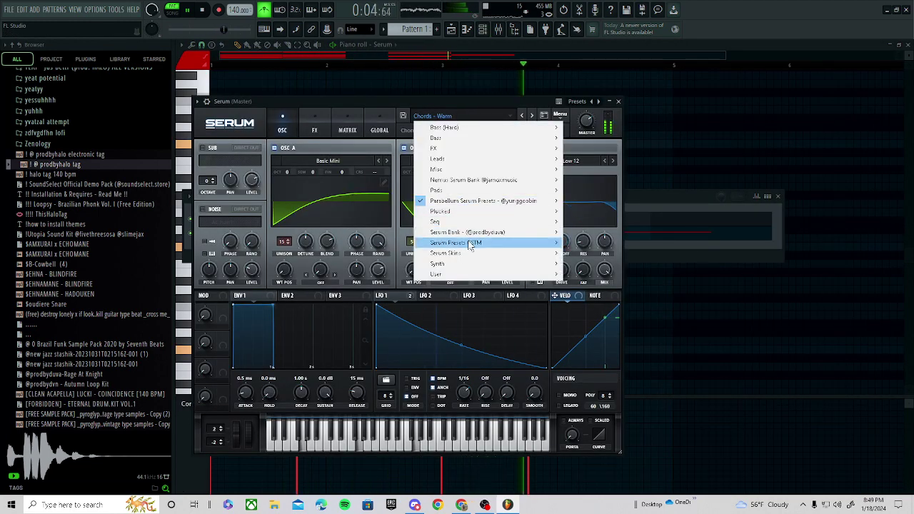
mouse_move(500, 243)
mouse_move(643, 246)
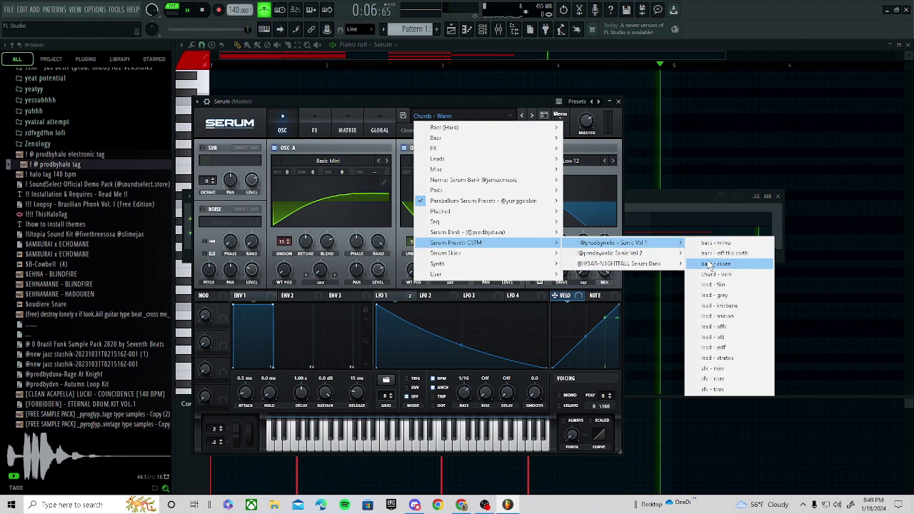
mouse_move(614, 253)
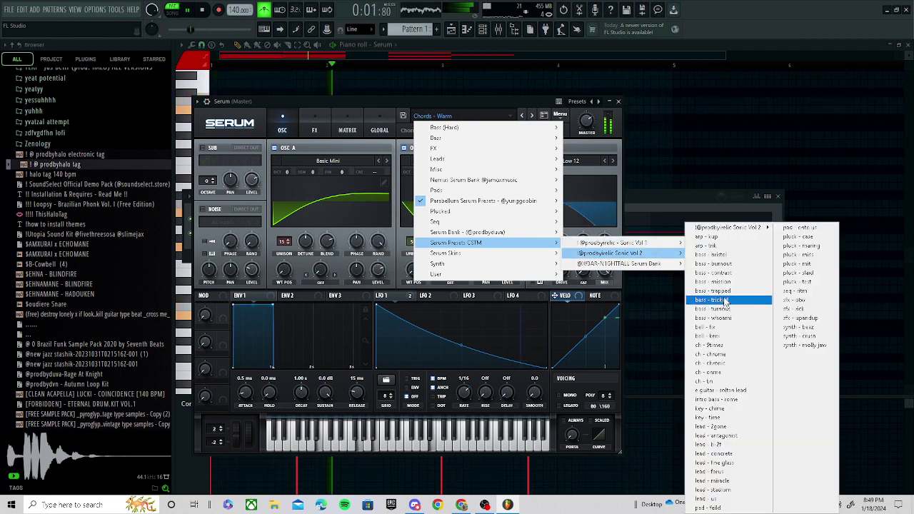
left_click(721, 392)
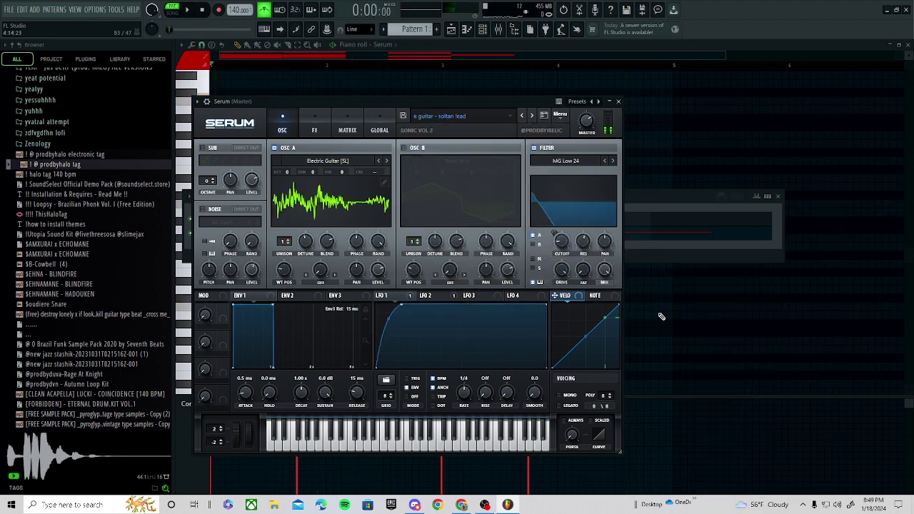
- Audition the intro bass - rome preset from Sonic Vol 2 and PLUCK - DNA from the NIGHTFALL Serum Bank
left_click(472, 117)
mouse_move(477, 243)
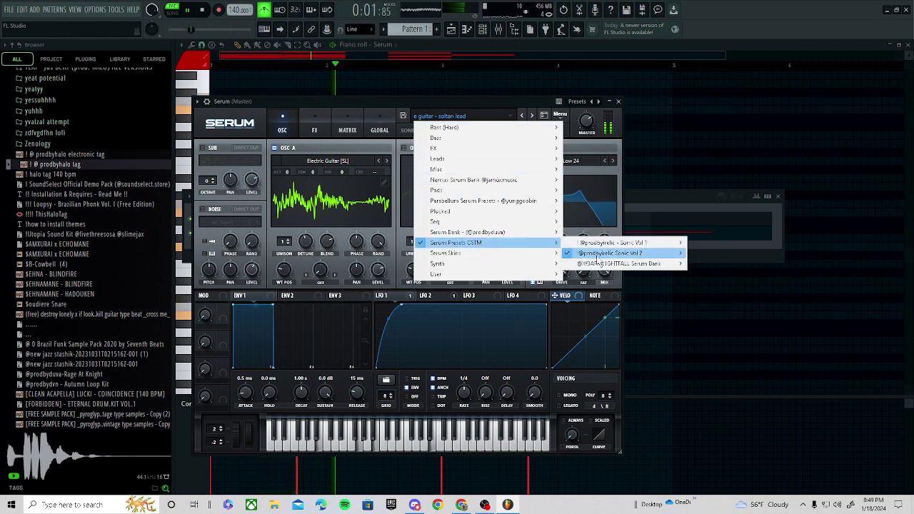
mouse_move(613, 253)
left_click(729, 401)
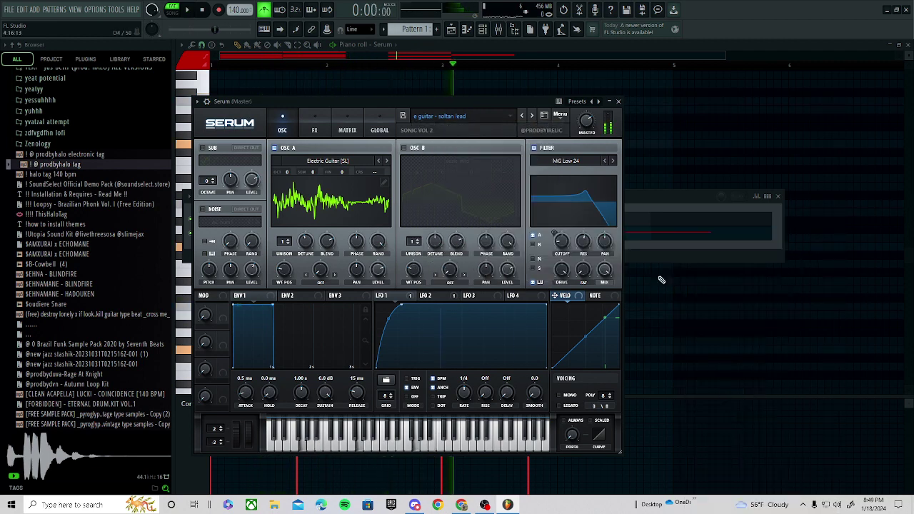
left_click(492, 117)
mouse_move(473, 243)
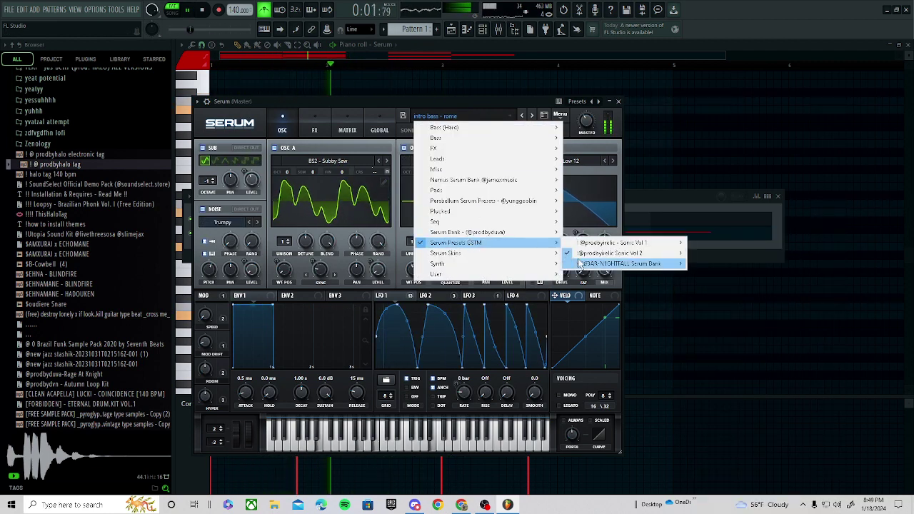
mouse_move(628, 264)
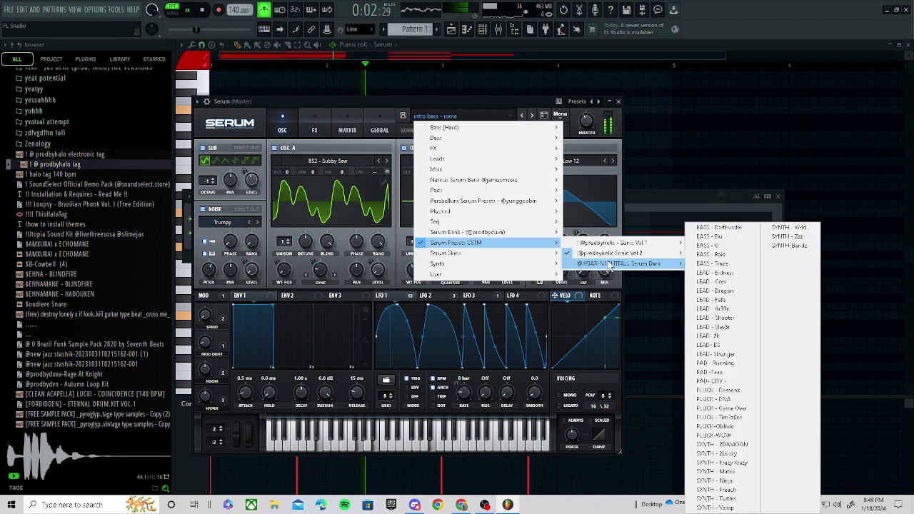
left_click(718, 400)
- Audition the SYNTH - Ninja and SYNTH - Matrix presets from the NIGHTFALL Serum Bank
left_click(481, 115)
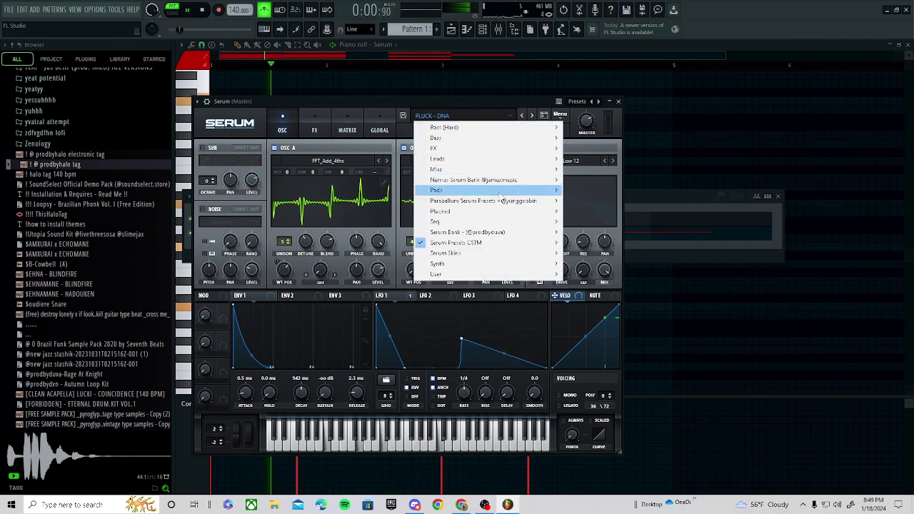
mouse_move(472, 243)
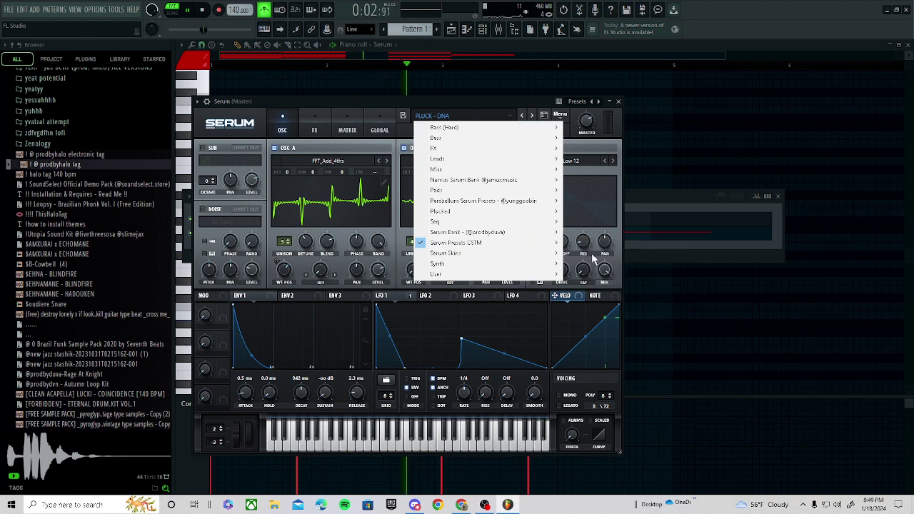
mouse_move(630, 265)
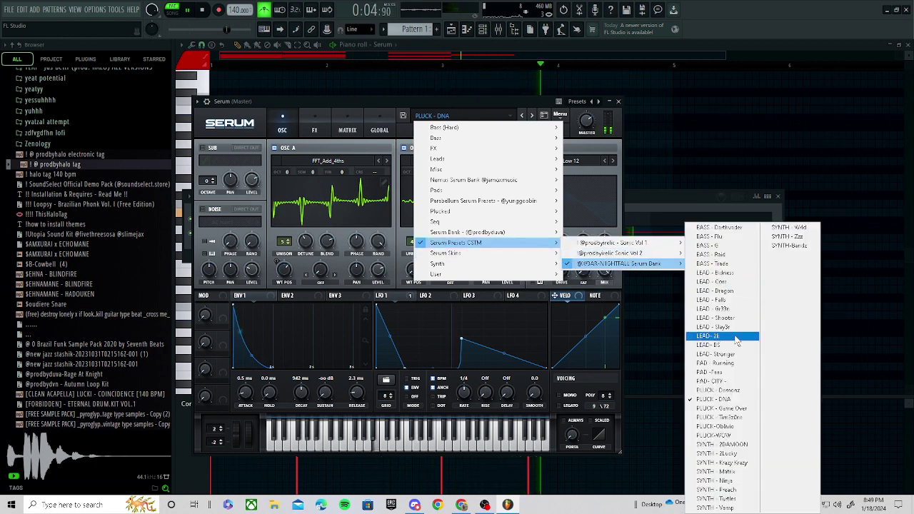
left_click(731, 487)
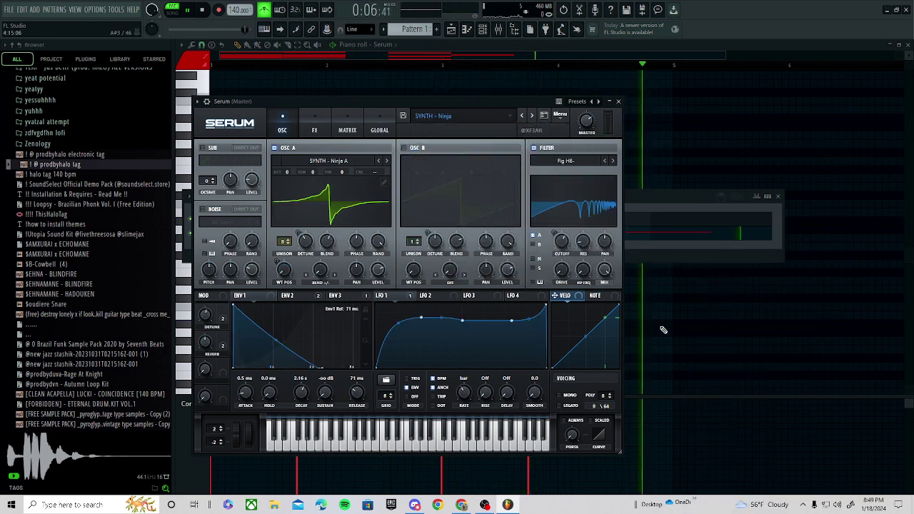
left_click(452, 123)
mouse_move(471, 243)
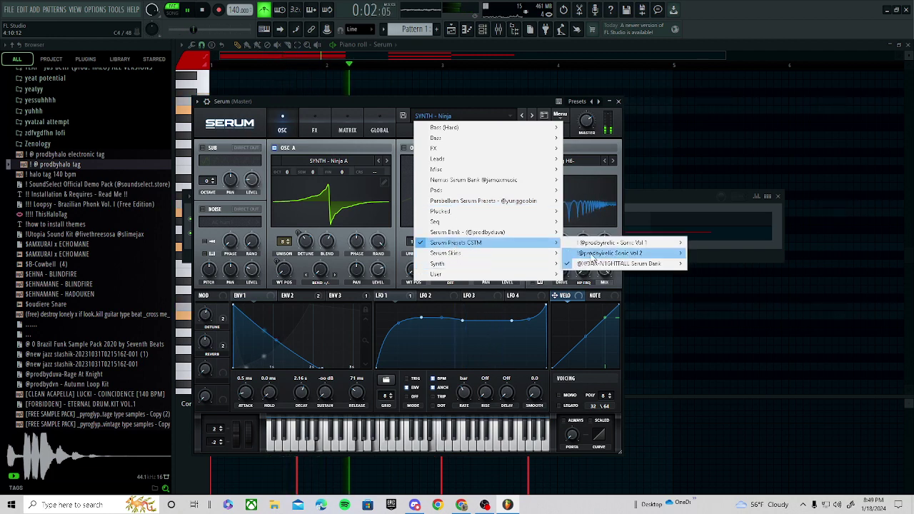
mouse_move(621, 264)
left_click(743, 472)
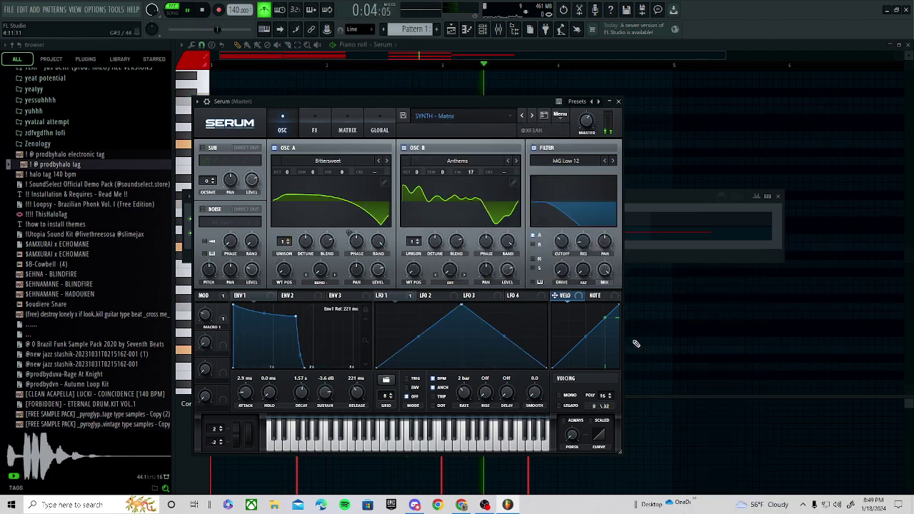
- Load the SYNTH - Krazy Krazy preset from the NIGHTFALL Serum Bank and return to the piano roll
left_click(448, 122)
mouse_move(471, 243)
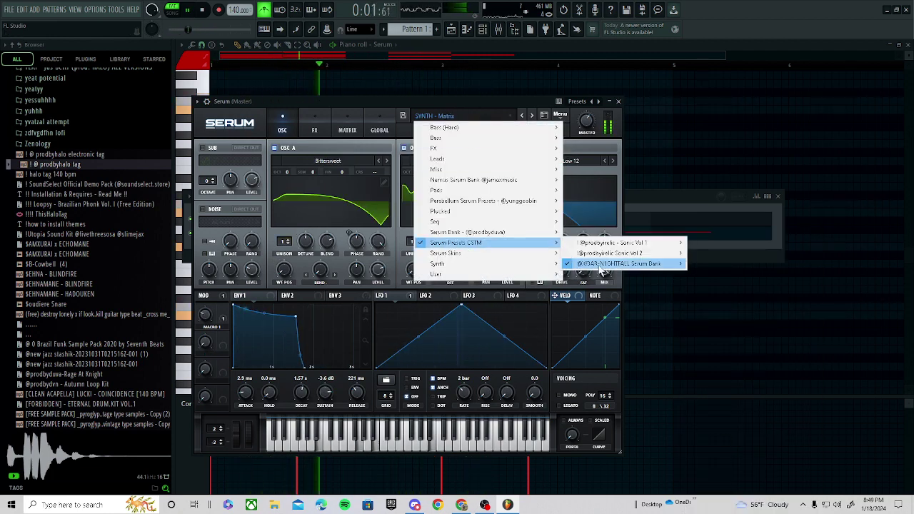
mouse_move(621, 264)
left_click(721, 463)
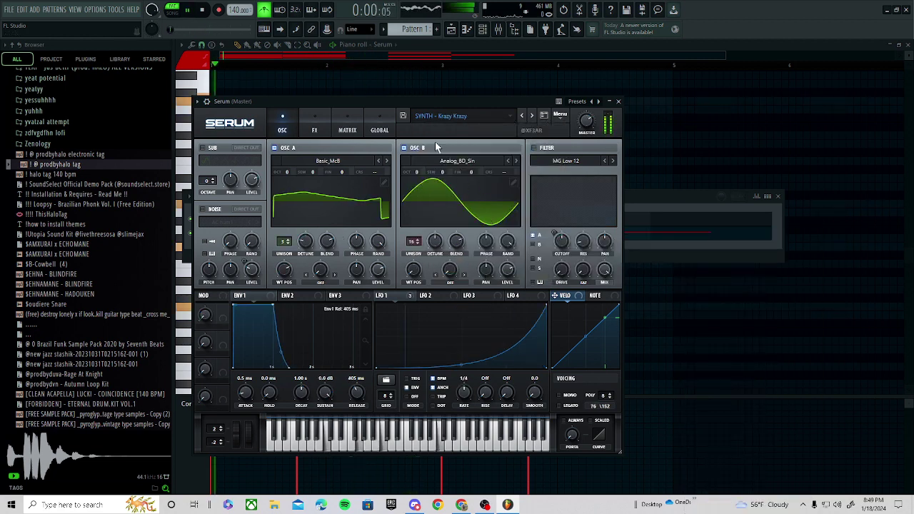
left_click(635, 201)
- Discard the trial G4 note near bar 4 and add 12-step B5 and B3 notes to the fourth chord
left_click(610, 235)
left_click(571, 238)
left_click(547, 247)
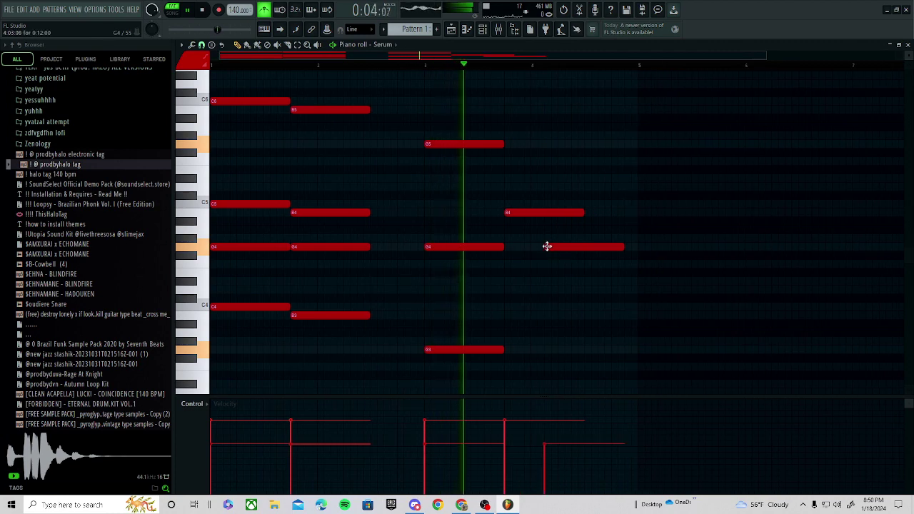
right_click(547, 246)
key("space")
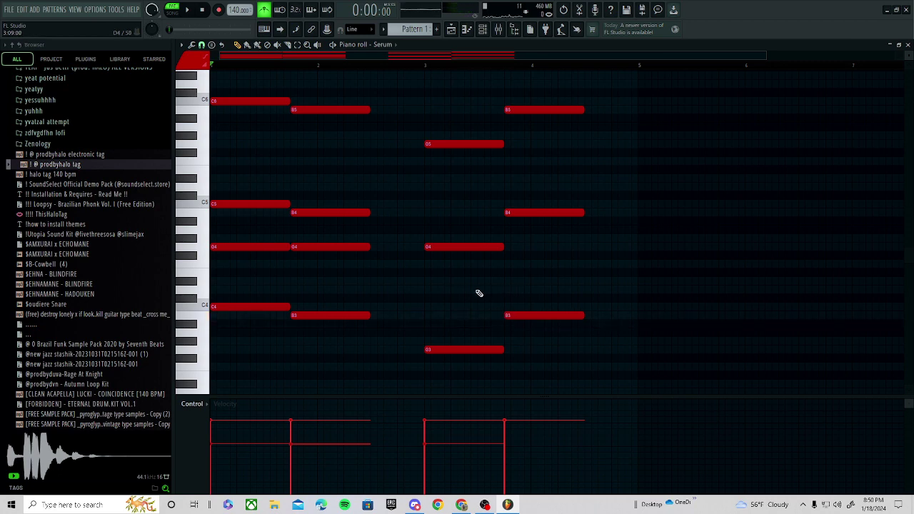
- Add a 12-step E4 note to each of the third and fourth chords while the pattern plays
key("space")
left_click(435, 296)
right_click(437, 296)
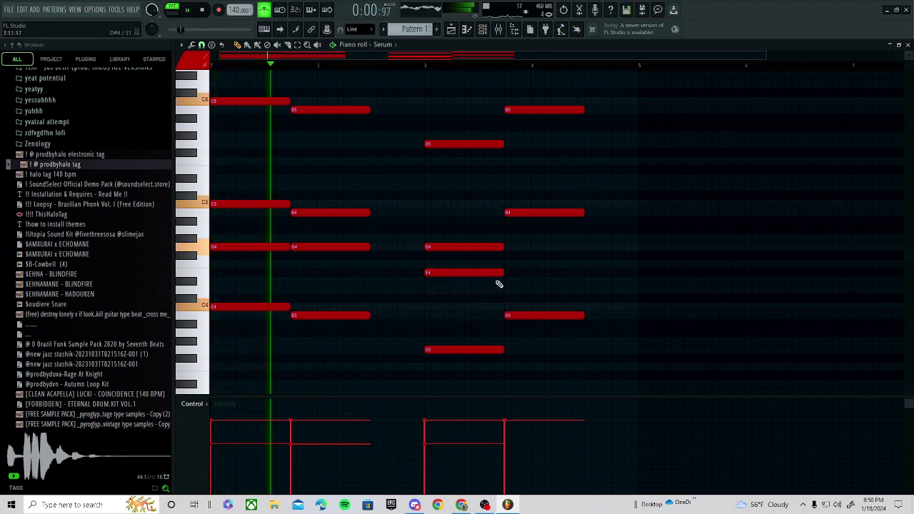
left_click(512, 275)
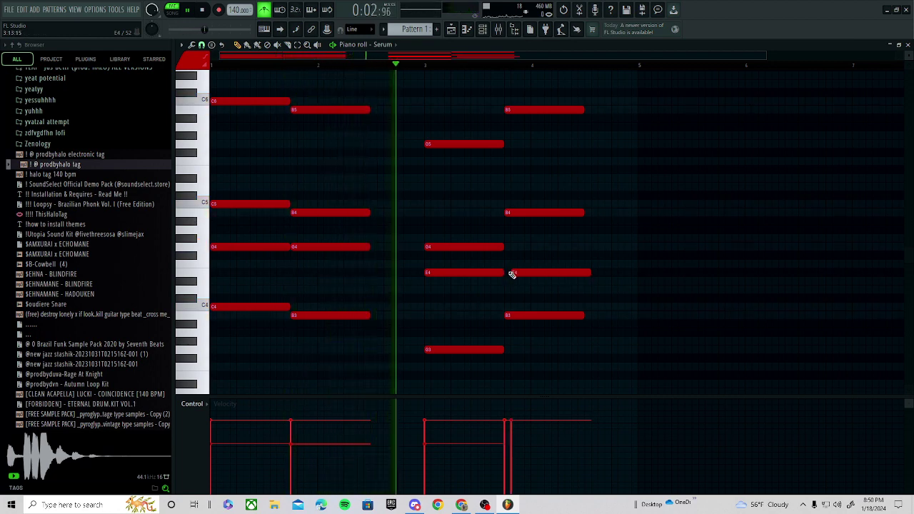
- Move the second chord's G4 note and the third and fourth chords' E4 notes up to E5
left_click_drag(342, 240, 335, 180)
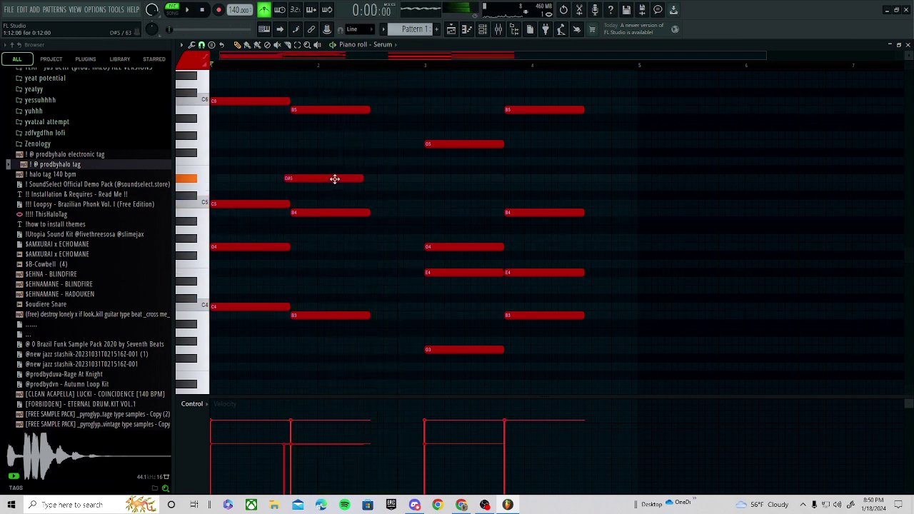
key("space")
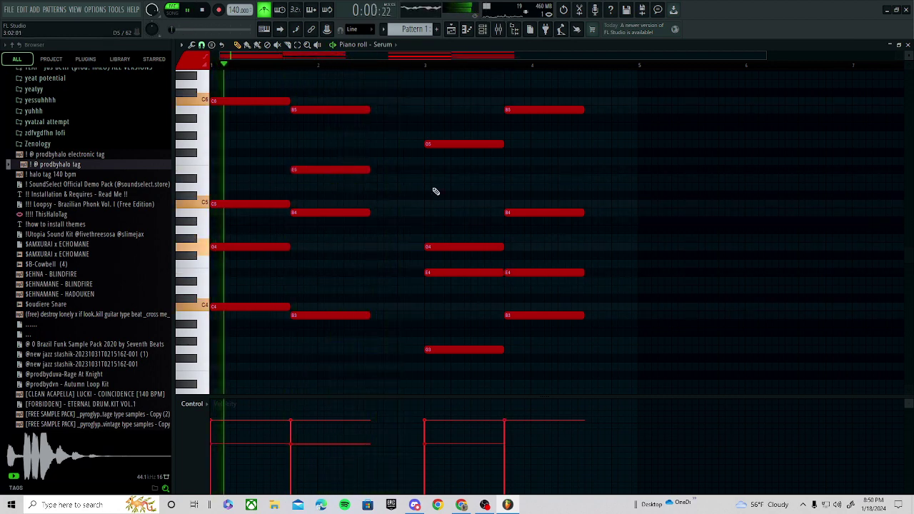
left_click(458, 275)
key("ctrl+Up")
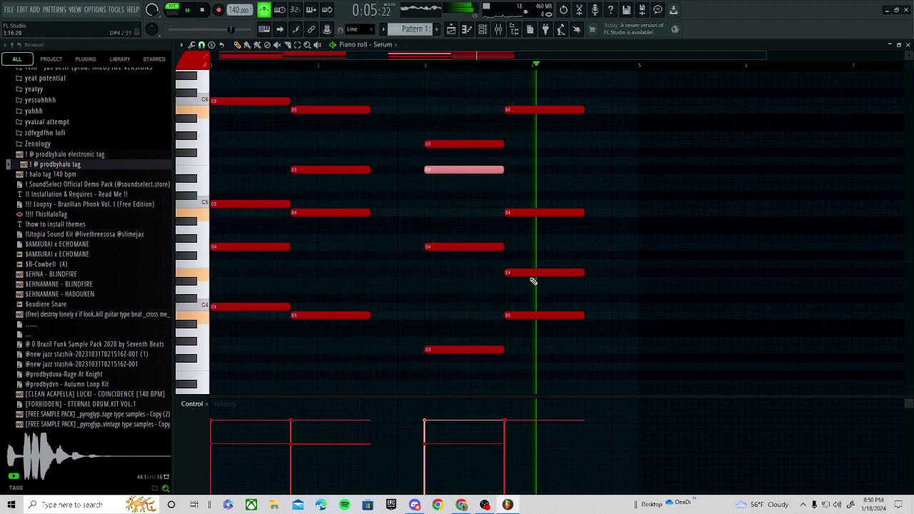
key("space")
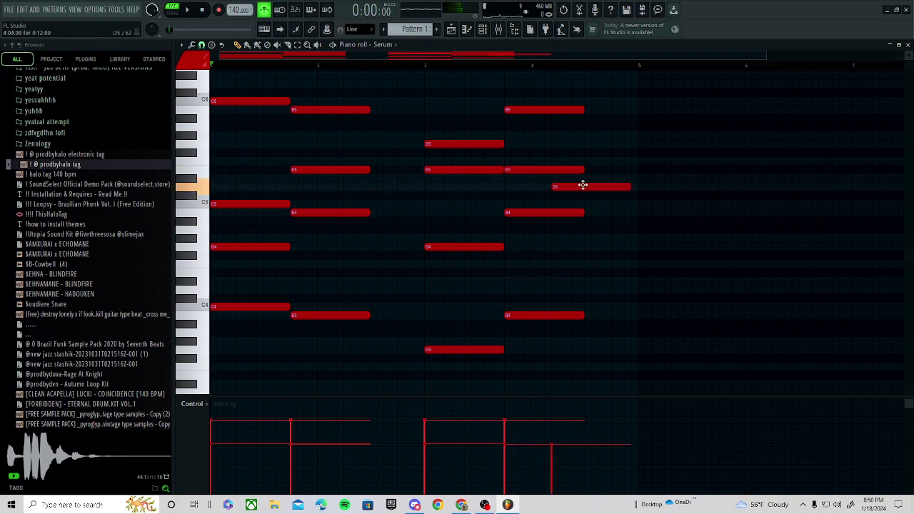
- Add an 8-step D5 note after the fourth chord, ending at the start of bar 5
key("space")
mouse_move(643, 187)
left_mouse_down()
mouse_move(593, 186)
mouse_move(663, 188)
mouse_move(633, 187)
left_mouse_up()
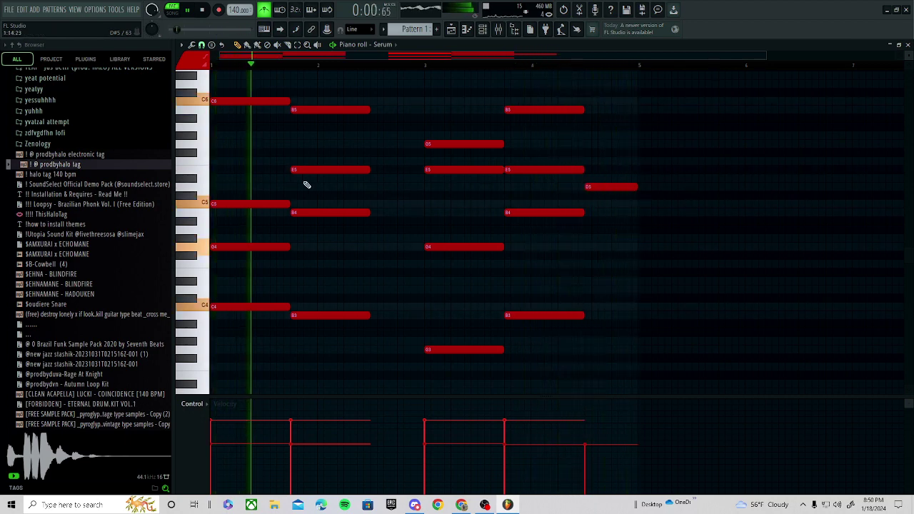
key("space")
left_click(224, 170)
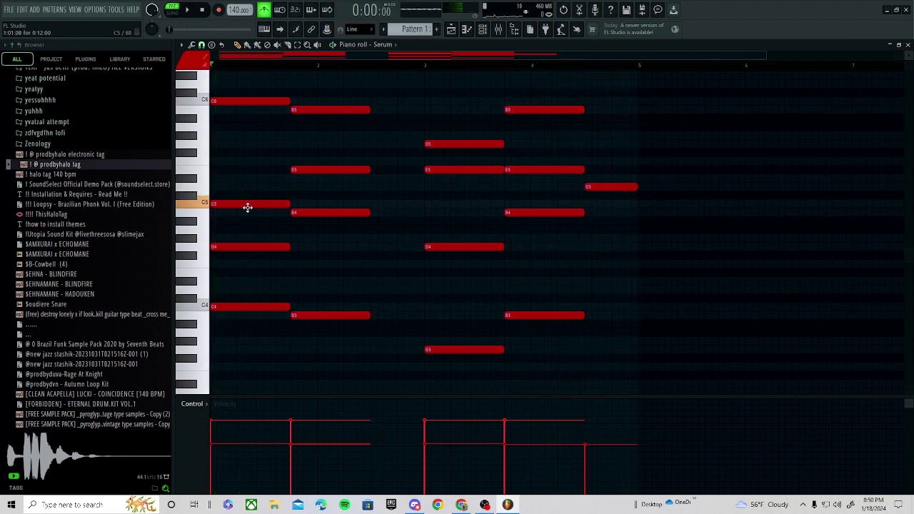
- With the pattern playing, lengthen the fourth chord's B5, E5, B4 and B3 notes to end at the start of bar 5
key("space")
scroll(465, 209, "down", 1)
left_click_drag(508, 89, 459, 334)
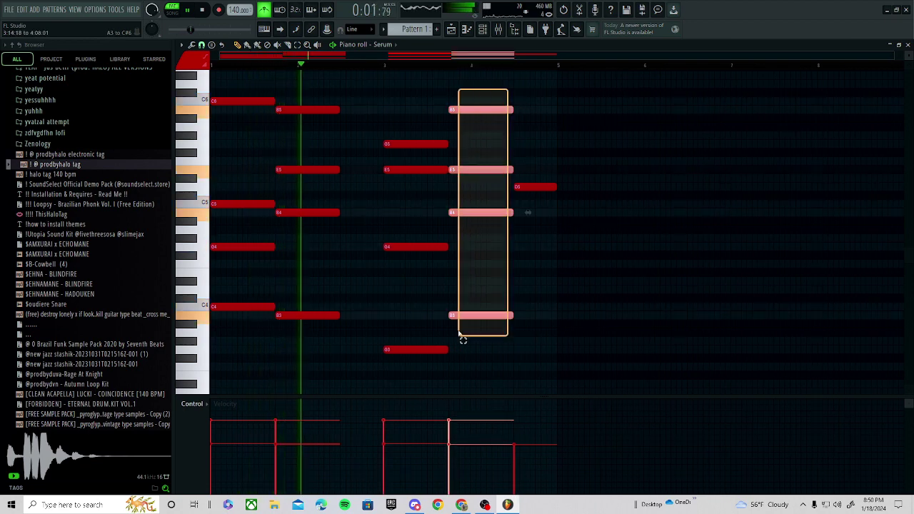
left_click_drag(512, 111, 555, 122)
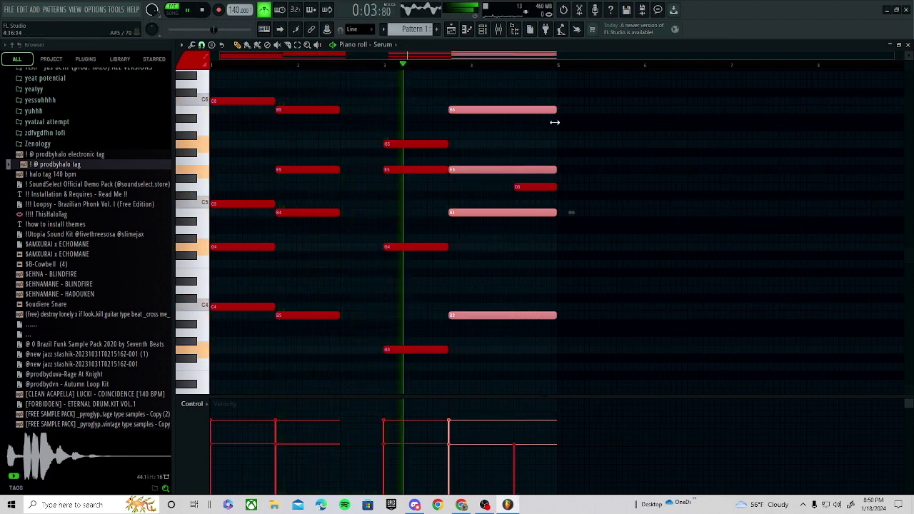
left_click(631, 162)
right_click(632, 165)
- Lengthen all four notes of the second chord to end at the start of bar 3
left_click_drag(359, 76, 303, 355)
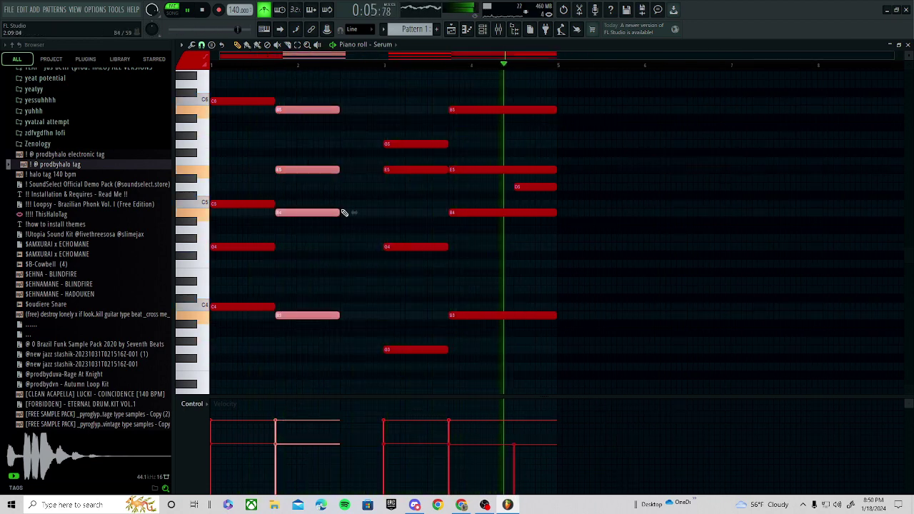
left_click_drag(343, 108, 385, 116)
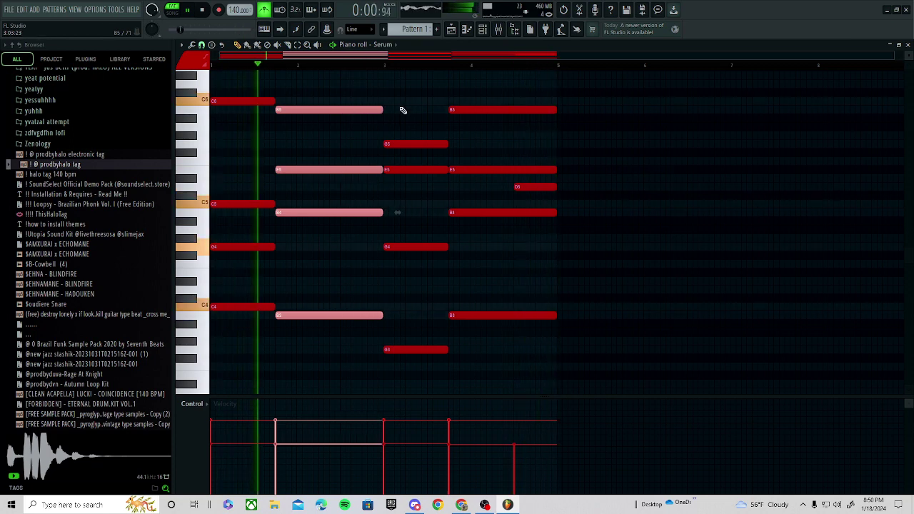
left_click(408, 102)
right_click(429, 103)
- Add an ESW Vinyl Guitar 2 instrument channel to the channel rack
left_click(486, 30)
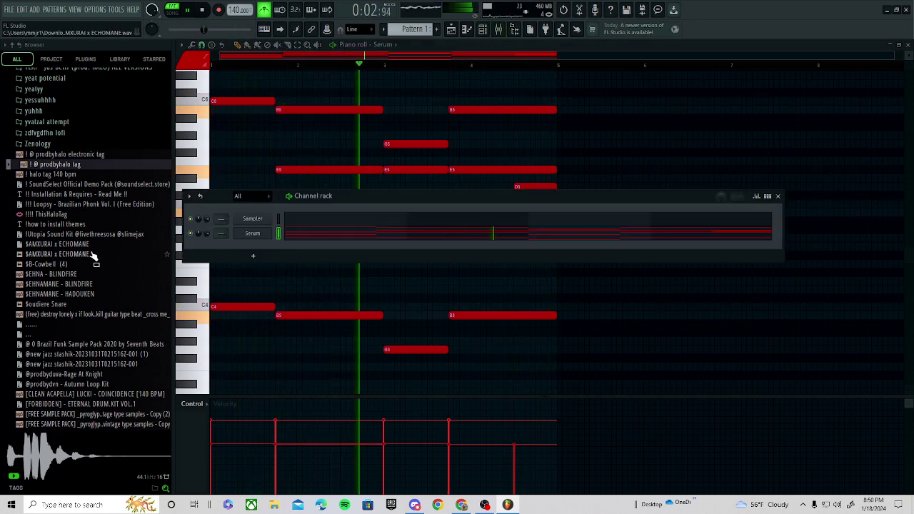
left_click(253, 255)
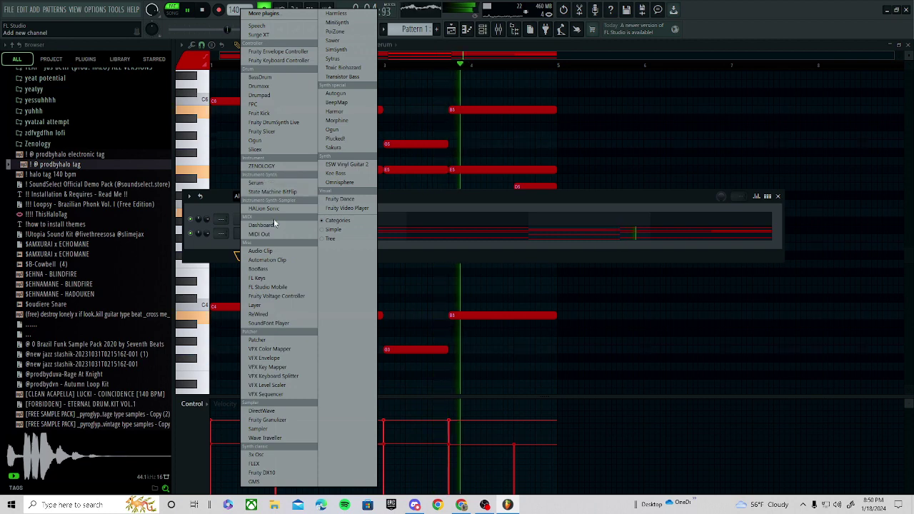
left_click(232, 256)
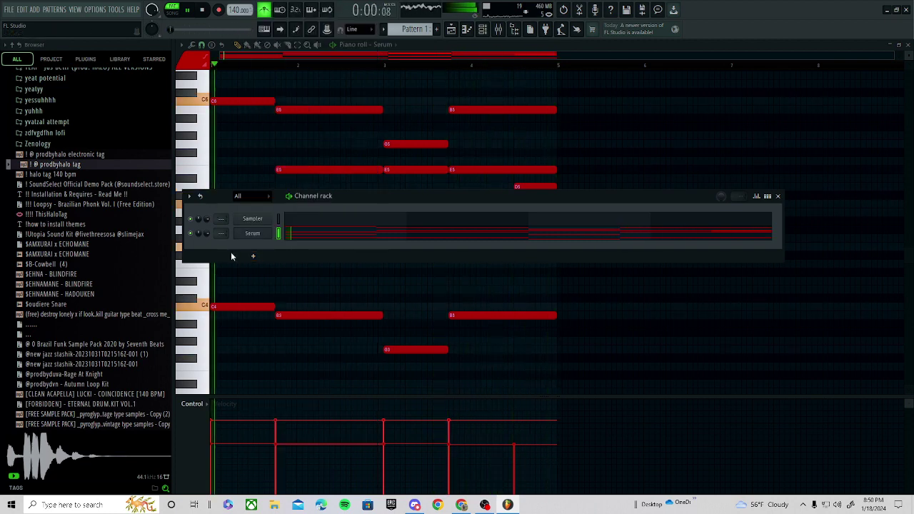
left_click(251, 258)
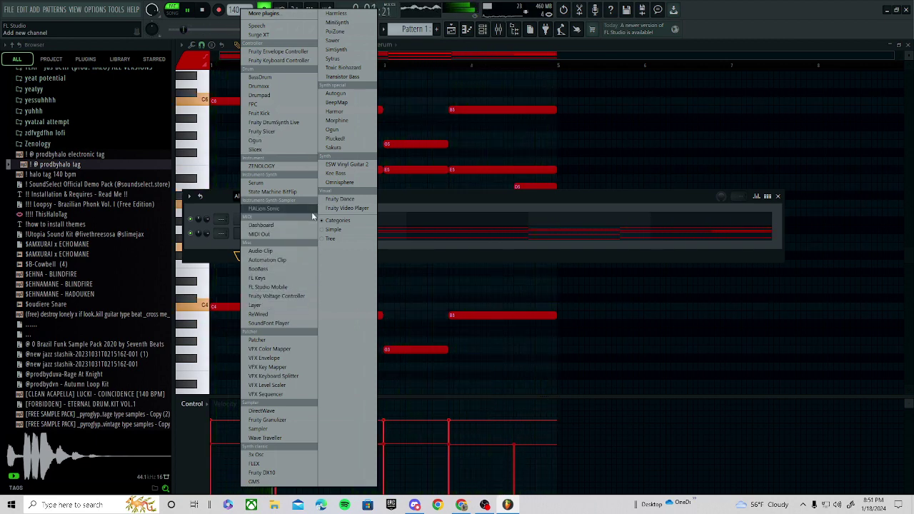
left_click(351, 165)
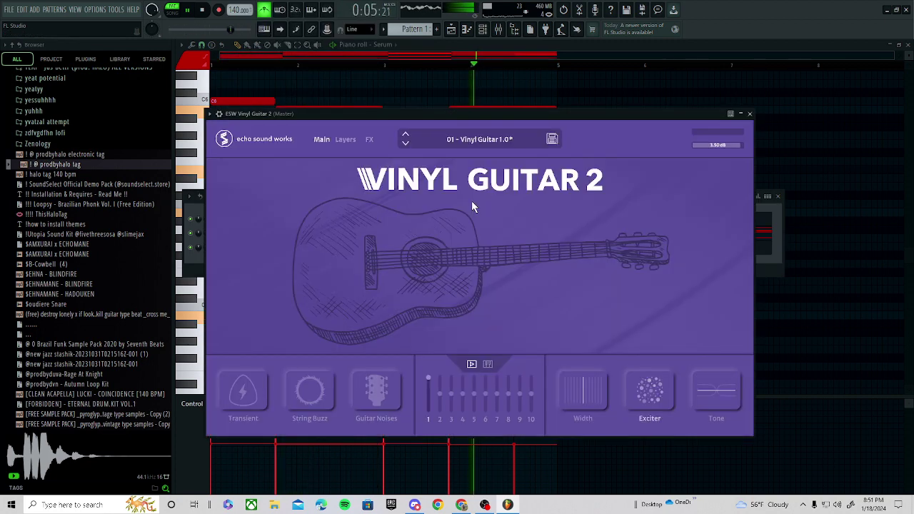
- Copy all the Serum melody notes into the ESW Vinyl Guitar 2 channel's piano roll and mute the Serum channel
left_click(760, 211)
left_click(683, 226)
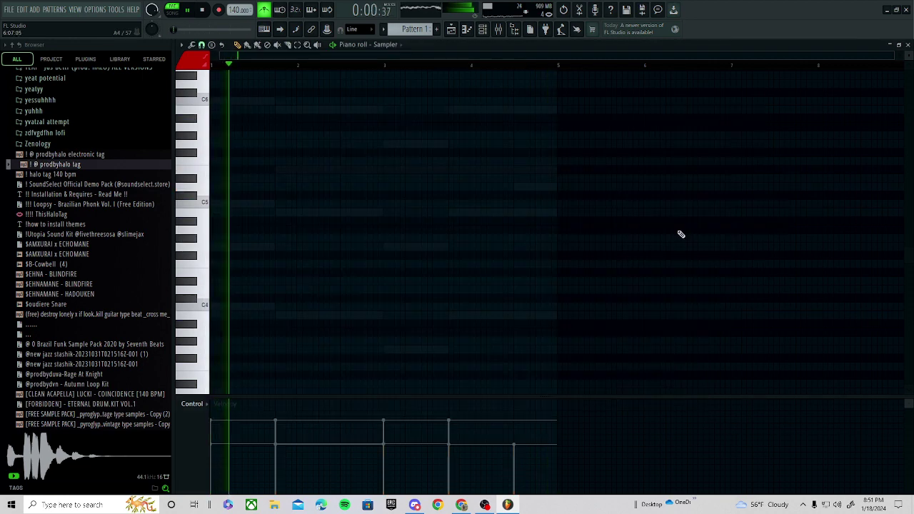
right_click(472, 217)
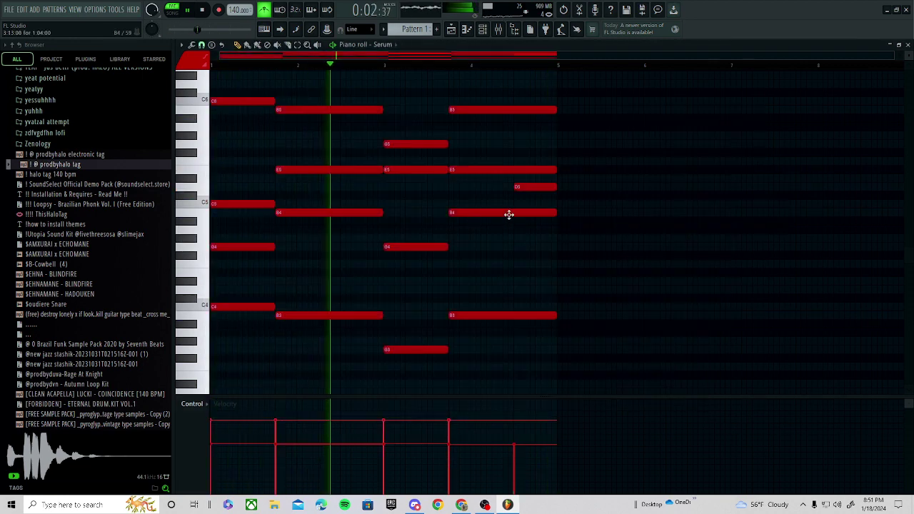
scroll(508, 215, "up", 3)
left_click_drag(637, 141, 84, 421)
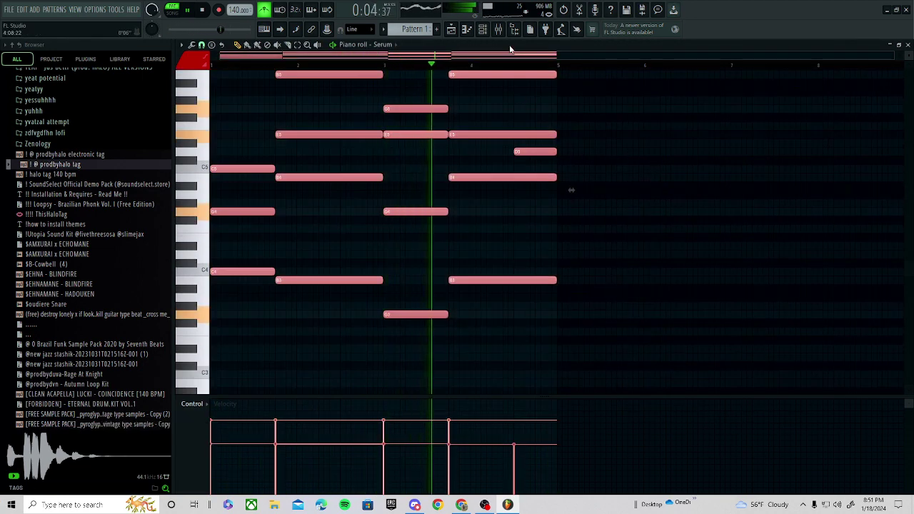
key("F6")
left_click(295, 249)
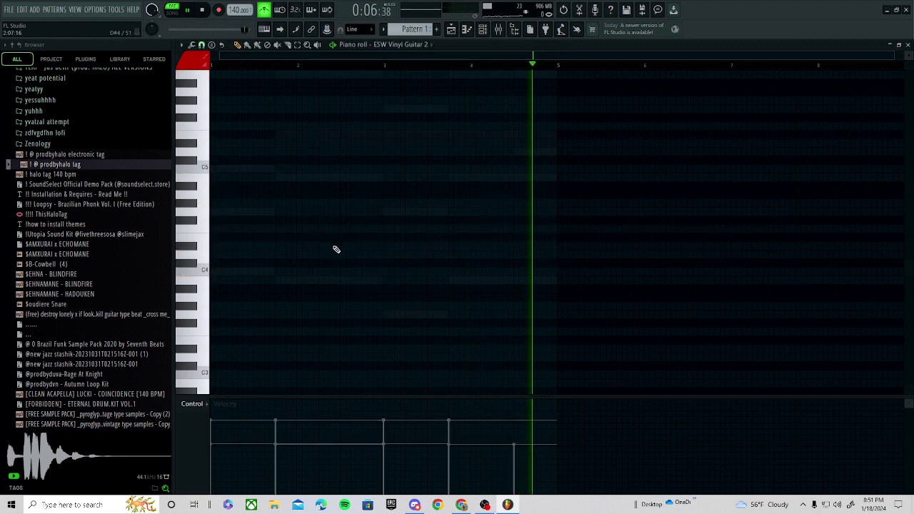
left_click(483, 31)
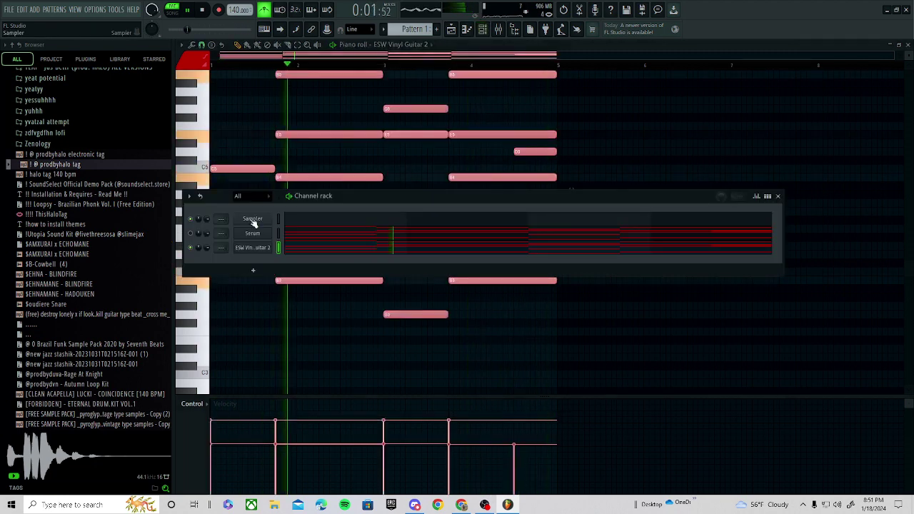
- Audition the Vinyl Guitar 2 presets Chill Keetar, Rainy Keetar, Harmonic Pluck and Vinyl Guitar 2.0 against the playing melody
left_click(246, 243)
left_click(472, 140)
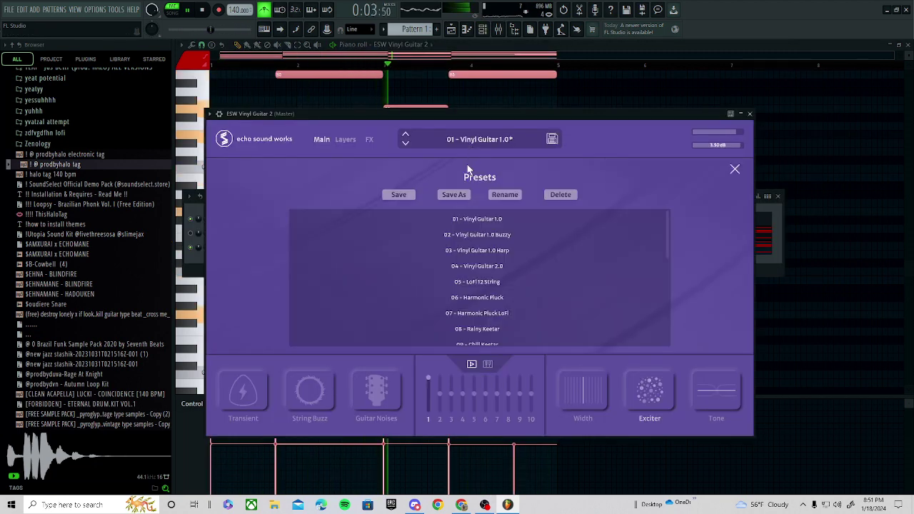
scroll(472, 284, "down", 3)
left_click(472, 293)
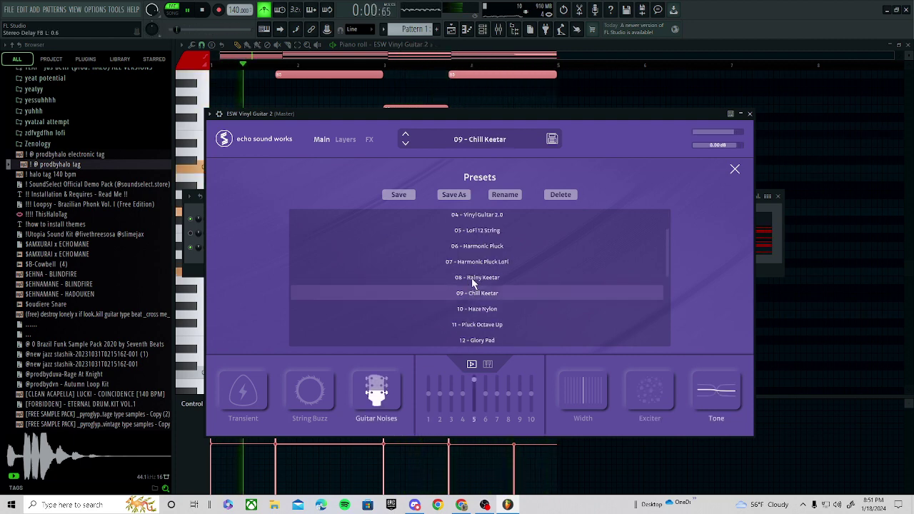
left_click(473, 278)
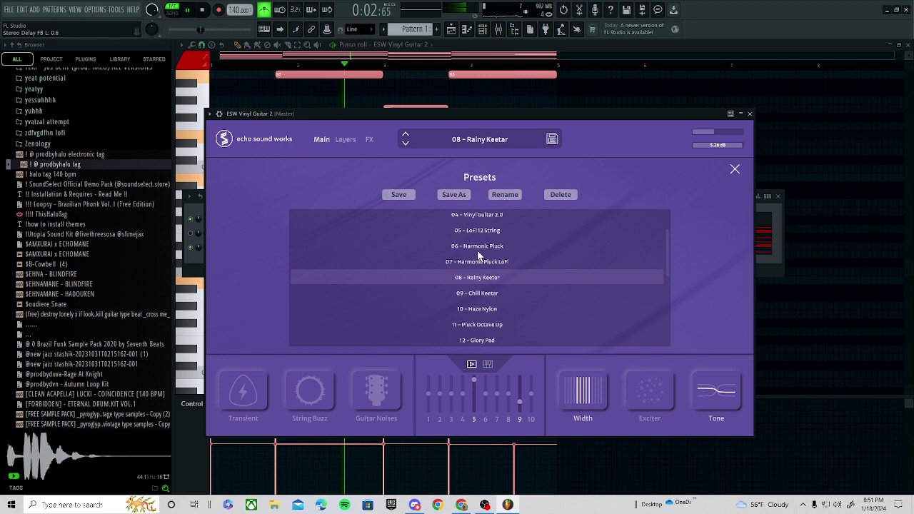
left_click(477, 246)
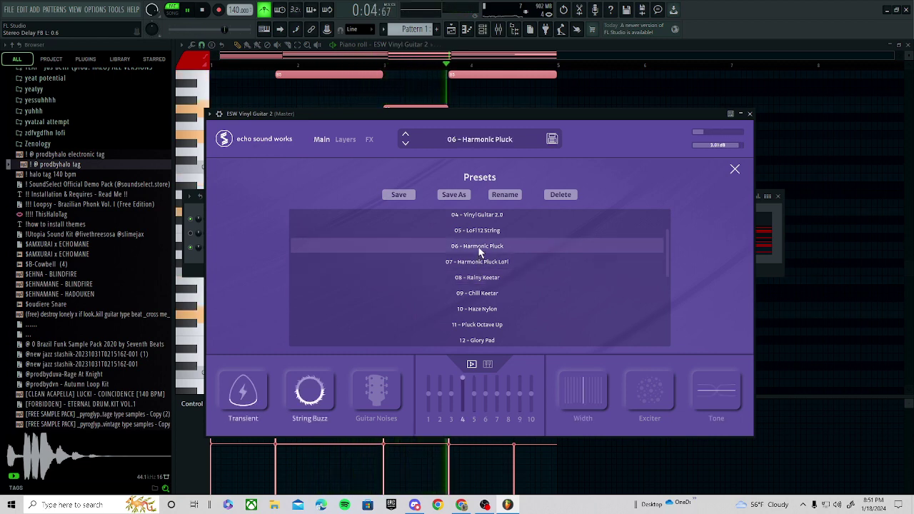
scroll(479, 271, "up", 3)
left_click(474, 267)
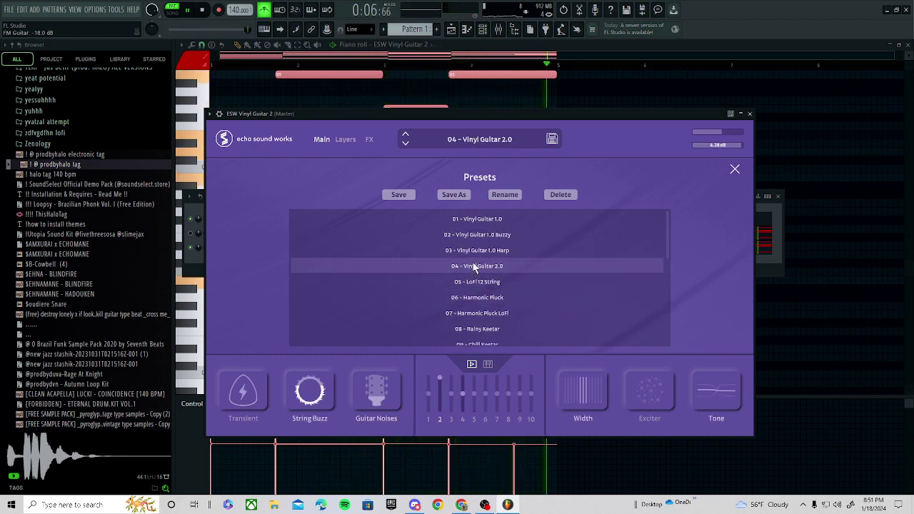
- Compare the presets Vinyl Guitar 1.0, Vinyl Guitar 1.0 Buzzy, Vinyl Guitar 1.0 Harp and Vinyl Guitar 2.0
left_click(460, 218)
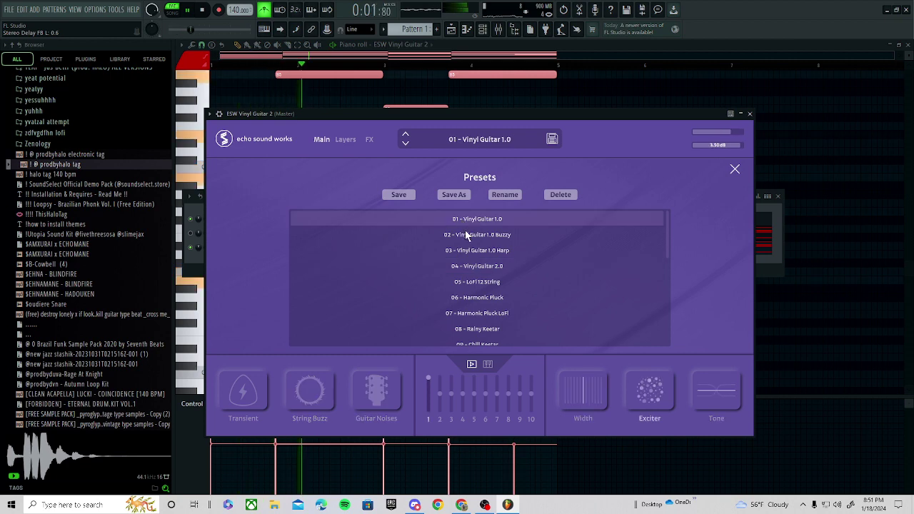
left_click(470, 236)
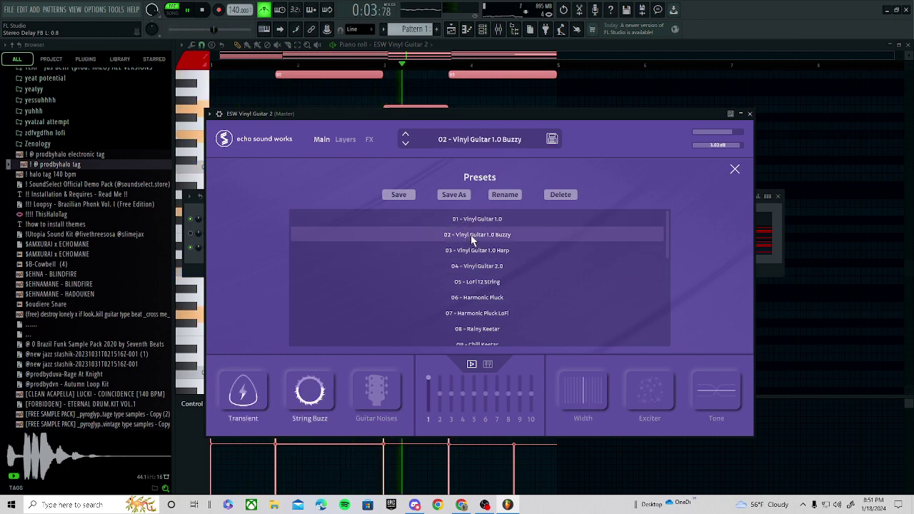
left_click(475, 254)
left_click(477, 266)
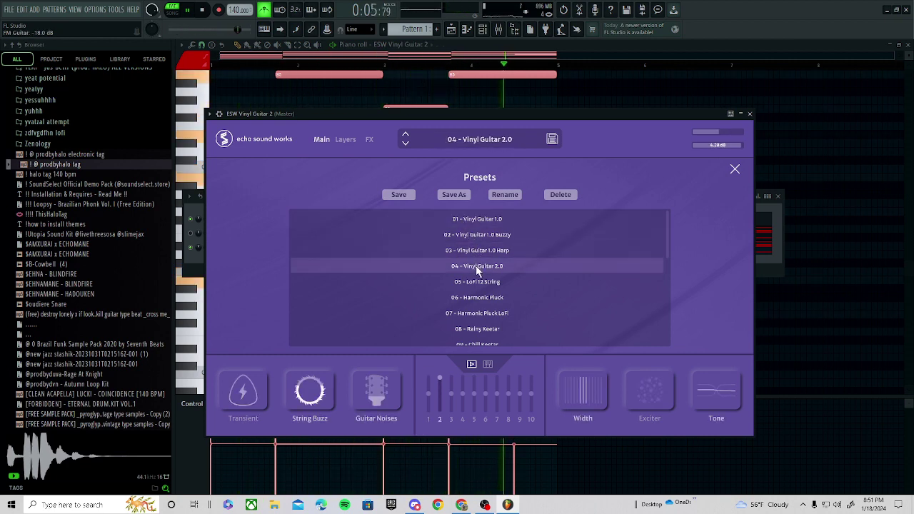
- Try the presets Beata Male and Bonus Layers, load 23 - Filtered Mess, return to the main view and stop playback
scroll(477, 271, "down", 5)
left_click(477, 275)
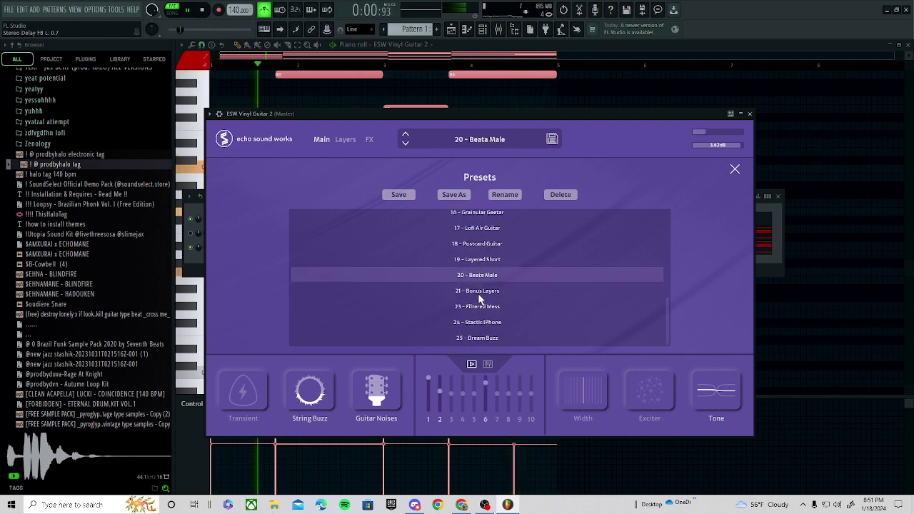
left_click(490, 292)
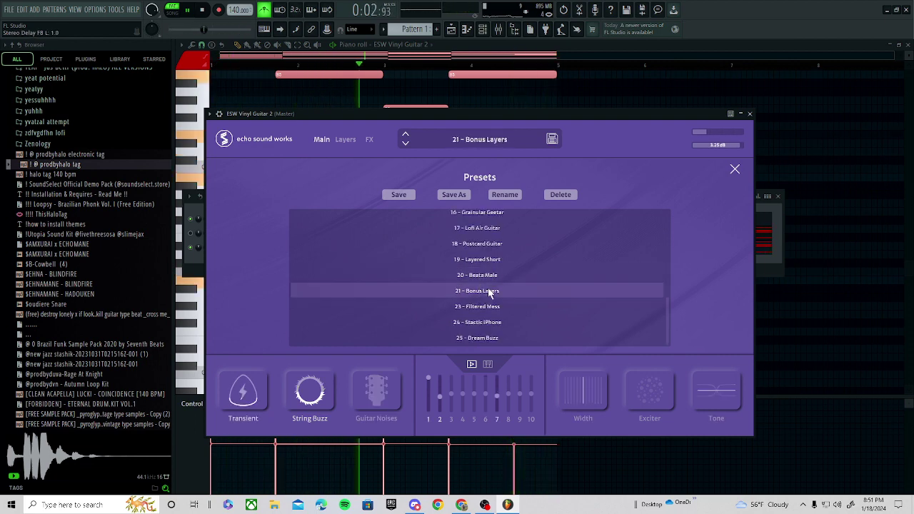
left_click(490, 308)
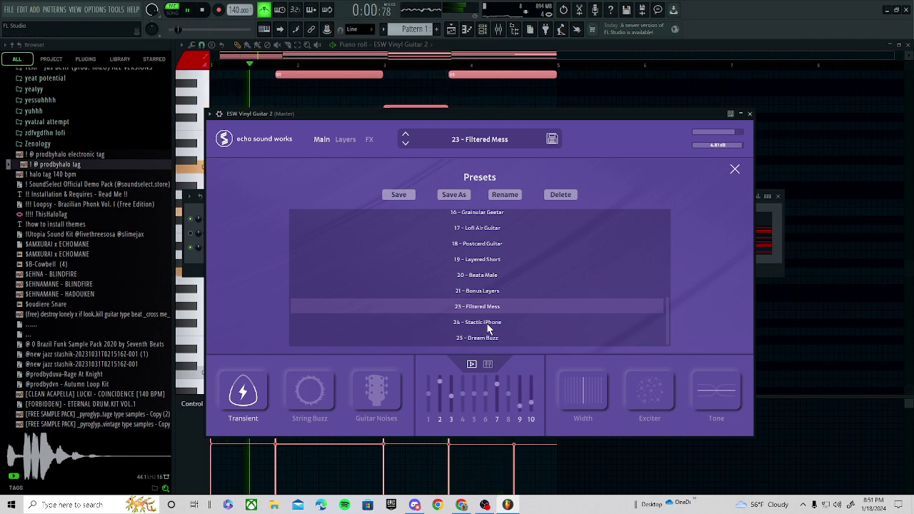
left_click(344, 140)
left_click(324, 140)
key("space")
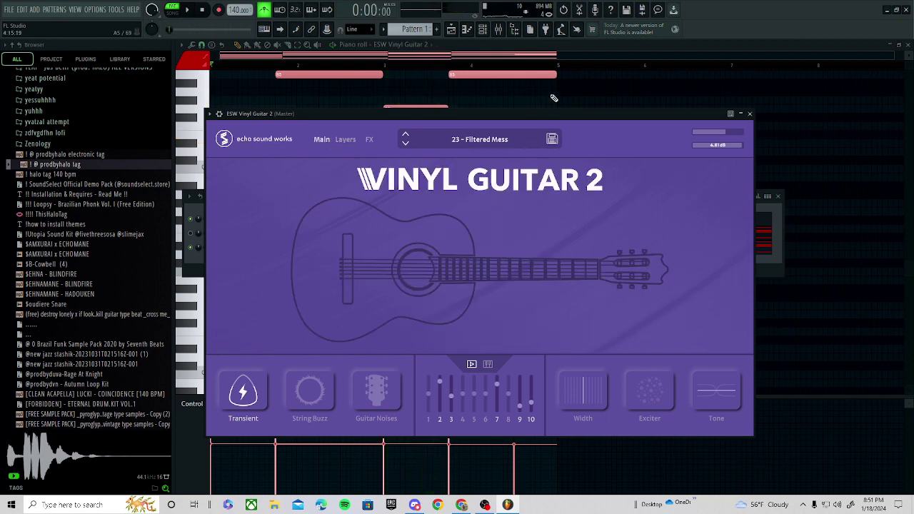
- Move the fourth chord together with its D5 note 8 steps later in the guitar's piano roll
left_click(559, 93)
right_click(566, 93)
scroll(613, 179, "up", 3)
left_click_drag(559, 123, 493, 366)
key("space")
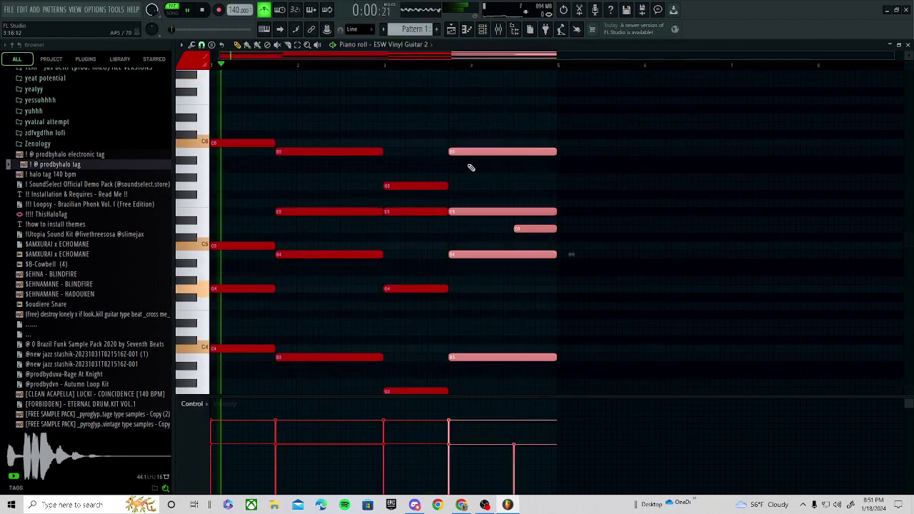
left_click_drag(476, 150, 531, 154)
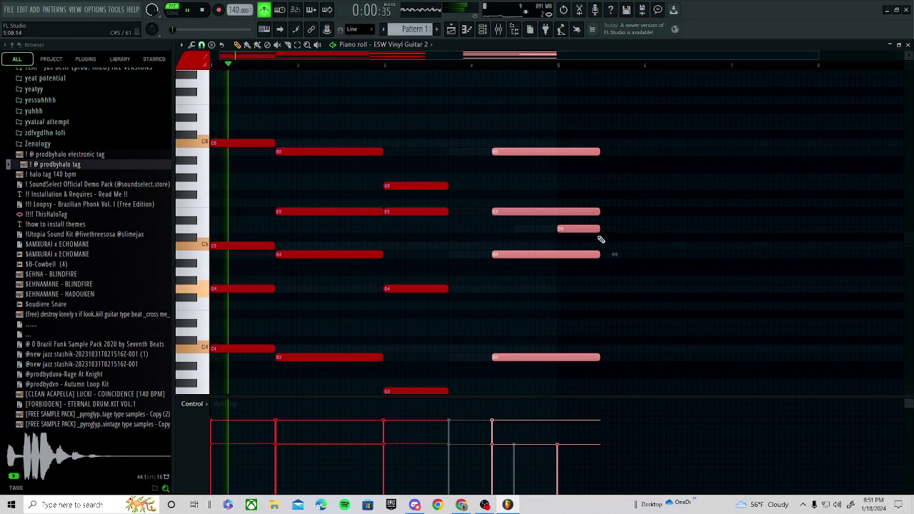
- Make the D5 note 4 steps long and the fourth chord's notes 12 steps long, all ending at the start of bar 5
left_click(653, 237)
right_click(666, 236)
mouse_move(574, 226)
left_mouse_down()
mouse_move(552, 225)
mouse_move(559, 228)
left_mouse_up()
left_click_drag(596, 136, 586, 419)
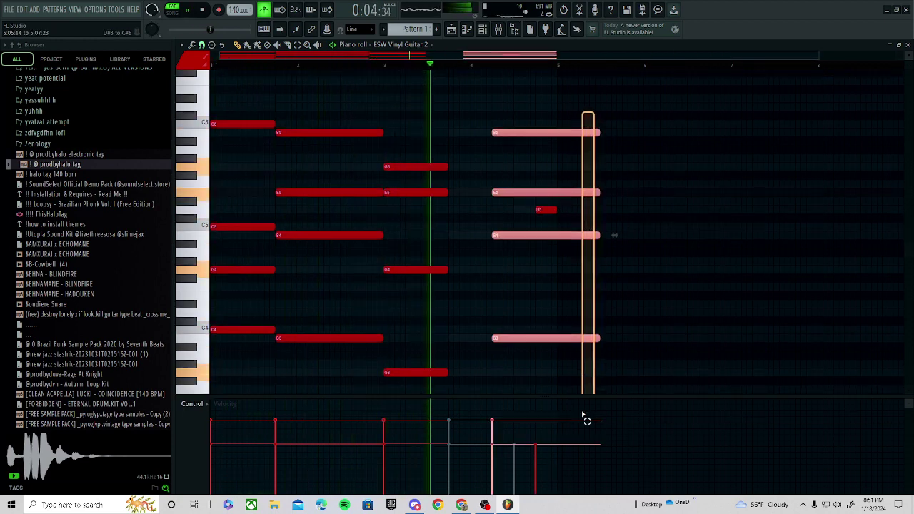
left_click_drag(597, 217, 558, 215)
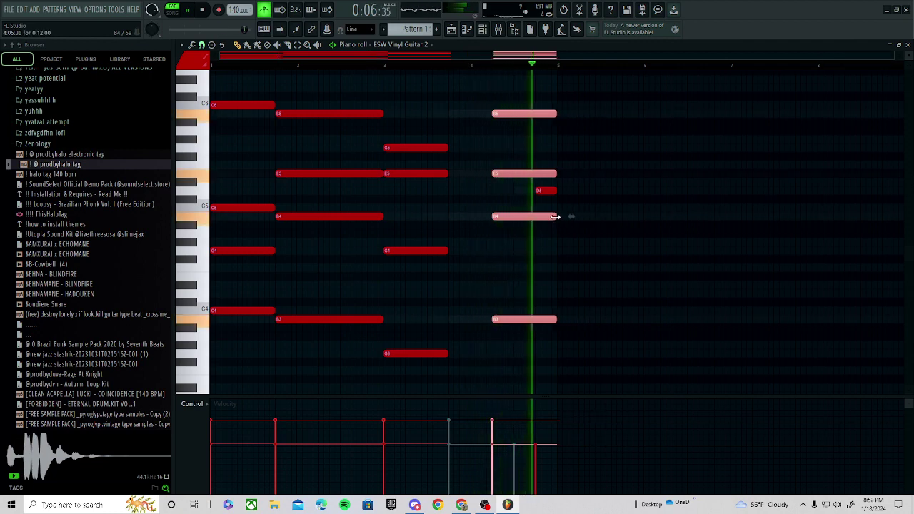
- Lengthen the third chord's G5, E5, G4 and G3 notes to reach the start of the fourth chord
left_click_drag(448, 129, 422, 363)
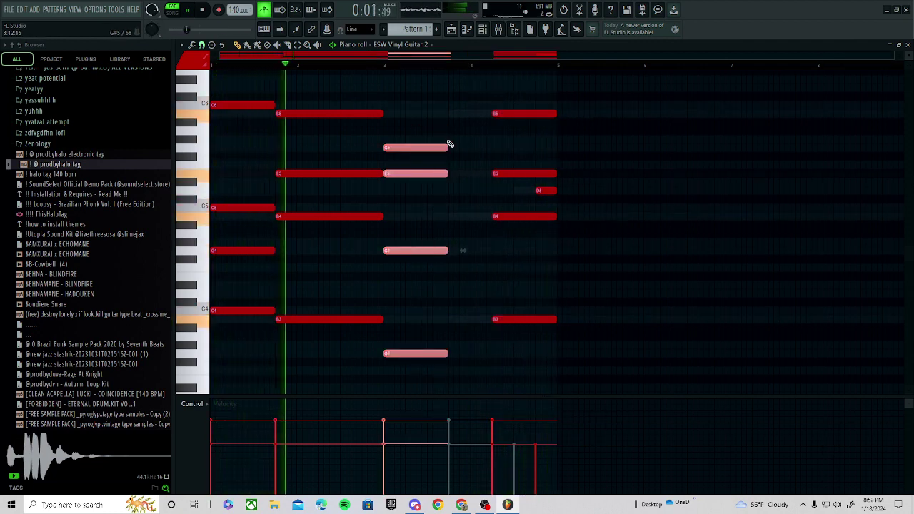
left_click_drag(448, 145, 492, 156)
left_click(522, 139)
right_click(523, 139)
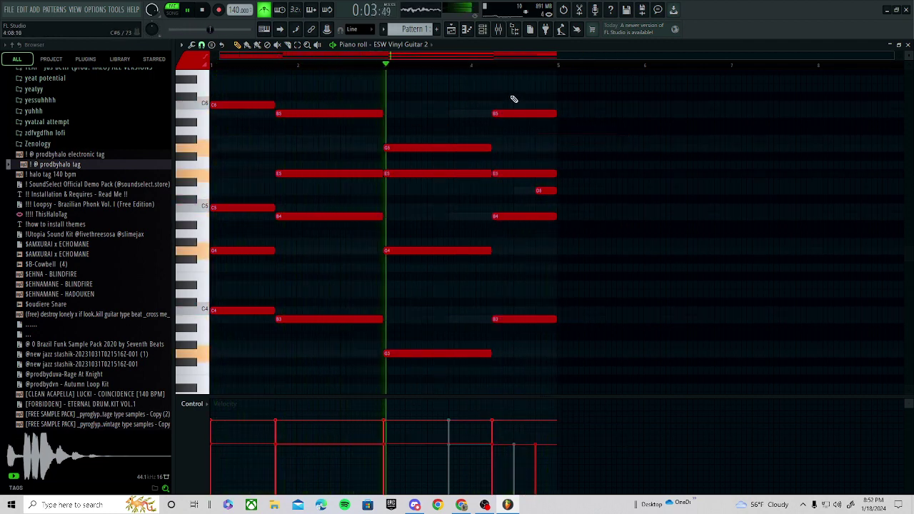
- Delete the Serum channel from the channel rack, return to the guitar's piano roll and stop playback
left_click(483, 30)
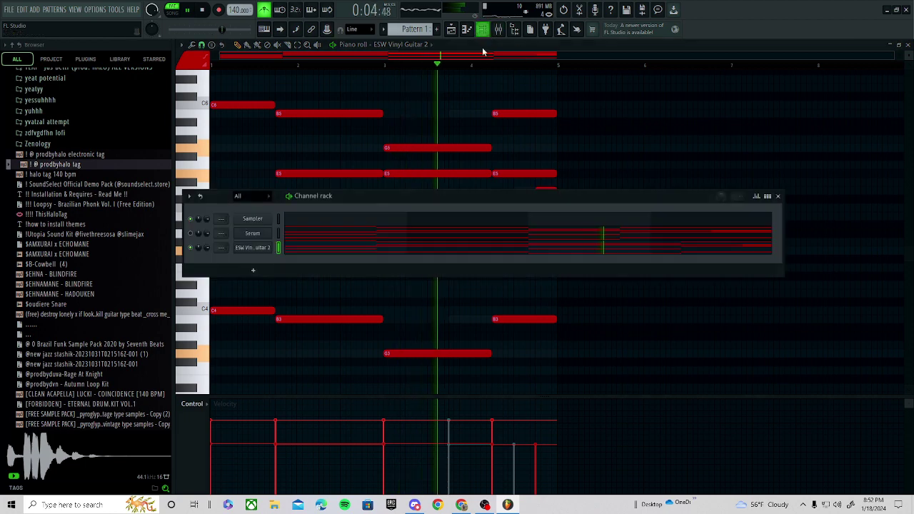
right_click(270, 232)
left_click(286, 333)
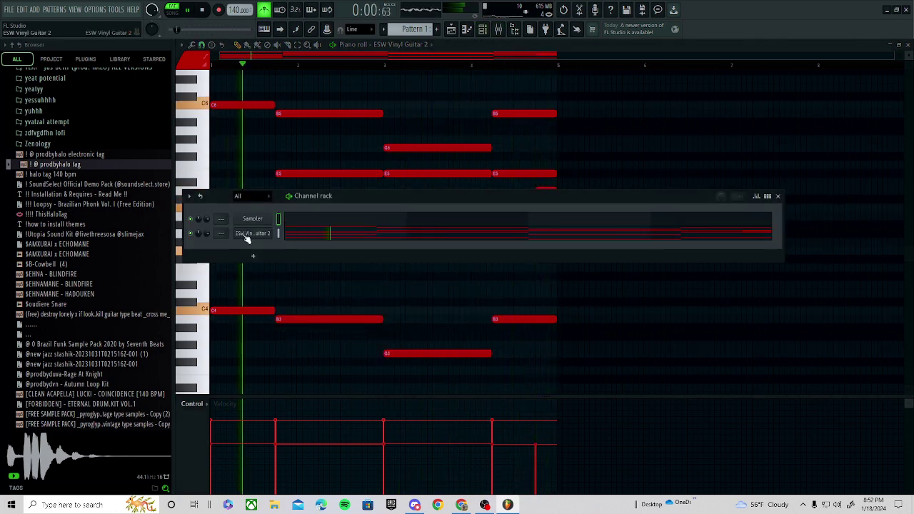
left_click(440, 106)
right_click(454, 107)
scroll(546, 133, "up", 1)
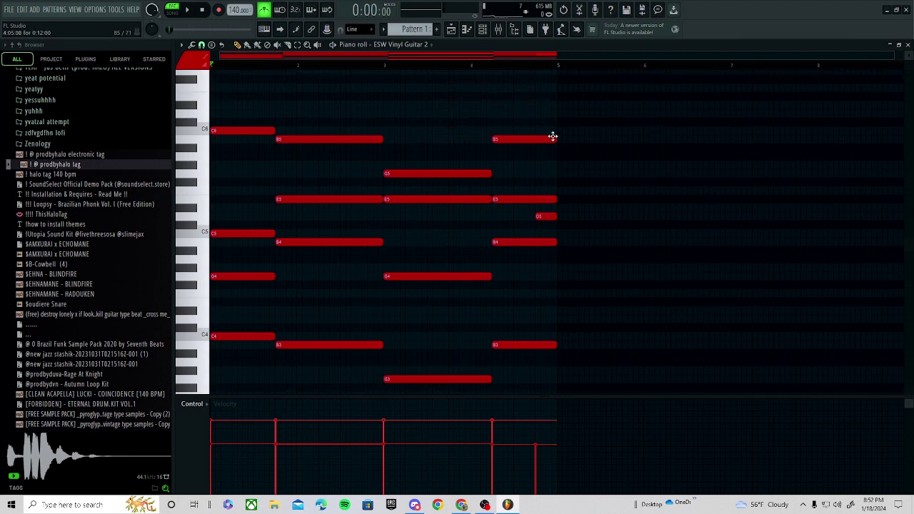
- Strum all the guitar chord notes with the strumizer, using a slightly reduced start time strength, and deselect them
left_click_drag(570, 113, 183, 413)
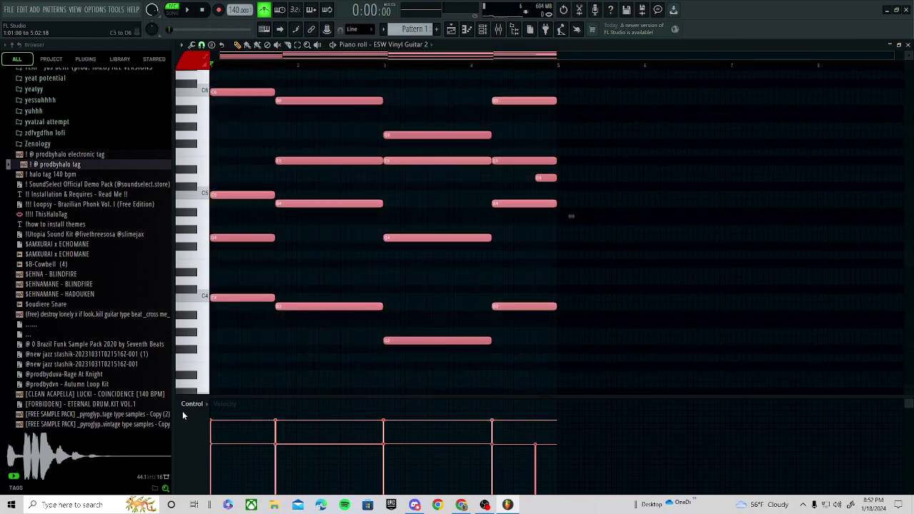
key("alt+s")
key("space")
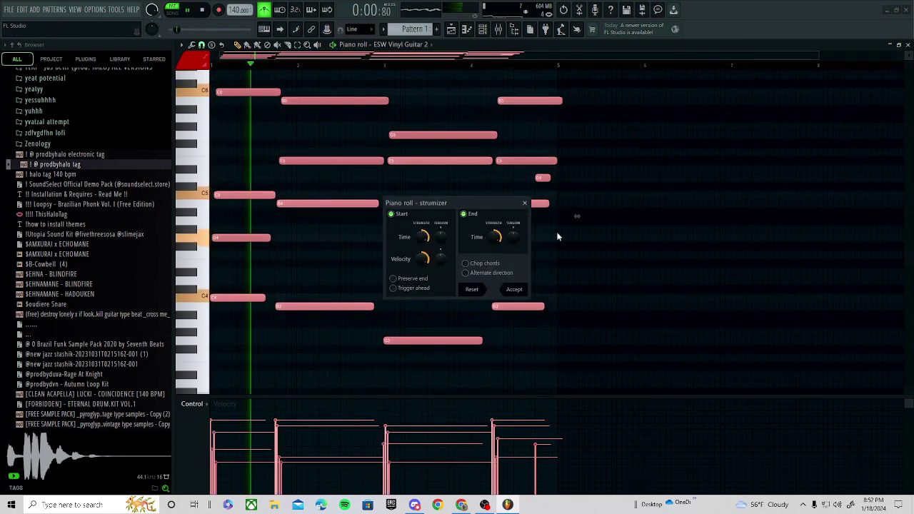
left_click_drag(423, 238, 424, 248)
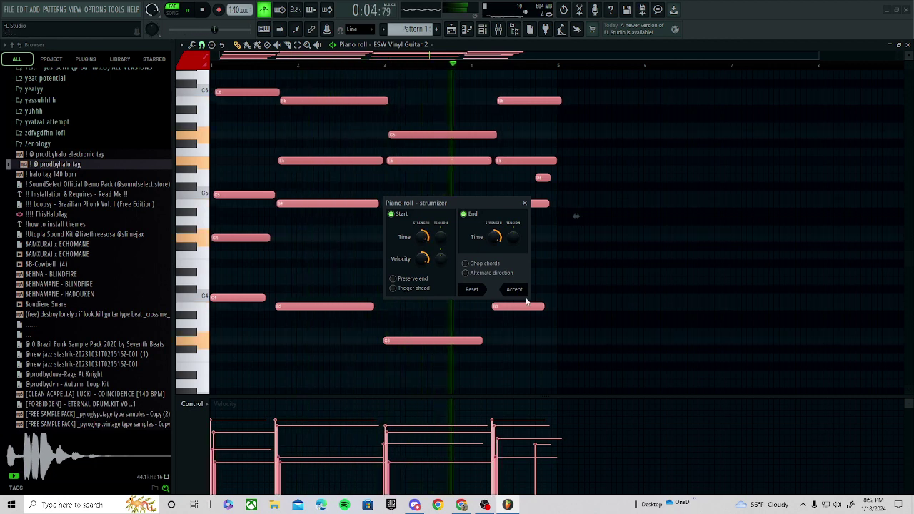
left_click(516, 290)
key("ctrl+a")
left_click(577, 265)
right_click(577, 264)
- Shorten the fourth chord's top B5 note so it ends exactly at the start of bar 5
scroll(578, 216, "up", 3)
scroll(549, 93, "up", 3, "ctrl")
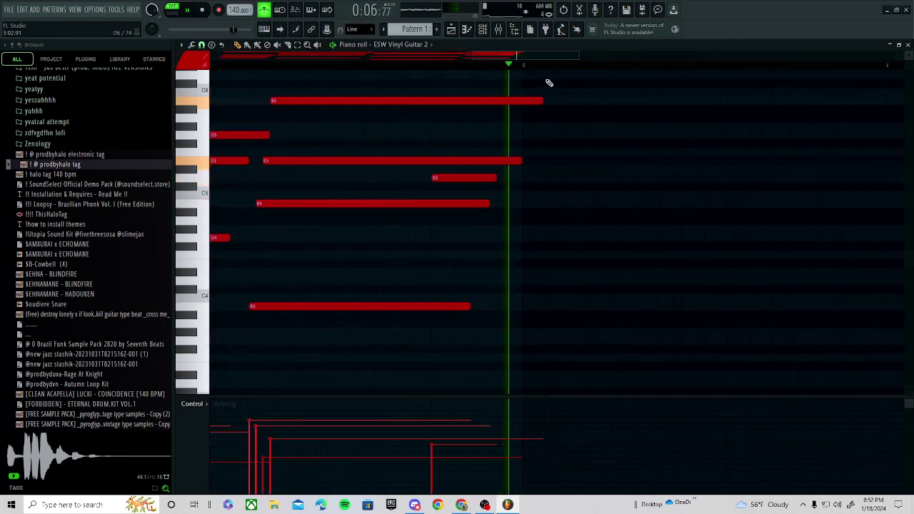
key("space")
scroll(510, 94, "up", 2, "ctrl")
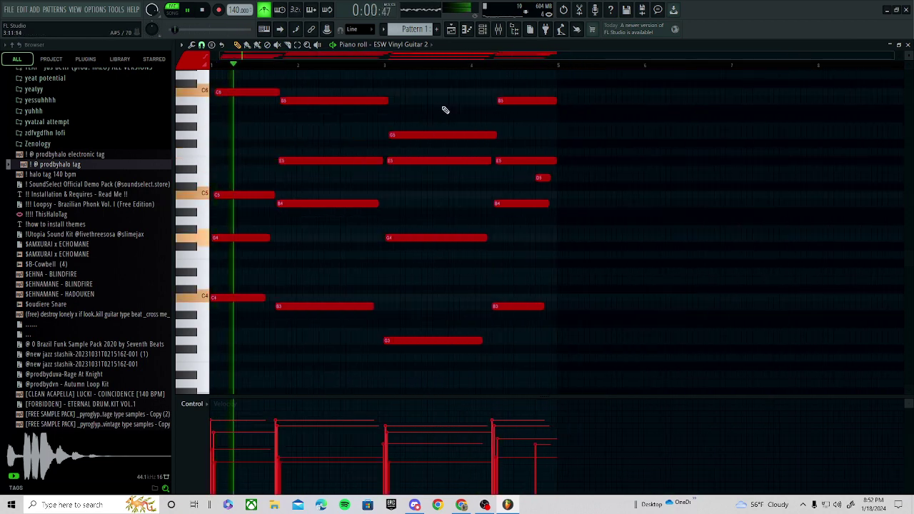
- Load the 01 - Vinyl Guitar 1.0 preset in ESW Vinyl Guitar 2, return to its piano roll and stop playback
left_click(483, 29)
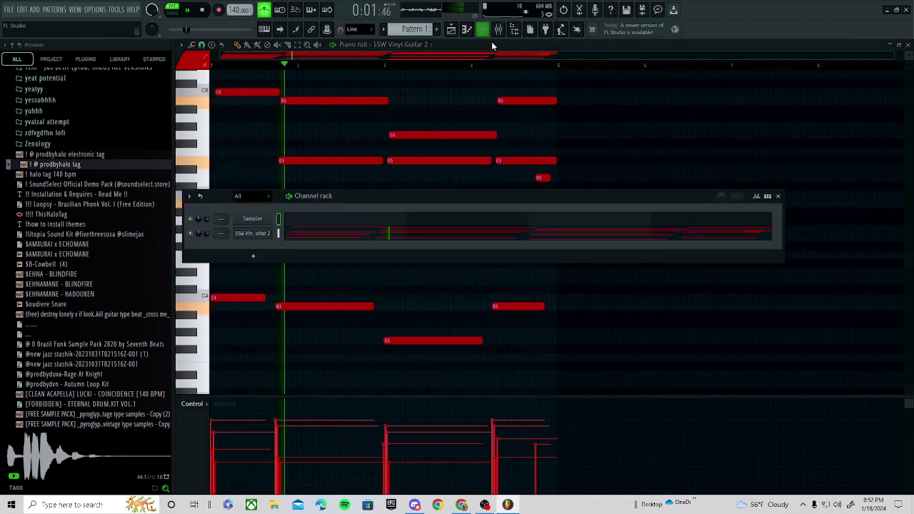
left_click(257, 237)
left_click(466, 137)
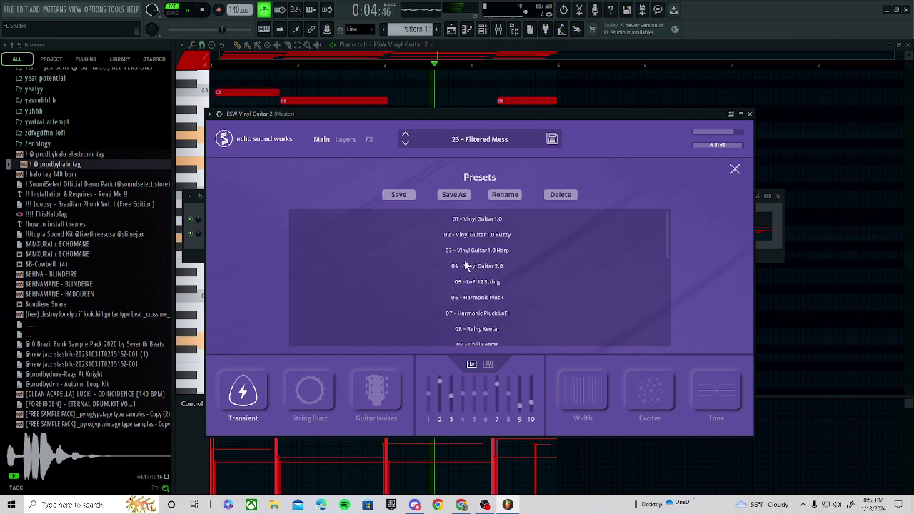
left_click(474, 224)
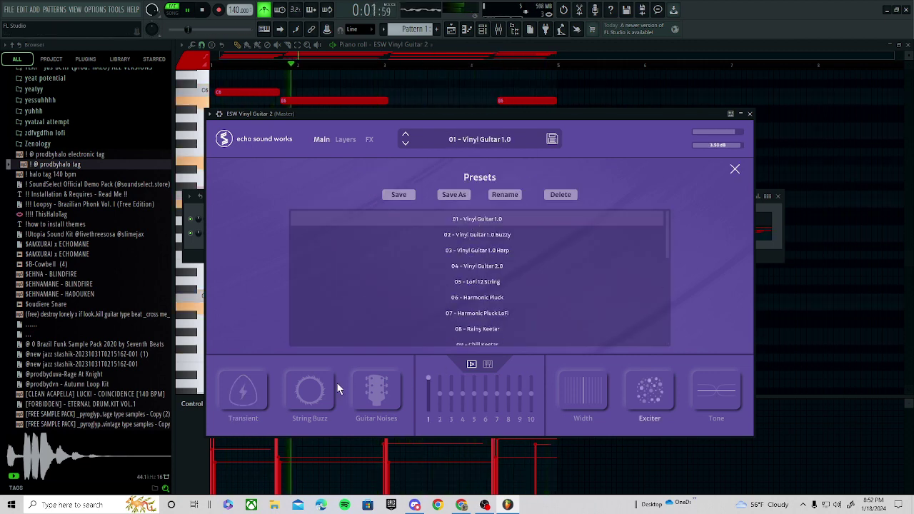
left_click(576, 99)
right_click(576, 100)
key("space")
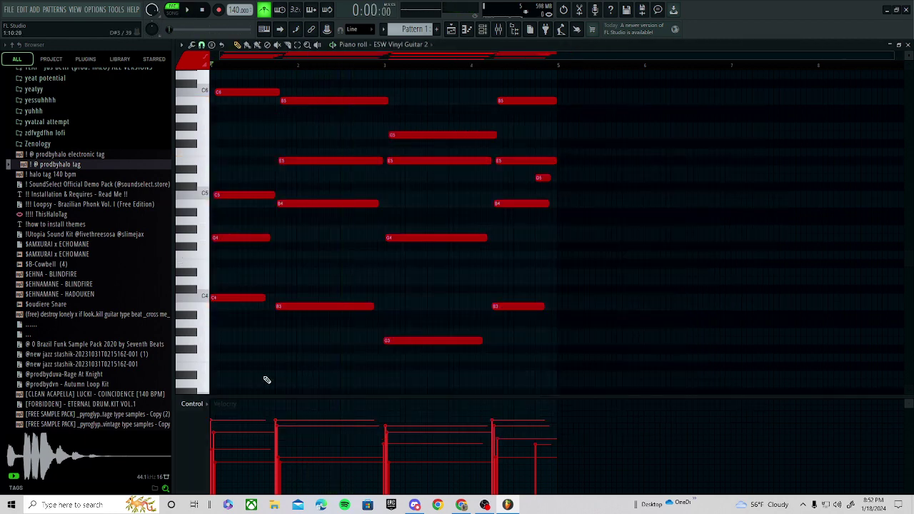
- Add bass notes C3 beneath the first chord and B2 beneath the second, each reaching the start of the next chord
scroll(216, 390, "down", 1)
scroll(220, 367, "down", 3)
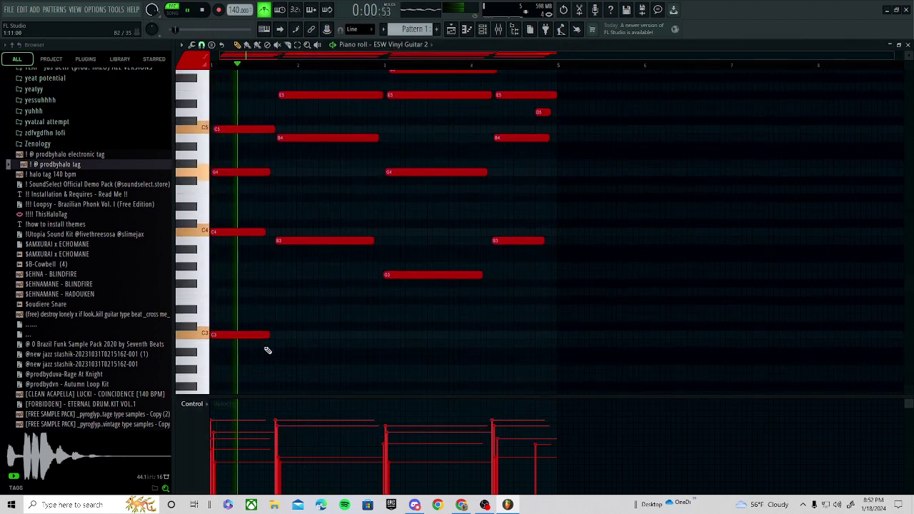
key("space")
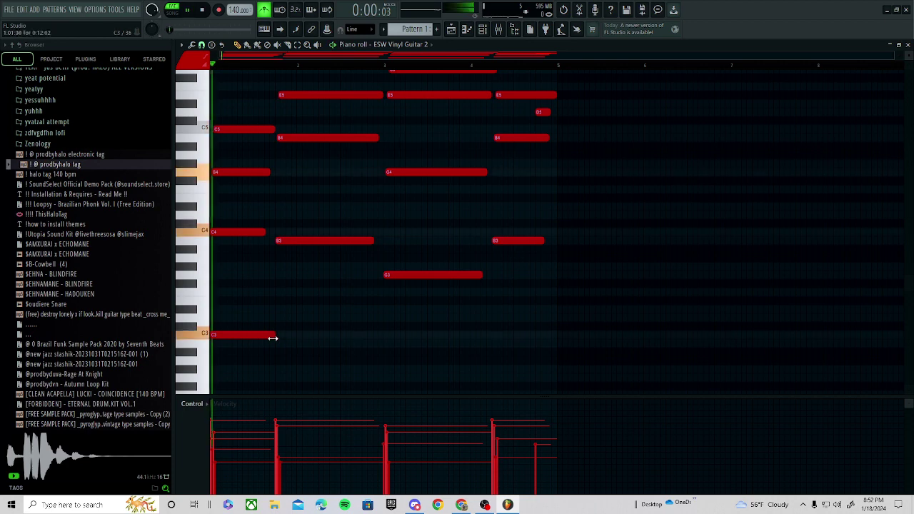
scroll(278, 350, "up", 3)
key("space")
left_click_drag(280, 367, 277, 350)
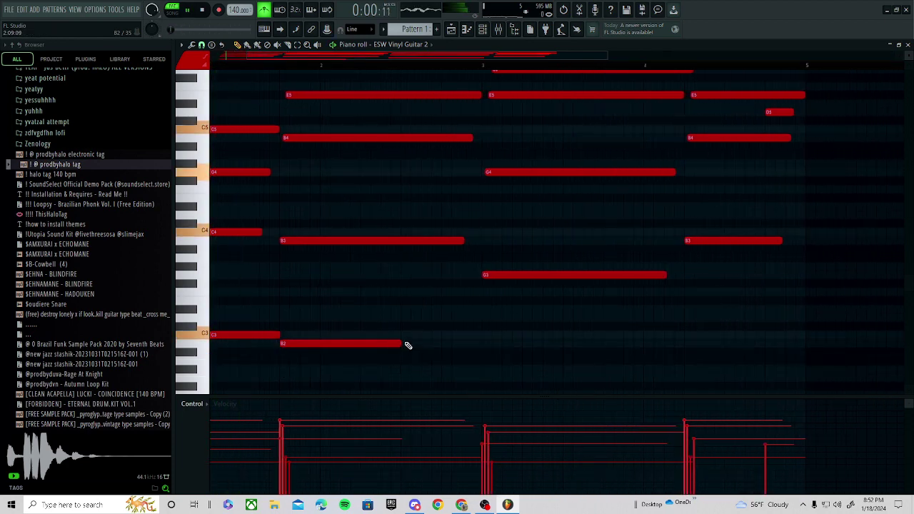
left_click_drag(452, 353, 478, 357)
scroll(298, 367, "up", 4)
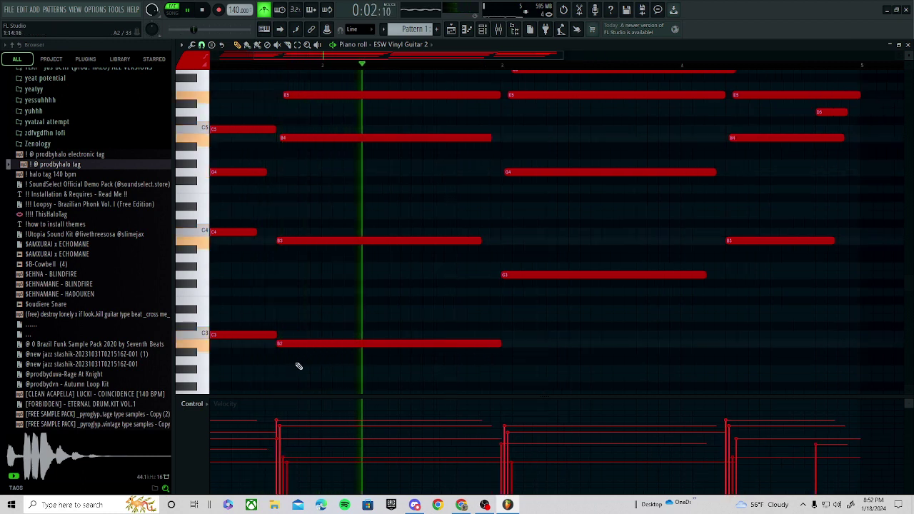
- Fit the C3 bass note to exactly 12 steps and redraw B2 from its end to the start of the third chord
scroll(282, 354, "up", 3)
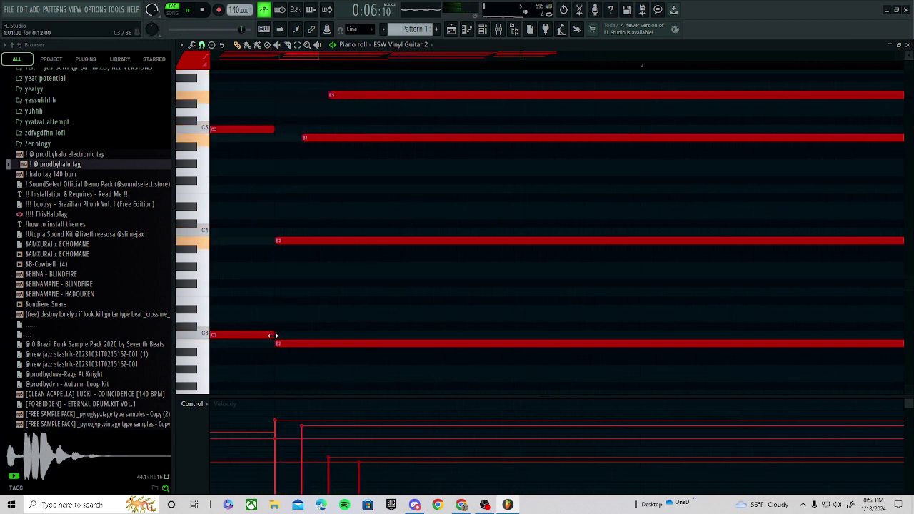
scroll(275, 339, "down", 6)
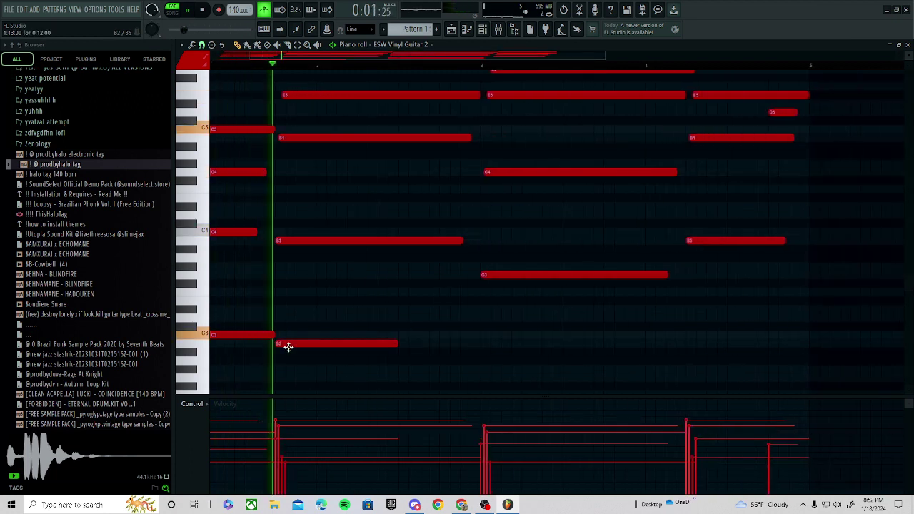
left_click_drag(350, 345, 388, 346)
- Add bass notes G2 beneath the third chord and B2 beneath the fourth, the last one ending at the start of bar 5
key("space")
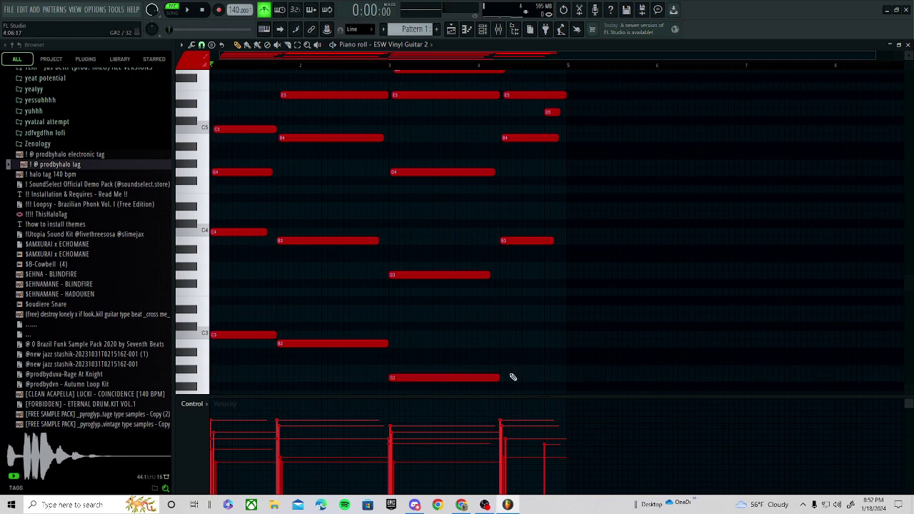
key("space")
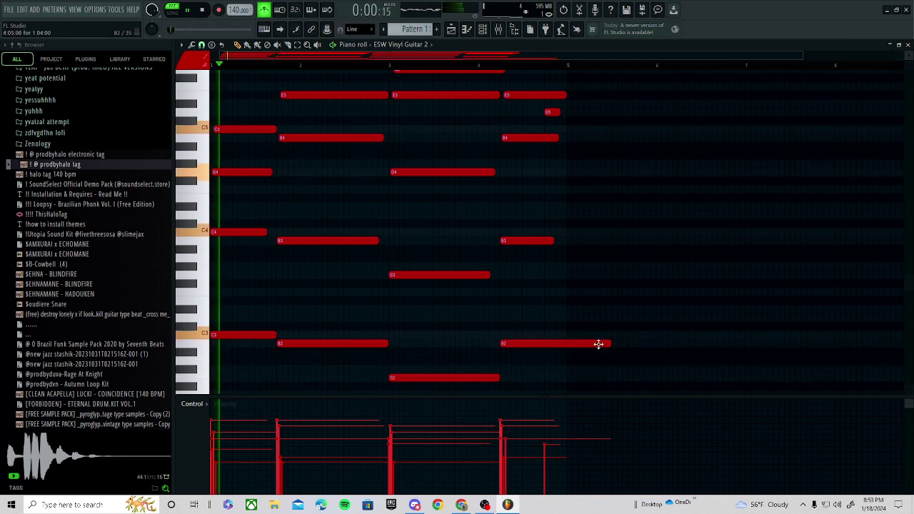
left_click_drag(611, 345, 127, 434)
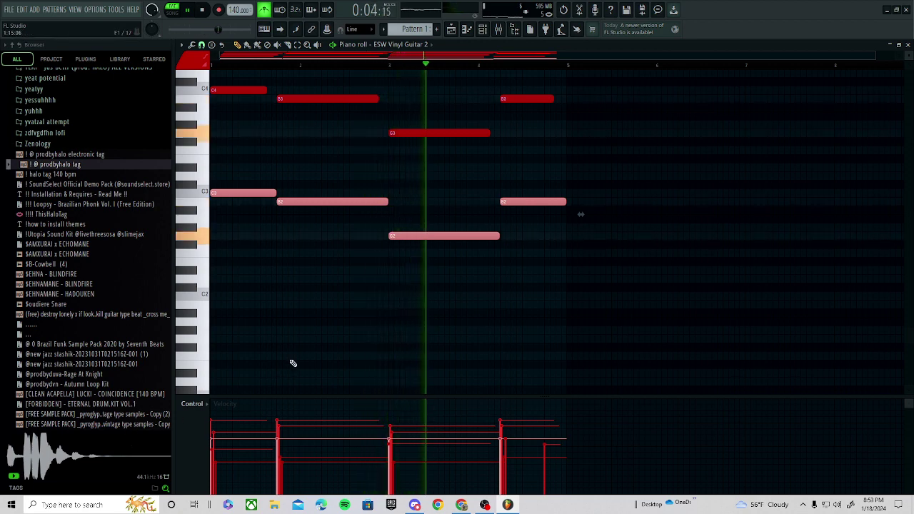
- Delete the four bass notes, listen to the chords without them, and put the bass notes back
key("Delete")
left_click(457, 237)
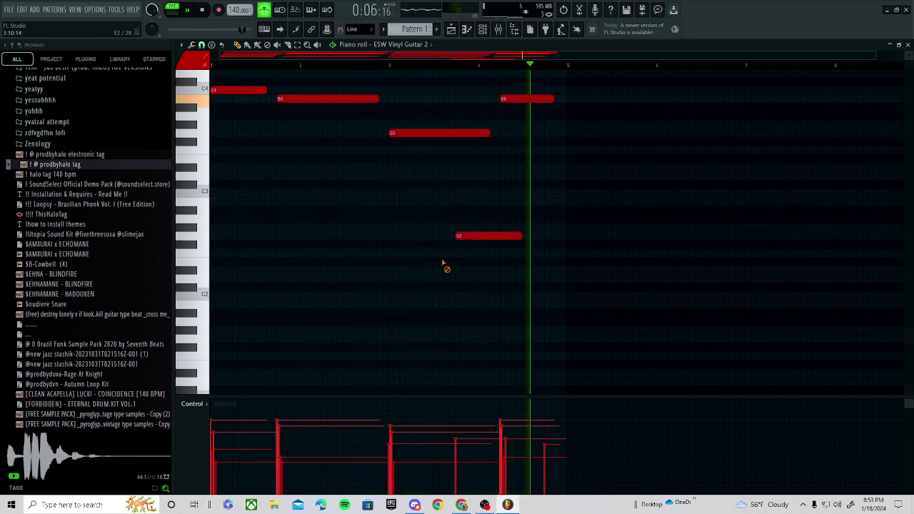
right_click(459, 236)
left_click(446, 262)
right_click(446, 263)
scroll(443, 298, "up", 5)
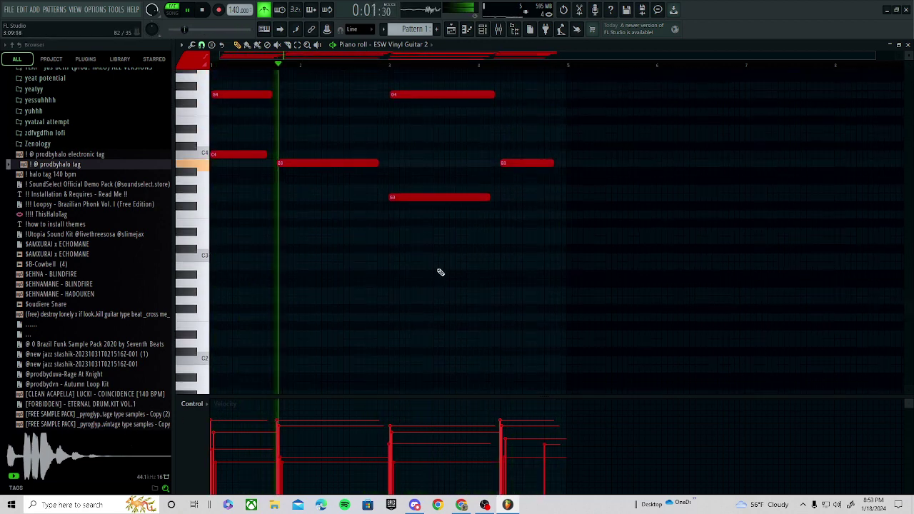
scroll(592, 268, "up", 3)
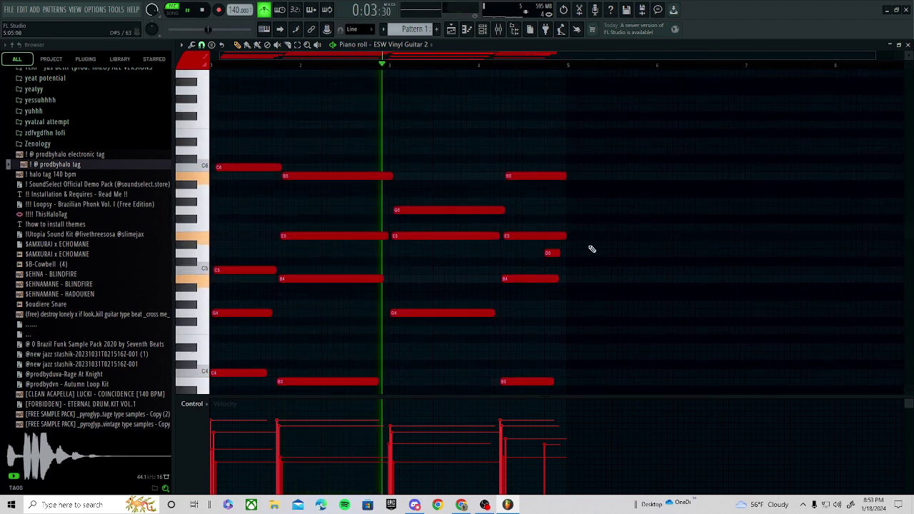
key("space")
left_click_drag(195, 114, 146, 389)
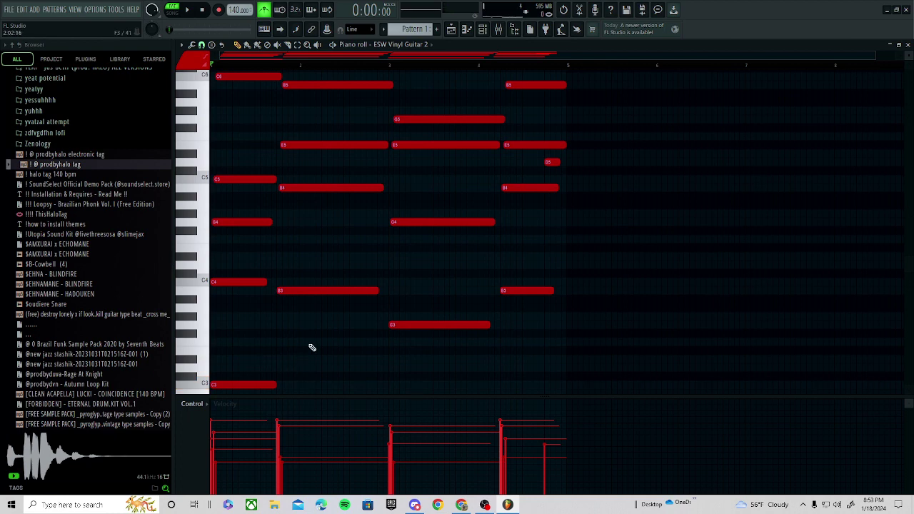
scroll(312, 348, "down", 2)
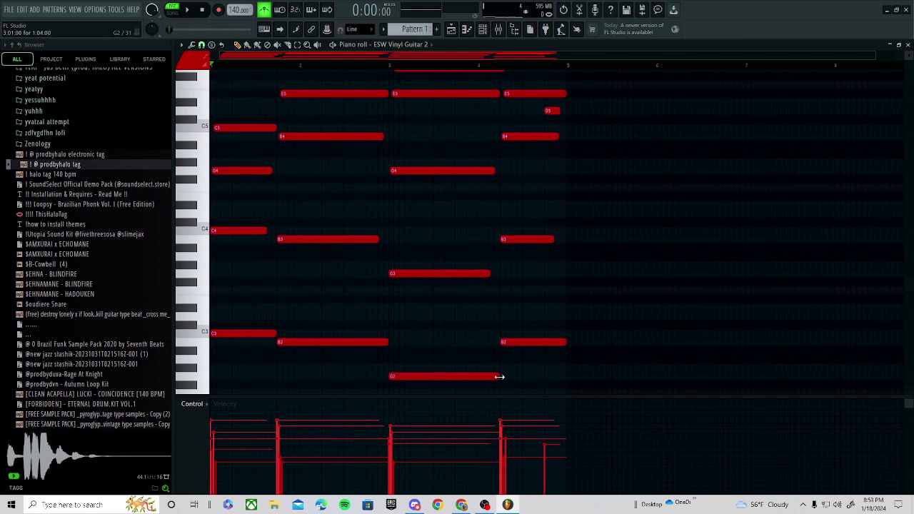
- Select the four bass notes and chop them into 2-step pieces by raising the chopper's time multiplier
key("space")
left_click_drag(569, 337, 143, 425)
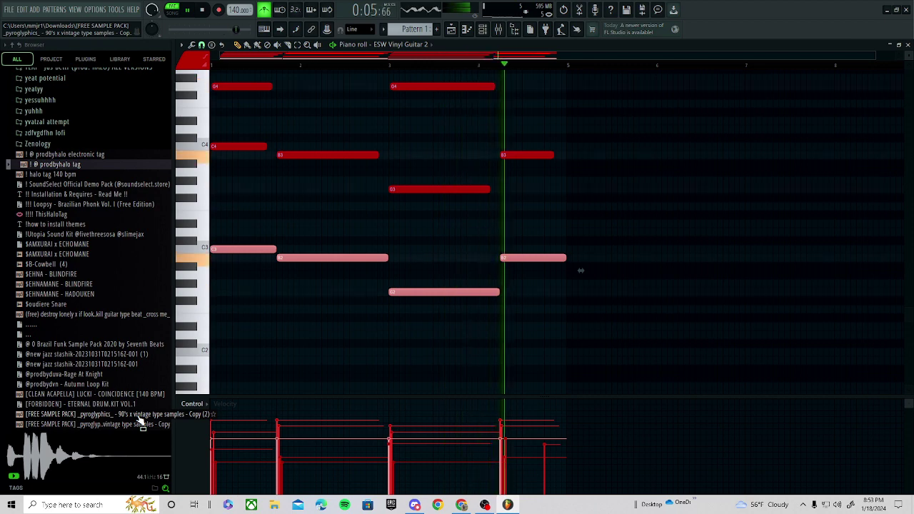
key("alt+u")
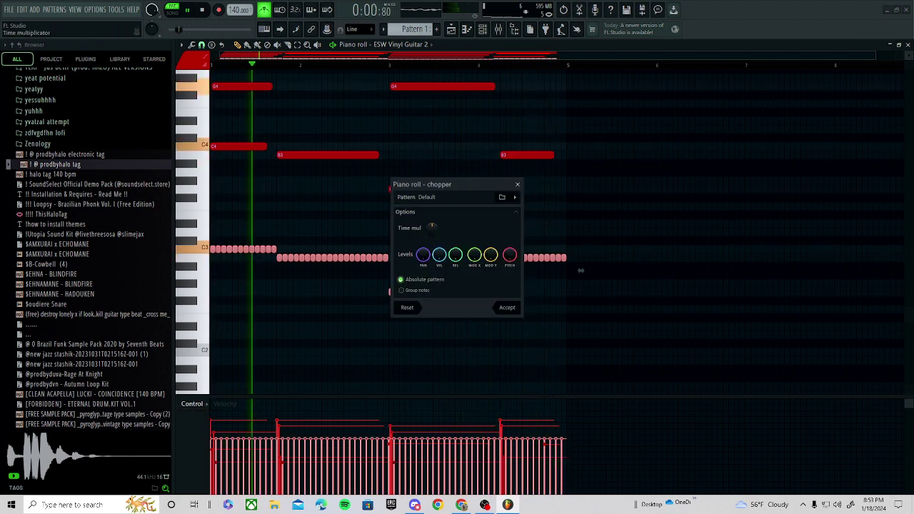
mouse_move(432, 228)
left_mouse_down()
mouse_move(432, 203)
mouse_move(432, 239)
left_mouse_up()
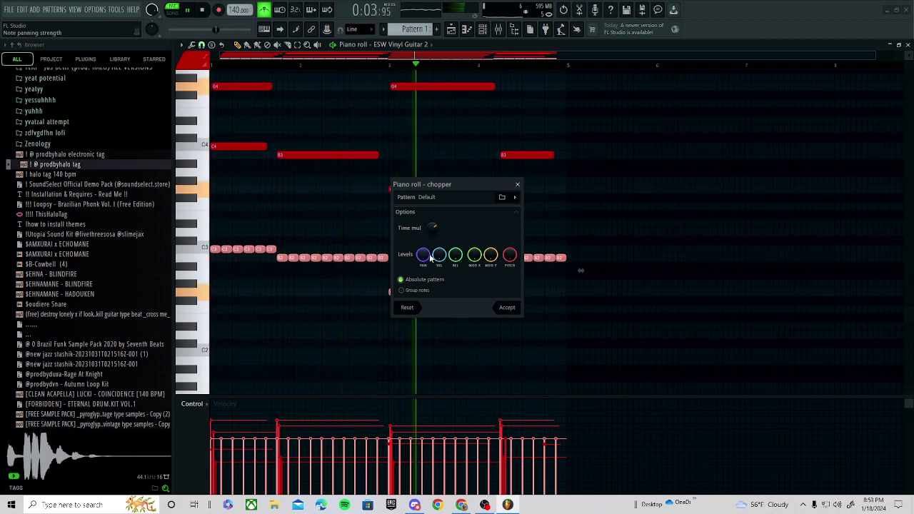
- Try the chopper's panning and volume levels on the bass notes
left_click(422, 255)
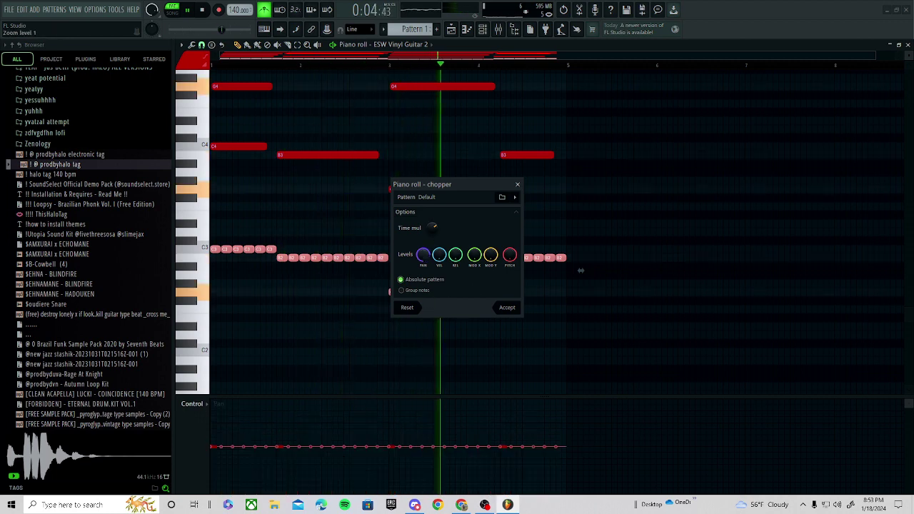
left_click_drag(424, 256, 423, 214)
left_click(439, 255)
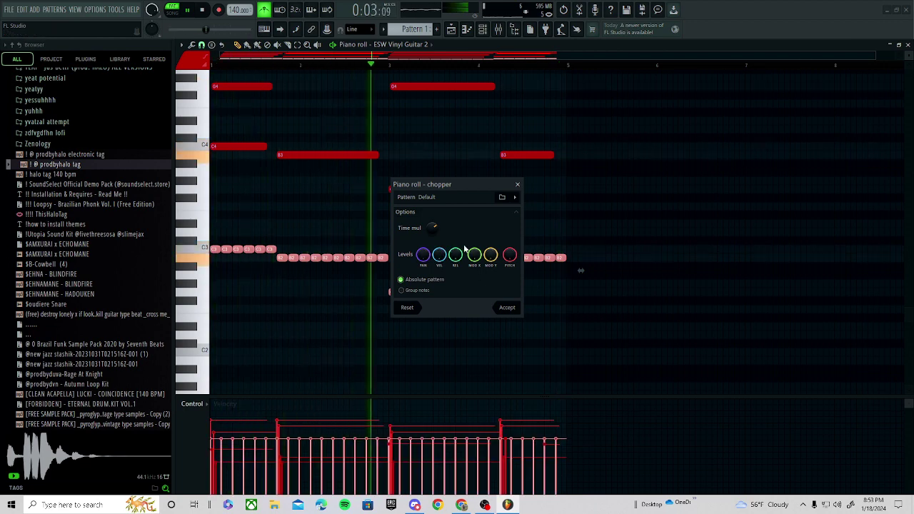
- Compare other chopper time multipliers, settle on 2-step pieces for the bass notes and apply the chop
left_click_drag(432, 227, 432, 220)
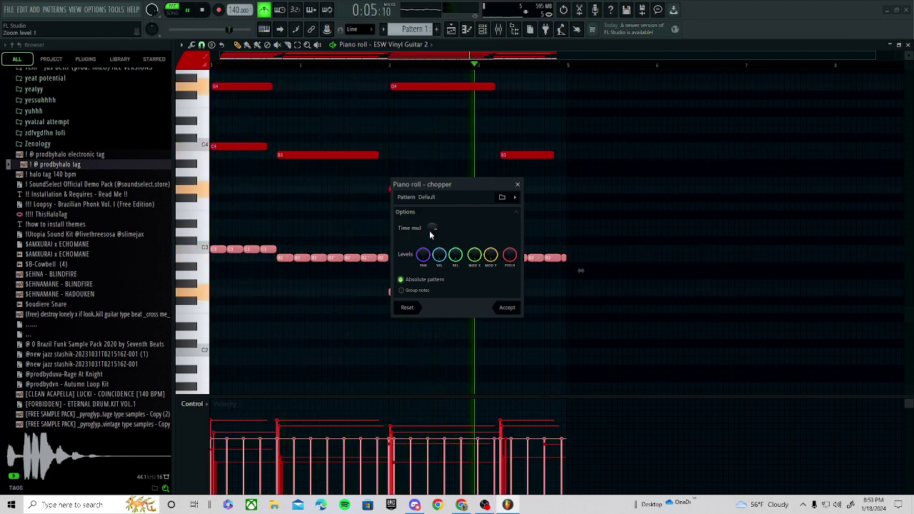
scroll(581, 270, "down", 2)
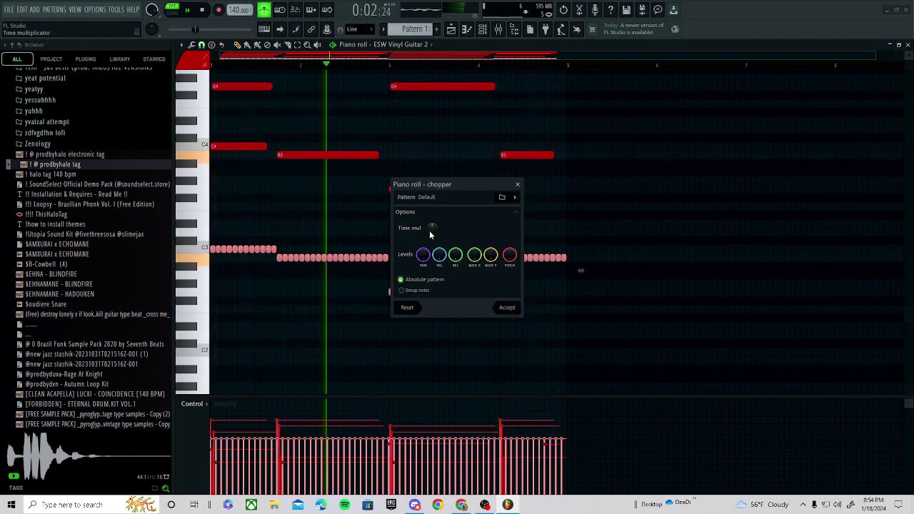
left_click_drag(430, 231, 430, 234)
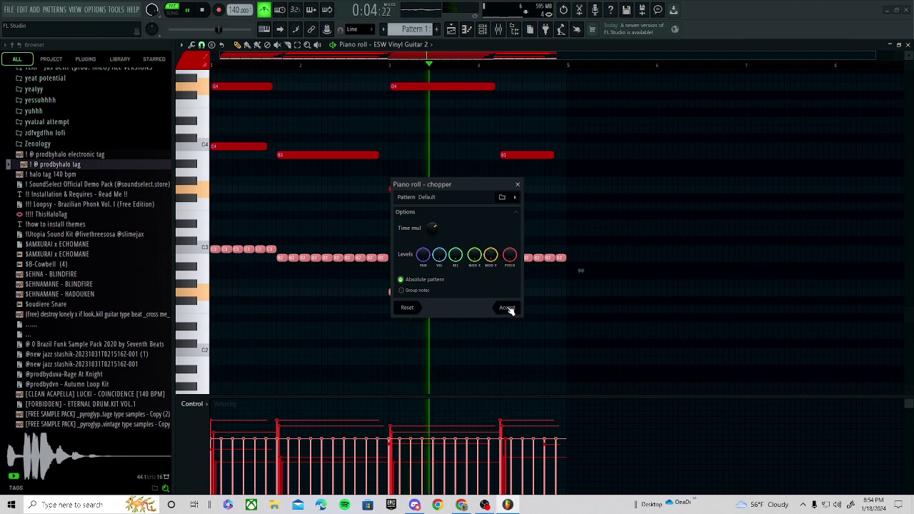
left_click(508, 309)
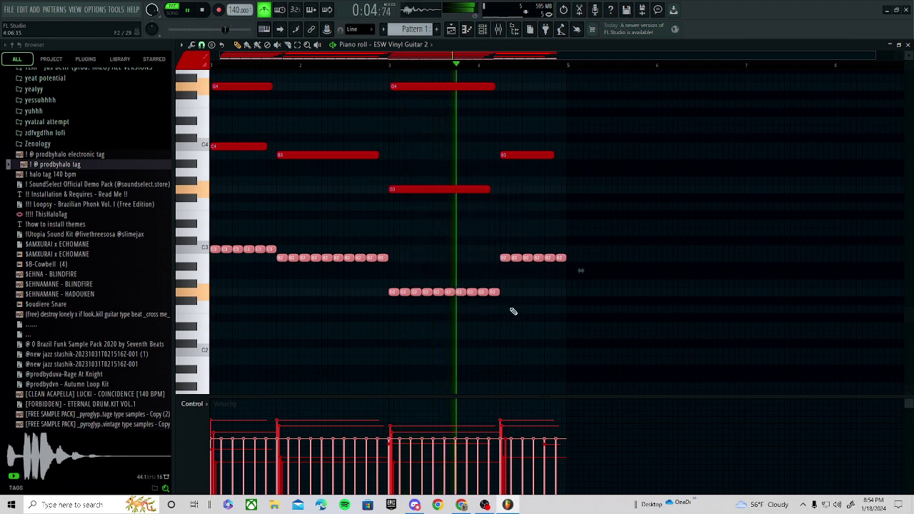
- Open the mixer and route the ESW Vinyl Guitar 2 channel to mixer insert 1
left_click(500, 29)
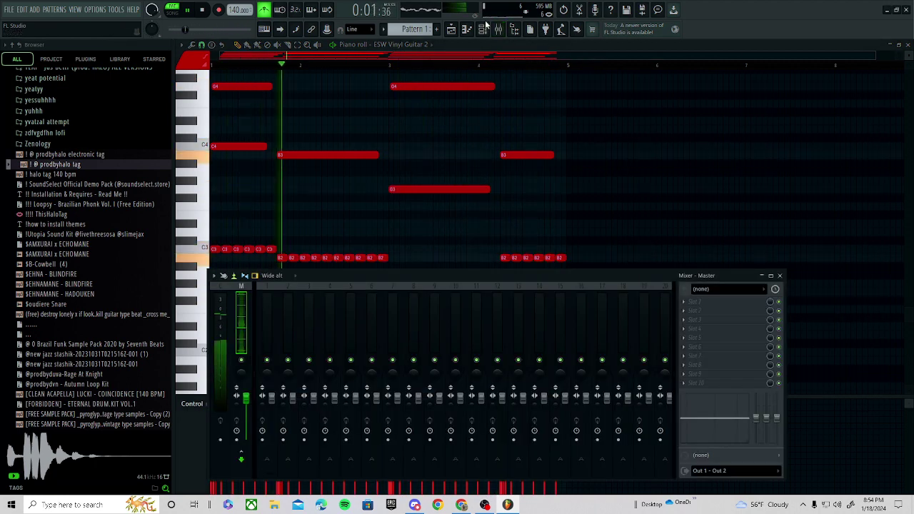
key("F6")
left_click_drag(222, 234, 221, 227)
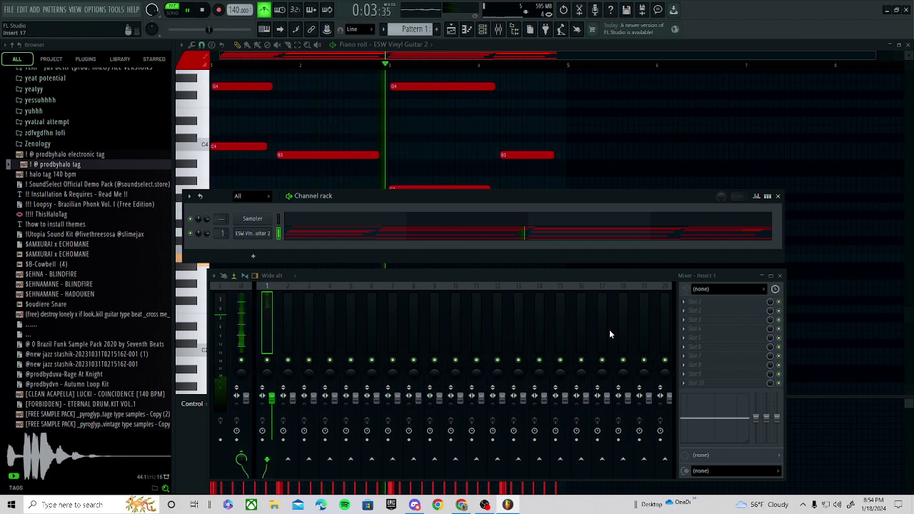
- Turn off the metronome, add Fruity Reeverb 2 to insert 1 and raise its wet level to 55%
left_click(684, 302)
mouse_move(696, 302)
left_click(609, 269)
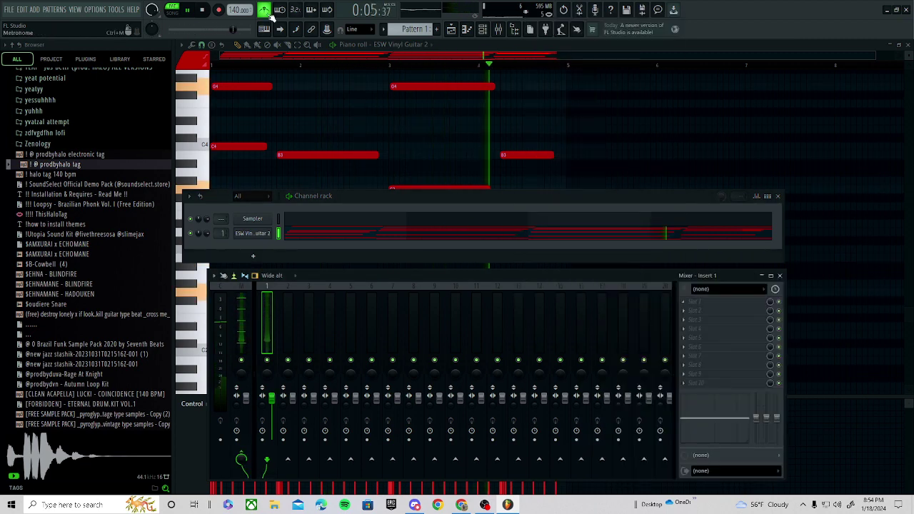
left_click(715, 301)
left_click(568, 146)
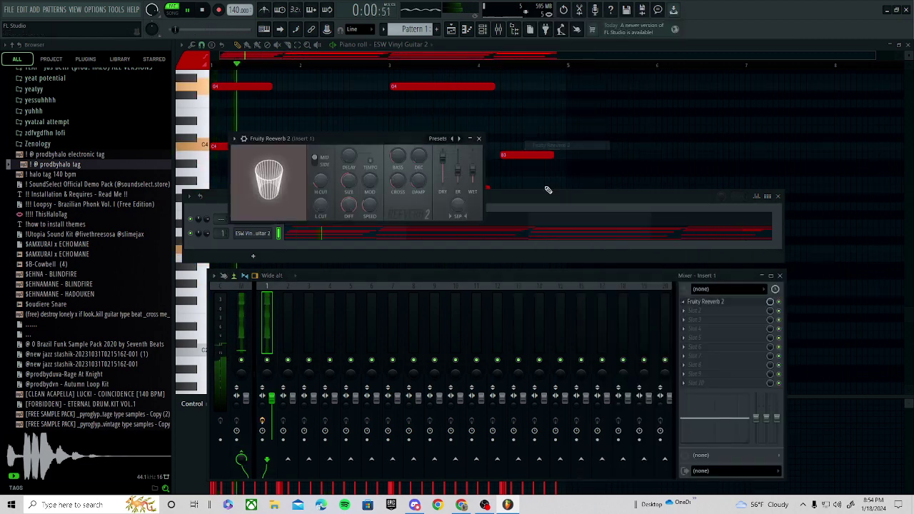
left_click_drag(473, 175, 472, 170)
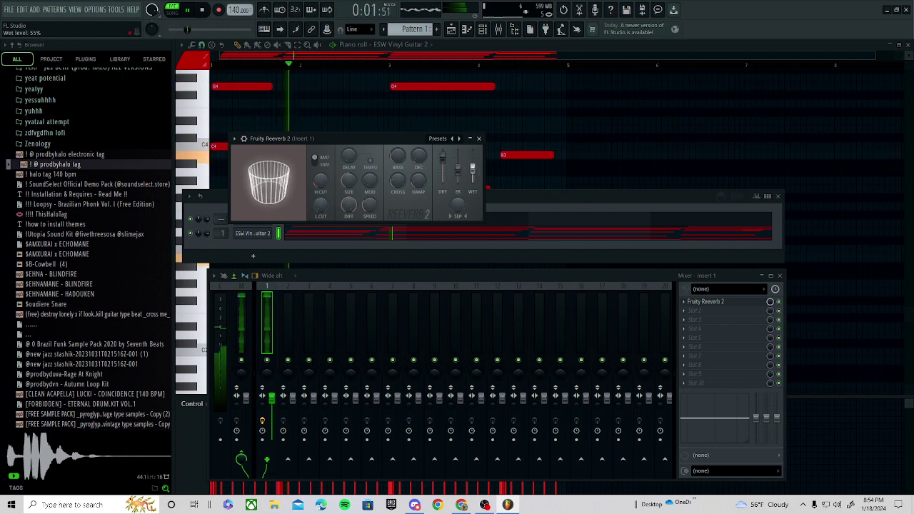
- Add Fruity Parametric EQ 2 to insert 1, cut the lows with band 1 and boost the highs with band 7
left_click(686, 312)
left_click(543, 433)
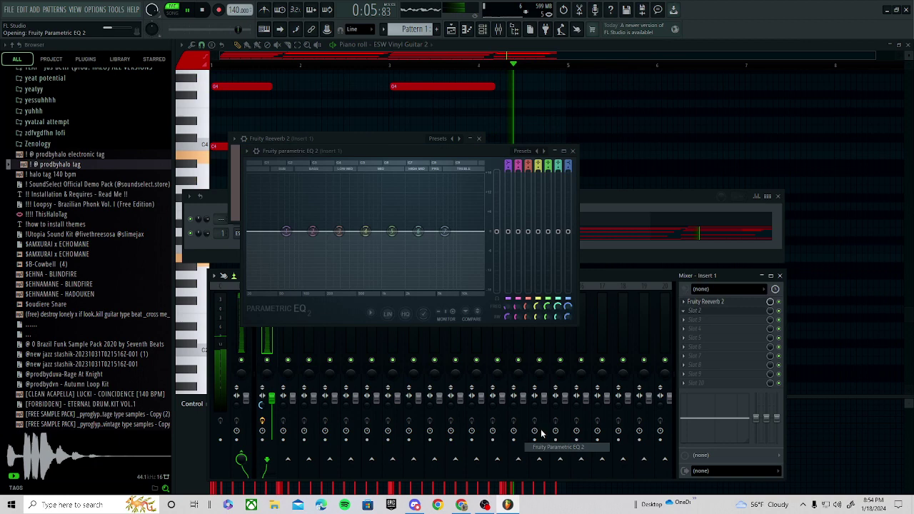
right_click(288, 232)
left_click(330, 265)
left_click_drag(287, 232, 313, 288)
left_click_drag(444, 232, 432, 214)
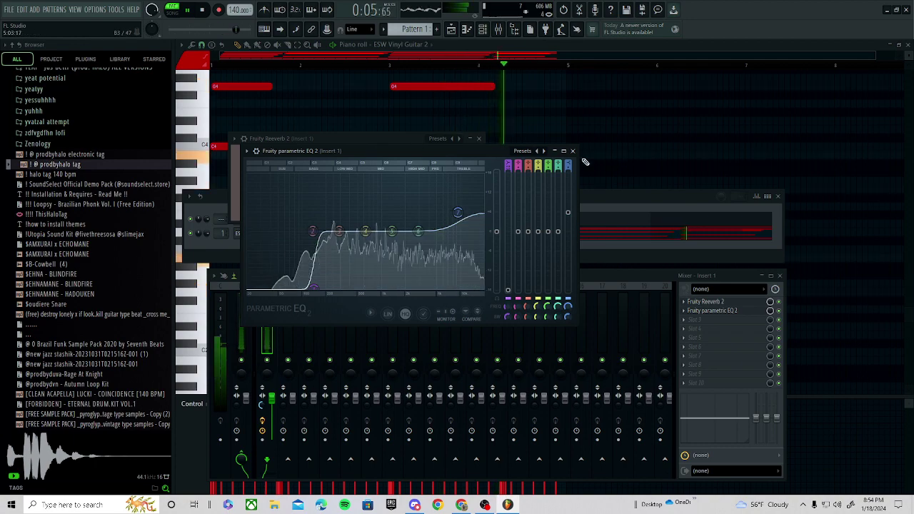
left_click(649, 139)
right_click(658, 142)
key("space")
- Draw a C7 melody note above the chords at the start of the pattern and adjust its length
scroll(87, 217, "up", 5)
scroll(86, 216, "up", 15)
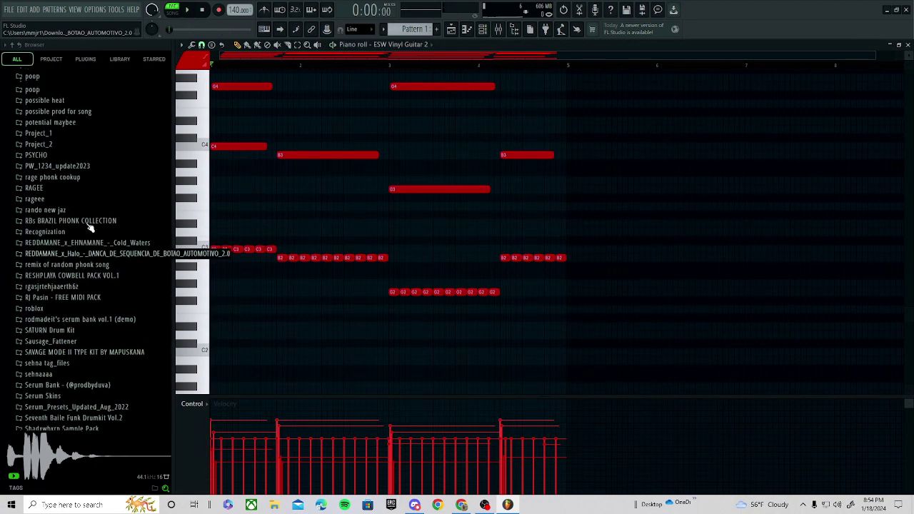
scroll(241, 279, "up", 8)
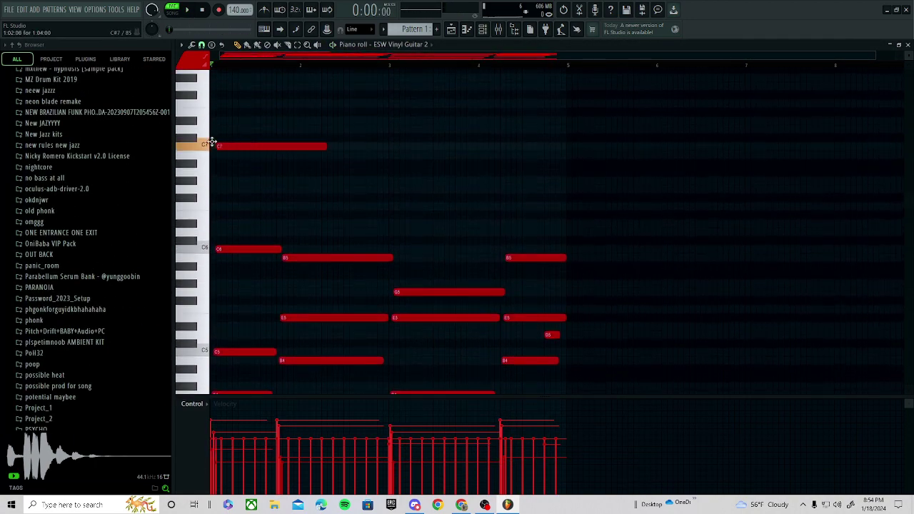
left_click_drag(211, 143, 207, 144)
key("space")
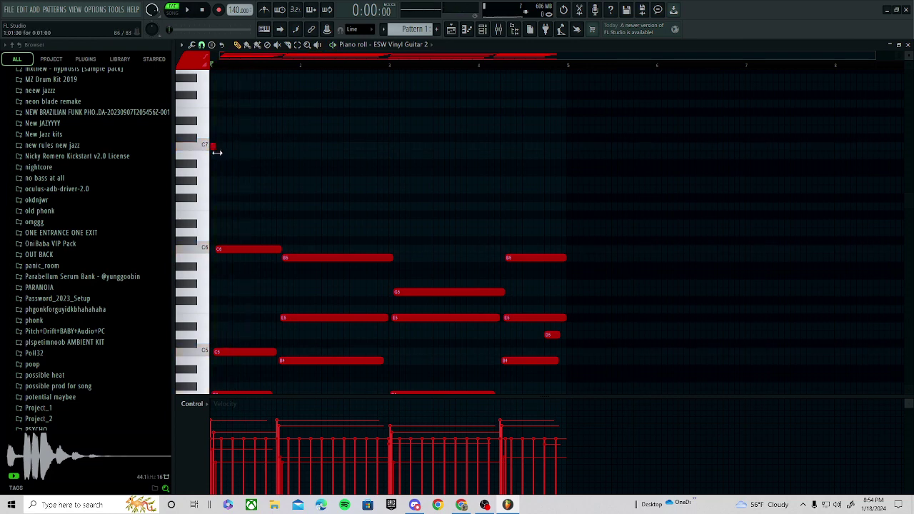
scroll(214, 150, "up", 3)
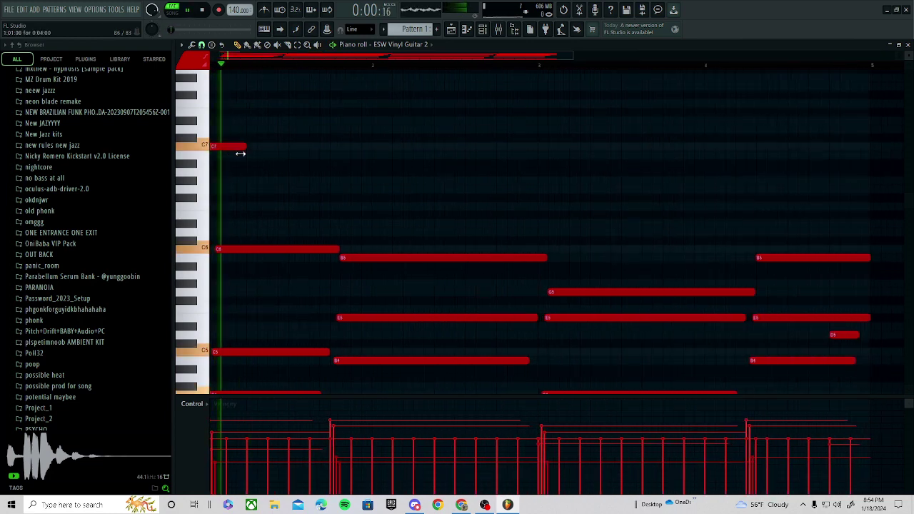
left_click_drag(241, 153, 251, 156)
- Continue the melody in bar 1 with short D7 and C7 notes and a longer B6 note
key("space")
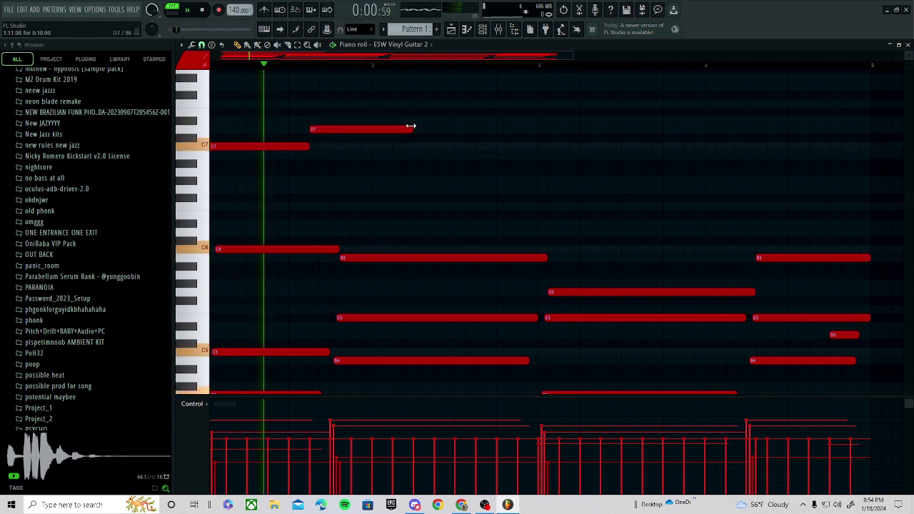
key("space")
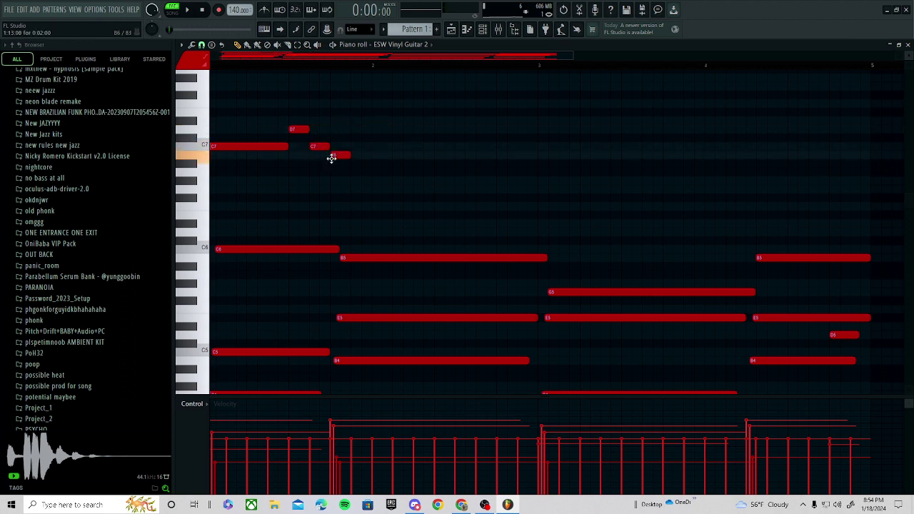
key("space")
left_click_drag(348, 155, 409, 159)
- Place a G6 melody note filling the second half of bar 2
key("space")
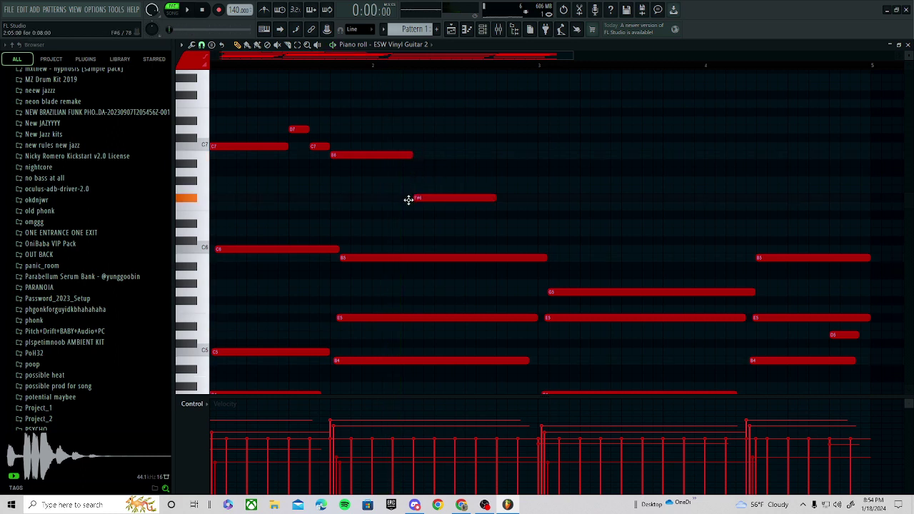
left_click_drag(464, 189, 509, 188)
scroll(462, 210, "up", 8)
key("space")
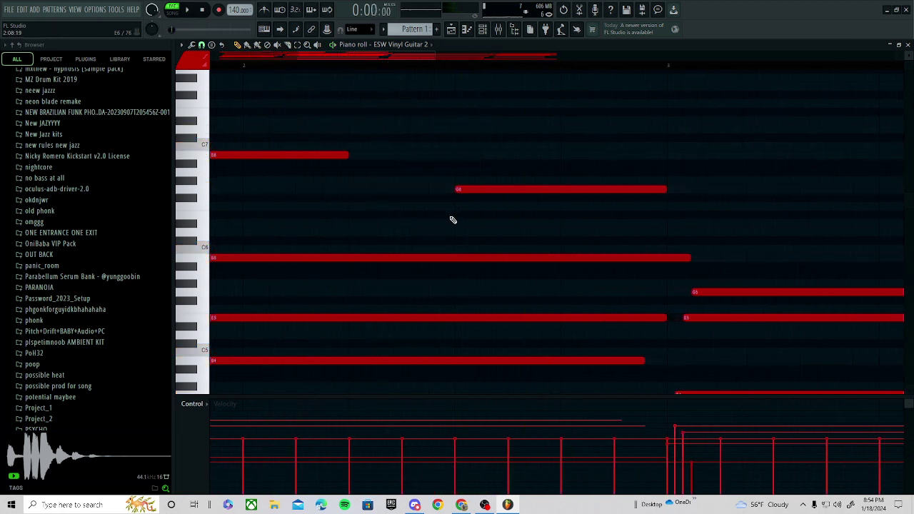
- Try a very short F6 grace note just before the G6 melody note and listen to it
left_click(427, 223)
left_click_drag(427, 224, 426, 206)
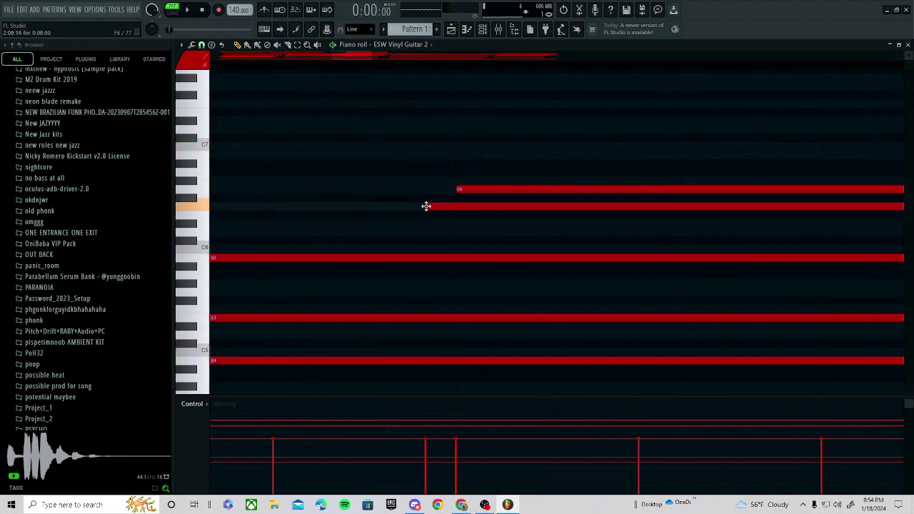
scroll(423, 219, "down", 4)
scroll(753, 224, "up", 4)
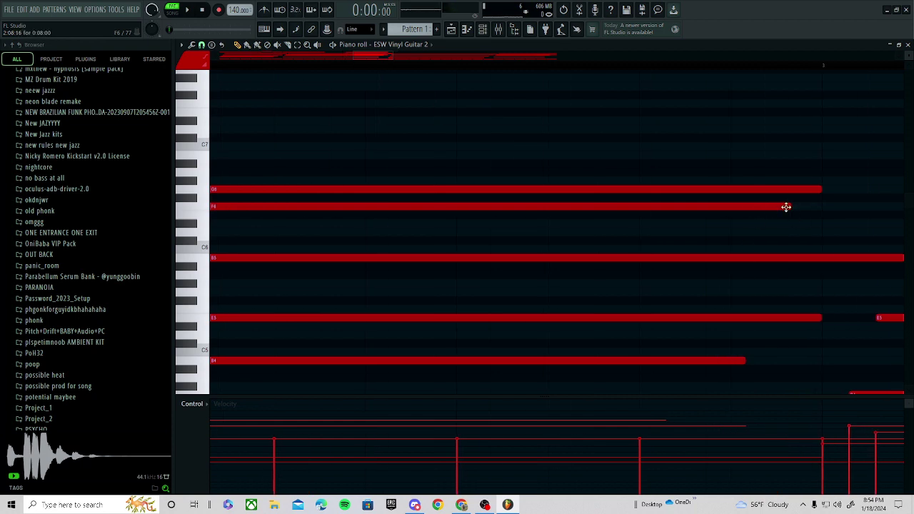
left_click_drag(709, 206, 33, 204)
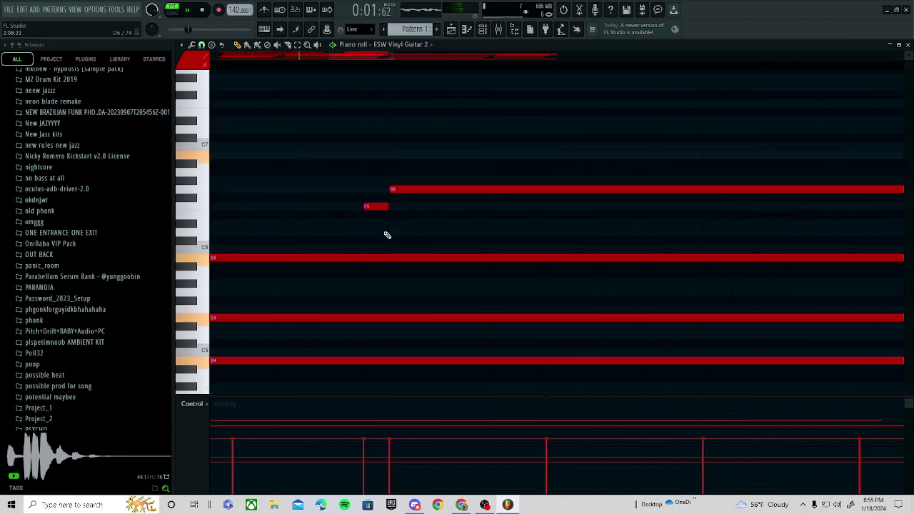
scroll(386, 235, "down", 3)
key("space")
scroll(561, 245, "up", 2)
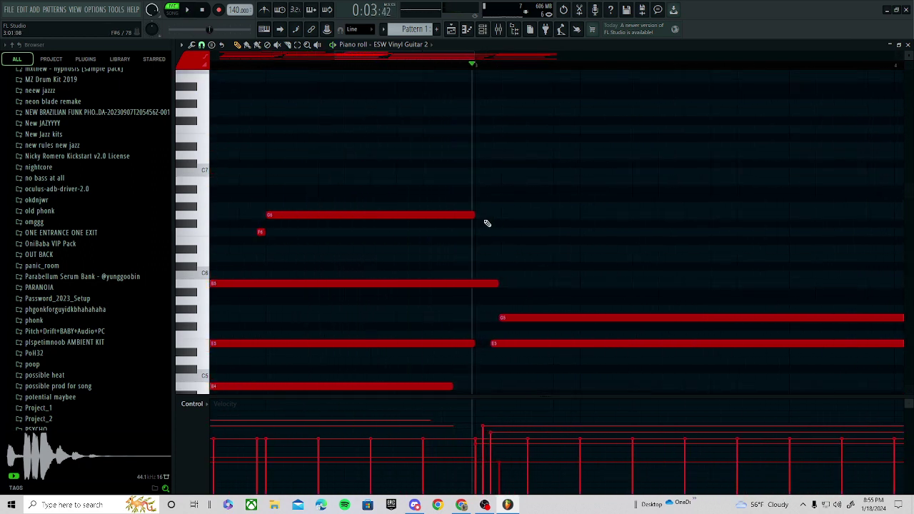
- Use a very short E6 grace note directly before the G6 note and play back the melody
scroll(255, 234, "up", 4)
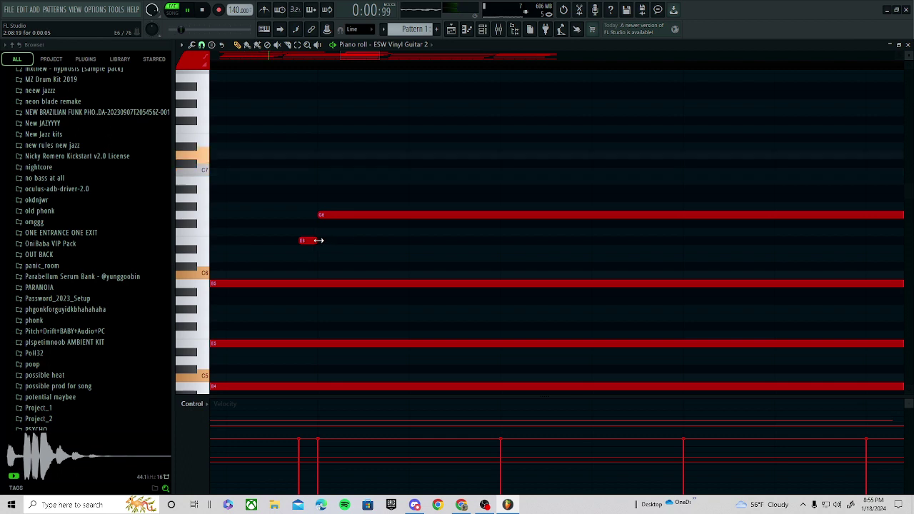
scroll(319, 241, "down", 5)
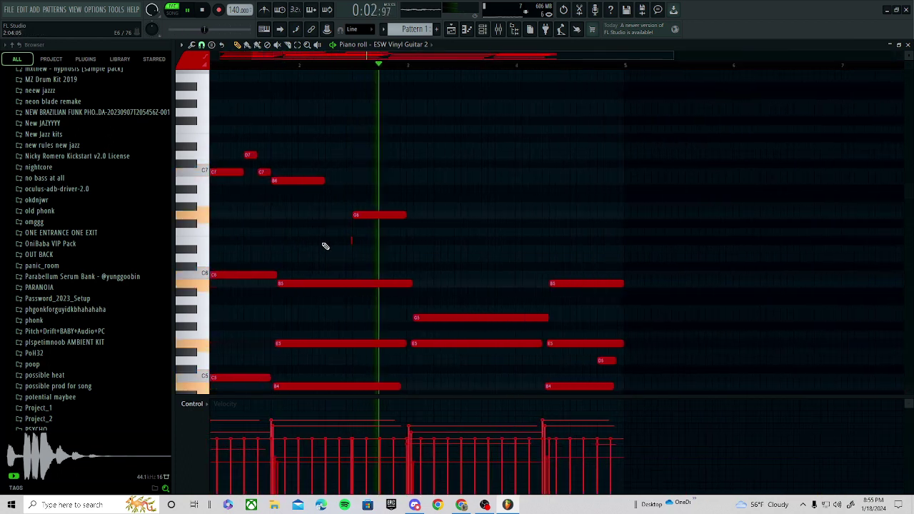
scroll(347, 246, "up", 4)
key("space")
scroll(366, 252, "down", 3)
scroll(257, 246, "up", 2)
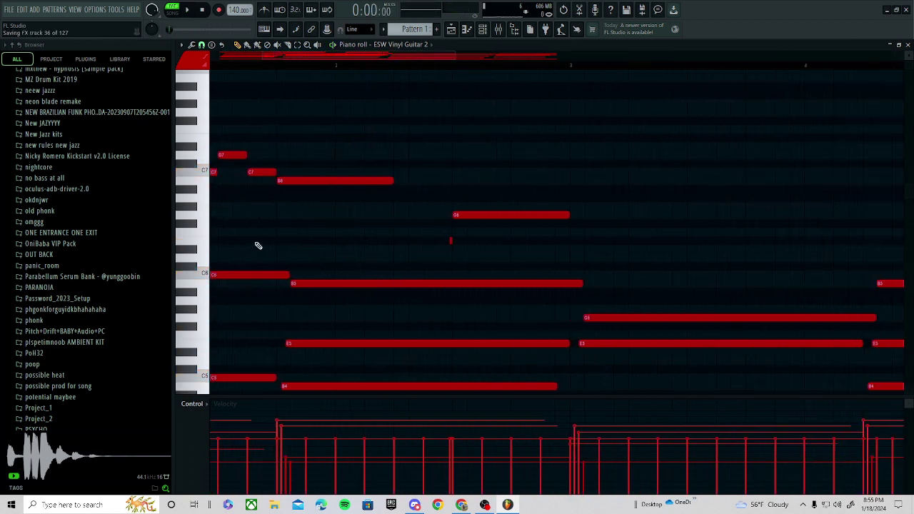
- Try short grace notes at E6, F6 and G#6 around the start of the B6 melody note
scroll(293, 243, "up", 2)
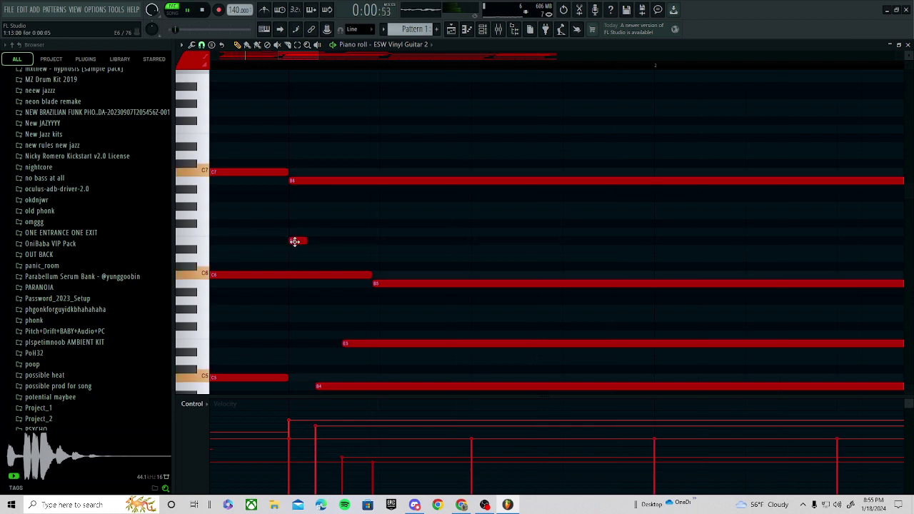
key("space")
scroll(282, 256, "down", 1)
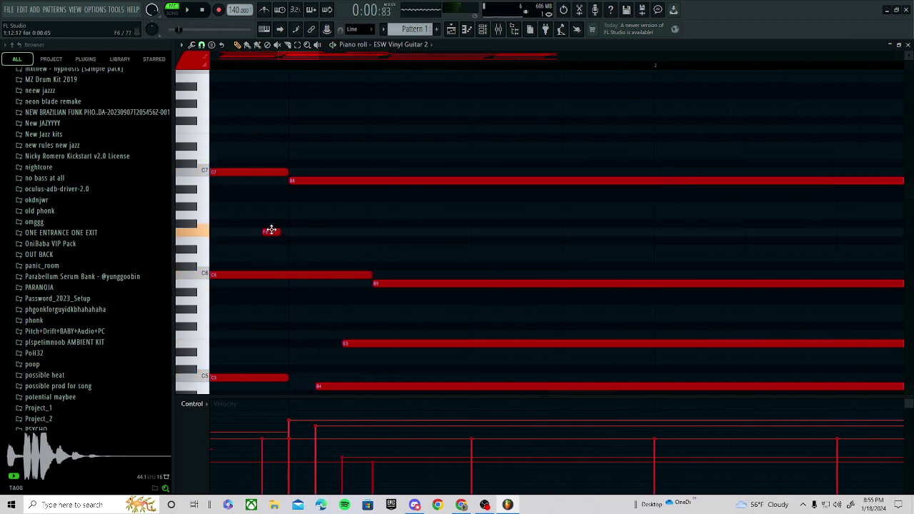
left_click_drag(284, 249, 281, 237)
key("space")
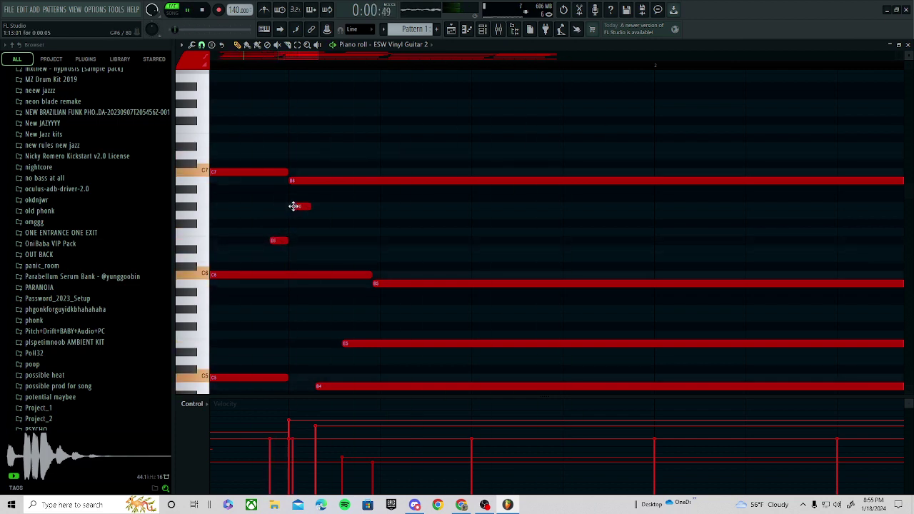
key("space")
- Shorten the C7 note before B6 and shift the five melody notes slightly later to follow the chord strum
left_click_drag(288, 171, 272, 169)
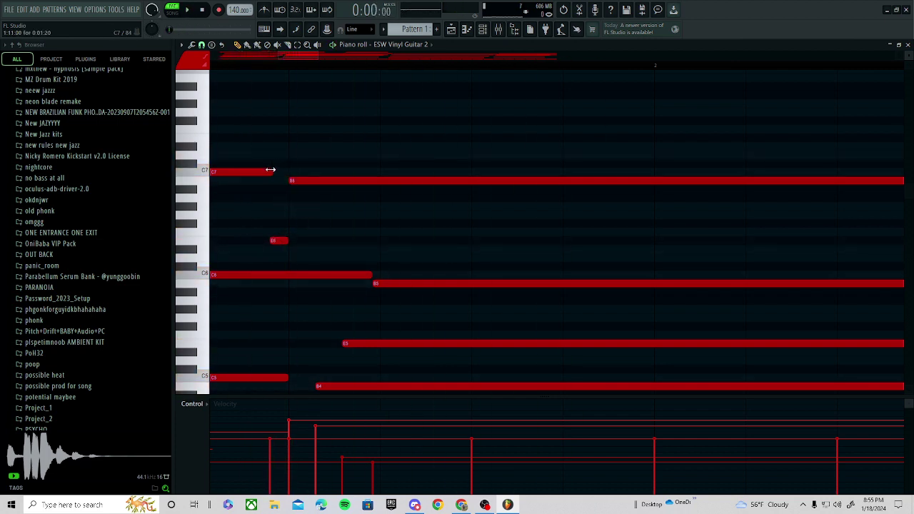
scroll(267, 219, "down", 10)
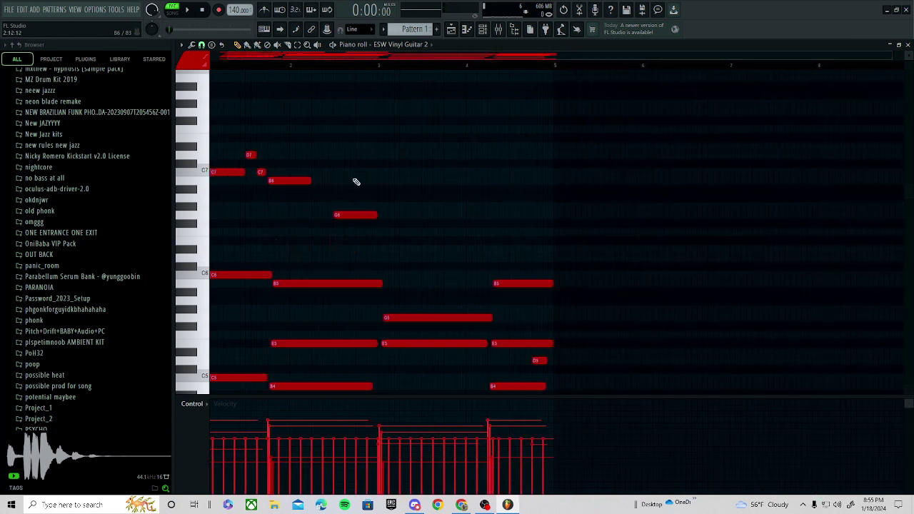
left_click_drag(372, 142, 200, 213)
scroll(222, 176, "up", 4)
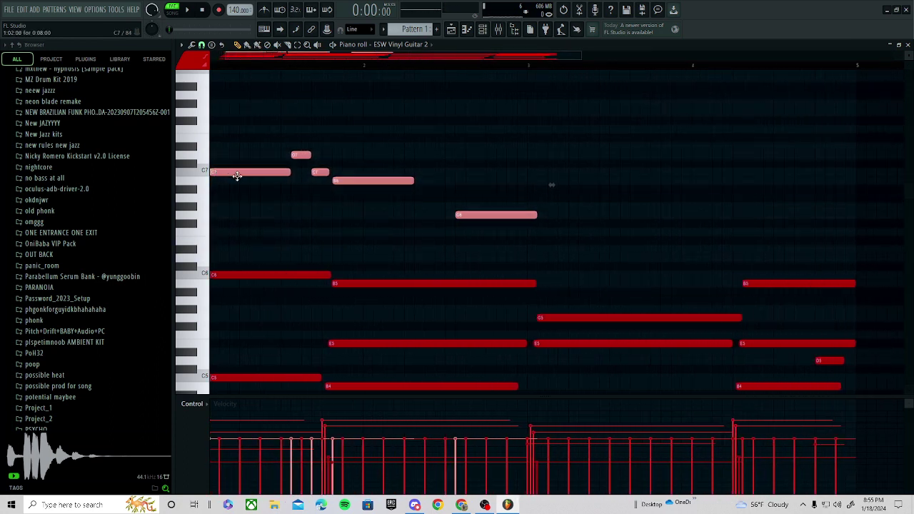
scroll(237, 176, "up", 8)
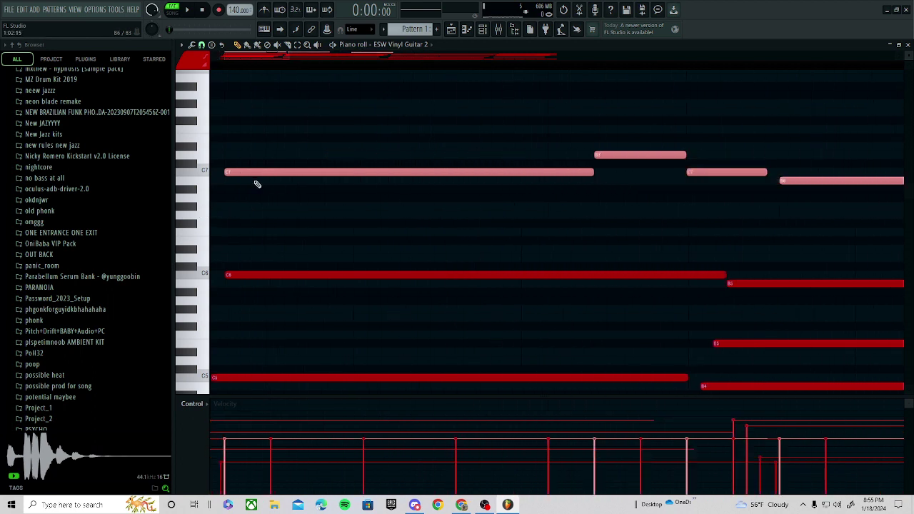
scroll(258, 184, "up", 6)
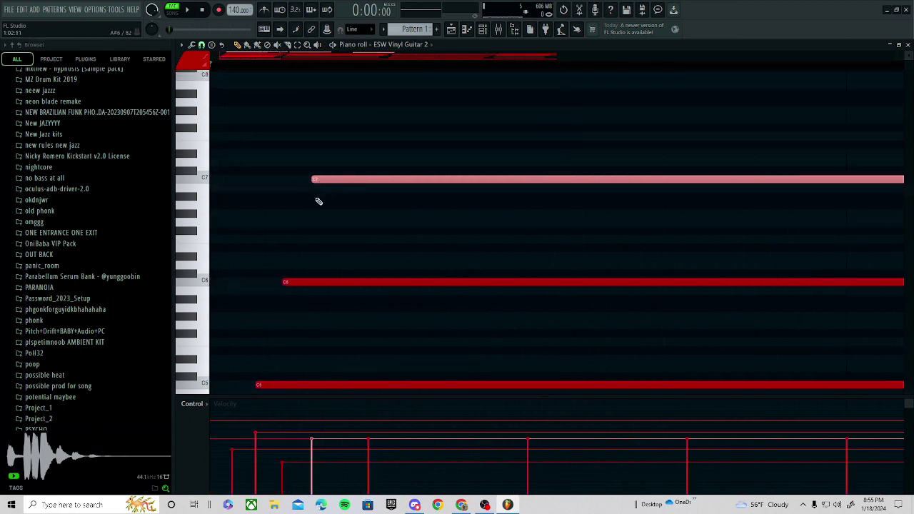
- Select the short D7 and C7 melody notes and shift them slightly earlier in bar 1
scroll(339, 214, "down", 6)
left_click(360, 229)
scroll(366, 200, "up", 6)
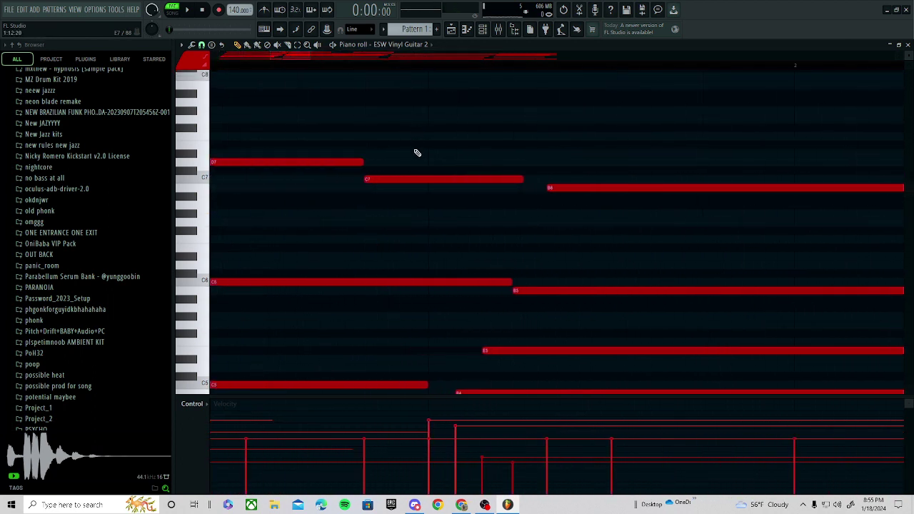
scroll(356, 200, "down", 5)
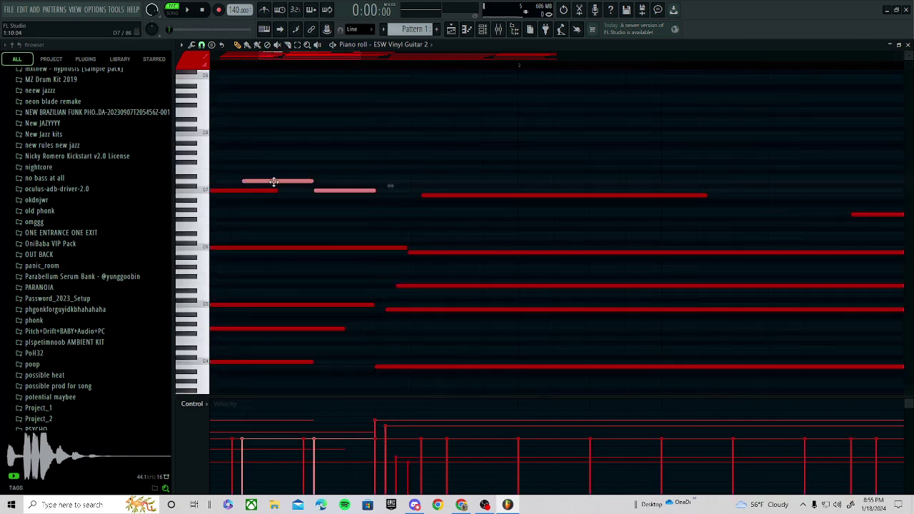
scroll(280, 181, "up", 3)
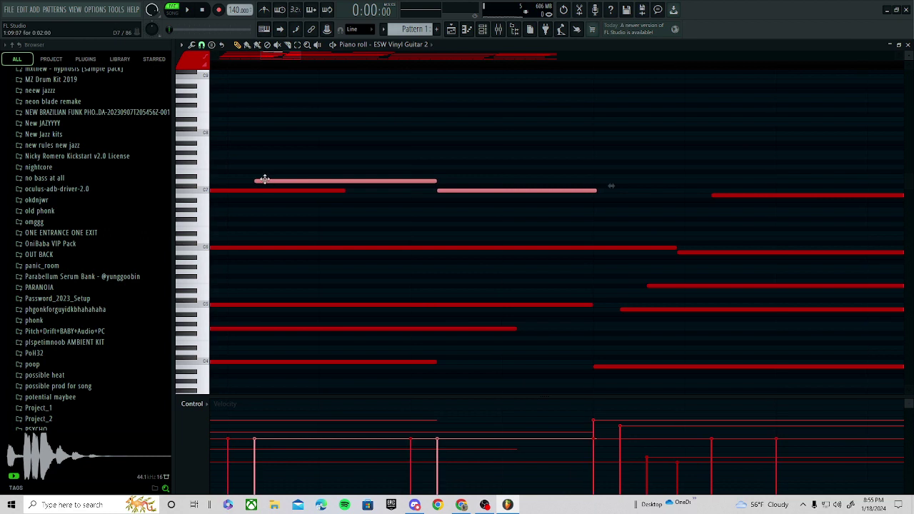
left_click_drag(264, 180, 241, 182)
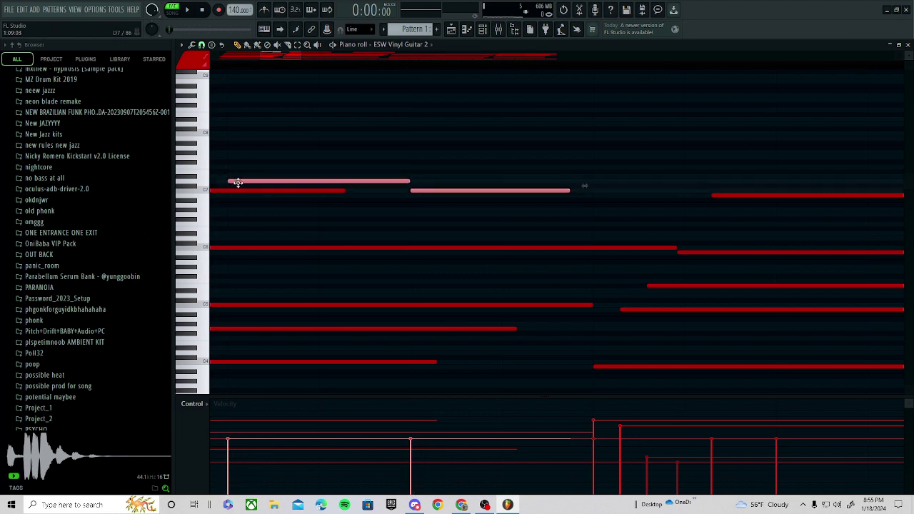
scroll(319, 222, "down", 5)
scroll(331, 223, "up", 3)
scroll(309, 191, "up", 5)
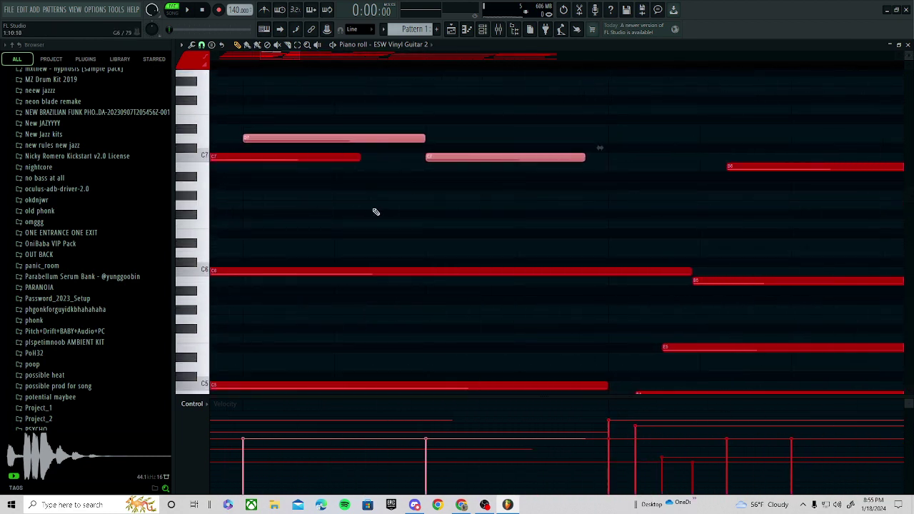
- Trim the first C7 melody note in bar 1 to end where the D7 note begins, and play back the melody
left_click(364, 176)
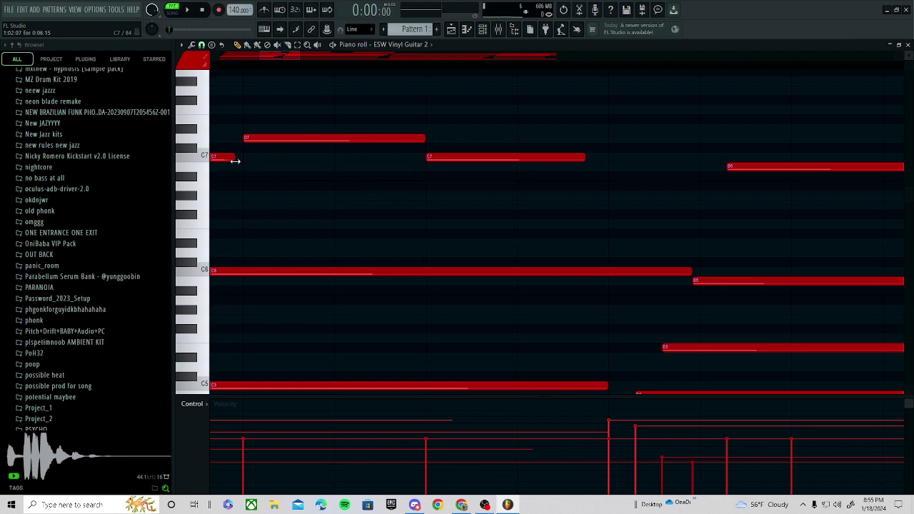
scroll(257, 180, "down", 4)
key("space")
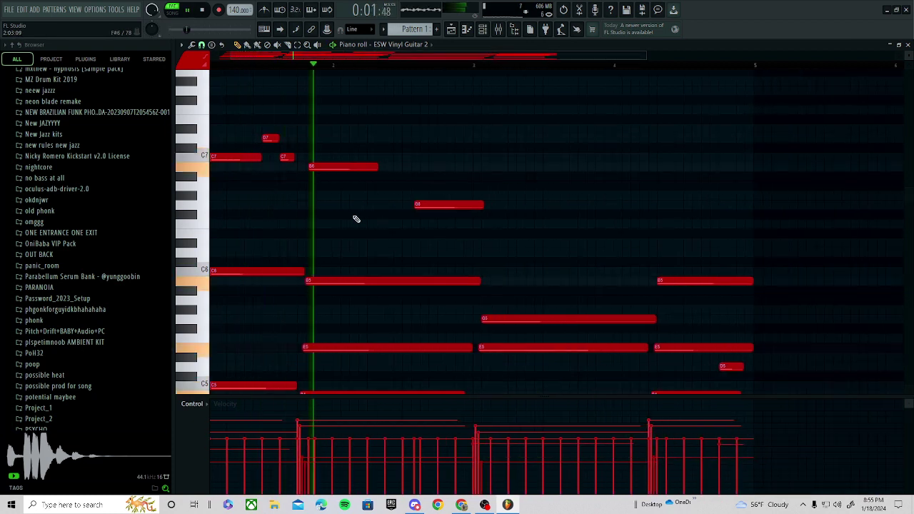
key("space")
- Shift the G6 note in bar 2 slightly earlier to 2:09:00 and play back the melody
scroll(427, 213, "up", 2)
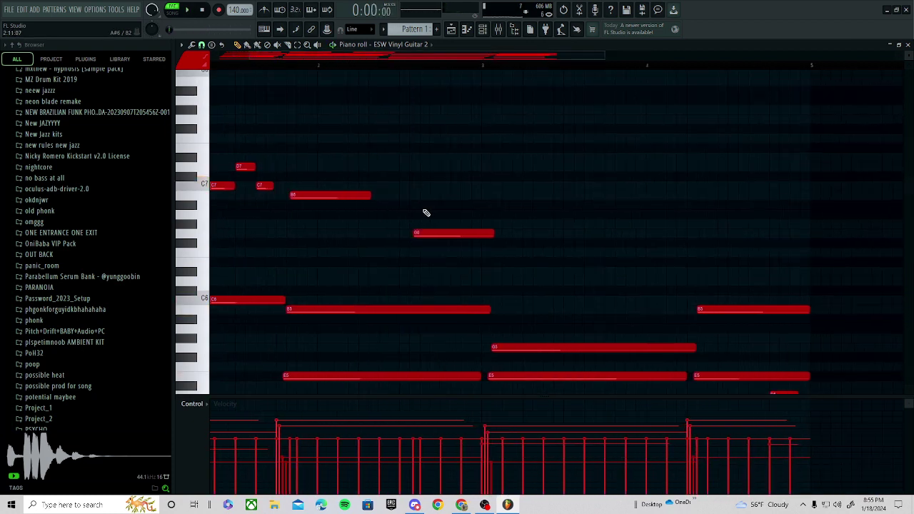
scroll(421, 233, "up", 3)
key("space")
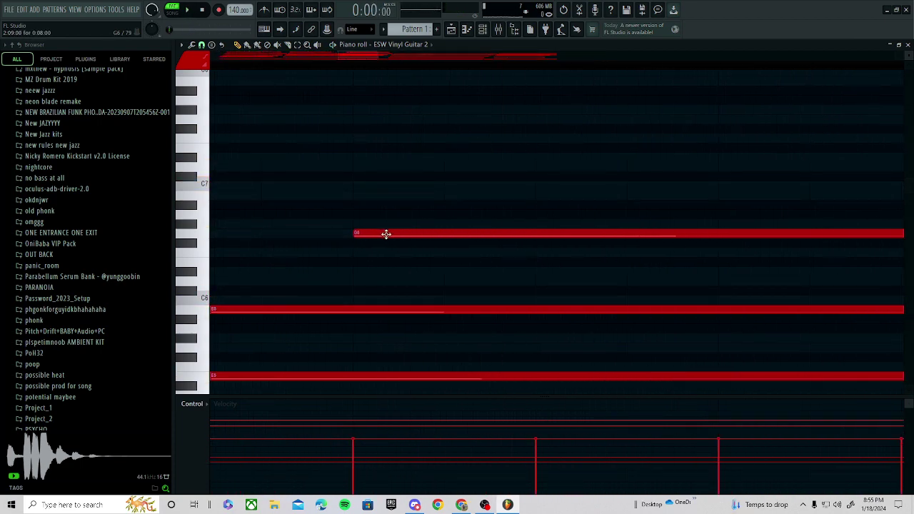
scroll(385, 234, "down", 4)
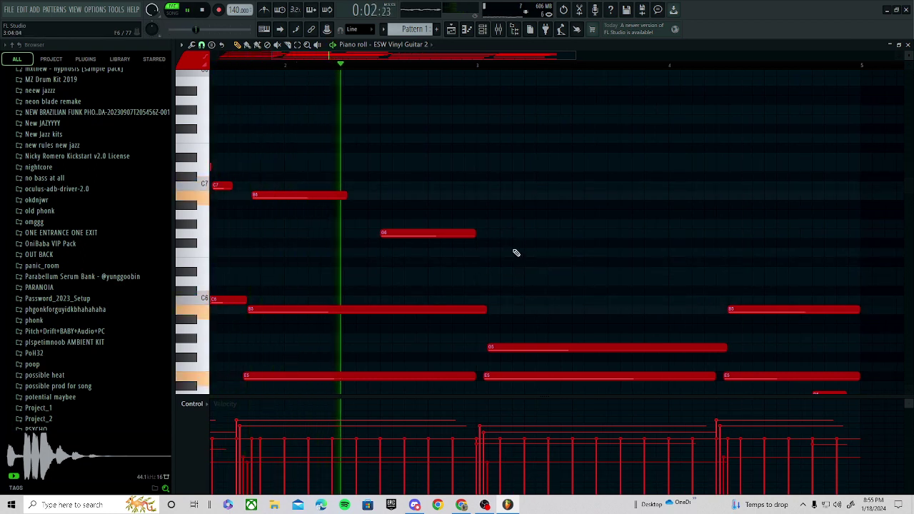
key("space")
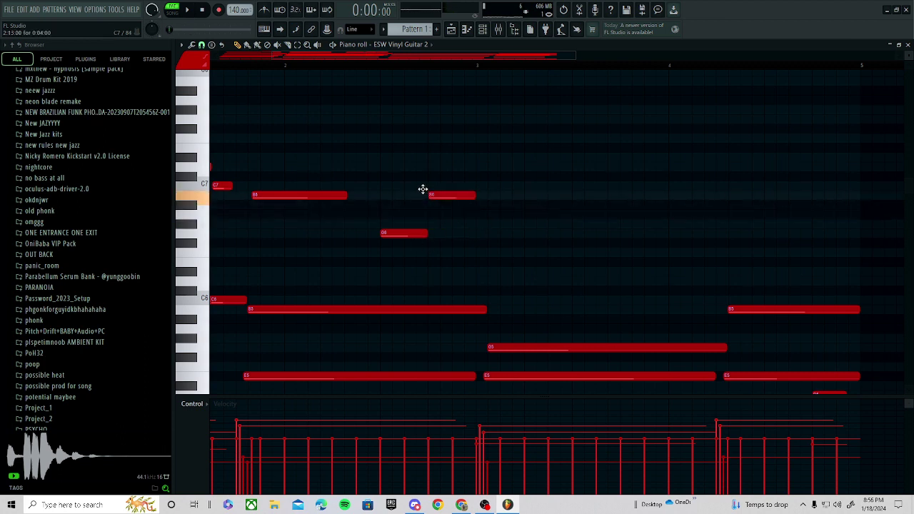
- Try a four-step G6 note in bar 2 with an E6 note of the same length beneath it
scroll(400, 240, "up", 5)
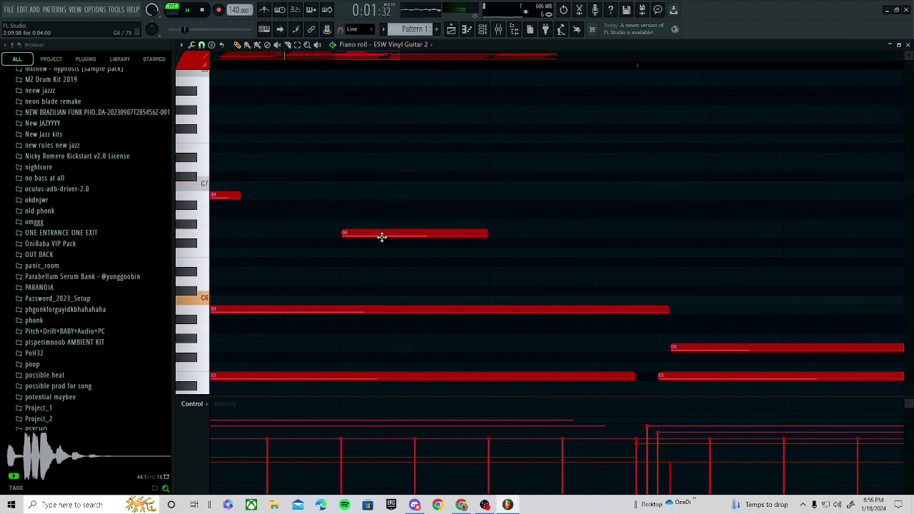
left_click(311, 261)
key("space")
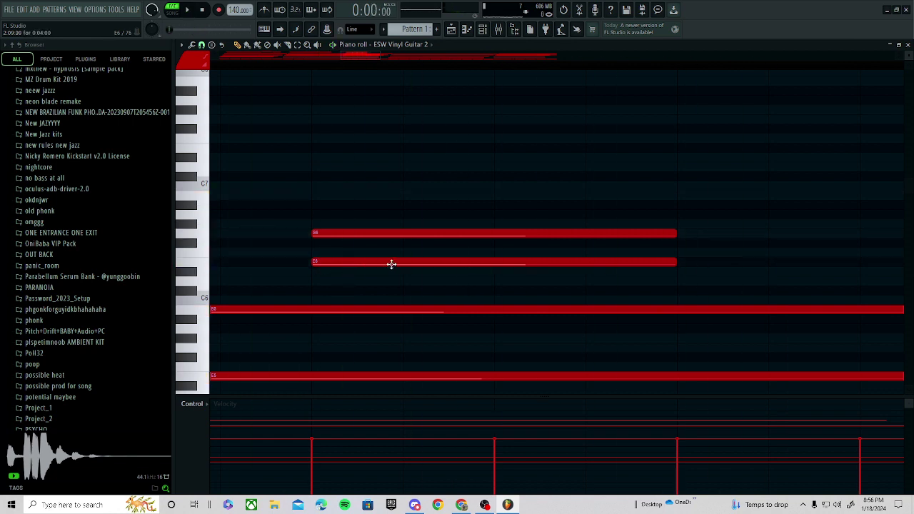
scroll(391, 265, "down", 5)
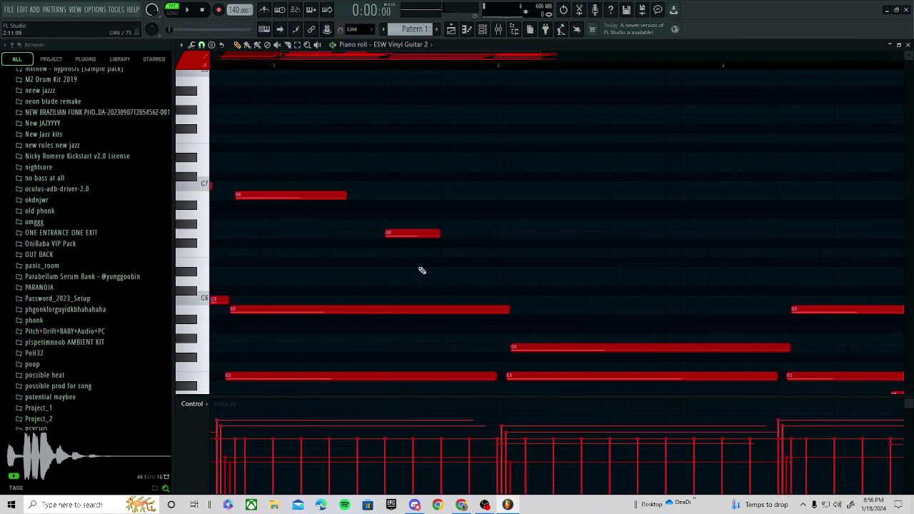
- Delete the G6 melody note in bar 2
scroll(408, 239, "down", 3)
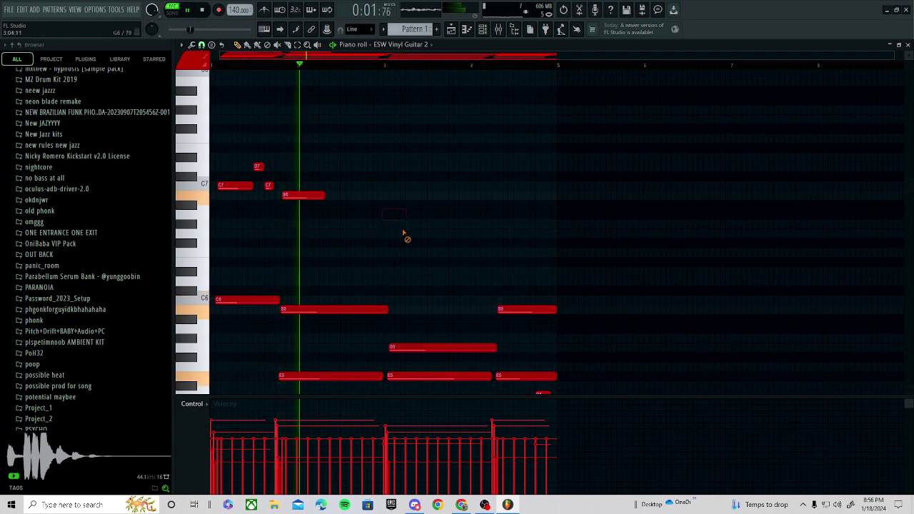
left_click(398, 219)
right_click(400, 223)
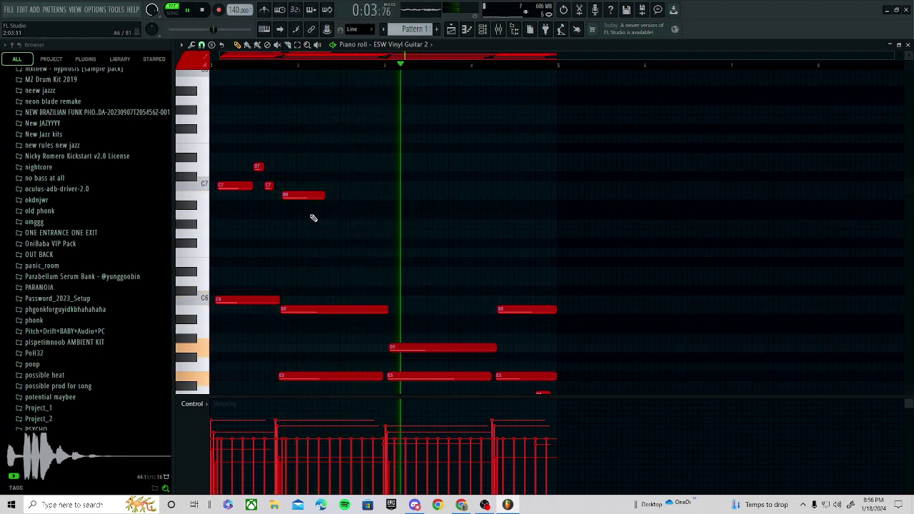
- Duplicate the C7, D7, C7, B6 melody phrase to the start of bar 3 and play it back
key("space")
left_click_drag(348, 163, 184, 219)
key("ctrl+b")
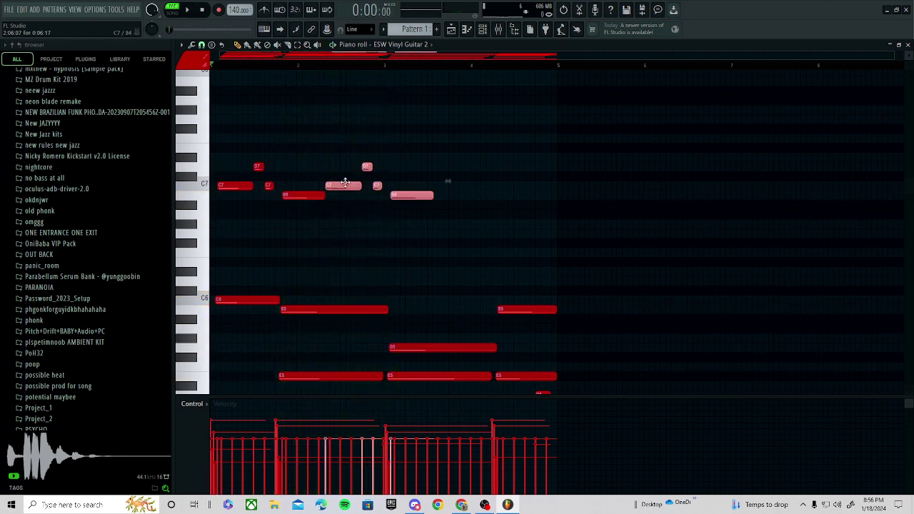
left_click_drag(345, 184, 404, 190)
scroll(397, 189, "up", 5)
scroll(408, 221, "down", 4)
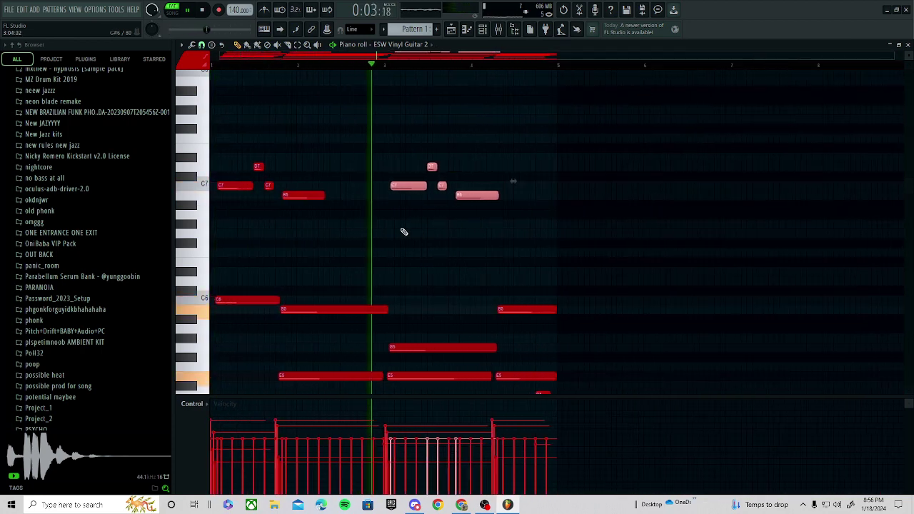
scroll(445, 292, "up", 4)
scroll(428, 263, "down", 5)
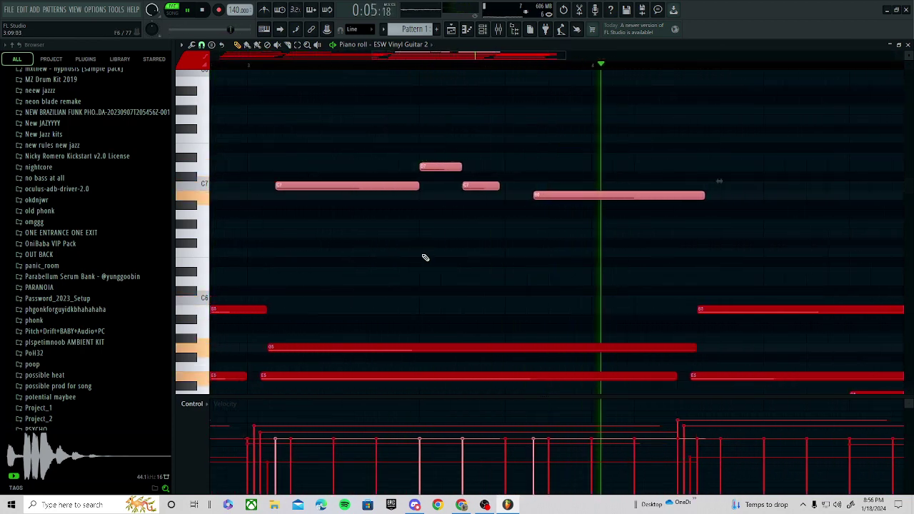
- Shift the copied B6 note slightly earlier to 3:13:00 and play back the repeated phrase
key("space")
left_click(443, 243)
right_click(452, 240)
scroll(457, 243, "up", 4)
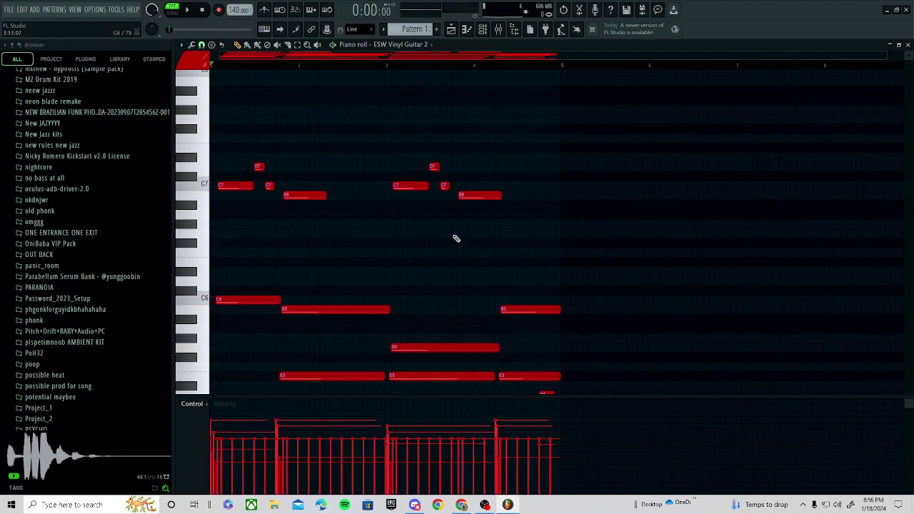
scroll(413, 207, "up", 2)
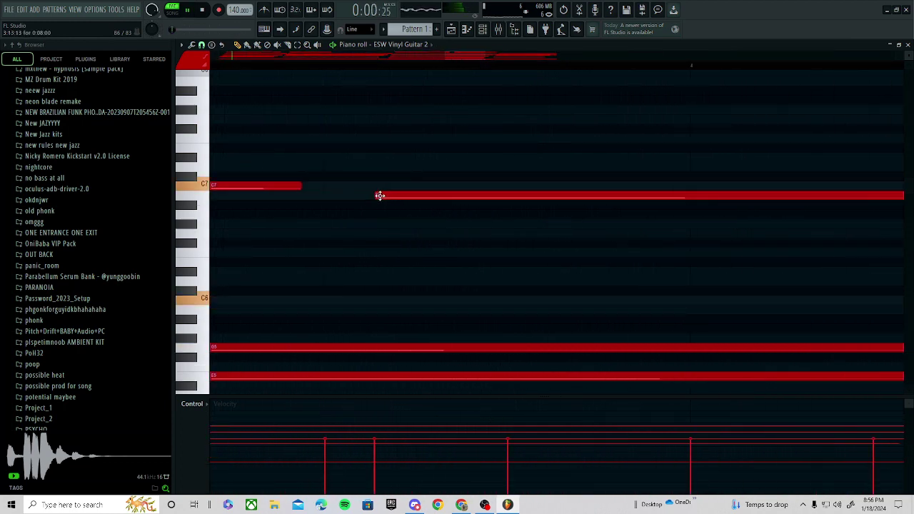
scroll(376, 226, "down", 6)
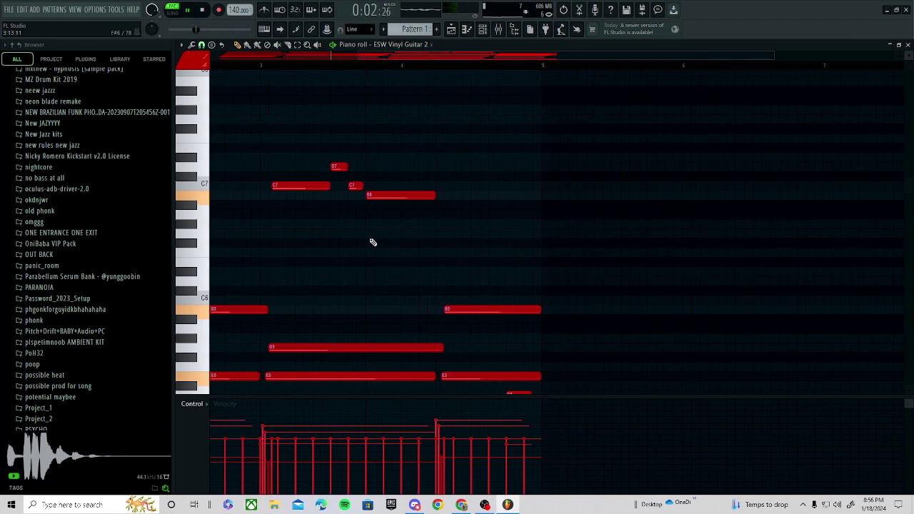
scroll(410, 215, "up", 6)
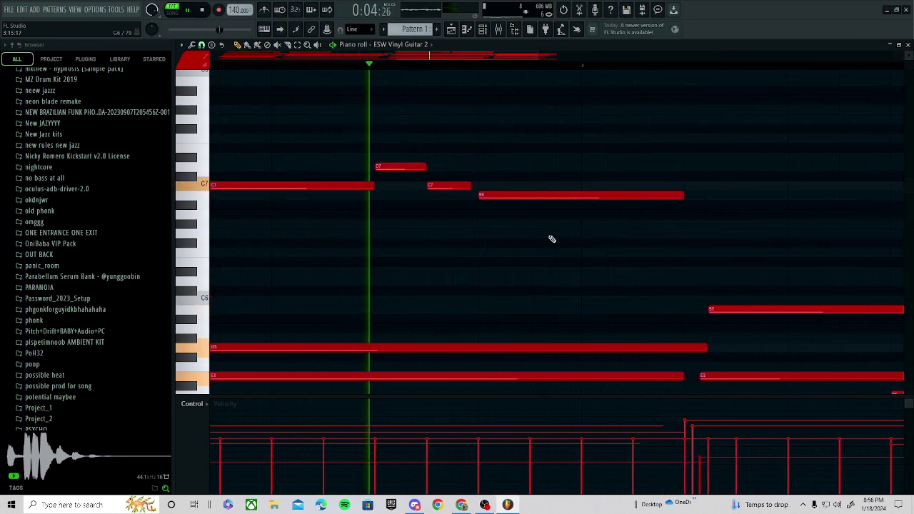
scroll(491, 224, "up", 2)
scroll(441, 225, "down", 6)
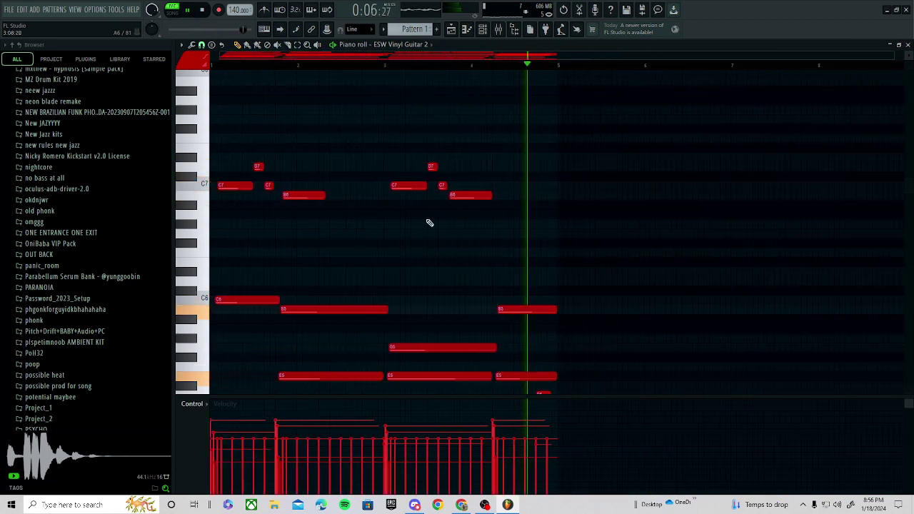
key("space")
- Add a G6 melody note at 4:11:00 lasting to the end of bar 4, and lower its velocity
scroll(440, 229, "down", 1)
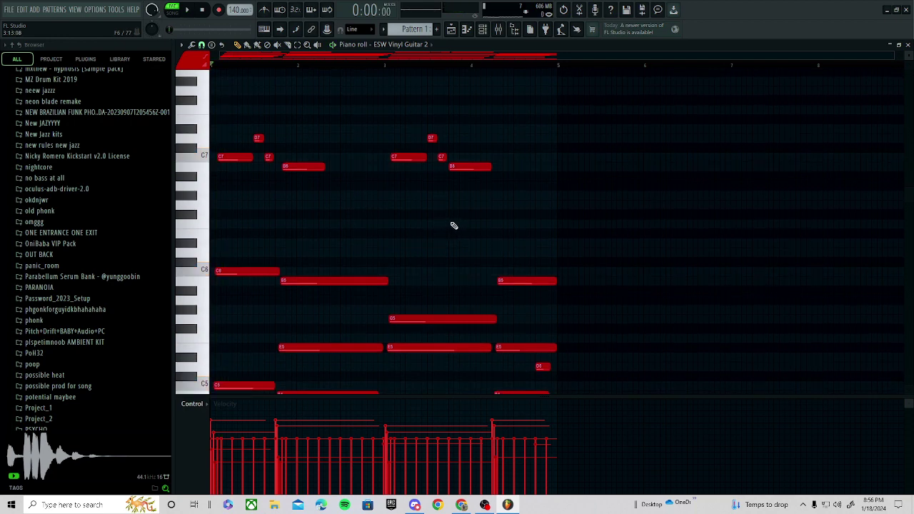
key("space")
key("space")
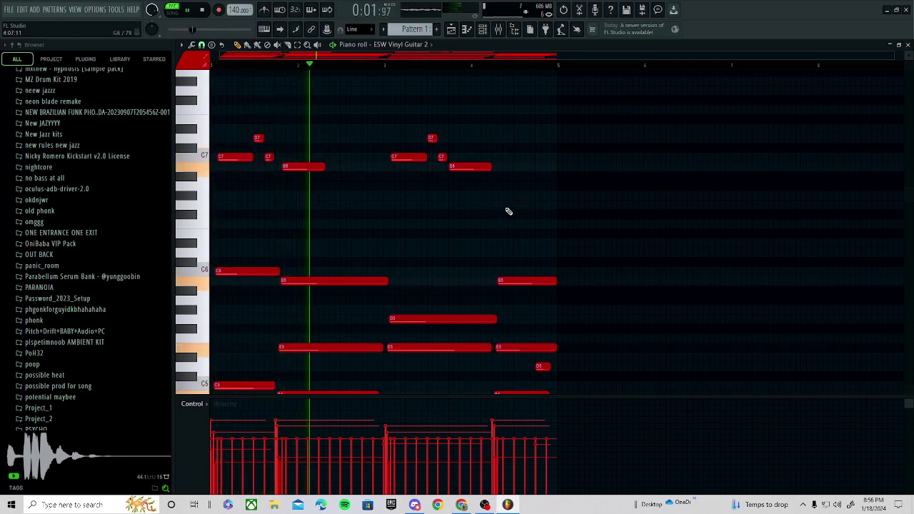
left_click(529, 206)
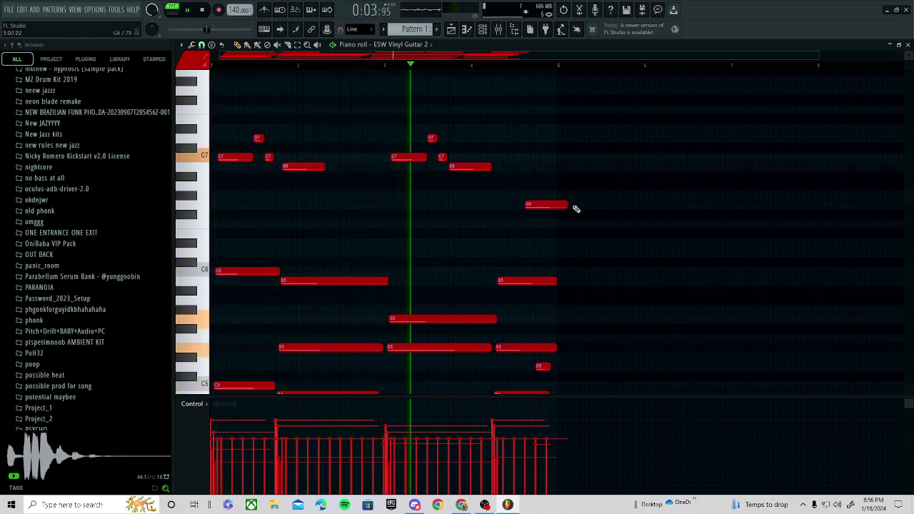
left_click_drag(569, 206, 522, 210)
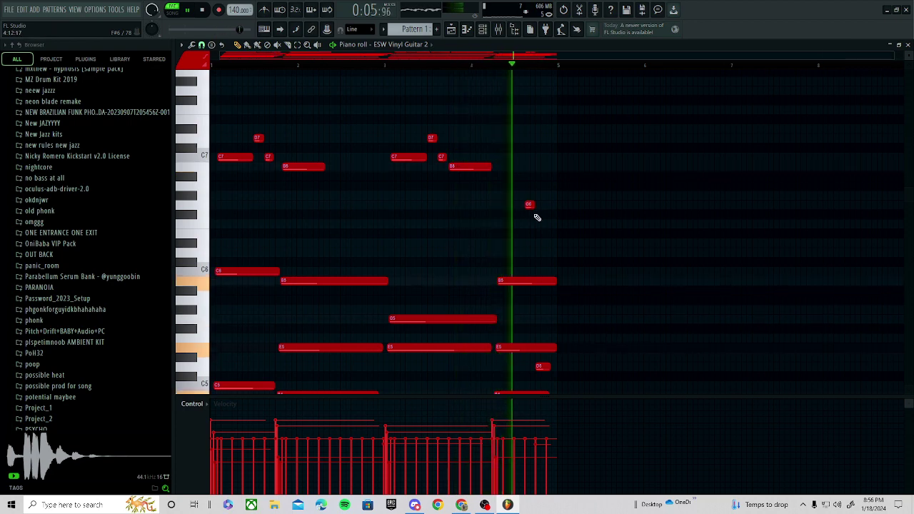
key("space")
scroll(538, 245, "up", 1)
scroll(538, 249, "up", 3)
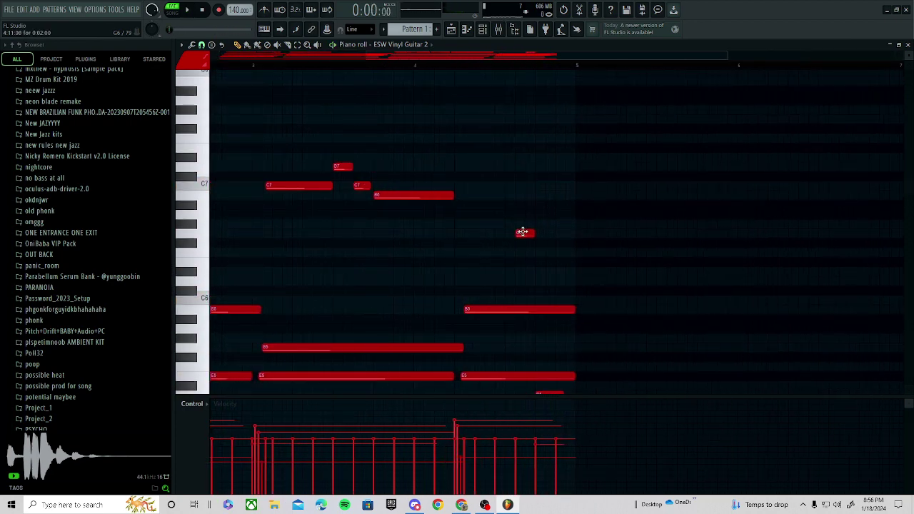
scroll(574, 248, "down", 3, "ctrl")
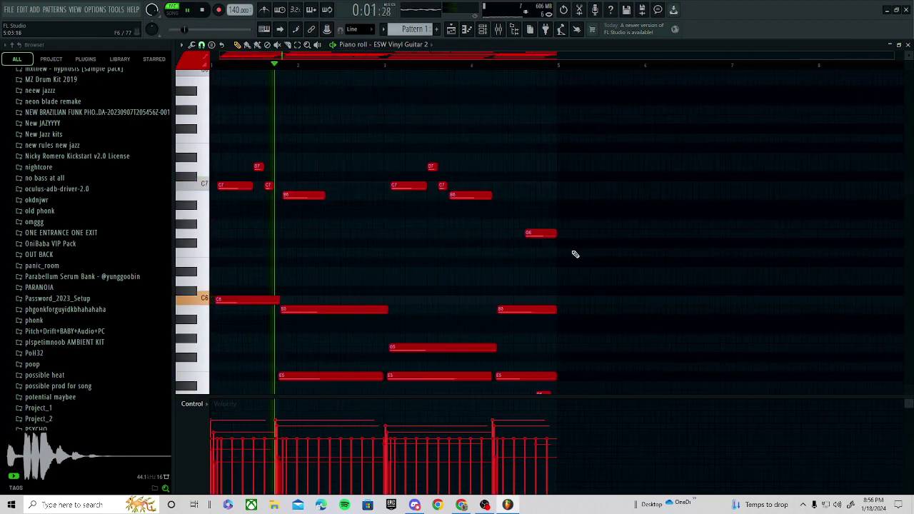
left_click(525, 463)
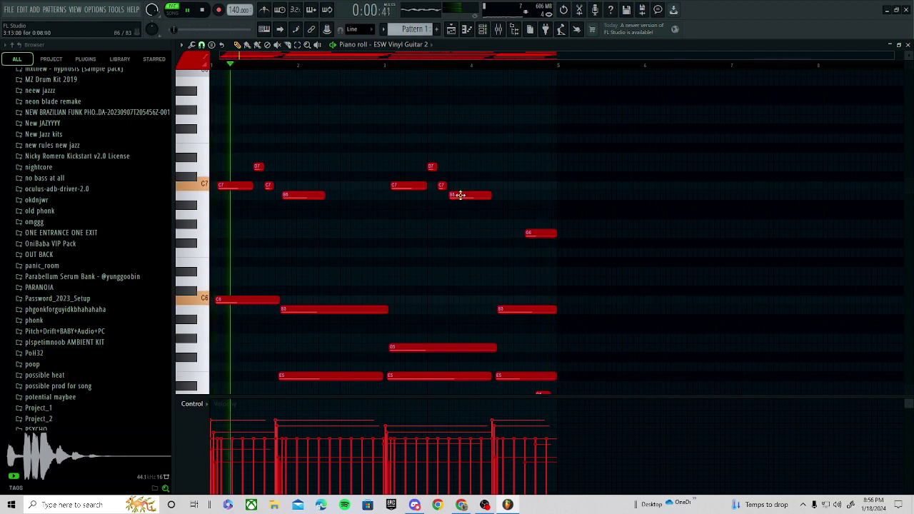
- Lower the velocity of both short D7 notes to about 34% and raise the velocity of both short C7 notes
left_click_drag(443, 157, 253, 173)
key("space")
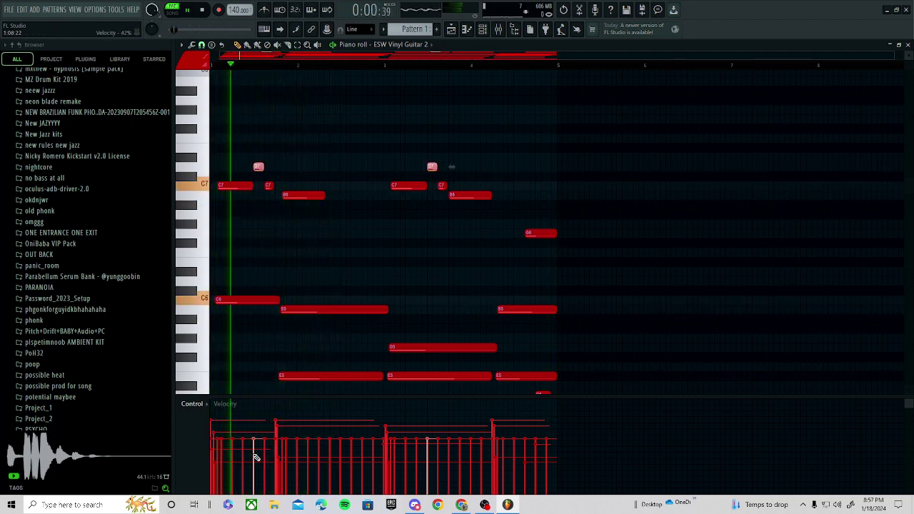
key("space")
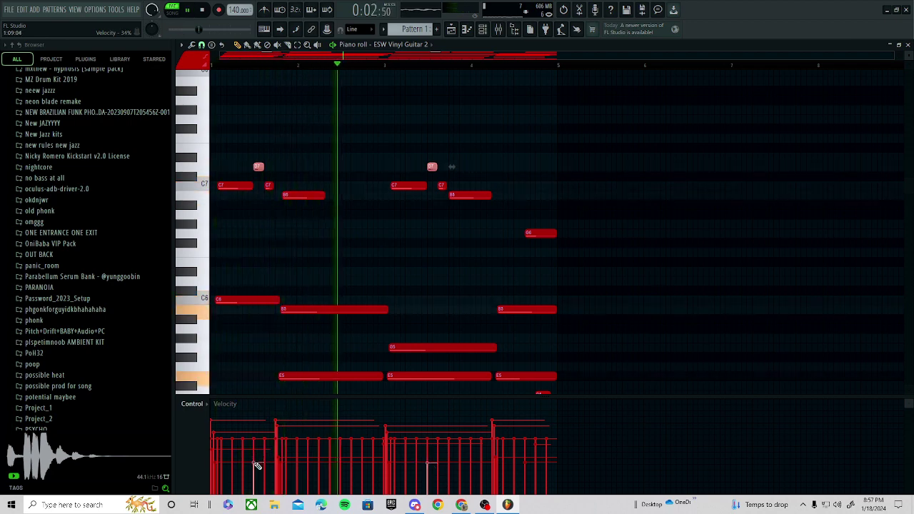
left_click(297, 248)
right_click(300, 251)
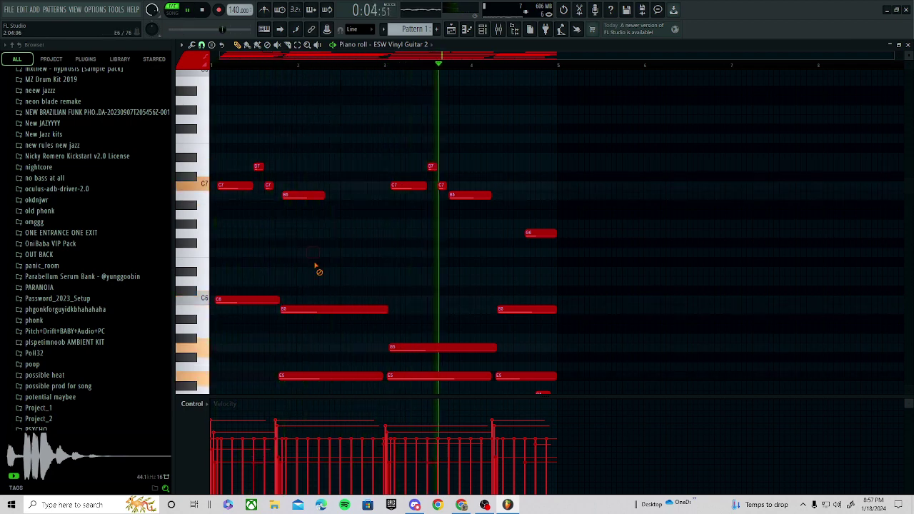
key("space")
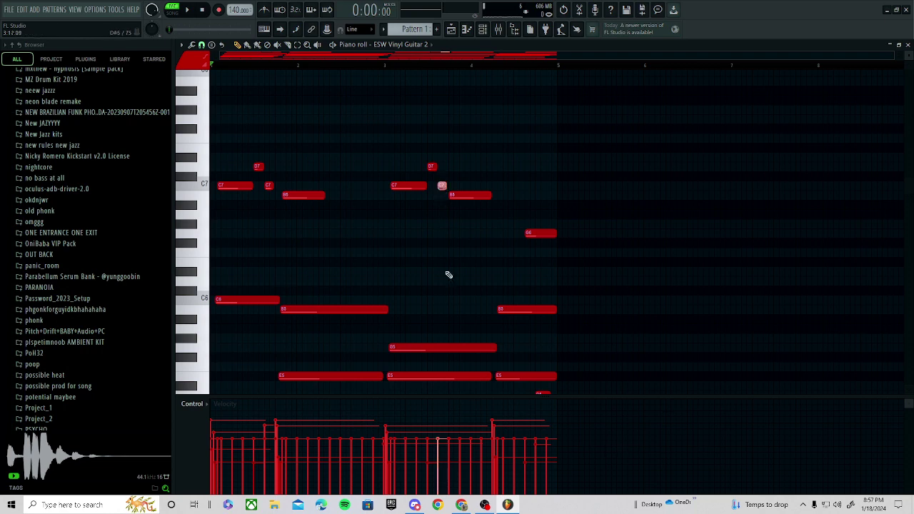
key("space")
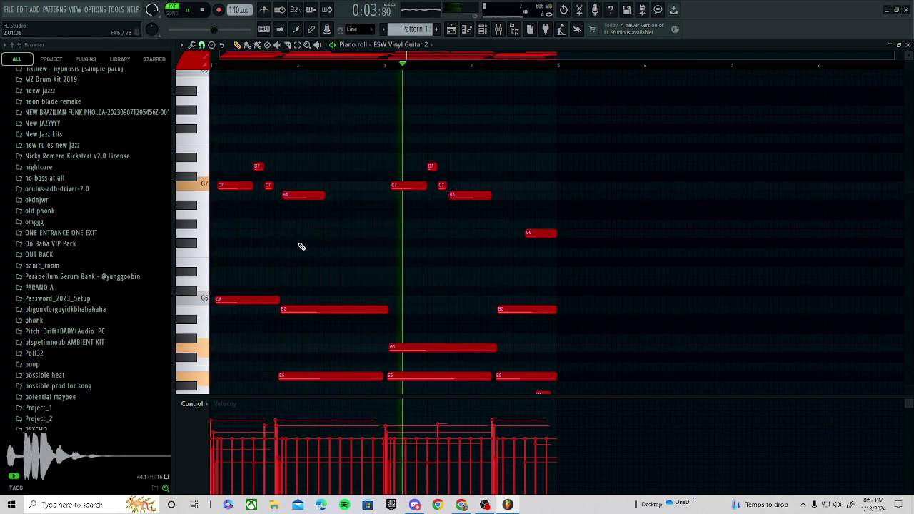
left_click(499, 30)
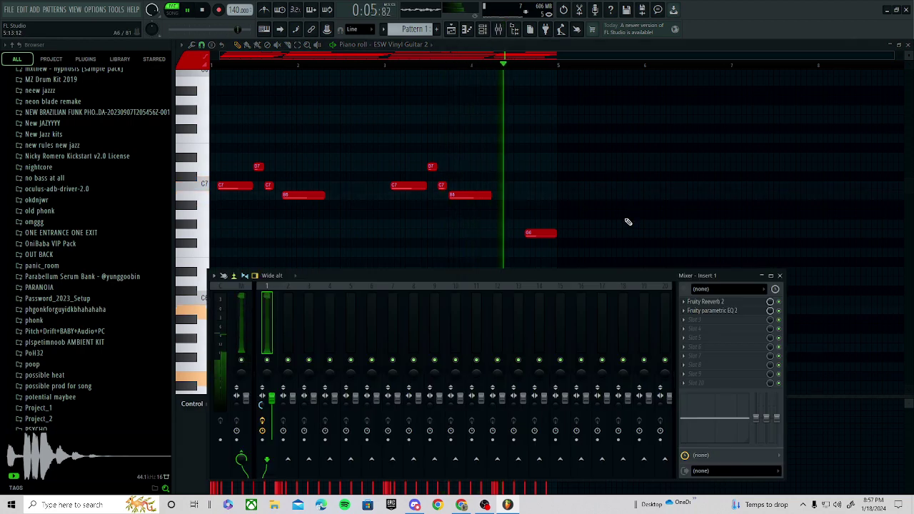
key("F9")
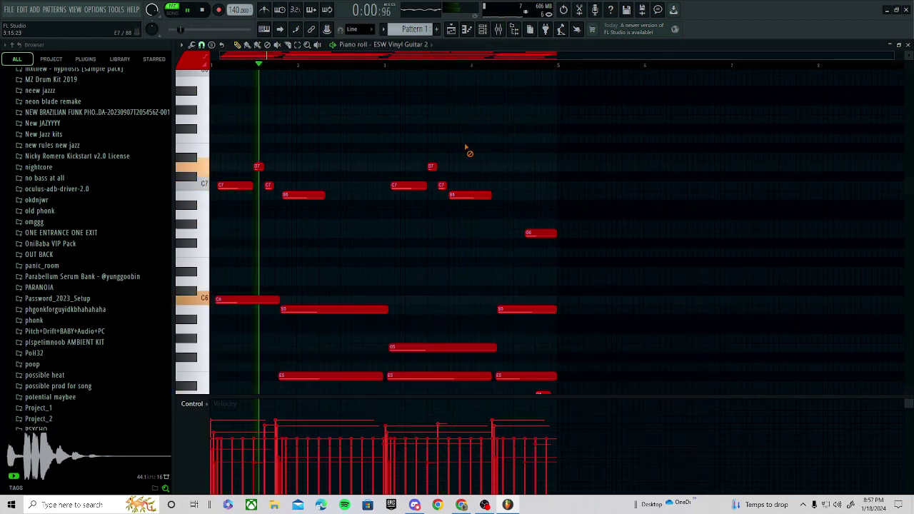
scroll(59, 235, "up", 10)
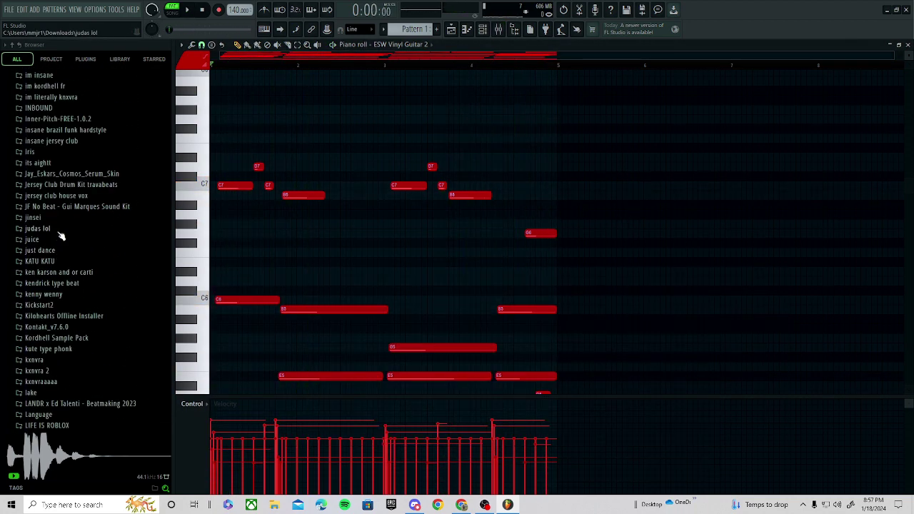
scroll(354, 253, "down", 6)
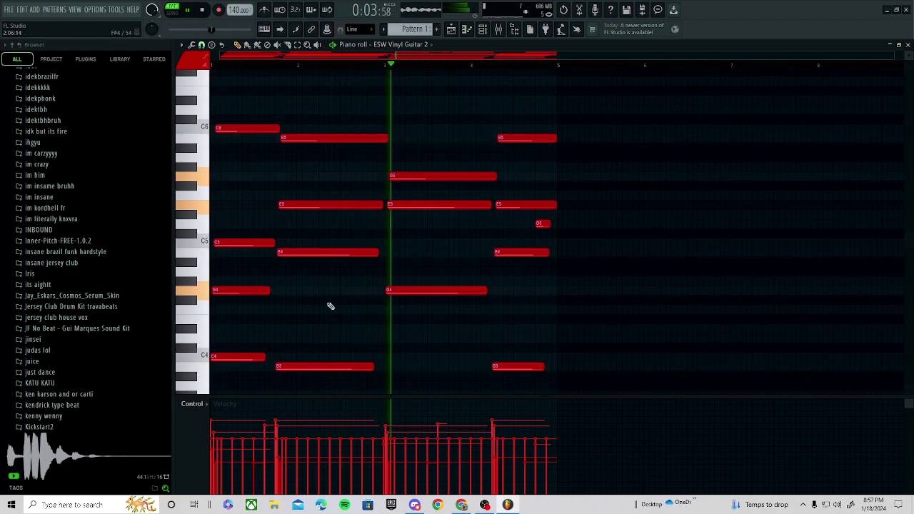
- Slightly lower the velocity of the B3 bass note at 1:13:00, and remove the short F#3 trial note beneath its end
left_click(320, 366)
scroll(357, 379, "down", 2)
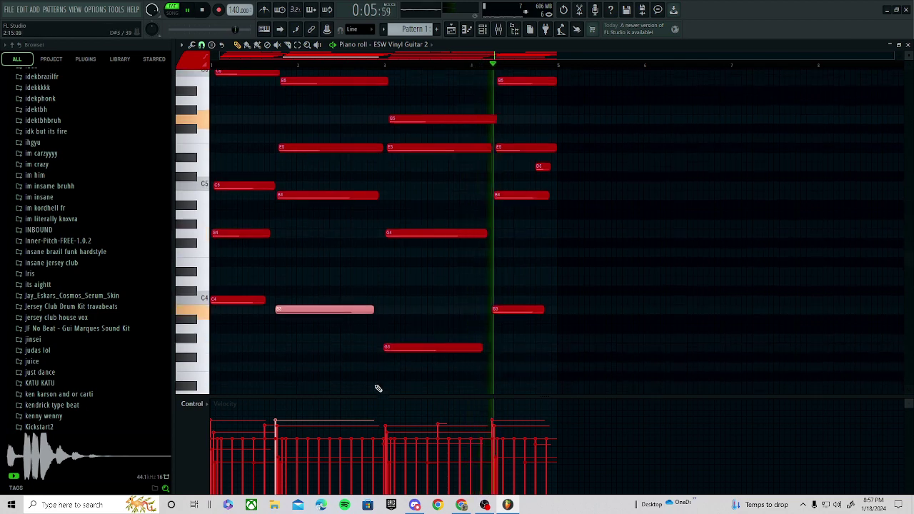
left_click(359, 357)
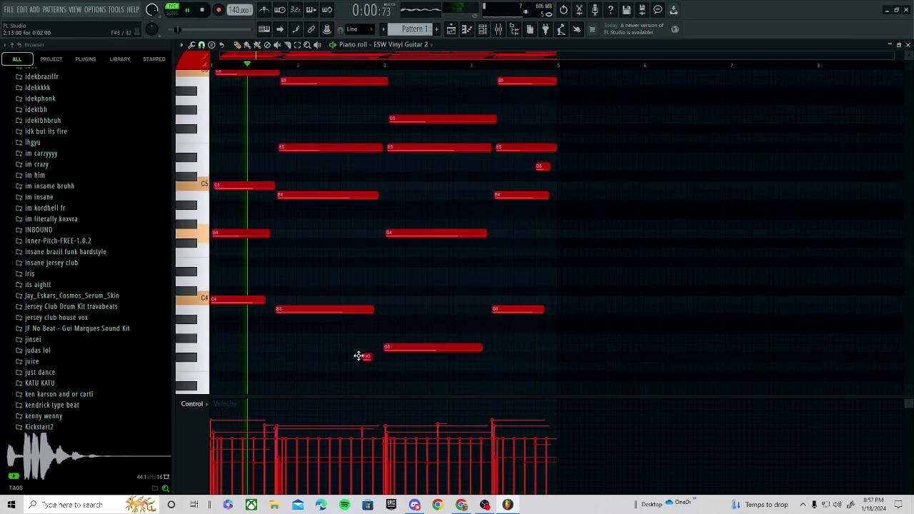
right_click(363, 357)
right_click(370, 375)
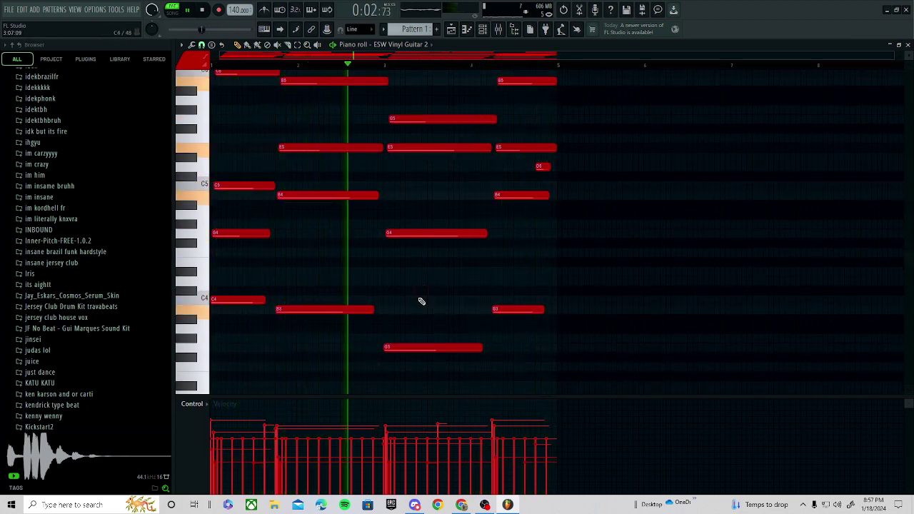
- Lower the velocity of the G3 bass note at the start of bar 3 and play the pattern back
left_click(426, 280)
left_click(427, 348)
right_click(426, 280)
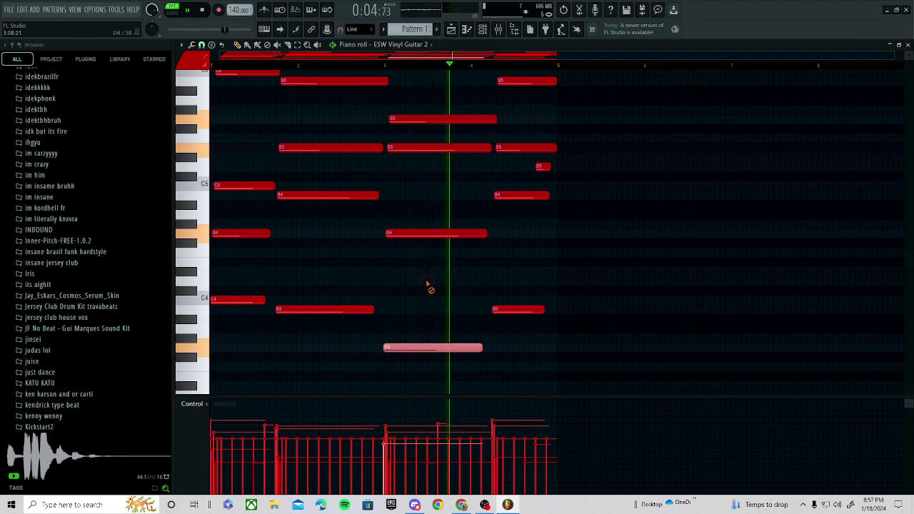
key("space")
key("space")
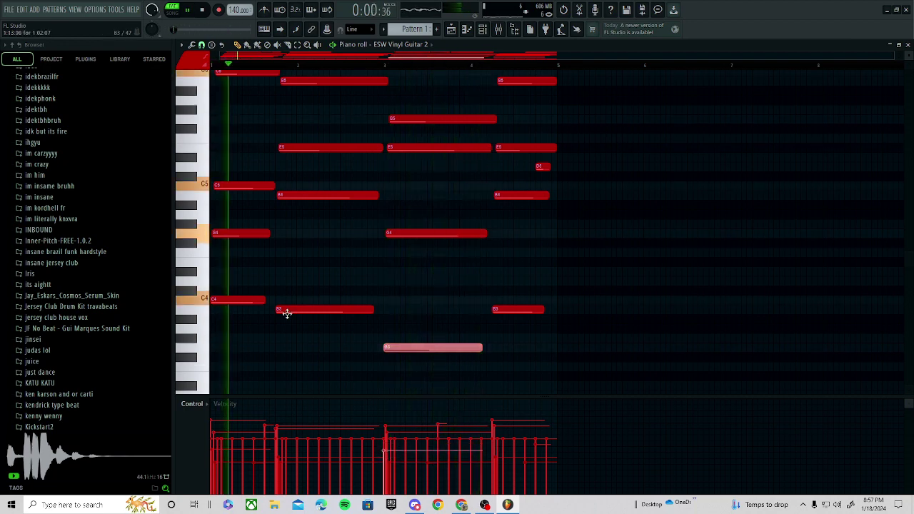
key("space")
- Try short D4, C4 and C5 notes over the first chord, at 1:05:00, 1:07:00 and 1:09:00, and play them back
scroll(235, 281, "up", 2)
left_click(242, 283)
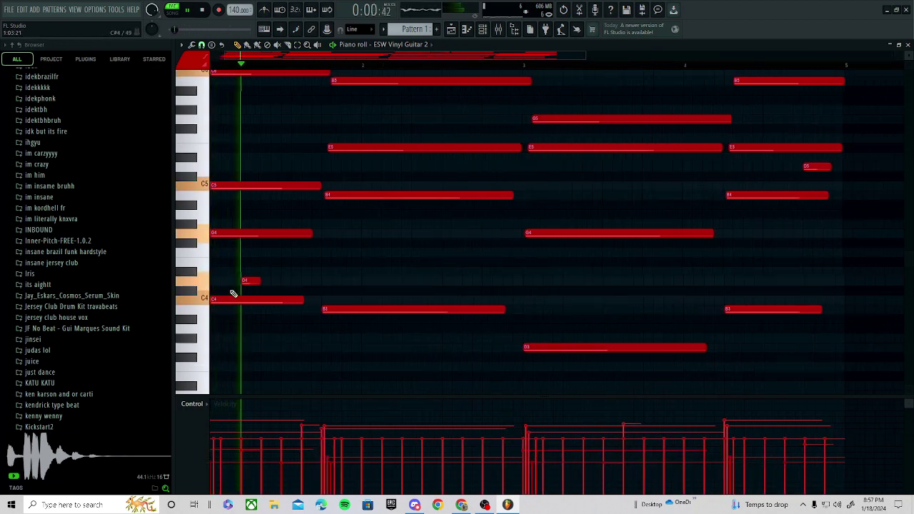
left_click_drag(269, 283, 288, 285)
left_click_drag(345, 285, 257, 284)
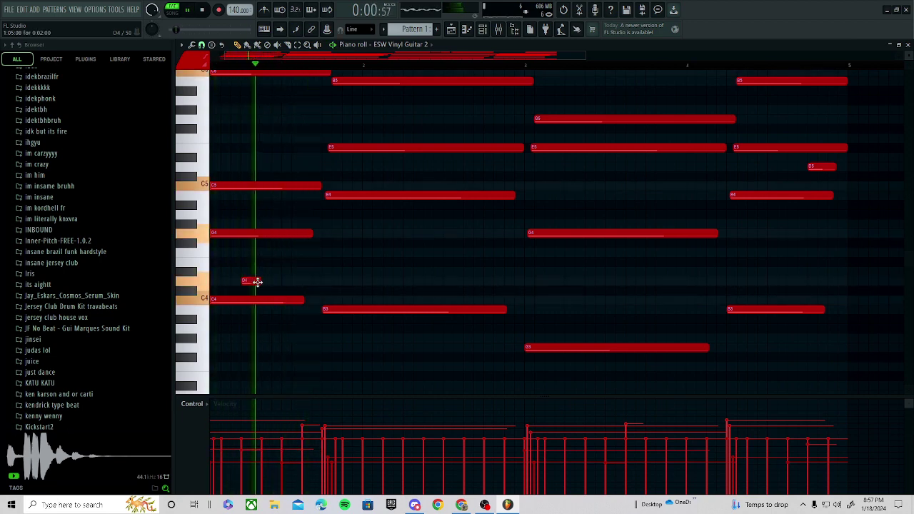
key("space")
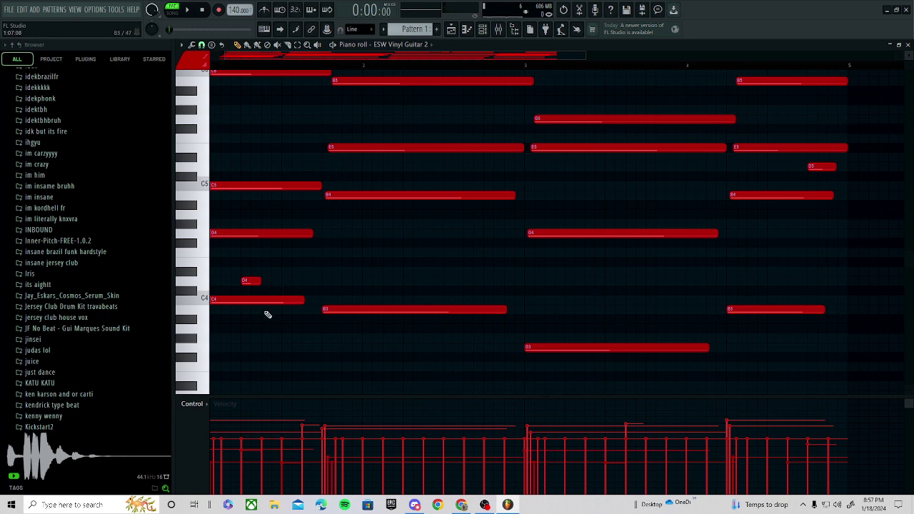
key("space")
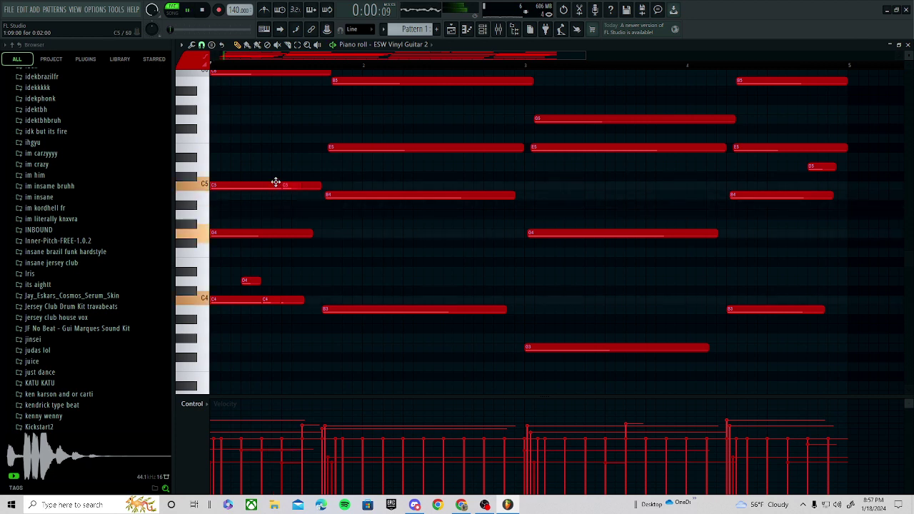
key("space")
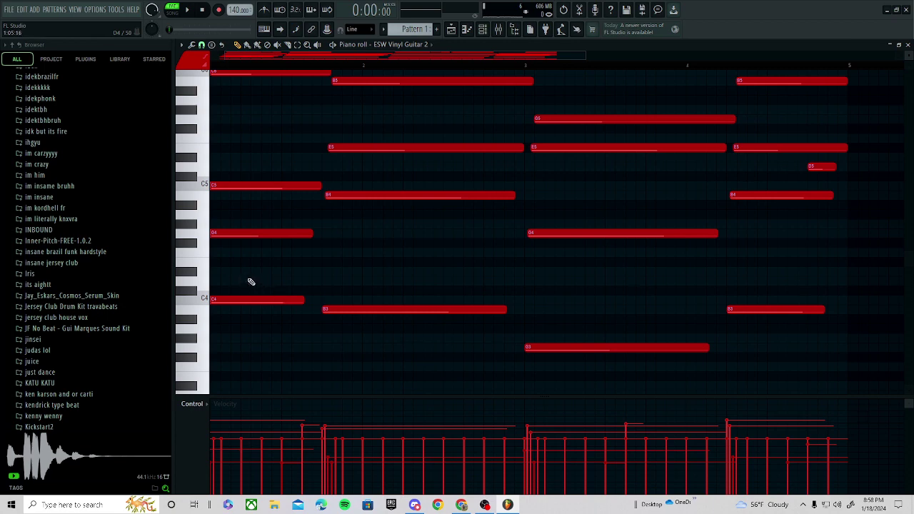
- Browse the Downloads drum kit to the №1 IF LOOKS COULD KILL folder and expand its №2 IF LOOKS COULD KILL subfolder
scroll(294, 315, "down", 3)
scroll(369, 219, "up", 1)
key("space")
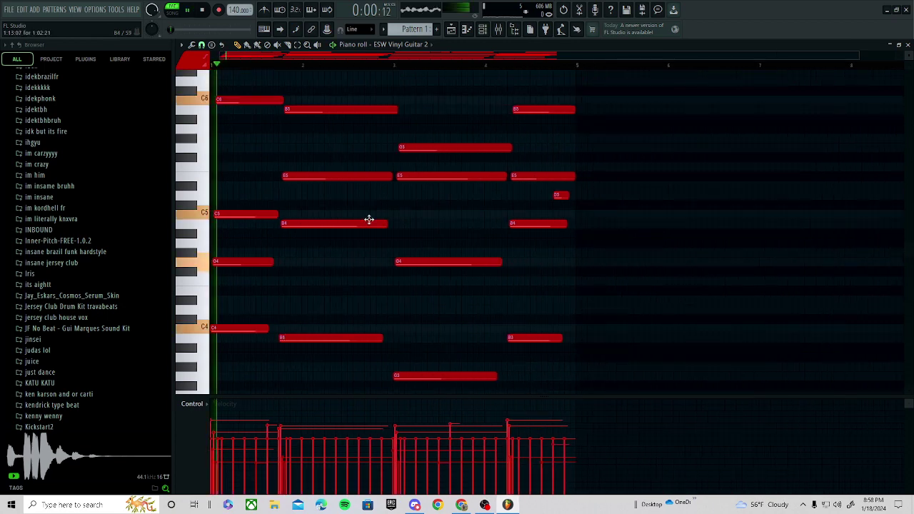
scroll(106, 261, "up", 15)
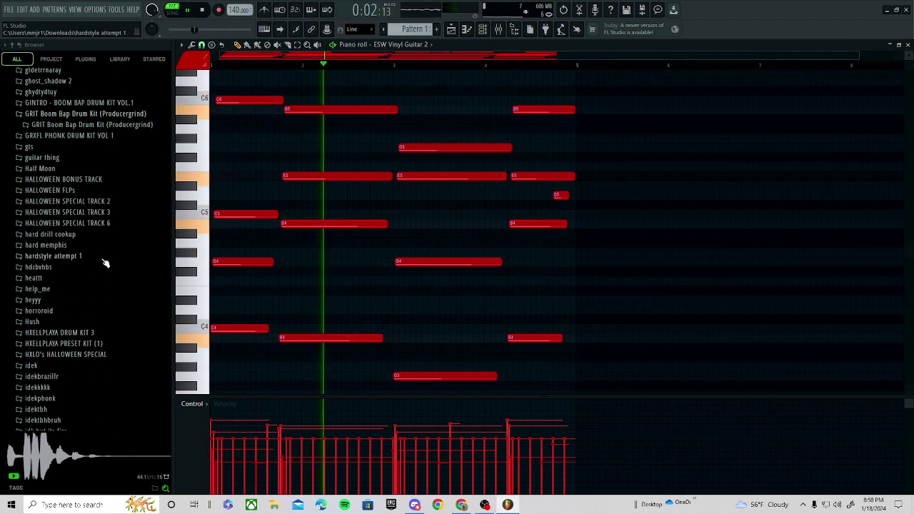
scroll(133, 290, "up", 20)
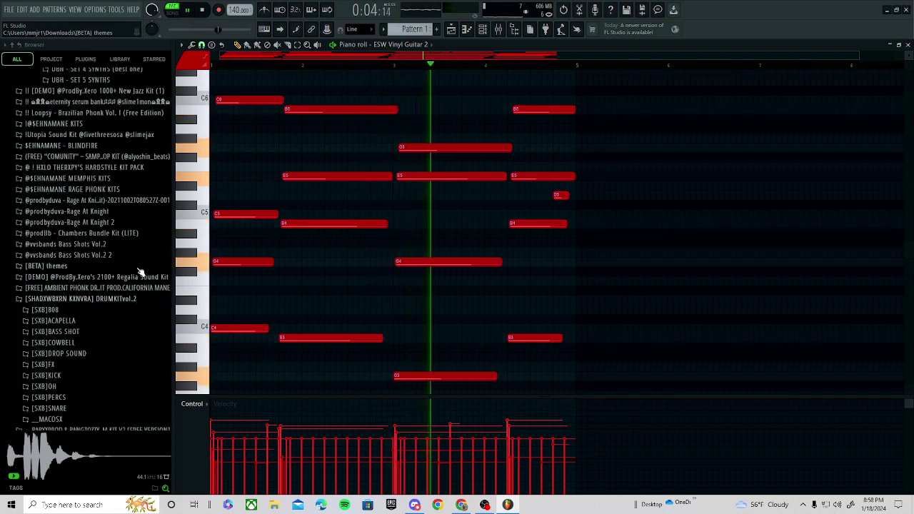
scroll(120, 303, "up", 5)
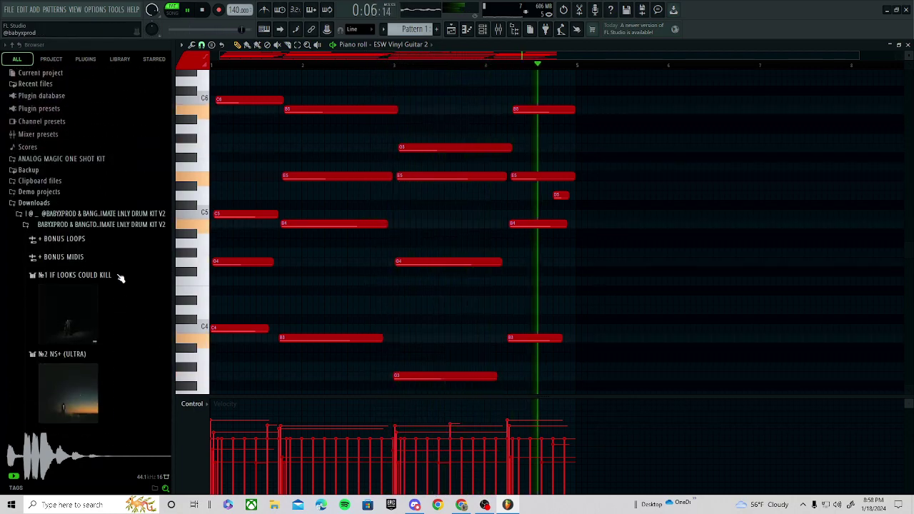
left_click(94, 277)
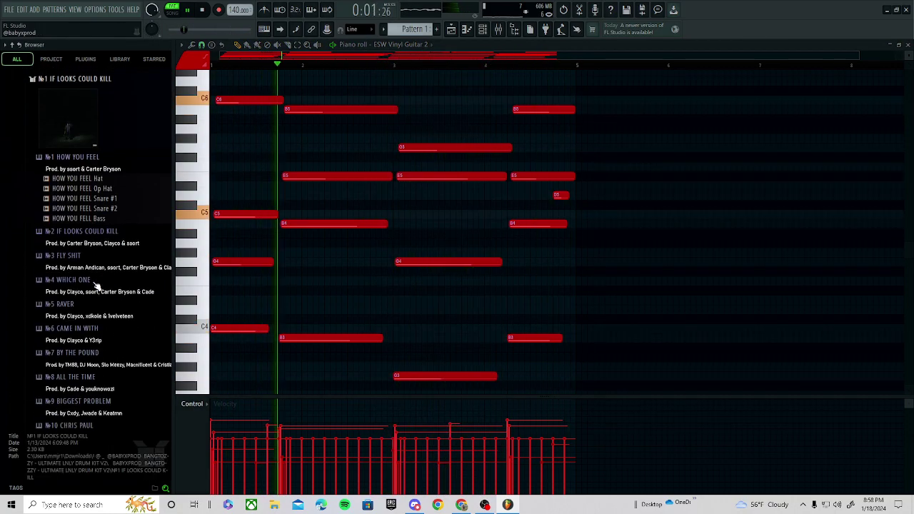
key("space")
left_click(96, 156)
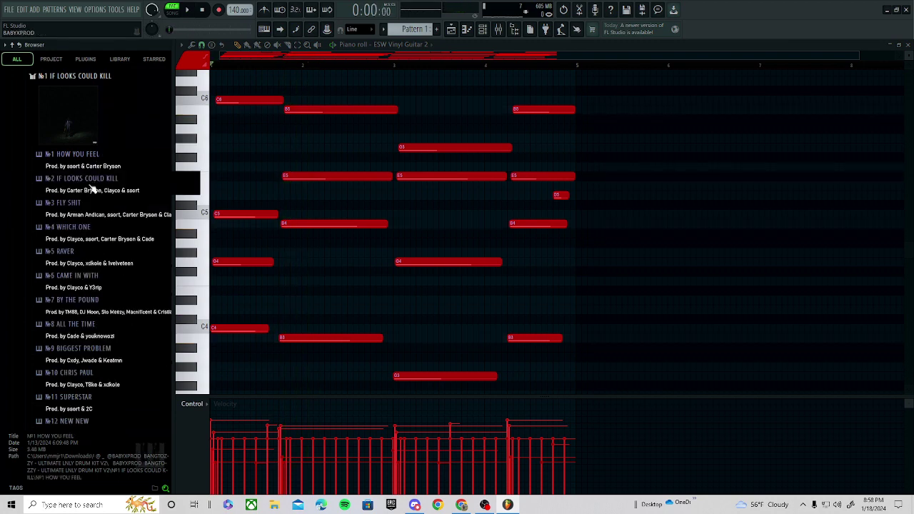
left_click(111, 181)
- Load the IF LOOKS COULD KILL Bass sample as a new channel and enable its volume envelope with full hold and 0% decay
left_click_drag(100, 222, 263, 254)
right_click(263, 251)
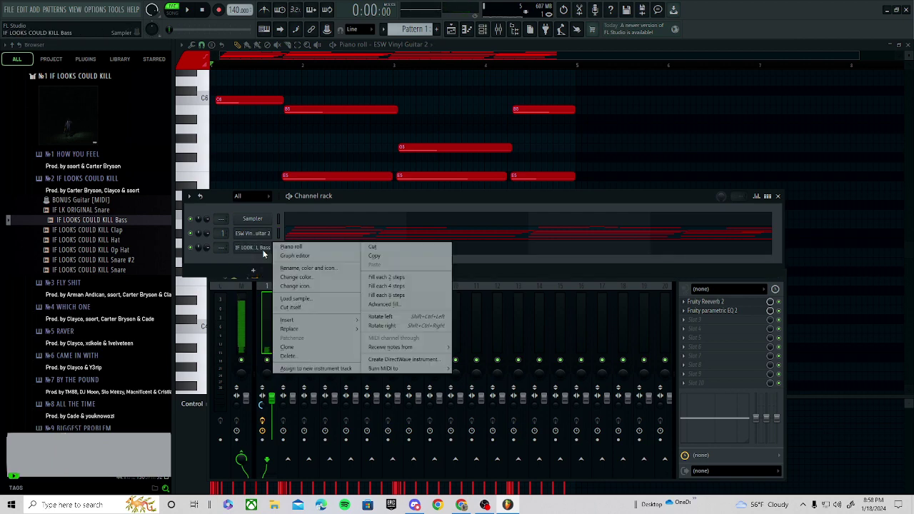
left_click(262, 251)
left_click(262, 251)
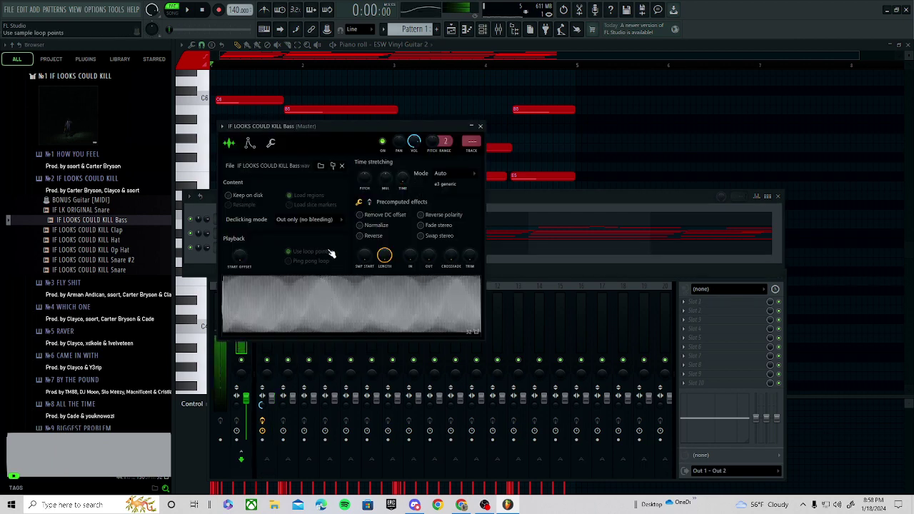
left_click(250, 143)
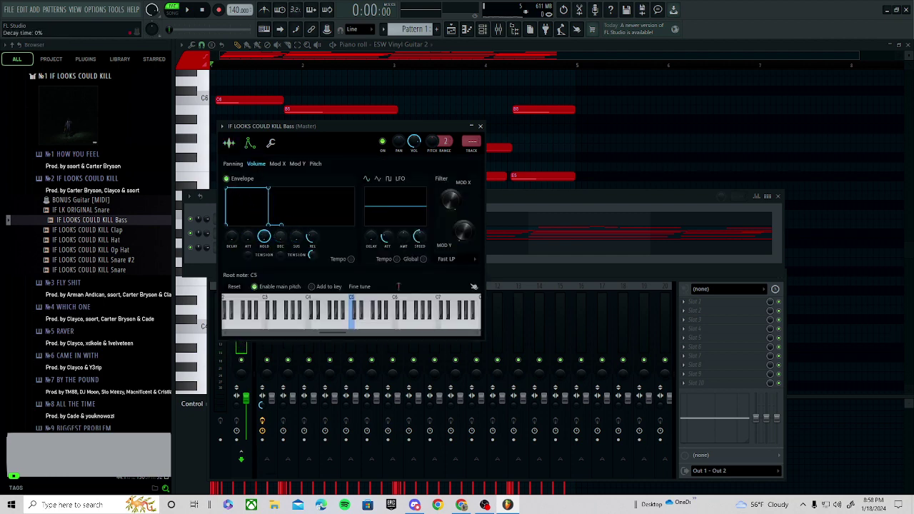
- Draw a C6 bass note of length 0:12:00 at the start of bar 1 and a B5 note from 1:13:00 to bar 3
key("F7")
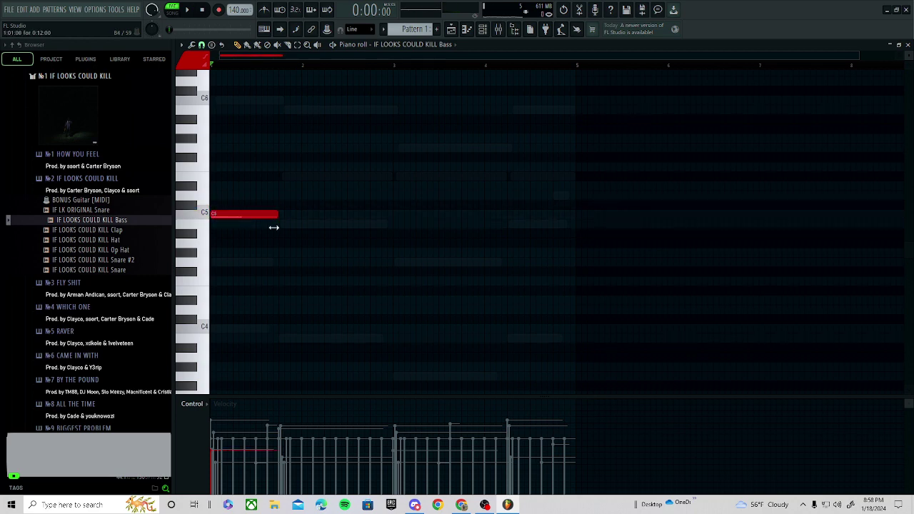
left_click_drag(266, 215, 240, 98)
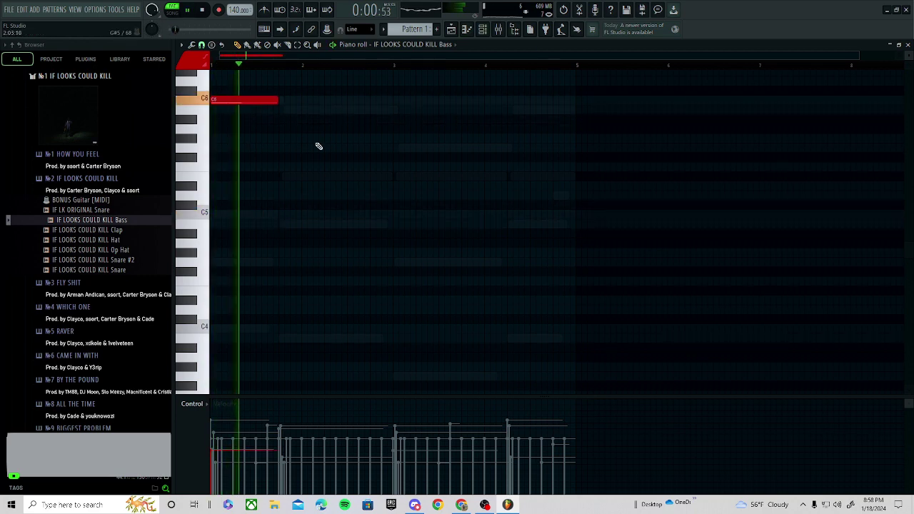
key("space")
left_click(280, 176)
left_click_drag(280, 176, 280, 104)
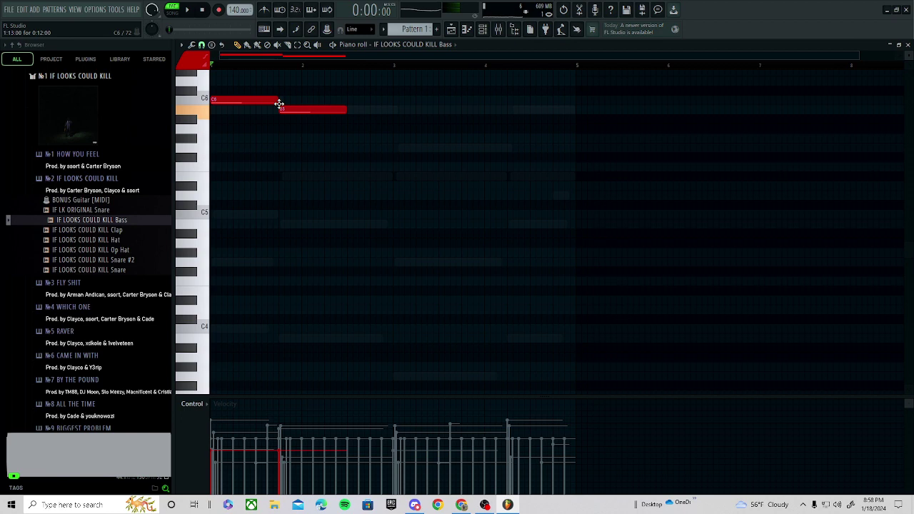
- Add a G5 bass note at 3:01:00 lasting 1:04:00 and a B5 note at 4:05:00 shortened to 0:12:00
left_click(392, 176)
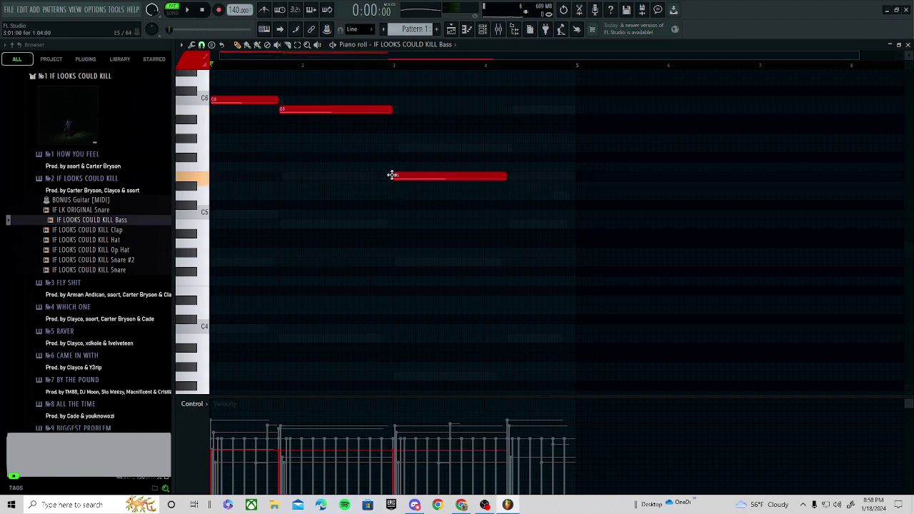
left_click_drag(393, 176, 393, 147)
key("space")
left_click(517, 110)
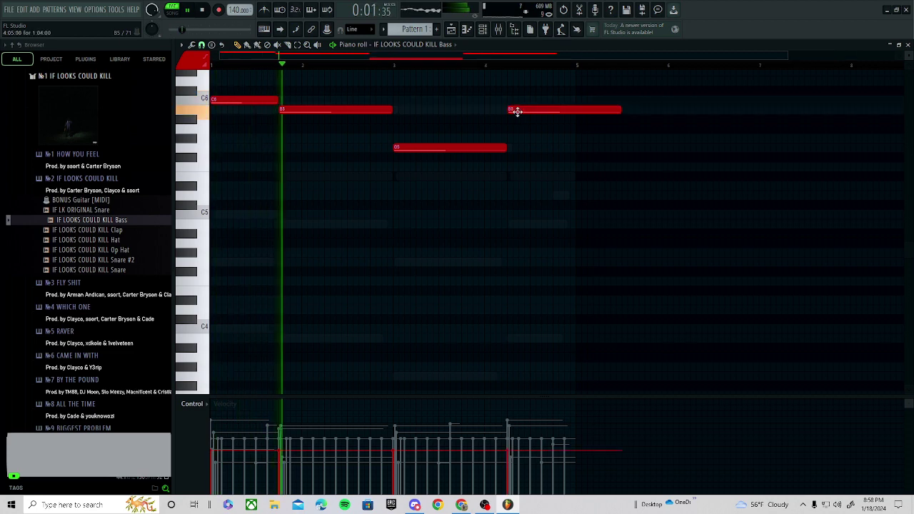
left_click_drag(627, 115, 576, 116)
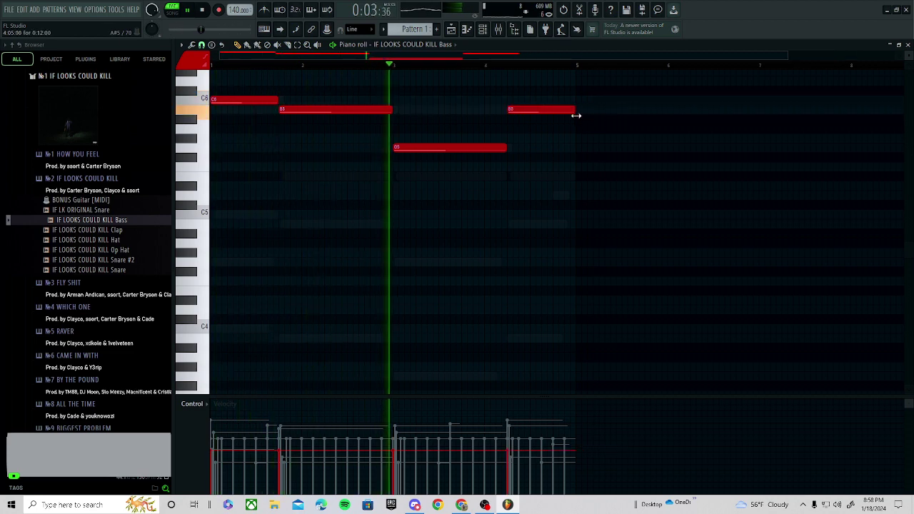
left_click(577, 138)
right_click(577, 137)
- Route the bass channel to mixer track 2
left_click(488, 27)
left_click(485, 28)
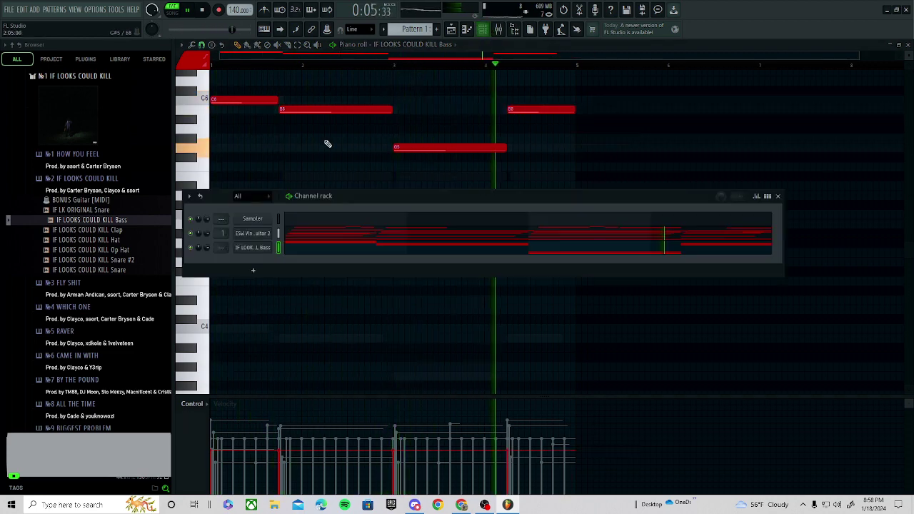
left_click_drag(222, 248, 222, 252)
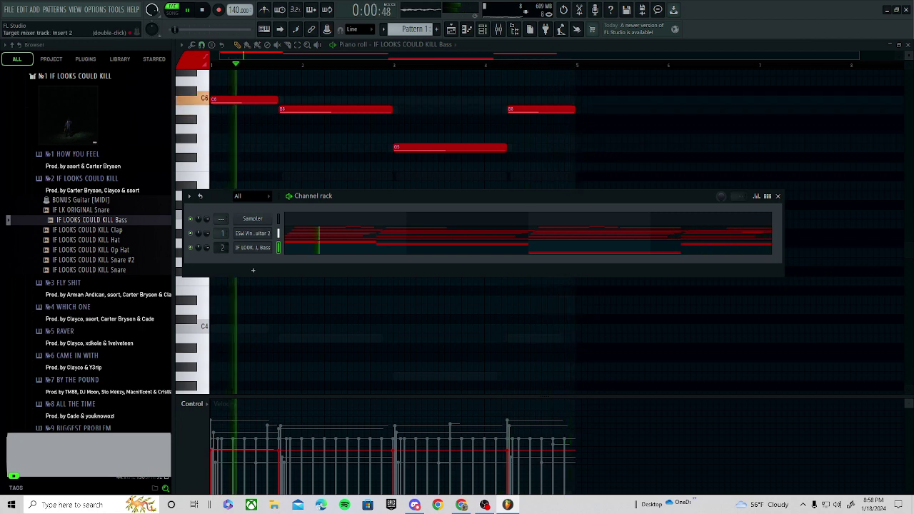
- Add Fruity parametric EQ 2 to the bass's mixer insert and boost the low end with the first band
left_click(499, 31)
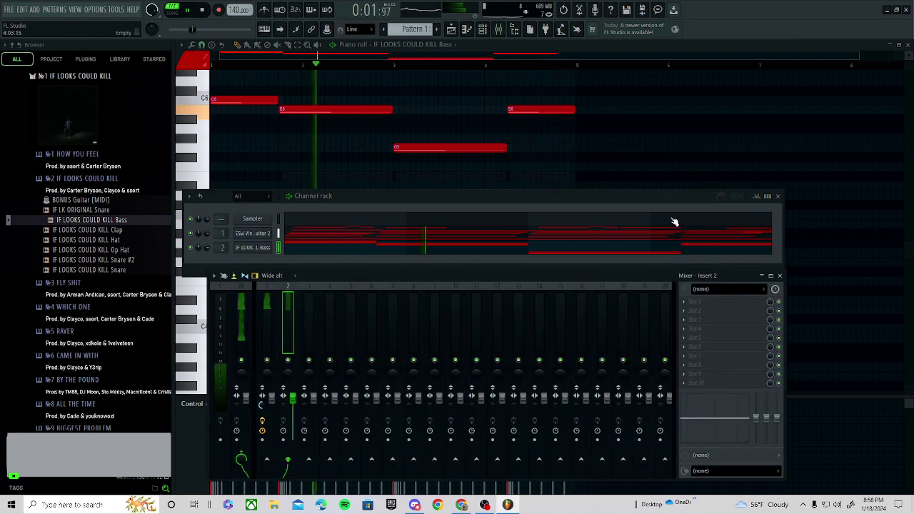
left_click(711, 302)
left_click(545, 429)
left_click_drag(297, 244, 315, 220)
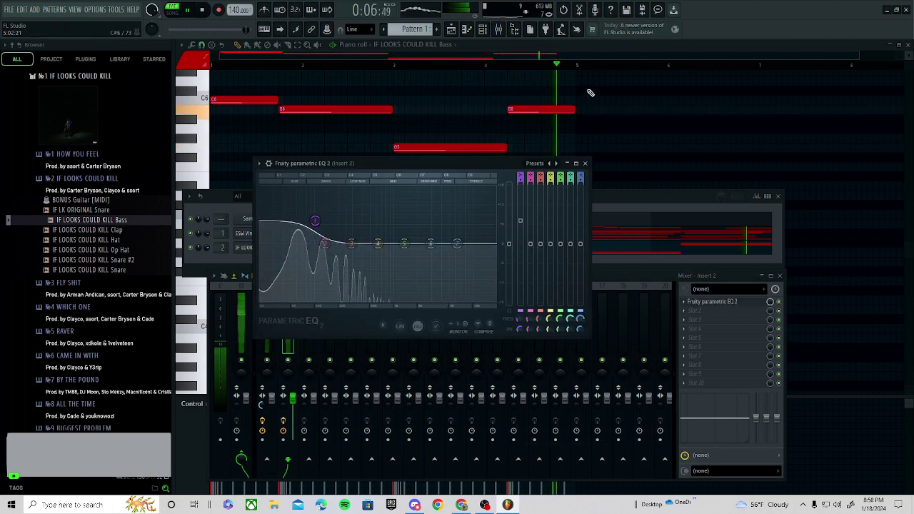
- Try all four bass notes one octave lower and compare them with the original octave
left_click_drag(590, 91, 179, 179)
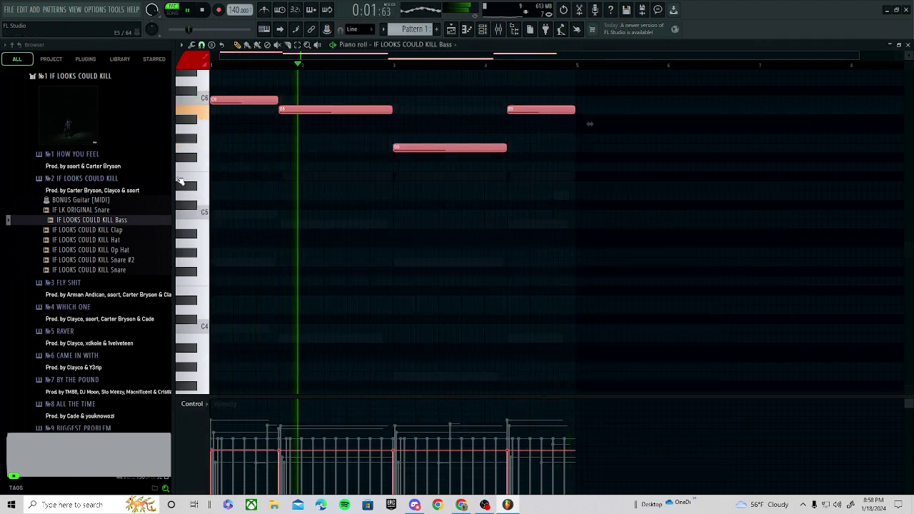
key("ctrl+Down")
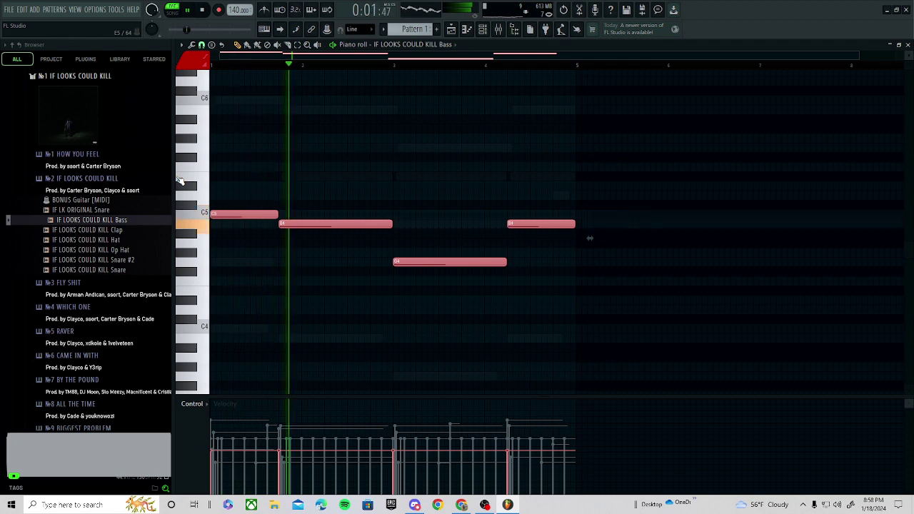
key("ctrl+Up")
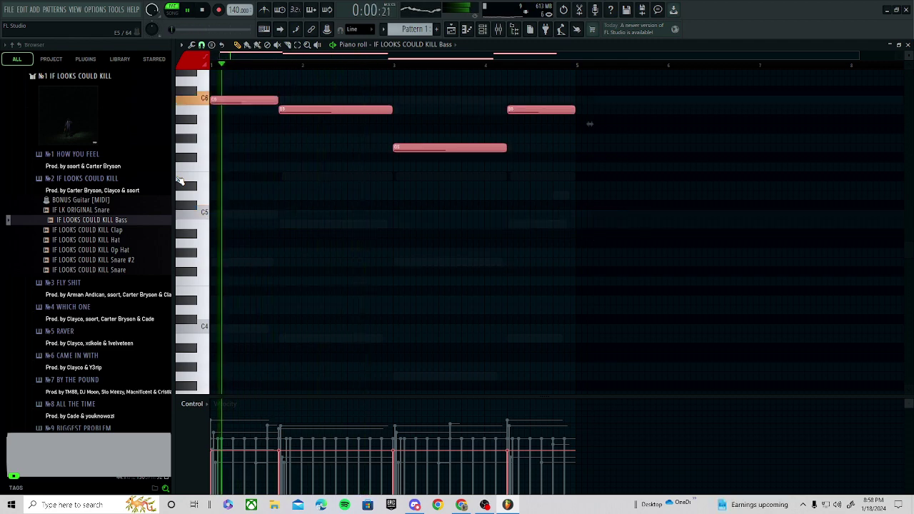
- Adjust the stereo separation of the bass's mixer track and load the IF LK ORIGINAL Snare sample as a new channel
left_click(510, 31)
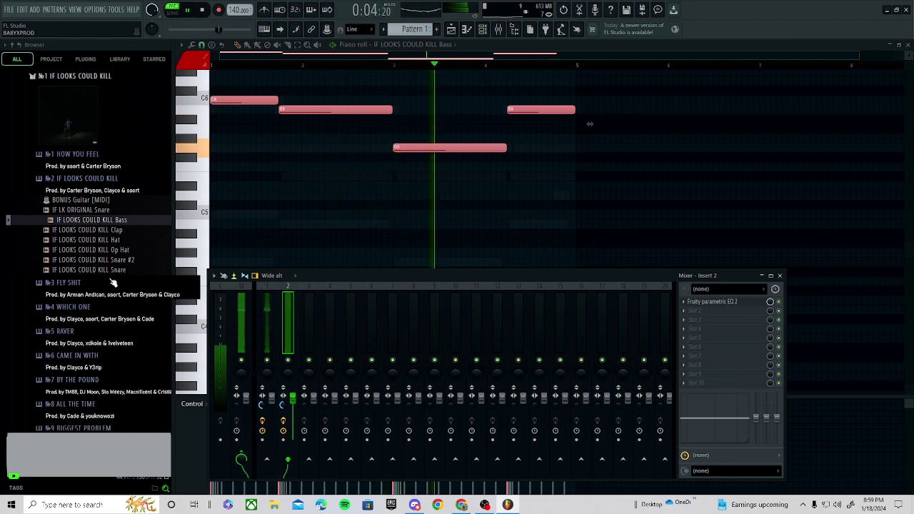
key("space")
left_click(108, 212)
left_click_drag(175, 186, 255, 273)
- Program snare hits on steps 9, 25, 41 and 57 in the step sequencer and play the pattern back
left_click(769, 196)
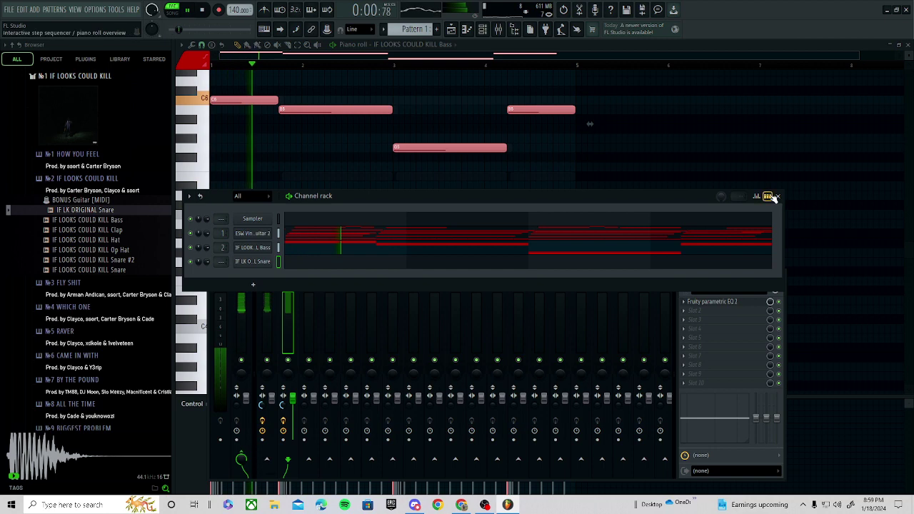
key("space")
key("space")
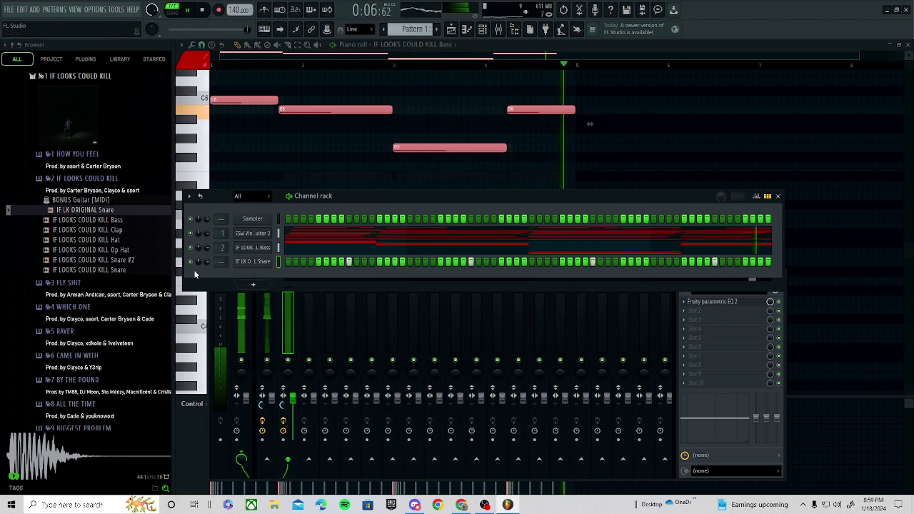
- Audition the bass, clap, hat, open hat and second snare samples, then load the IF LOOKS COULD KILL Hat sample as a new channel
left_click(112, 221)
left_click(112, 230)
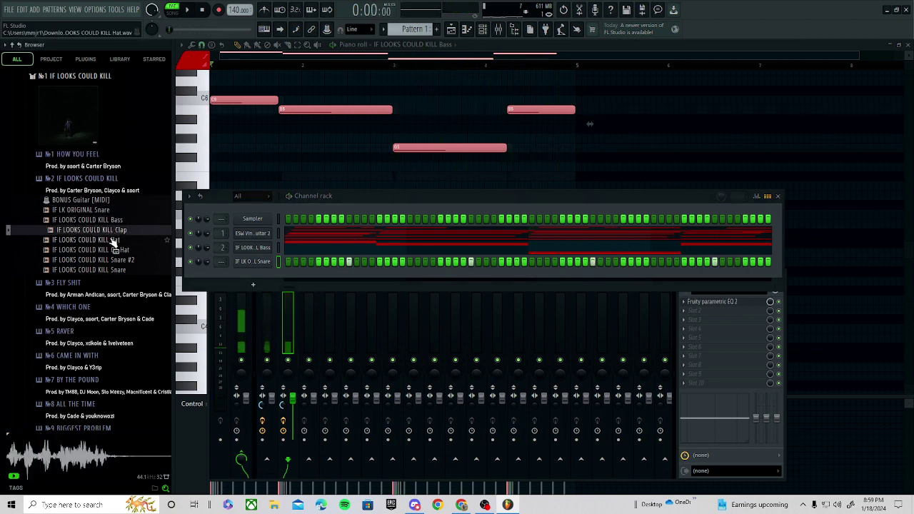
left_click(111, 241)
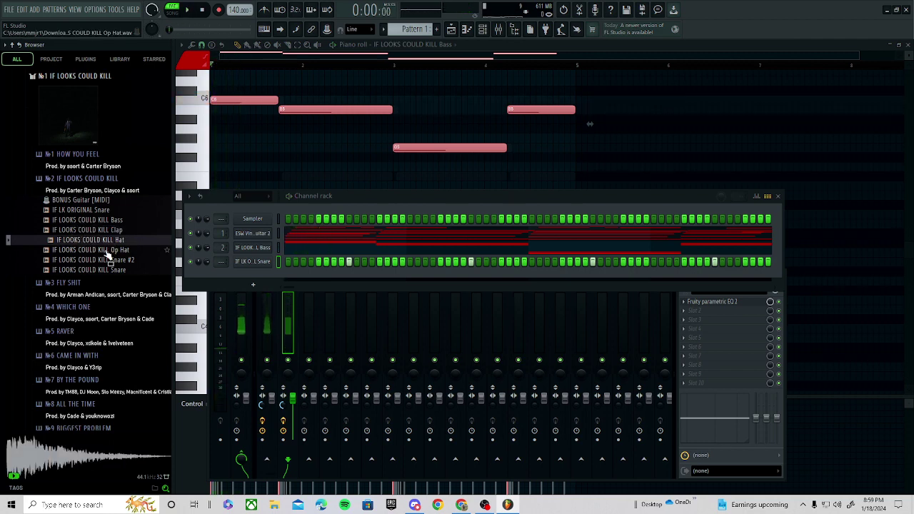
left_click(107, 250)
left_click(111, 260)
left_click_drag(109, 241, 270, 280)
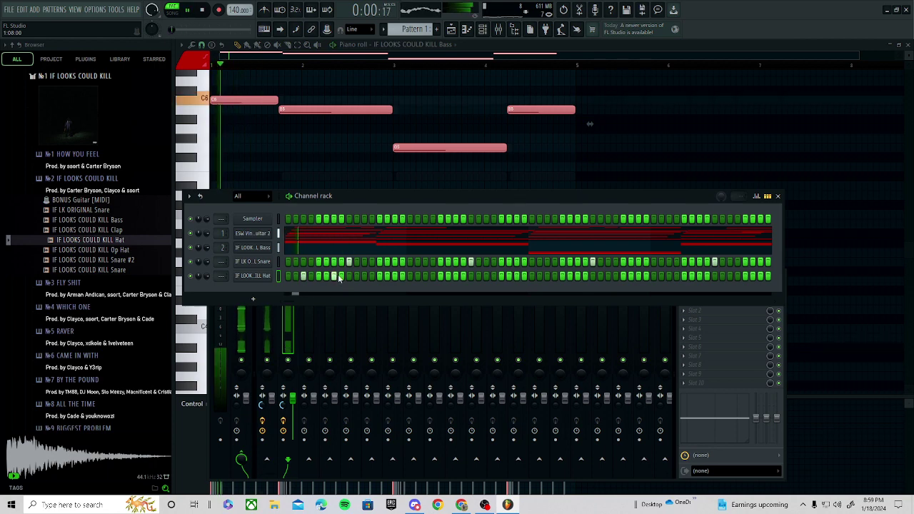
- Fill the hat channel with a hit on every second step
key("space")
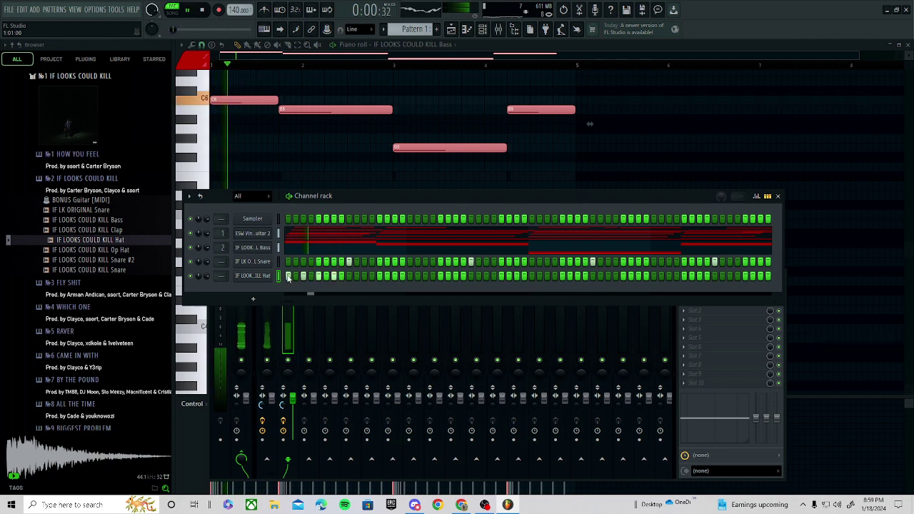
right_click(253, 276)
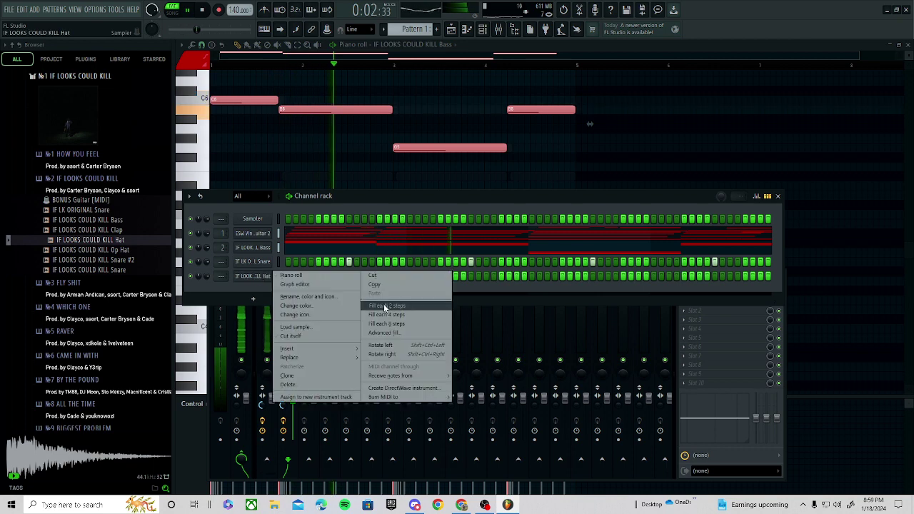
left_click(389, 307)
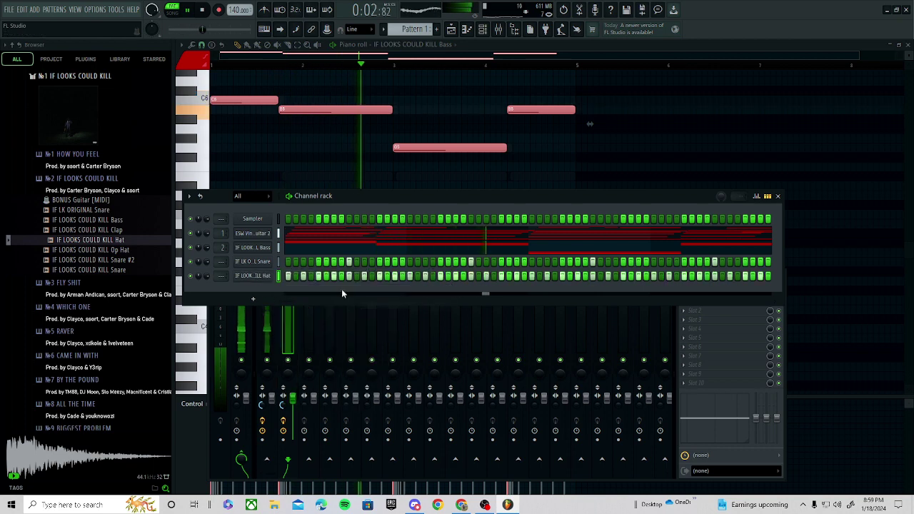
- Lengthen all hat notes to two steps in the hat channel's piano roll and play the pattern
left_click(768, 197)
left_click(462, 275)
left_click_drag(651, 172, 131, 239)
left_click_drag(213, 216, 222, 219)
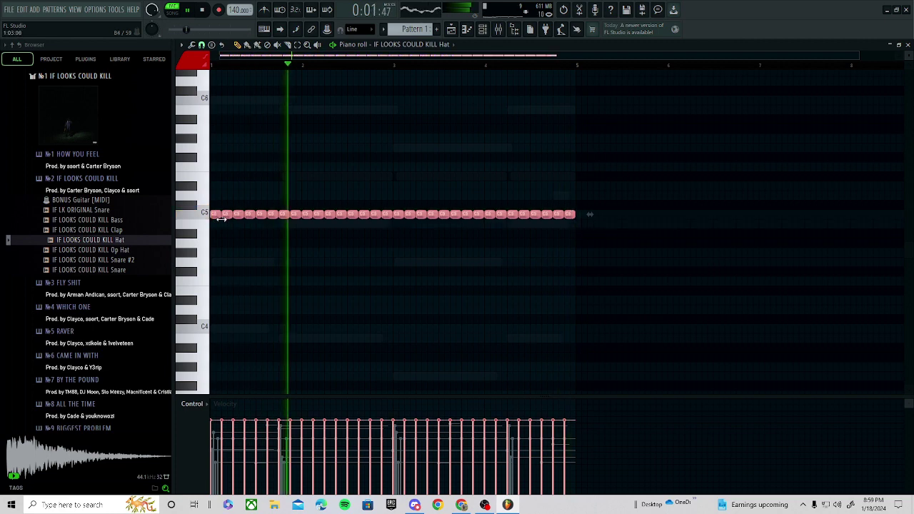
key("space")
key("space")
scroll(196, 234, "up", 3)
key("space")
left_click(278, 243)
right_click(278, 242)
key("space")
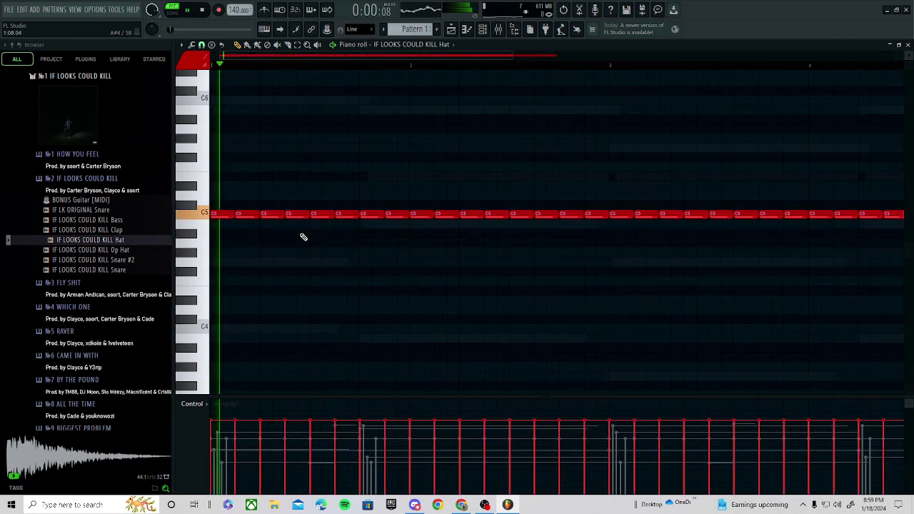
- Chop the long hat note at the end of bar 1 into a roll of eight equal notes with a higher chopper time multiplier
key("space")
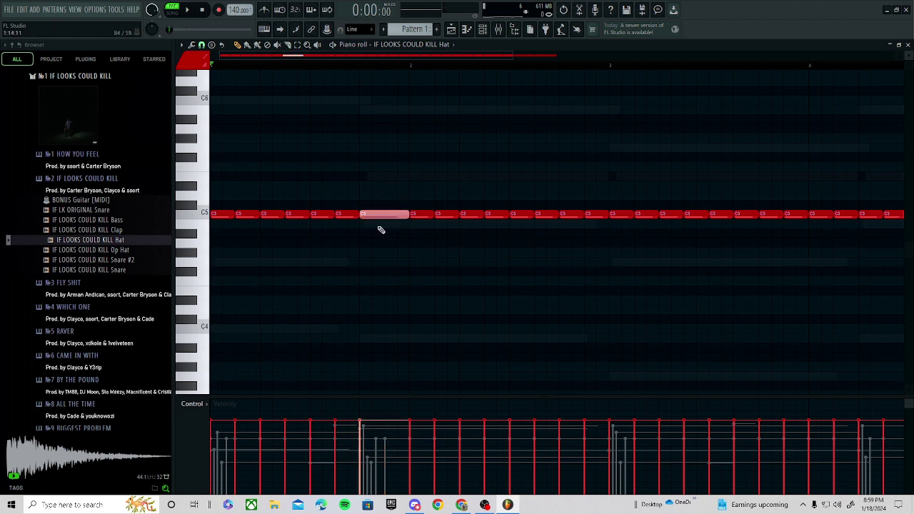
key("alt+s")
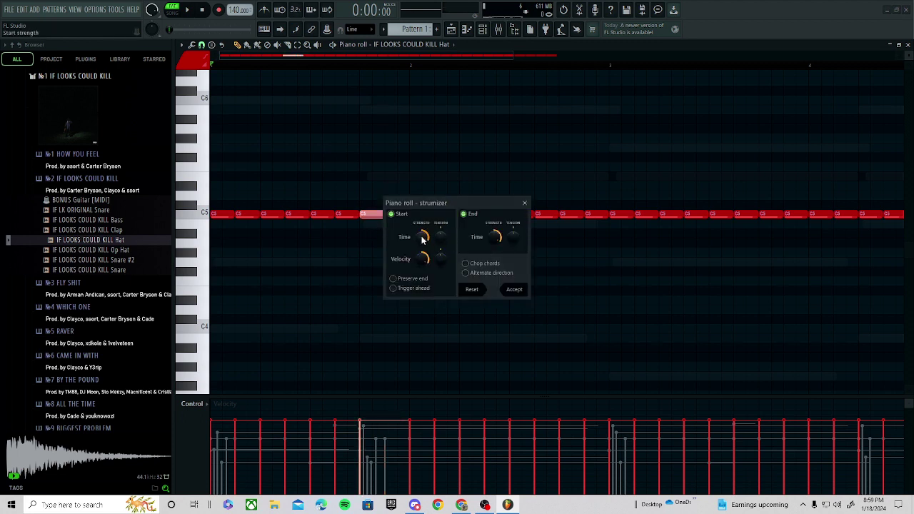
left_click(525, 204)
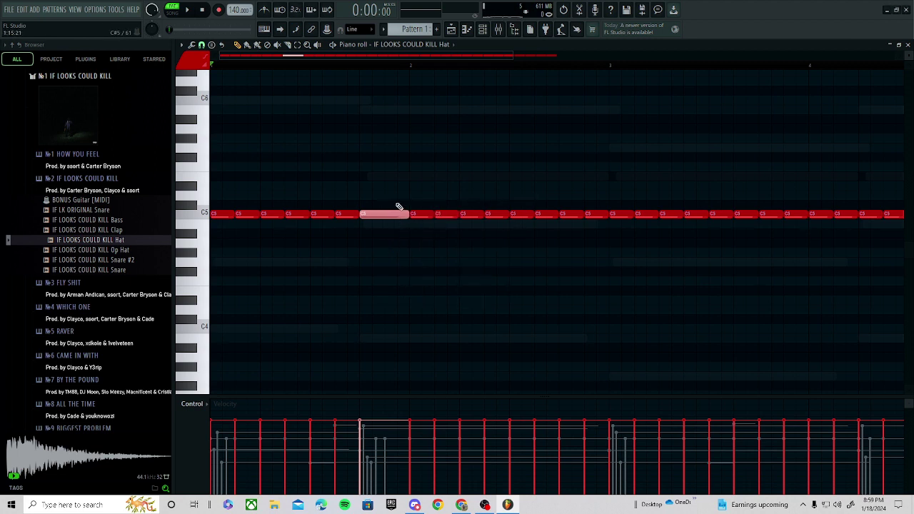
key("alt+u")
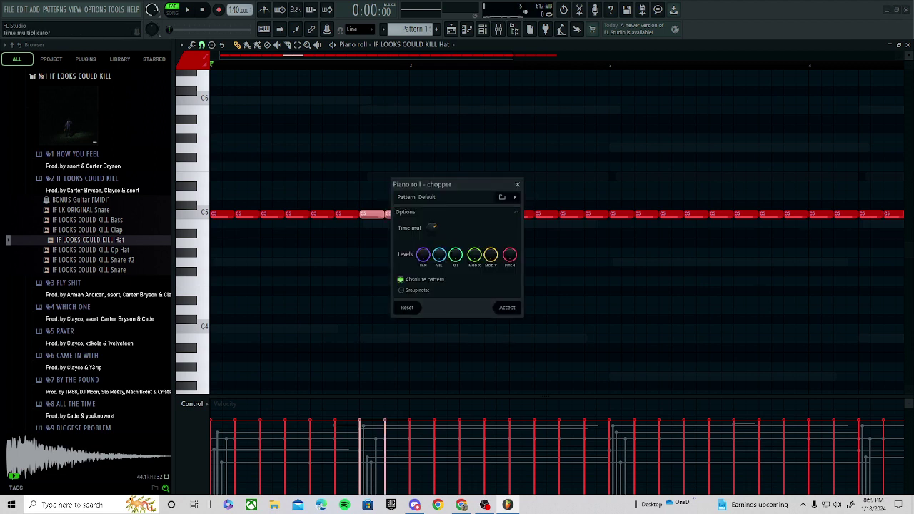
key("space")
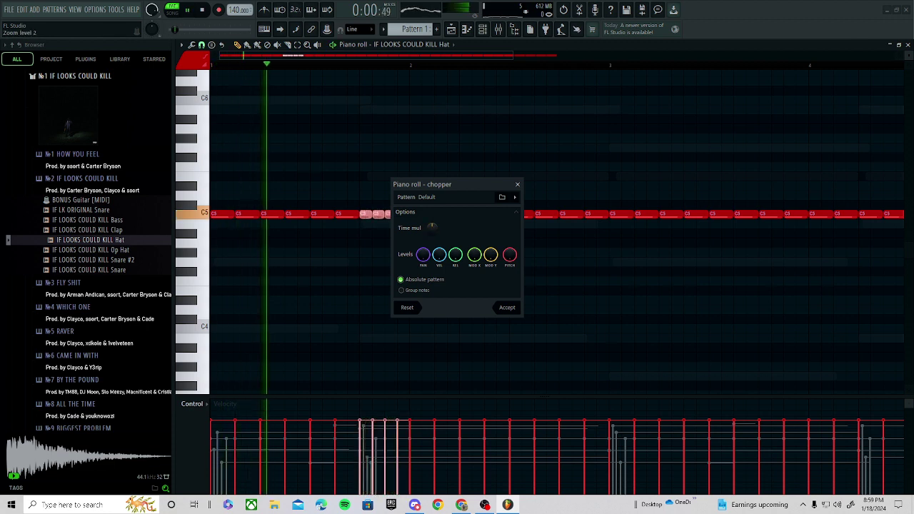
key("space")
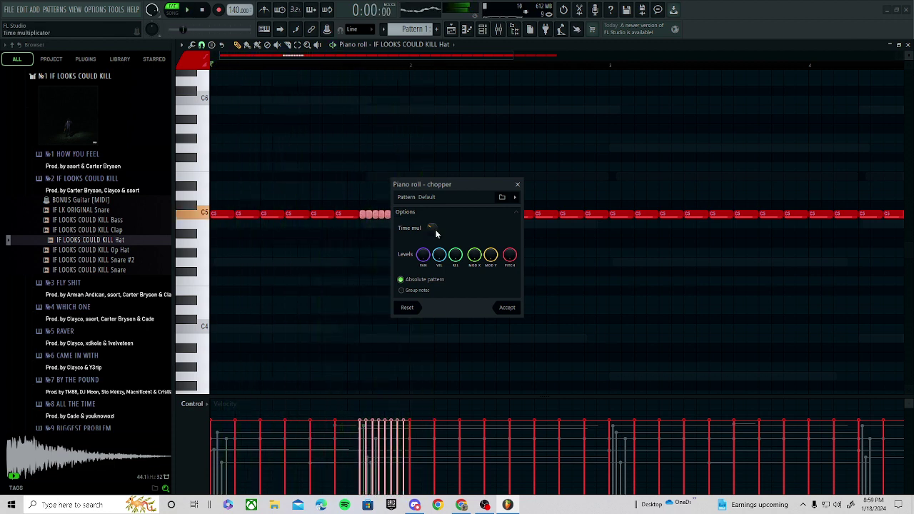
left_click(507, 307)
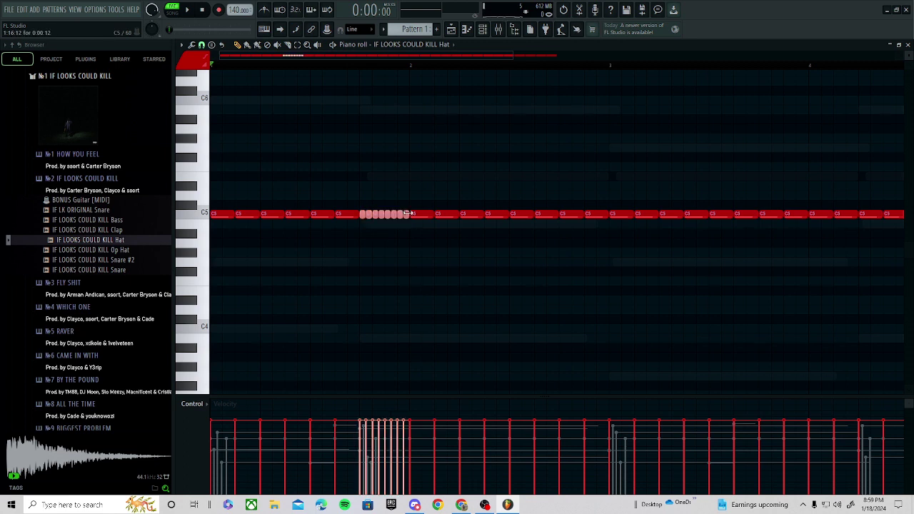
- Lower the hat roll's pitch to F4, comparing several lower pitches during playback
left_click_drag(408, 214, 423, 252)
key("space")
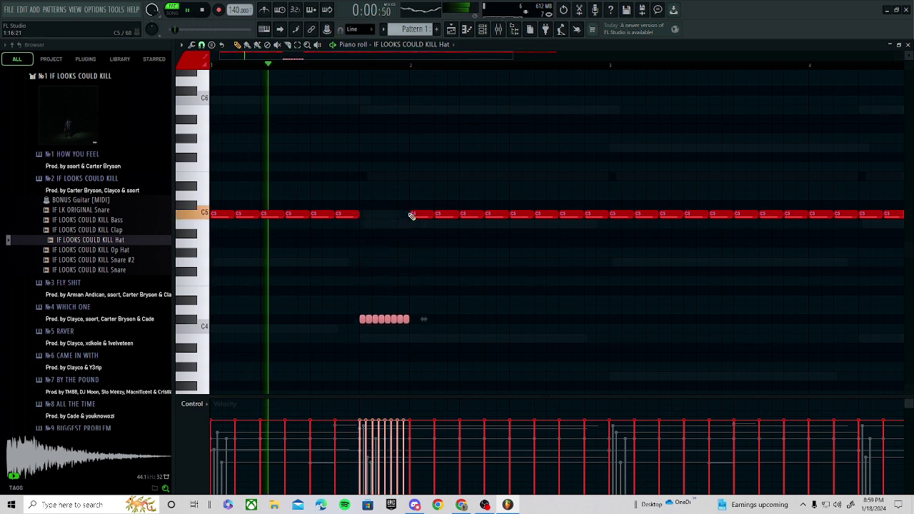
key("space")
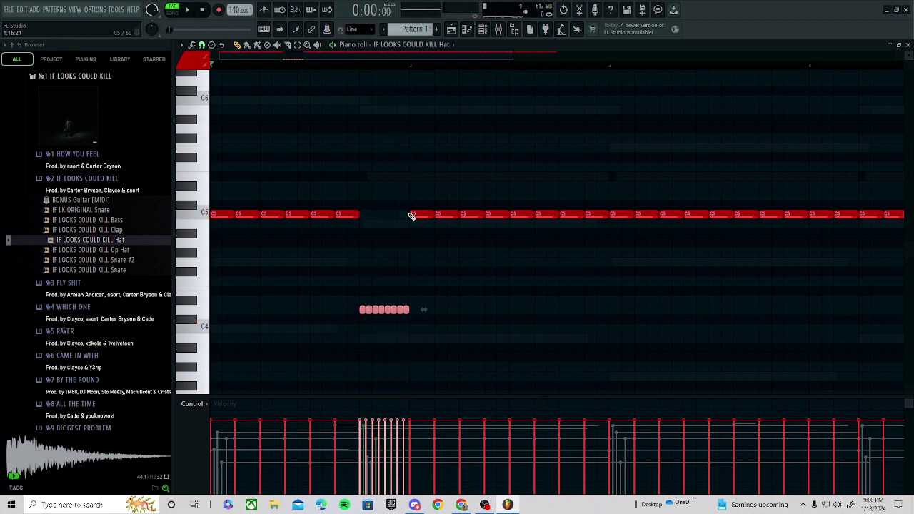
key("space")
key("space")
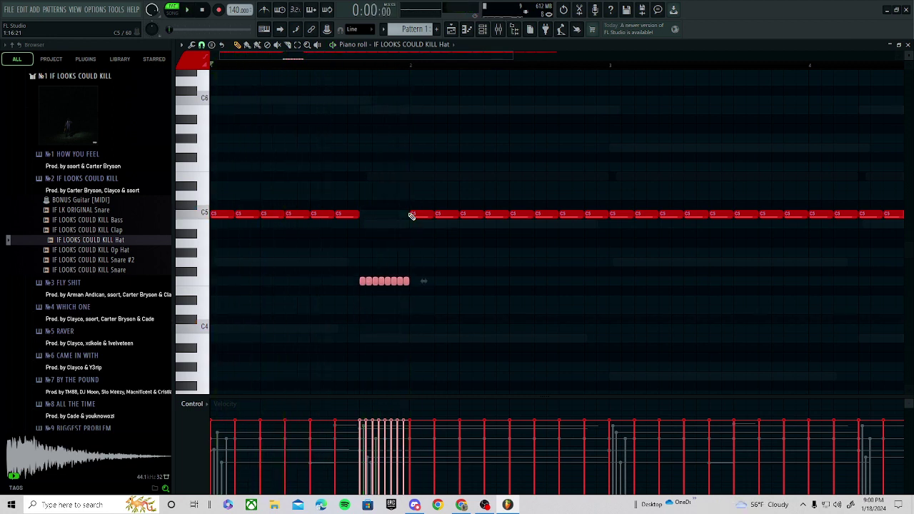
key("space")
key("space")
- Add extra low hat notes beneath the C5 row in bar 1, trying different pitches and placing the first at E3 on step 5
left_click(258, 293)
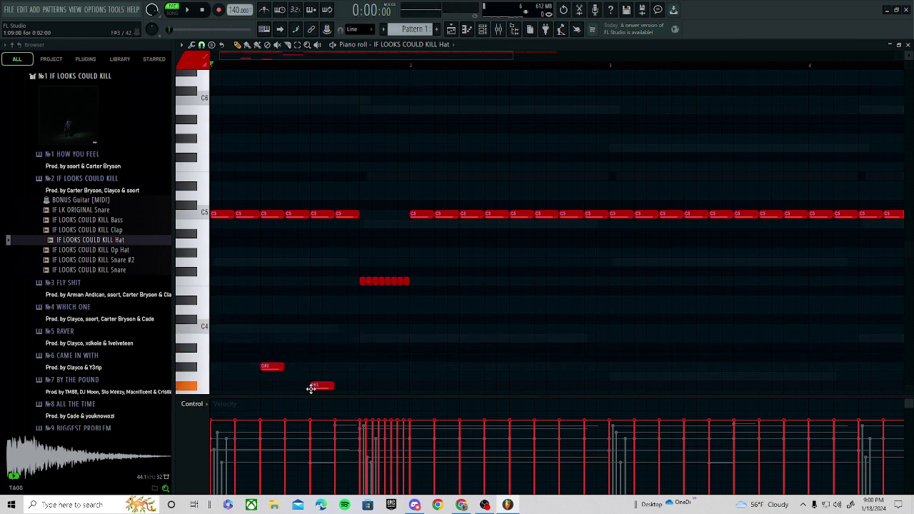
key("space")
key("space")
scroll(333, 351, "down", 1)
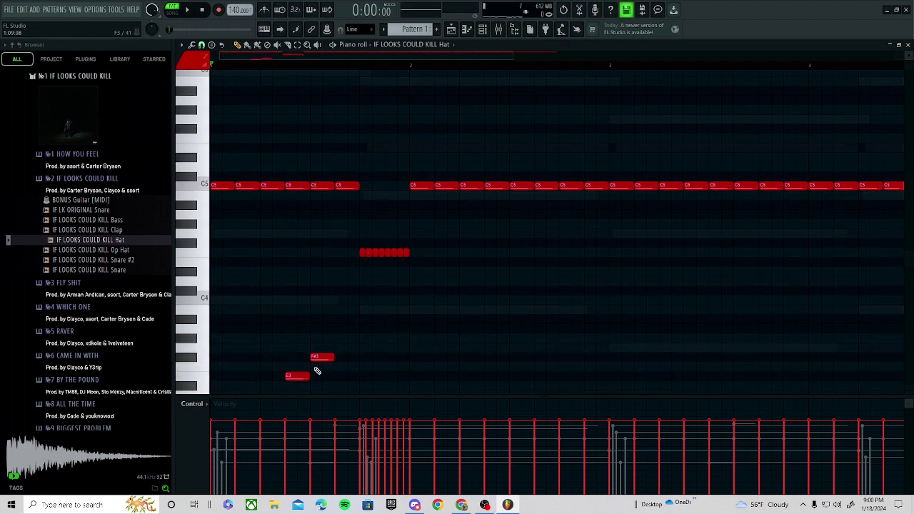
key("space")
left_click_drag(317, 387, 265, 376)
key("space")
key("space")
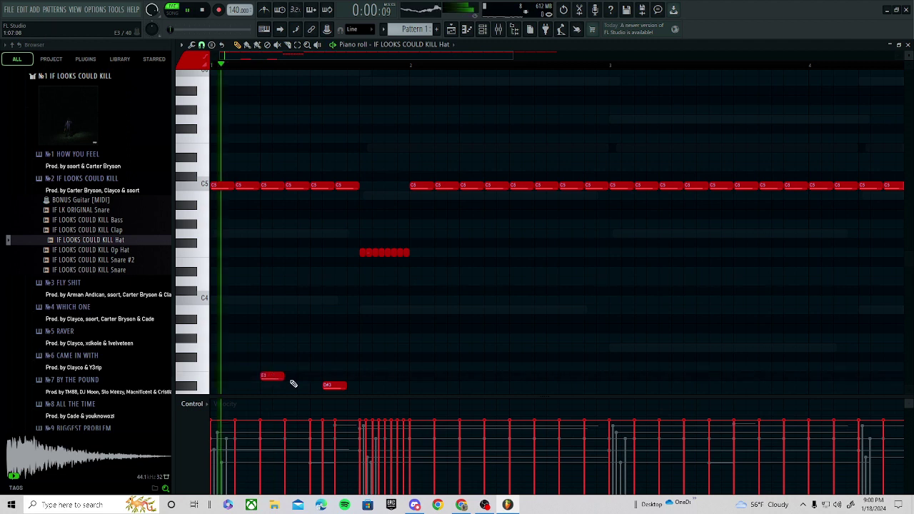
- Place the second low hat note at D3 on step 7 of bar 1 and play the pattern back
key("space")
left_click_drag(328, 386, 297, 395)
key("space")
key("space")
key("space")
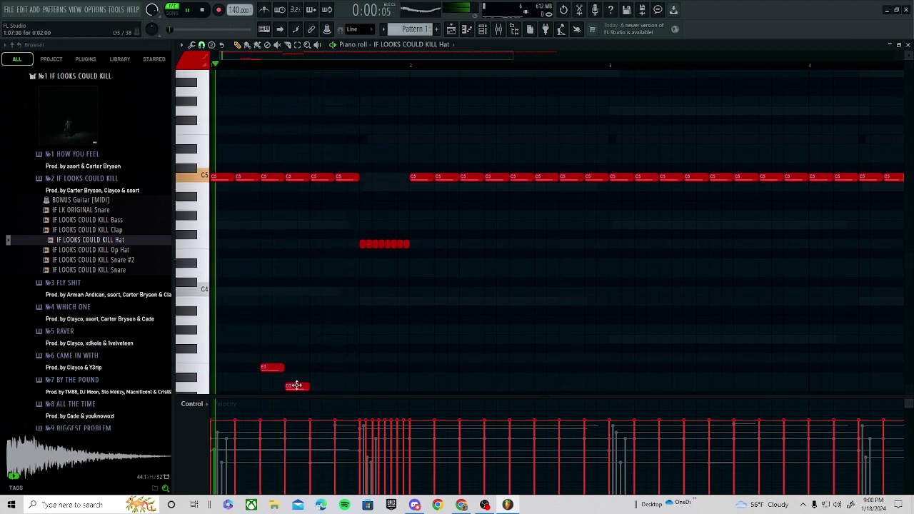
left_click_drag(312, 335, 277, 393)
key("space")
key("space")
- Try the pattern without the two C5 hats that sit above the low E3 and D3 notes
right_click(276, 176)
right_click(291, 174)
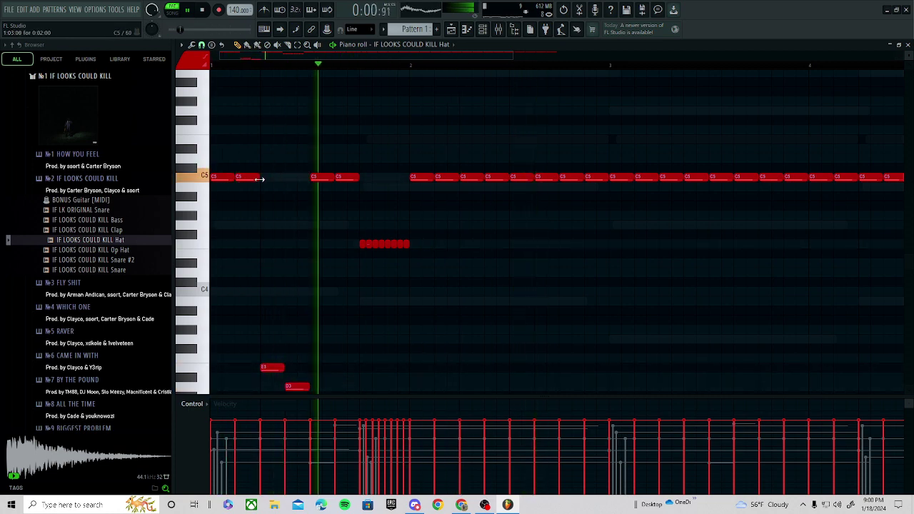
key("space")
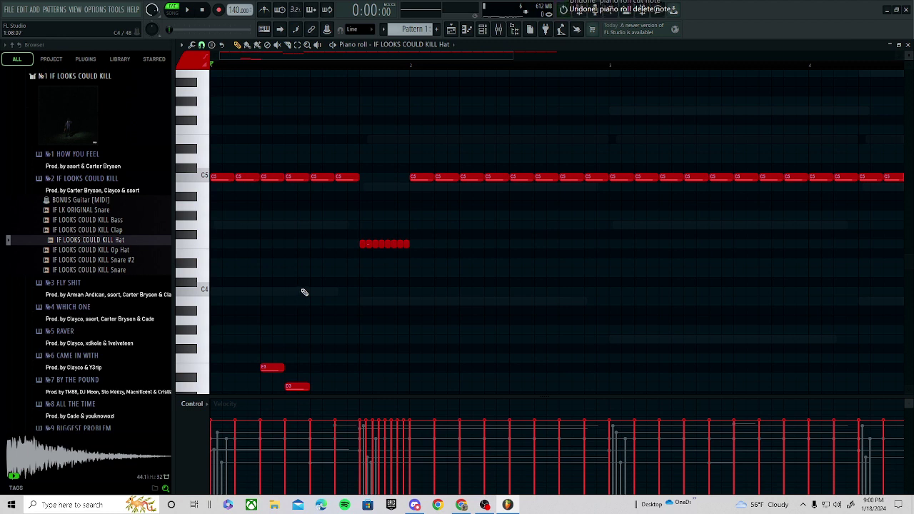
- Lower the velocity of the low E3 and D3 hat notes to about 50% and play them back
scroll(348, 261, "down", 3)
left_click_drag(291, 454, 270, 453)
key("space")
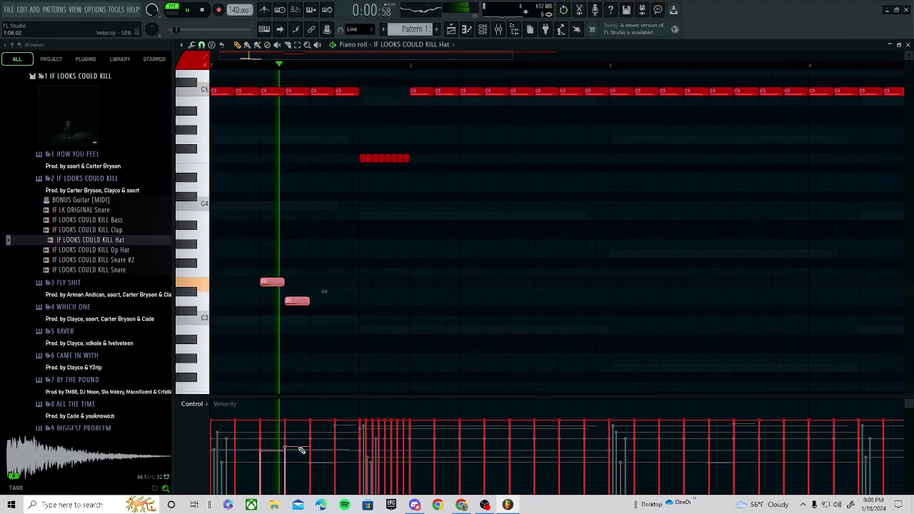
key("space")
- Select the F4 hat roll and lower its velocities to about 63% while listening
left_click_drag(429, 143, 341, 184)
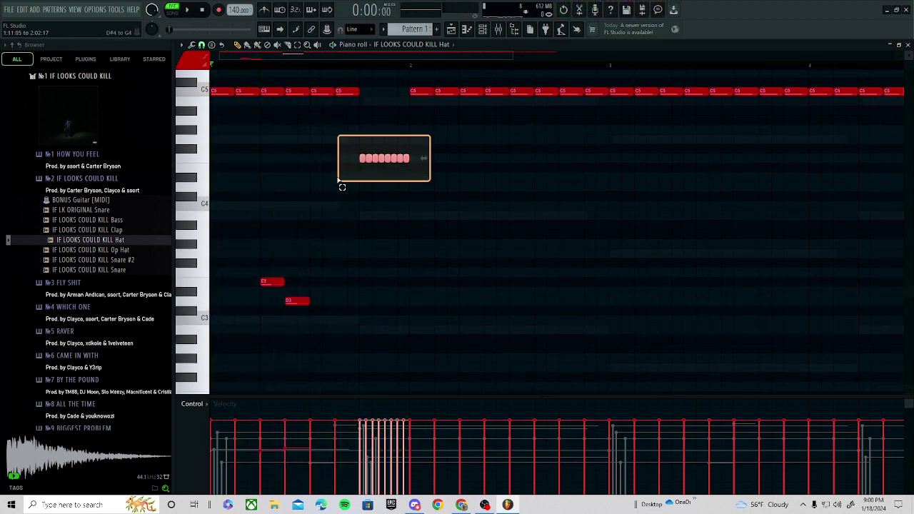
key("space")
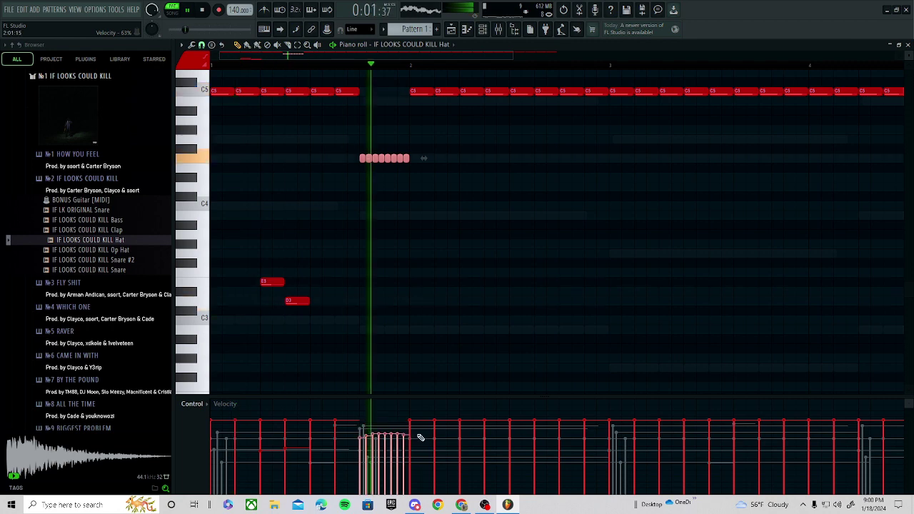
left_click(459, 339)
right_click(459, 337)
- Split the bar 2 hat on step 5 into two one-step hits and put an A4 hat on step 13
key("space")
scroll(414, 200, "down", 2)
scroll(394, 147, "up", 3)
key("space")
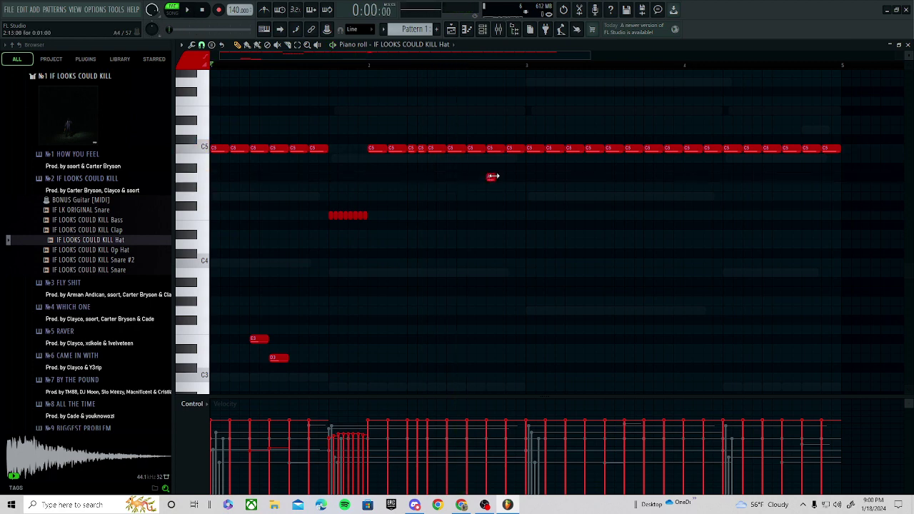
scroll(503, 153, "down", 2)
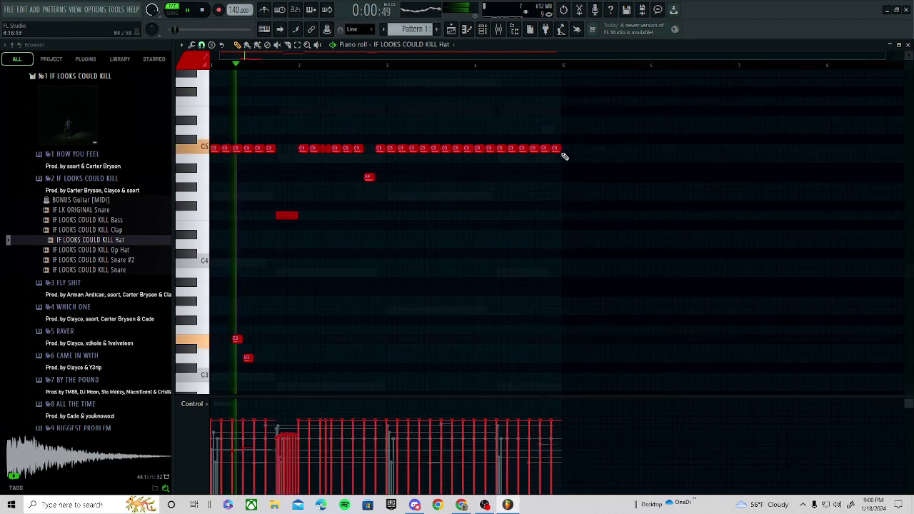
- Delete all hat notes in bars 3 and 4 and select the whole hat pattern of bars 1 and 2
left_click_drag(608, 137, 397, 160)
key("Delete")
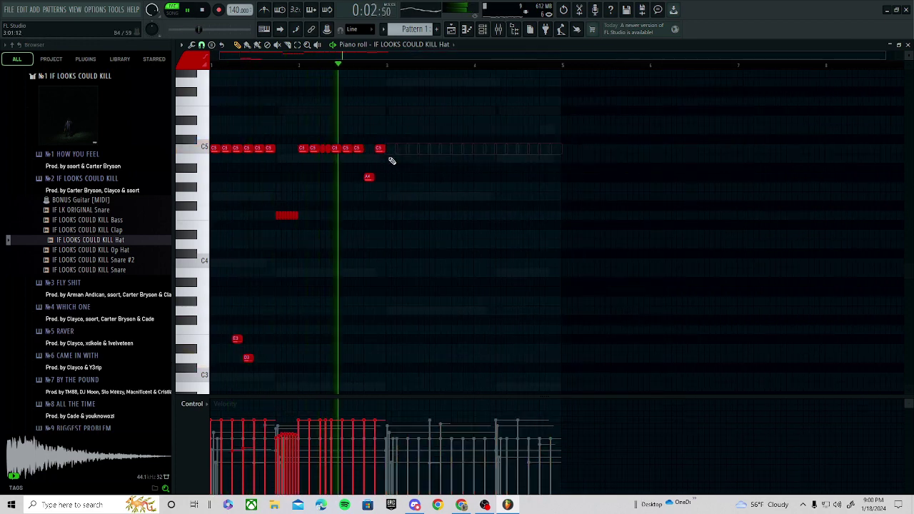
left_click_drag(424, 107, 116, 350)
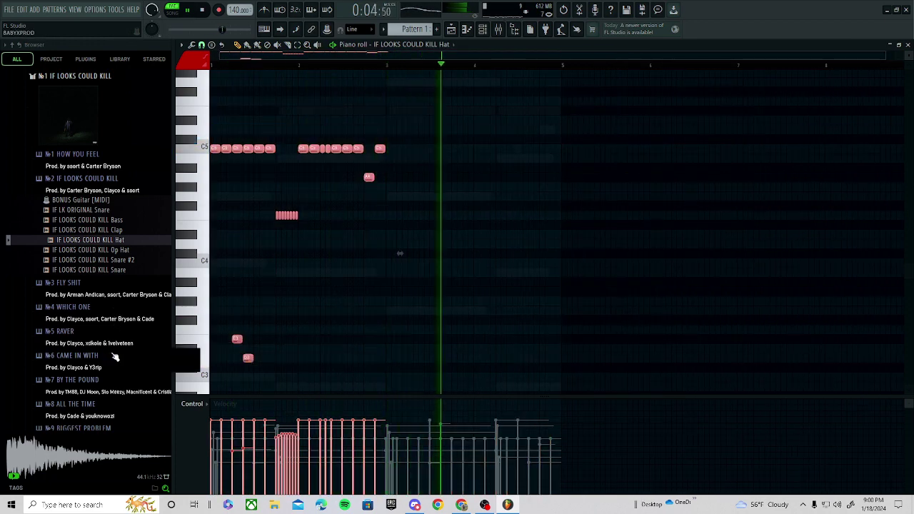
- Duplicate the hat notes of bars 1–2 into bars 3–4 of the piano roll
key("ctrl+b")
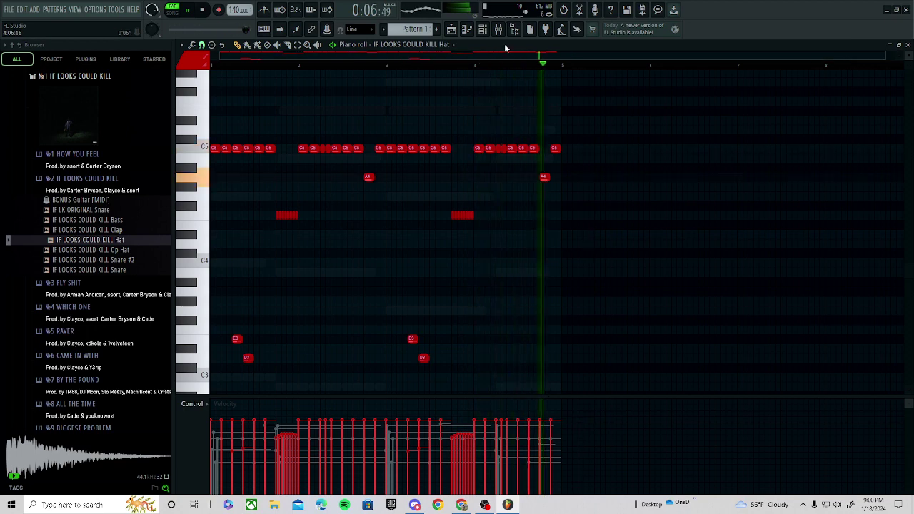
left_click(488, 30)
left_click(420, 110)
right_click(418, 110)
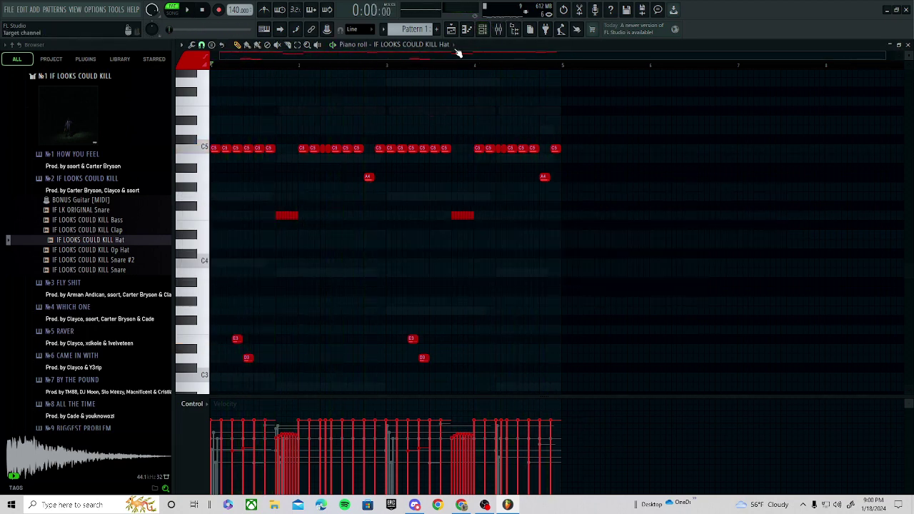
- Inspect the miscellaneous channel settings of the IF LK ORIGINAL Snare
key("F6")
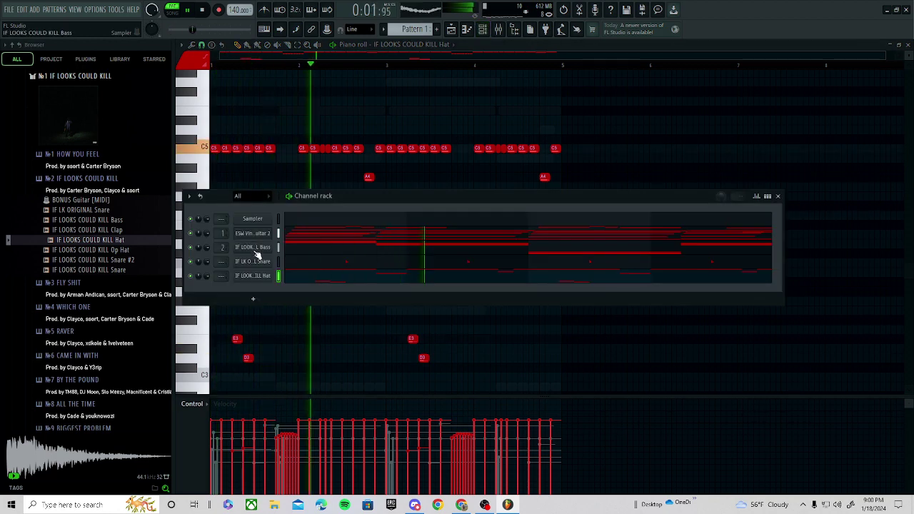
left_click(253, 262)
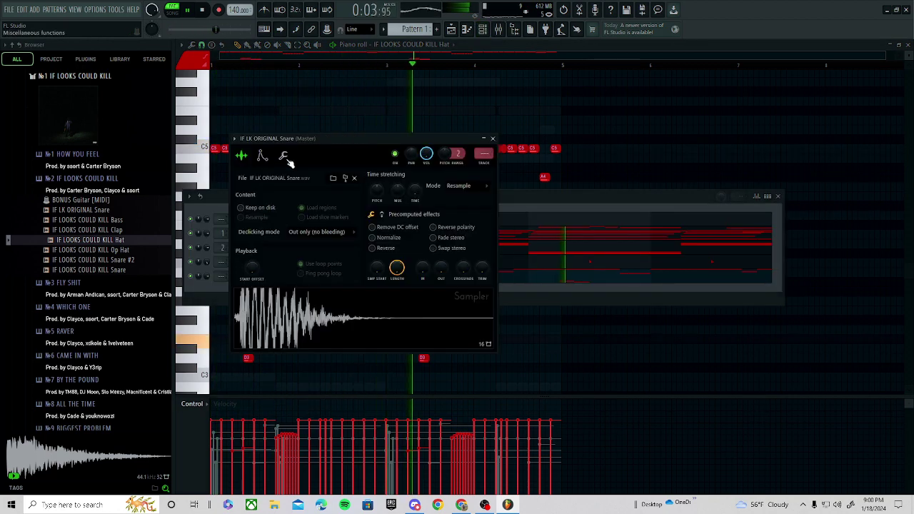
left_click(283, 156)
key("space")
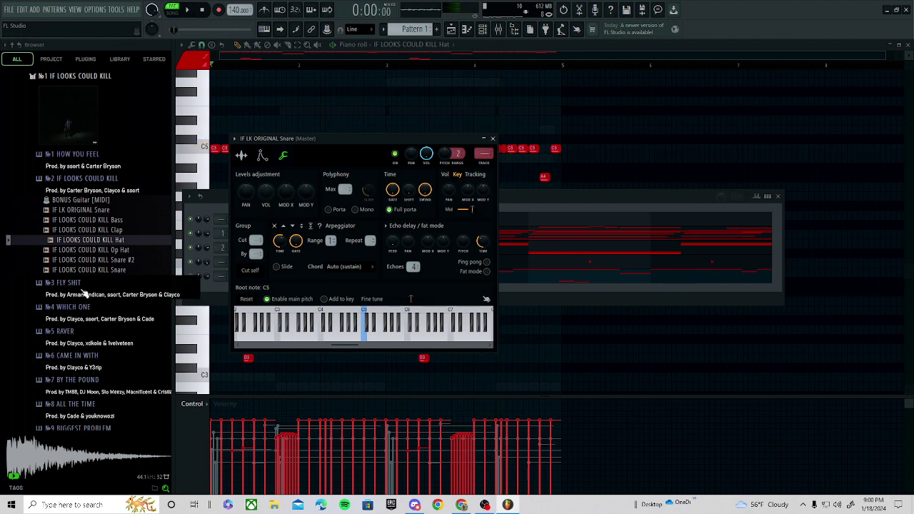
- Add the IF LOOKS COULD KILL Snare #2 sample as a new channel and place a hit on step 3
left_click(85, 270)
left_click(87, 262)
left_click(221, 277)
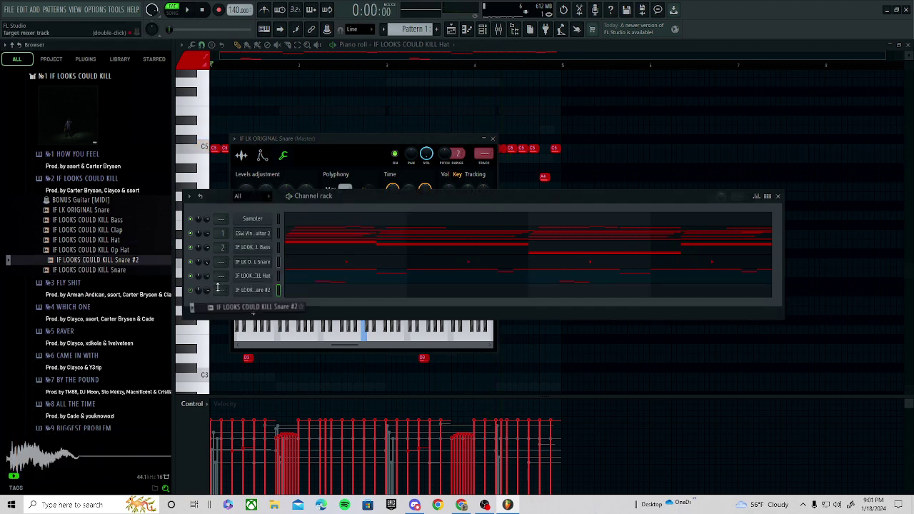
left_click(767, 196)
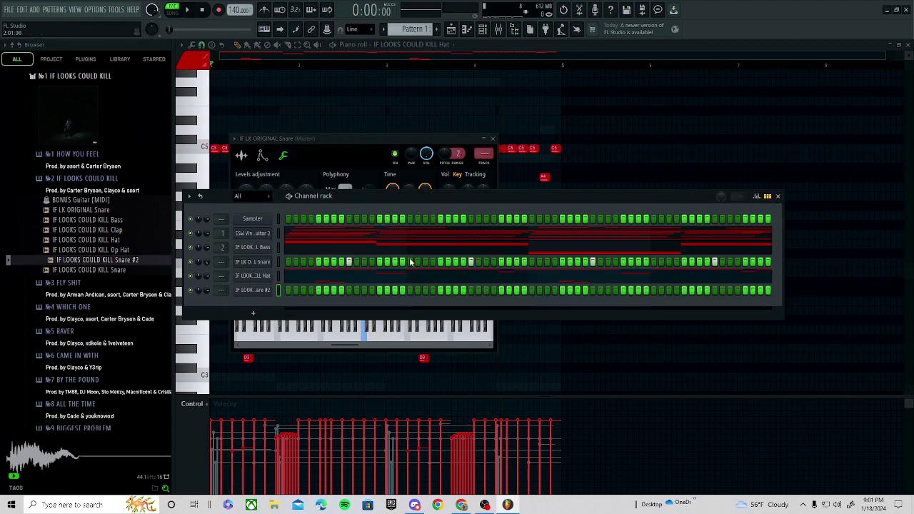
key("space")
left_click(304, 291)
key("space")
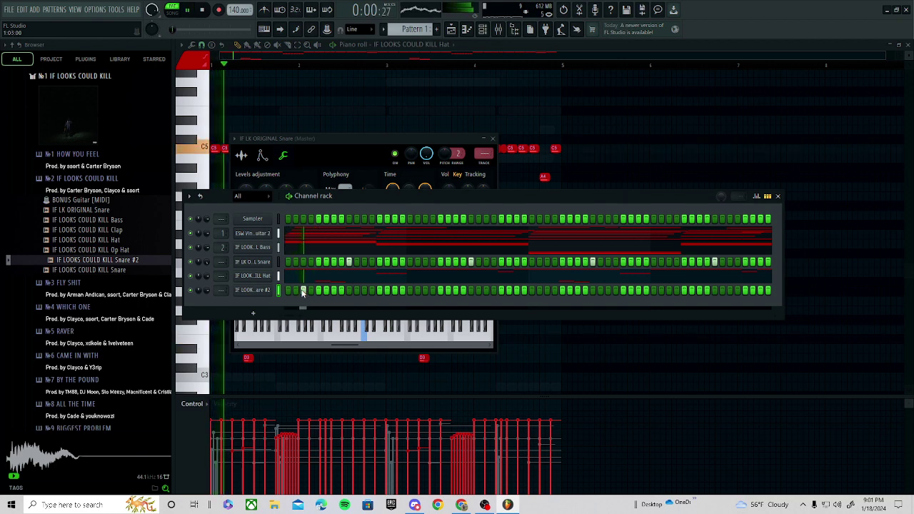
- Add the IF LOOKS COULD KILL Snare sample as another channel and place a hit on step 7
key("space")
left_click(107, 283)
left_click(113, 272)
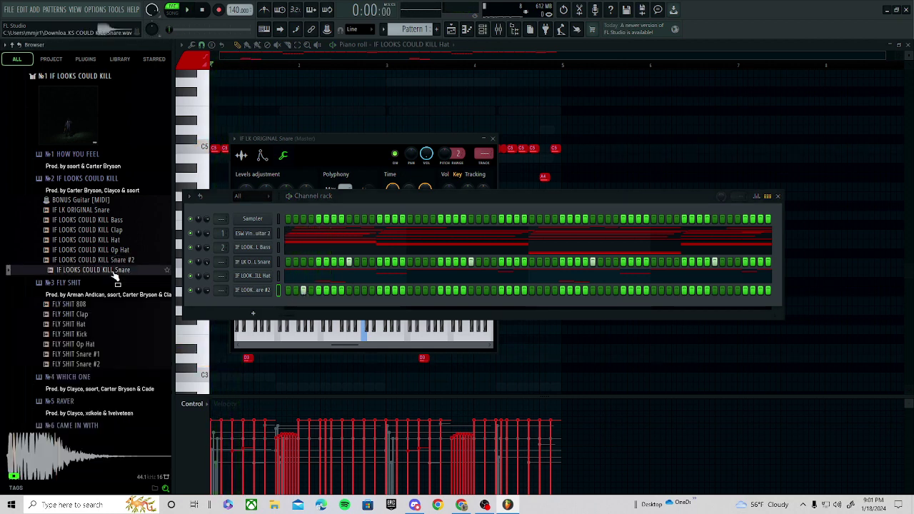
left_click_drag(331, 307, 334, 305)
key("space")
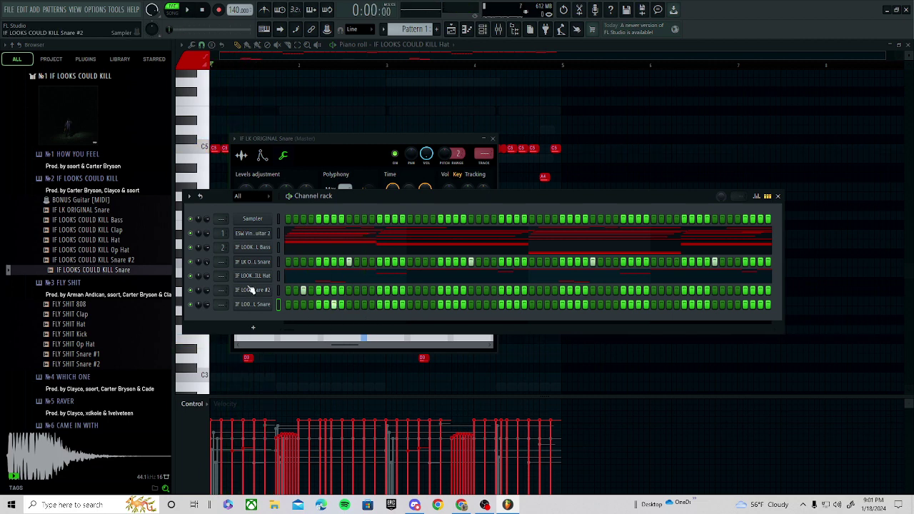
- Open the sampler settings of the IF LOOKS COULD KILL Snare #2 and Snare channels
left_click(251, 289)
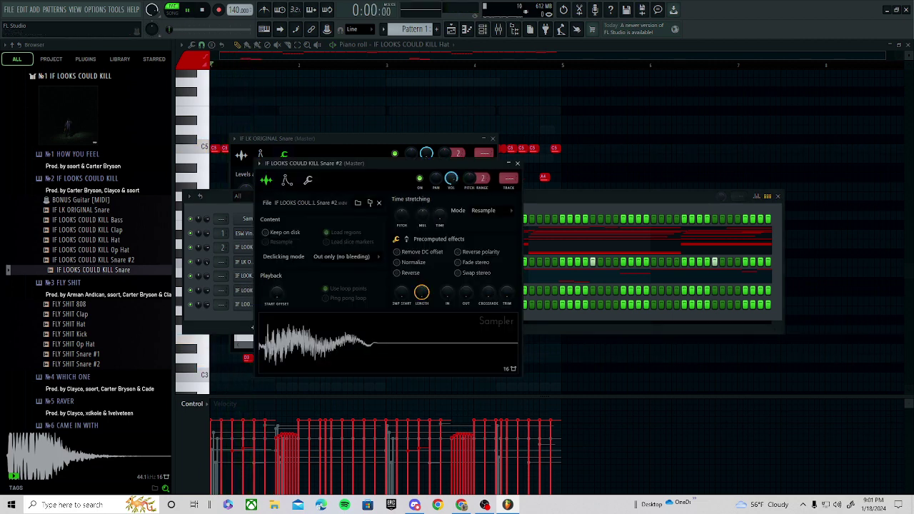
left_click(555, 200)
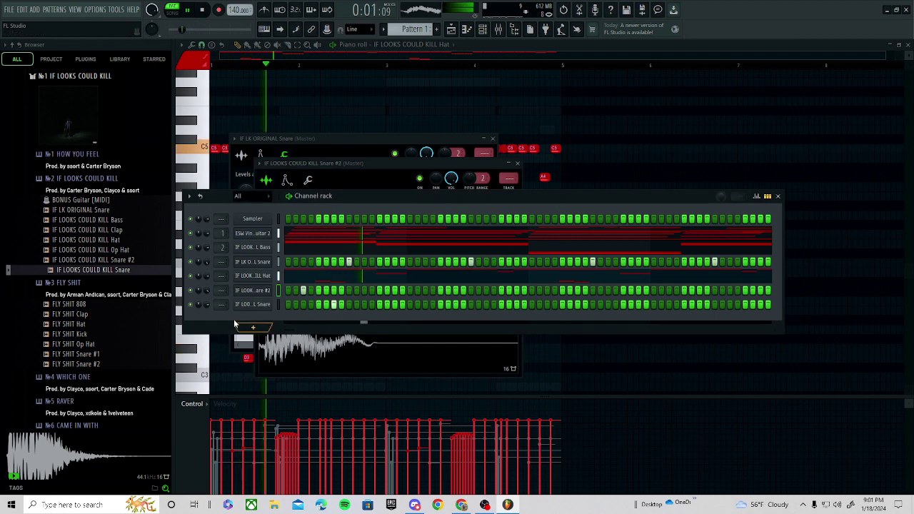
left_click(250, 307)
key("space")
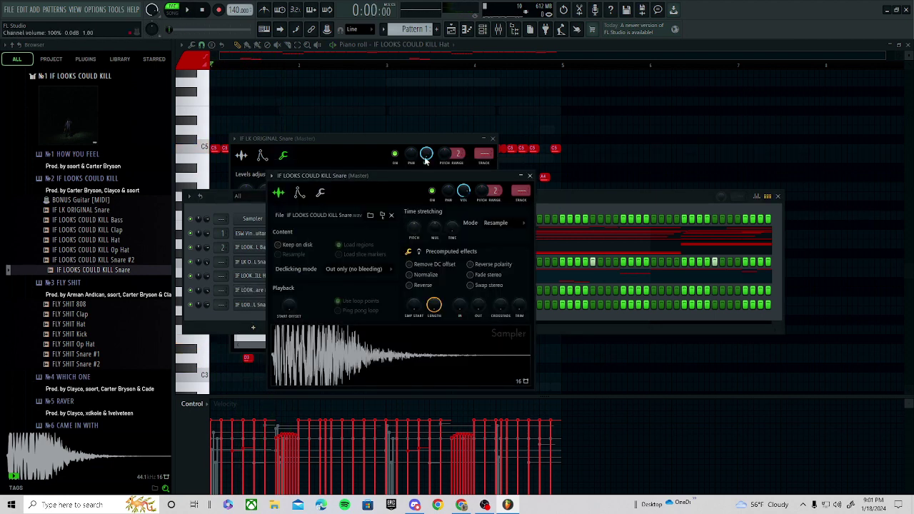
- Add Snare hits on steps 19 and 31 and Snare #2 hits on steps 23 and 29 during playback
key("space")
left_click(580, 205)
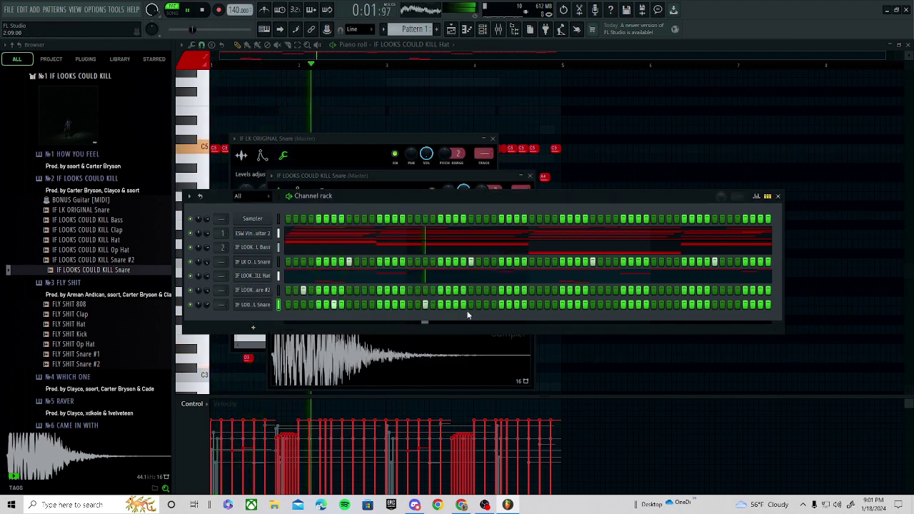
key("space")
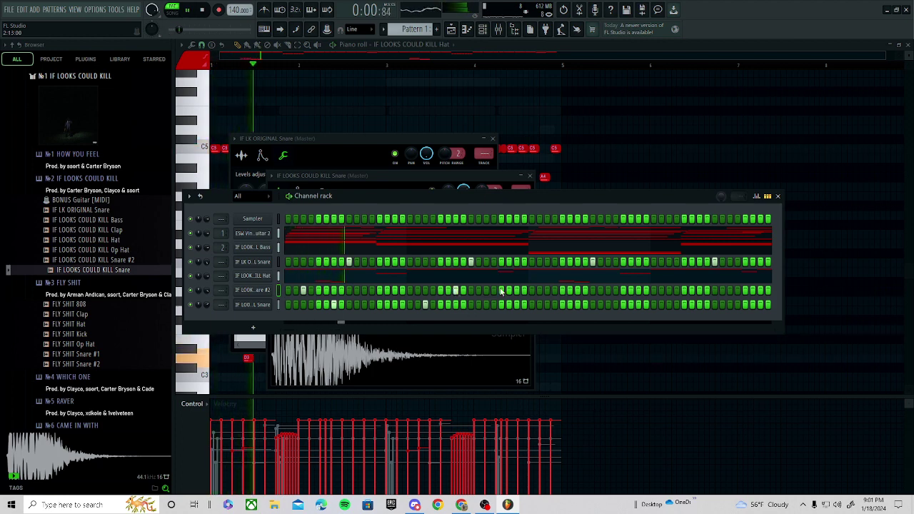
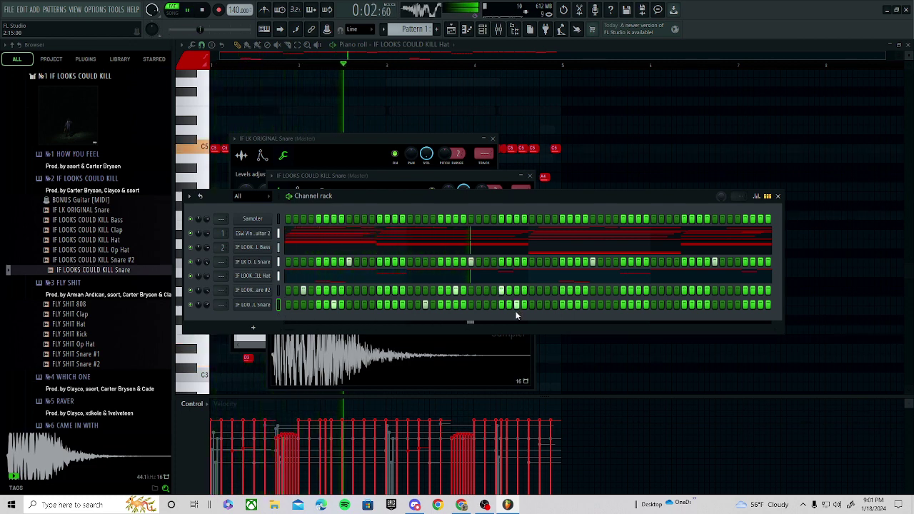
- Duplicate the IF LOOKS COULD KILL Snare notes of bars 1–2 into bars 3–4 in its piano roll
left_click(772, 197)
left_click(392, 305)
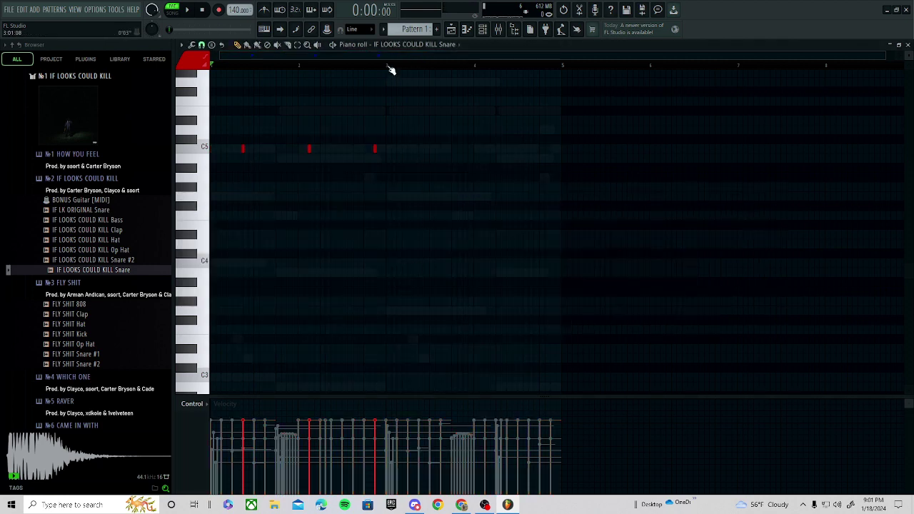
left_click_drag(428, 168, 213, 217)
left_click_drag(429, 109, 240, 162)
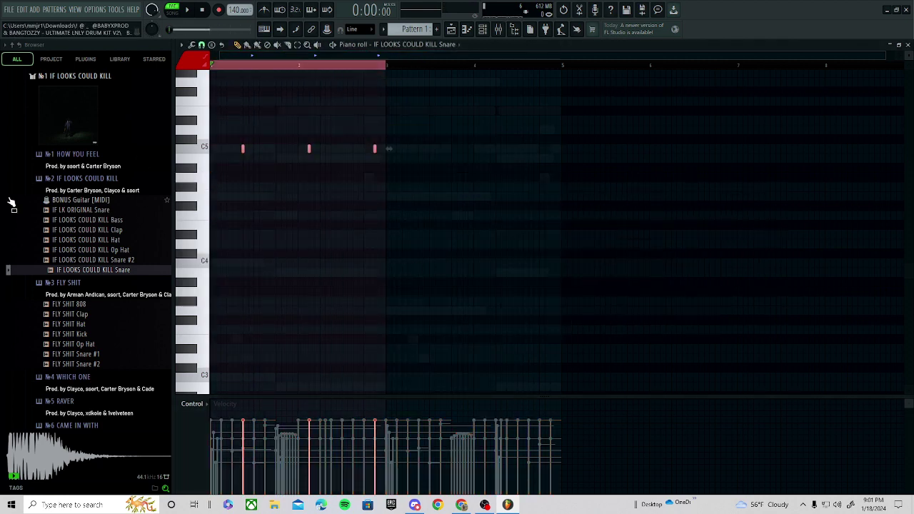
key("ctrl+b")
key("space")
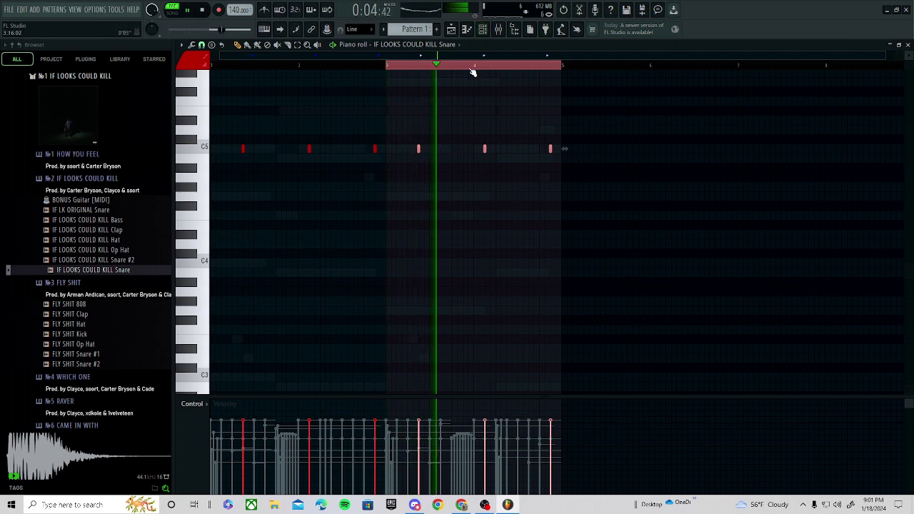
- Duplicate the IF LOOKS COULD KILL Snare #2 notes of bars 1–2 into bars 3–4 and clear the selection
left_click(486, 33)
left_click(361, 290)
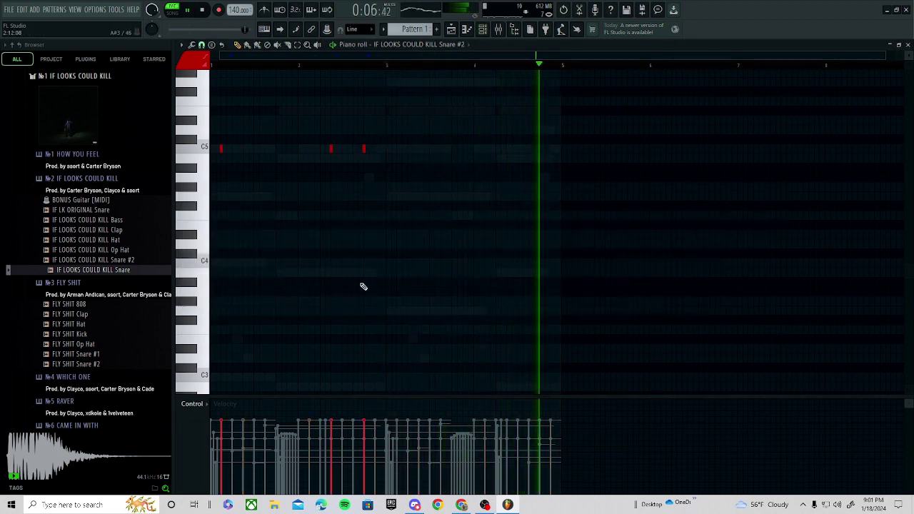
left_click_drag(388, 107, 215, 174)
left_click_drag(388, 65, 213, 66)
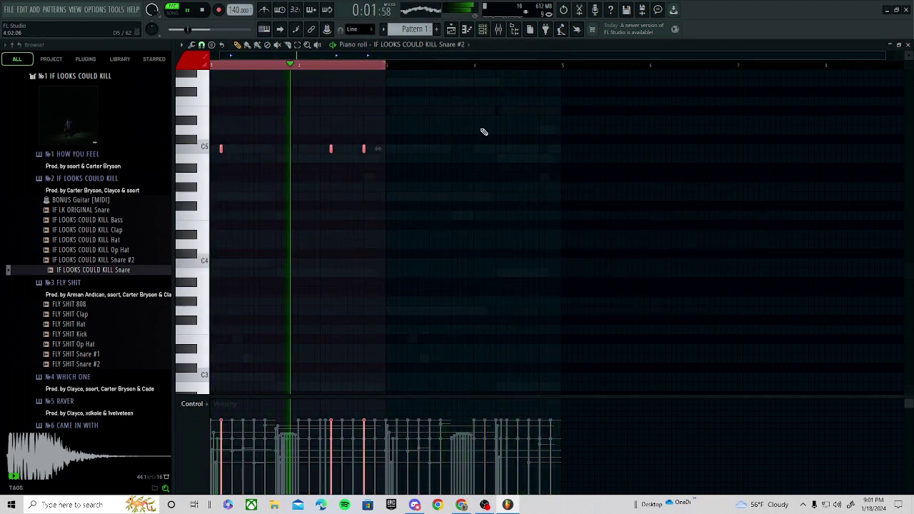
left_click_drag(466, 116, 213, 179)
key("ctrl+b")
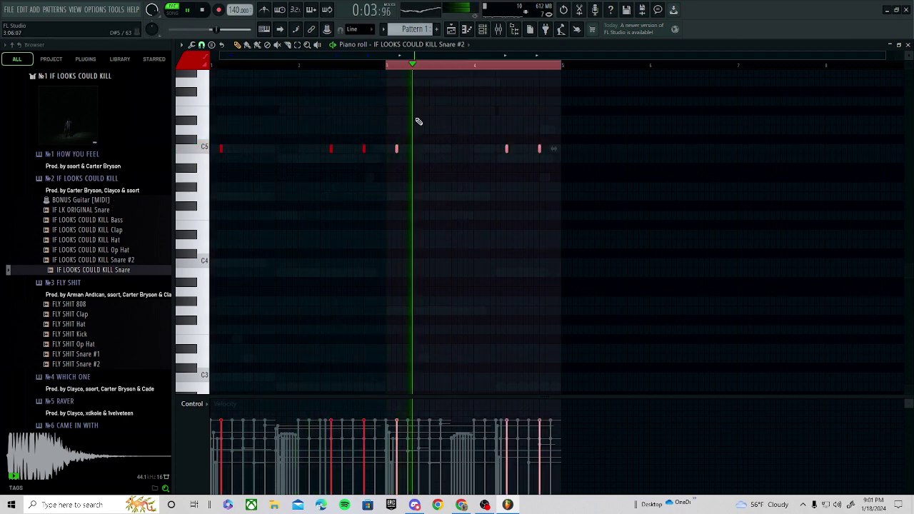
key("ctrl+d")
- Bring back the channel rack and show its drum patterns as a step grid
left_click(484, 31)
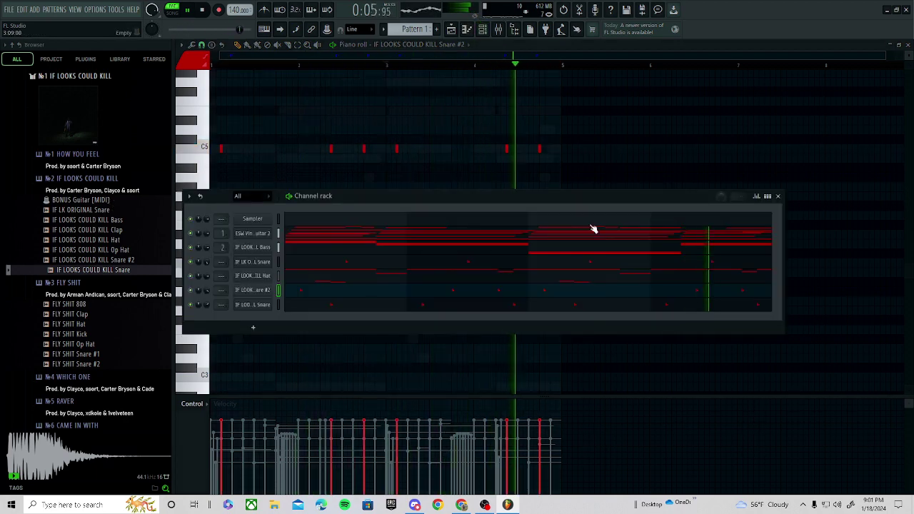
left_click(778, 196)
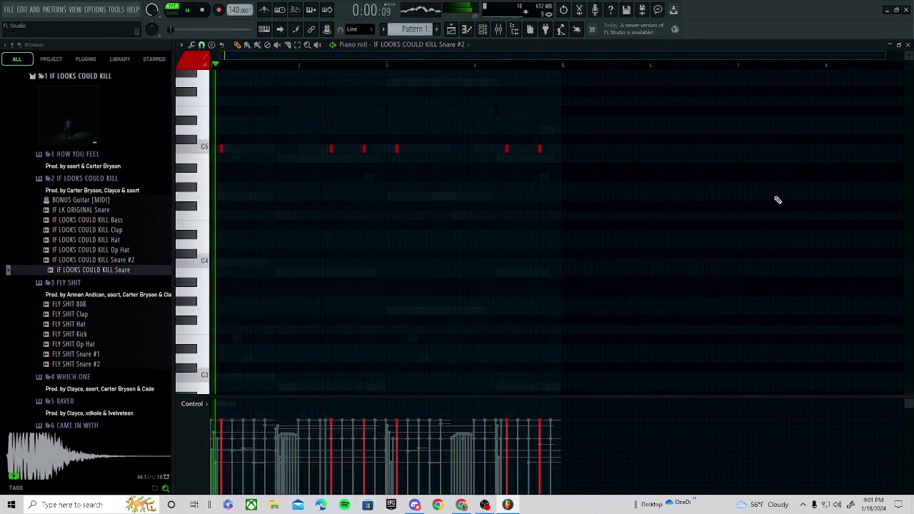
left_click(485, 30)
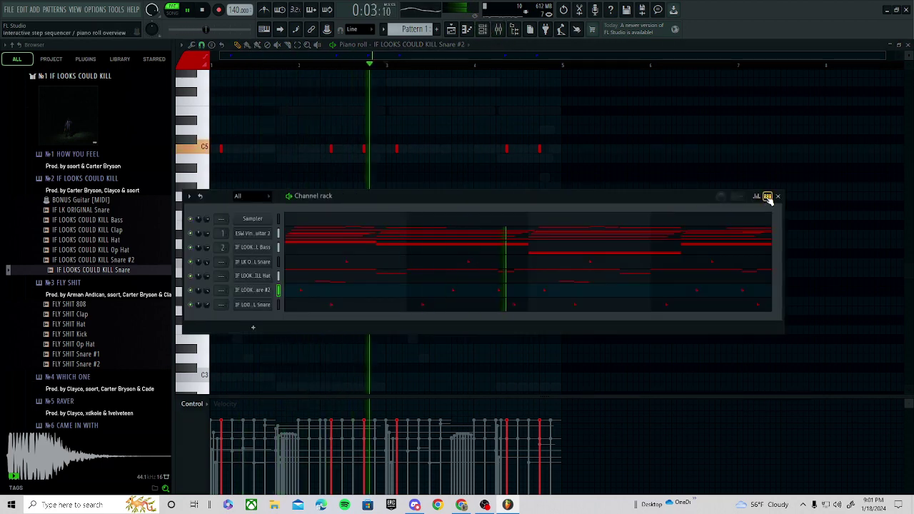
left_click(767, 197)
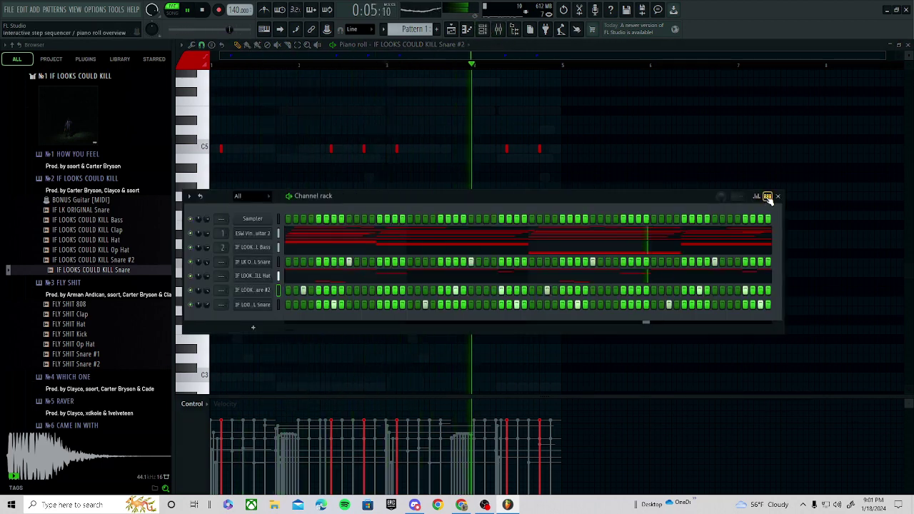
- Add the FLY SHIT Op Hat sample as a channel and place hits on steps 5, 21, 37 and 53
left_click(82, 179)
key("space")
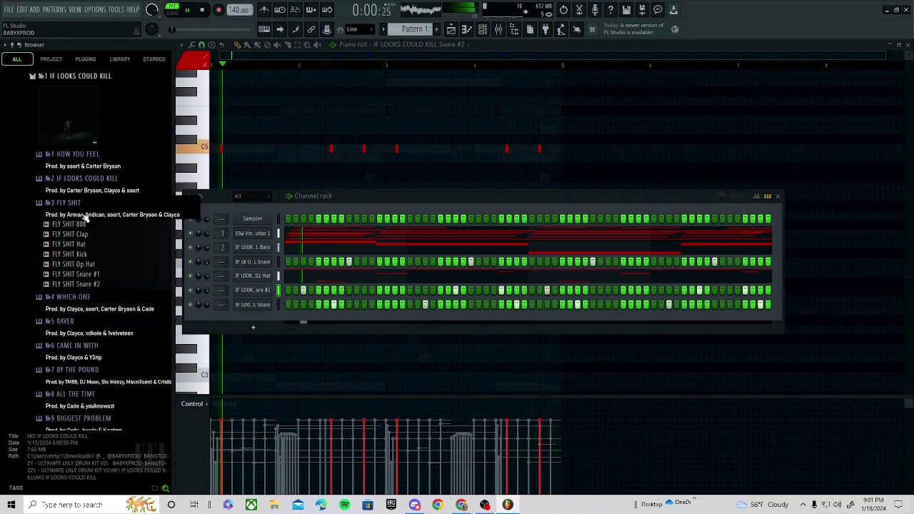
left_click(91, 266)
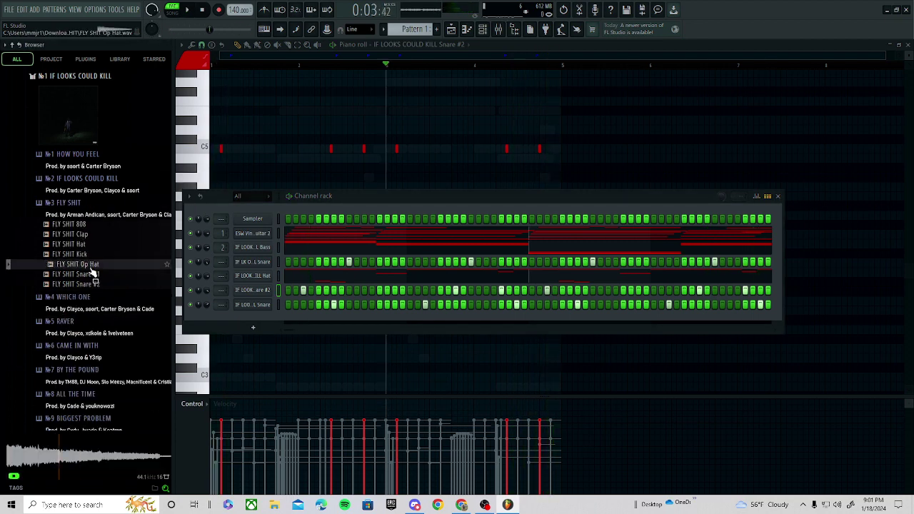
left_click_drag(261, 315, 262, 316)
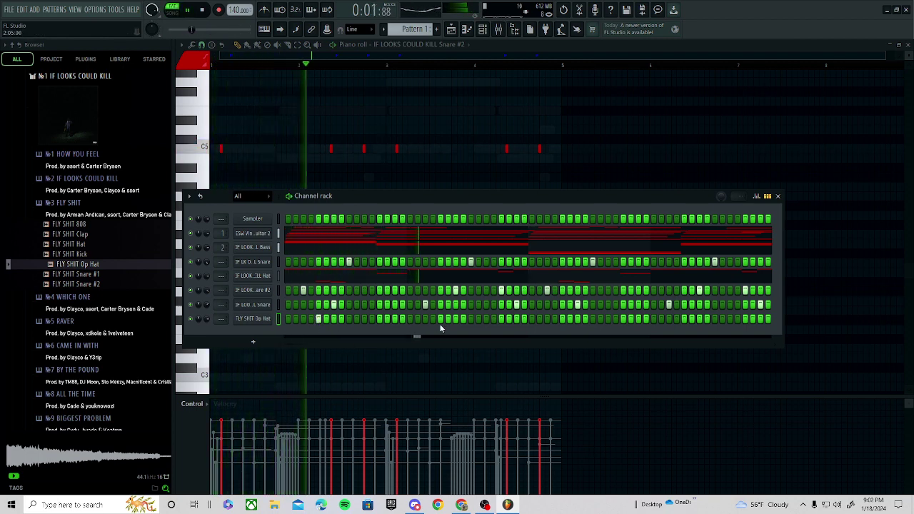
left_click(563, 318)
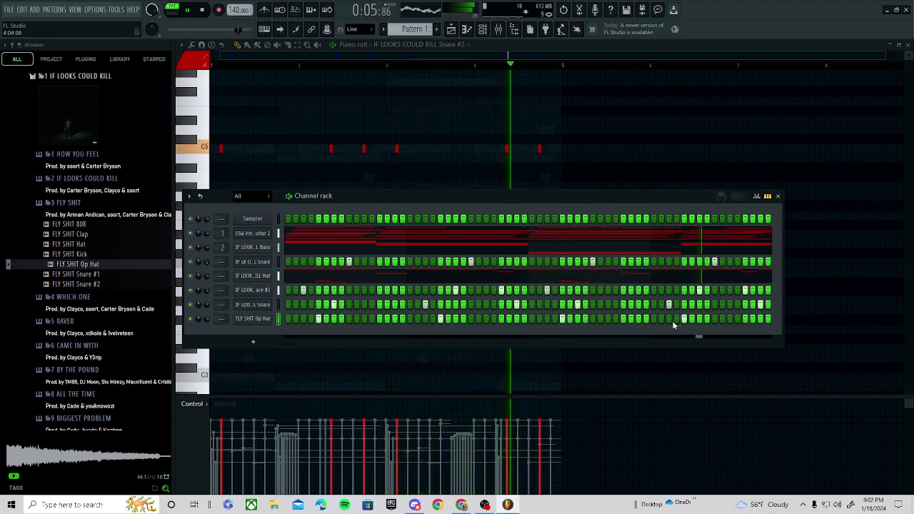
- Add the FLY SHIT Snare #1 sample as a channel and place hits on steps 11, 13 and 15
left_click(82, 274)
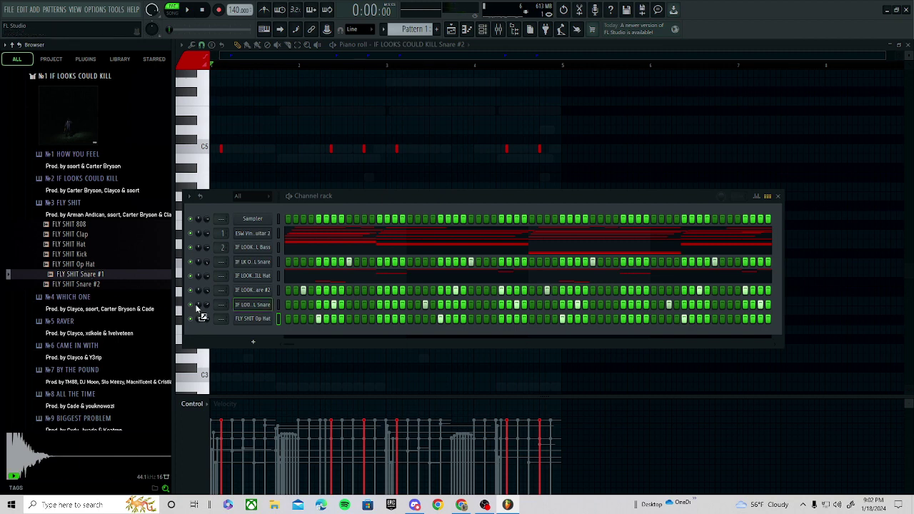
left_click_drag(199, 307, 266, 333)
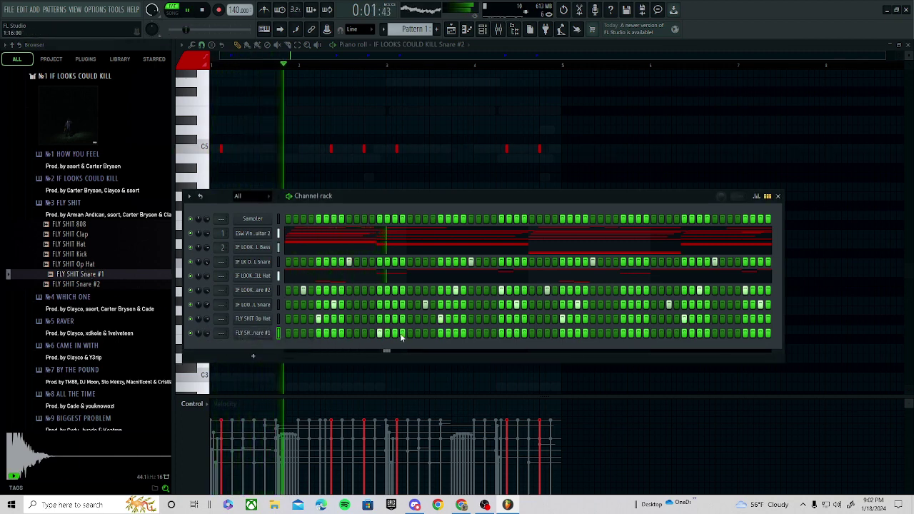
left_click(364, 335)
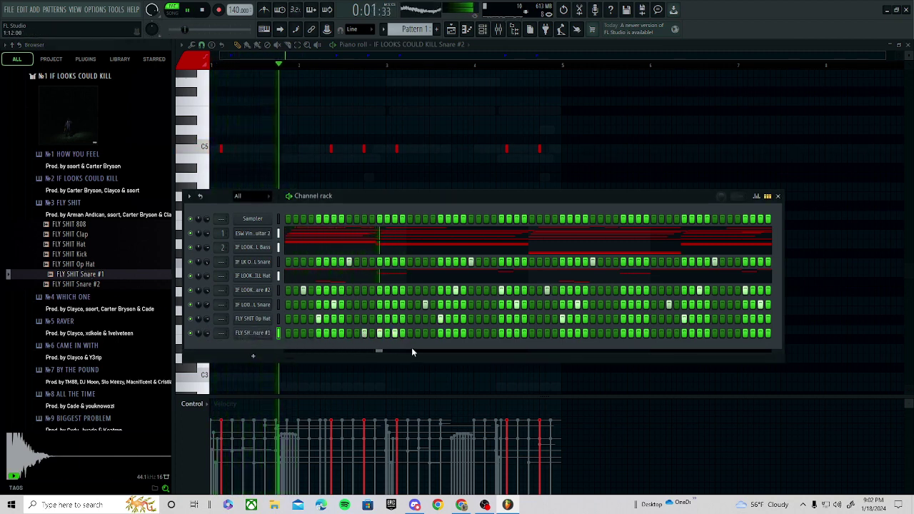
key("space")
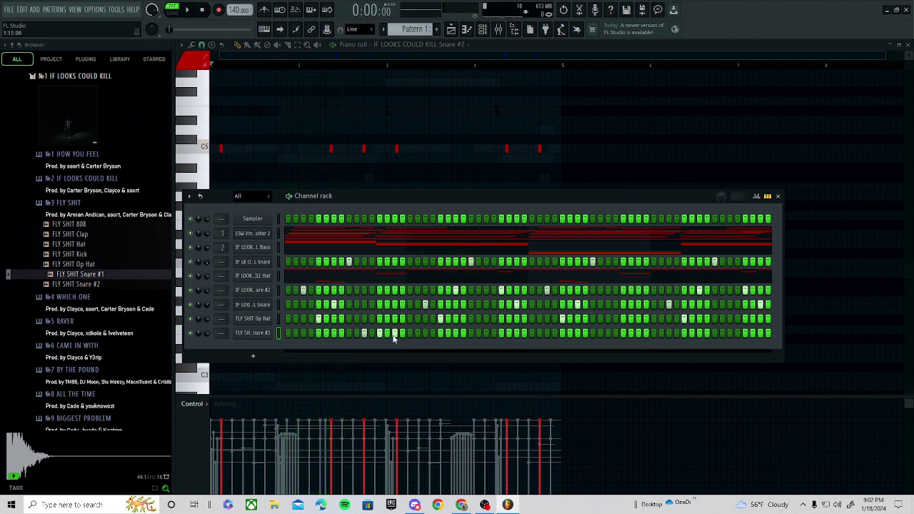
left_click(387, 334)
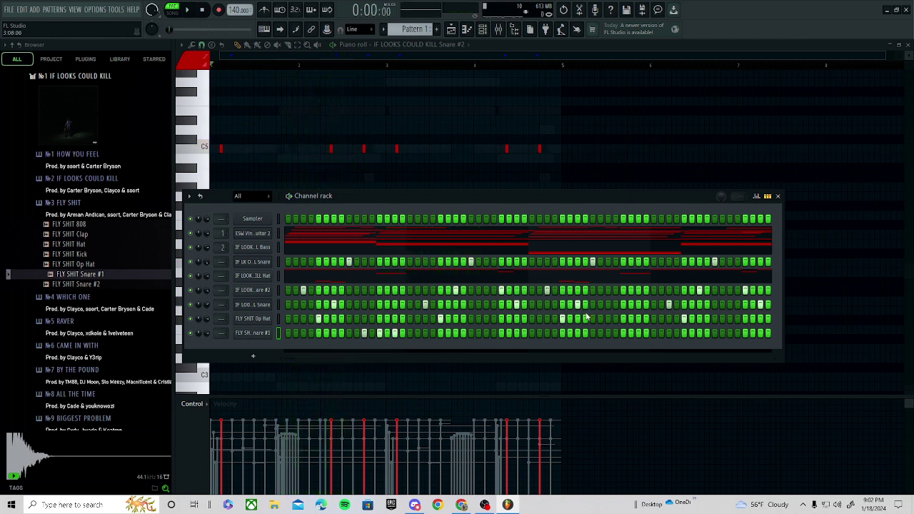
- Add FLY SHIT Snare #1 hits on steps 27 and 29 and open the channel's notes in the piano roll
left_click(486, 333)
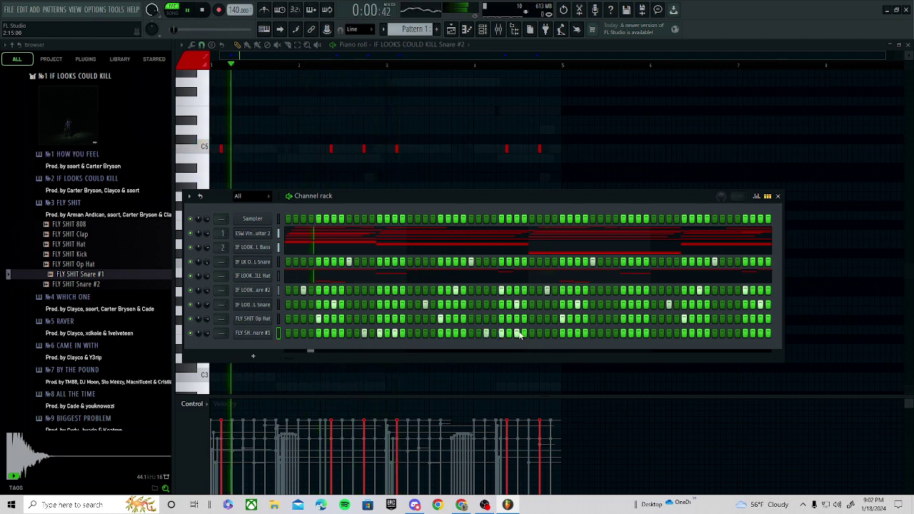
left_click(768, 197)
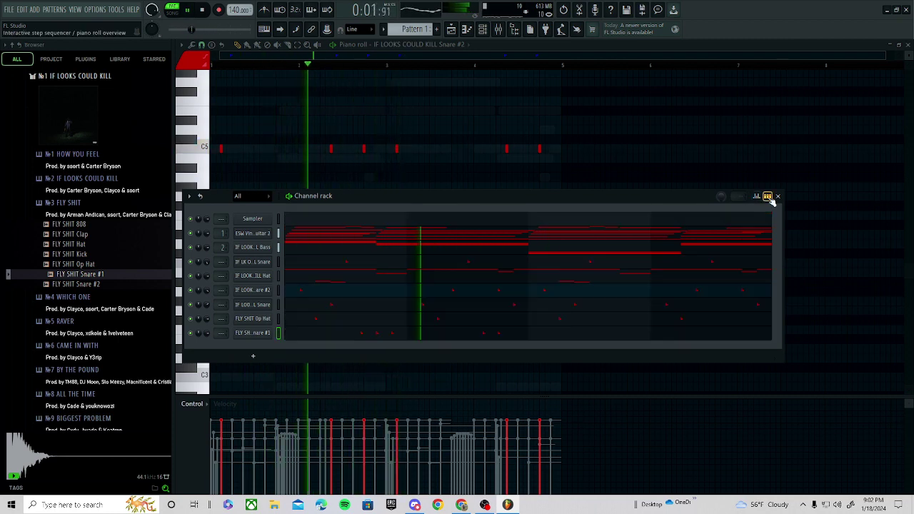
left_click(405, 335)
- Lower the velocities of the five FLY SHIT Snare #1 notes in bars 1–2 to varied levels
left_click_drag(386, 68, 55, 167)
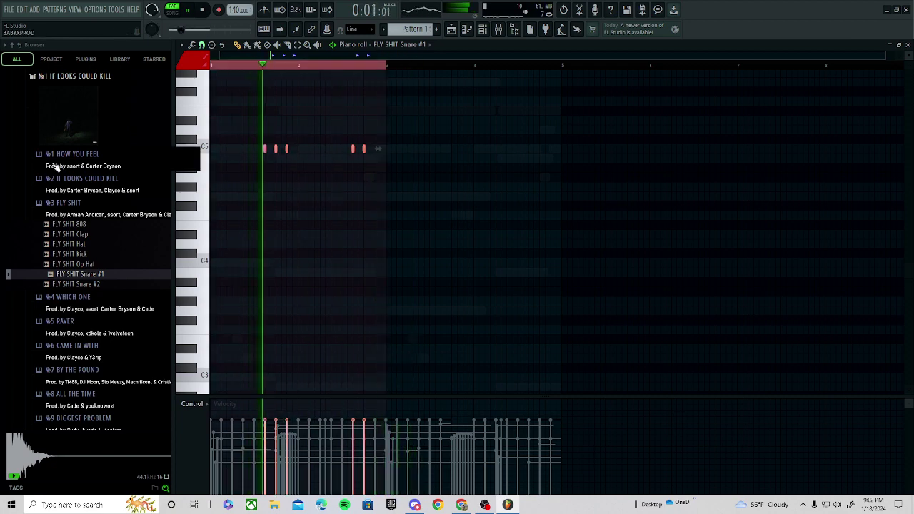
left_click_drag(392, 125, 222, 168)
left_click(308, 66, "ctrl")
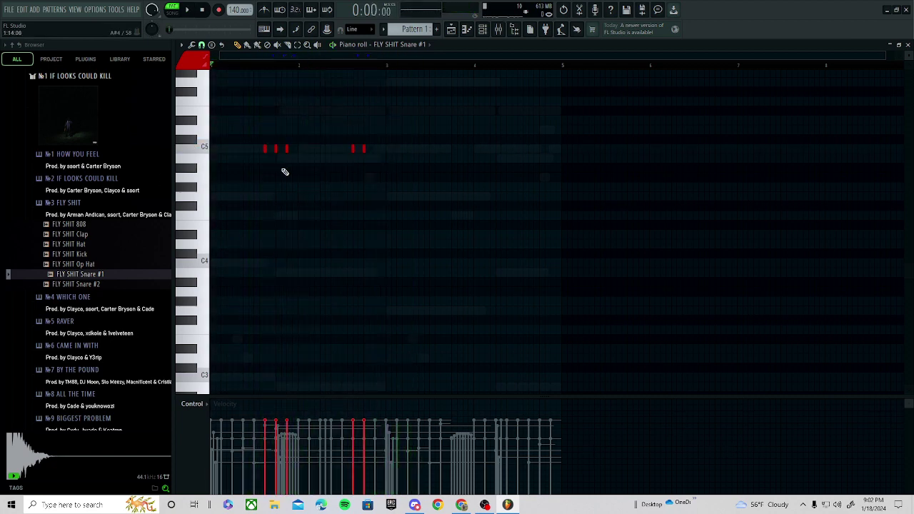
key("space")
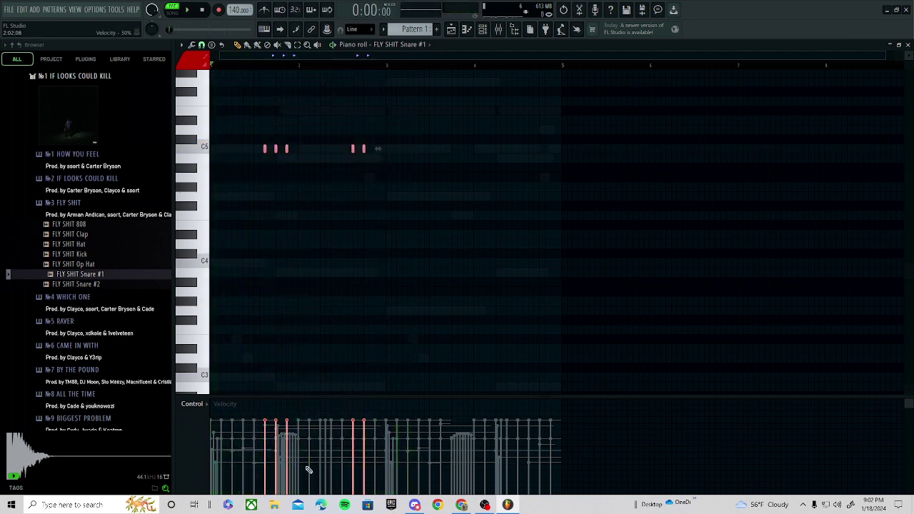
mouse_move(264, 456)
left_mouse_down()
mouse_move(284, 440)
mouse_move(359, 445)
mouse_move(364, 437)
mouse_move(375, 450)
left_mouse_up()
key("space")
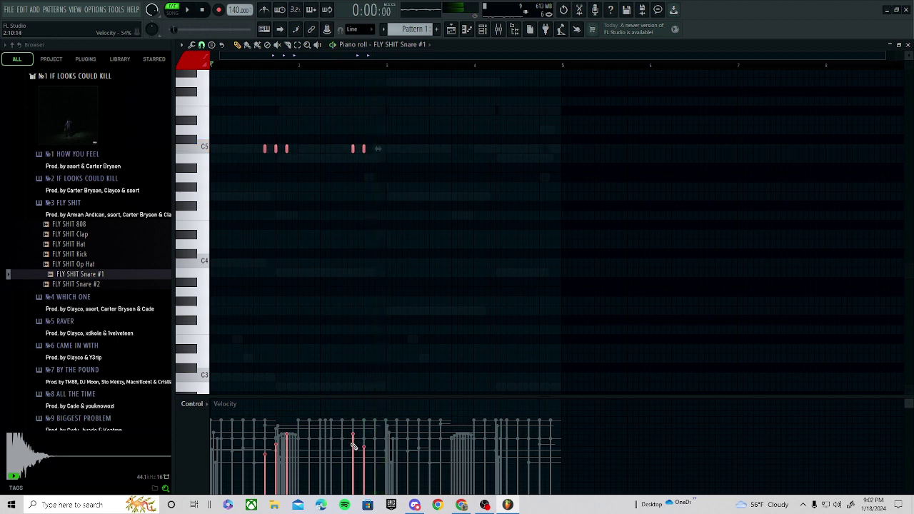
key("space")
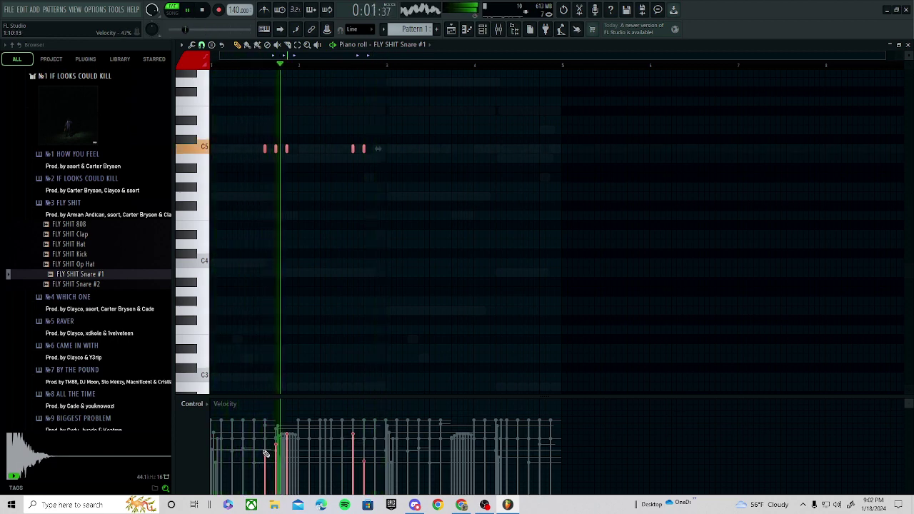
- Duplicate the FLY SHIT Snare #1 notes of bars 1–2 into bars 3–4 and clear the selection
left_click_drag(385, 66, 213, 107)
key("ctrl+b")
right_click(439, 65)
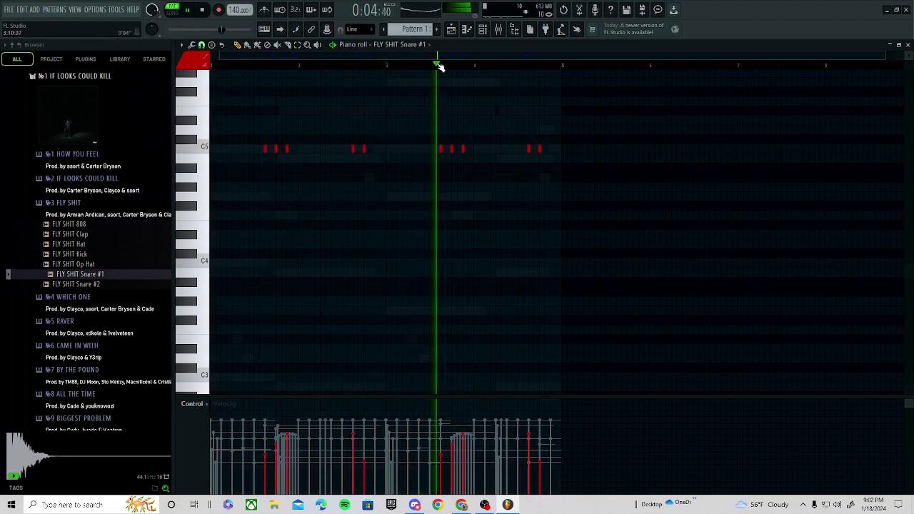
key("space")
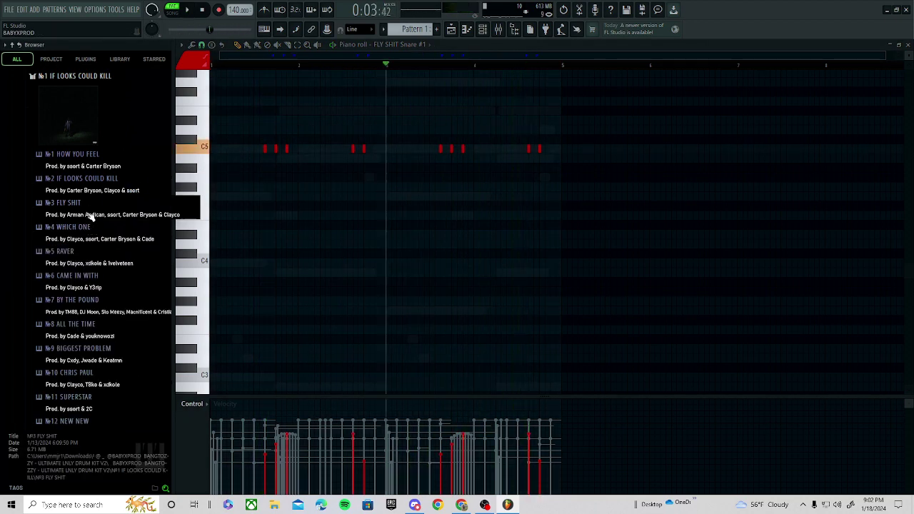
left_click(87, 226)
left_click(90, 205)
key("space")
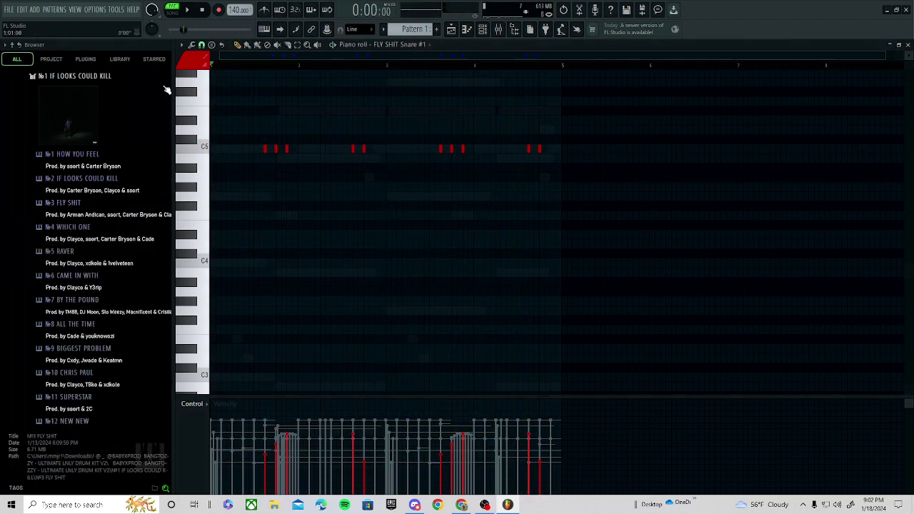
- Open the IF LOOKS COULD KILL Bass notes in the piano roll and transpose them down one octave
key("space")
left_click(498, 29)
left_click(485, 30)
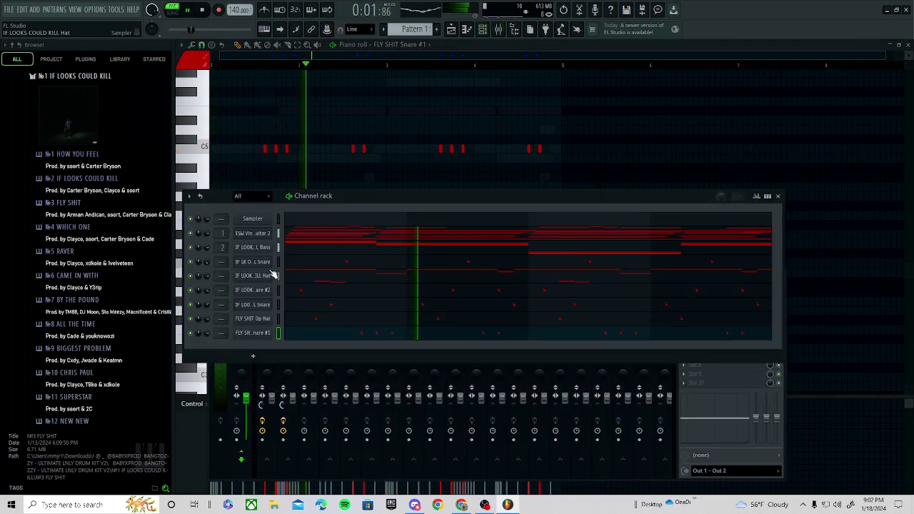
left_click(319, 254)
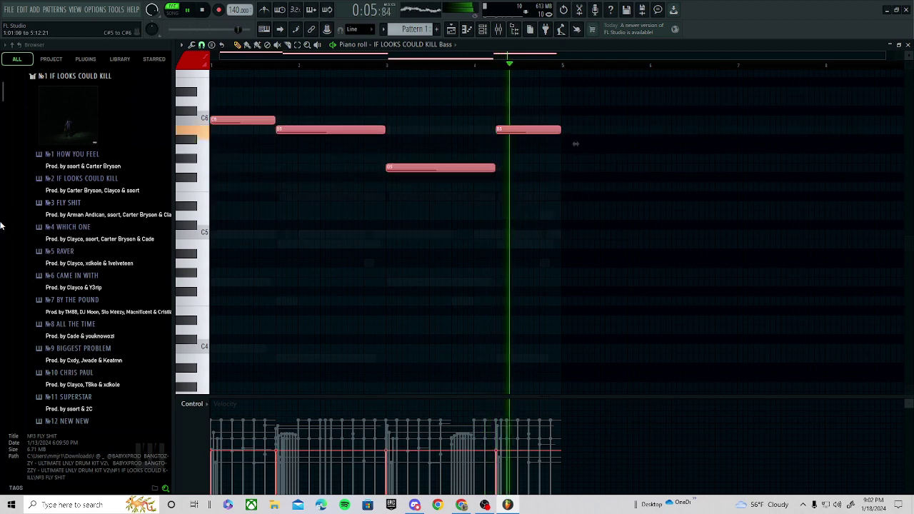
key("ctrl+Down")
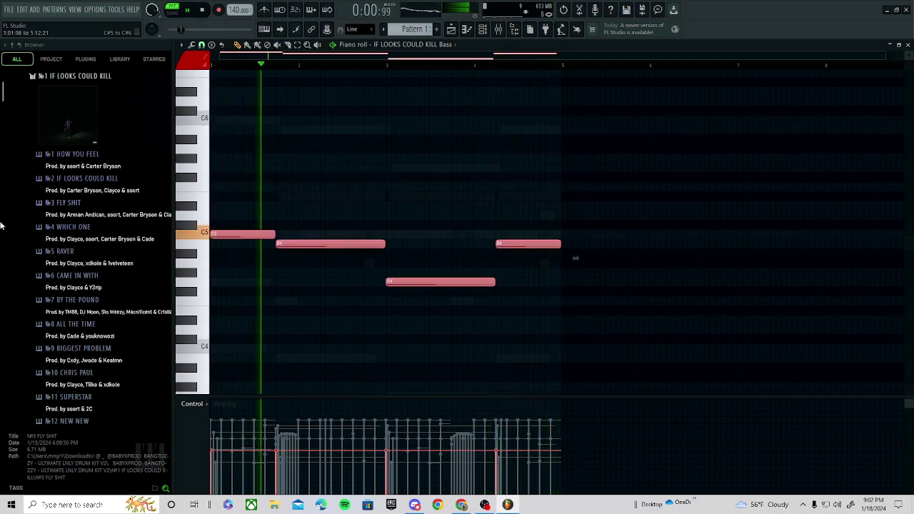
key("space")
- Audition bass and 808 samples in the WHICH ONE, FLY SHIT, IF LOOKS COULD KILL and HOW YOU FEEL folders
left_click(105, 262)
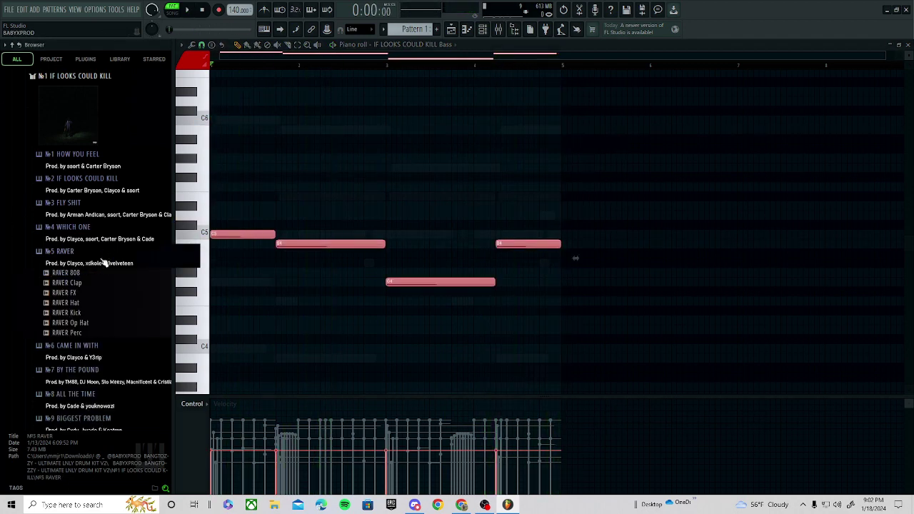
left_click(107, 266)
left_click(95, 239)
left_click(96, 250)
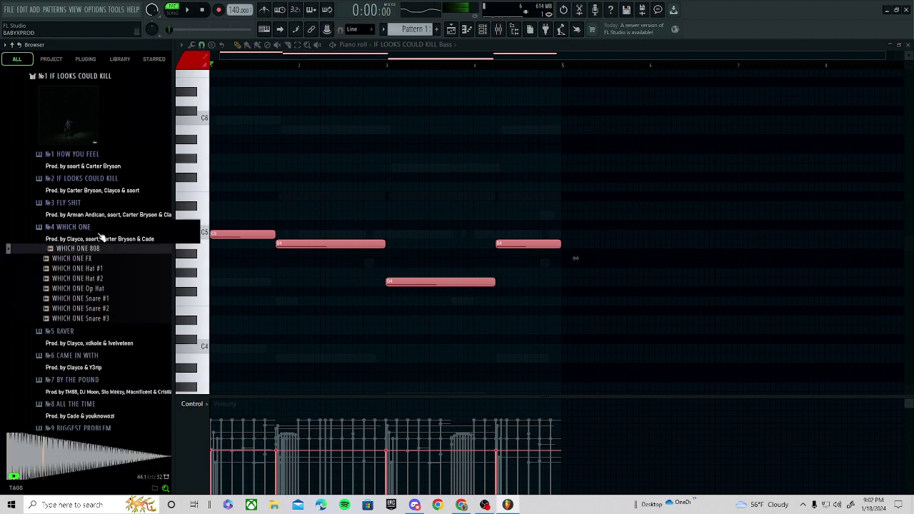
left_click(100, 215)
left_click(106, 224)
left_click(82, 214)
left_click(86, 190)
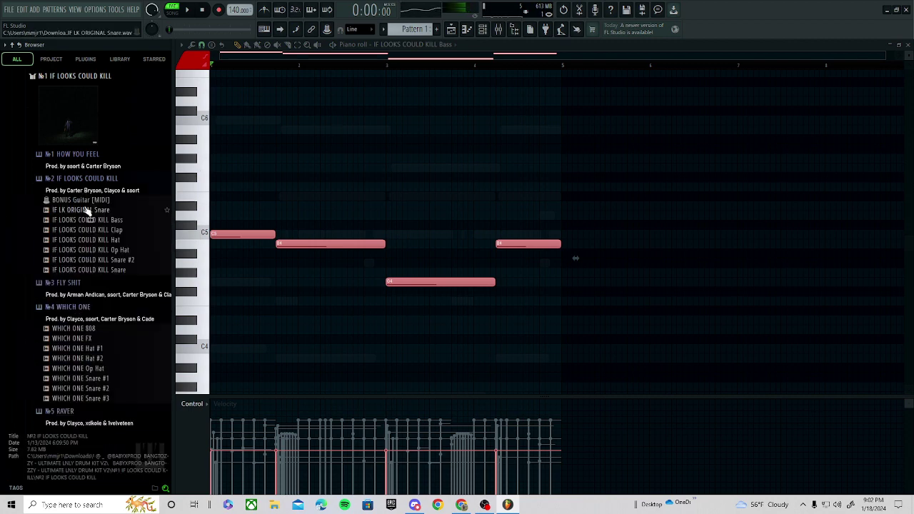
left_click(94, 222)
left_click(93, 168)
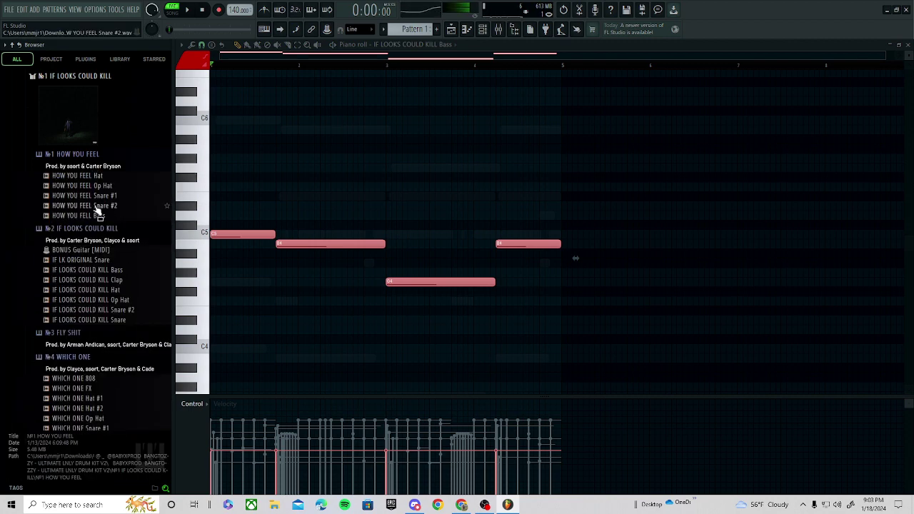
left_click(95, 215)
left_click(95, 168)
left_click(100, 209)
left_click(98, 183)
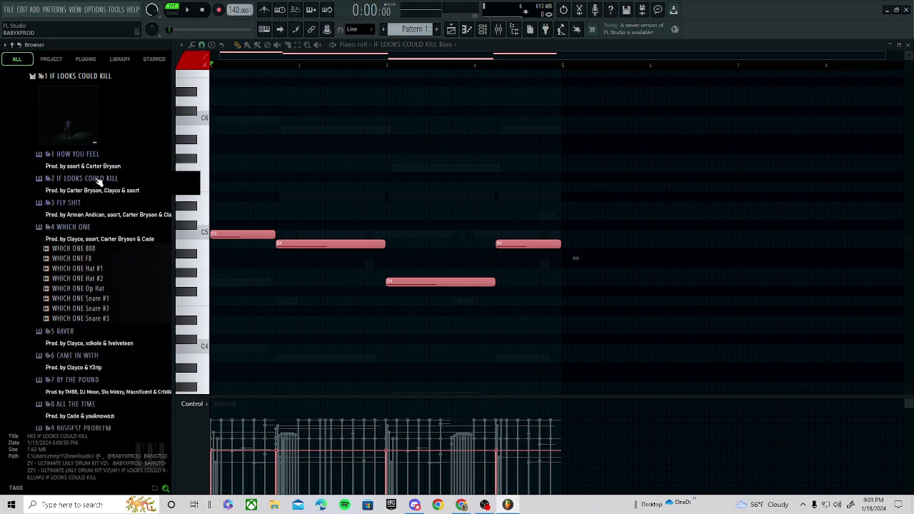
- Look through the RAVER and CAME IN WITH folders and audition the two BY THE POUND 808 samples
left_click(97, 229)
left_click(95, 258)
left_click(97, 256)
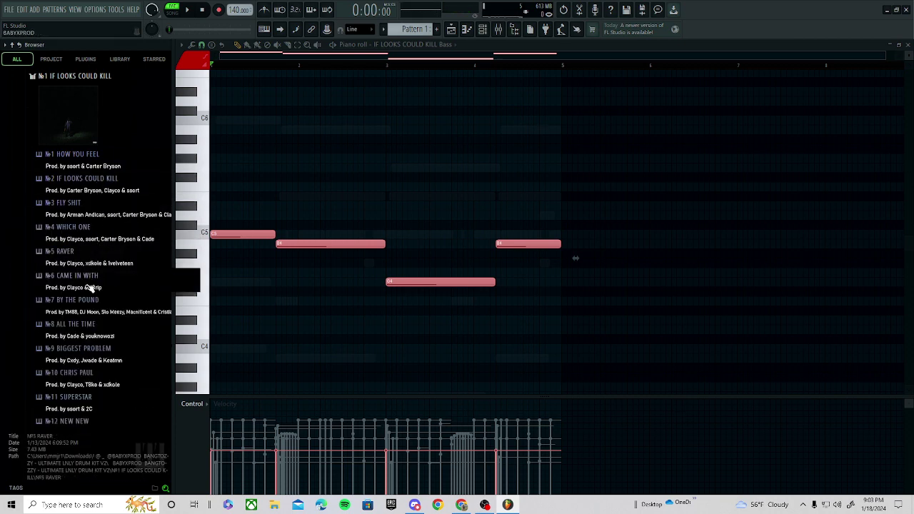
left_click(90, 285)
left_click(90, 305)
left_click(94, 287)
left_click(93, 311)
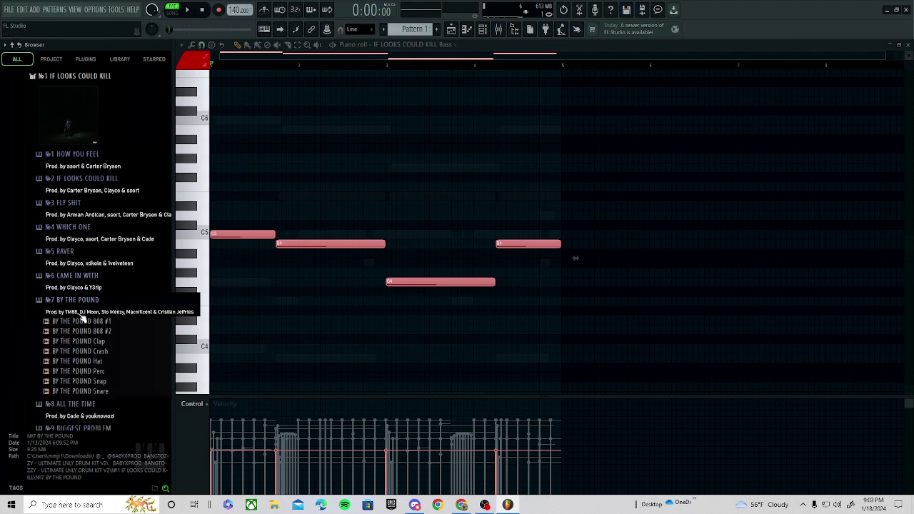
left_click(82, 322)
left_click(83, 332)
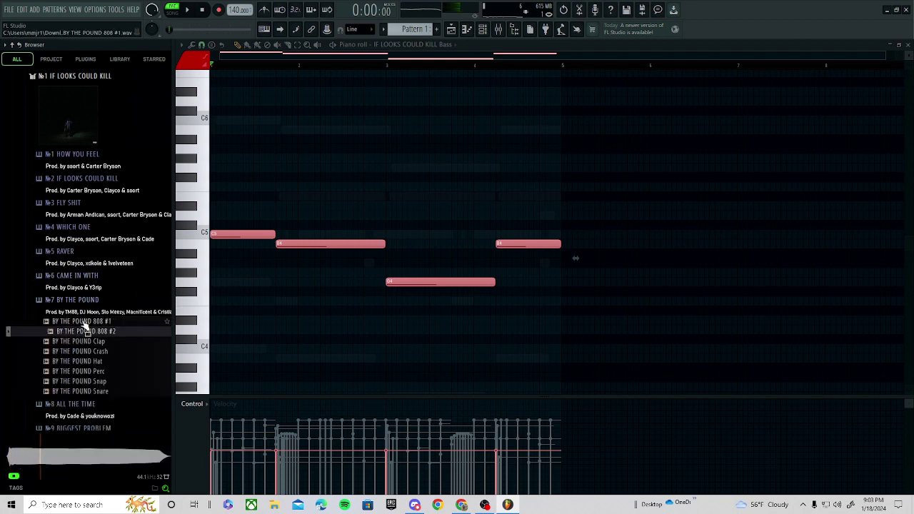
- Replace the bass channel's sample with BY THE POUND 808 #1 and enable its volume envelope with 100% hold time
left_click_drag(84, 322, 251, 278)
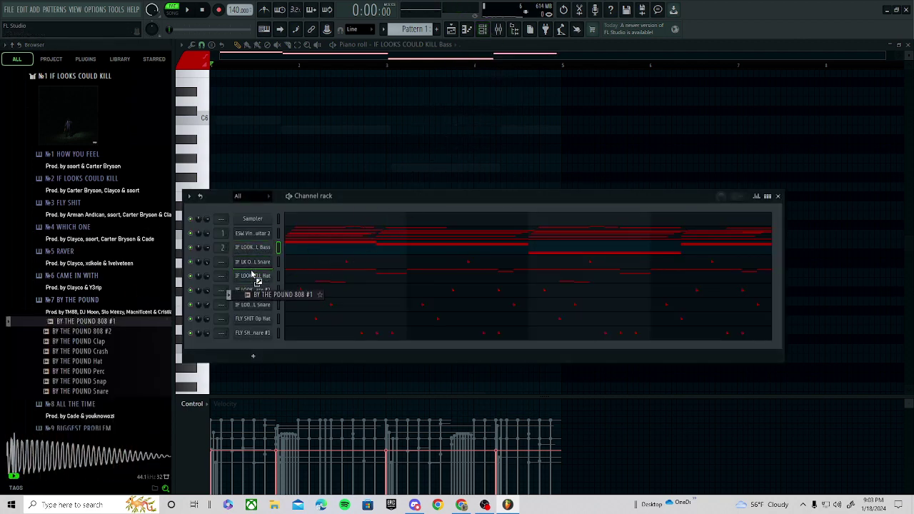
left_click(261, 248)
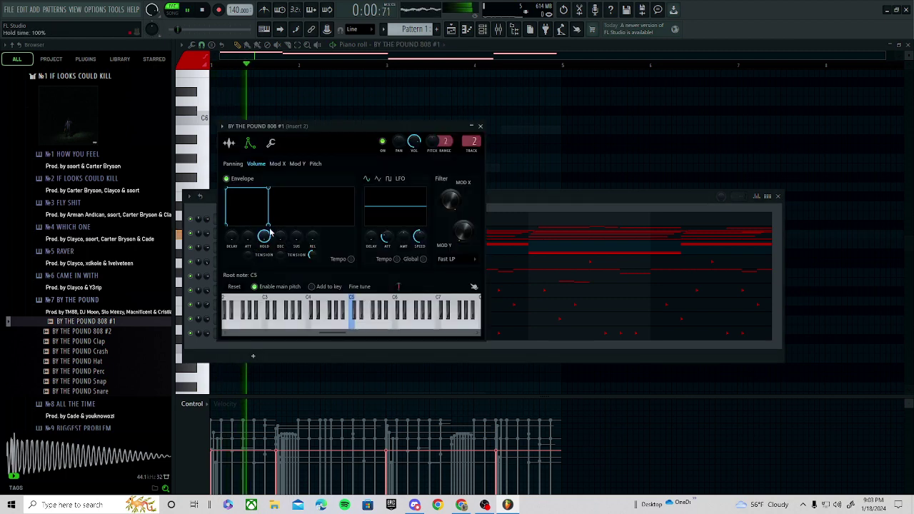
left_click(562, 130)
right_click(563, 133)
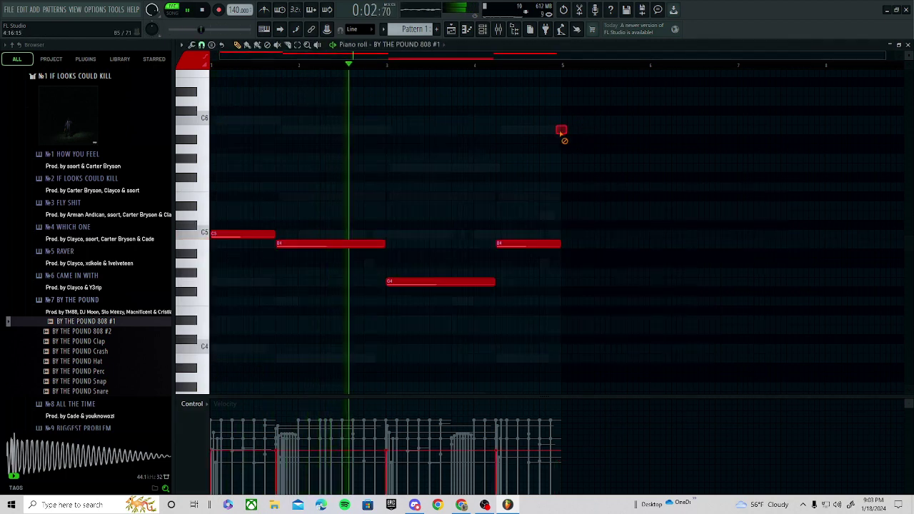
- Select all BY THE POUND 808 #1 notes and transpose them up one octave
left_click_drag(608, 127, 5, 464)
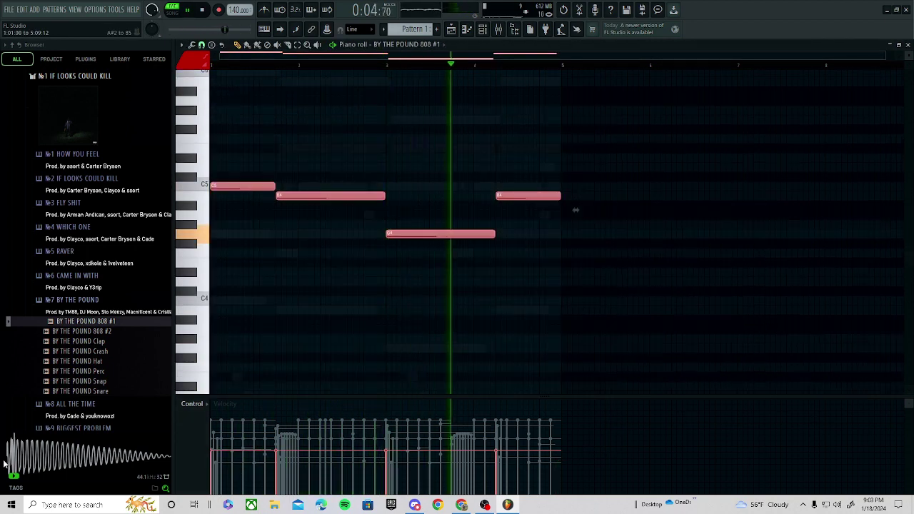
key("ctrl+Up")
key("space")
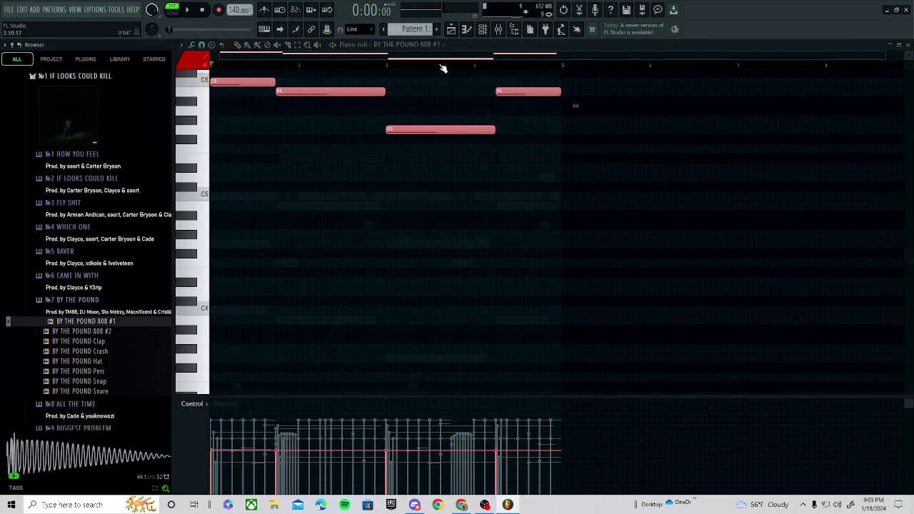
- Try the Normalize effect on the BY THE POUND 808 #1 sample
left_click(483, 29)
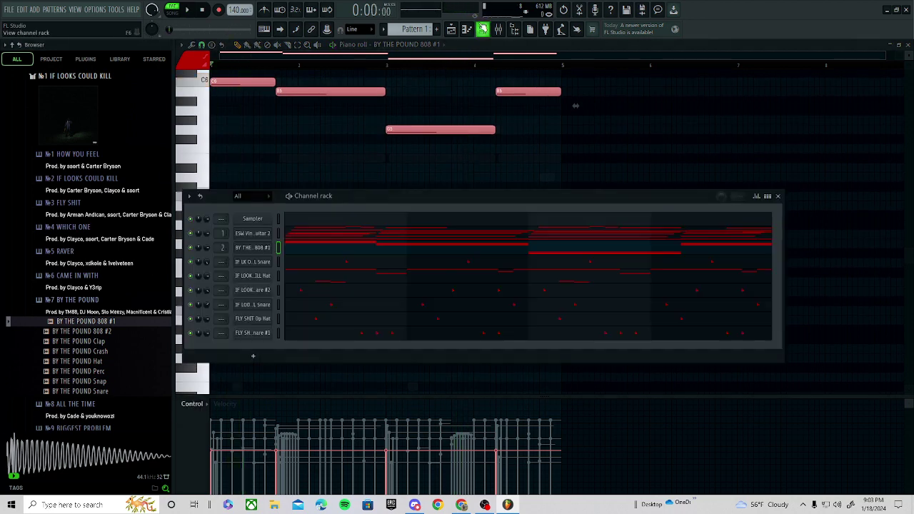
left_click(251, 248)
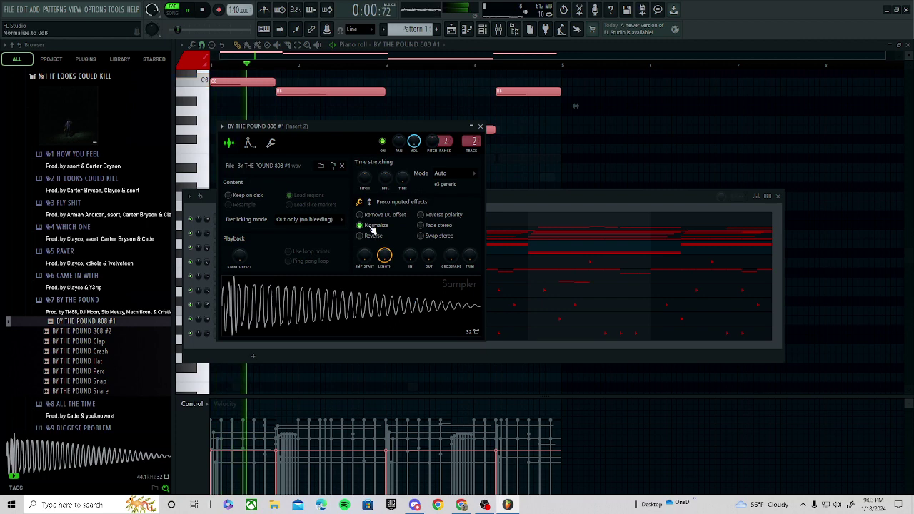
- Adjust a band in the Fruity parametric EQ 2 on the 808's mixer insert 2
left_click(500, 30)
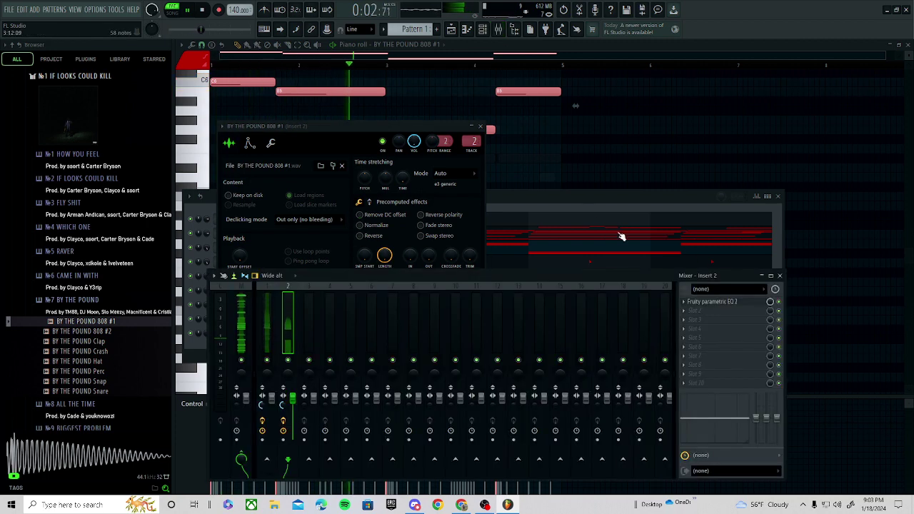
left_click(724, 303)
left_click_drag(307, 236, 330, 208)
left_click(656, 100)
right_click(656, 100)
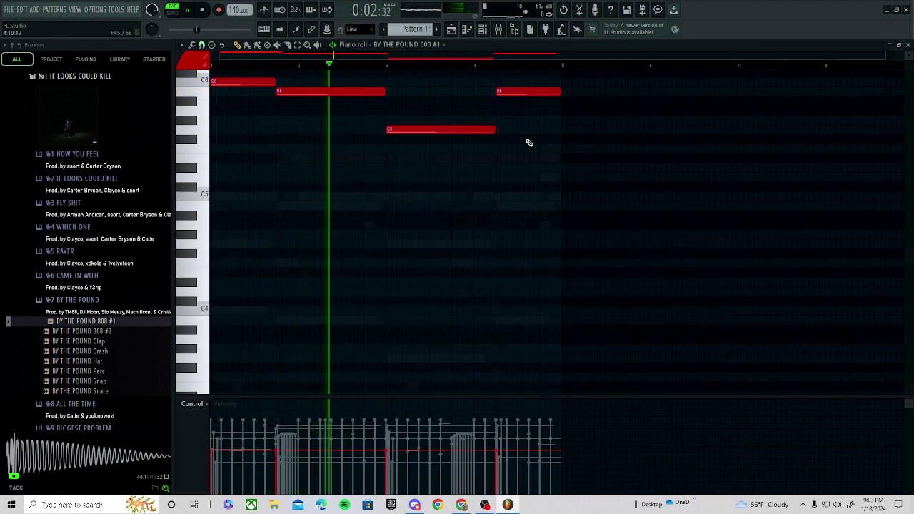
- Split the opening C6 808 note into two notes and the following long B5 note into three
left_click(551, 177)
right_click(550, 177)
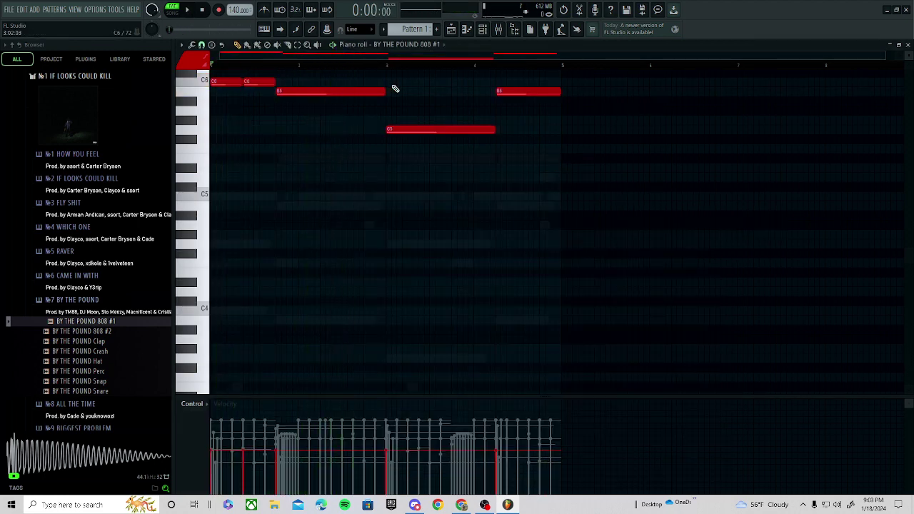
key("space")
left_click_drag(383, 90, 351, 91)
left_click(321, 99)
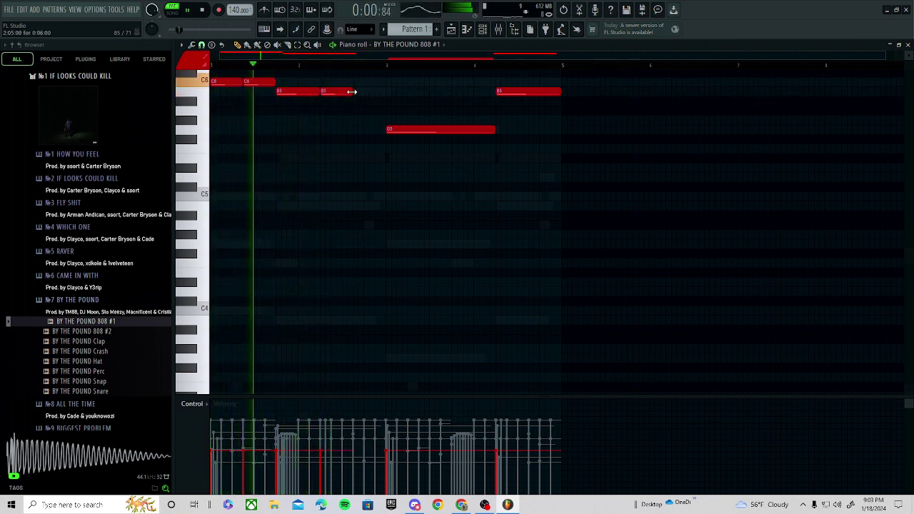
left_click(357, 91)
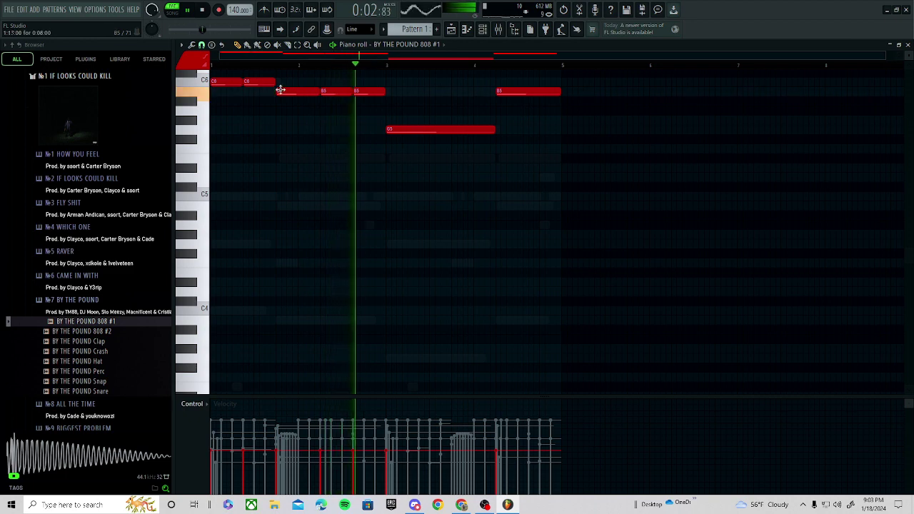
- Split the long G5 808 note in bar 3 into two consecutive G5 notes covering the same span, and replay the pattern
left_click_drag(493, 131, 450, 134)
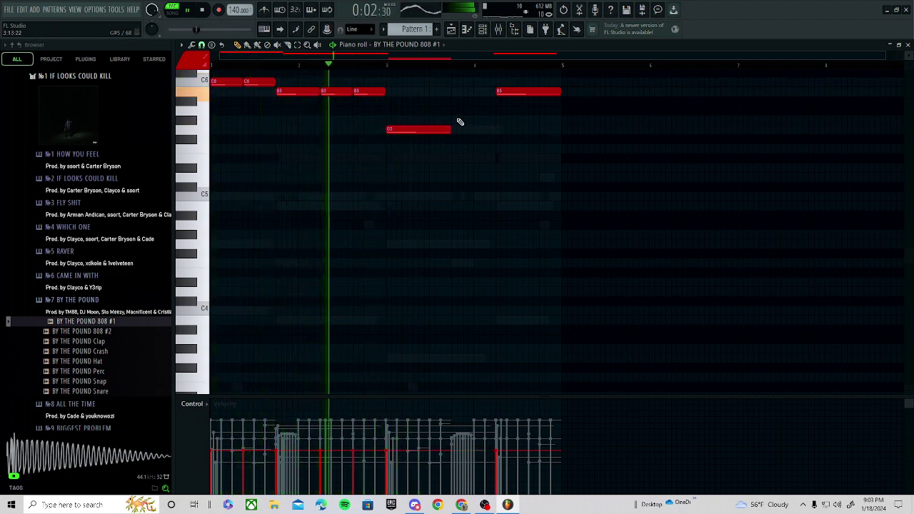
left_click(457, 131)
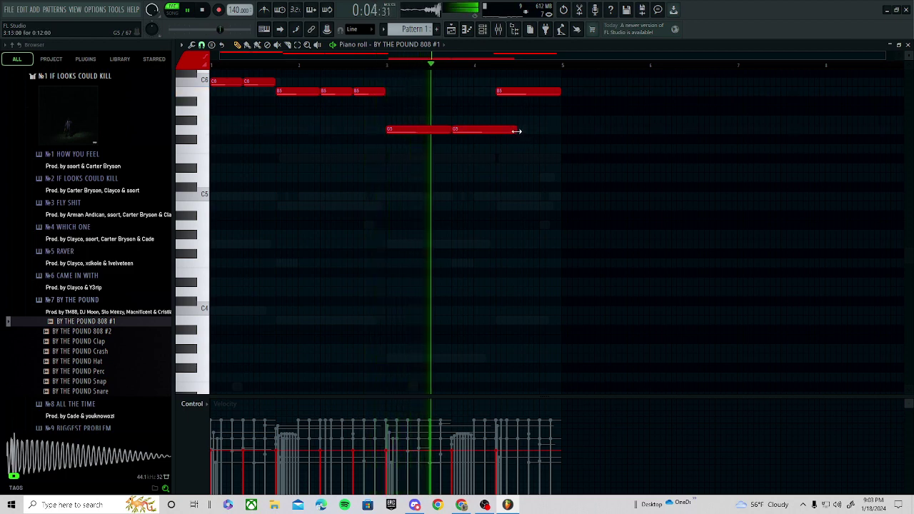
left_click_drag(516, 130, 476, 136)
key("space")
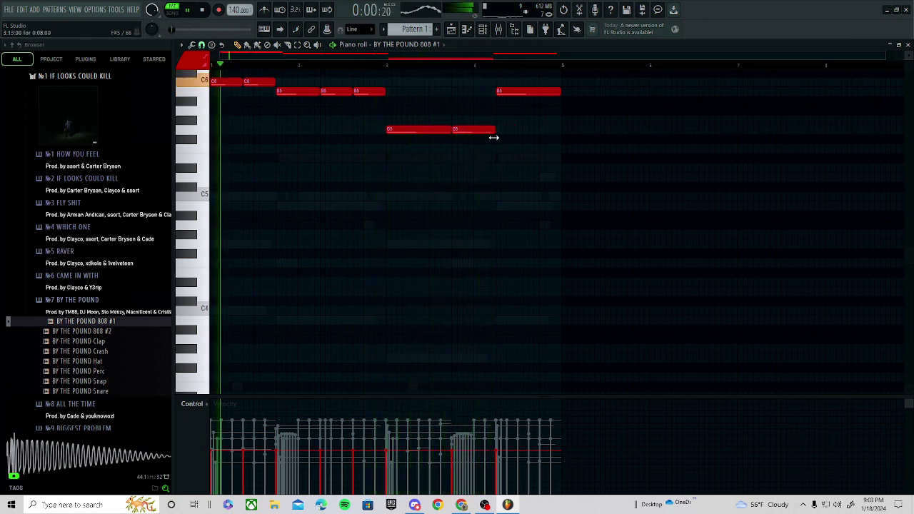
- Split the final B5 808 note in bar 4 into two consecutive B5 notes ending at bar 5
left_click_drag(562, 91, 527, 95)
left_click(532, 94)
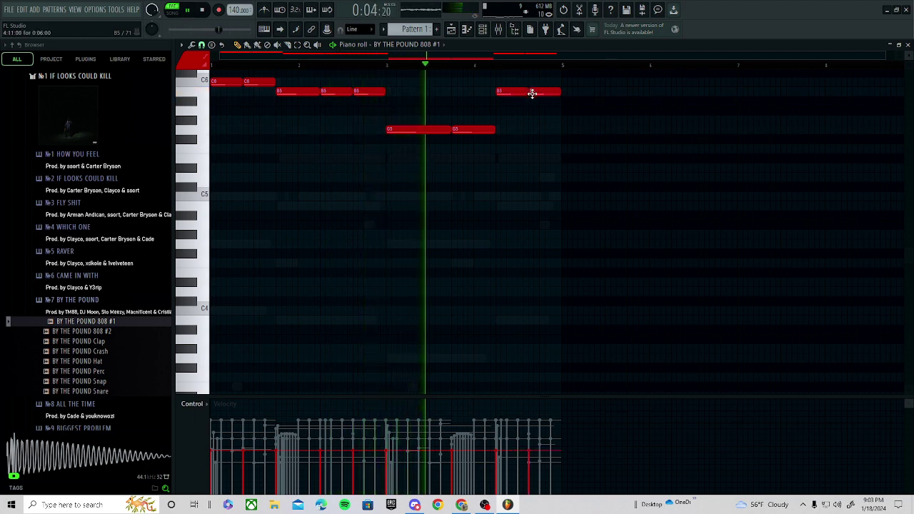
left_click(548, 120)
right_click(557, 120)
left_click(549, 120)
right_click(566, 121)
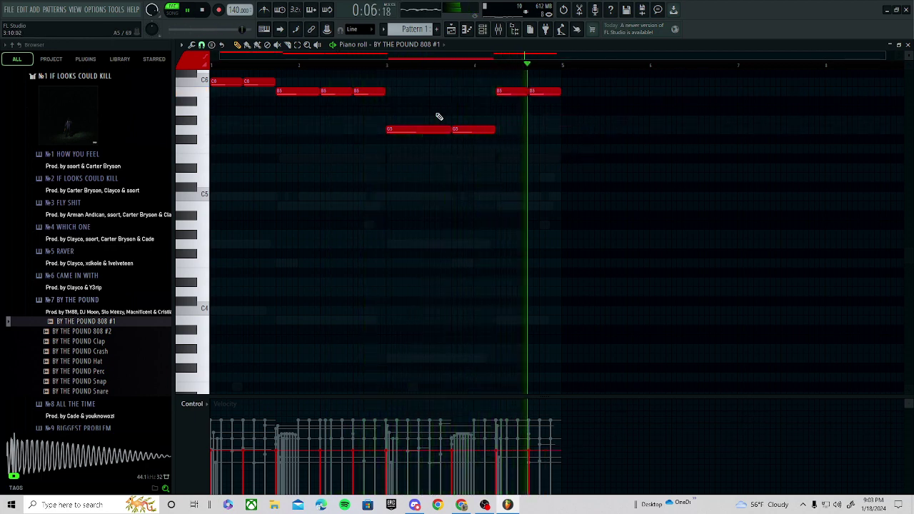
key("space")
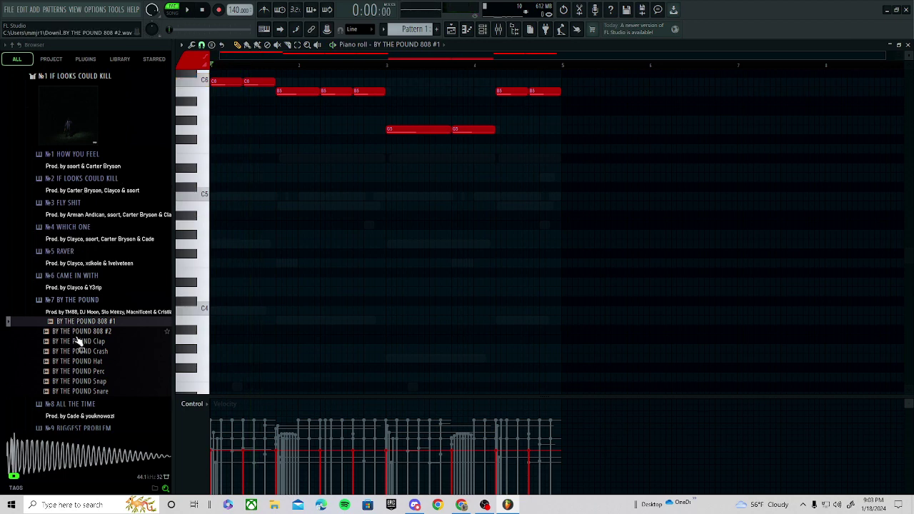
- Select all BY THE POUND 808 #1 notes, transpose them down one octave and play the pattern
left_click(78, 342)
scroll(569, 170, "up", 3)
left_click_drag(634, 126, 101, 313)
key("ctrl+Down")
key("space")
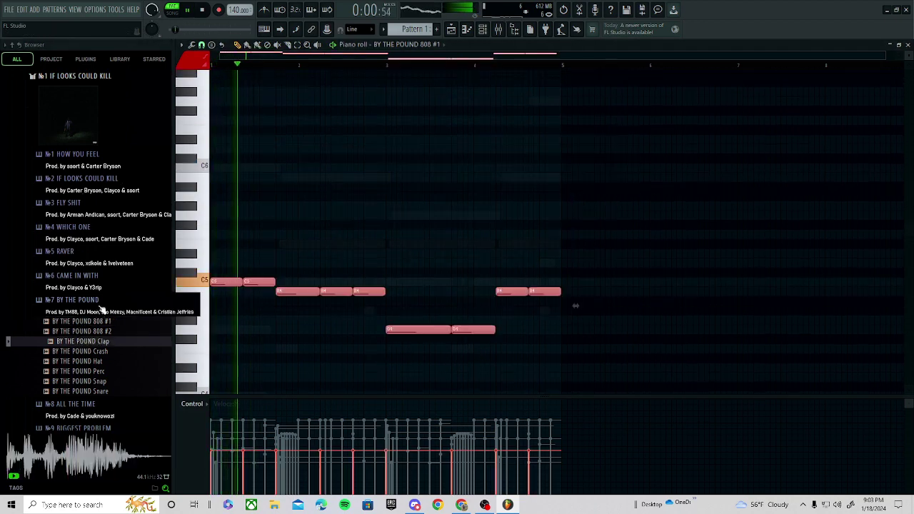
- Audition 808 samples from the ALL THE TIME, BIGGEST PROBLEM, CHRIS PAUL and SUPERSTAR kit folders
left_click(118, 301)
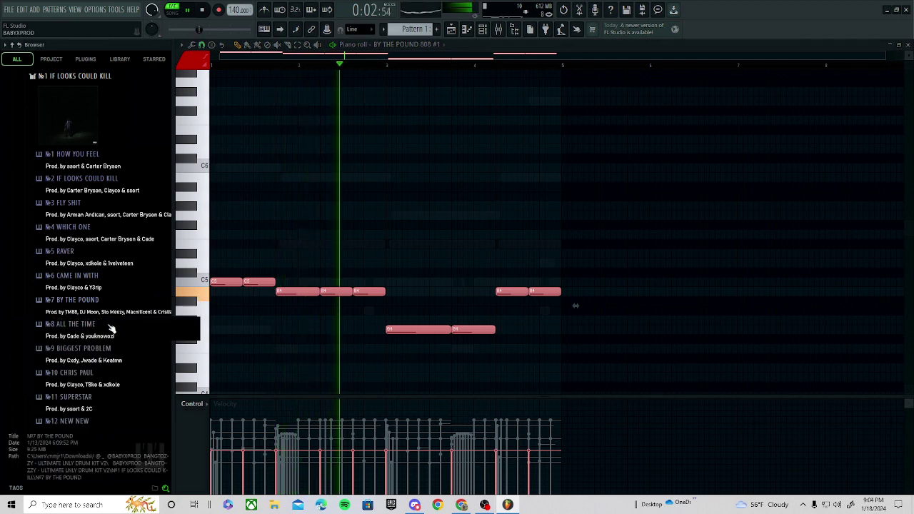
key("space")
left_click(108, 326)
left_click(108, 346)
left_click(101, 334)
left_click(98, 350)
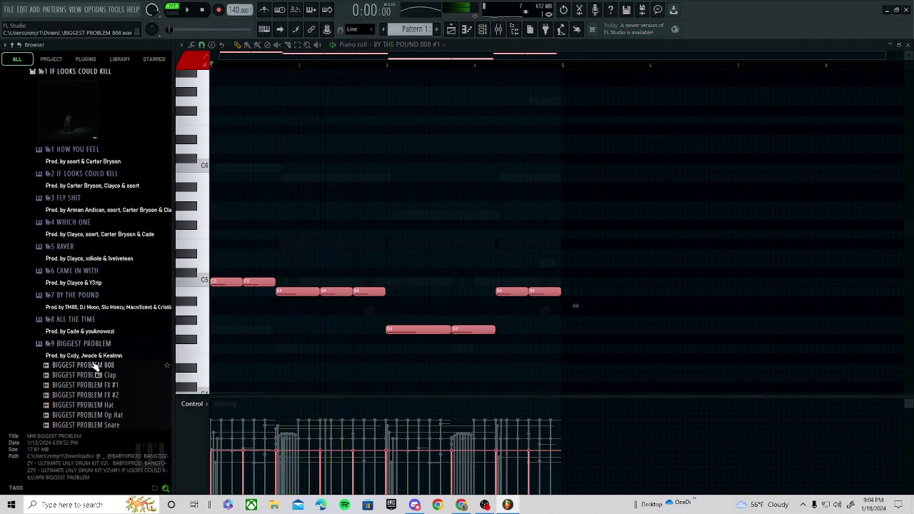
left_click(96, 366)
left_click(95, 351)
left_click(89, 368)
left_click(97, 377)
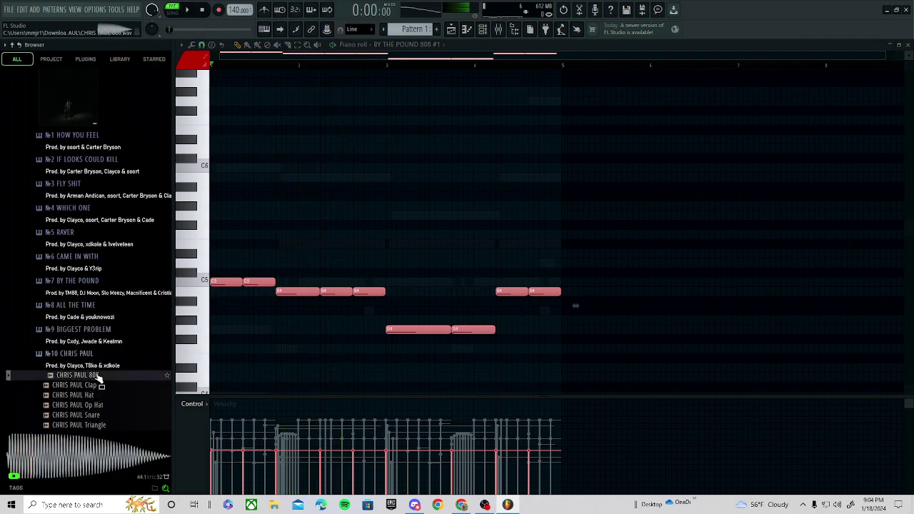
left_click(95, 355)
left_click(93, 386)
left_click(93, 377)
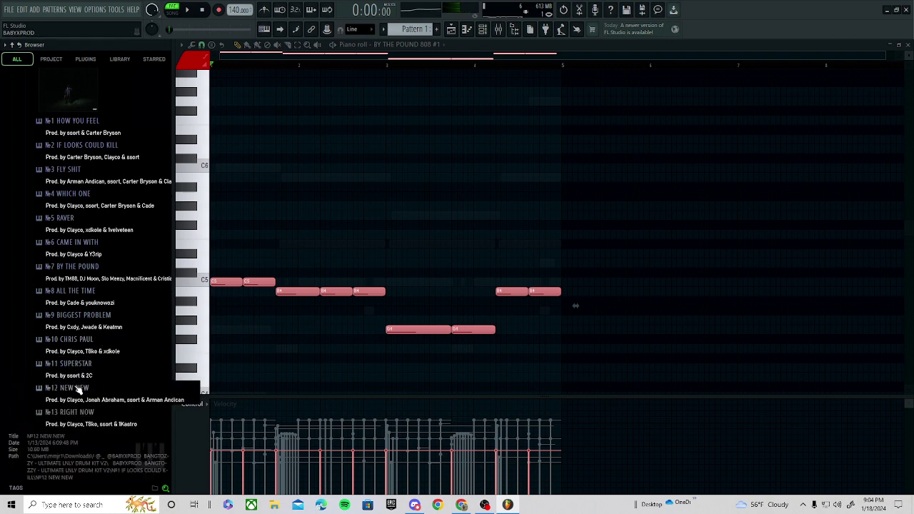
- Audition the NEW NEW Bass and 808, the RIGHT NOW 808 and the WHICH WAY 808 samples
left_click(82, 388)
left_click(85, 377)
left_click(85, 356)
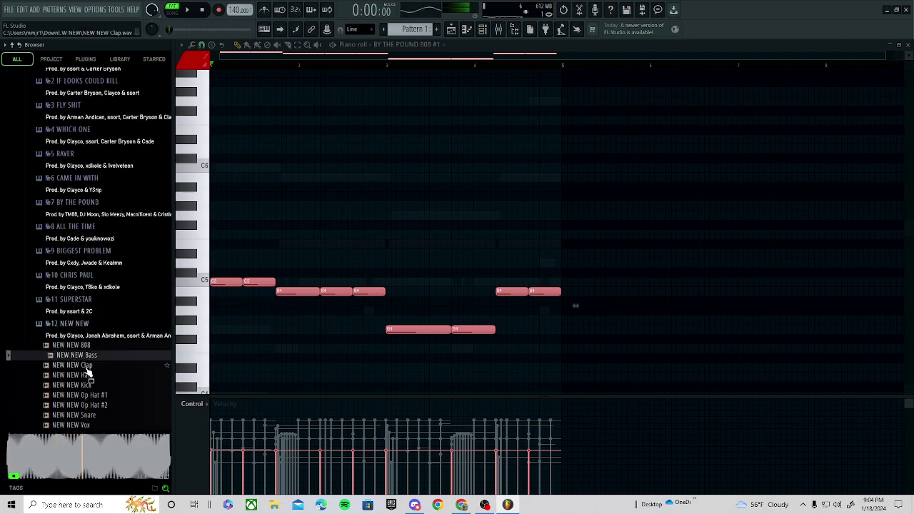
key("Up")
left_click(90, 332)
left_click(86, 356)
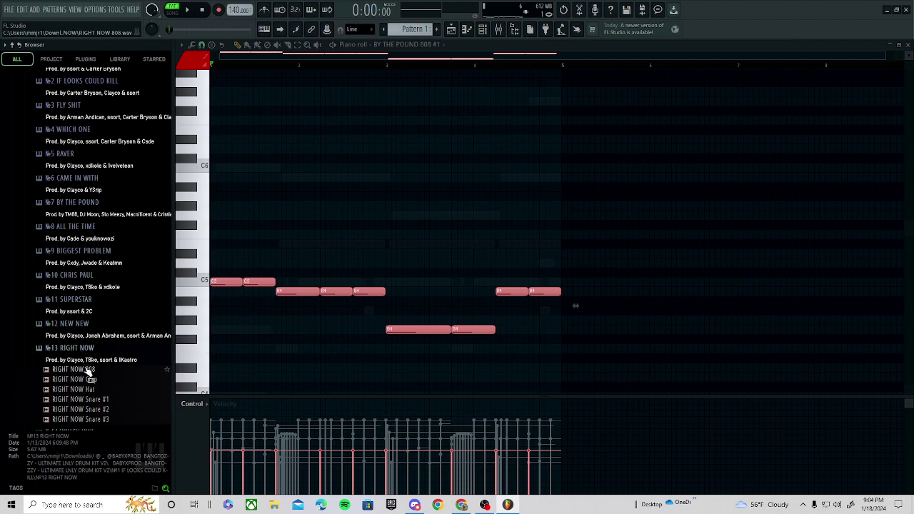
left_click(87, 370)
left_click(86, 357)
left_click(85, 378)
left_click(84, 376)
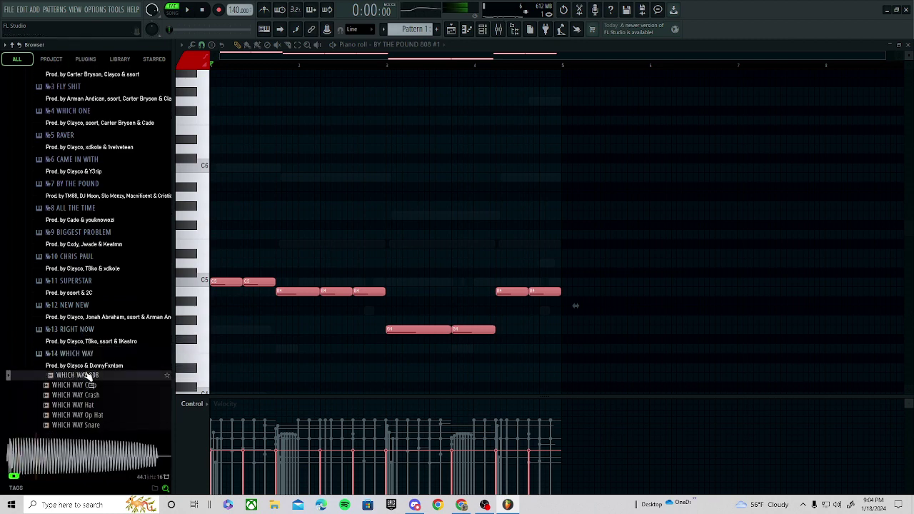
- Replace the BY THE POUND 808 #1 sample with WHICH WAY 808 and transpose all its notes up one octave
left_click_drag(457, 150, 485, 36)
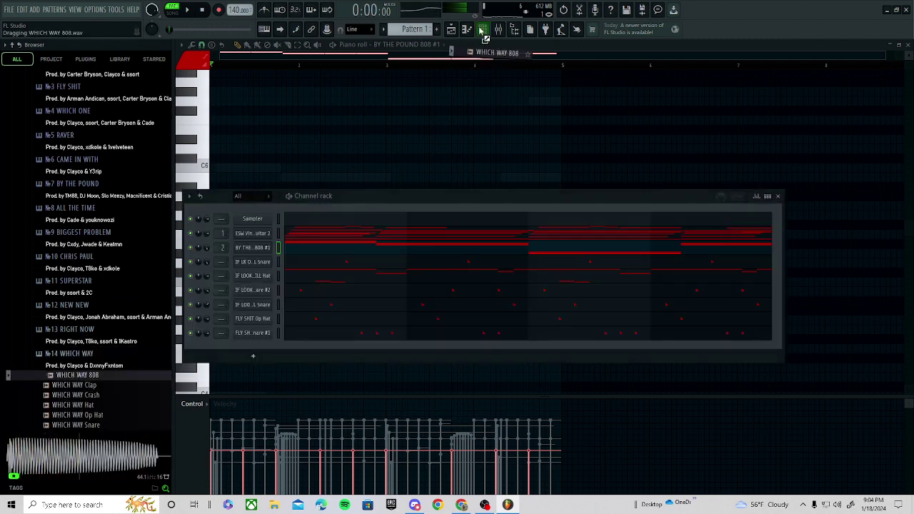
left_click(271, 250)
left_click(640, 129)
key("ctrl+a")
key("ctrl+d")
scroll(576, 245, "down", 2)
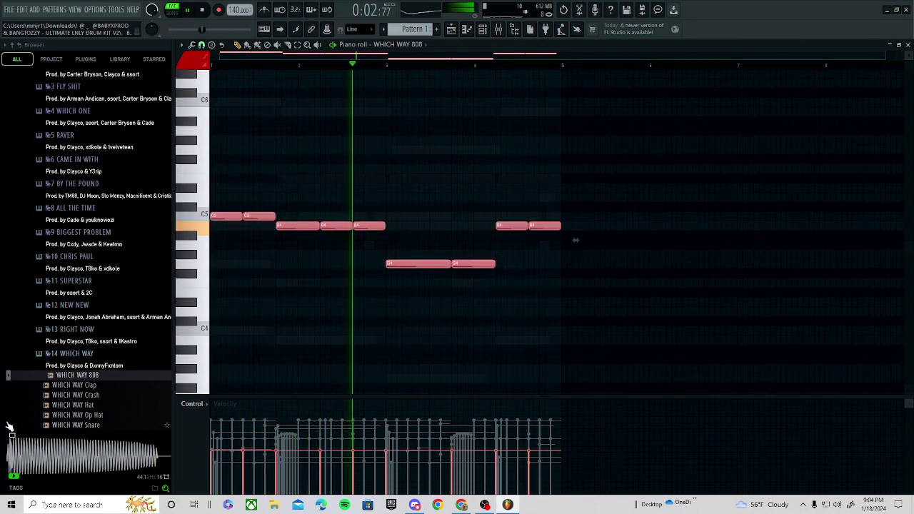
key("ctrl+Up")
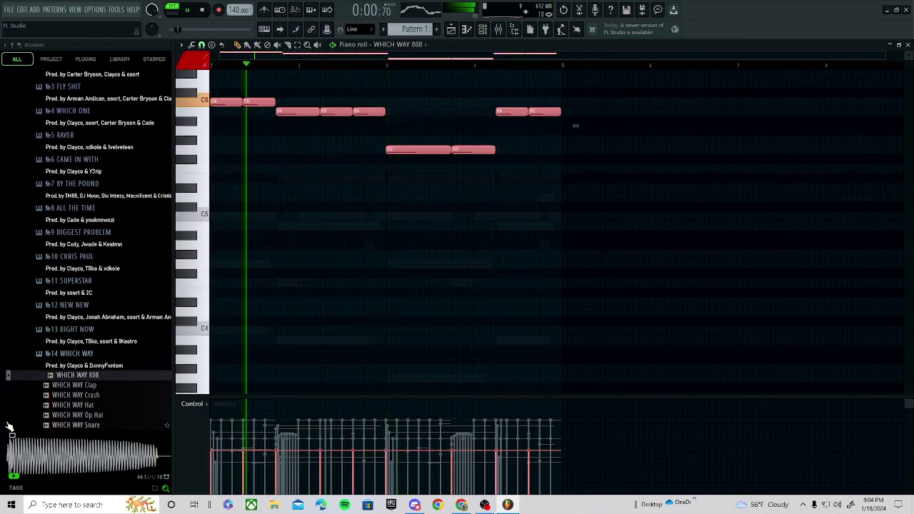
- Replace the WHICH WAY 808 channel's sample with WAGWAN 808 from the WAGWAN kit folder
left_click(86, 357)
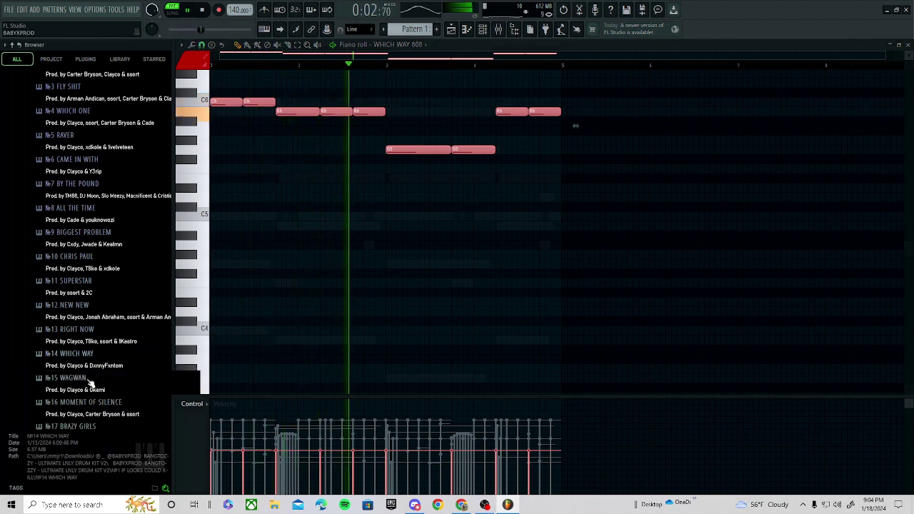
left_click(90, 380)
left_click(91, 386)
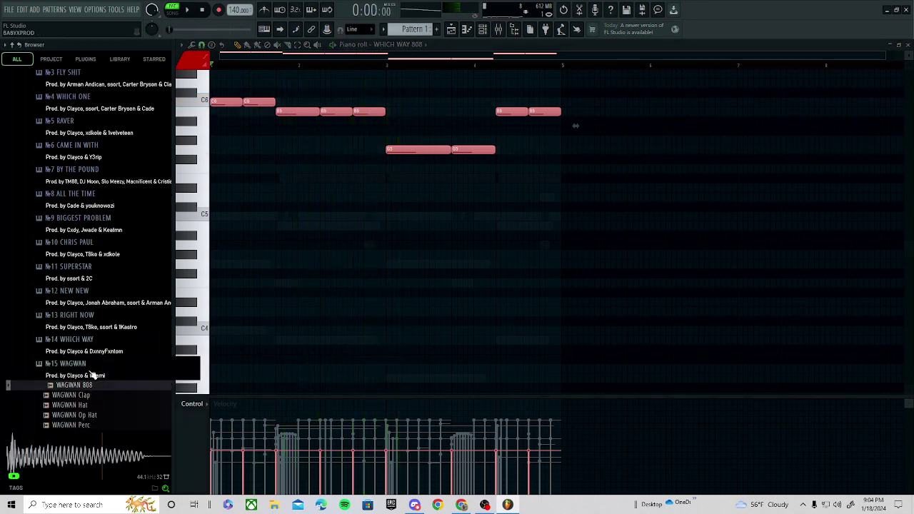
left_click_drag(454, 40, 357, 174)
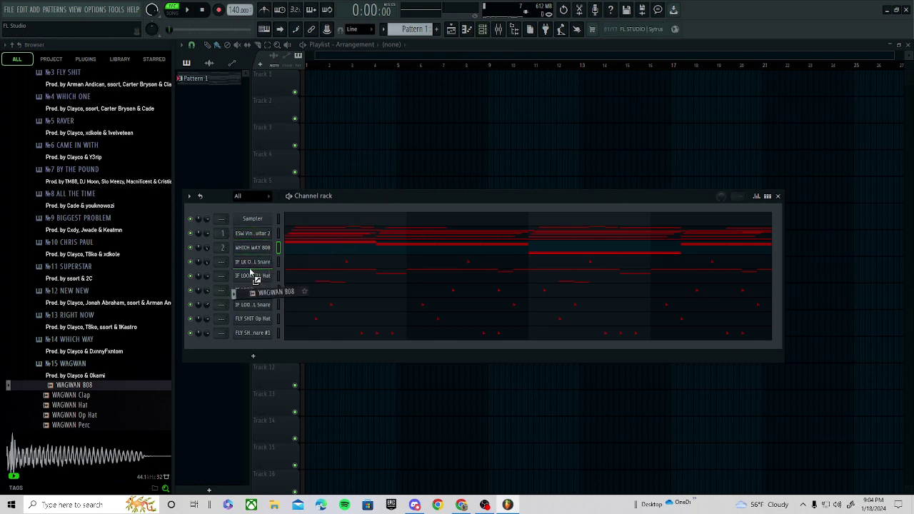
left_click(302, 251)
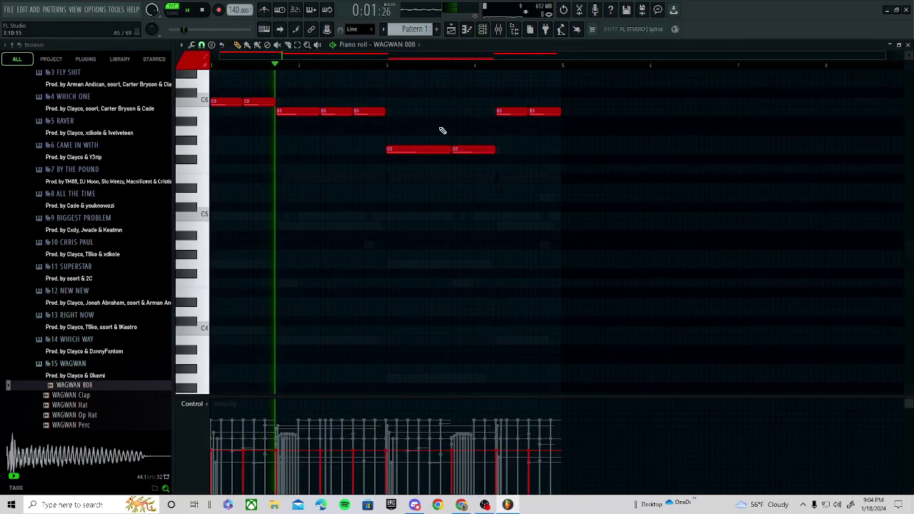
- Audition 808 samples from the MOMENT OF SILENCE and BRAZY GIRLS kit folders
left_click(63, 370)
left_click(64, 365)
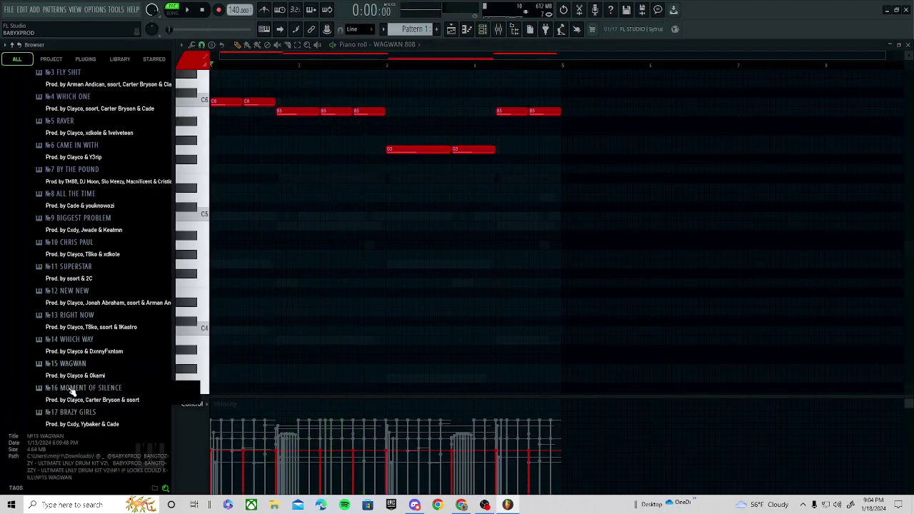
left_click(79, 388)
left_click(89, 376)
left_click(85, 358)
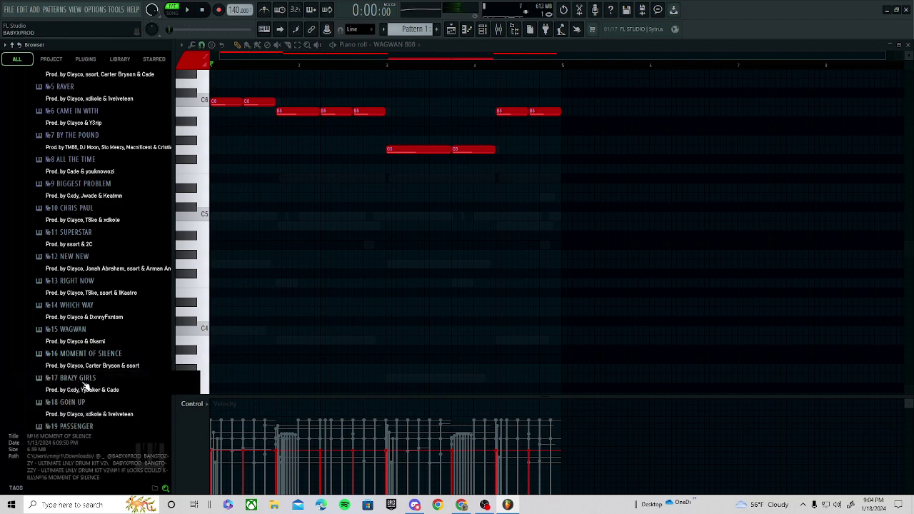
left_click(85, 383)
left_click(87, 387)
left_click(94, 320)
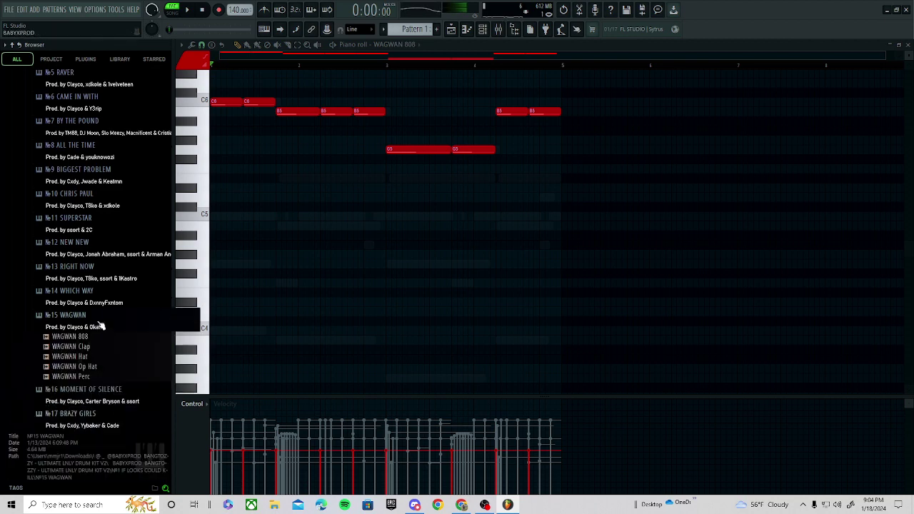
- Replace the WAGWAN 808 channel's sample with MOMENT OF SILENCE 808 and play the pattern
left_click(101, 326)
left_click(98, 348)
left_click_drag(91, 361, 480, 32)
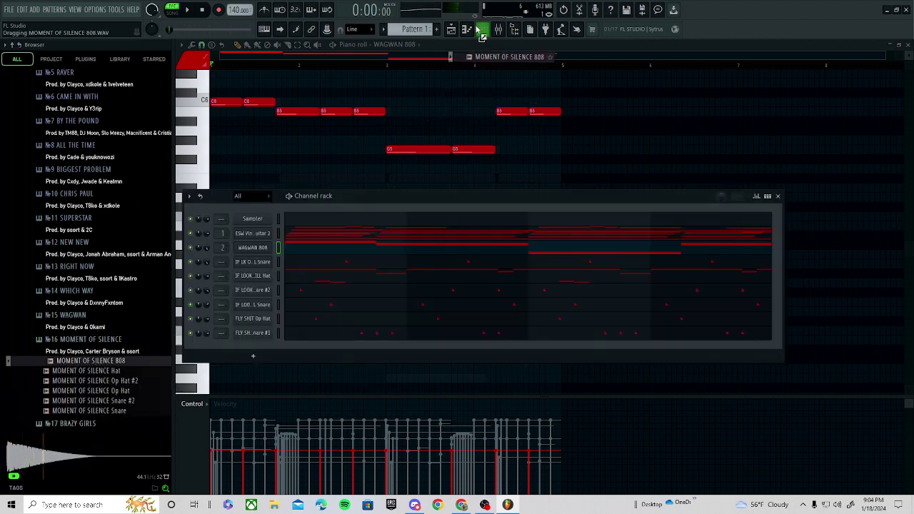
left_click_drag(258, 253, 260, 247)
key("space")
left_click(260, 246)
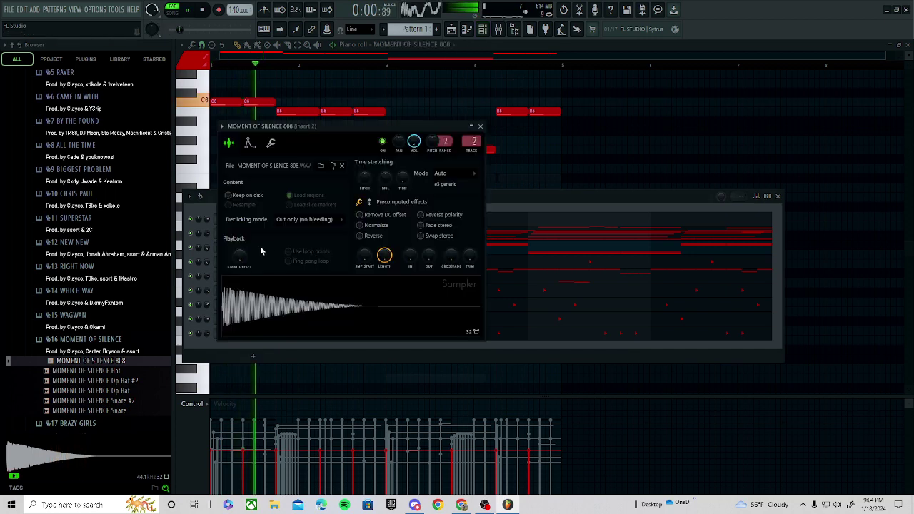
- Select all MOMENT OF SILENCE 808 notes and transpose them down one octave
left_click(618, 141)
right_click(620, 141)
left_click_drag(624, 111, 1, 261)
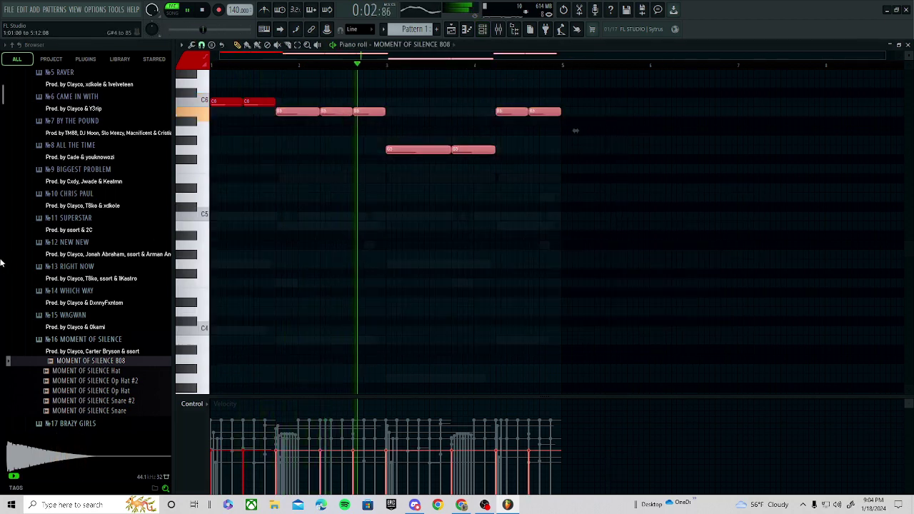
left_click_drag(669, 91, 15, 232)
key("ctrl+Down")
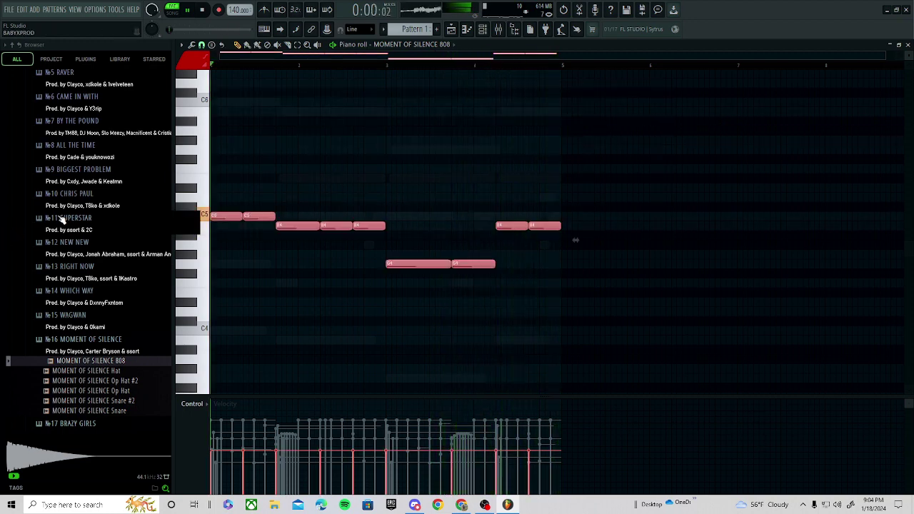
- Boost the low shelf band 1 of insert 2's Fruity parametric EQ 2 to about 16.5 dB at 247 Hz
left_click(501, 33)
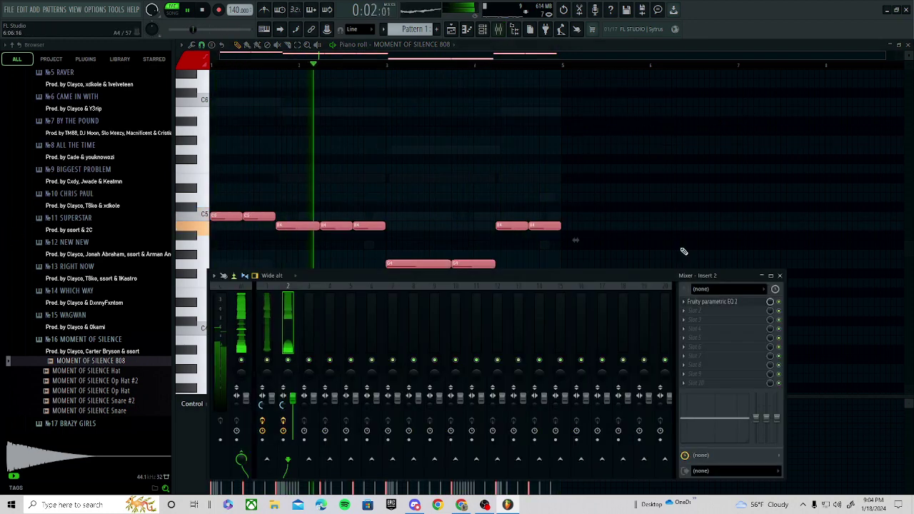
left_click(712, 302)
left_click_drag(327, 208, 345, 191)
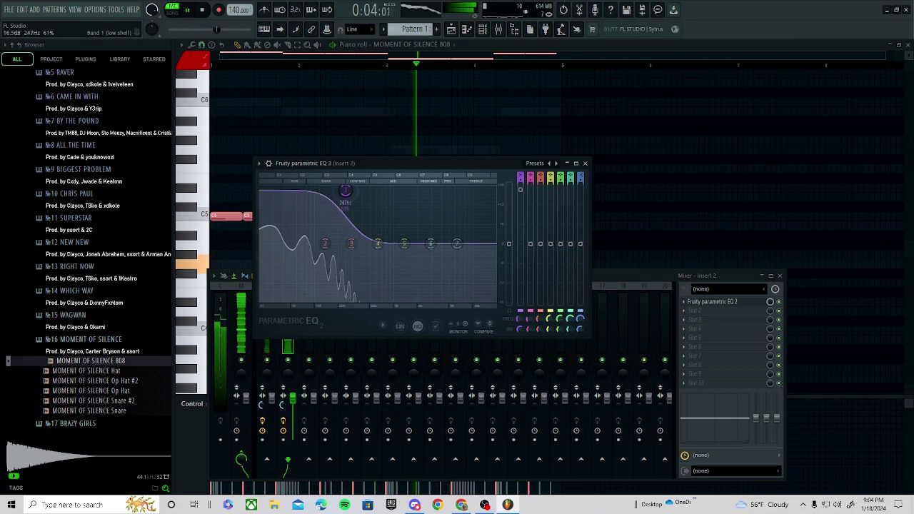
- Select all MOMENT OF SILENCE 808 notes and transpose them up one octave
left_click(378, 116, "ctrl")
left_click_drag(640, 129, 6, 427)
key("ctrl+Up")
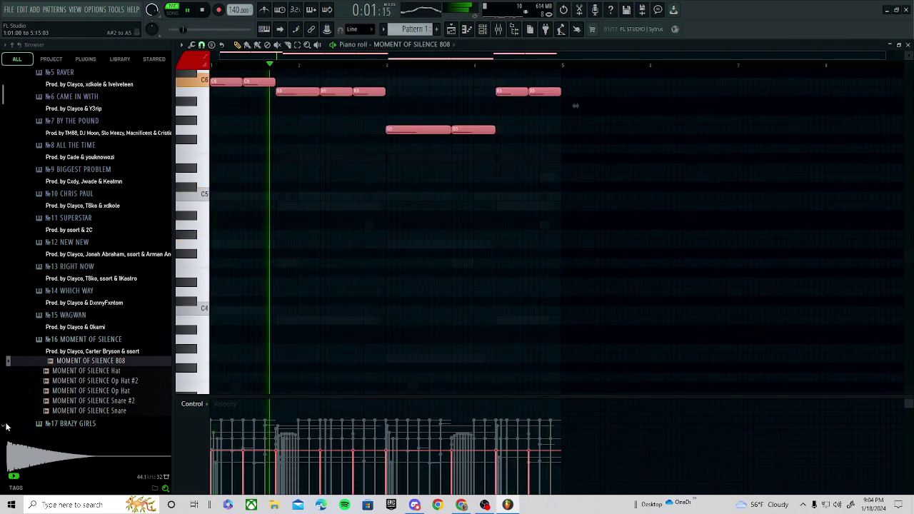
- Stop playback and audition 808 samples from the BRAZY GIRLS, GOIN UP and PASSENGER kit folders
left_click(90, 347)
left_click(99, 365)
key("space")
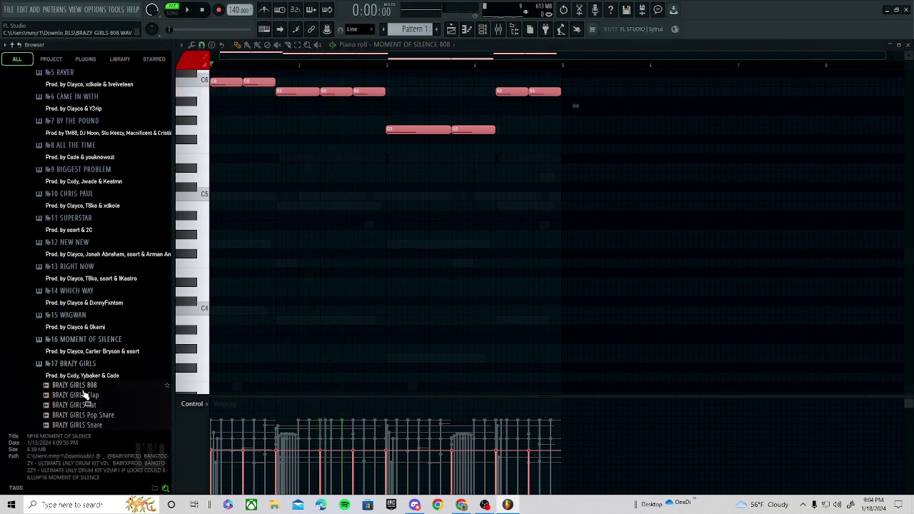
left_click(85, 386)
left_click(90, 370)
left_click(86, 392)
left_click(85, 371)
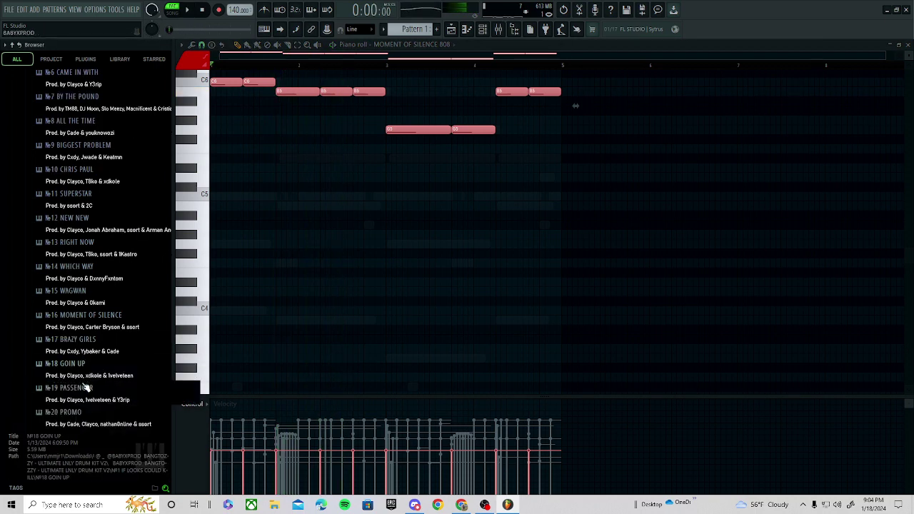
left_click(86, 373)
left_click(85, 391)
left_click(86, 385)
left_click(86, 375)
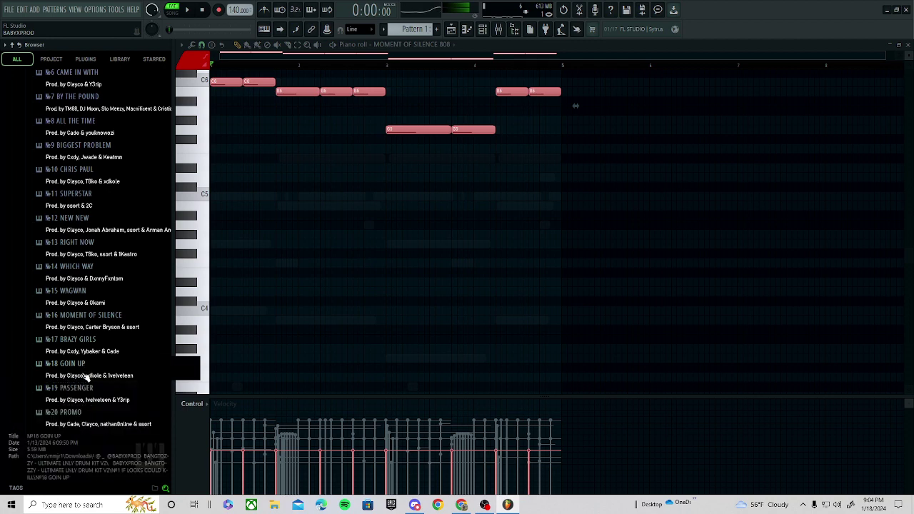
left_click(83, 393)
left_click(87, 387)
left_click(86, 375)
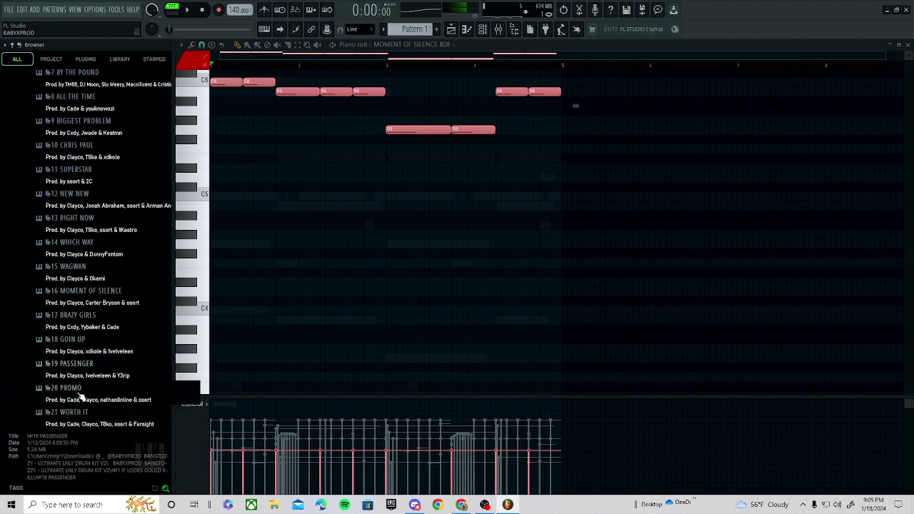
- Audition the 808 samples from the WORTH IT and PROMO kit folders and open the REDLIGHT folder
left_click(83, 393)
left_click(86, 386)
left_click(85, 374)
left_click(86, 391)
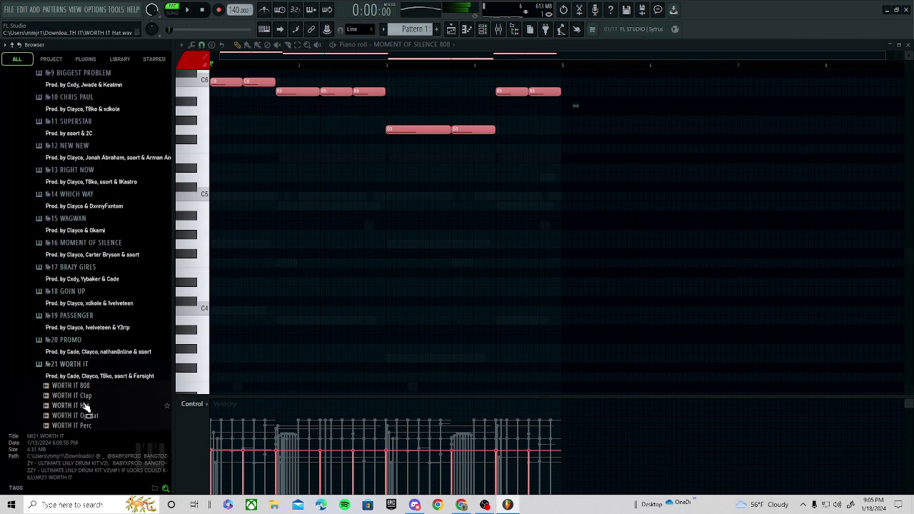
left_click(84, 387)
left_click(90, 368)
left_click(90, 349)
left_click(72, 361)
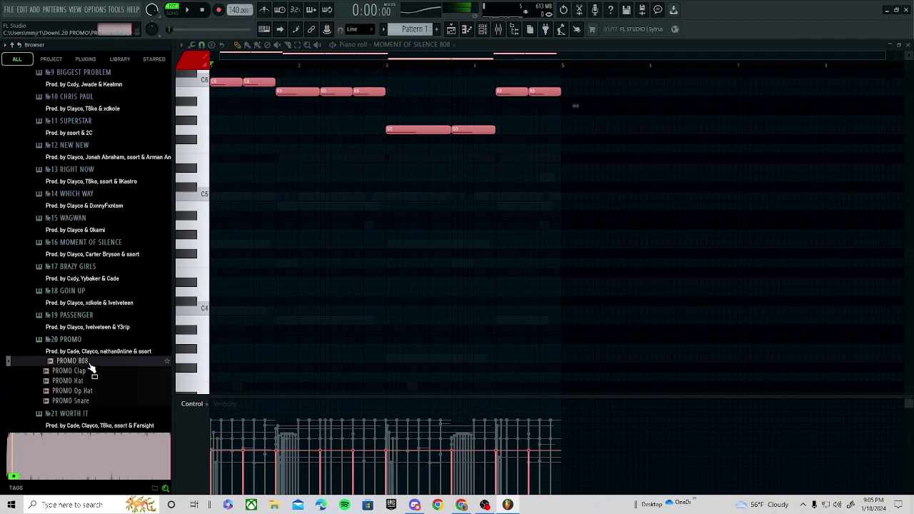
left_click(89, 349)
left_click(86, 389)
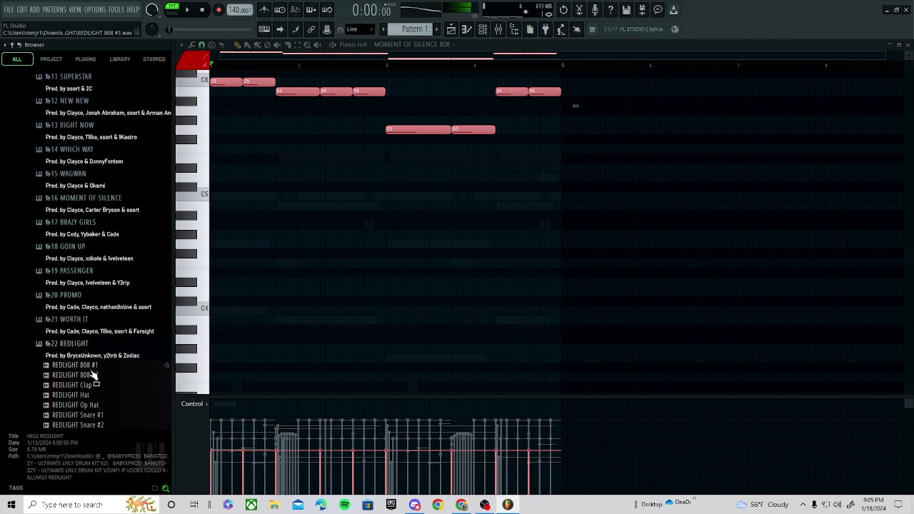
- Replace the MOMENT OF SILENCE 808 sample in its channel with REDLIGHT 808 #1 and start playback
left_click(91, 367)
key("Down")
left_click_drag(93, 367, 490, 34)
left_click_drag(257, 241, 258, 250)
key("space")
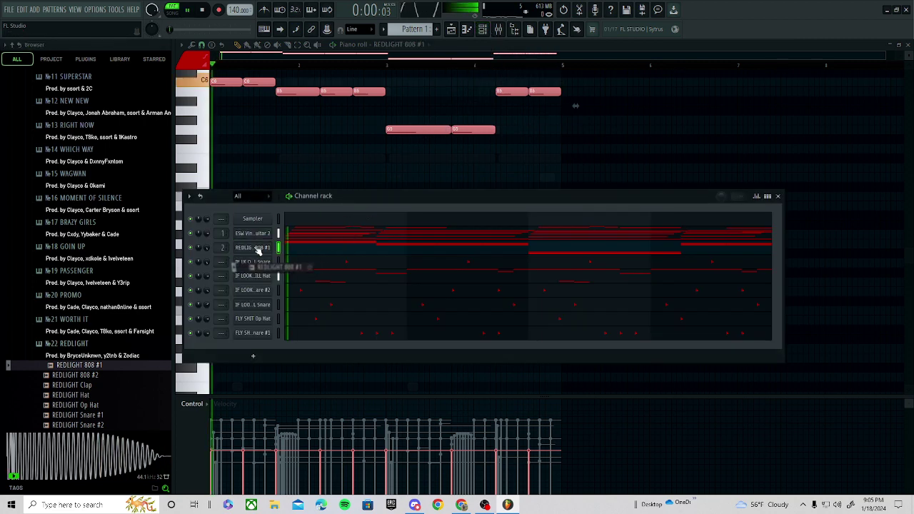
- Select all REDLIGHT 808 #1 notes and transpose them down one octave
left_click(263, 248)
left_click(643, 147)
right_click(651, 148)
scroll(624, 153, "up", 3)
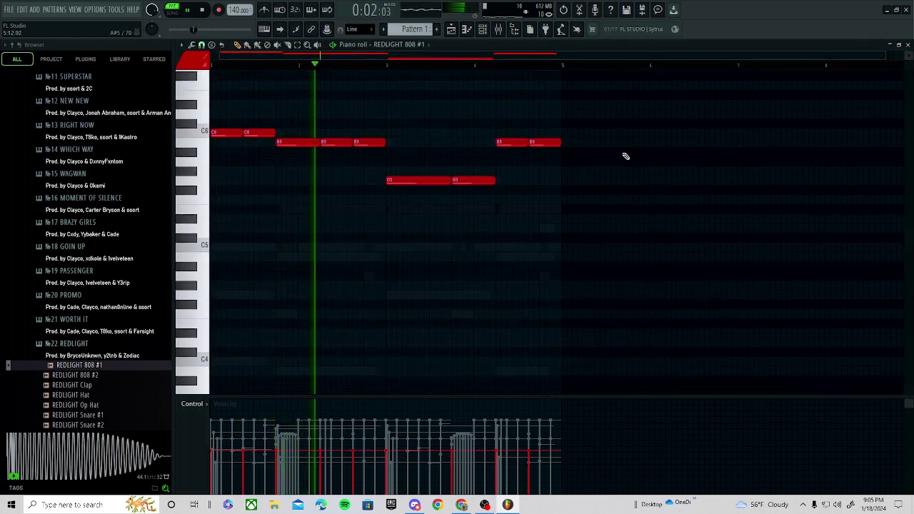
key("ctrl+a")
key("ctrl+Down")
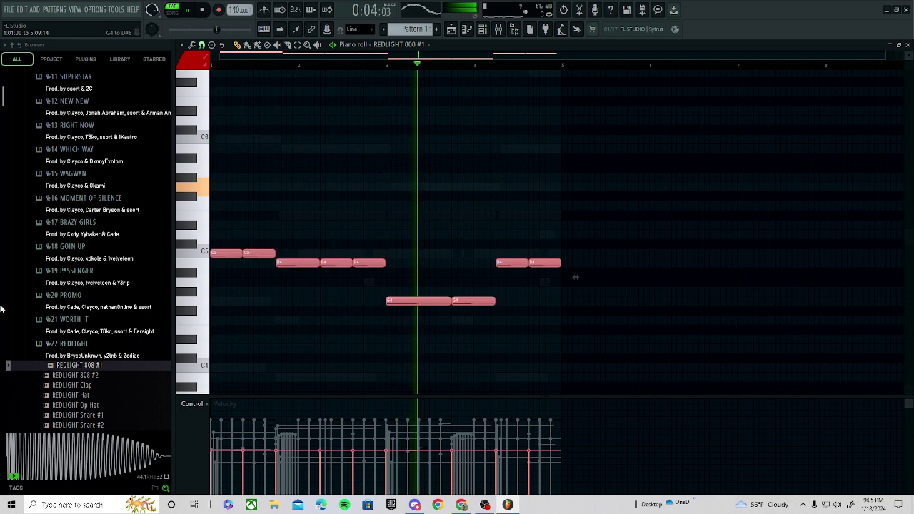
- Set the low shelf band 1 of insert 2's Fruity parametric EQ 2 to about 10 dB
left_click(502, 29)
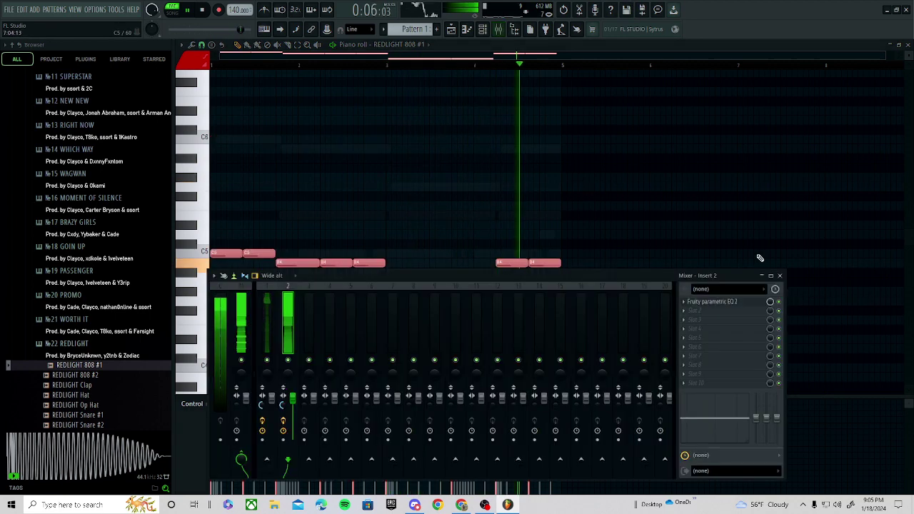
left_click(743, 305)
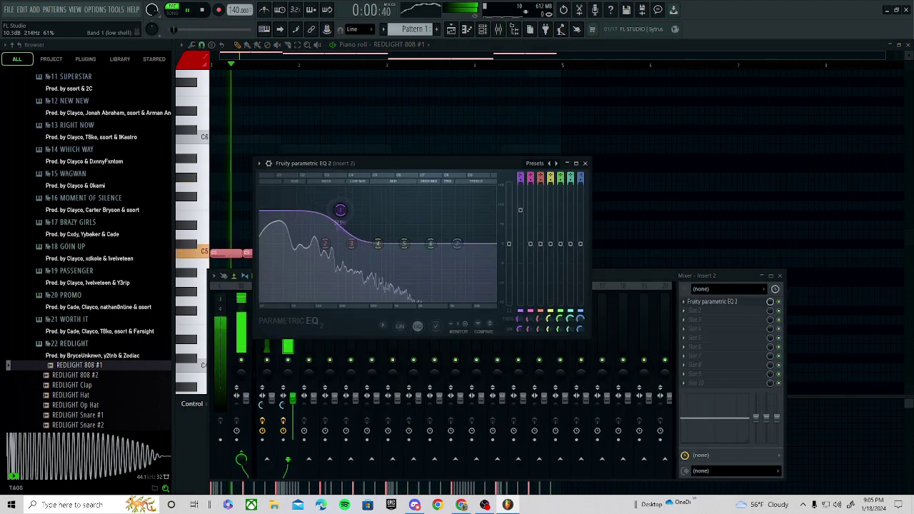
left_click_drag(344, 205, 342, 212)
- Set the IF LOOKS COULD KILL Hat channel's volume to 76%
key("F6")
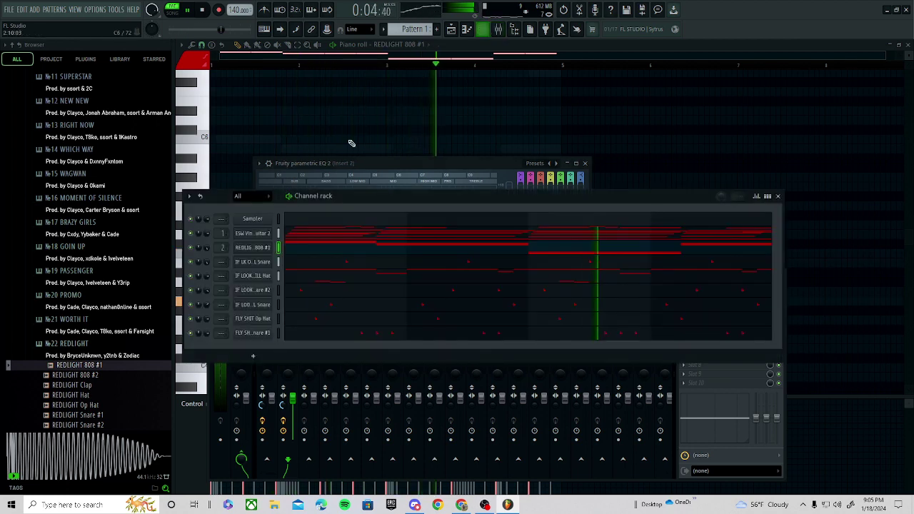
left_click(263, 277)
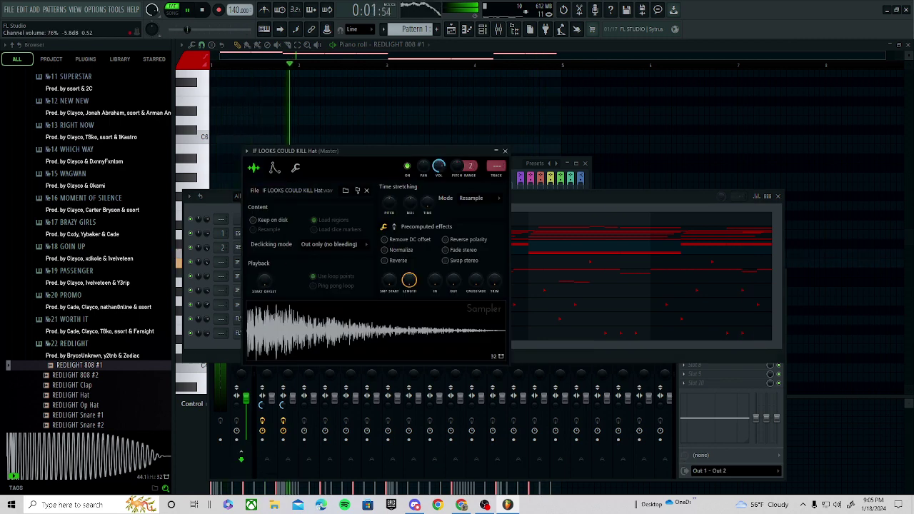
left_click(679, 158)
right_click(681, 159)
- Delete the stray notes, select the whole REDLIGHT 808 #1 bassline and transpose it up one octave
left_click(581, 157)
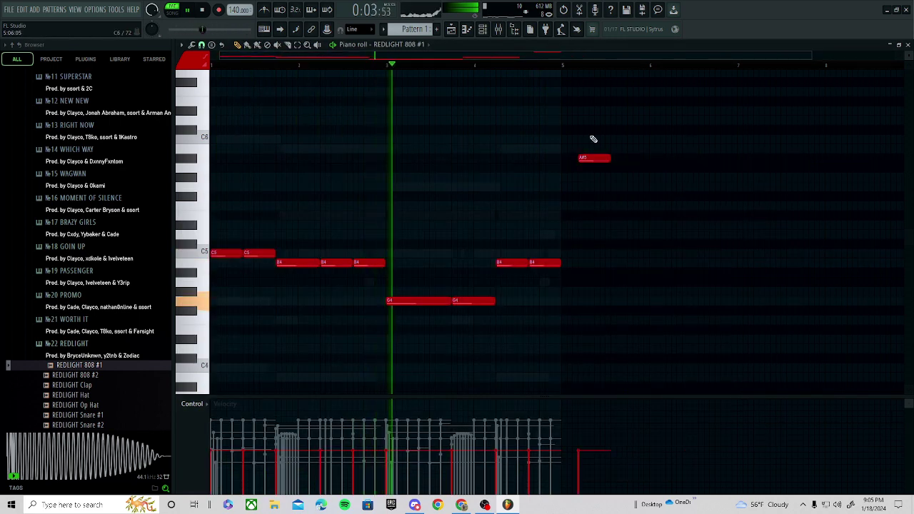
right_click(586, 157)
left_click(555, 166)
right_click(563, 166)
key("ctrl+a")
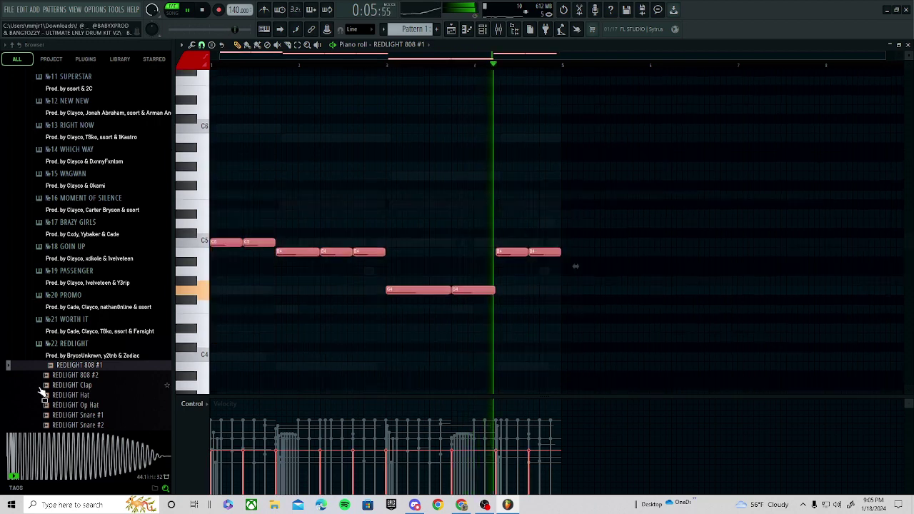
key("ctrl+Up")
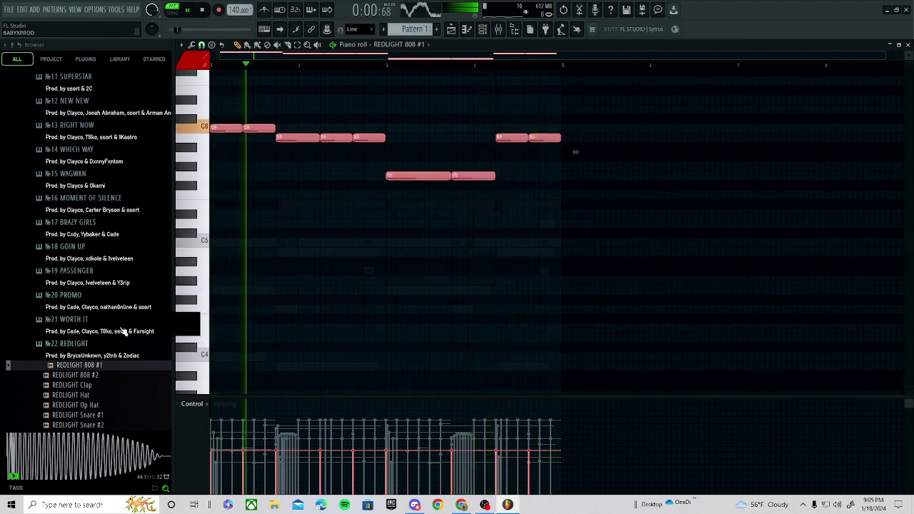
- Audition REDLIGHT 808 #2, load it into the bass channel in place of REDLIGHT 808 #1 and start playback
left_click(96, 355)
left_click(99, 356)
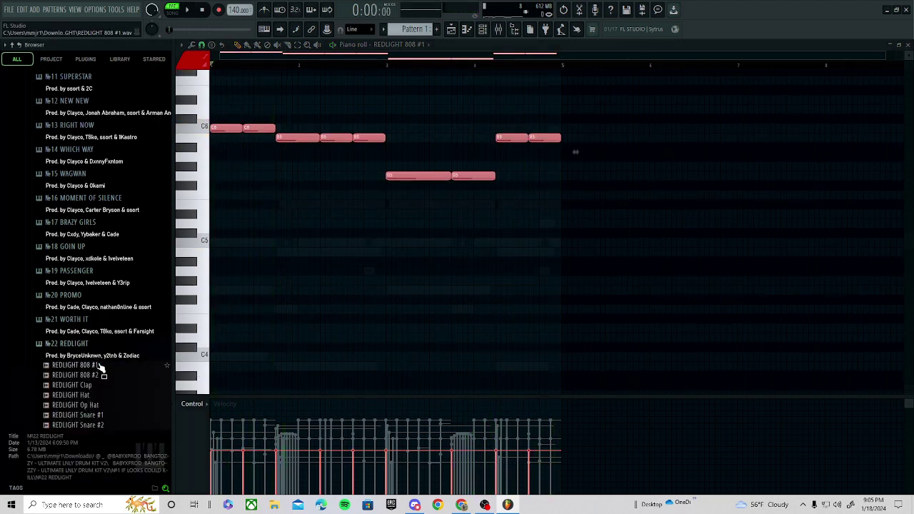
left_click(103, 374)
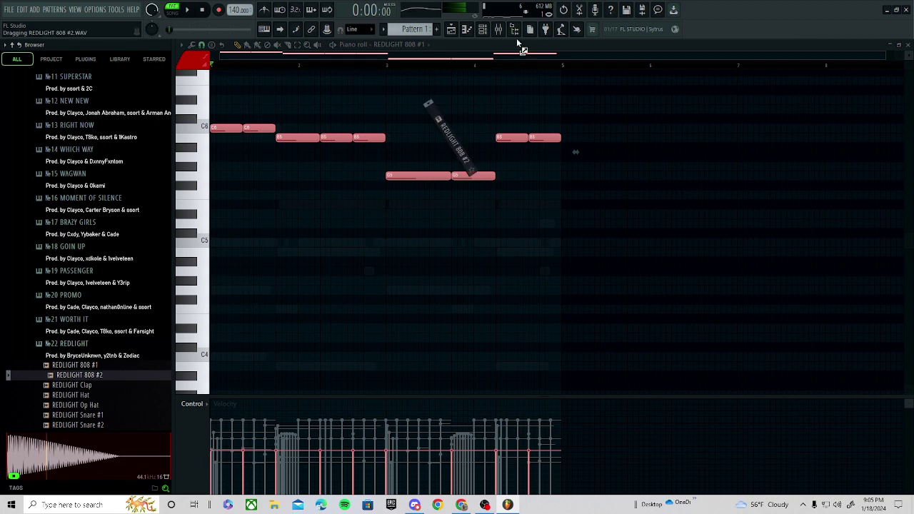
left_click_drag(519, 45, 485, 37)
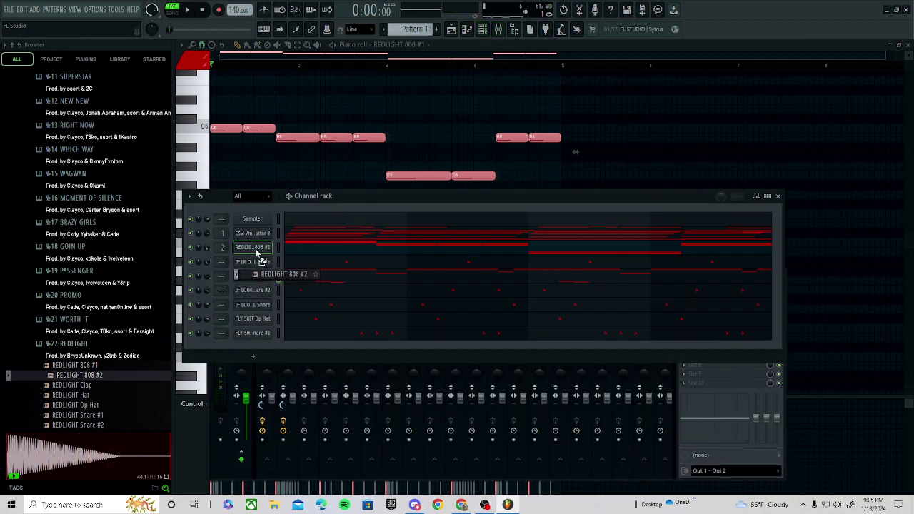
left_click_drag(257, 253, 257, 251)
key("space")
- Try the whole REDLIGHT 808 #2 bassline one octave lower and return it up one octave
left_click(366, 147)
right_click(369, 147)
left_click_drag(614, 99, 0, 358)
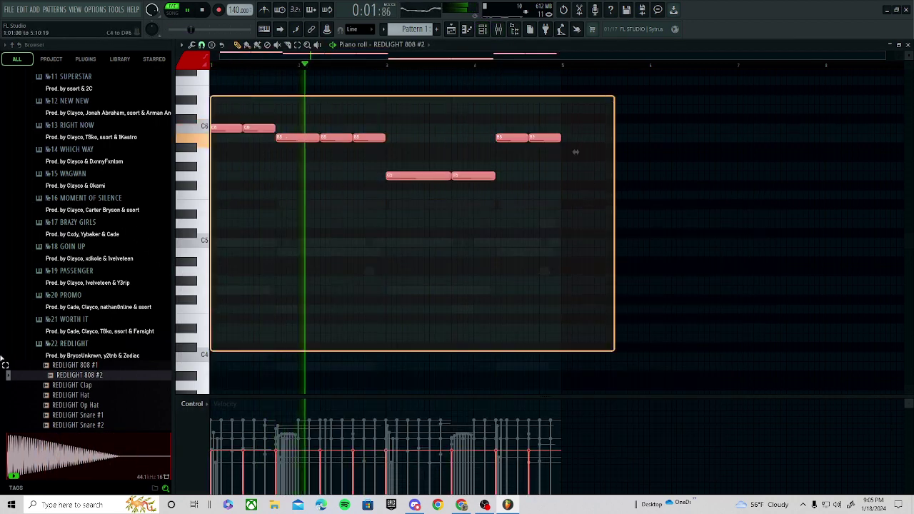
key("ctrl+Down")
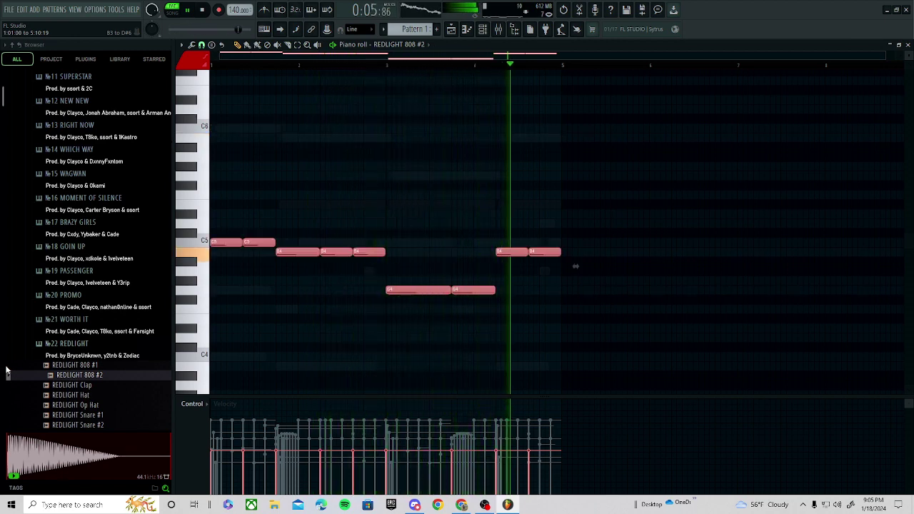
key("ctrl+Up")
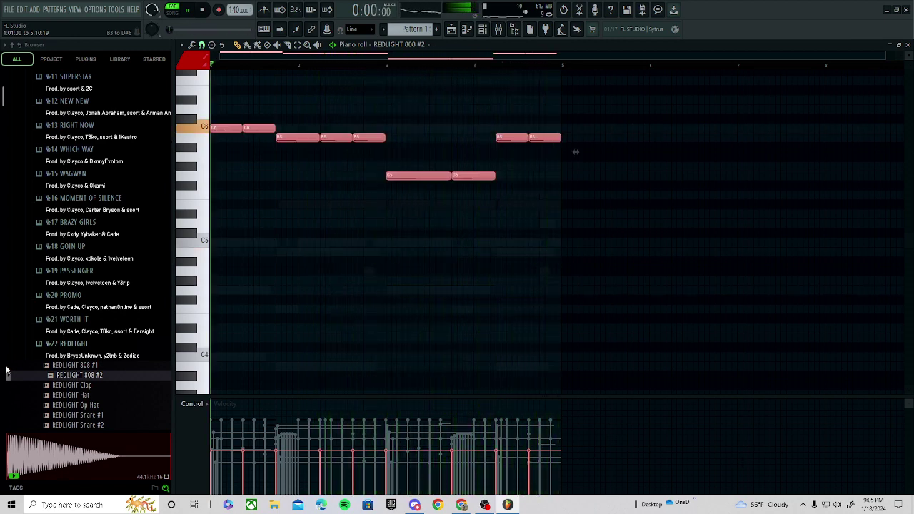
- Stop playback and audition samples from the MAKE SUM WORK and SAFETY (INTERLUDE) kit folders, including SAFETY 808
left_click(62, 354)
left_click(85, 372)
left_click(98, 390)
key("space")
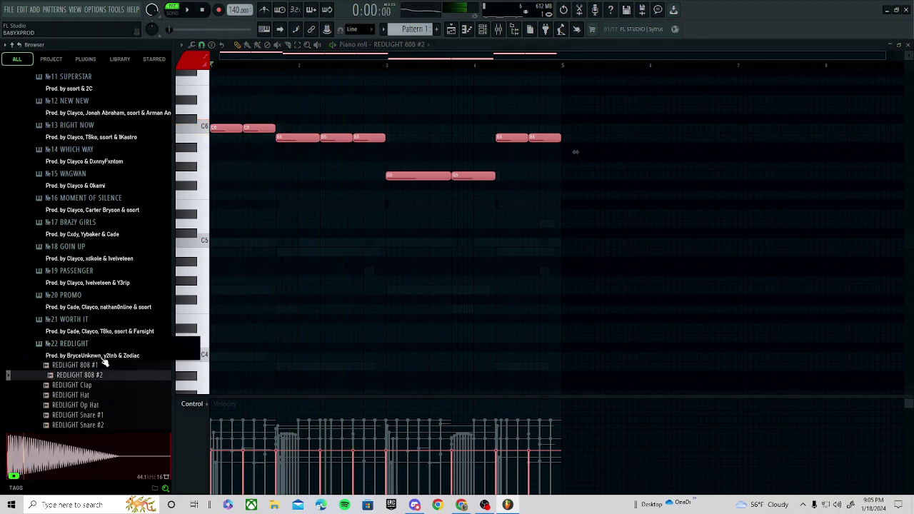
left_click(98, 375)
left_click(98, 394)
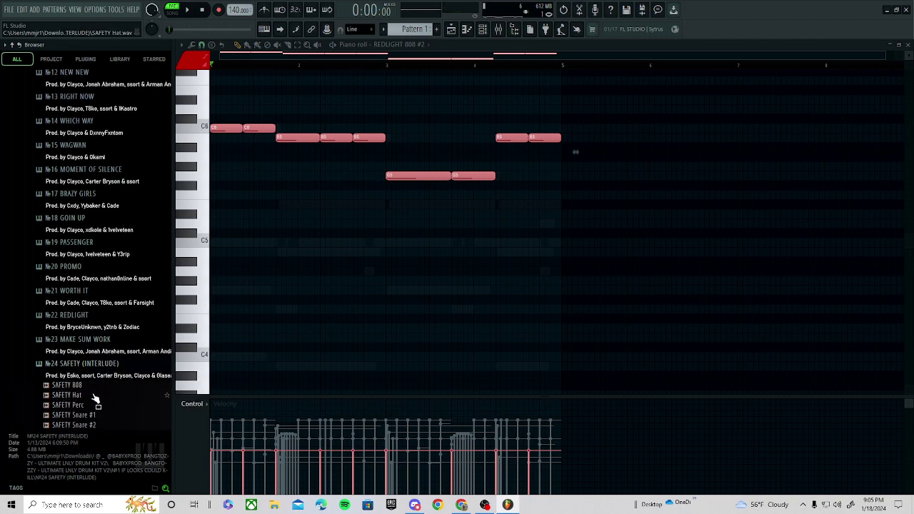
left_click(95, 397)
left_click(94, 386)
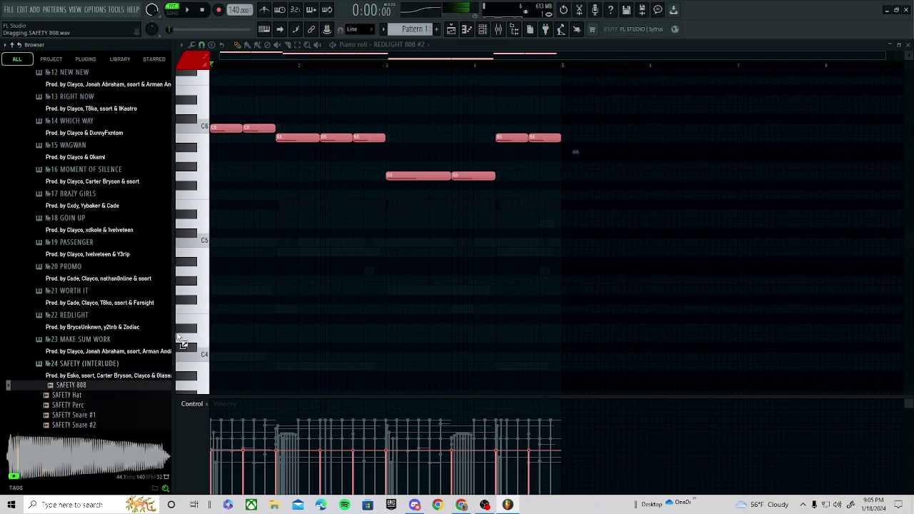
- Replace REDLIGHT 808 #2 in the bass channel with SAFETY 808 and check its sampler settings during playback
left_click_drag(179, 337, 484, 35)
left_click_drag(259, 253, 258, 251)
key("space")
left_click(255, 250)
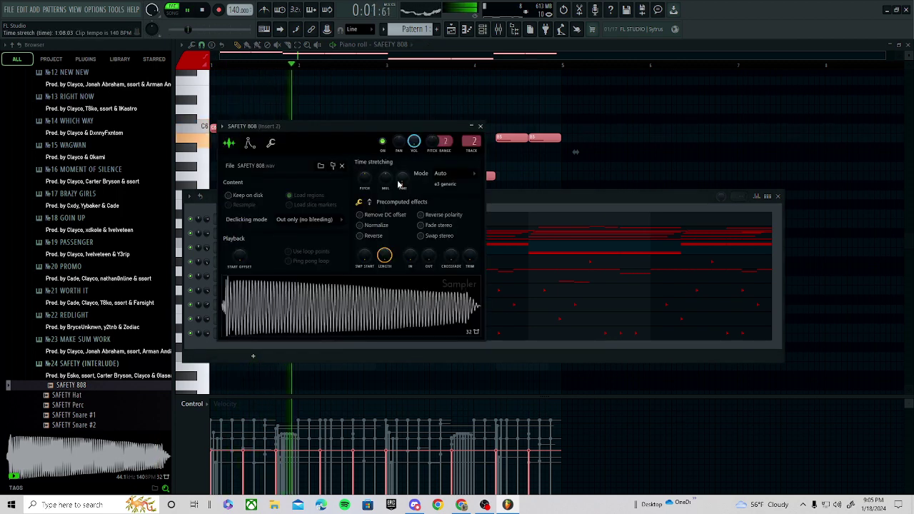
key("space")
key("space")
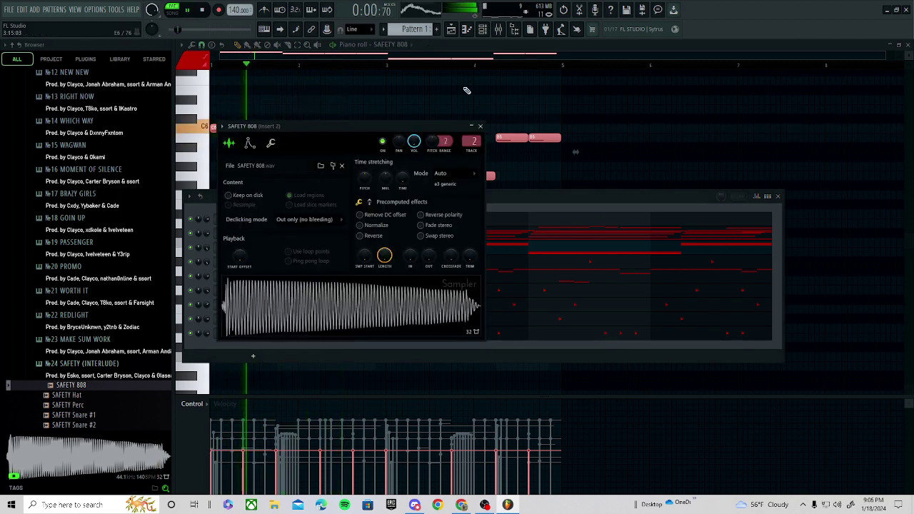
left_click(480, 126)
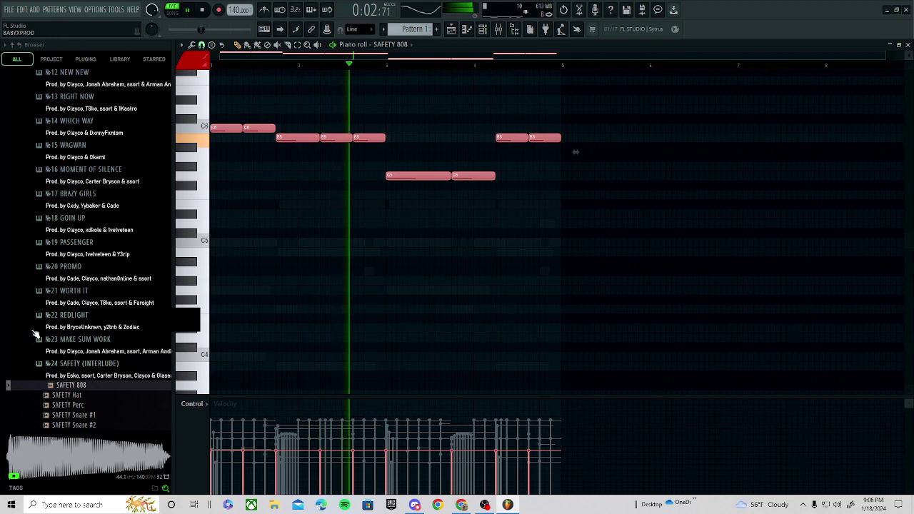
- Transpose the SAFETY 808 notes down one octave and boost insert 2's low shelf band 1 to about 13.9 dB at 291 Hz
key("ctrl+Down")
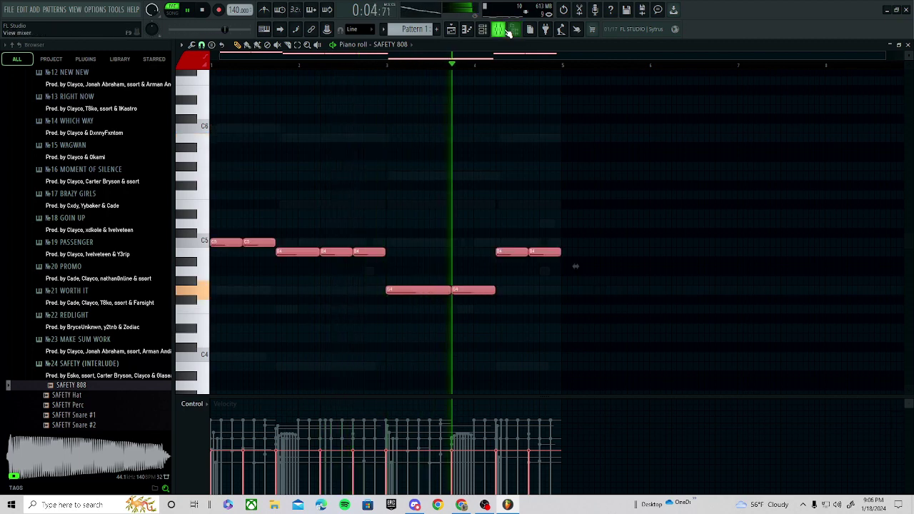
key("F9")
left_click(717, 304)
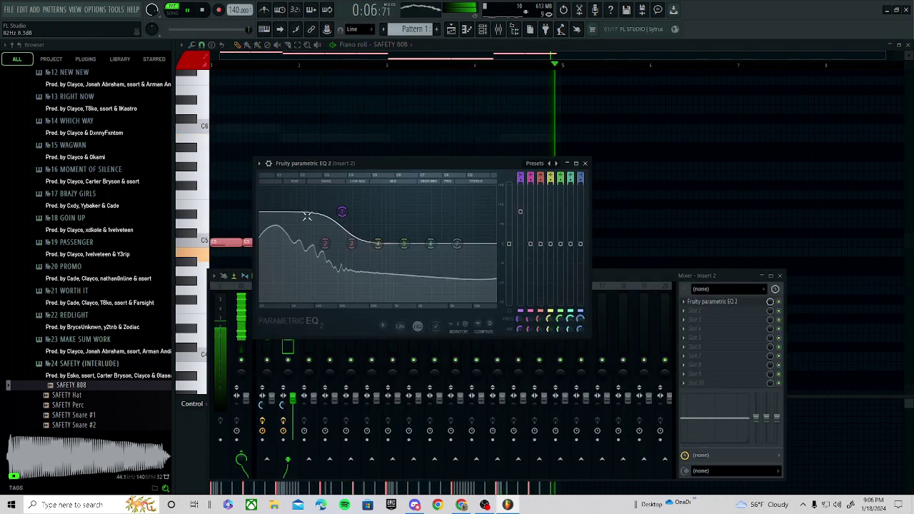
left_click_drag(340, 213, 351, 199)
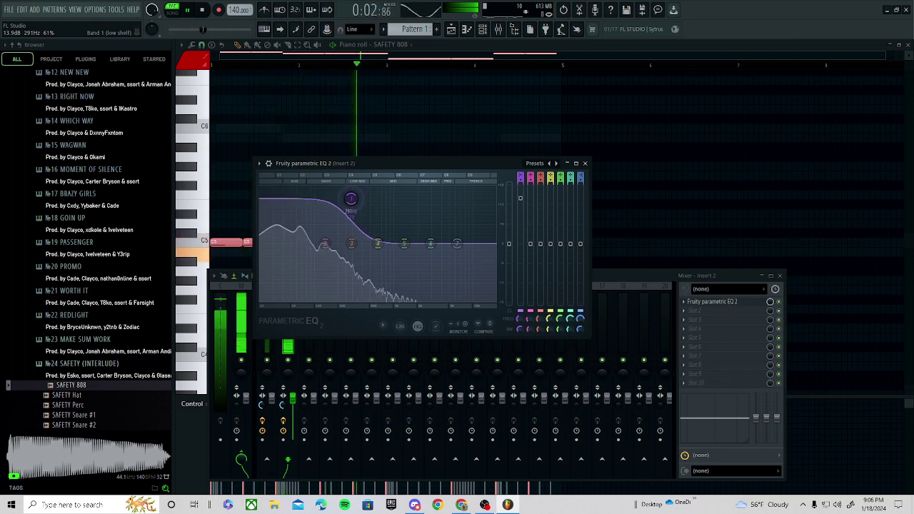
- Audition the SAFETY snares and perc, and replace the FLY SHIT Snare #1 sample with SAFETY Perc
key("space")
left_click(76, 415)
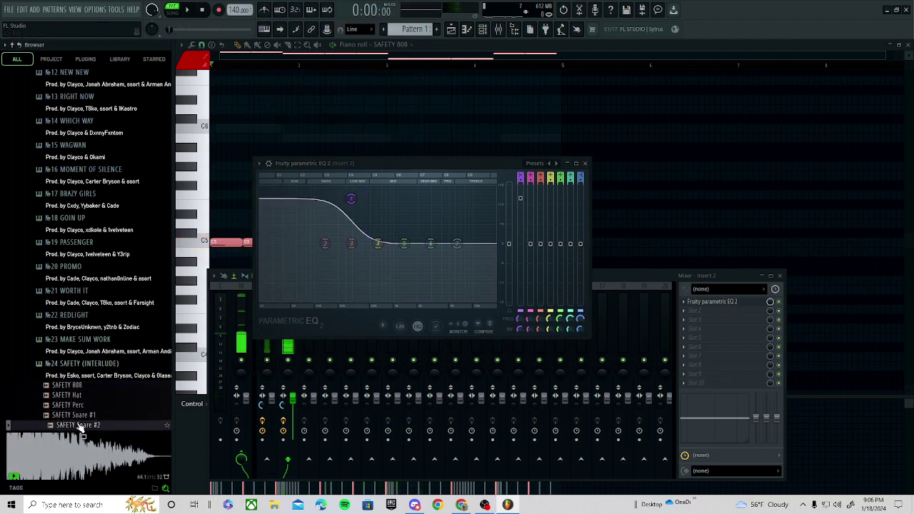
left_click(74, 406)
left_click_drag(508, 78, 475, 46)
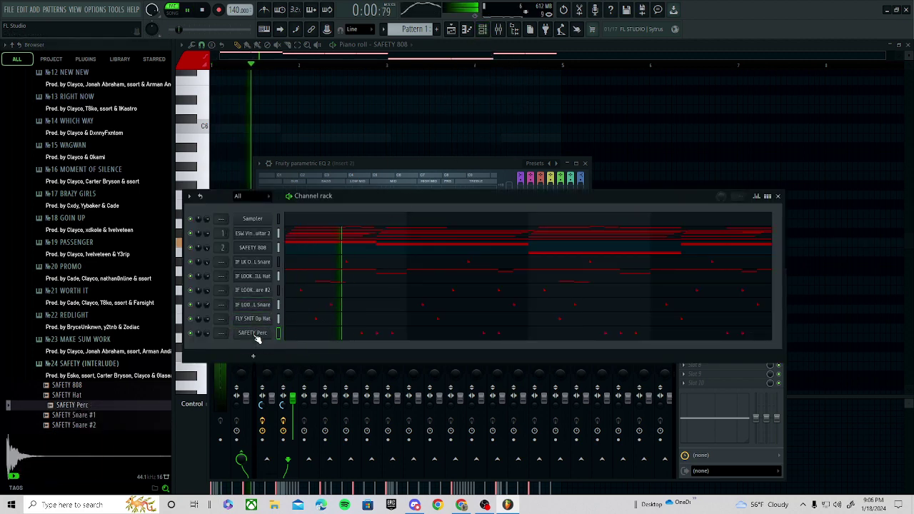
- Replace the SAFETY Perc sample with SAFETY Snare #1 and set the channel's volume multiplier to 106%
left_click(257, 336)
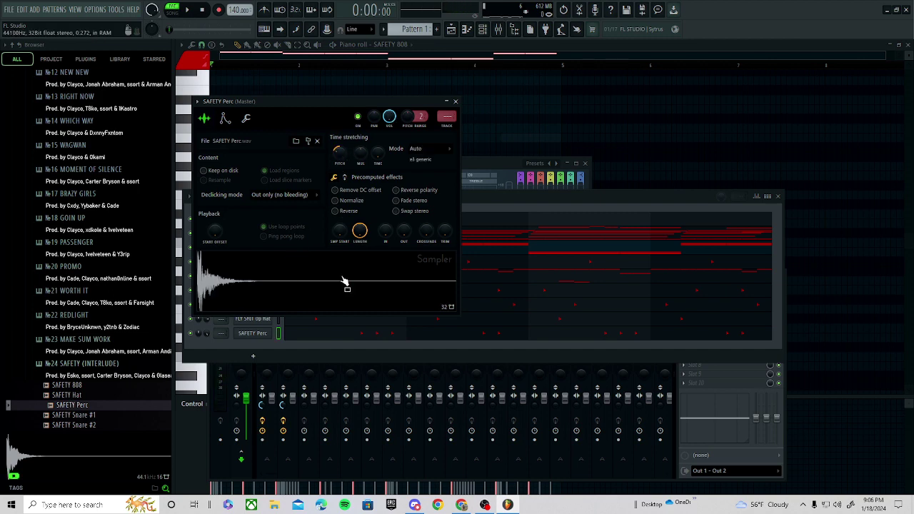
left_click(246, 121)
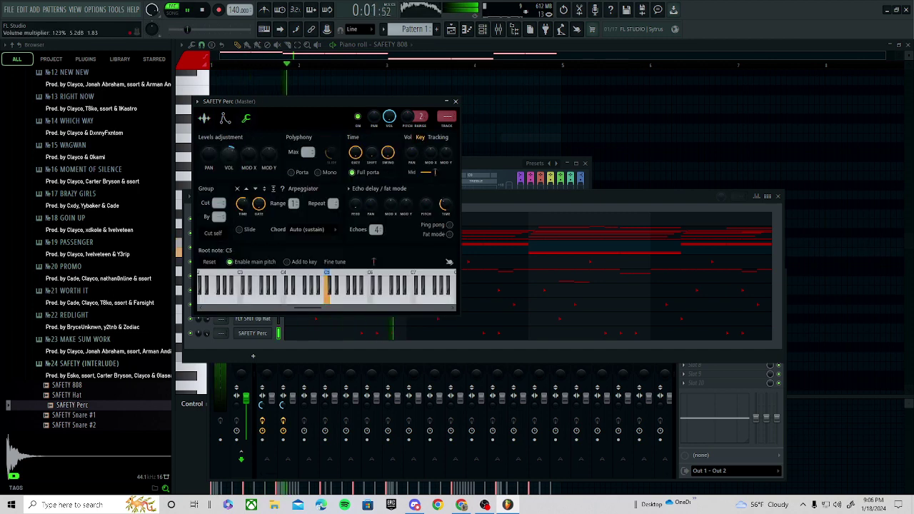
left_click(88, 416)
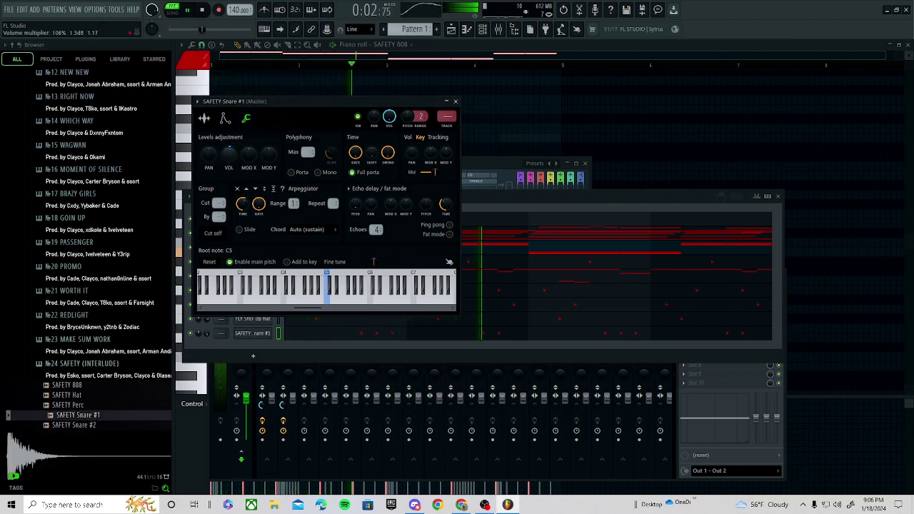
- Stop playback, open the YOUR EYES kit folder and audition its samples, including YOUR EYES Crash
left_click(96, 376)
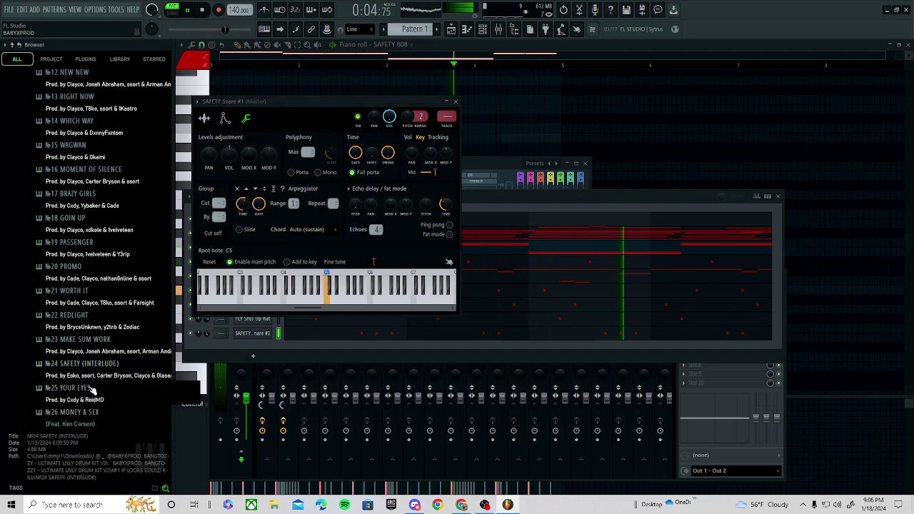
left_click(92, 390)
key("space")
left_click(92, 396)
left_click(97, 405)
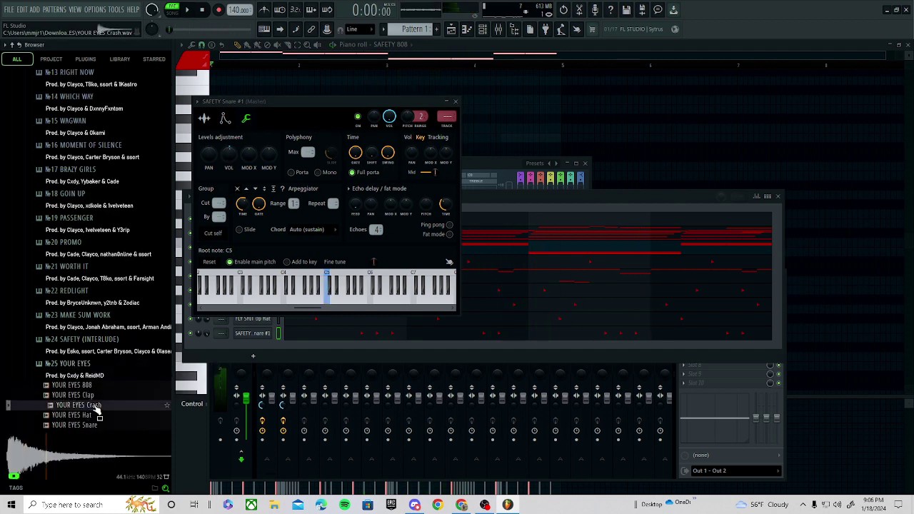
- Audition the remaining YOUR EYES samples and the hats and snares in the MONEY & SEX kit folder
left_click(100, 417)
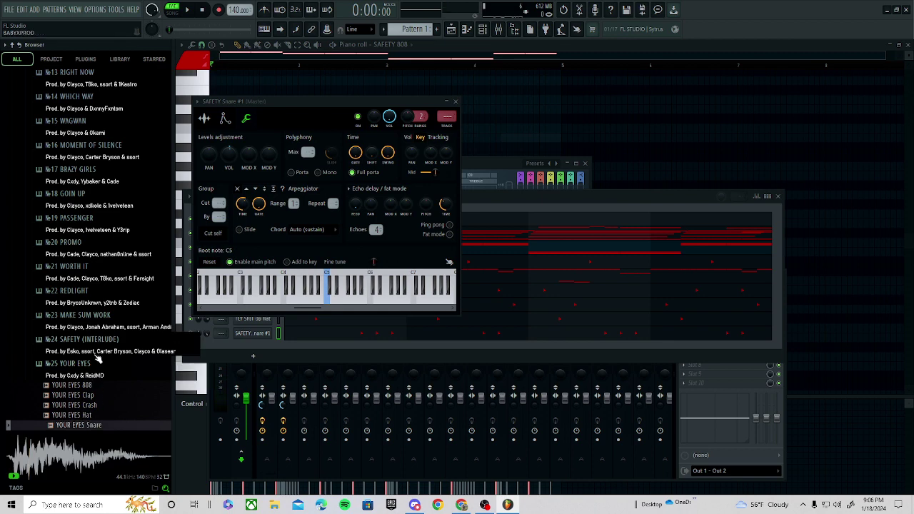
left_click(94, 375)
left_click(97, 396)
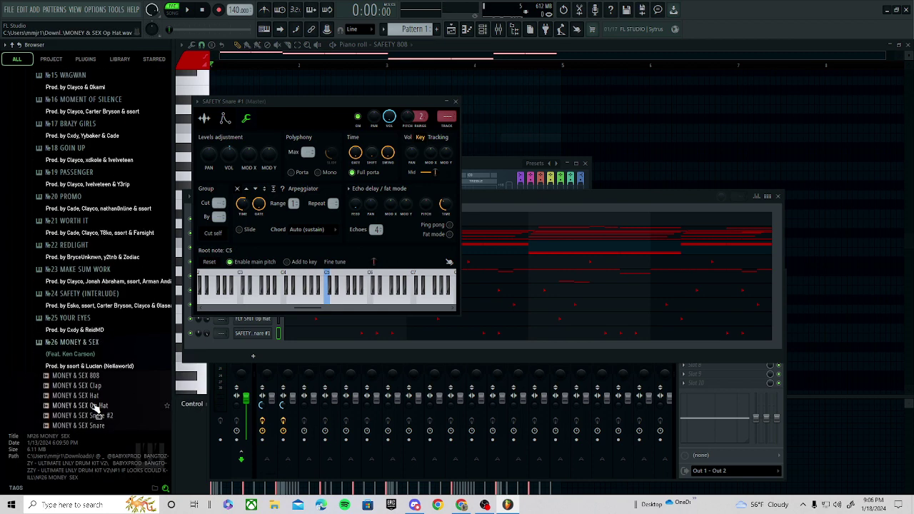
left_click(94, 376)
left_click(95, 396)
left_click(98, 418)
left_click(102, 427)
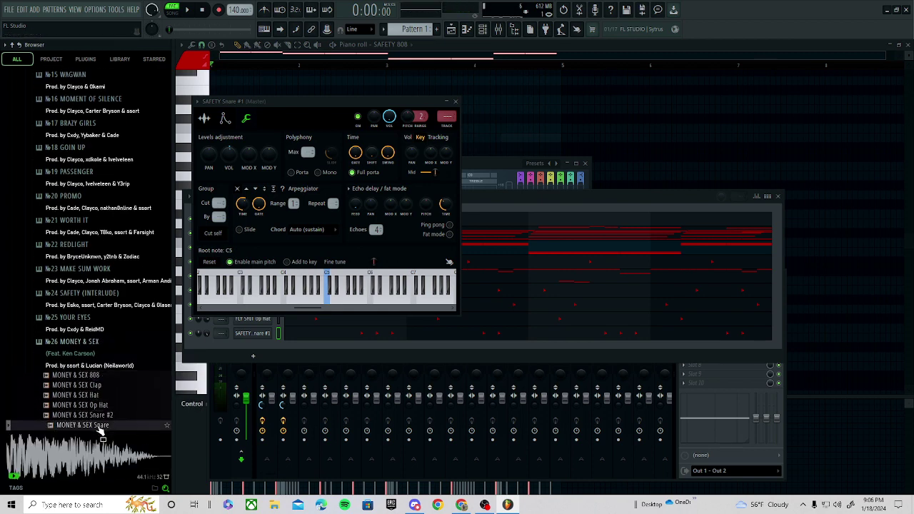
left_click(96, 368)
left_click(96, 376)
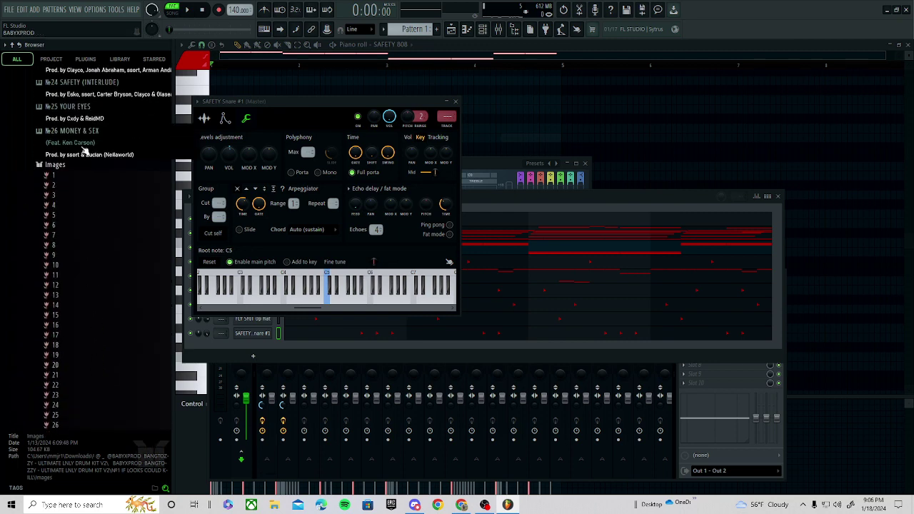
- Replace the SAFETY 808 channel's sample with MONEY & SEX 808 and play the pattern
left_click(80, 138)
left_click_drag(80, 166, 135, 190)
left_click_drag(529, 224, 122, 184)
left_click(472, 210)
key("space")
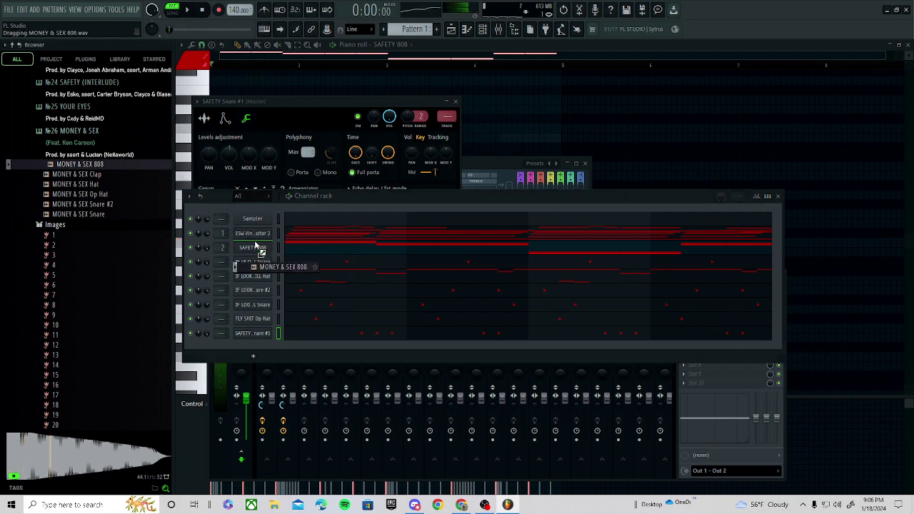
left_click_drag(255, 255, 255, 250)
- Open insert 2's Fruity Parametric EQ 2 and adjust its band 1 low shelf boost for the new 808
left_click(499, 29)
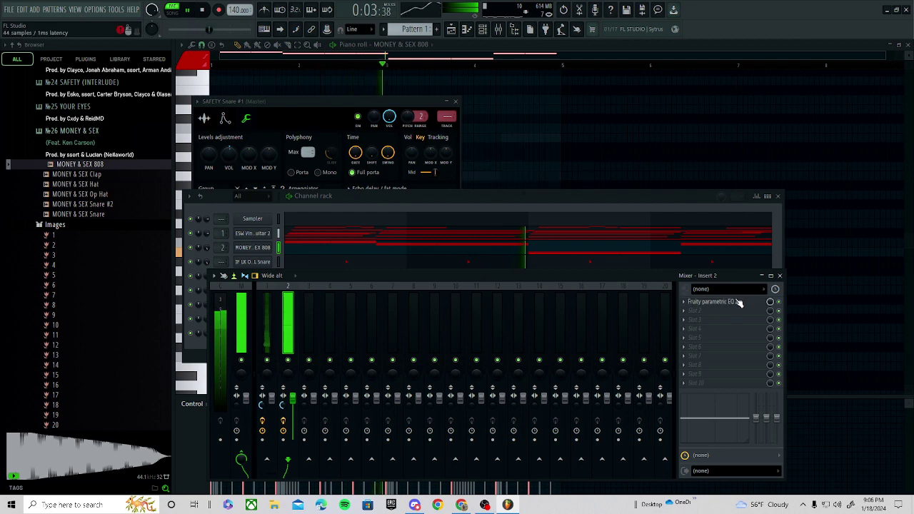
left_click(735, 302)
left_click_drag(375, 243, 339, 210)
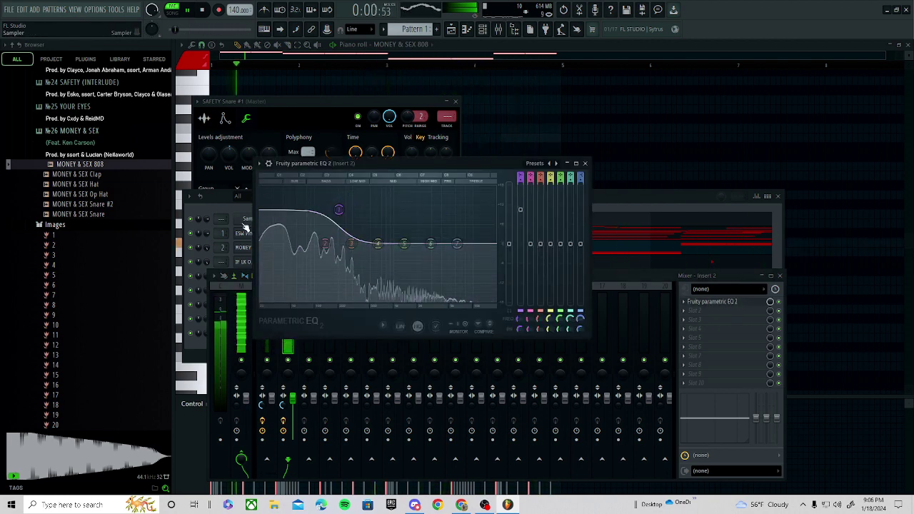
- Collapse the open kit folders and look through the ESW Vinyl Guitar 2 presets
left_click(84, 155)
left_click(90, 166)
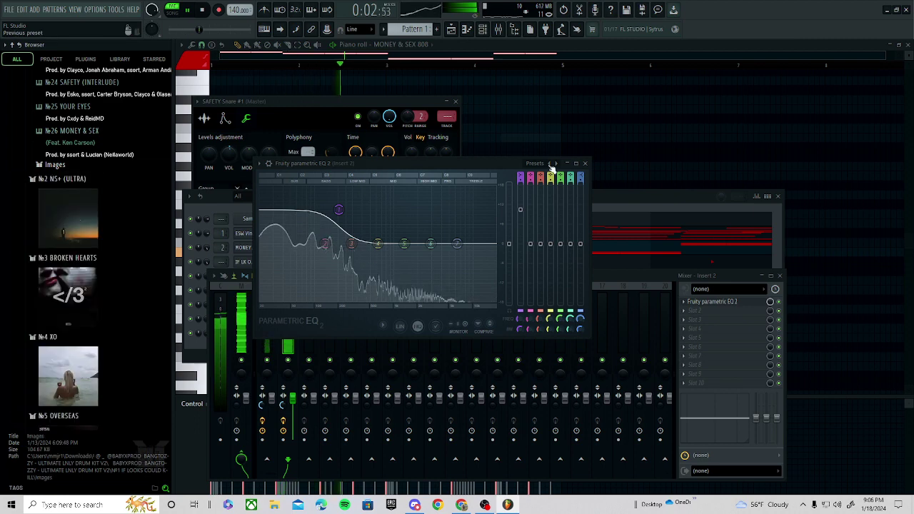
left_click(245, 233)
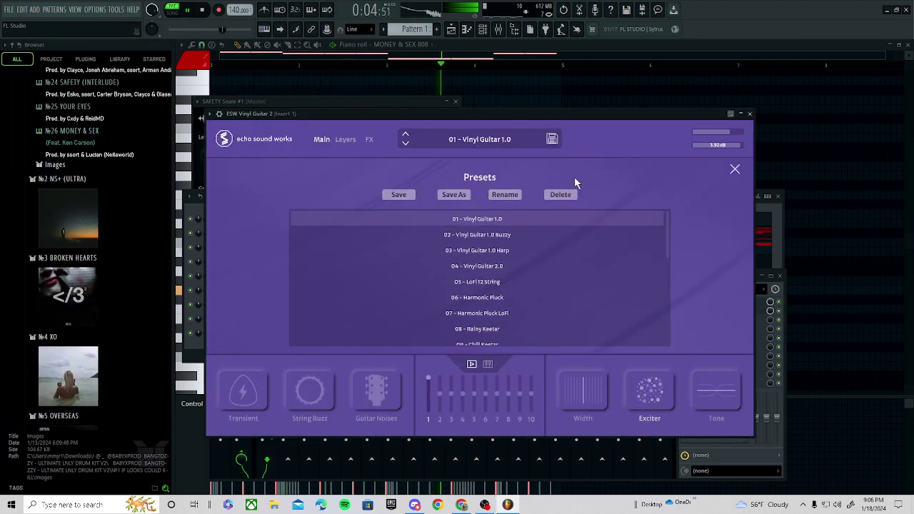
left_click(750, 115)
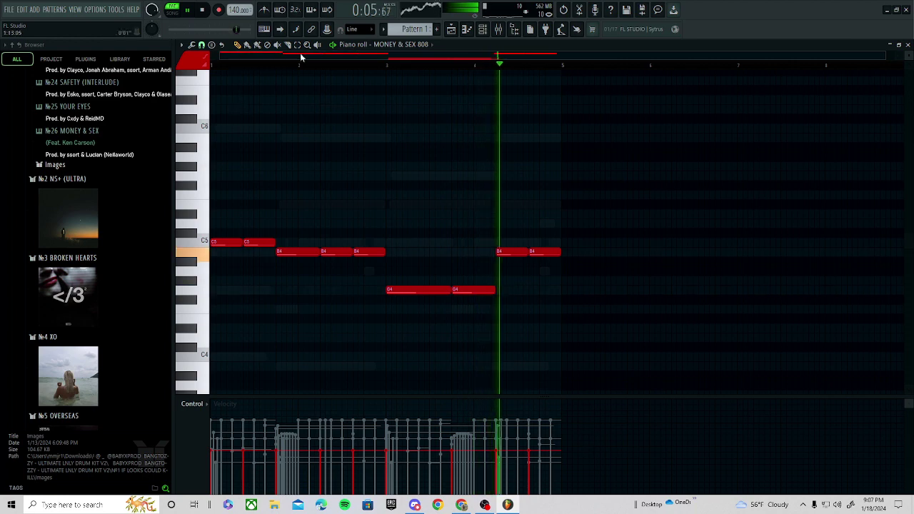
- Place Pattern 1 in the playlist on Track 1, starting at bar 1
left_click(453, 29)
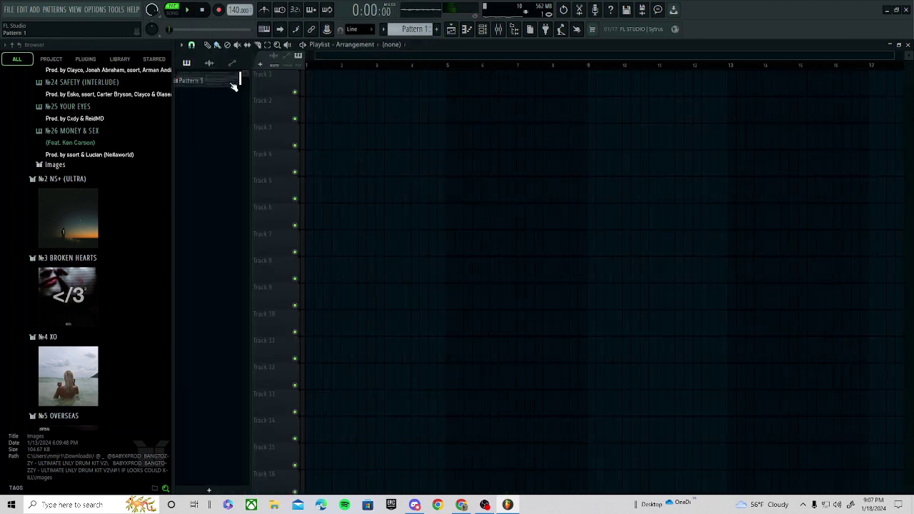
left_click_drag(234, 85, 309, 86)
scroll(89, 179, "up", 10)
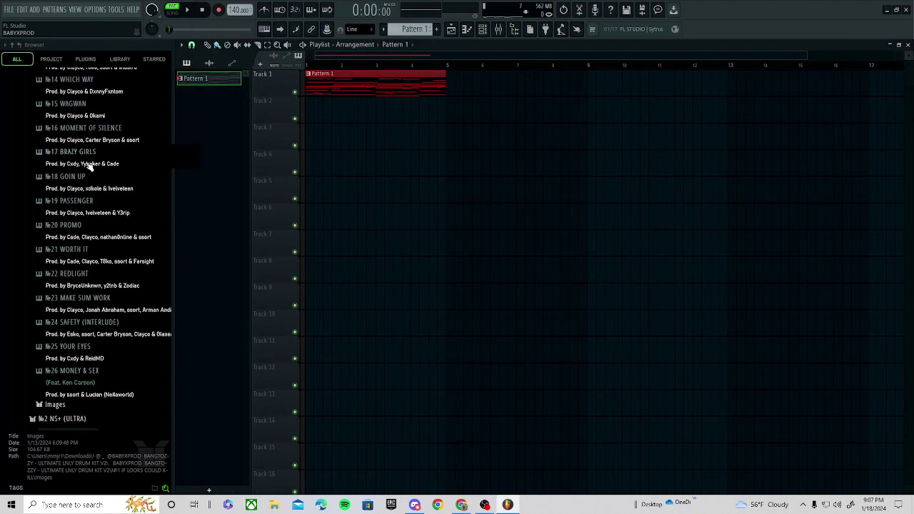
- Open Pattern 1's ESW Vinyl Guitar 2 notes in the piano roll and review the melody from bar 1
double_click(361, 87)
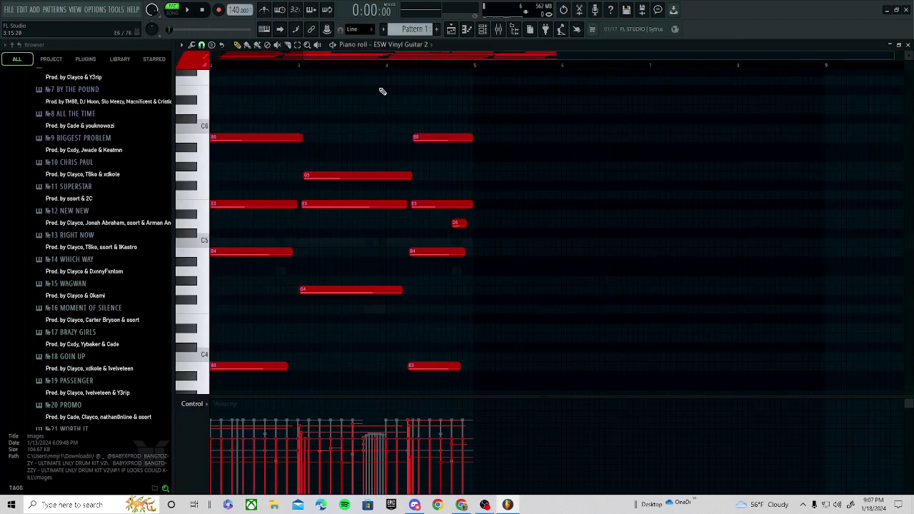
scroll(300, 219, "up", 5)
scroll(236, 148, "up", 2)
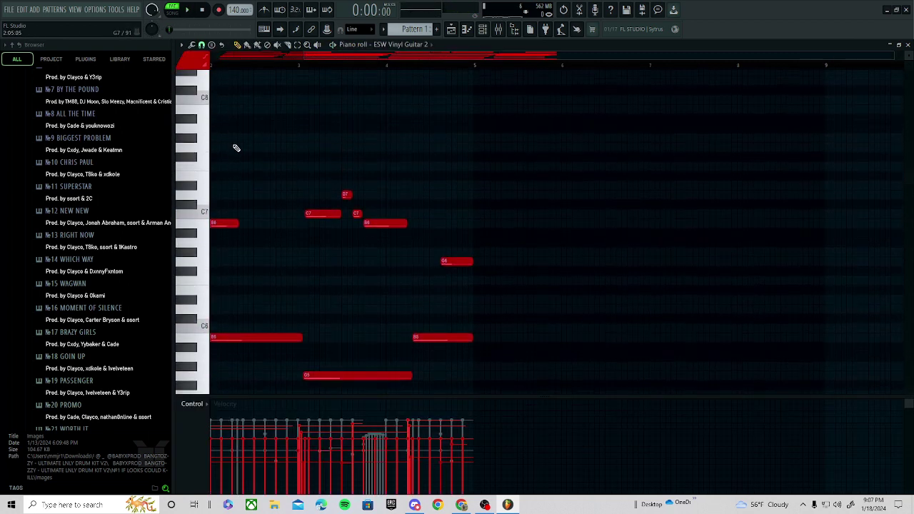
scroll(181, 110, "left", 2)
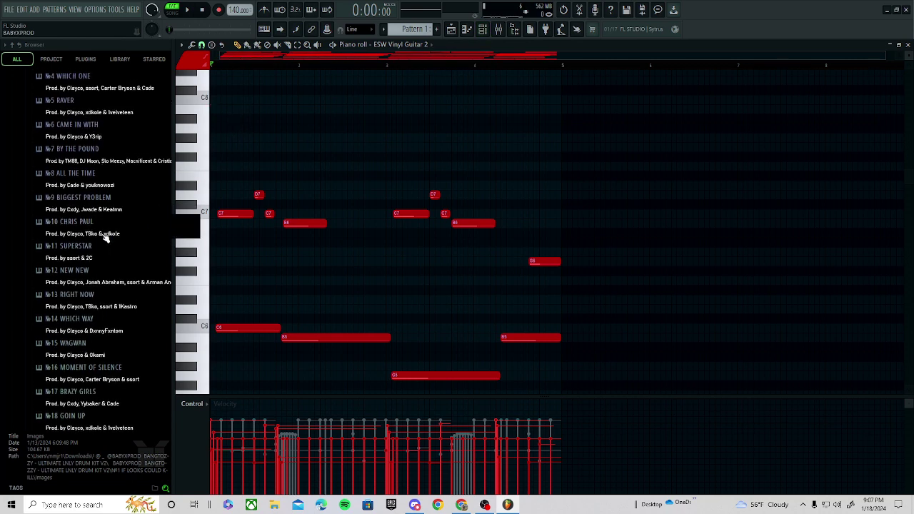
- Find the GUITAR LEADS folder in THE UNBEATABLE HAND VOL.3 and audition its guitar samples
scroll(118, 225, "up", 10)
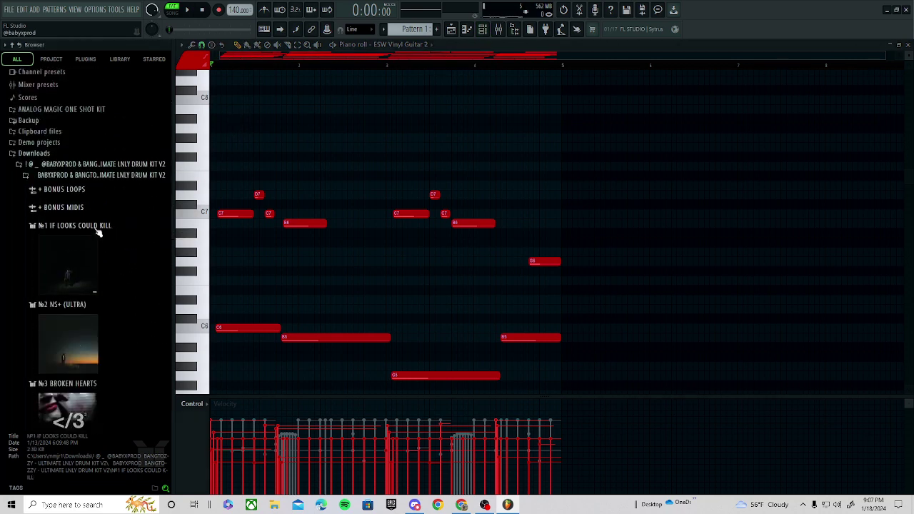
scroll(100, 232, "down", 8)
scroll(100, 246, "down", 5)
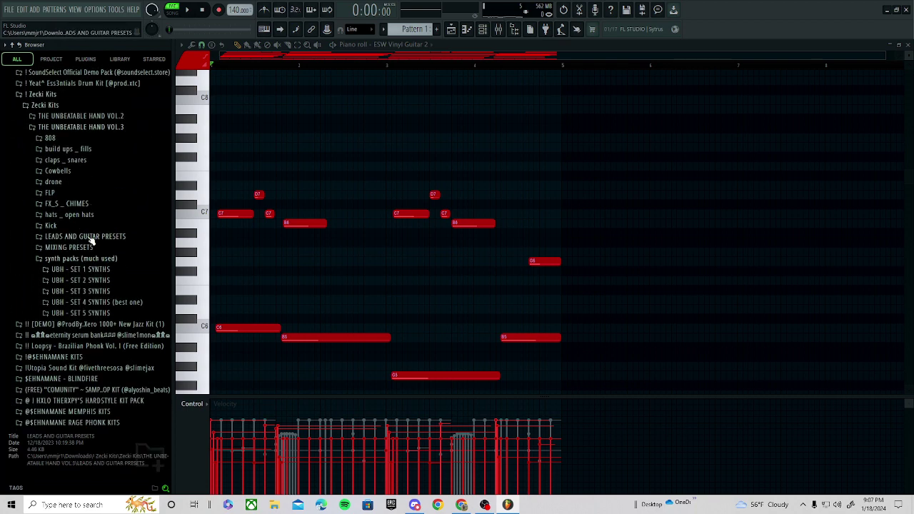
left_click(91, 239)
left_click(92, 248)
left_click(102, 268)
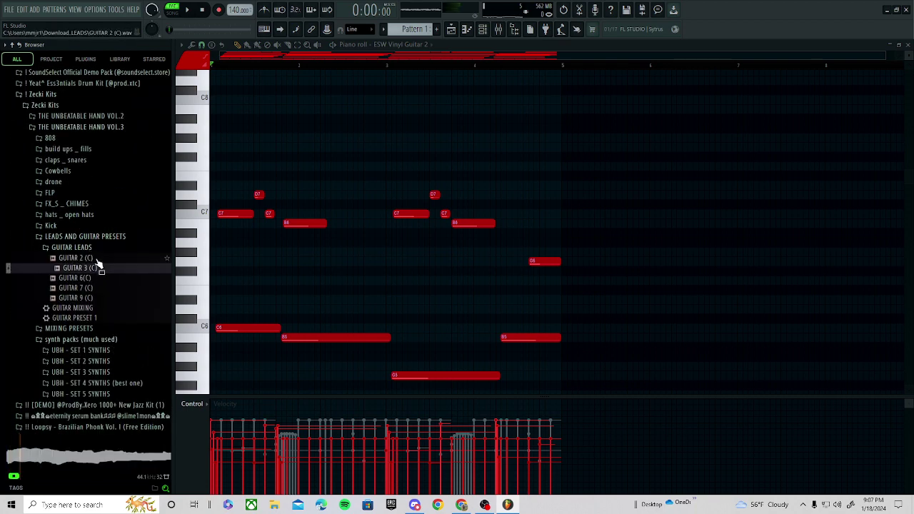
left_click(91, 278)
left_click(92, 298)
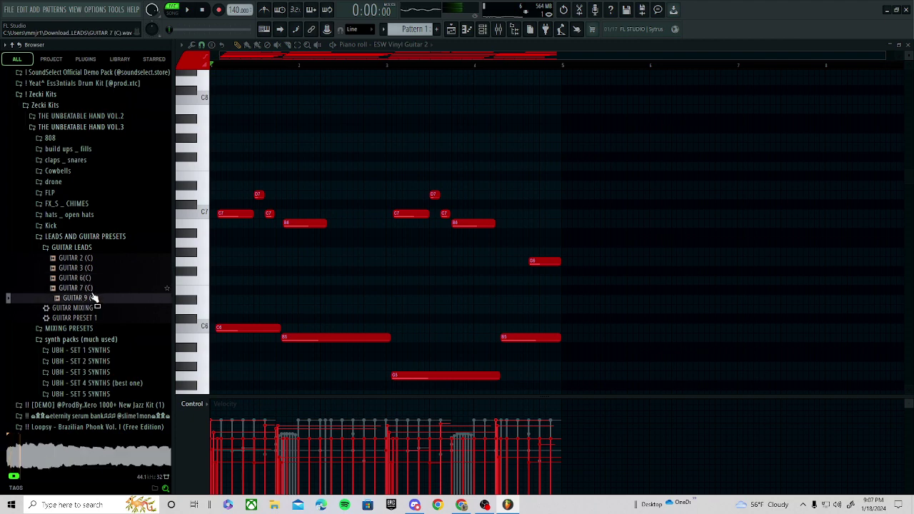
left_click(89, 260)
left_click(89, 267)
left_click(91, 278)
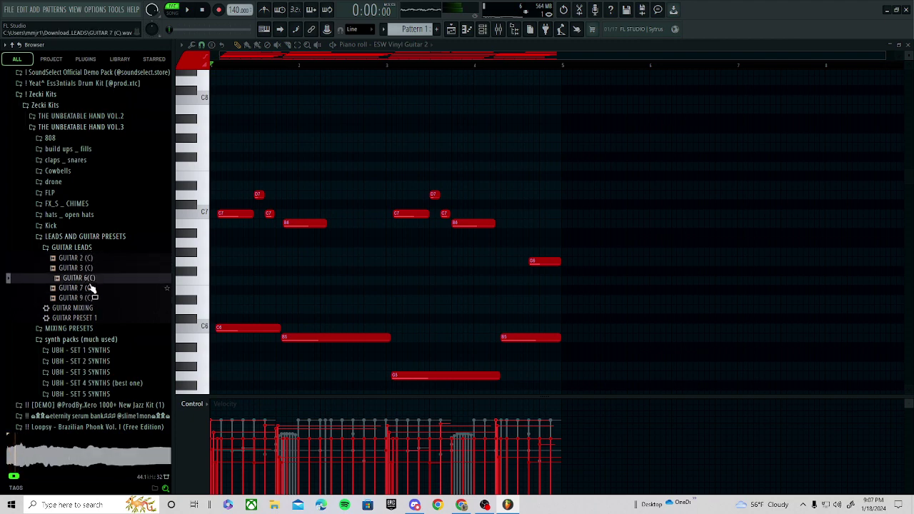
left_click(92, 288)
- Add the GUITAR 3 (C) sample to the channel rack as a new channel below the SAFETY snare
left_click_drag(91, 268, 357, 114)
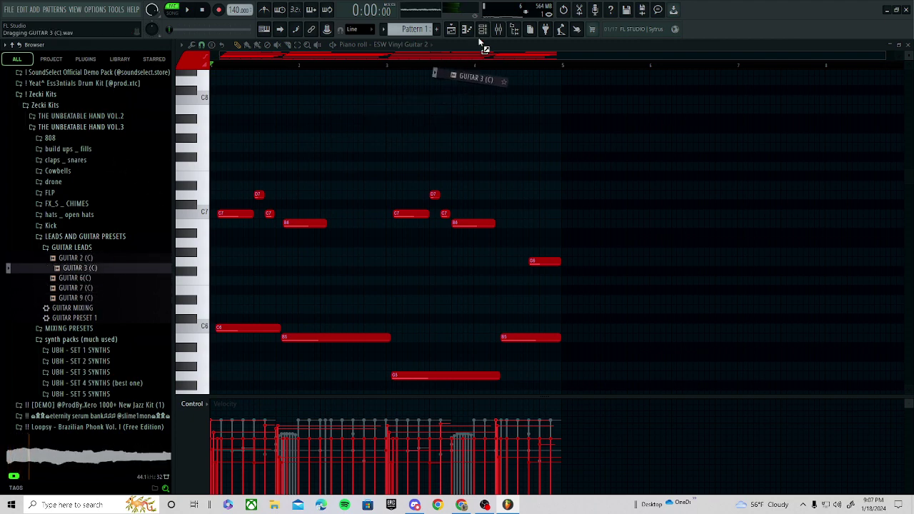
left_click_drag(484, 48, 252, 260)
left_click_drag(251, 357, 256, 350)
key("space")
- Normalize the GUITAR 3 (C) sample and enable its volume envelope
left_click(257, 350)
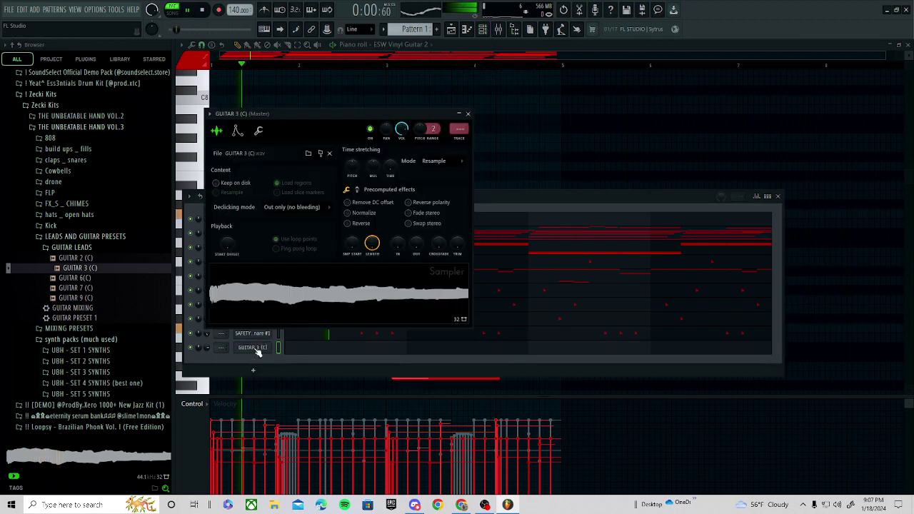
left_click(365, 214)
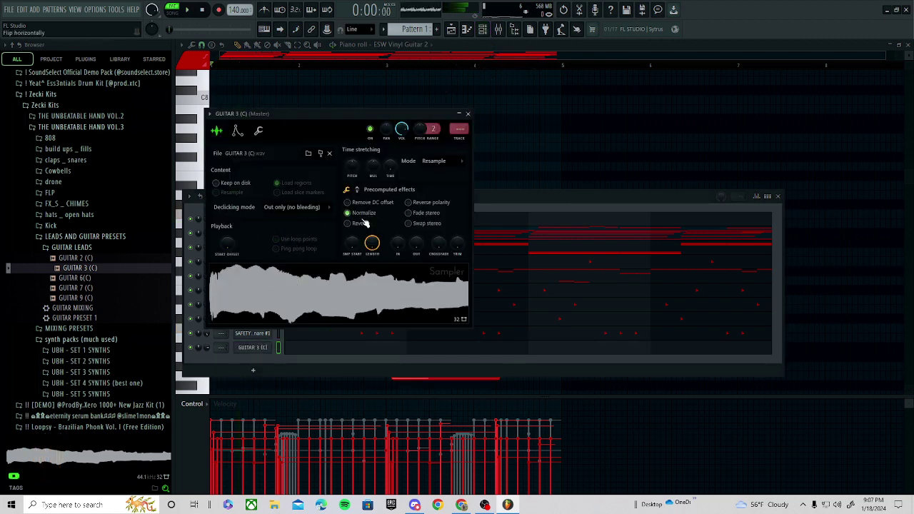
left_click(238, 131)
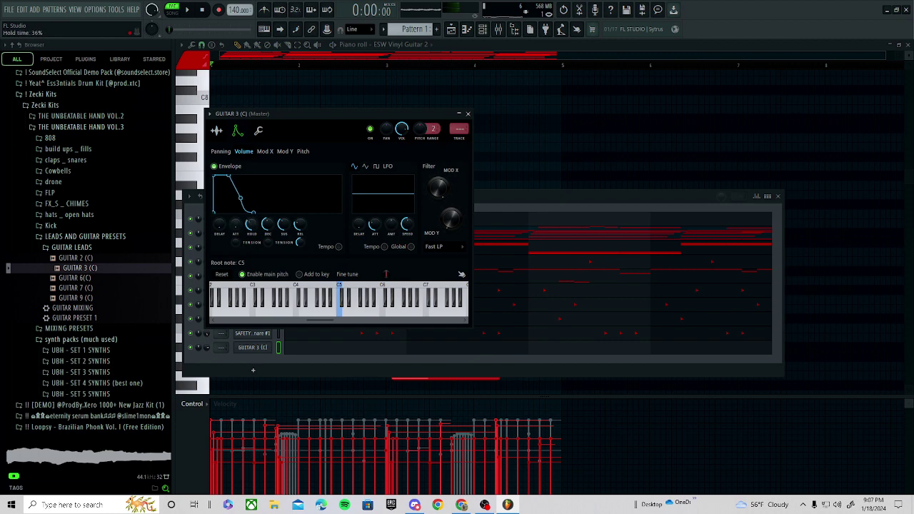
- Add a two-bar C4 note at bar 1 in the GUITAR 3 (C) piano roll
left_click(531, 349)
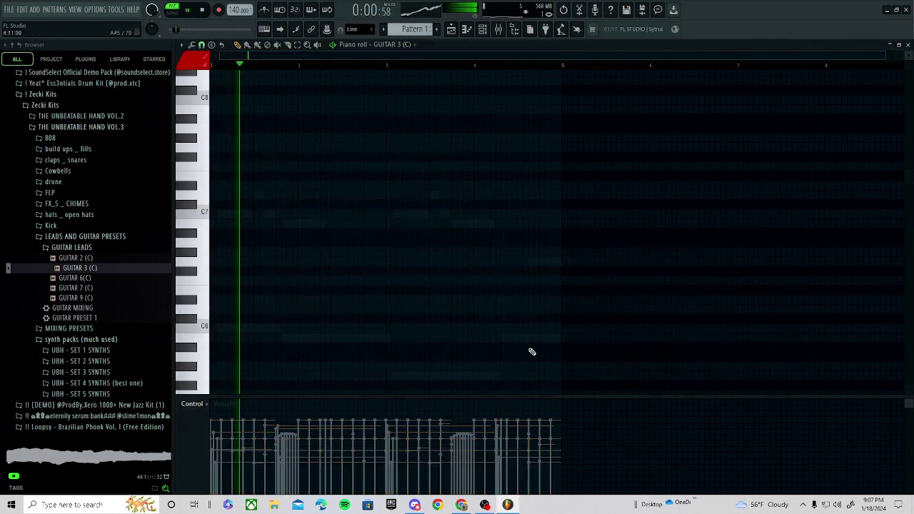
scroll(235, 333, "down", 5)
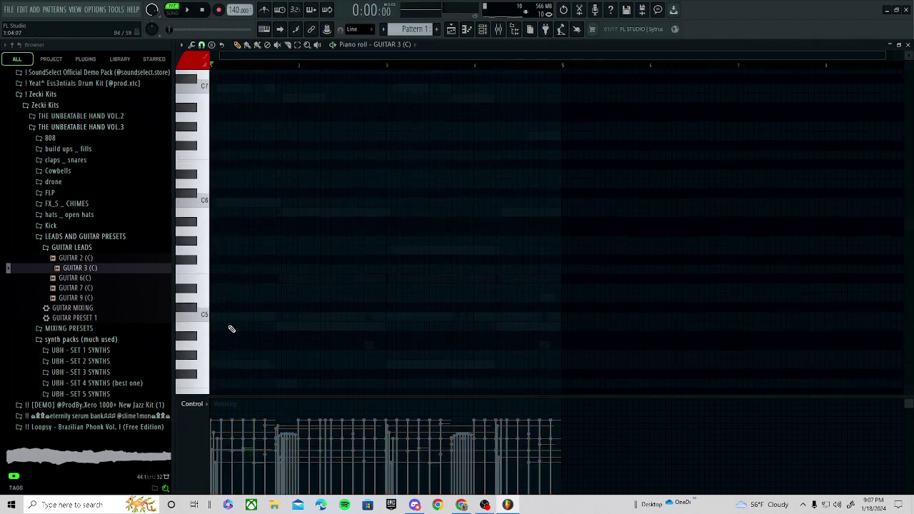
left_click(232, 308)
scroll(204, 377, "down", 1)
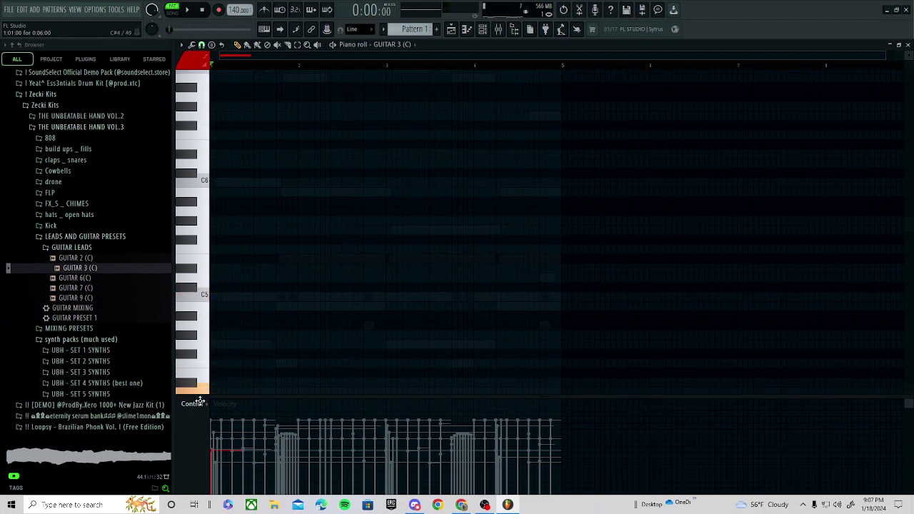
key("space")
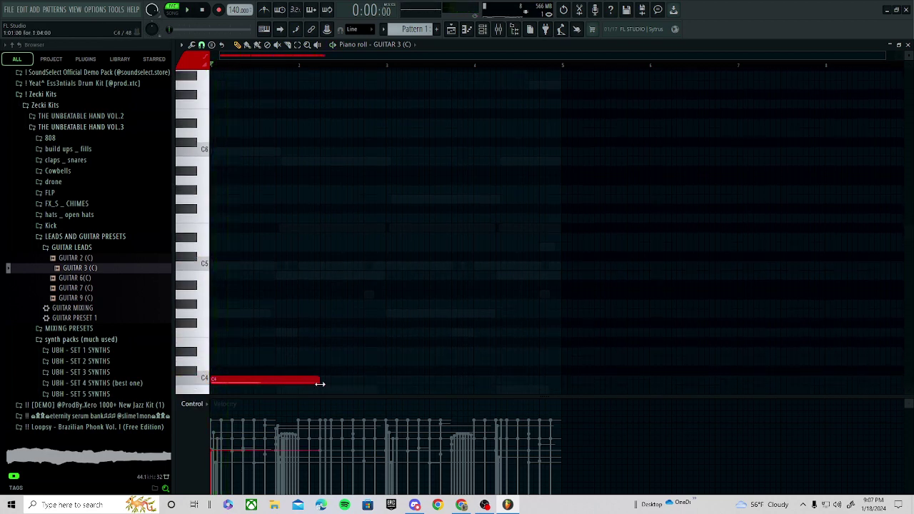
left_click_drag(397, 387, 384, 386)
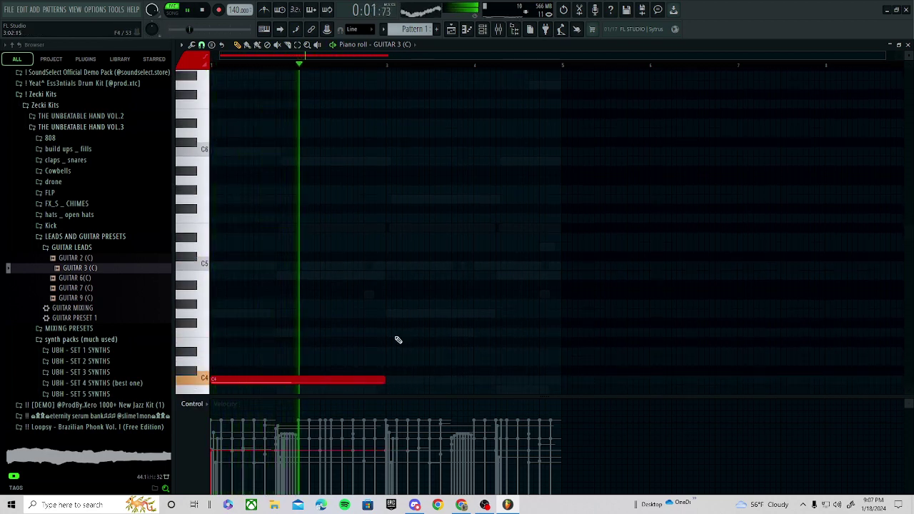
- Add a second two-bar note at bar 3, try it on G4 and D#4 during playback, and settle on E4
left_click(389, 315)
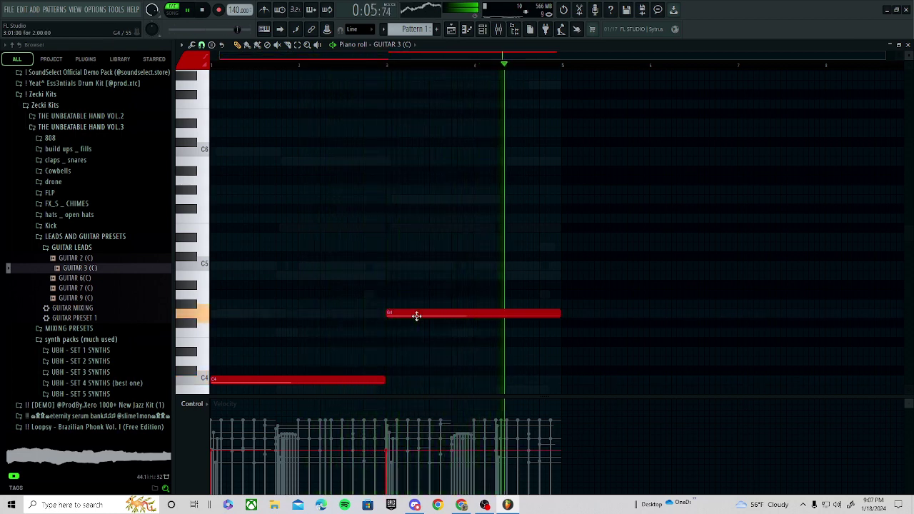
left_click_drag(417, 316, 423, 357)
right_click(354, 332)
key("space")
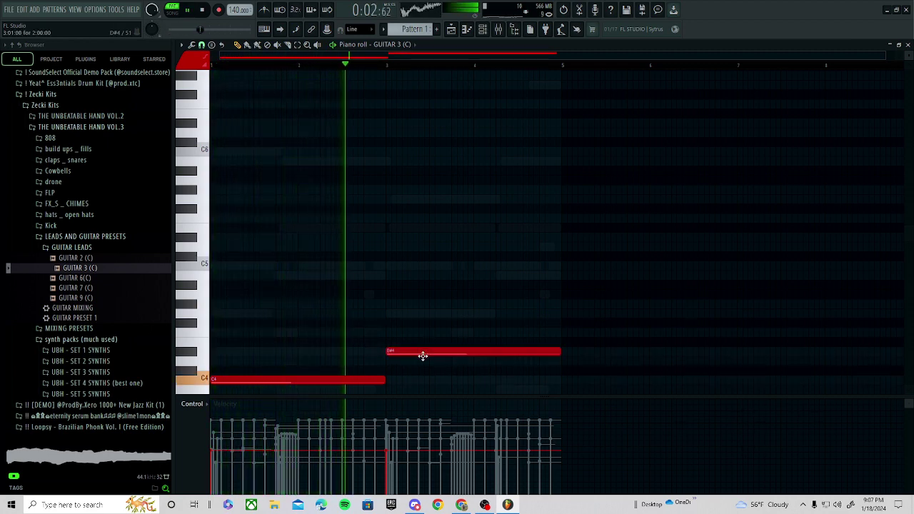
key("space")
left_click_drag(423, 355, 423, 346)
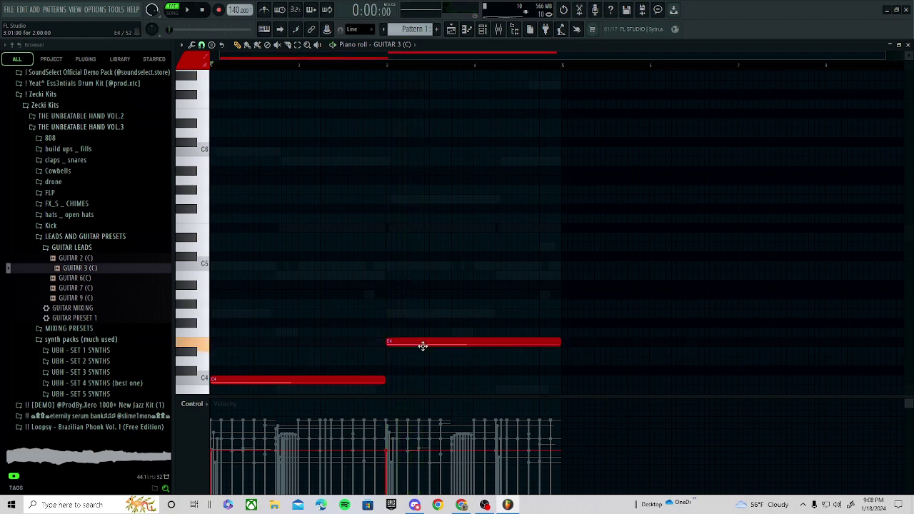
- Route the GUITAR 3 (C) channel to mixer insert 4 and load Fruity Parametric EQ 2 on it
left_click(483, 30)
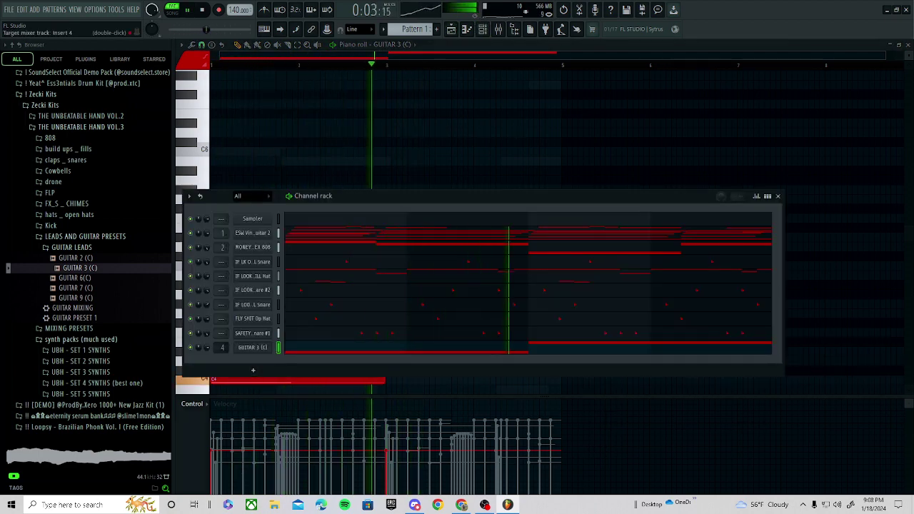
left_click(498, 29)
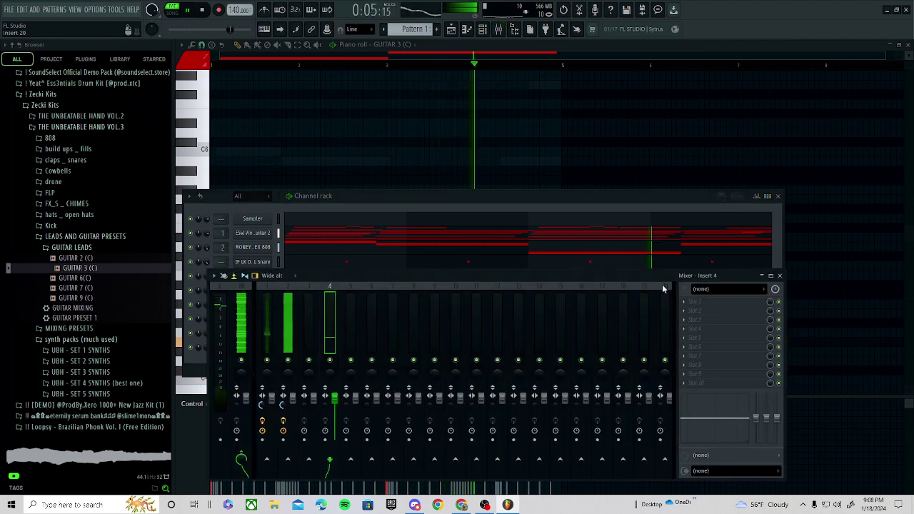
left_click(715, 301)
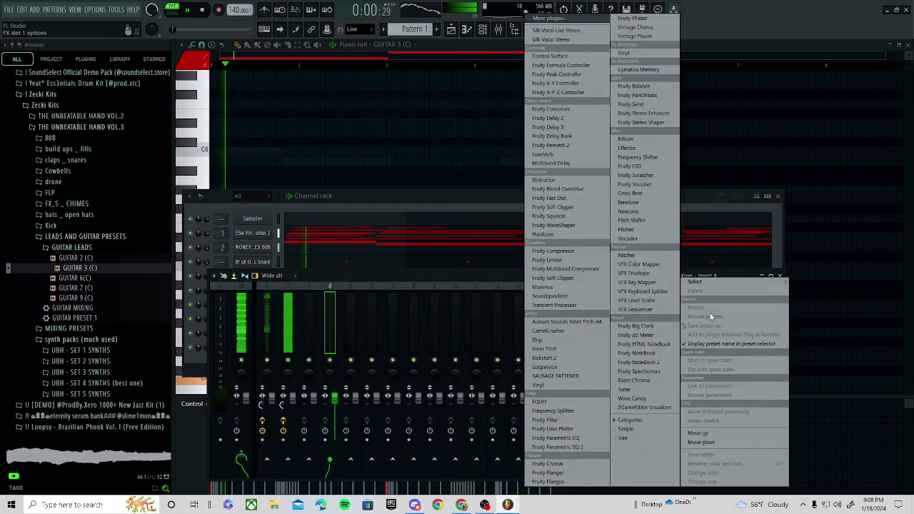
left_click(568, 444)
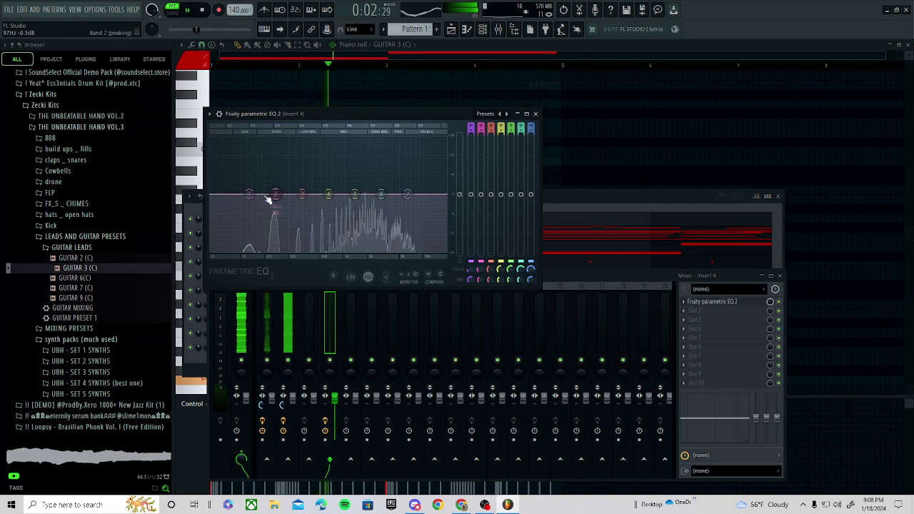
- Cut the low frequencies and boost the highs in the EQ, and add Fruity Reeverb 2 to insert 4's second slot
left_click_drag(249, 195, 276, 251)
mouse_move(382, 195)
left_mouse_down()
mouse_move(381, 174)
mouse_move(426, 160)
mouse_move(381, 187)
left_mouse_up()
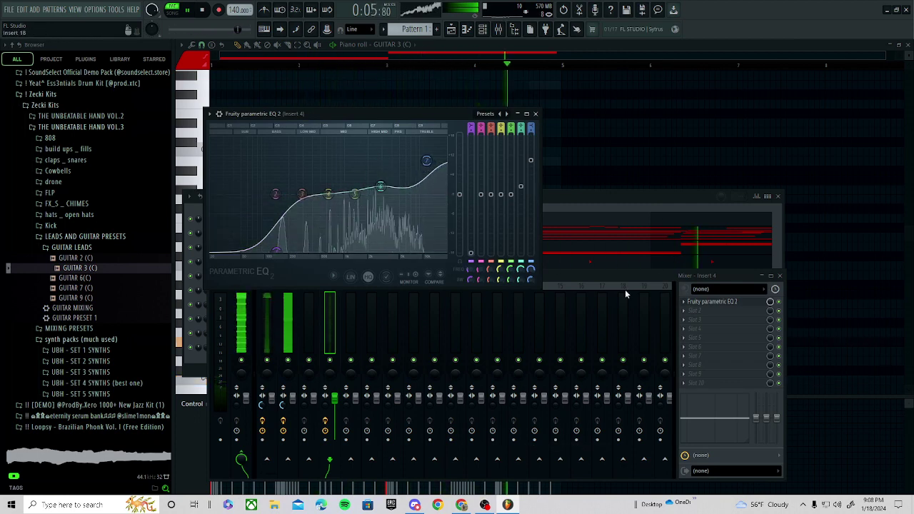
left_click(706, 315)
left_click(565, 148)
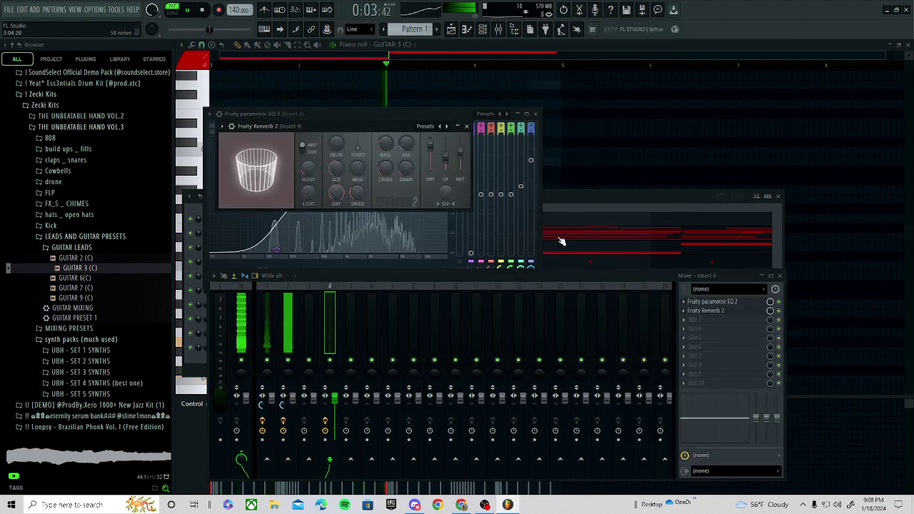
- Transpose both GUITAR 3 (C) notes up one octave
left_click(573, 195)
left_click(478, 345)
left_click_drag(574, 243, 28, 425)
key("ctrl+Up")
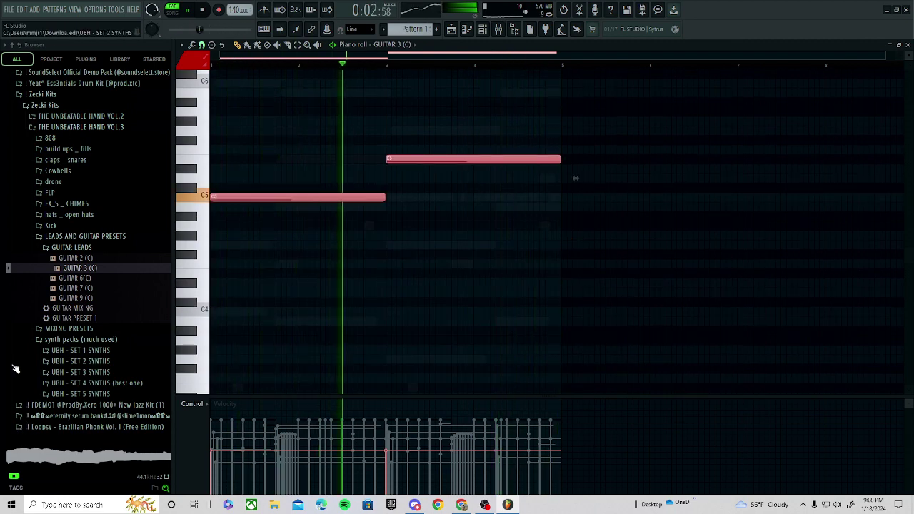
- Shorten the long notes and build a rising run of two-step notes C5, D5, D#5 and E5 from bar 1
key("space")
left_click_drag(385, 197, 257, 187)
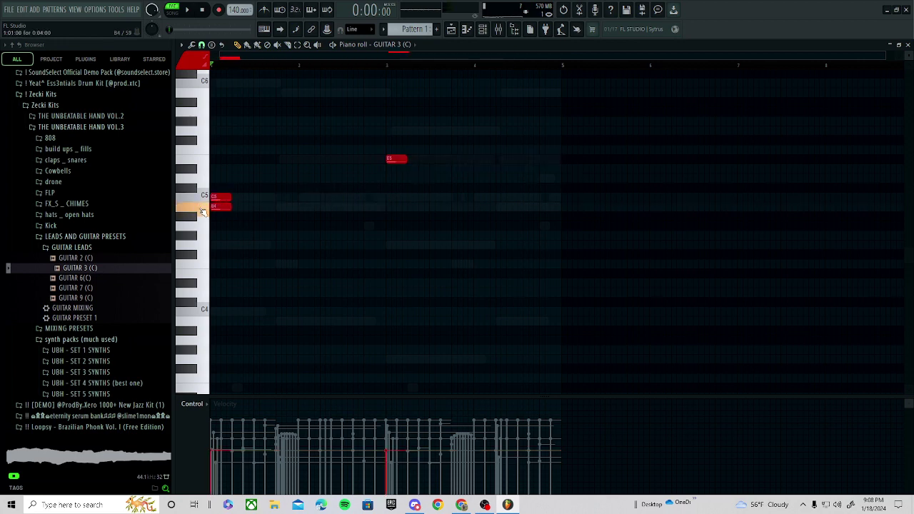
key("space")
key("space")
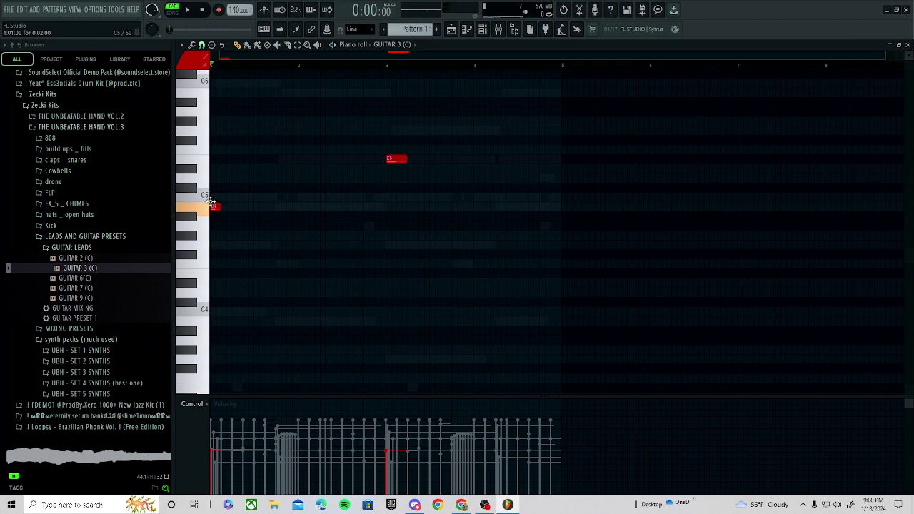
left_click(213, 195)
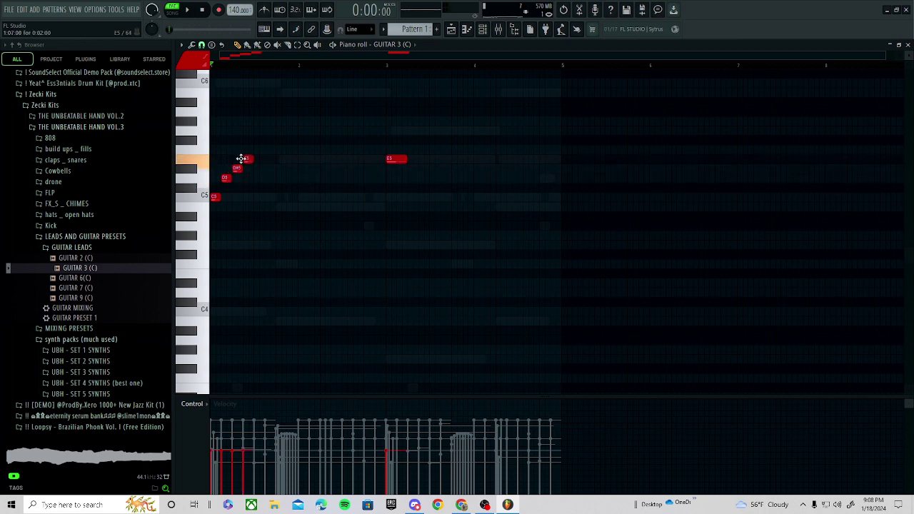
key("space")
key("space")
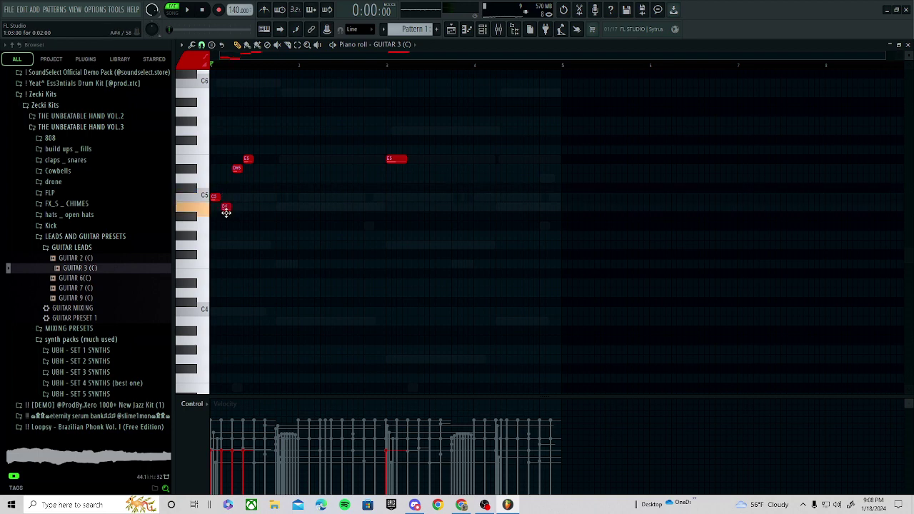
- Rework the opening four-note run into B4, C5, D5 and E5 and play it back
left_click_drag(226, 196, 225, 207)
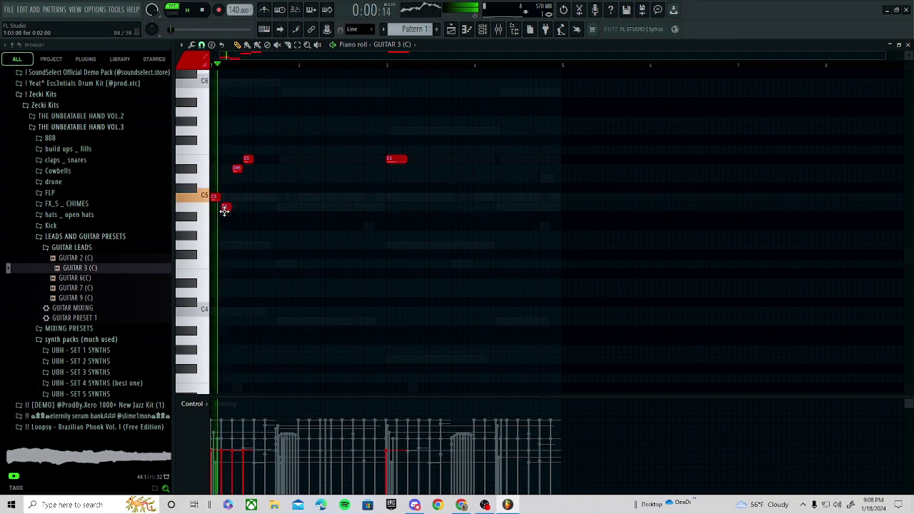
right_click(235, 169)
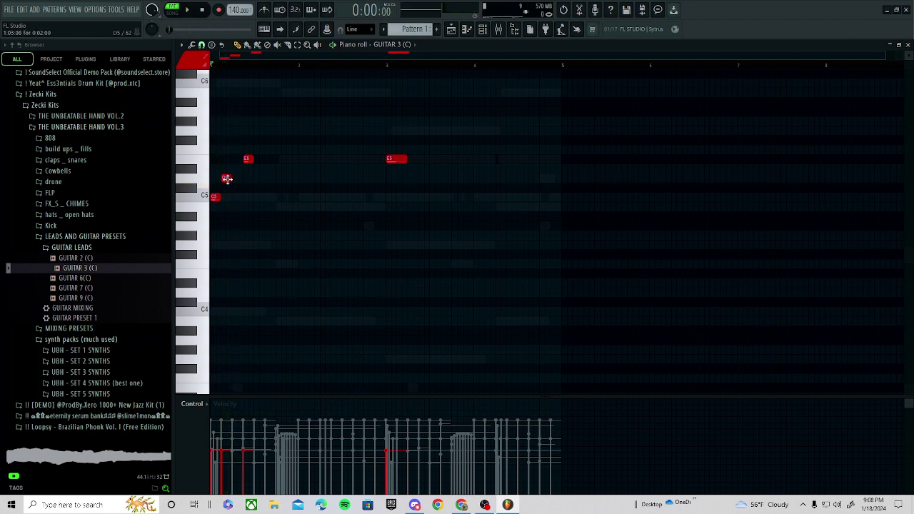
key("space")
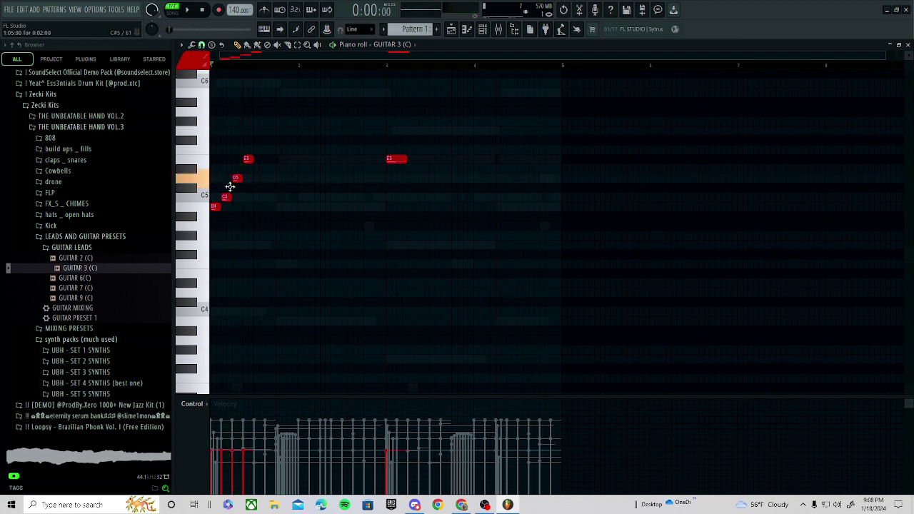
key("space")
- Duplicate the four-note run repeatedly until it fills all four bars
left_click_drag(302, 140, 211, 230)
key("ctrl+b")
key("ctrl+b")
key("ctrl+b")
key("ctrl+b")
key("ctrl+b")
key("ctrl+b")
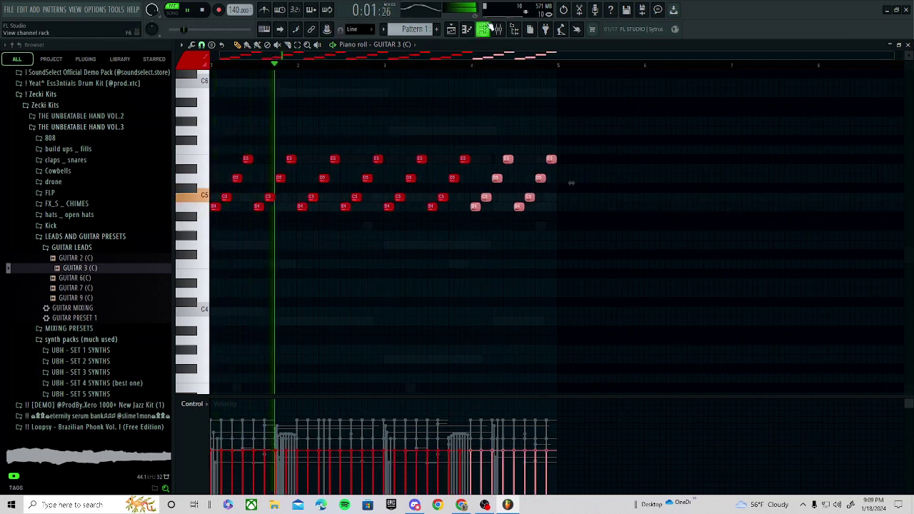
- Lengthen all the GUITAR 3 (C) notes together so that each overlaps the next
key("F6")
left_click(606, 105)
right_click(606, 105)
left_click_drag(603, 117, 212, 230)
left_click_drag(230, 198, 238, 200)
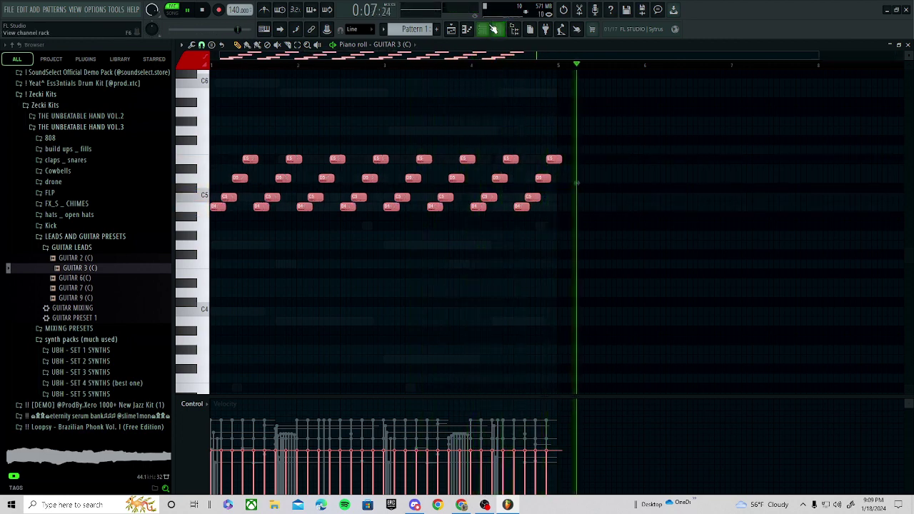
- Set the GUITAR 3 (C) volume envelope's decay to 65% and its sustain to 28%
left_click(498, 29)
left_click(259, 350)
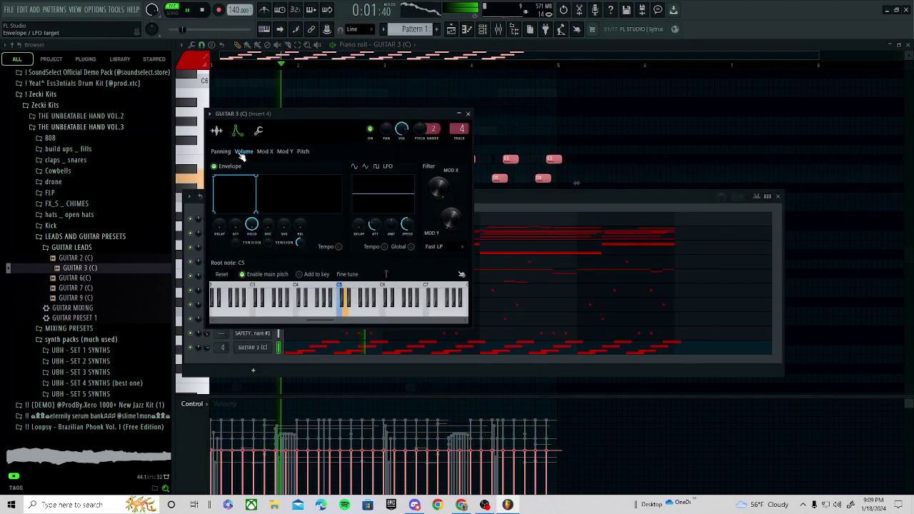
left_click_drag(236, 231, 235, 210)
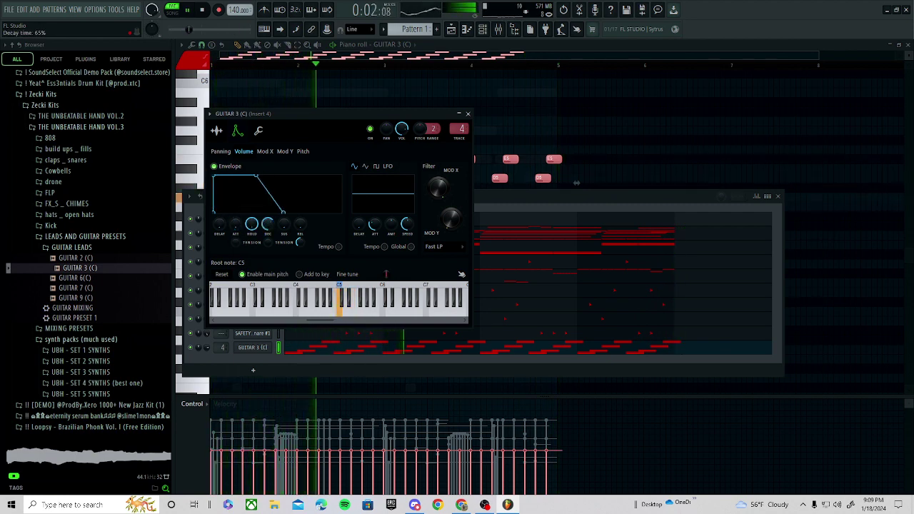
left_click_drag(284, 224, 300, 245)
key("space")
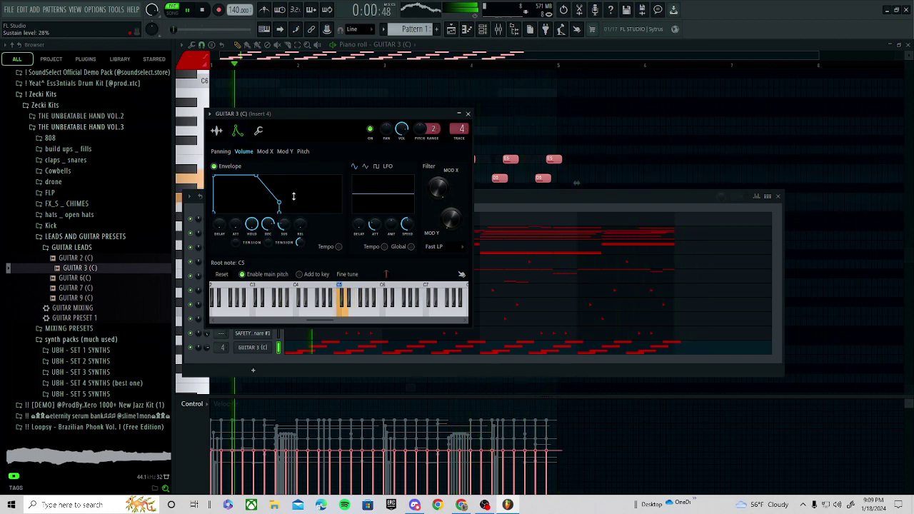
- Solo the GUITAR 3 (C) channel and set its volume envelope to full hold with no decay
left_click(281, 325)
right_click(192, 349)
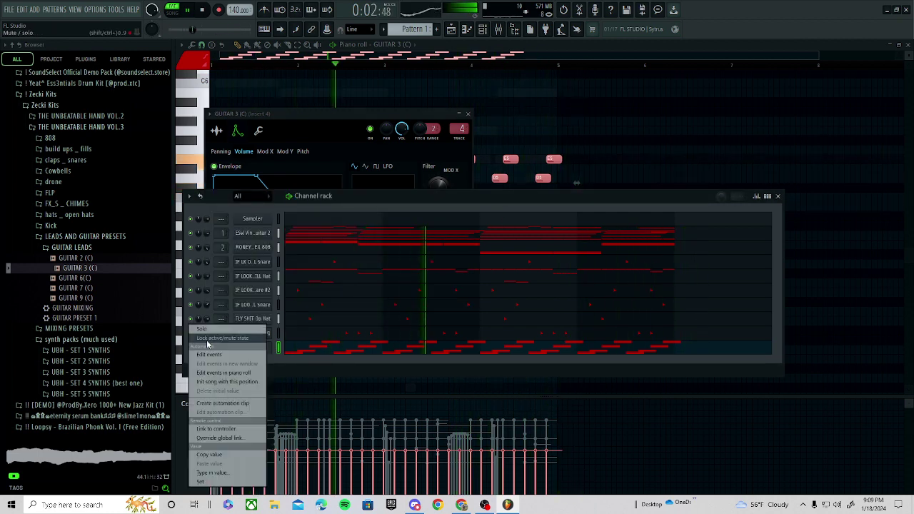
left_click(212, 334)
left_click(275, 172)
left_click_drag(273, 209, 256, 209)
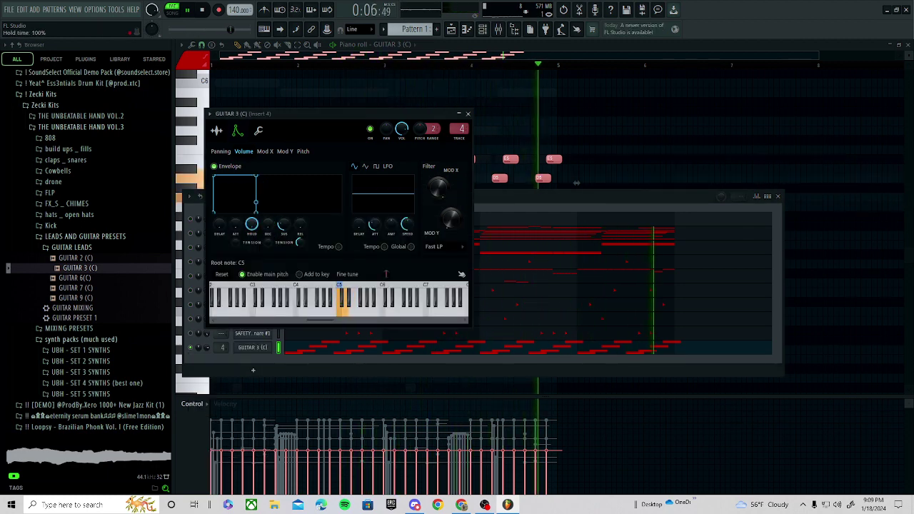
- Shorten all the GUITAR 3 (C) notes back to two steps each
left_click(522, 83)
right_click(522, 84)
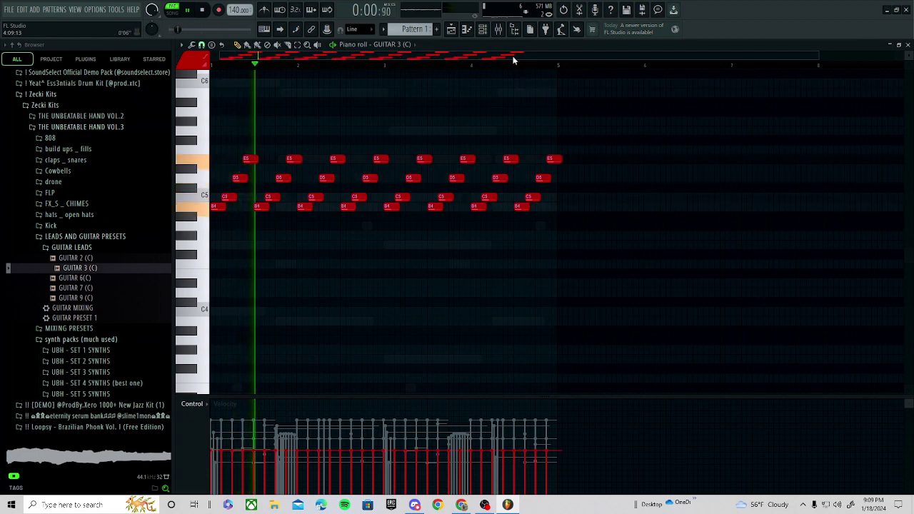
left_click(501, 32)
left_click_drag(577, 123, 225, 221)
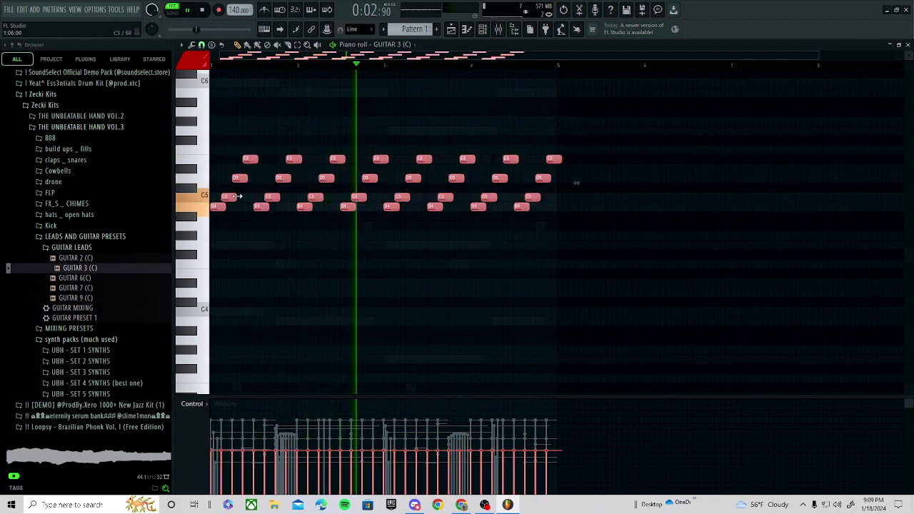
key("F9")
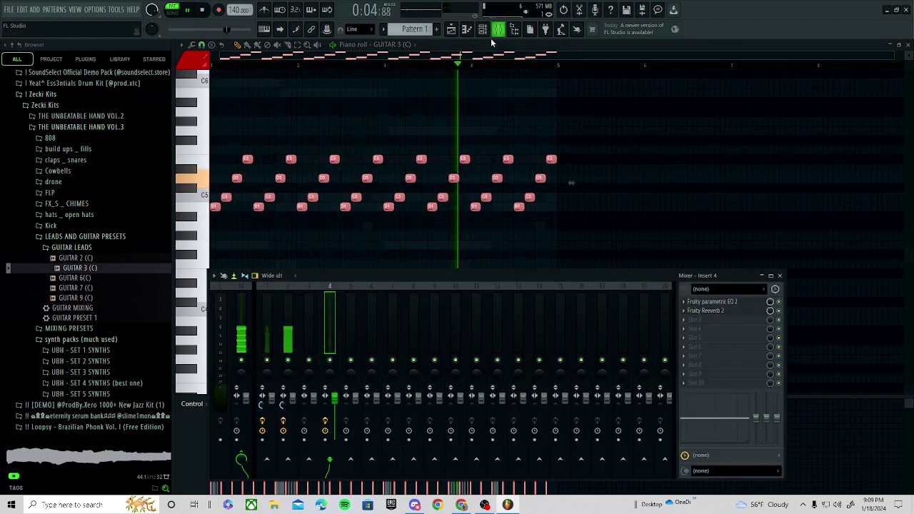
- Lengthen all the GUITAR 3 (C) notes by a few ticks so that each slightly overlaps the next
scroll(228, 235, "up", 7)
left_click(241, 224)
right_click(240, 225)
scroll(315, 208, "down", 6)
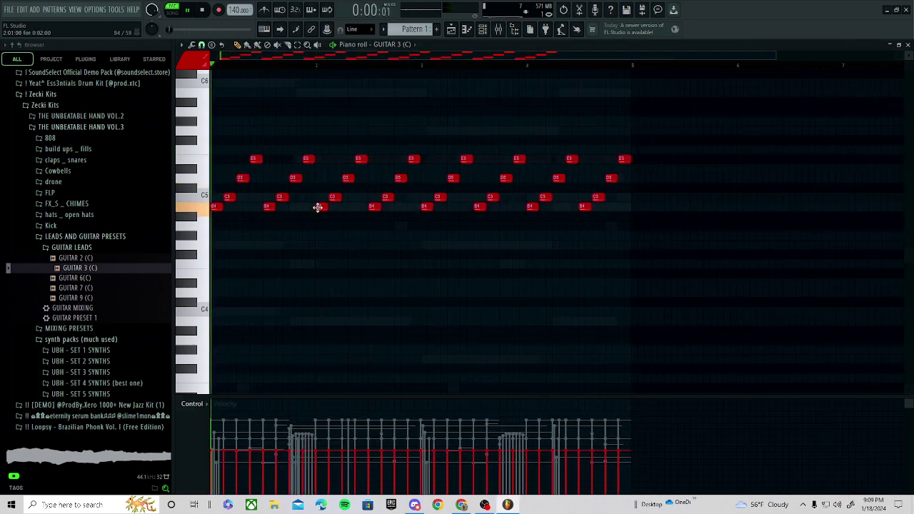
left_click_drag(687, 130, 192, 234)
scroll(218, 206, "up", 5)
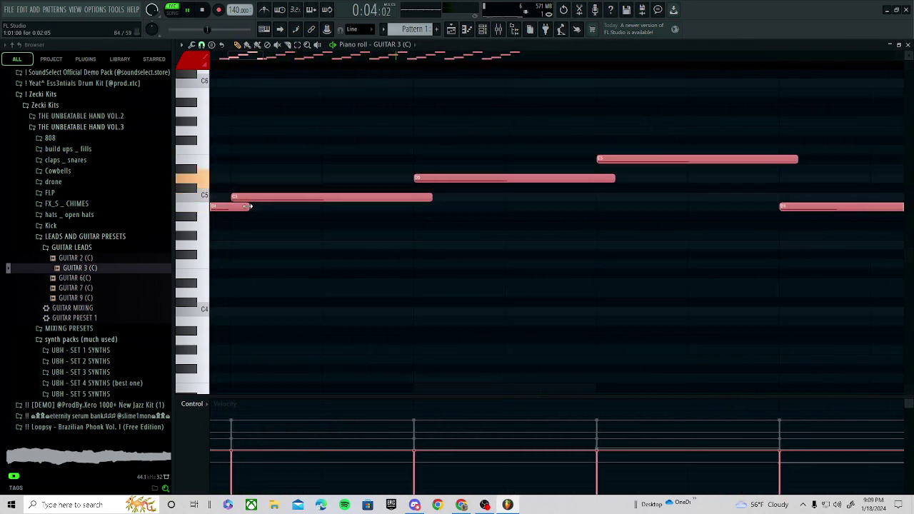
- Trim the final E5 note so that it ends by the start of bar 5
scroll(243, 209, "down", 6)
left_click_drag(633, 118, 103, 308)
scroll(493, 187, "up", 5)
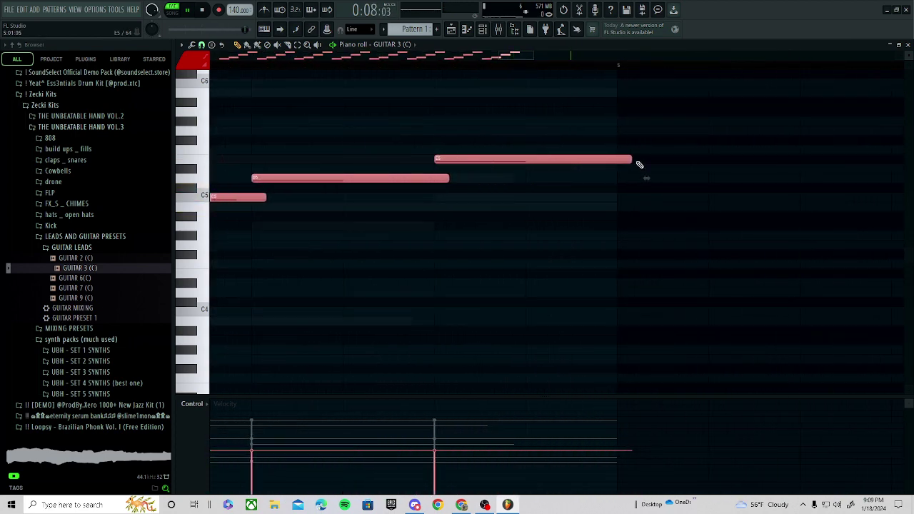
left_click(638, 172)
right_click(645, 172)
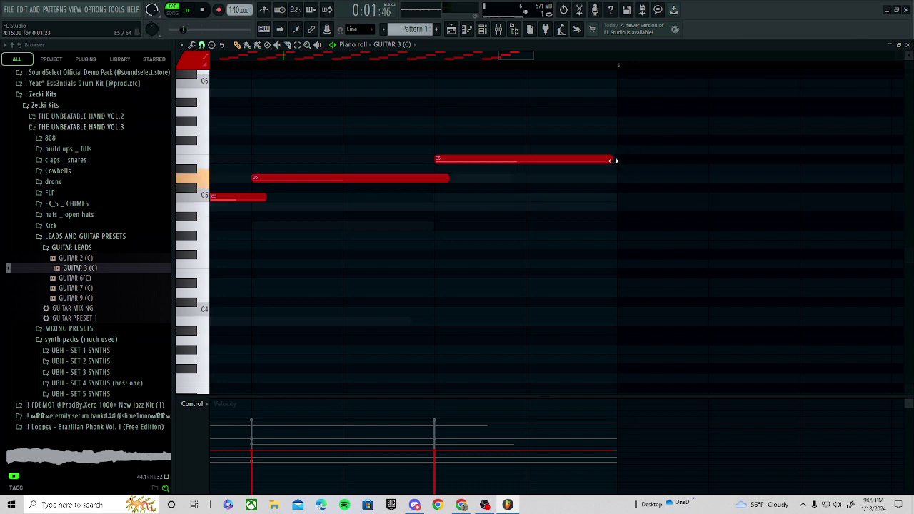
- Try the whole GUITAR 3 (C) melody one octave higher and return it to its original octave
scroll(548, 179, "down", 5)
key("ctrl+a")
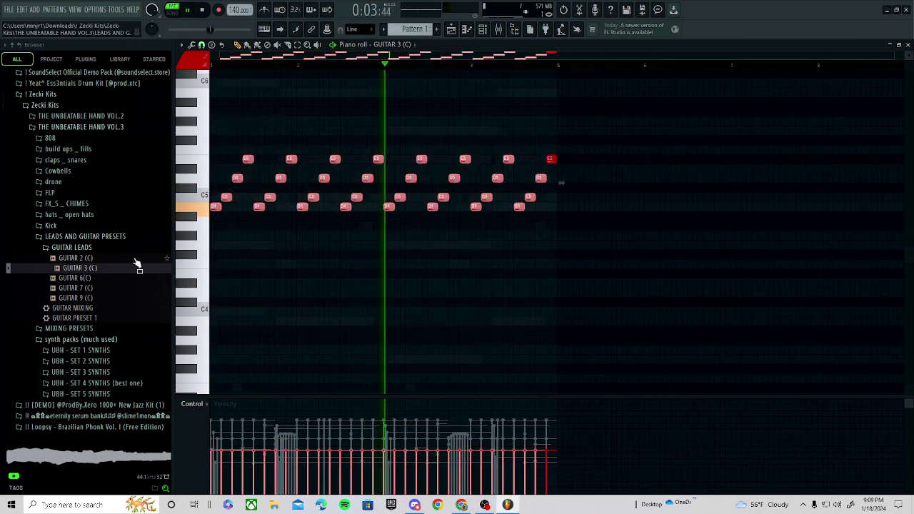
key("ctrl+Up")
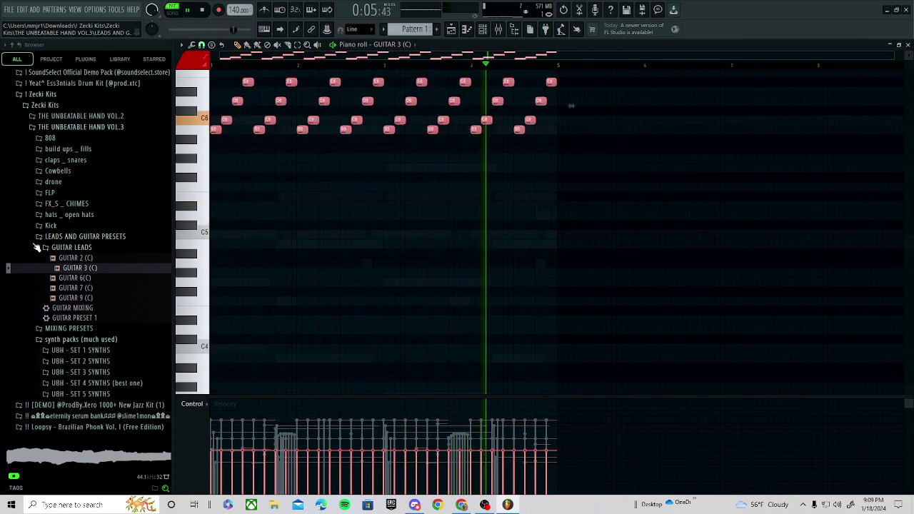
key("ctrl+Down")
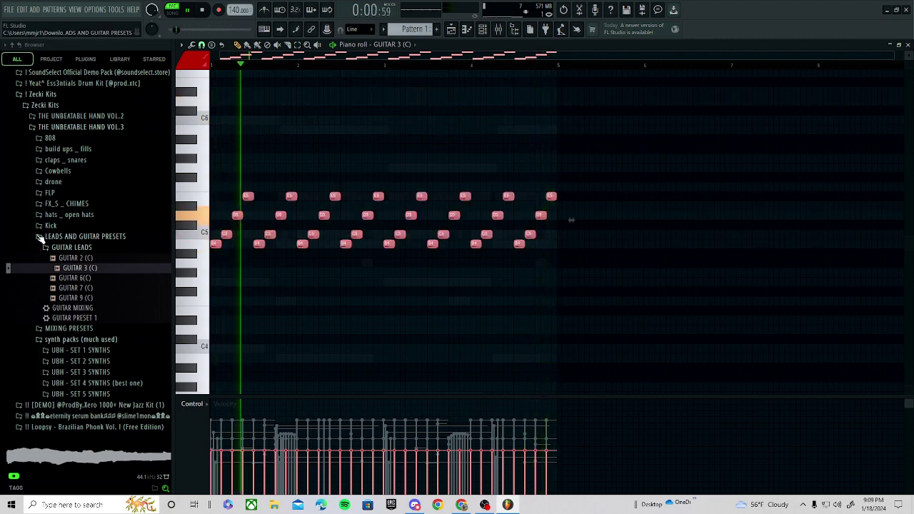
- Add Soundgoodizer to insert 4's third slot and adjust the wet level of Fruity Reeverb 2
left_click(499, 29)
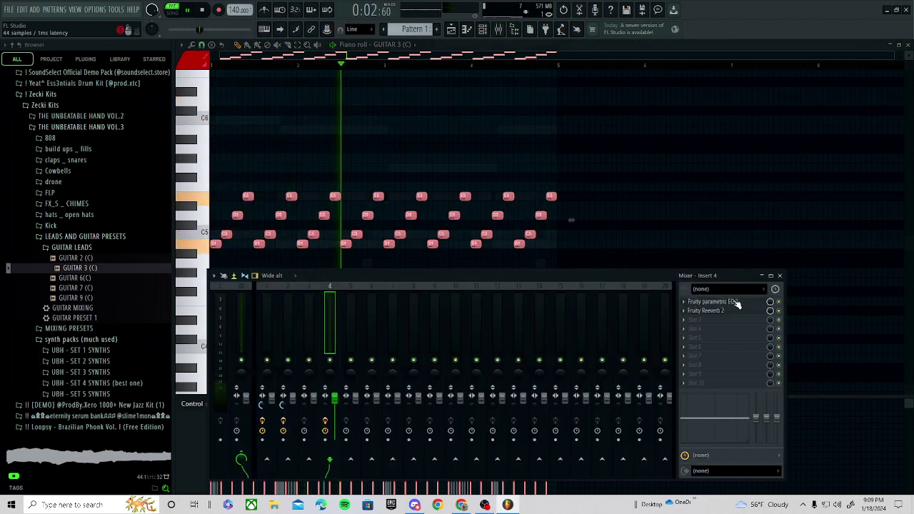
left_click(728, 327)
left_click(571, 296)
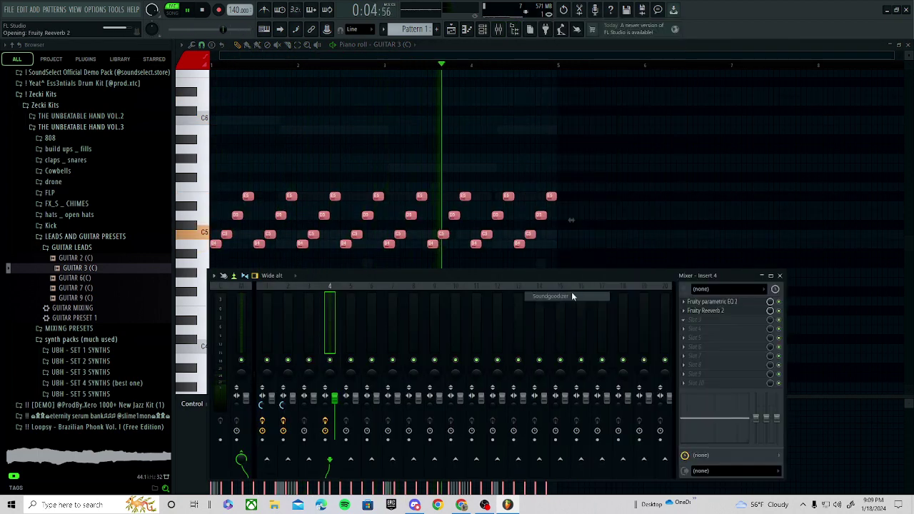
left_click(743, 312)
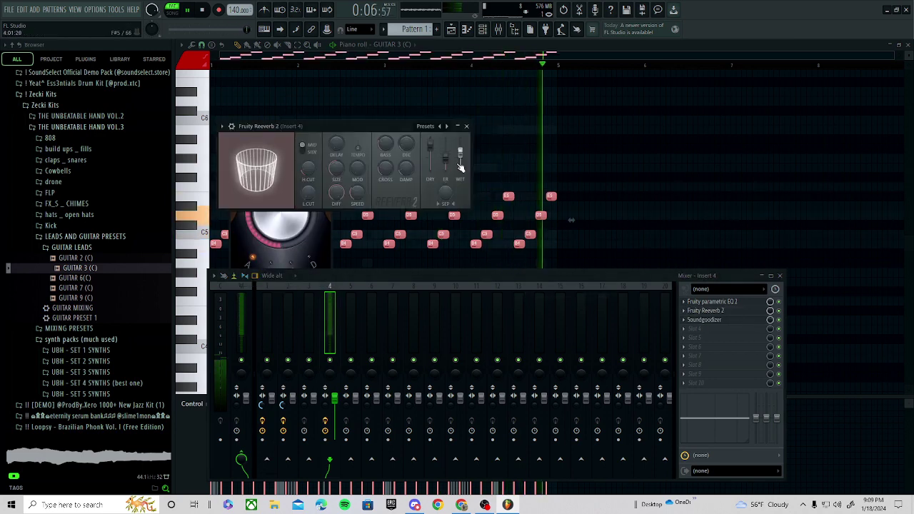
left_click(482, 29)
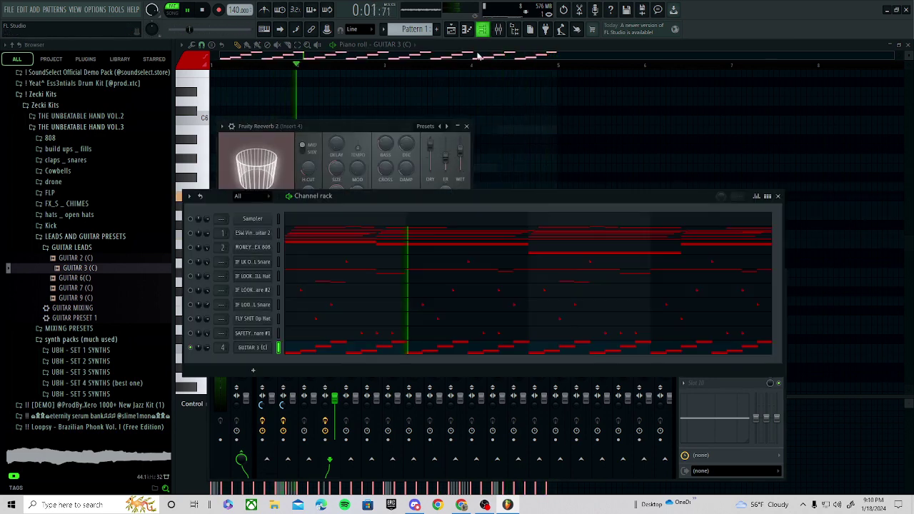
- Unmute all the other channels, play the full pattern and fine-tune the wet level of Fruity Reeverb 2
right_click(190, 348)
left_click(197, 331)
key("space")
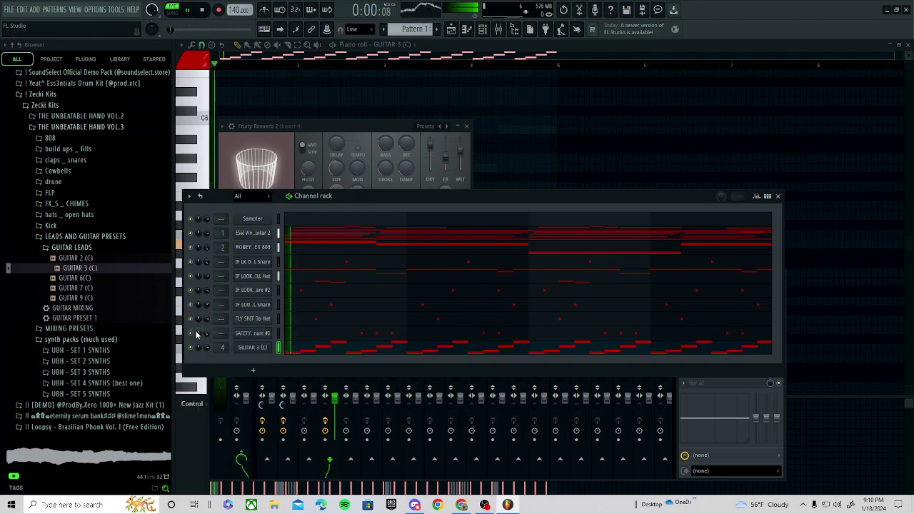
left_click_drag(461, 151, 460, 152)
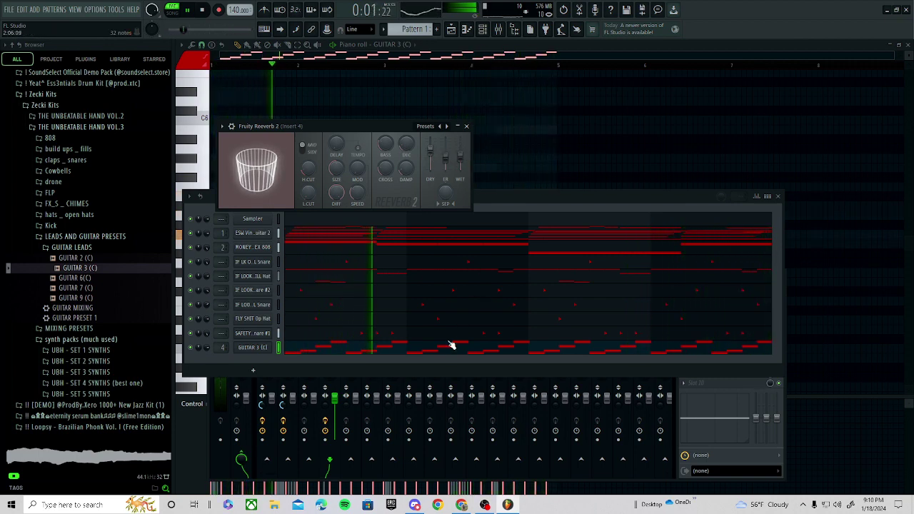
left_click(484, 195)
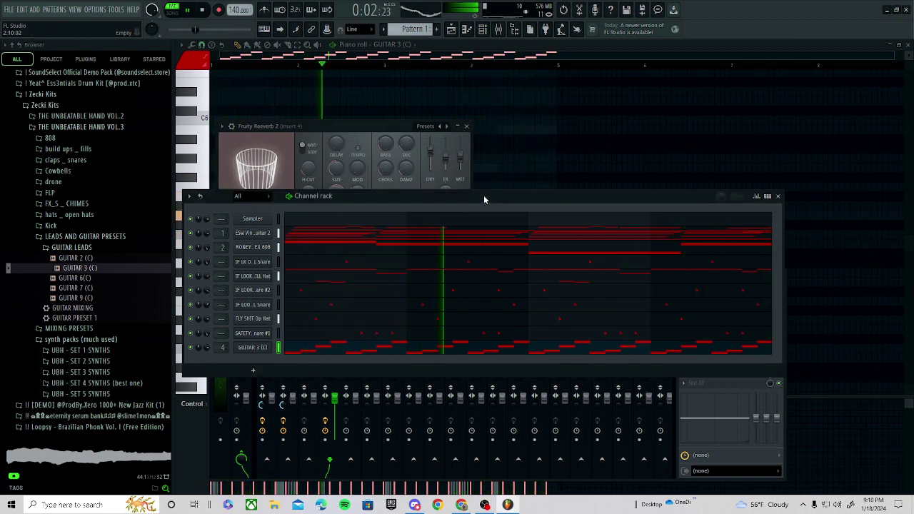
left_click(340, 457)
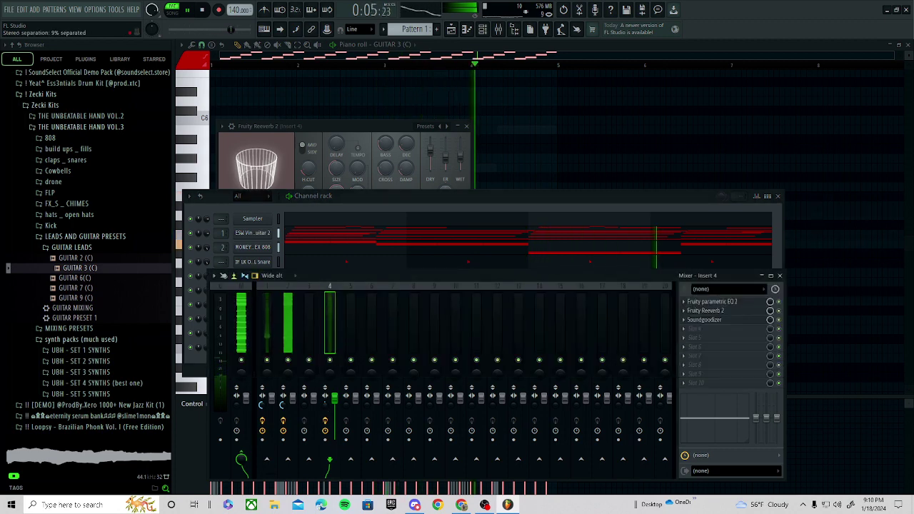
- Switch to song playback in the Playlist and split Pattern 1 into separate patterns by channel
left_click(450, 30)
left_click(170, 15)
key("space")
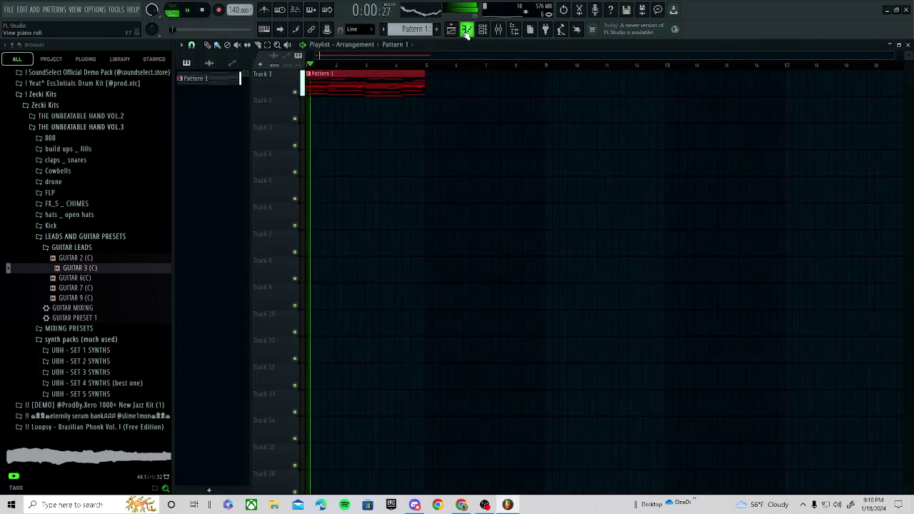
right_click(427, 28)
left_click(481, 173)
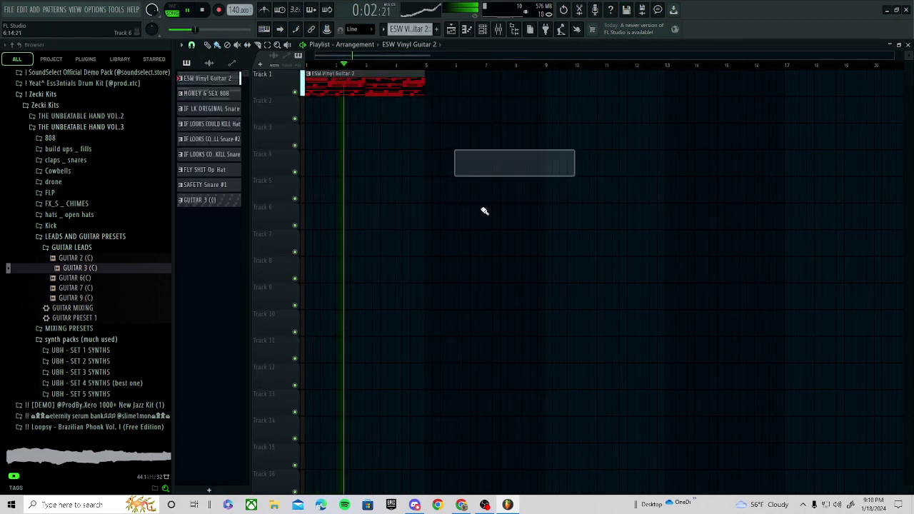
- Replace the existing Track 1 clip with the nine split patterns, one per track on Tracks 1 to 9 from bar 1
right_click(421, 80)
key("space")
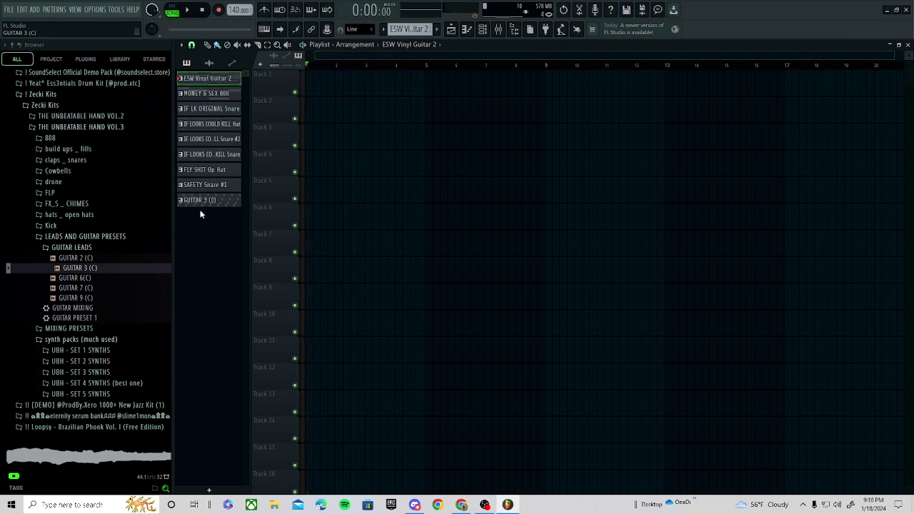
left_click(209, 201)
left_click_drag(218, 85, 329, 82)
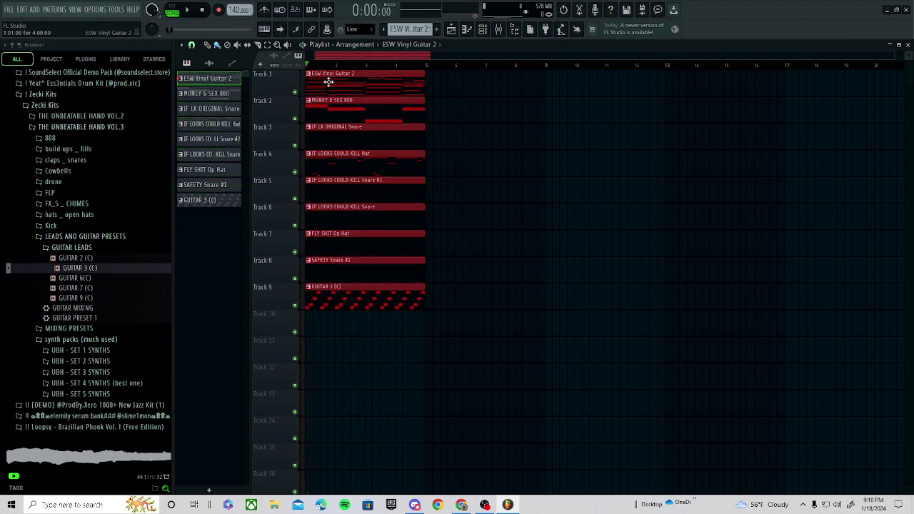
- Duplicate the nine four-bar clips ten times in a row so the arrangement fills bars 1 to 44
left_click(458, 108)
right_click(463, 112)
key("ctrl+b")
key("ctrl+b")
key("ctrl+b")
key("ctrl+b")
key("ctrl+b")
key("ctrl+b")
key("ctrl+b")
key("ctrl+b")
key("ctrl+b")
key("ctrl+b")
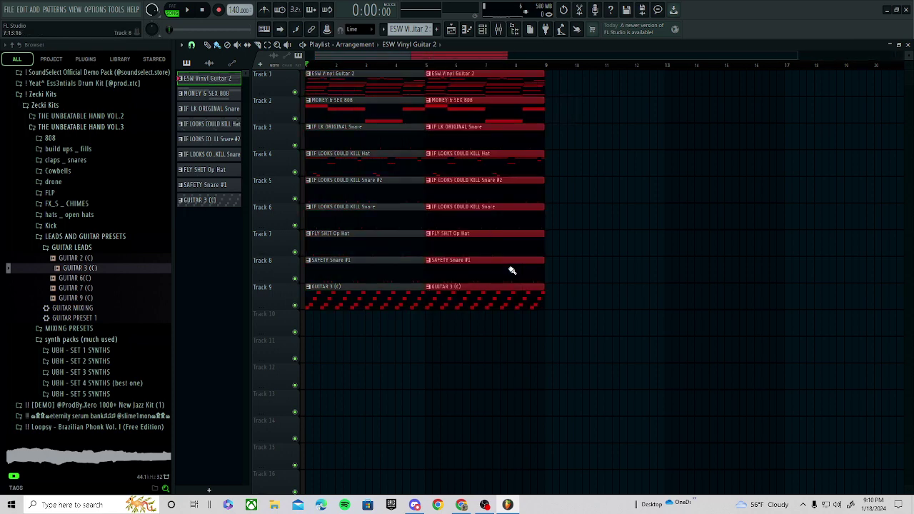
scroll(438, 254, "down", 4, "ctrl")
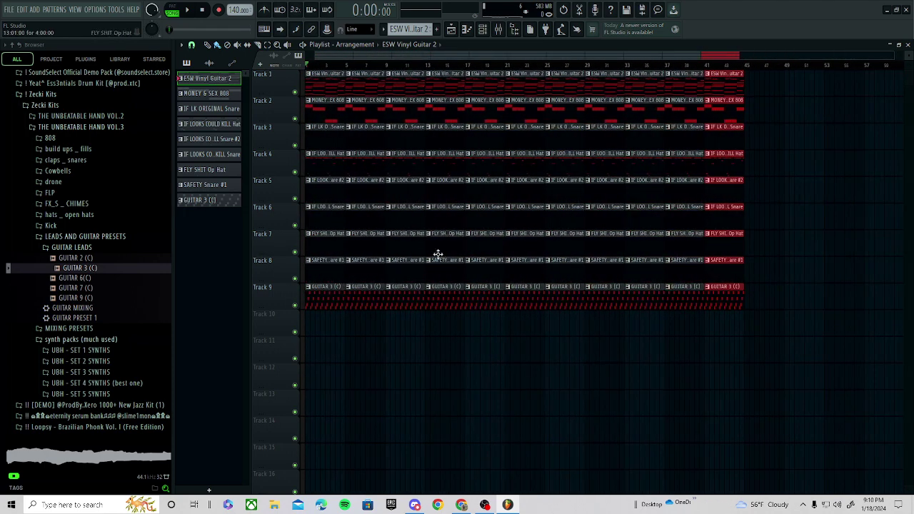
- Delete the GUITAR 3 (C) clips from bars 1 to 8 of Track 9 and play the arrangement
left_click(362, 346)
right_click(373, 355)
right_click(358, 303)
right_click(340, 303)
key("space")
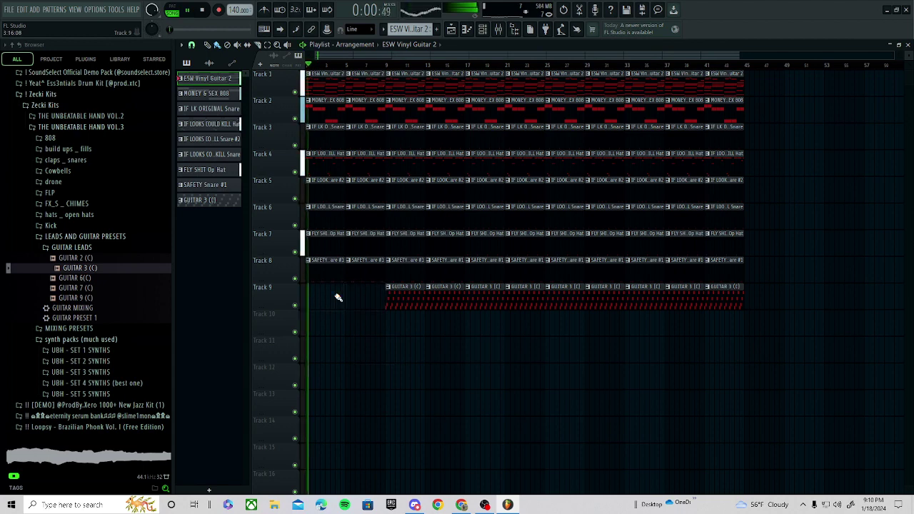
- Delete the snare, open hat and SAFETY Snare #1 clips on Tracks 5 to 8 from bars 1 to 8
right_click(332, 275)
right_click(325, 252)
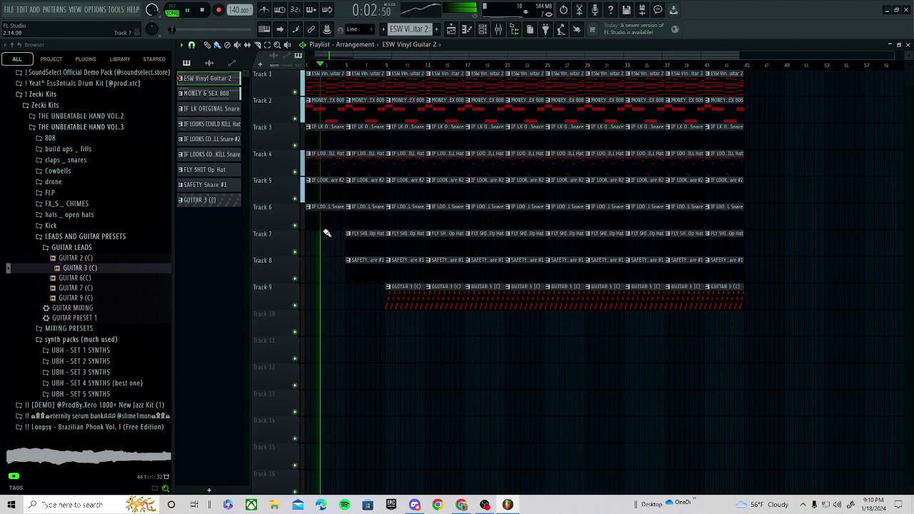
right_click(349, 261)
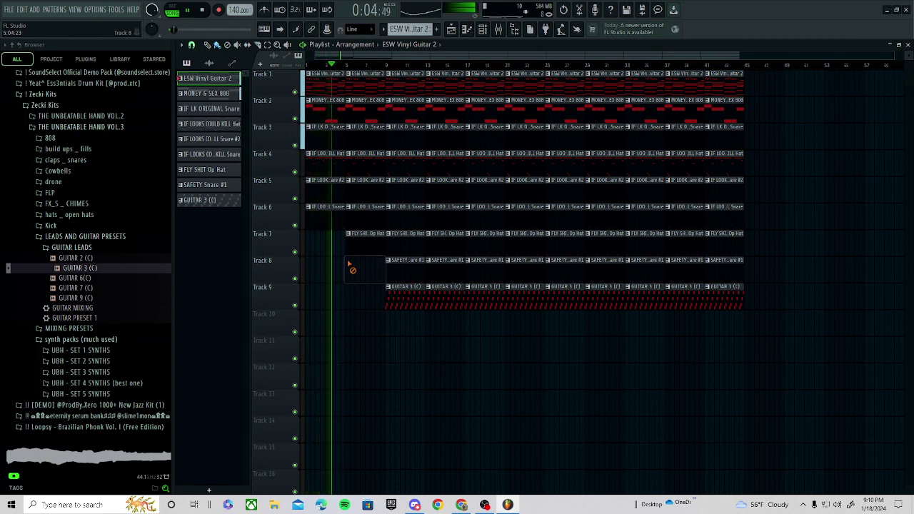
right_click(359, 251)
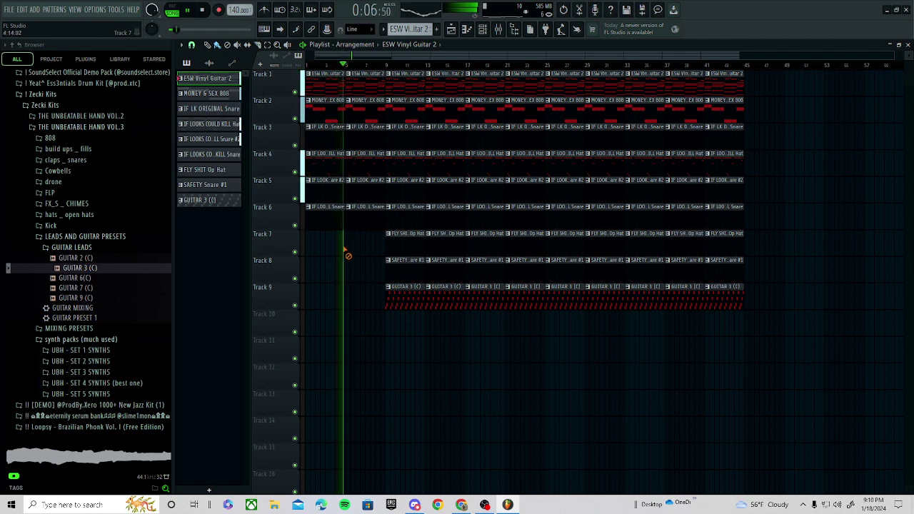
right_click(363, 223)
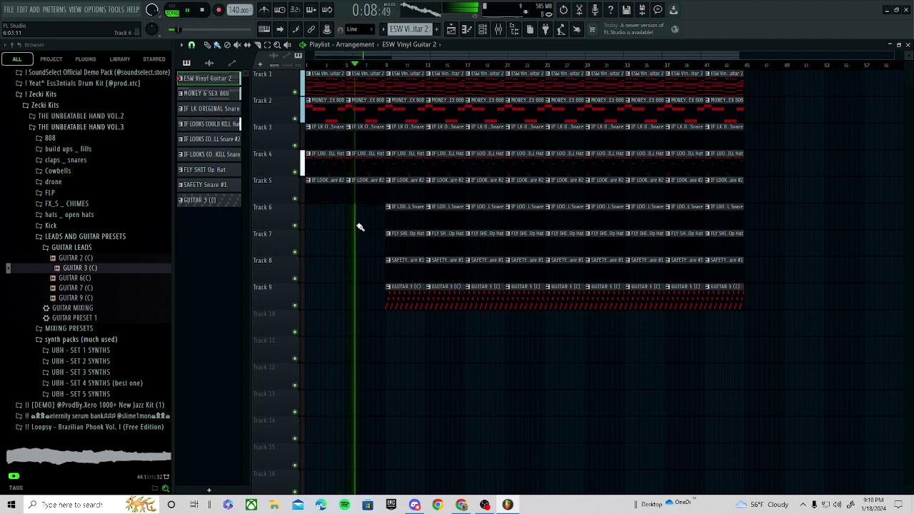
right_click(354, 190)
right_click(322, 198)
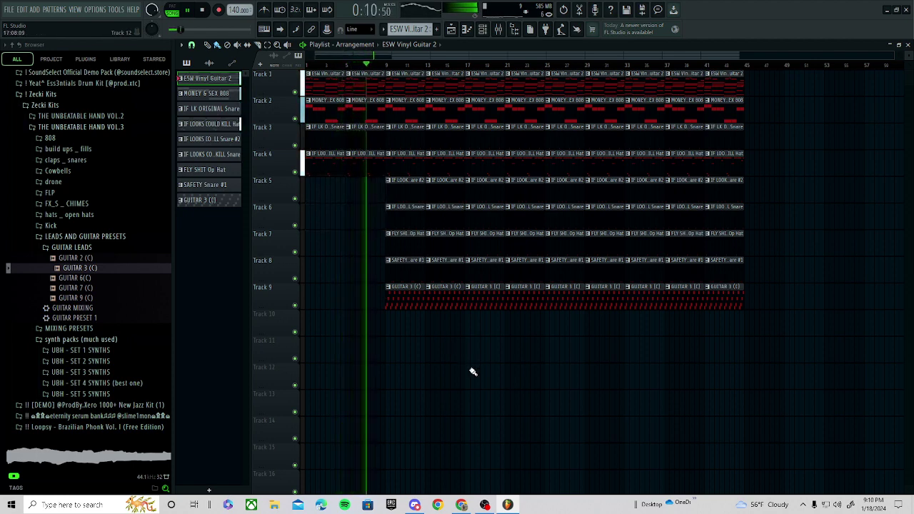
- Delete the FLY SHIT Op Hat, SAFETY Snare #1 and GUITAR 3 (C) clips from bars 9 to 16
right_click(418, 299)
right_click(410, 272)
right_click(402, 254)
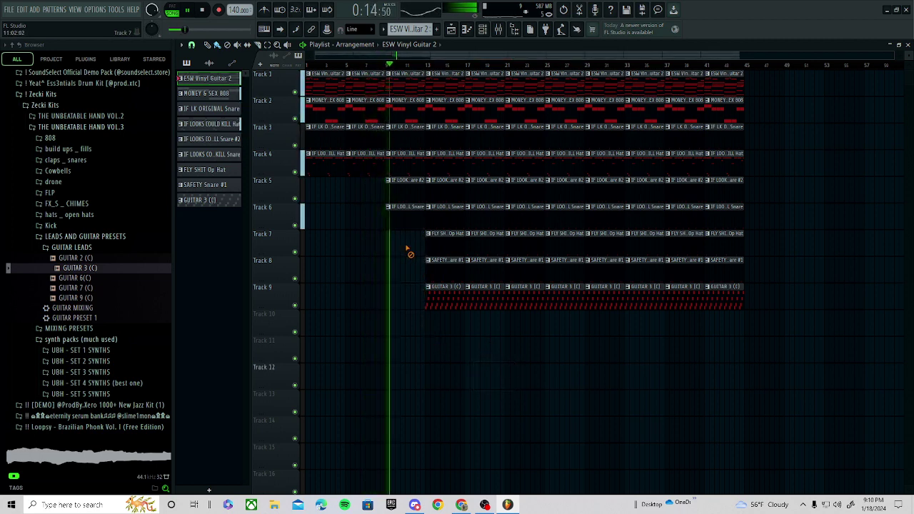
right_click(437, 250)
right_click(453, 273)
right_click(456, 297)
left_click(455, 319)
right_click(459, 330)
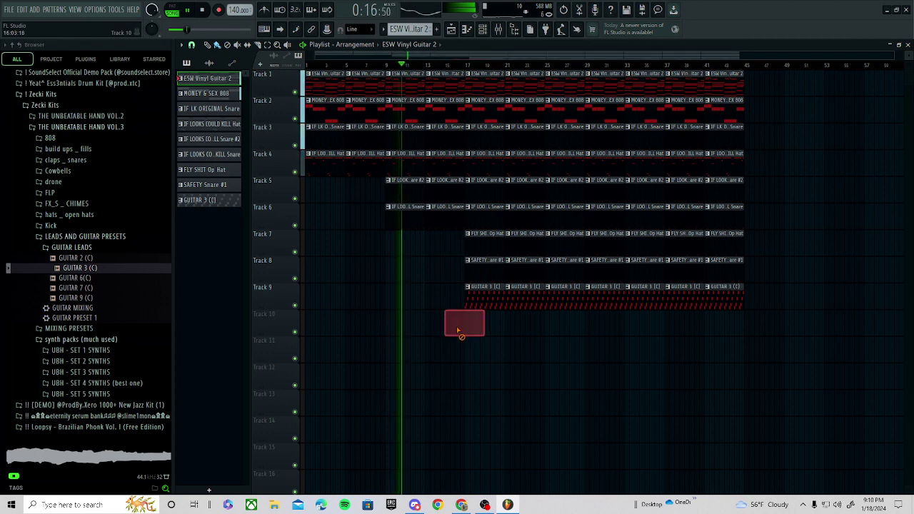
left_click(514, 348)
right_click(532, 355)
left_click(550, 343)
right_click(547, 350)
left_click(541, 368)
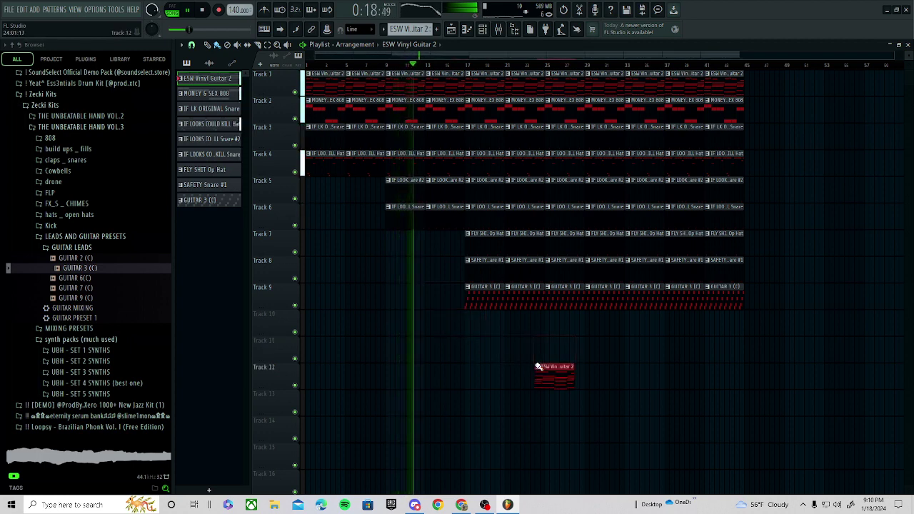
right_click(541, 372)
left_click(554, 348)
right_click(566, 343)
left_click(547, 346)
right_click(562, 357)
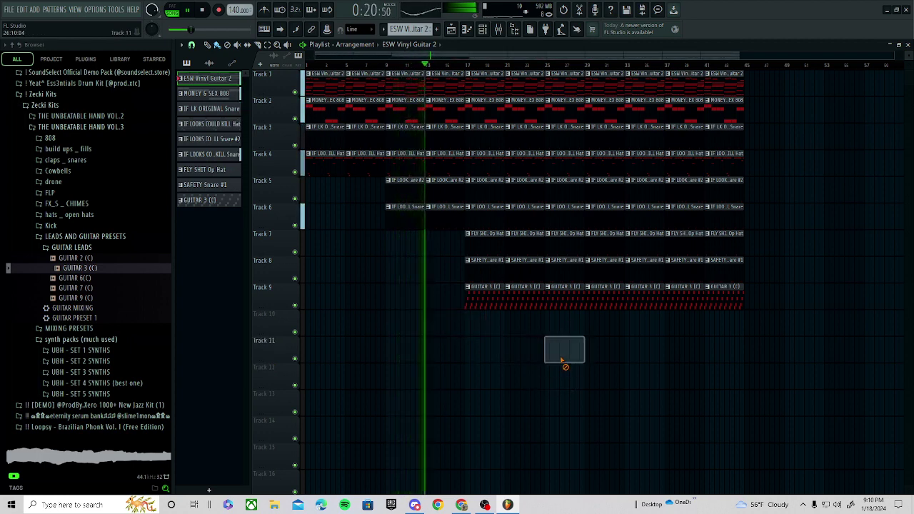
left_click(547, 348)
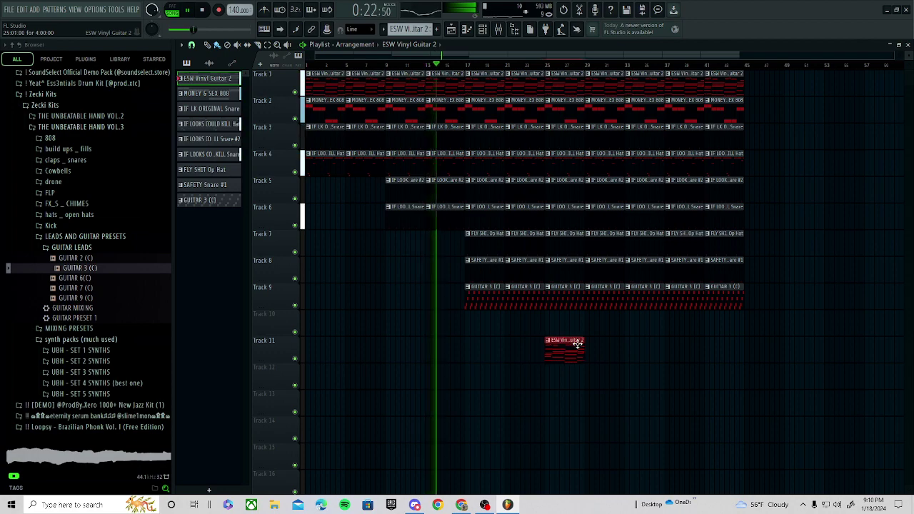
right_click(573, 350)
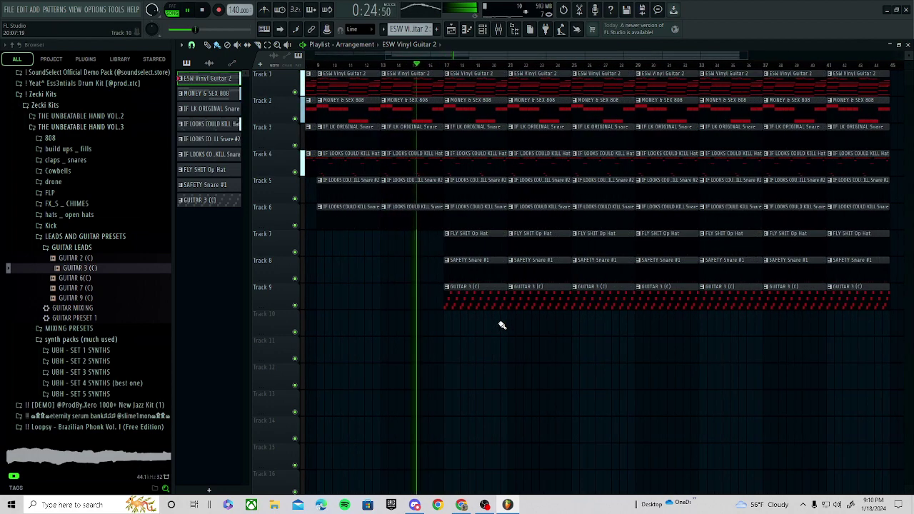
- Try a later lead entry by deleting the GUITAR 3 (C) clips from bars 17 to 24 of Track 9
right_click(498, 304)
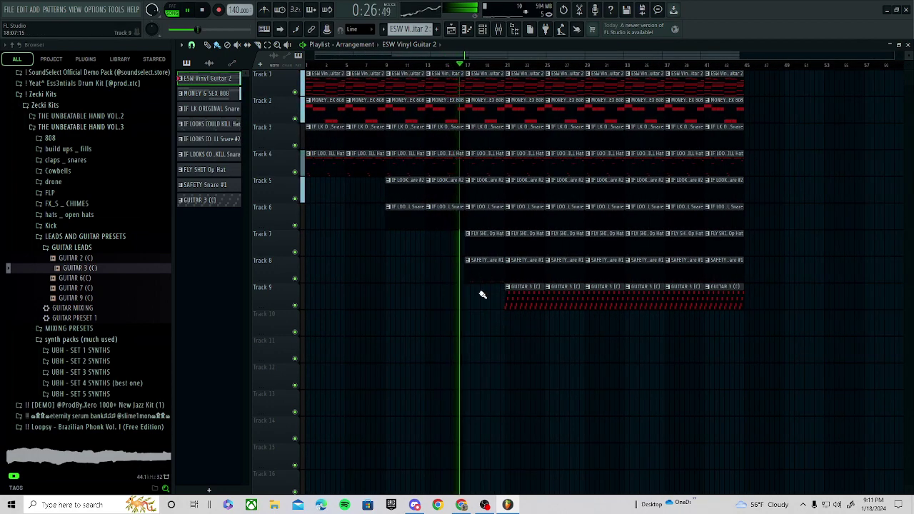
right_click(519, 305)
left_click_drag(518, 332, 519, 93)
right_click(564, 323)
scroll(539, 307, "up", 3)
left_click(548, 325)
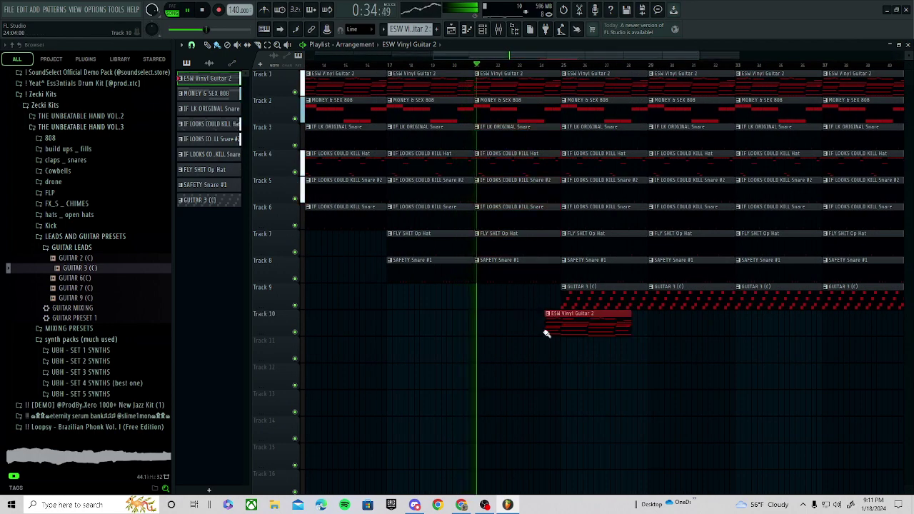
right_click(568, 323)
scroll(565, 320, "down", 3)
scroll(576, 320, "up", 2)
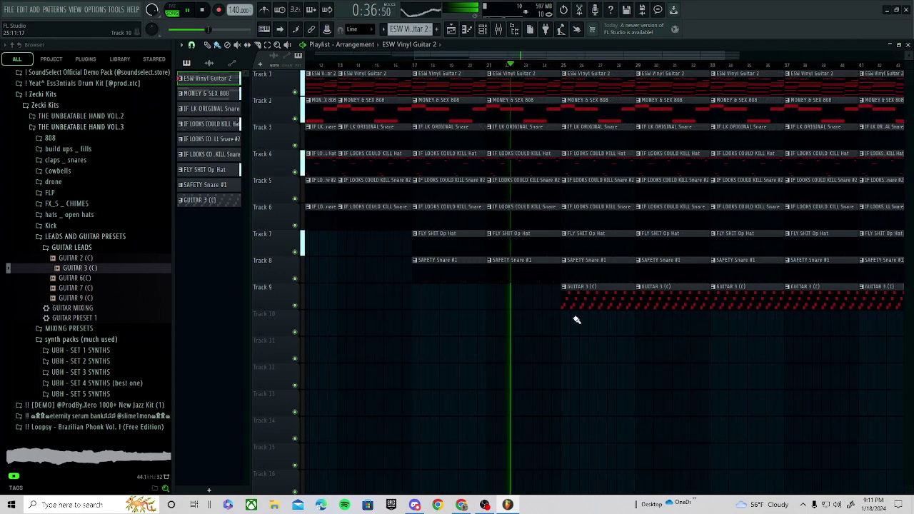
scroll(591, 318, "down", 2)
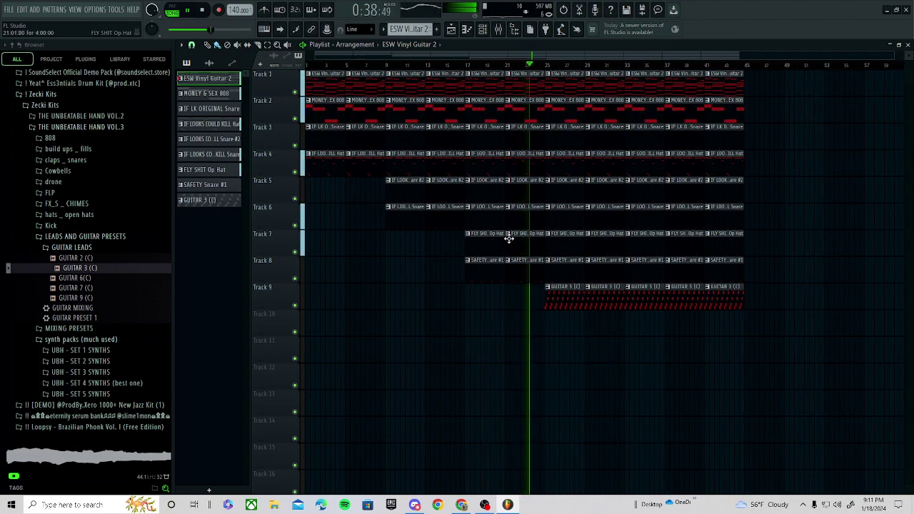
key("space")
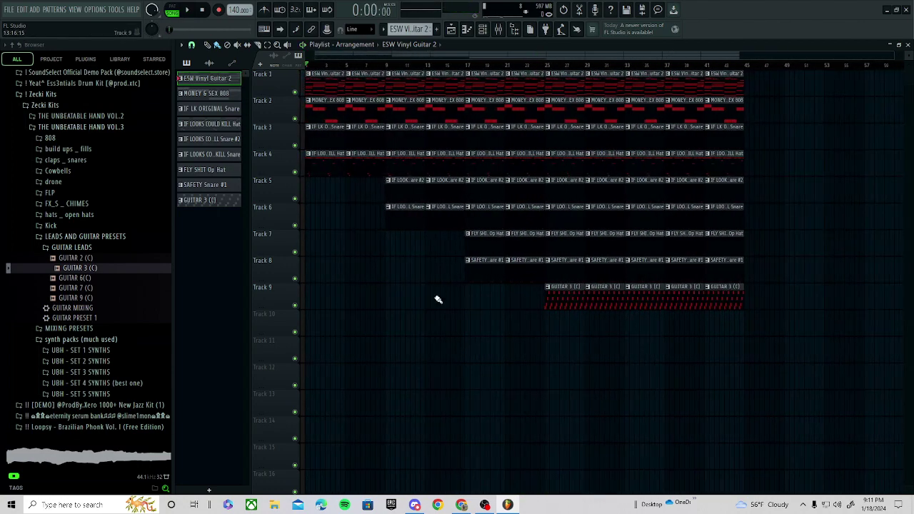
- Refill bars 1 to 8 with IF LOOKS COULD KILL Snare clips on Track 6 and Snare #2 clips on Track 5
key("space")
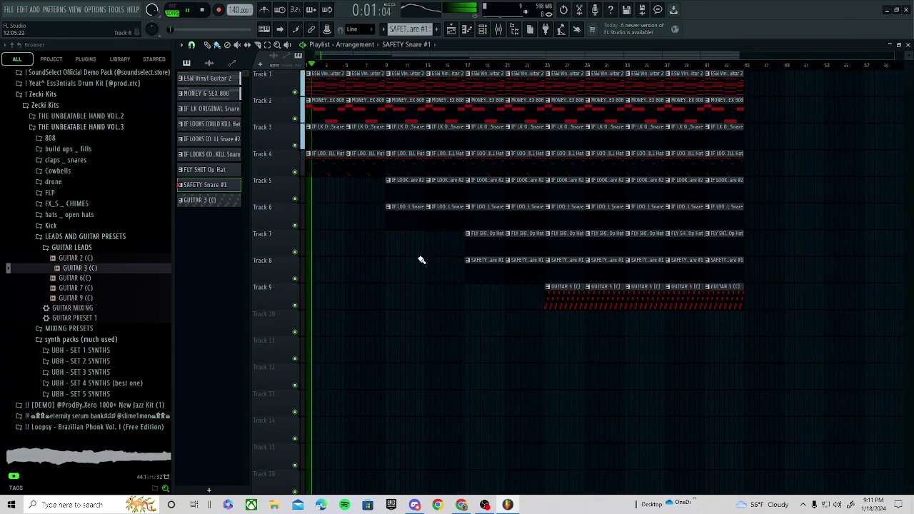
left_click(395, 216)
double_click(337, 213)
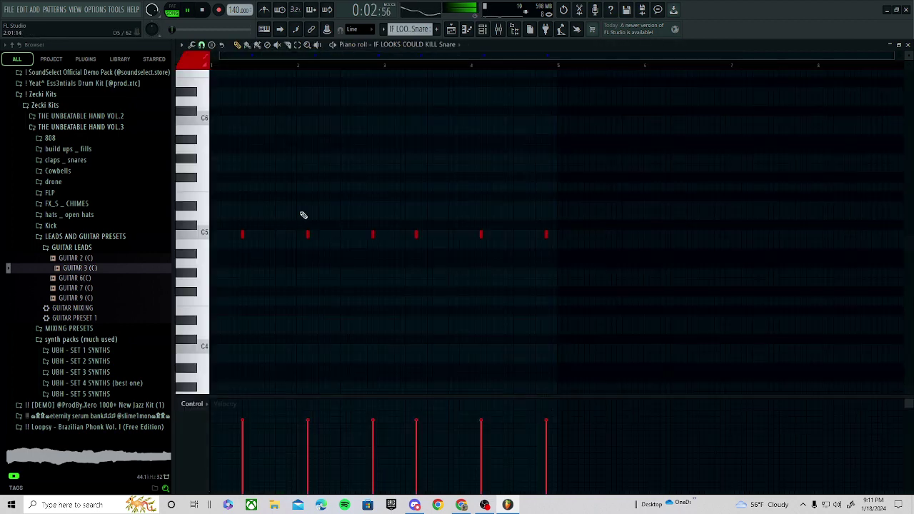
left_click(451, 29)
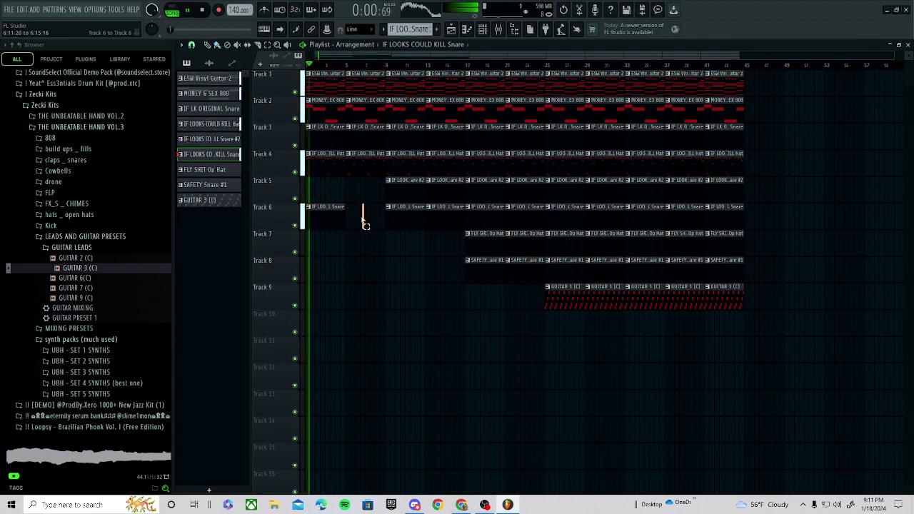
left_click(392, 184)
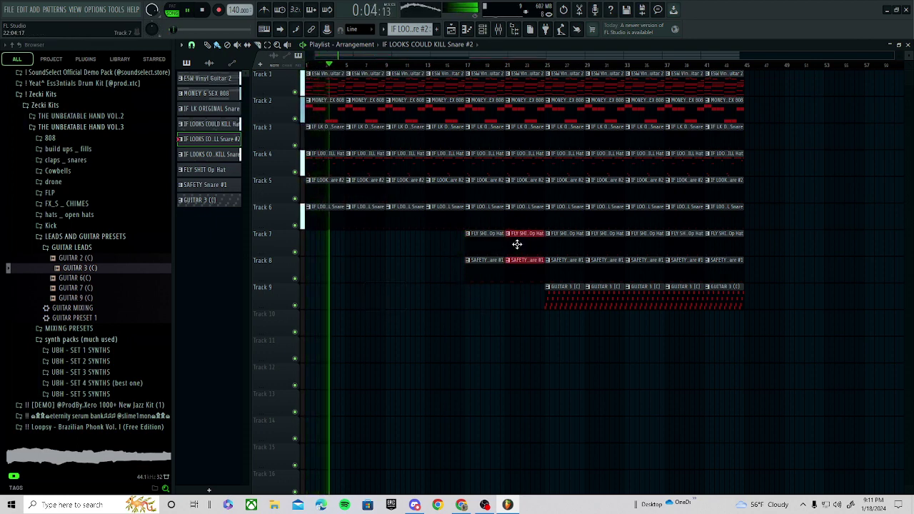
- Add FLY SHIT Op Hat and SAFETY Snare #1 clips to bars 9 to 16 on Tracks 7 and 8
key("ctrl+b")
key("space")
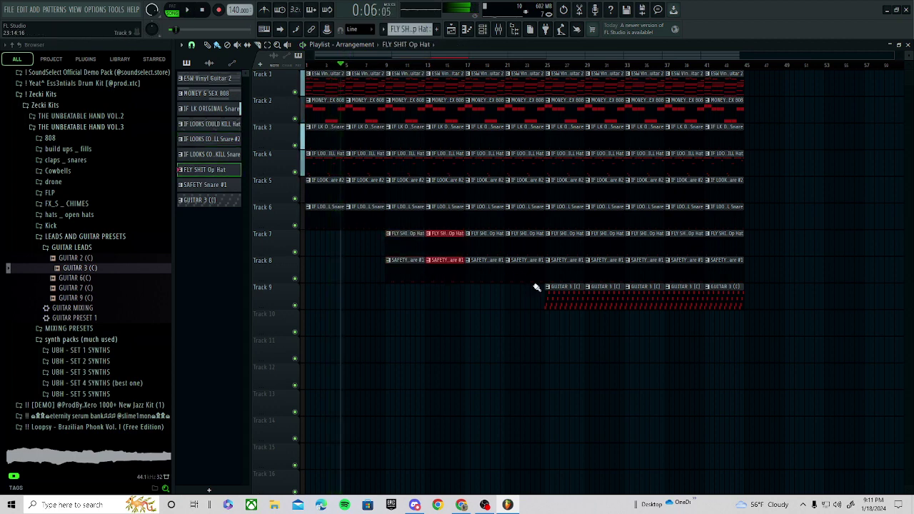
key("space")
- Add two GUITAR 3 (C) clips to bars 17 to 24 of Track 9
left_click(523, 347)
right_click(554, 340)
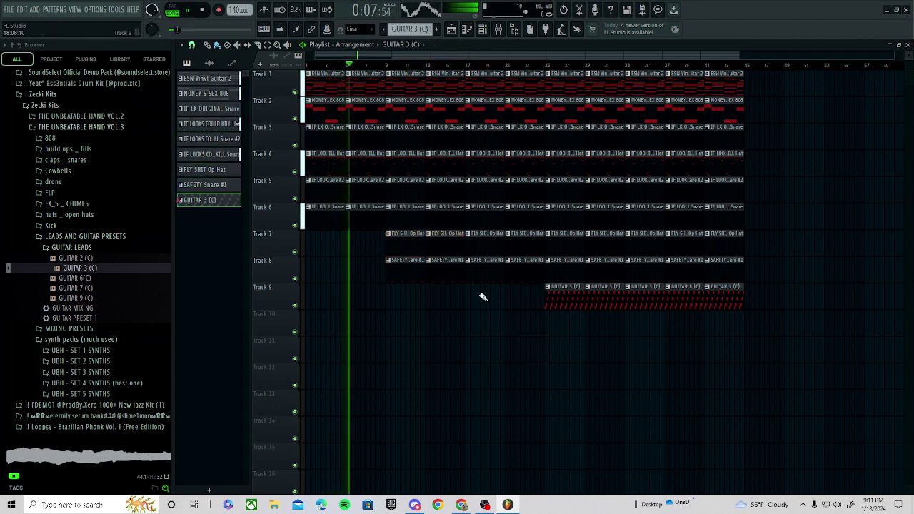
key("ctrl+b")
- Slice the drum clips on Tracks 3 to 8 at bar 15 and remove their portions in bars 15 and 16
scroll(467, 215, "up", 2, "ctrl")
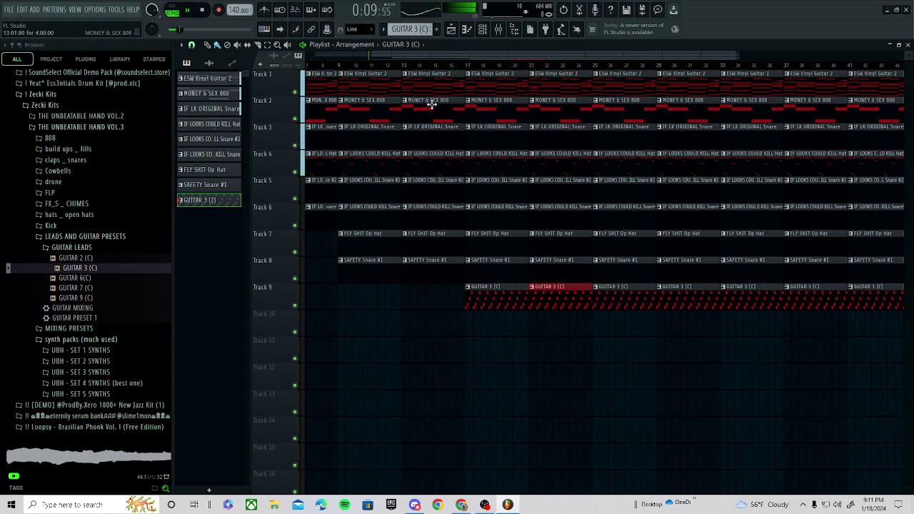
scroll(457, 210, "up", 3, "ctrl")
mouse_move(432, 296)
left_mouse_down("ctrl")
mouse_move(444, 113)
mouse_move(453, 149)
mouse_move(469, 124)
mouse_move(404, 143)
left_mouse_up("ctrl")
left_click_drag(614, 417, 476, 388)
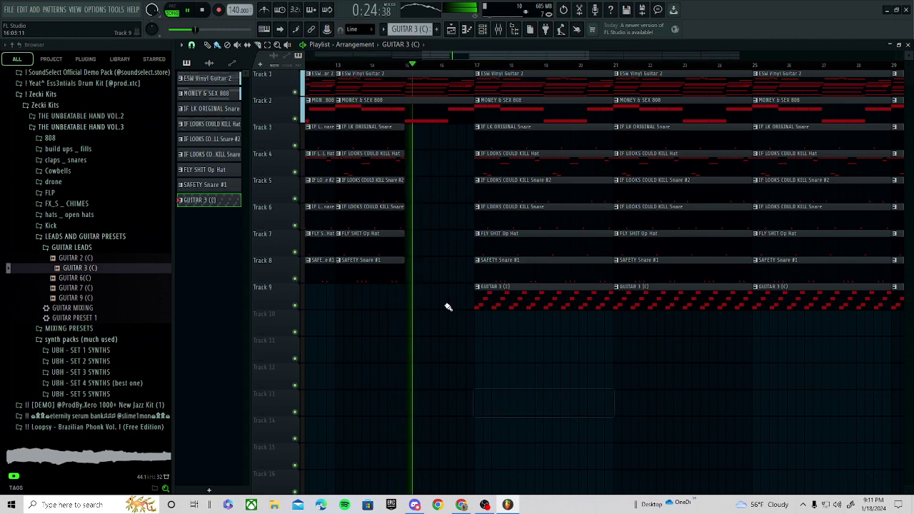
- Extend the IF LK ORIGINAL Snare clip on Track 3 from bar 15 to just past the start of bar 16
scroll(510, 322, "up", 1, "ctrl")
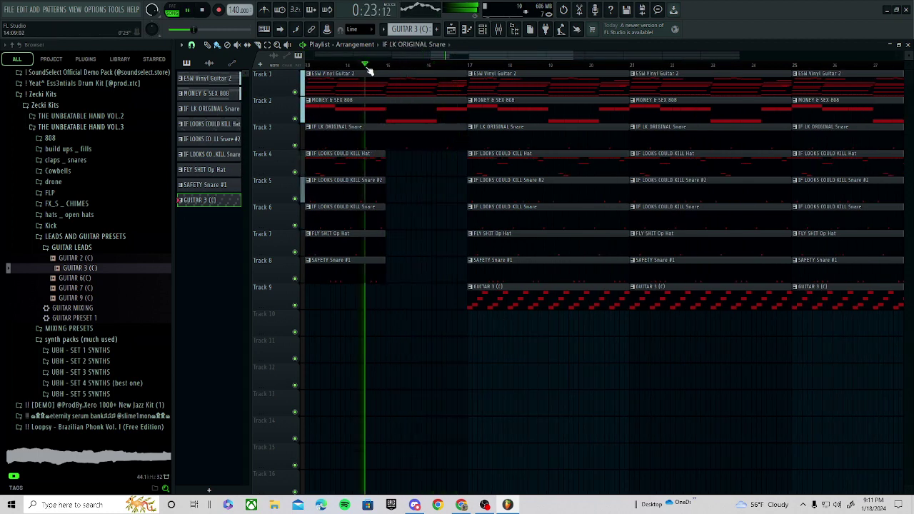
left_click_drag(386, 135, 441, 136)
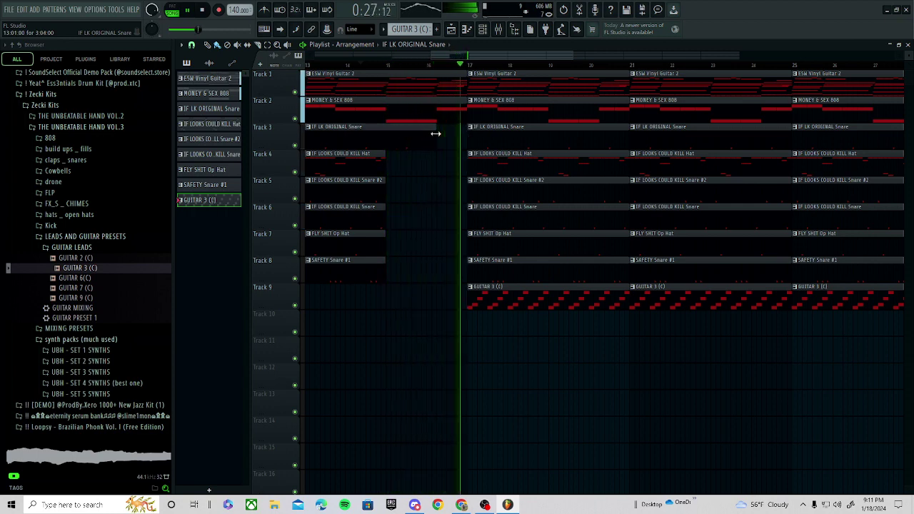
scroll(464, 119, "up", 3)
scroll(478, 112, "down", 5)
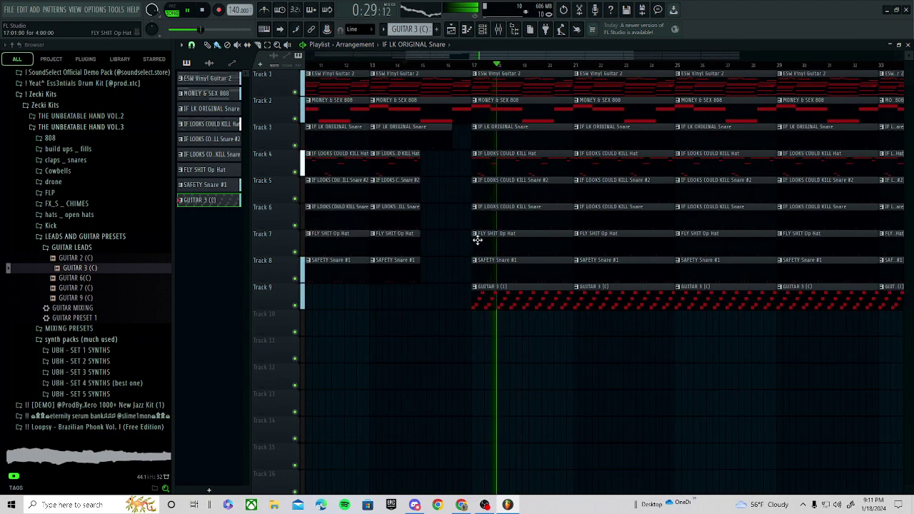
- Open the sampler settings of the GUITAR 3 (C) channel and set its sample start offset to 2%
double_click(475, 308)
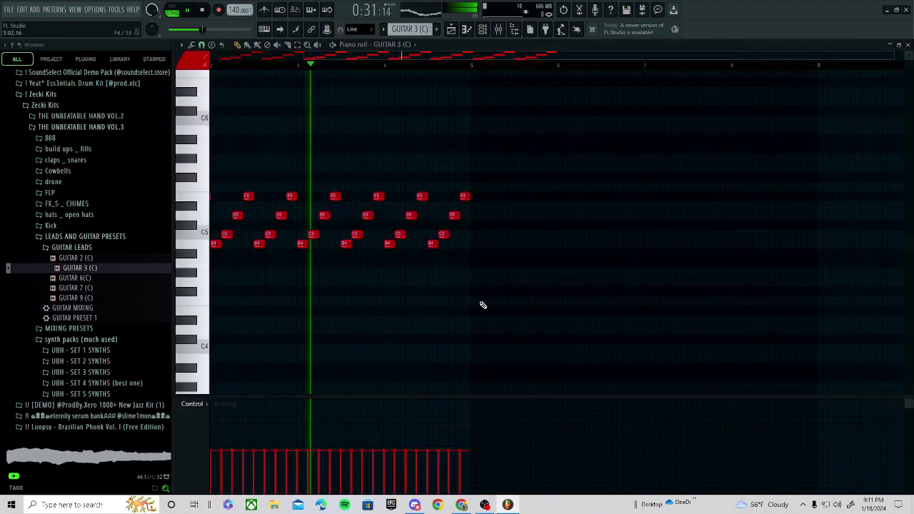
key("F6")
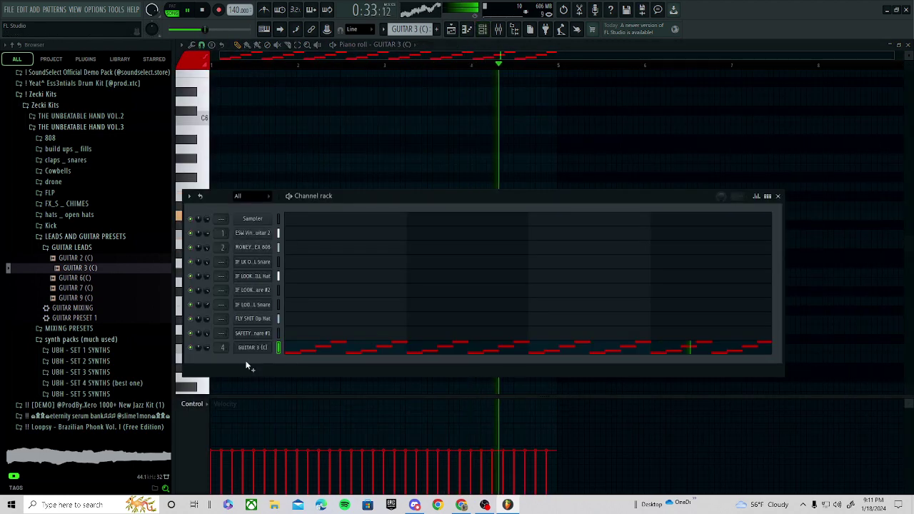
left_click(253, 348)
left_click(217, 131)
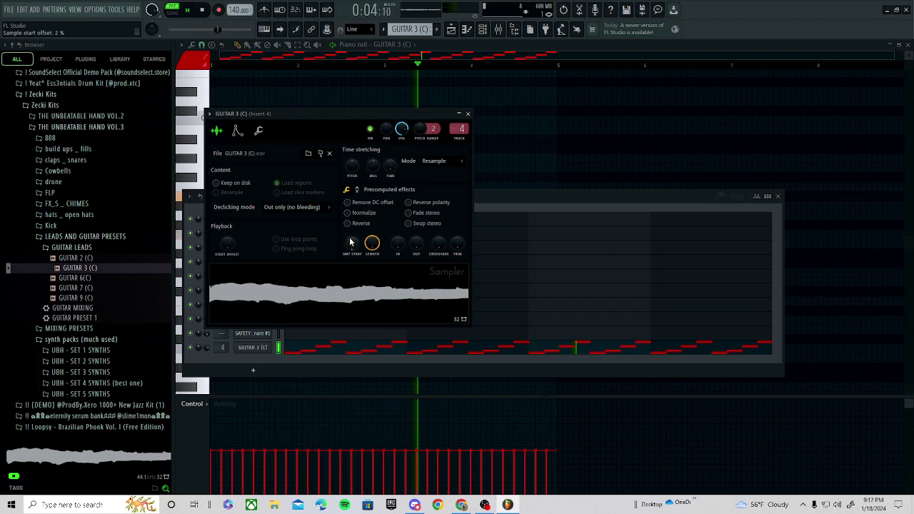
left_click(450, 30)
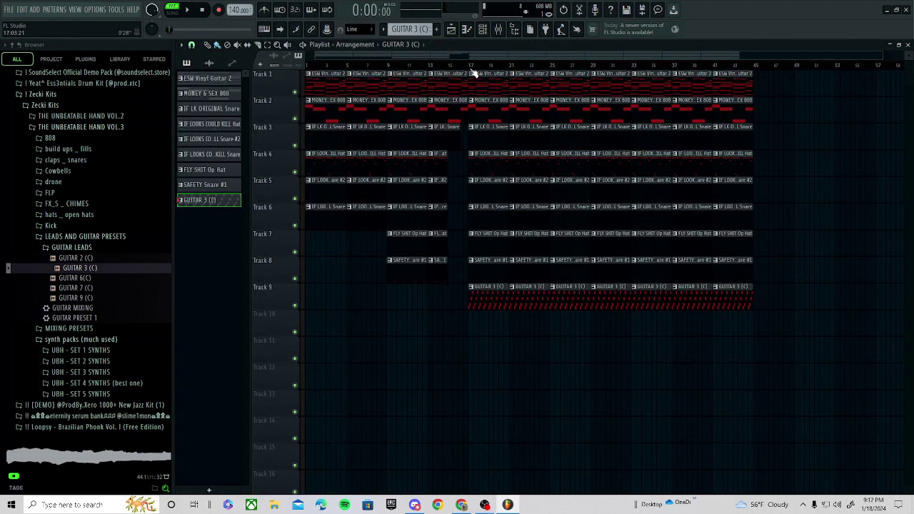
scroll(505, 144, "up", 3)
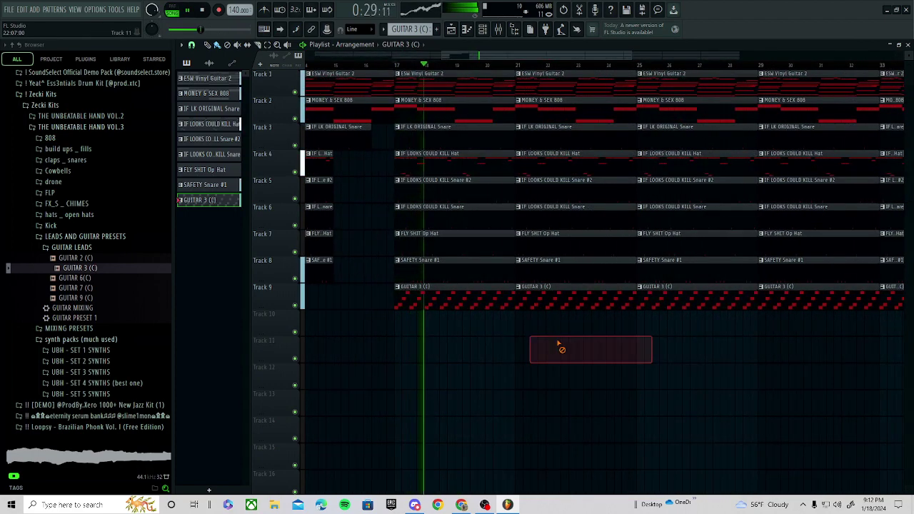
left_click(561, 341)
left_click_drag(560, 341, 538, 342)
right_click(535, 339)
left_click(528, 367)
right_click(525, 375)
left_click(522, 381)
right_click(527, 384)
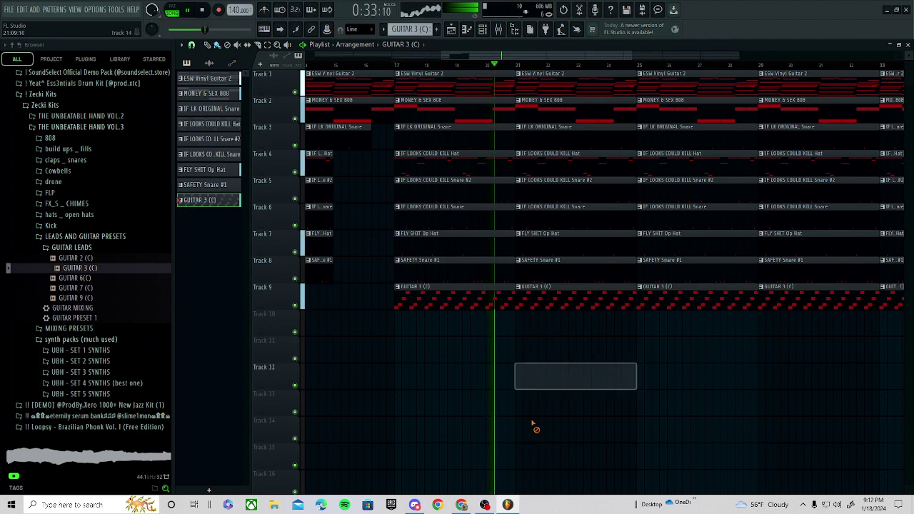
- Play the song from around bar 15 and lower the level of mixer Insert 4, which carries the guitar lead
left_click(334, 65)
key("F9")
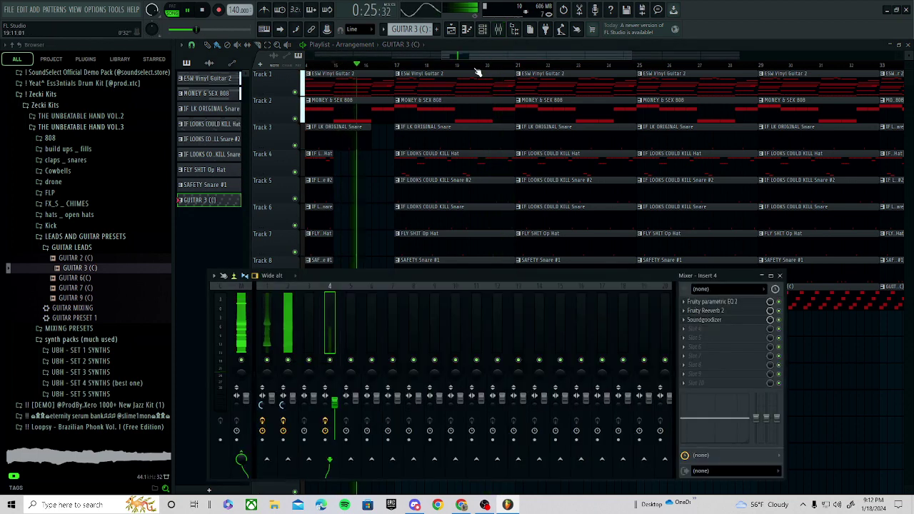
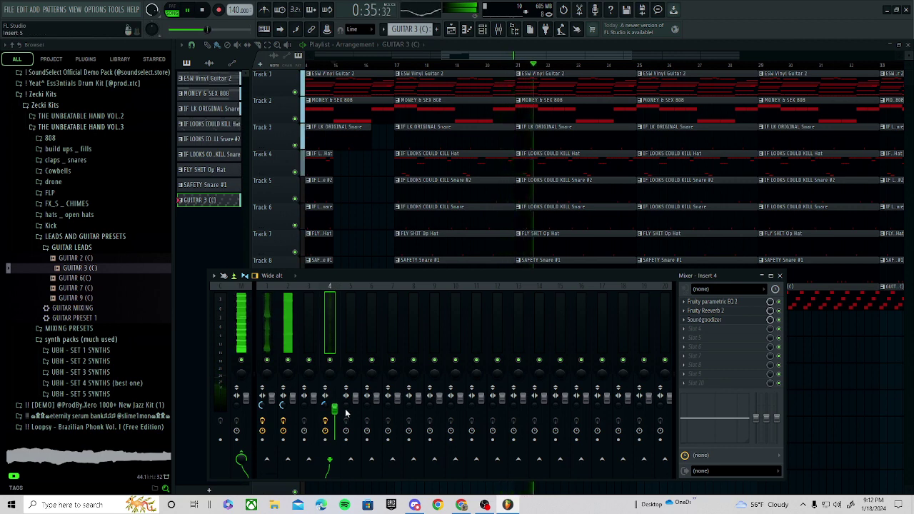
left_click(861, 366)
right_click(867, 369)
scroll(658, 378, "down", 4)
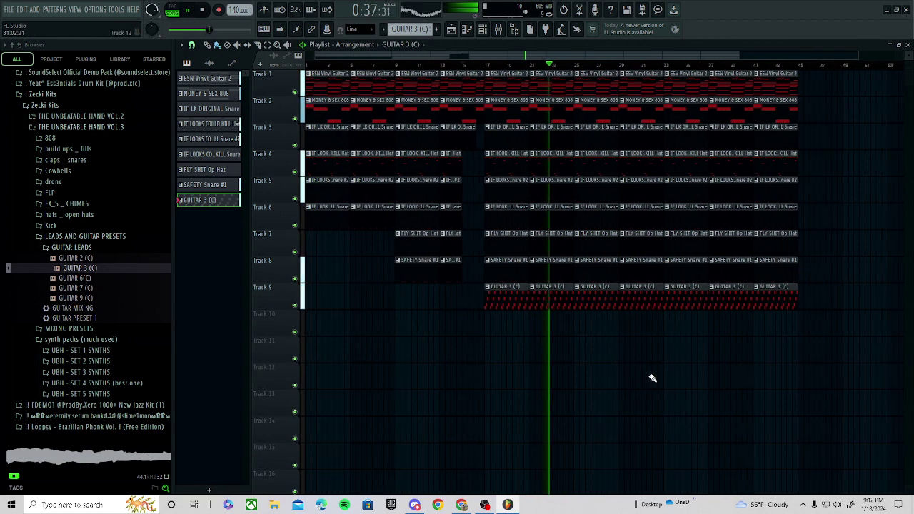
left_click(653, 377)
right_click(661, 377)
left_click(619, 349)
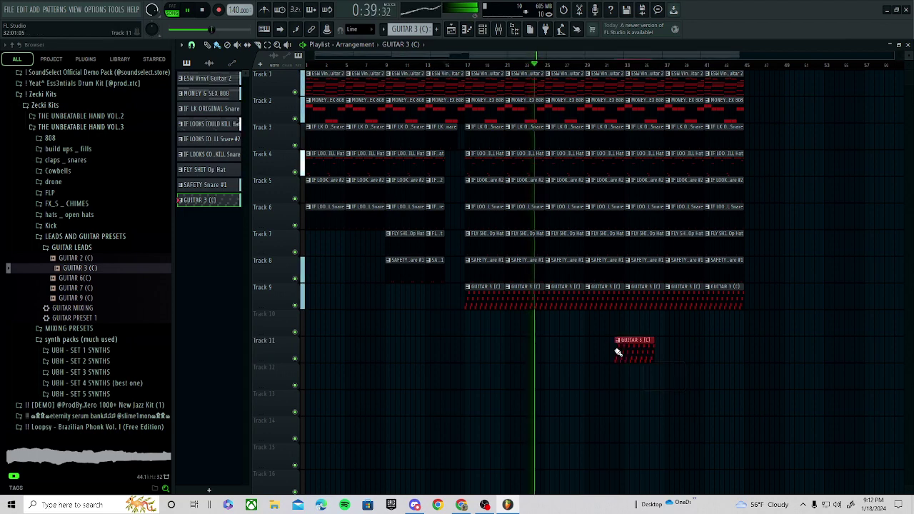
right_click(619, 348)
- Move the whole arrangement 8 bars later and fill bars 1 to 8 of Track 1 with ESW Vinyl Guitar 2 clips
left_click_drag(792, 73, 327, 300)
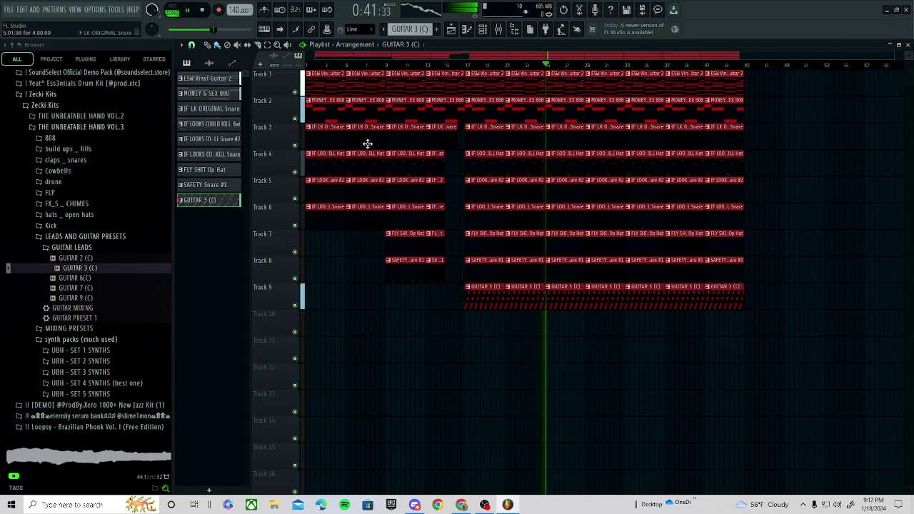
left_click_drag(334, 85, 416, 93)
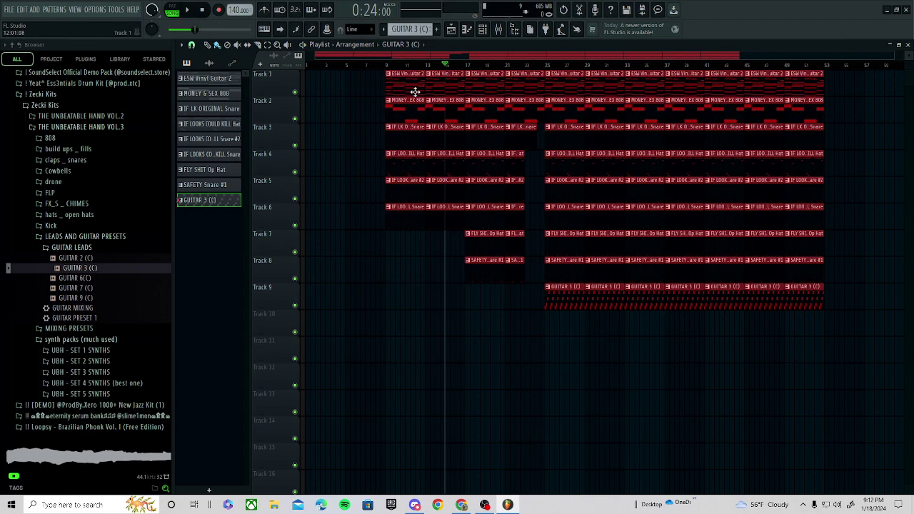
left_click(418, 322)
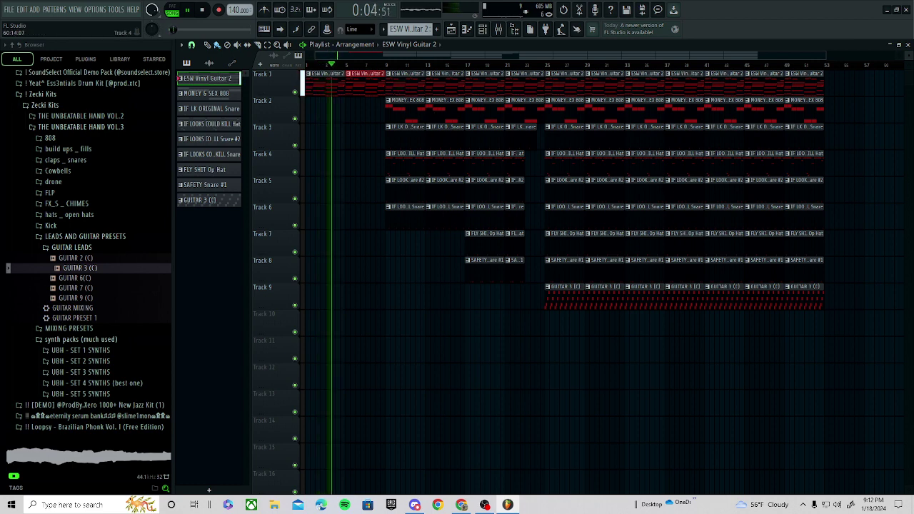
- Move everything from bar 9 onward 8 bars later and duplicate the two intro ESW Vinyl Guitar 2 clips into bars 9 to 16
left_click_drag(880, 99, 395, 349)
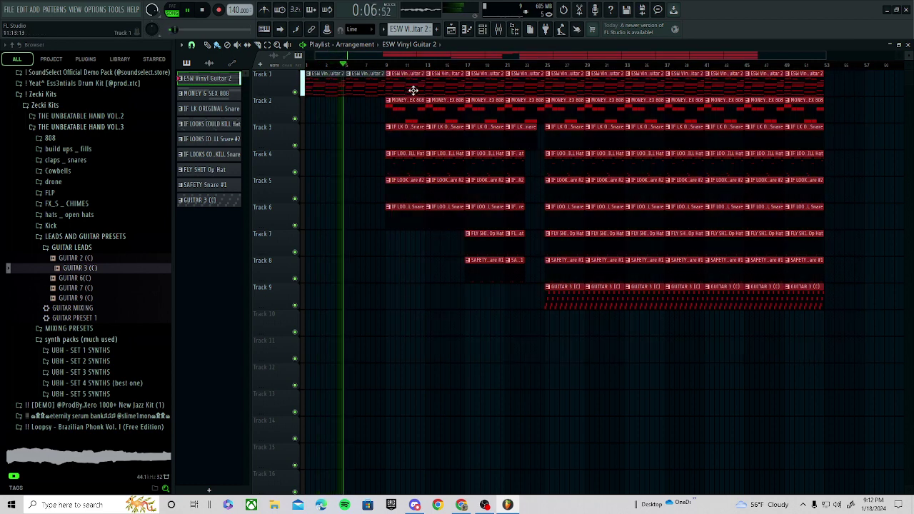
left_click_drag(413, 90, 492, 91)
left_click_drag(430, 93, 340, 90)
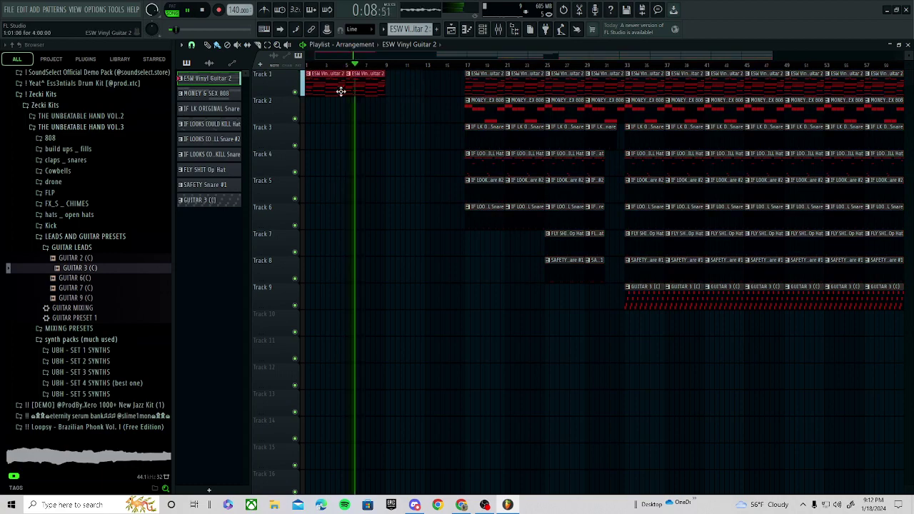
key("ctrl+b")
scroll(400, 141, "up", 4)
scroll(429, 140, "down", 4)
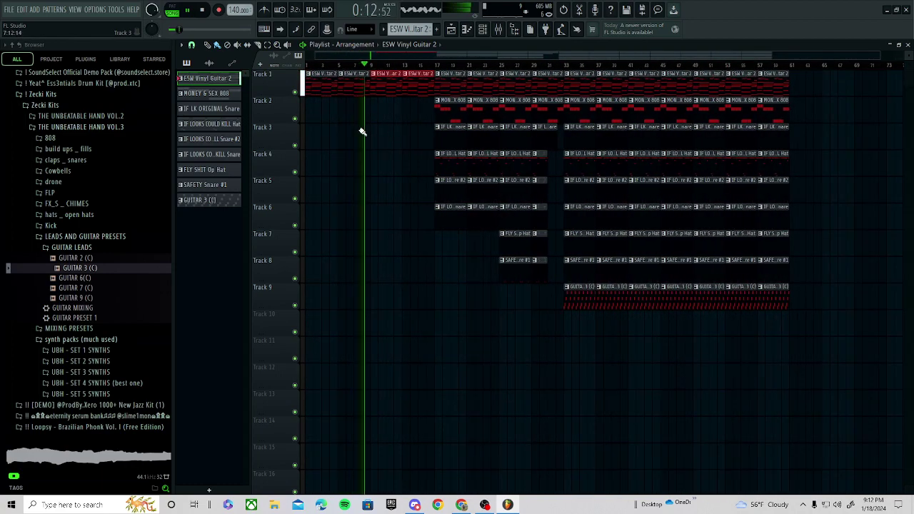
- Copy the repeated low C3, B2 and G2 notes of ESW Vinyl Guitar 2 into a new pattern and delete them from the original
scroll(363, 131, "up", 2)
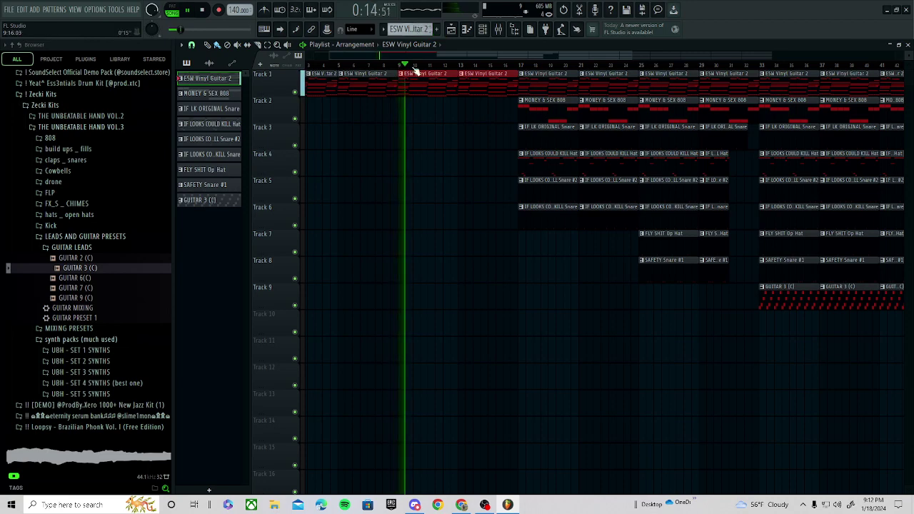
double_click(414, 73)
key("space")
key("space")
scroll(441, 144, "down", 6)
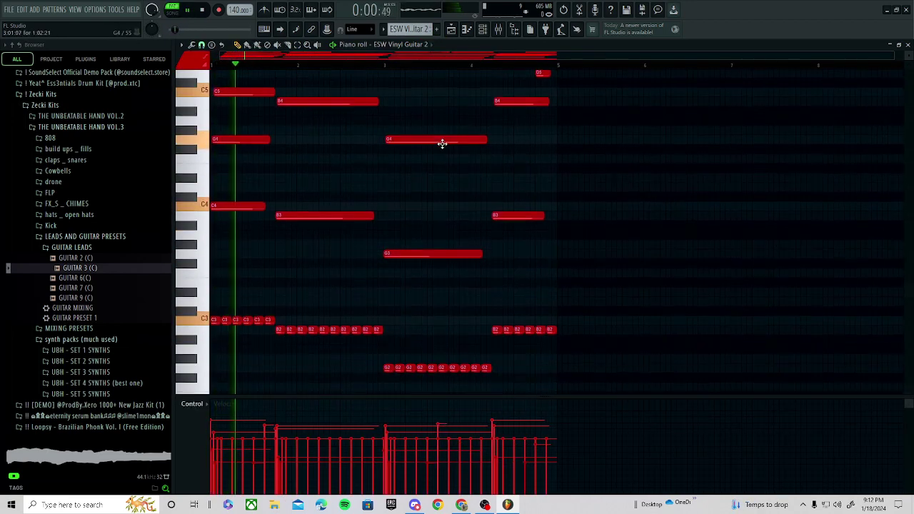
left_click_drag(603, 298, 55, 390)
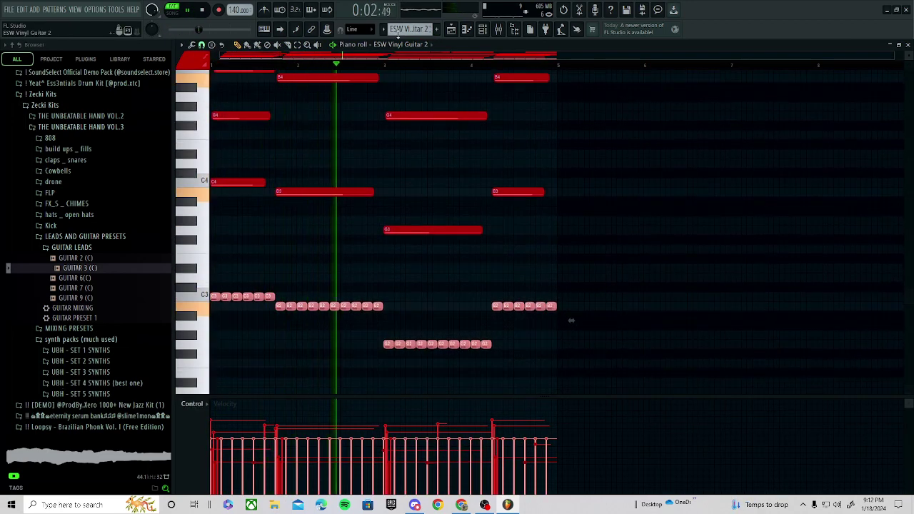
scroll(411, 30, "down", 1)
scroll(401, 28, "up", 3)
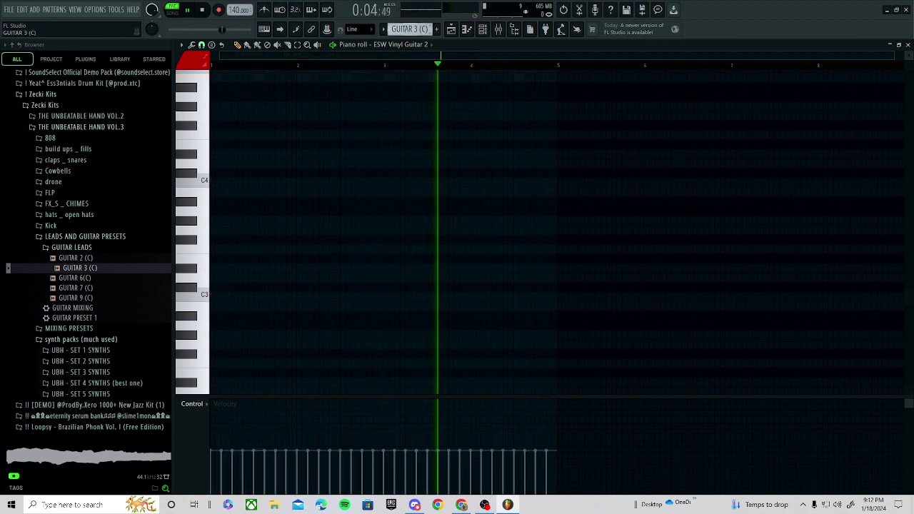
scroll(402, 29, "up", 3)
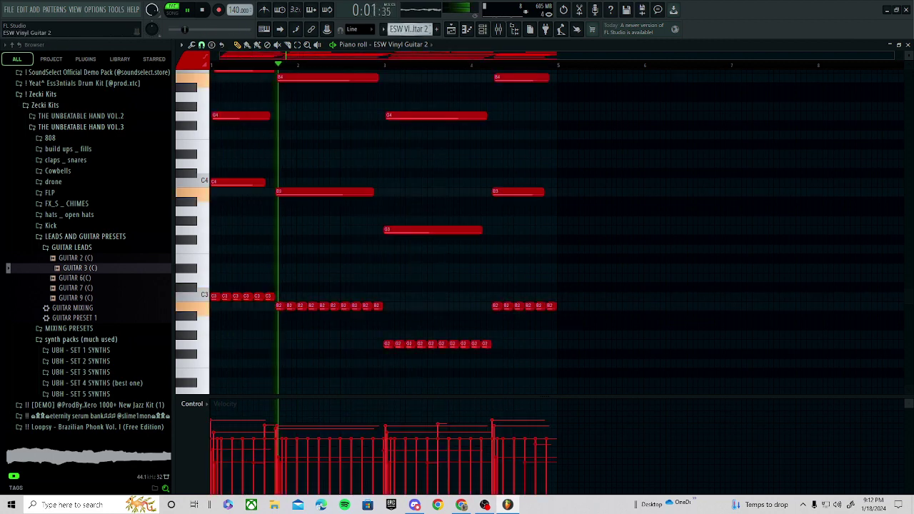
left_click_drag(625, 292, 25, 446)
- Copy the high melody notes C7, D7, B6 and G6 of ESW Vinyl Guitar 2 into another new pattern
scroll(398, 317, "up", 10)
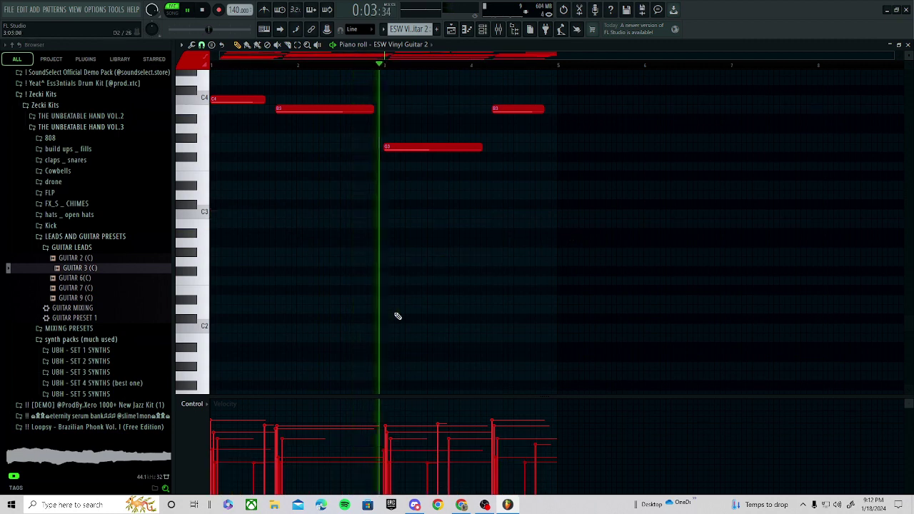
left_click_drag(572, 123, 117, 258)
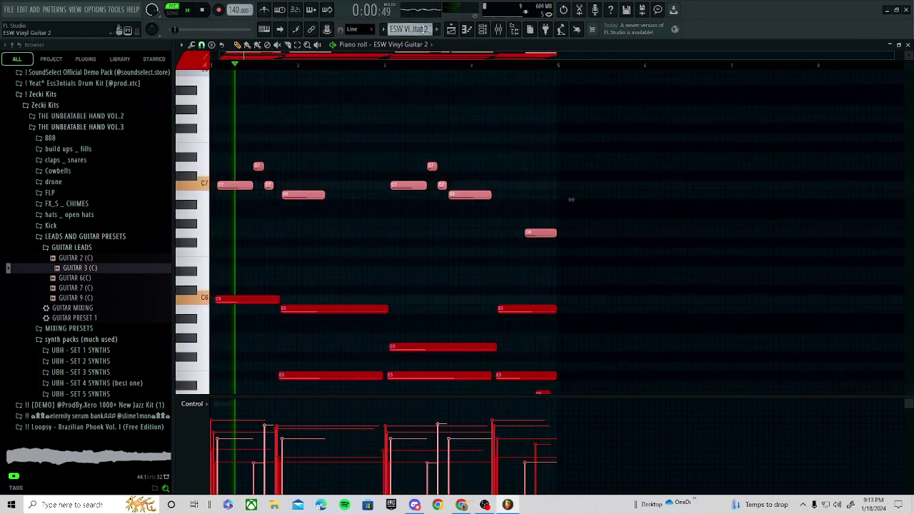
scroll(429, 29, "down", 3)
scroll(427, 30, "down", 1)
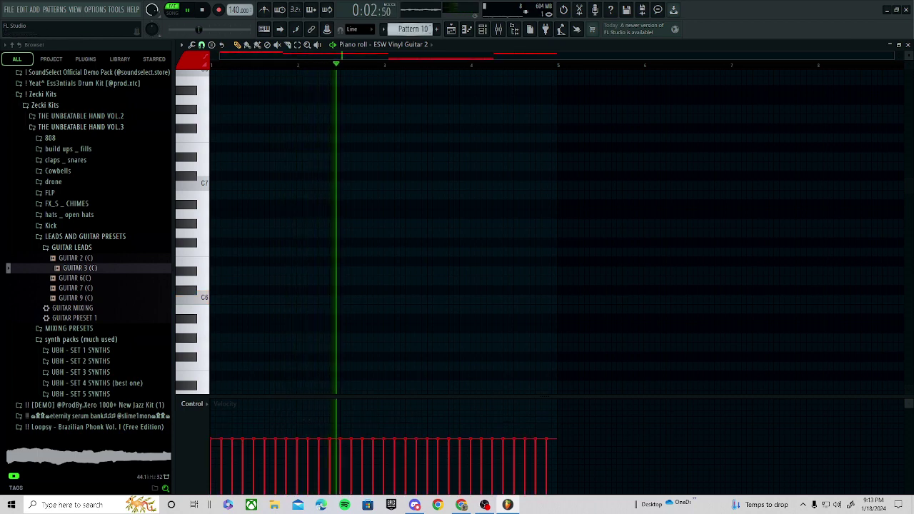
scroll(425, 29, "down", 1)
key("ctrl+v")
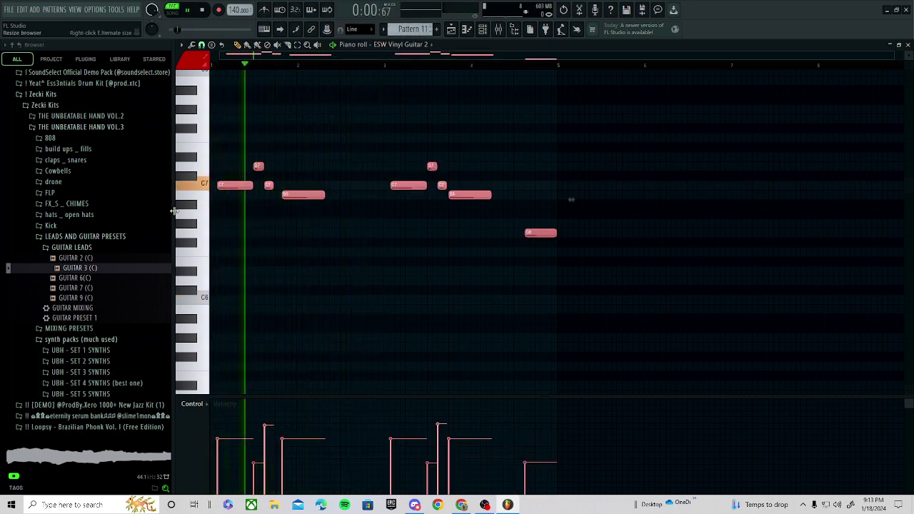
scroll(183, 210, "up", 3)
scroll(252, 211, "up", 2)
scroll(314, 207, "down", 2, "ctrl")
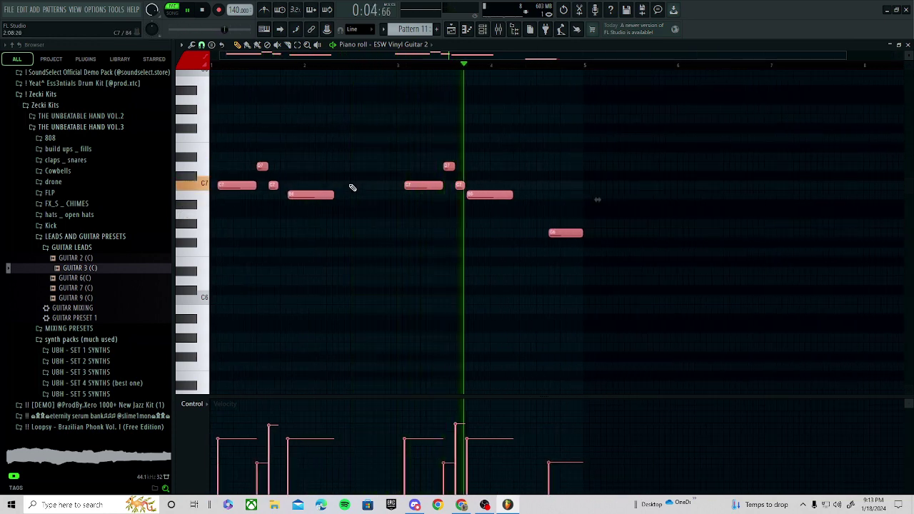
left_click(356, 212)
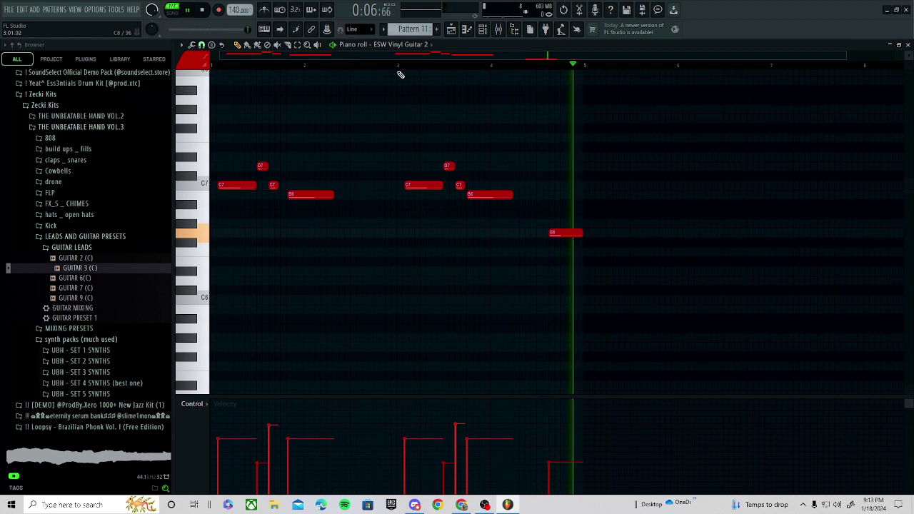
- Delete the high melody notes from the ESW Vinyl Guitar 2 pattern and play the arrangement in the playlist
left_click(451, 28)
scroll(384, 92, "down", 2, "ctrl")
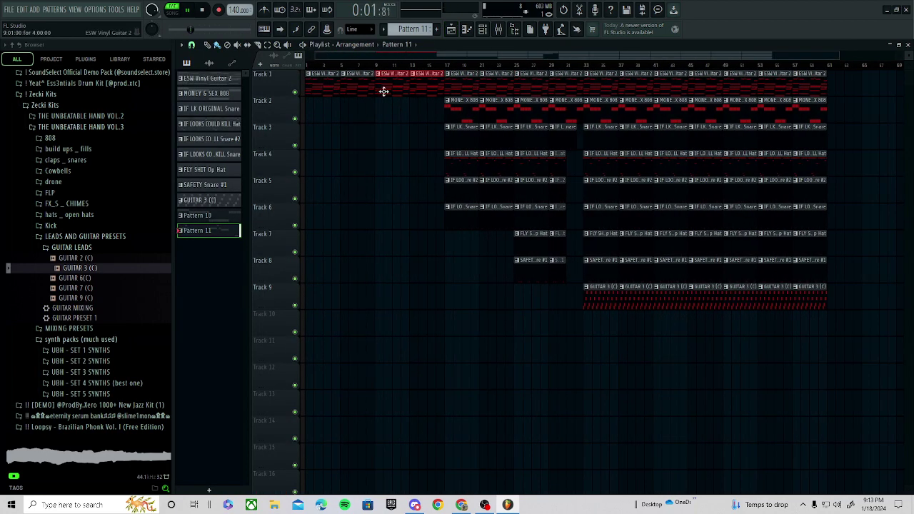
double_click(363, 75)
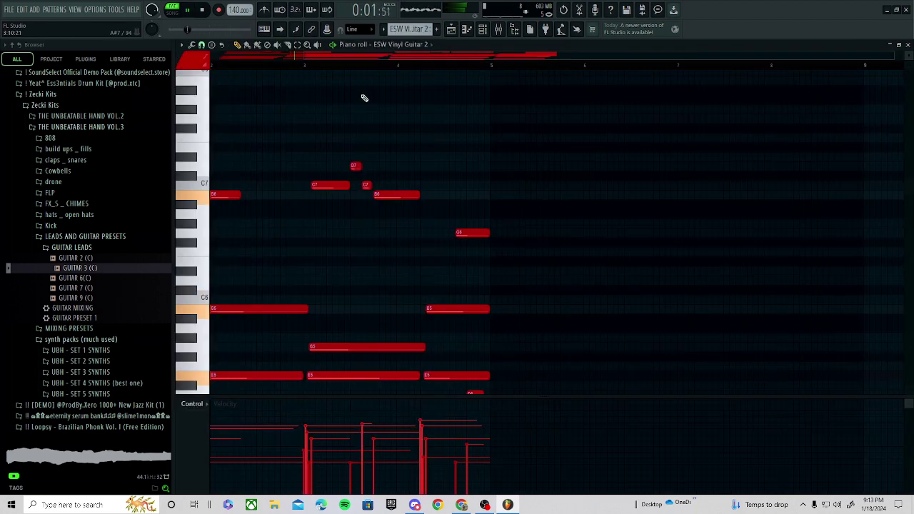
left_click_drag(671, 143, 74, 249)
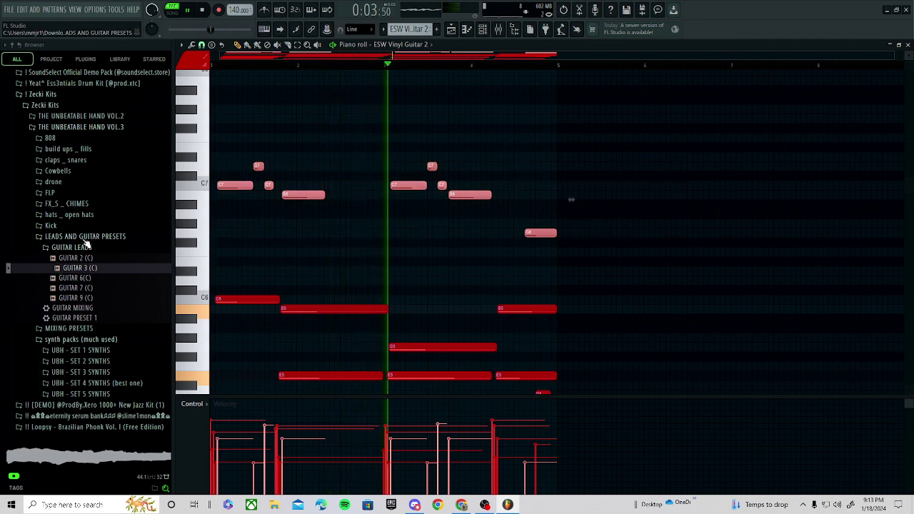
key("Delete")
left_click(451, 30)
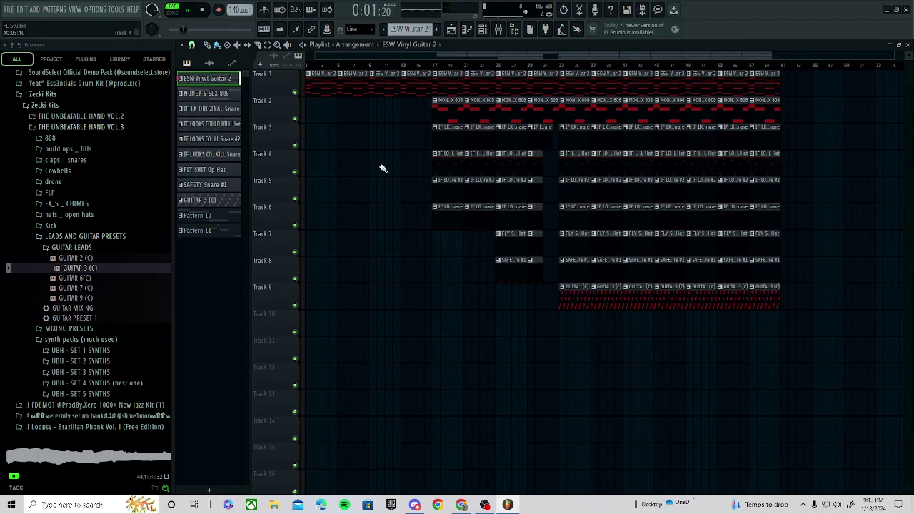
key("space")
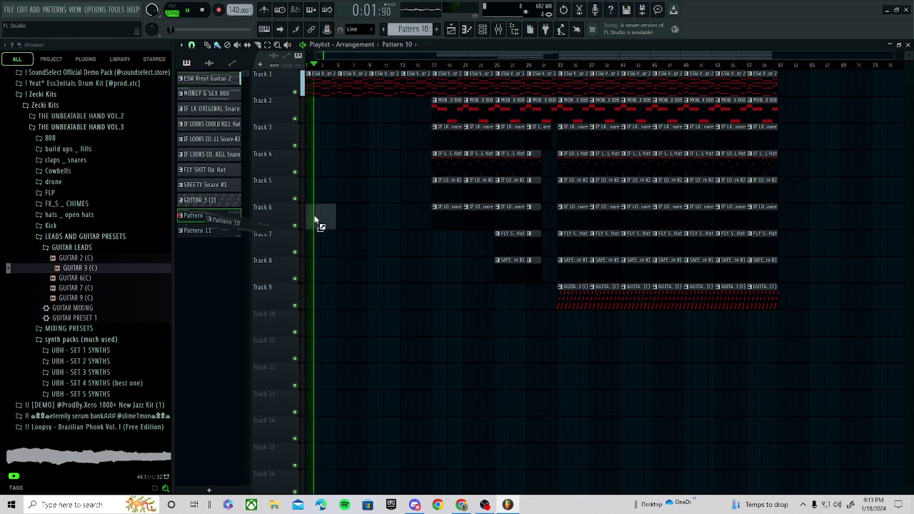
- Place Pattern 10 at bar 9 on Track 2 and move all Track 2 to 9 clips from bar 17 onward two tracks down
left_click_drag(376, 171, 373, 118)
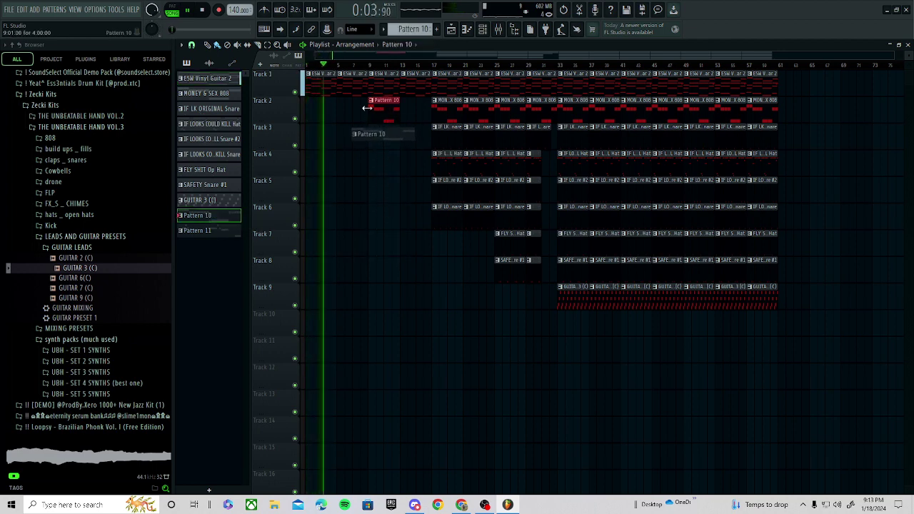
left_click_drag(845, 96, 422, 333)
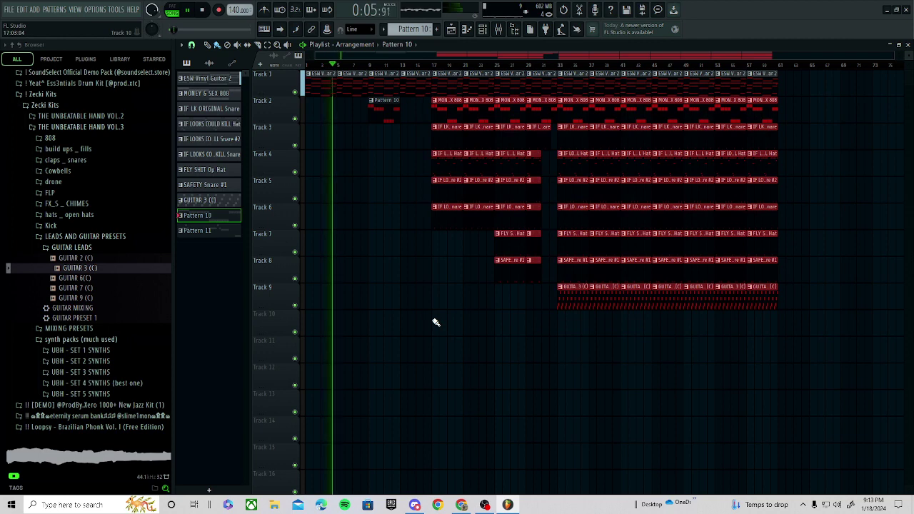
key("shift+Down")
key("shift+Down")
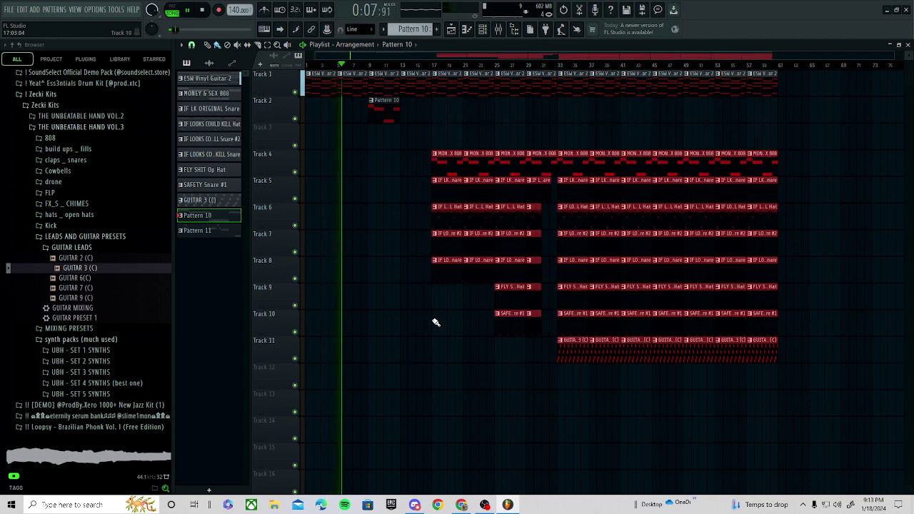
- Duplicate the Pattern 10 clip on Track 2 into bars 13 to 16
left_click_drag(430, 97, 367, 125)
key("ctrl+b")
scroll(369, 122, "up", 7)
left_click(435, 165)
right_click(434, 165)
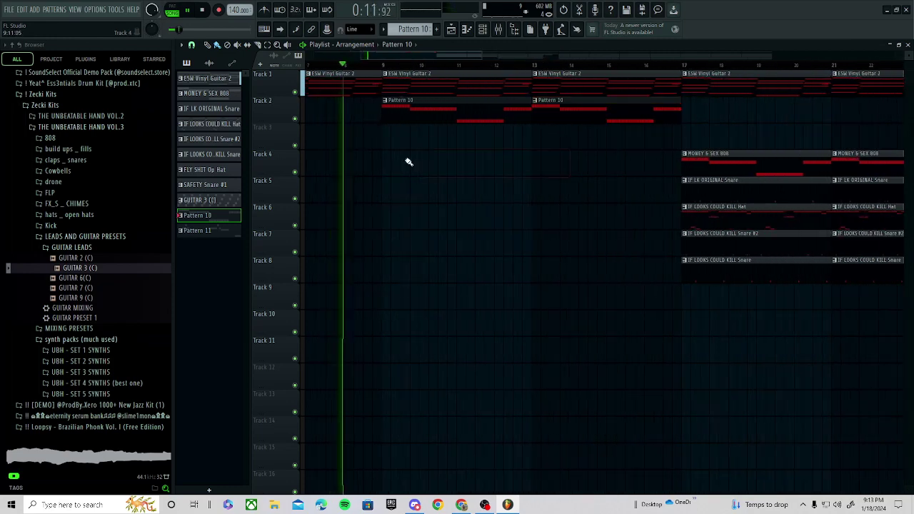
- Raise the velocity of all Pattern 10 notes to about 86% and return to the playlist
scroll(394, 145, "up", 5)
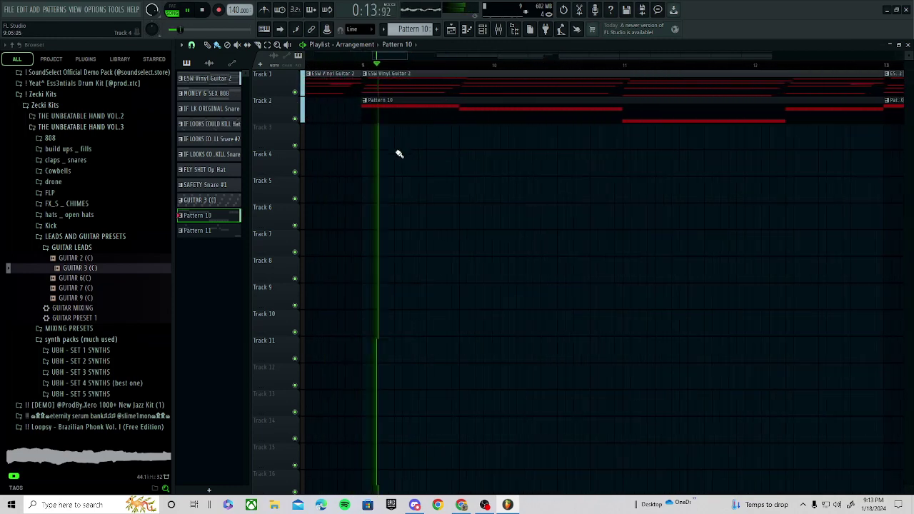
scroll(400, 156, "down", 6)
double_click(427, 121)
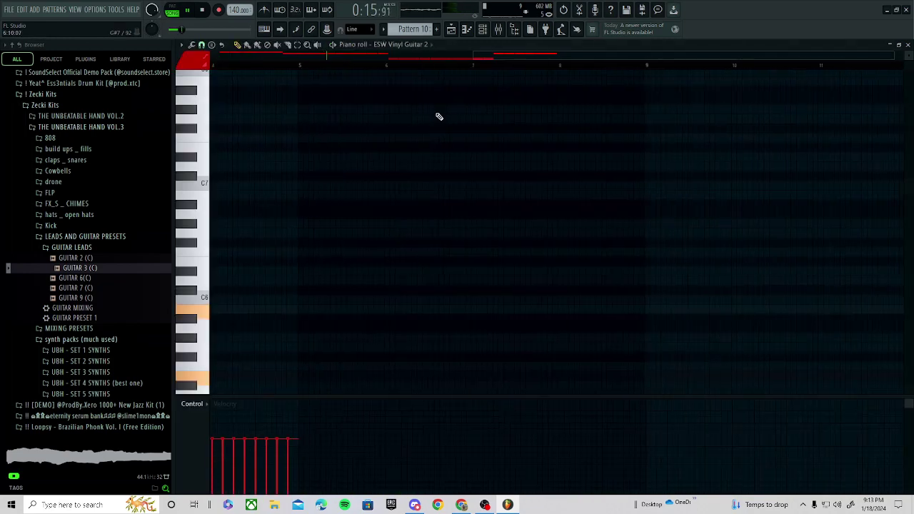
scroll(543, 204, "up", 3)
scroll(550, 212, "down", 8)
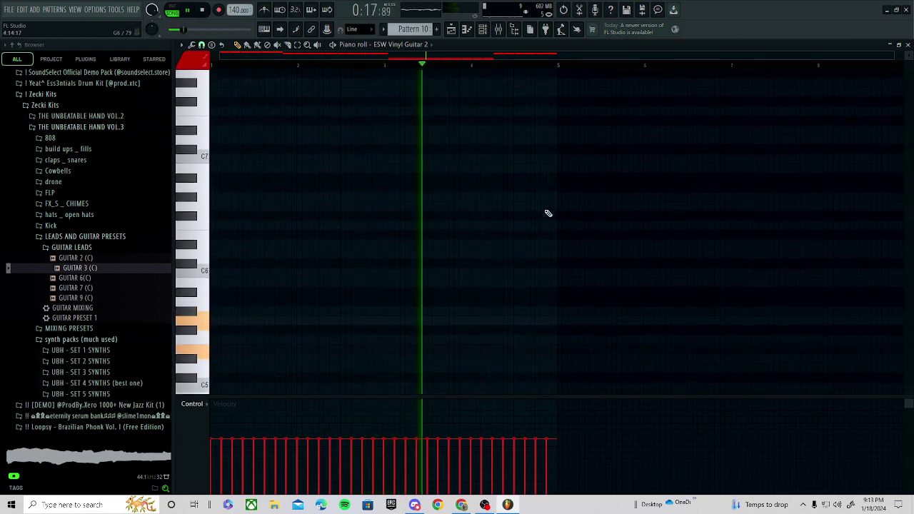
key("ctrl+a")
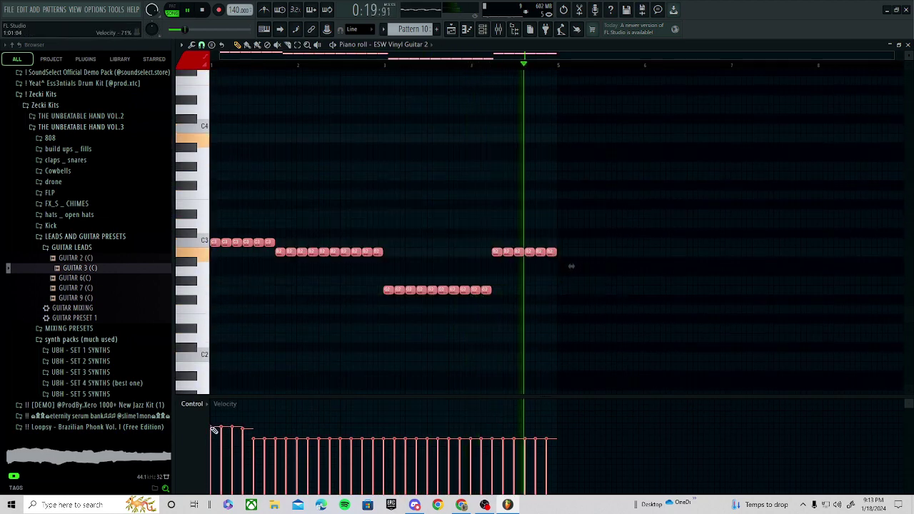
mouse_move(213, 428)
left_mouse_down()
mouse_move(323, 418)
mouse_move(594, 423)
left_mouse_up()
mouse_move(411, 416)
left_mouse_down()
mouse_move(195, 418)
mouse_move(555, 417)
left_mouse_up()
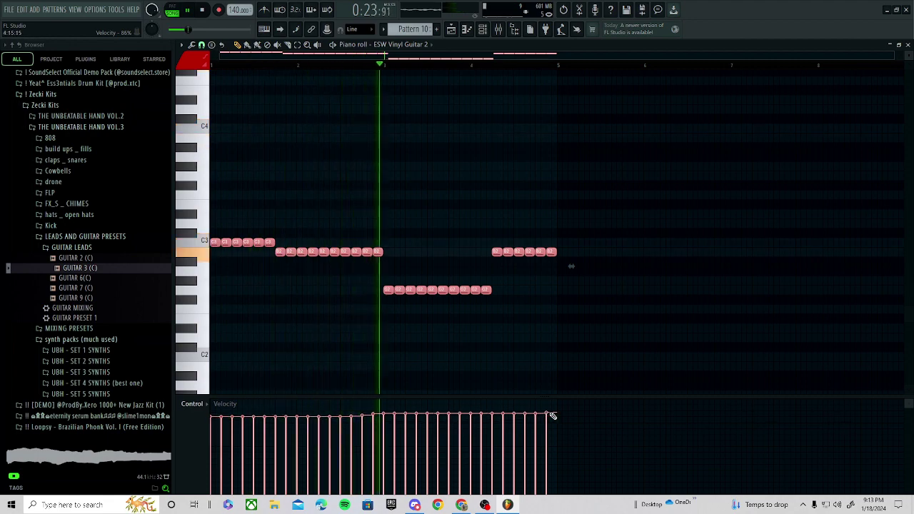
left_click(451, 29)
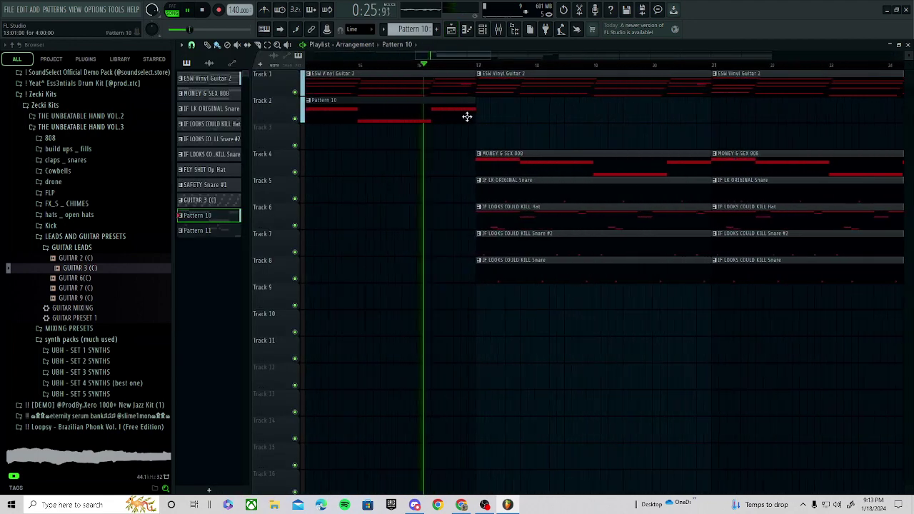
scroll(472, 127, "down", 3)
scroll(472, 150, "up", 4)
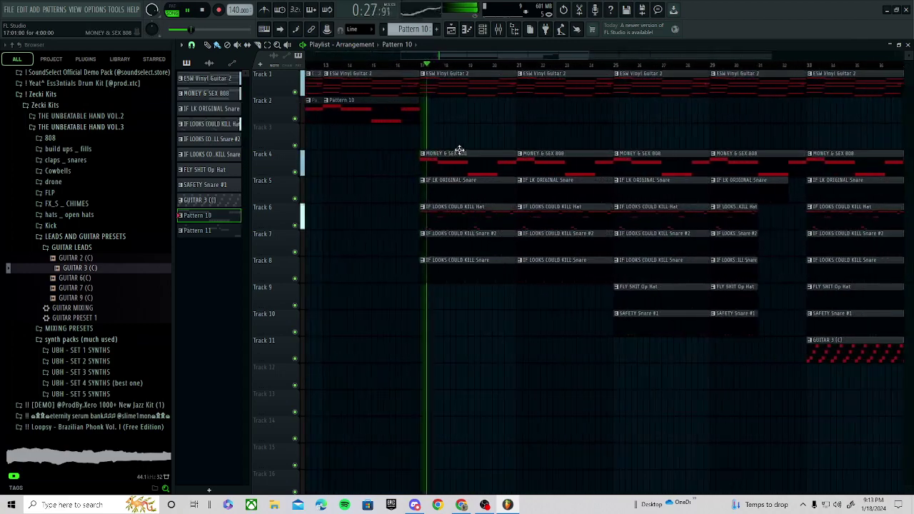
left_click(419, 114)
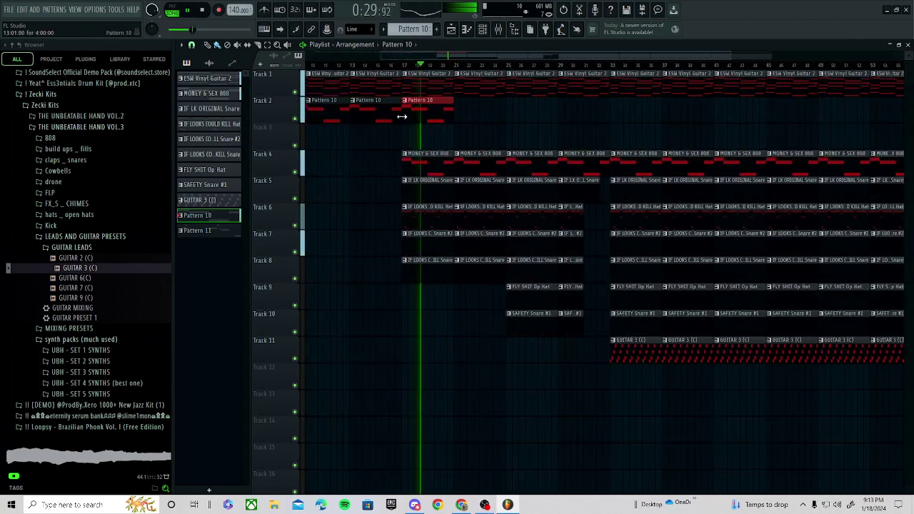
scroll(433, 128, "up", 1)
right_click(436, 118)
scroll(415, 116, "up", 3)
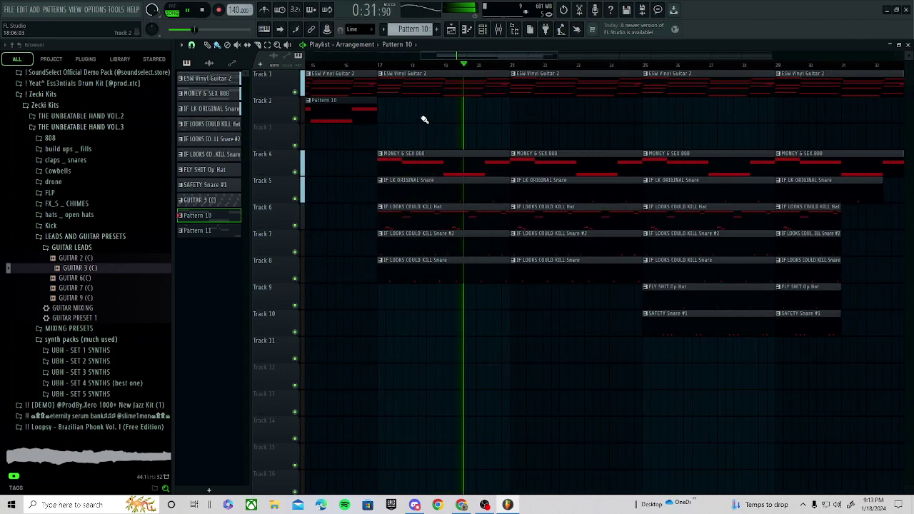
- Place Pattern 11 at bar 25 on Track 3 and duplicate it into bars 29 to 32
scroll(425, 118, "down", 6)
scroll(489, 137, "up", 4)
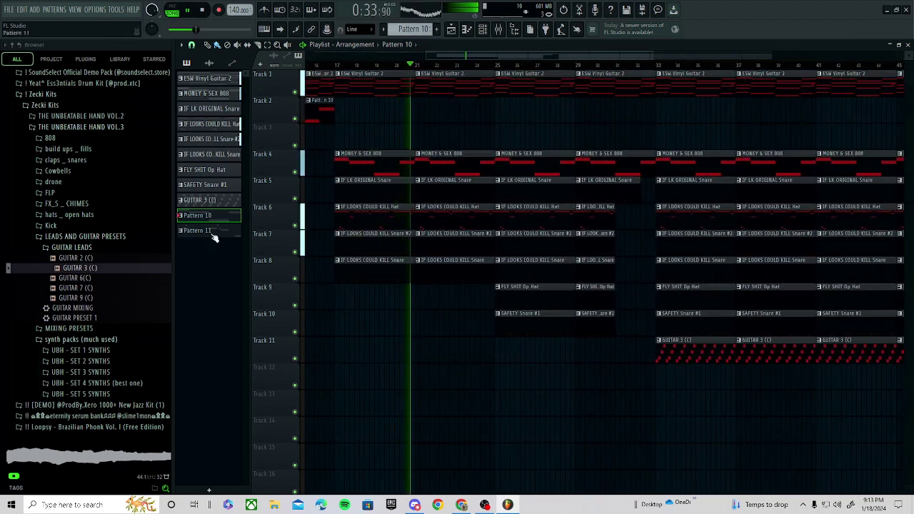
left_click_drag(211, 231, 498, 145)
key("ctrl+b")
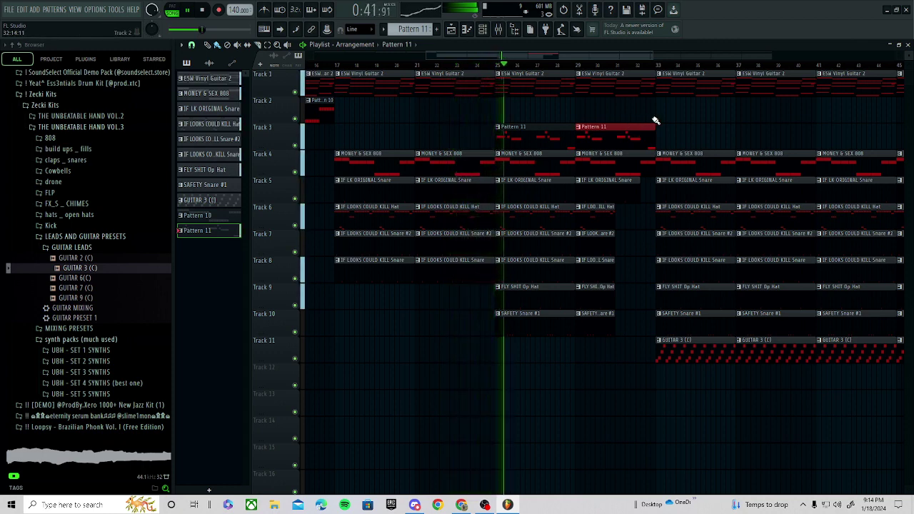
- Set all Pattern 11 notes to maximum velocity and play the arrangement from bar 24 to hear the change
double_click(537, 133)
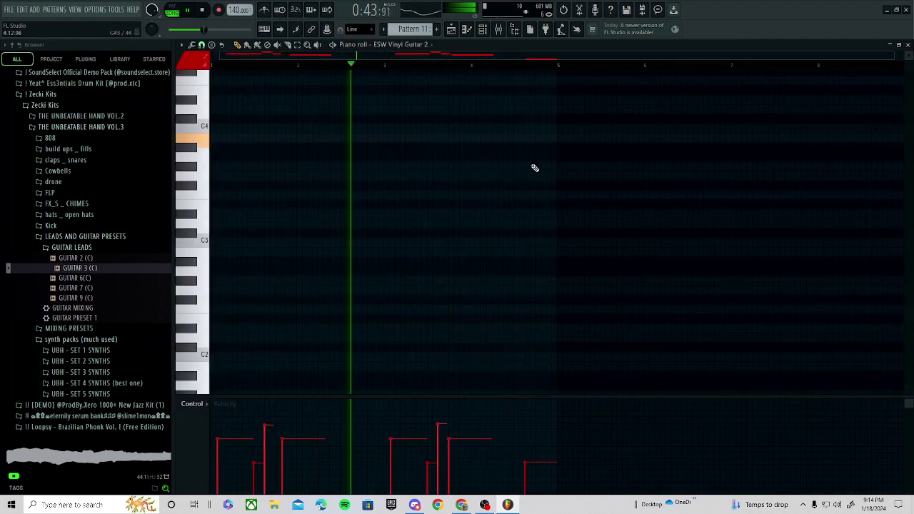
scroll(515, 184, "up", 10)
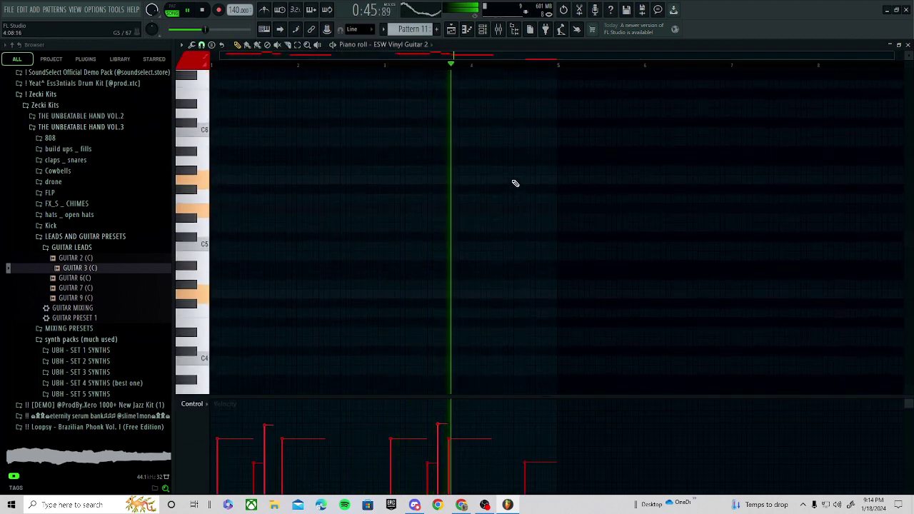
key("space")
left_click_drag(585, 193, 163, 318)
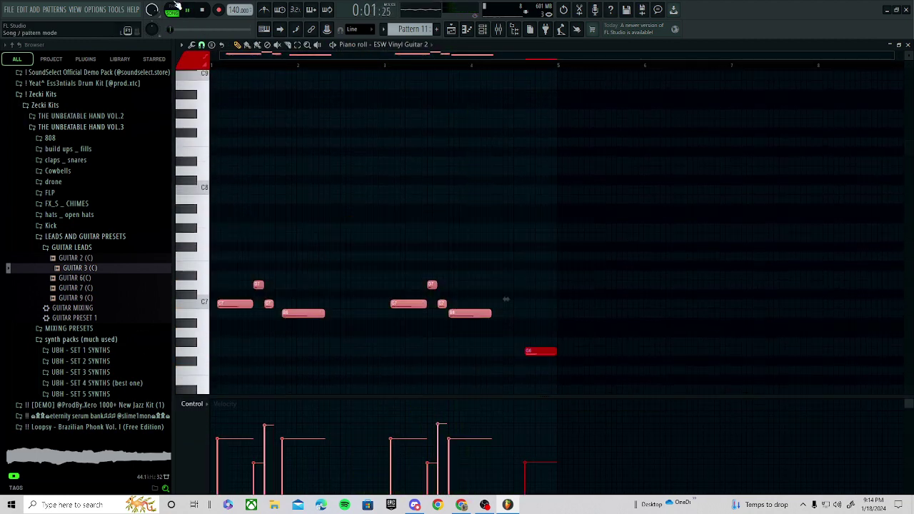
key("space")
left_click_drag(655, 253, 104, 402)
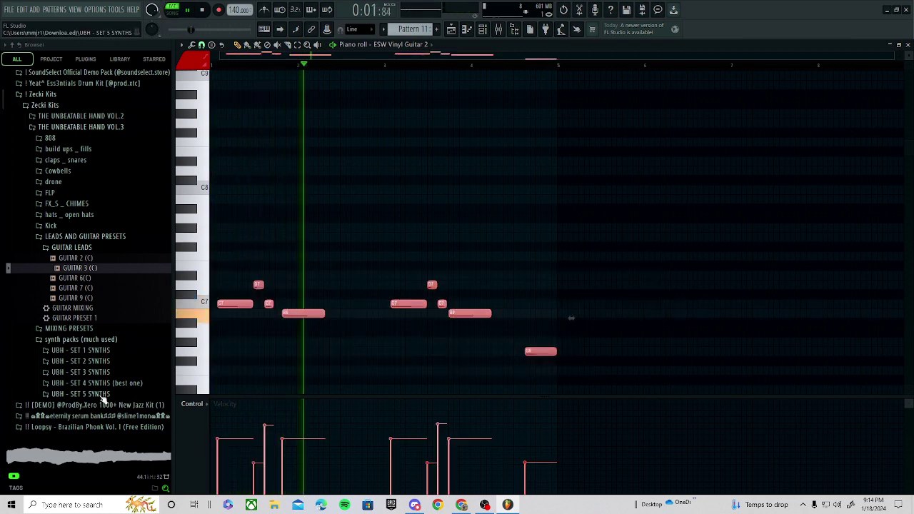
mouse_move(218, 420)
left_mouse_down()
mouse_move(195, 416)
mouse_move(616, 424)
mouse_move(270, 402)
mouse_move(268, 380)
mouse_move(657, 350)
left_mouse_up()
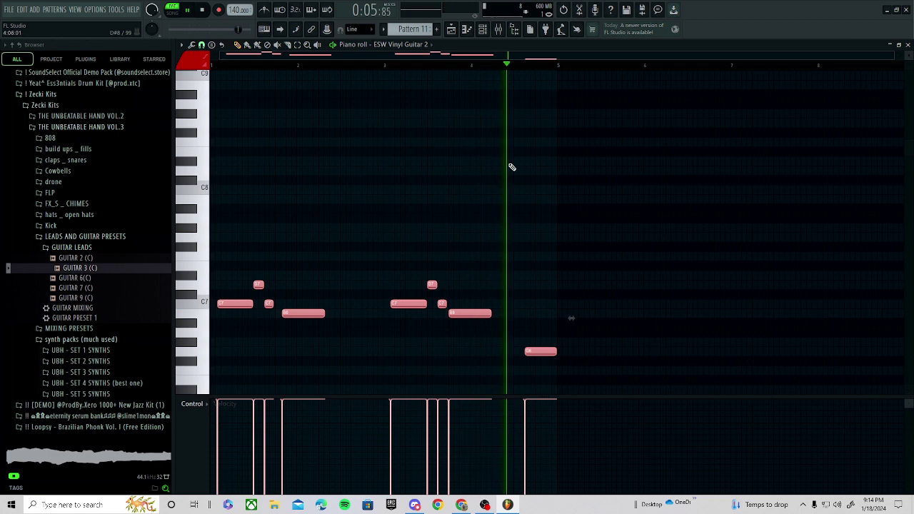
left_click(452, 29)
left_click(486, 65)
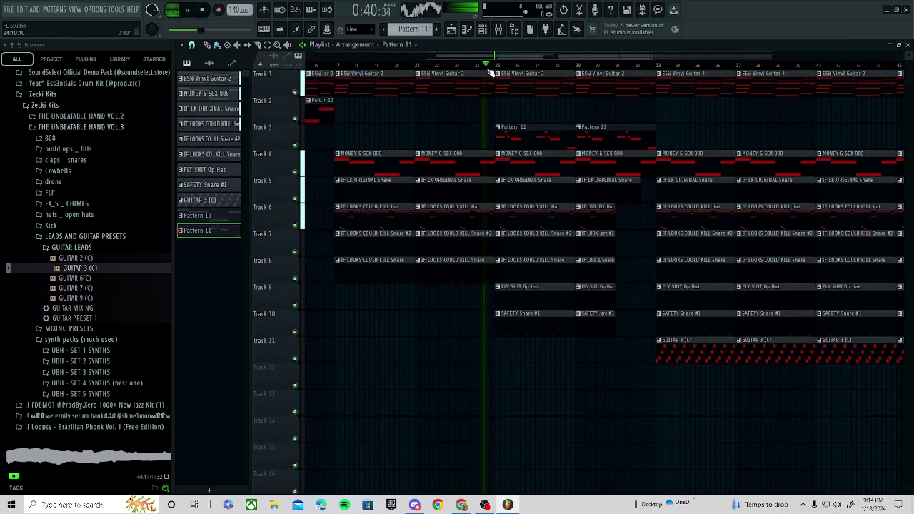
double_click(506, 135)
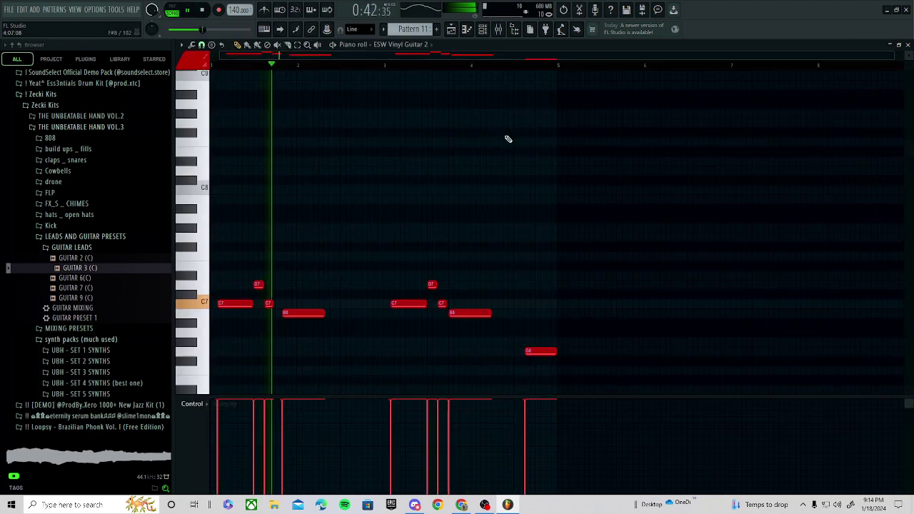
key("F5")
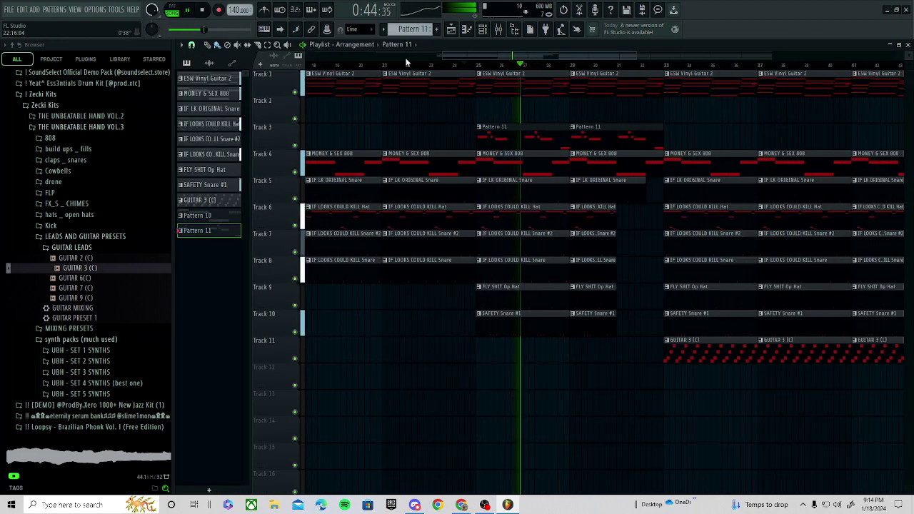
- Play from bar 22 and move the two Pattern 11 clips on Track 3 to bars 41 to 48
left_click(406, 65)
scroll(410, 90, "down", 4)
left_click_drag(577, 110, 513, 135)
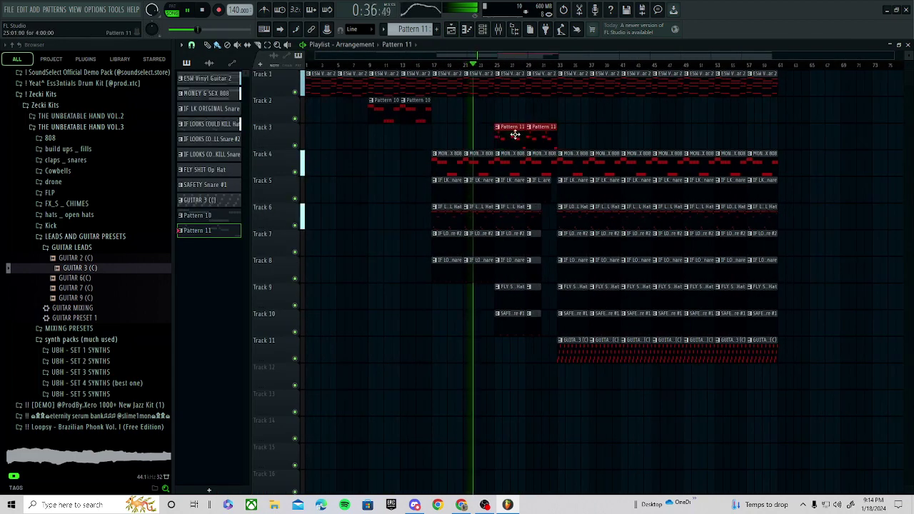
left_click_drag(589, 139, 627, 138)
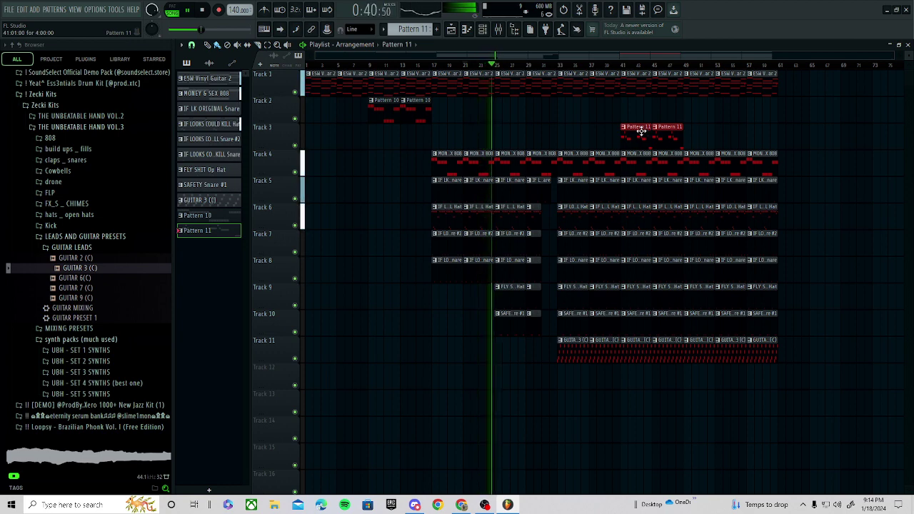
- Add a Pattern 10 clip at bar 33 on Track 2 and delete the GUITAR 3 (C) clips at bars 33 and 37
left_click(425, 118)
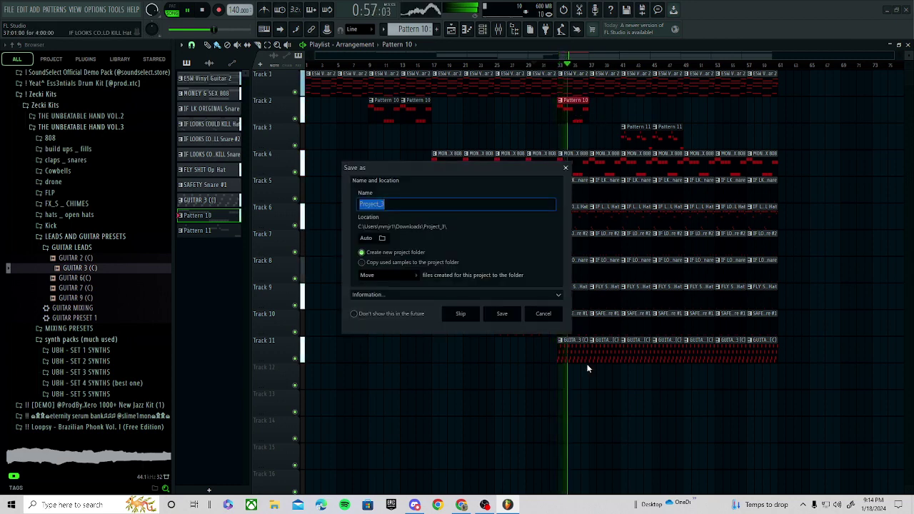
left_click(566, 169)
right_click(580, 354)
right_click(601, 350)
- Add Pattern 11 clips at bars 33 and 37 on Track 3
left_click(639, 131)
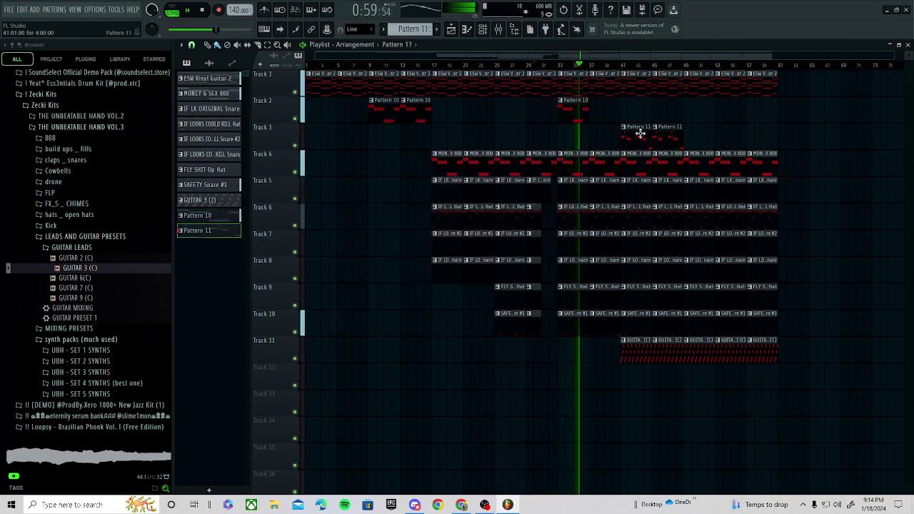
left_click(577, 132)
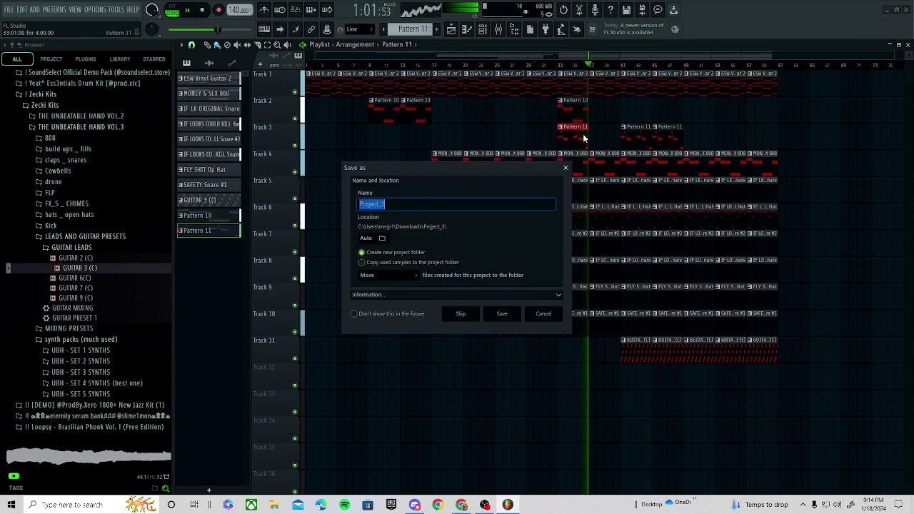
left_click(567, 167)
left_click(608, 135)
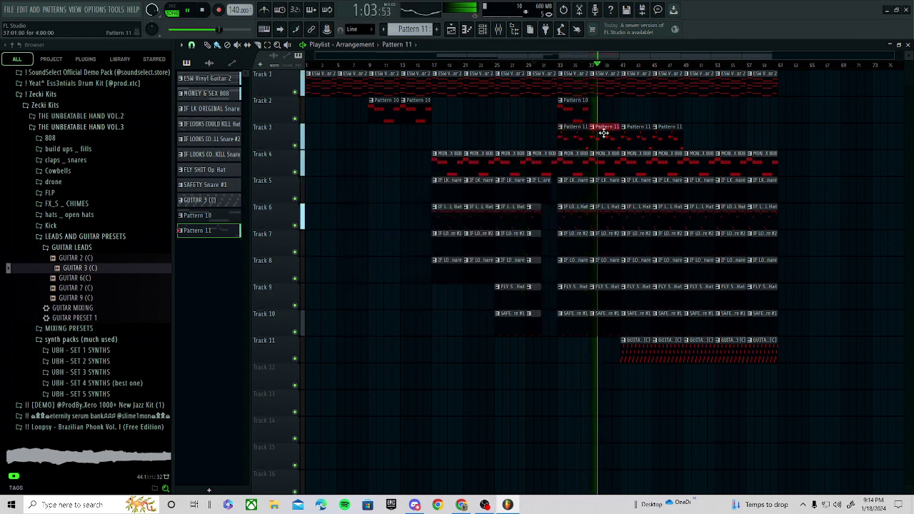
- Set the velocity of all Pattern 11 notes to about 83% and return to the playlist
double_click(605, 132)
left_click_drag(698, 204, 136, 398)
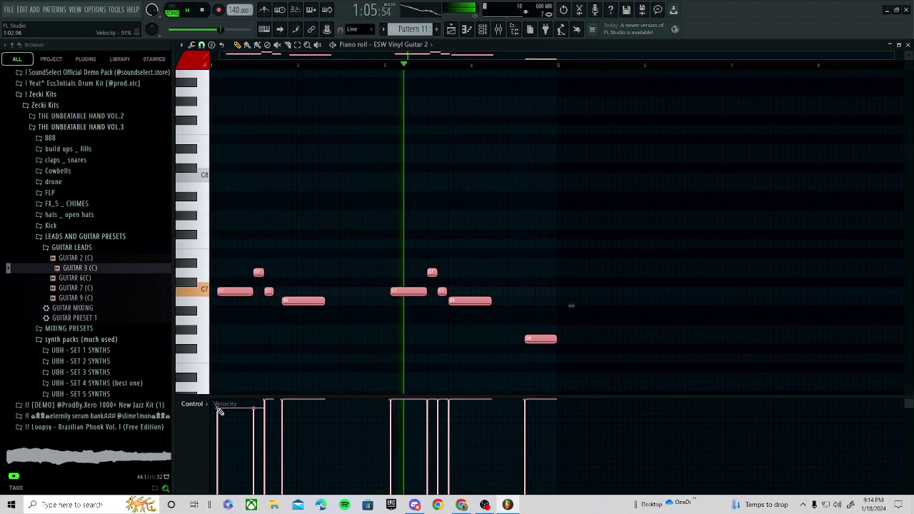
mouse_move(218, 409)
left_mouse_down()
mouse_move(478, 415)
mouse_move(533, 406)
mouse_move(403, 415)
left_mouse_up()
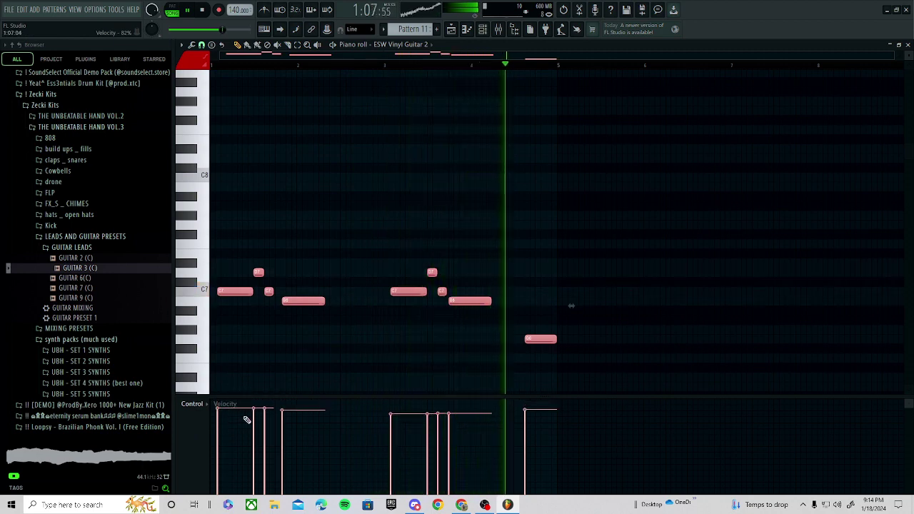
left_click_drag(217, 415, 302, 416)
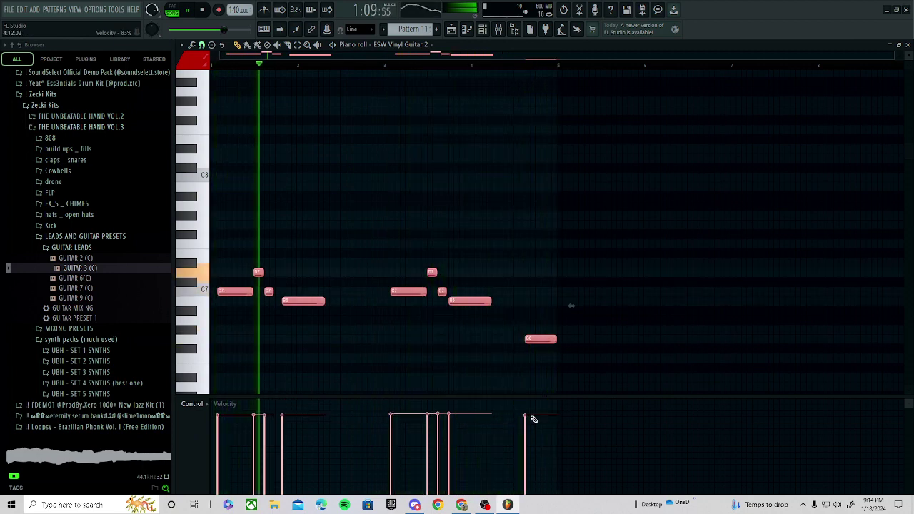
left_click(466, 29)
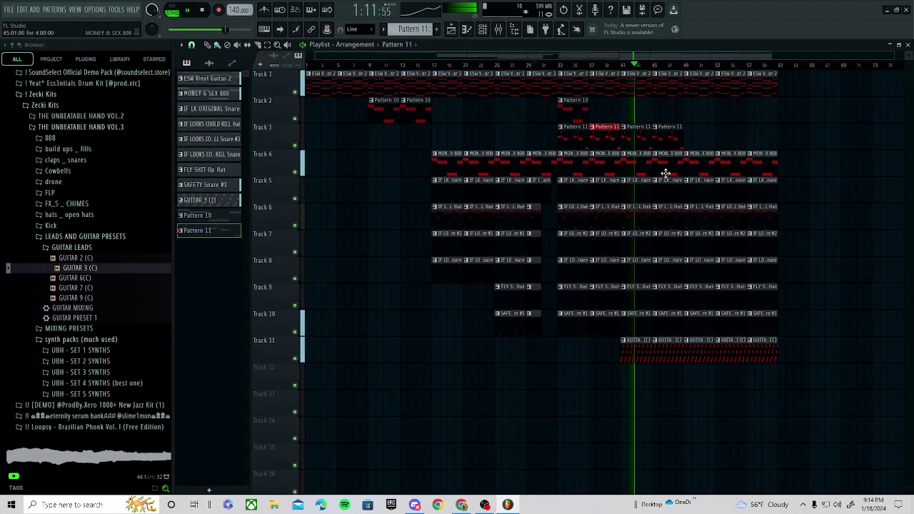
- Delete the GUITAR 3 (C) clips at bars 41 and 45 on Track 11
right_click(669, 355)
right_click(640, 354)
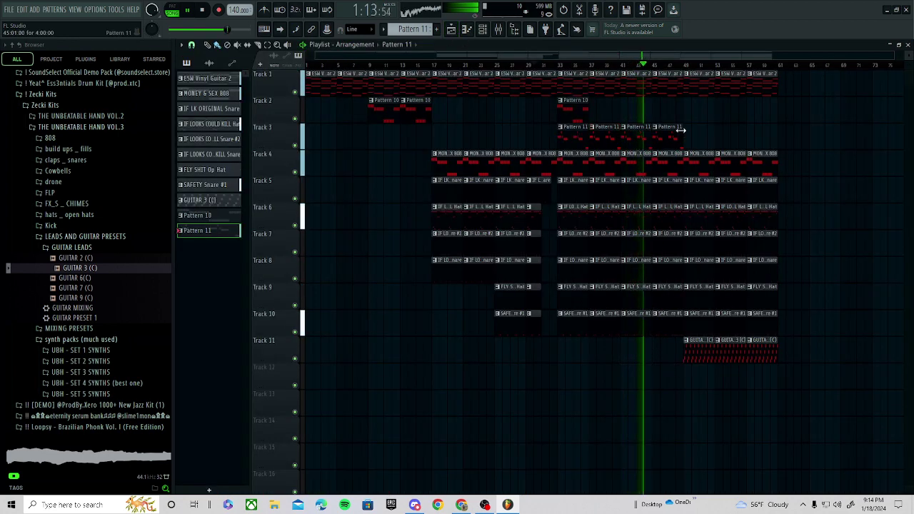
left_click_drag(681, 130, 670, 136)
scroll(729, 400, "up", 2)
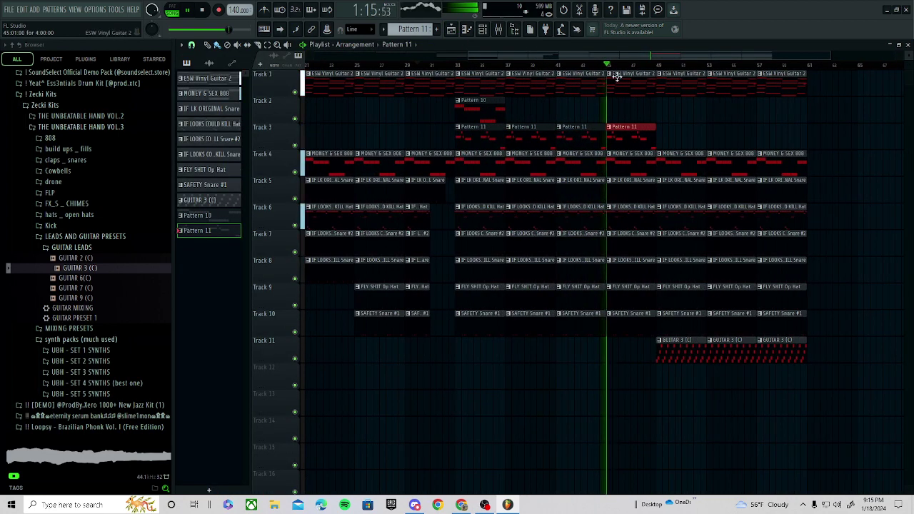
- Duplicate the Pattern 10 clip at bar 33 along Track 2 to fill bars 37 through 60
left_click(498, 29)
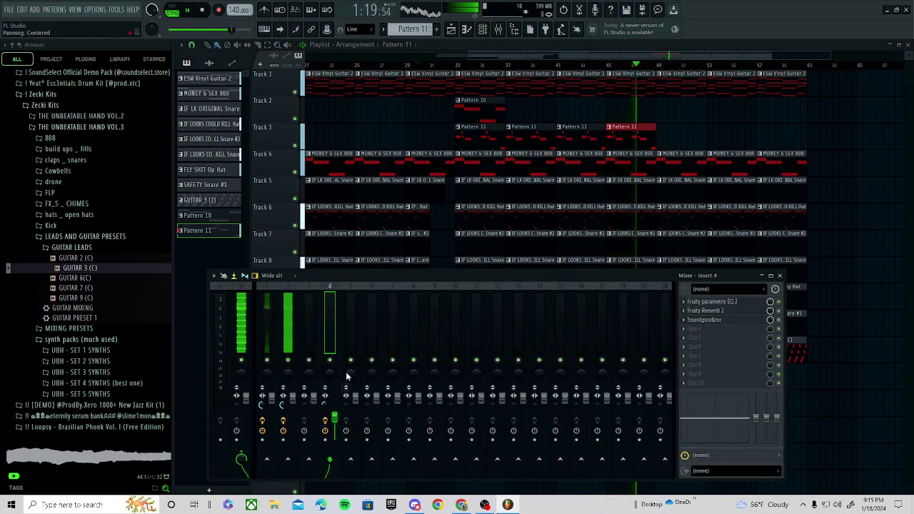
left_click(491, 119)
key("ctrl+b")
key("ctrl+b")
key("ctrl+b")
key("ctrl+b")
key("ctrl+b")
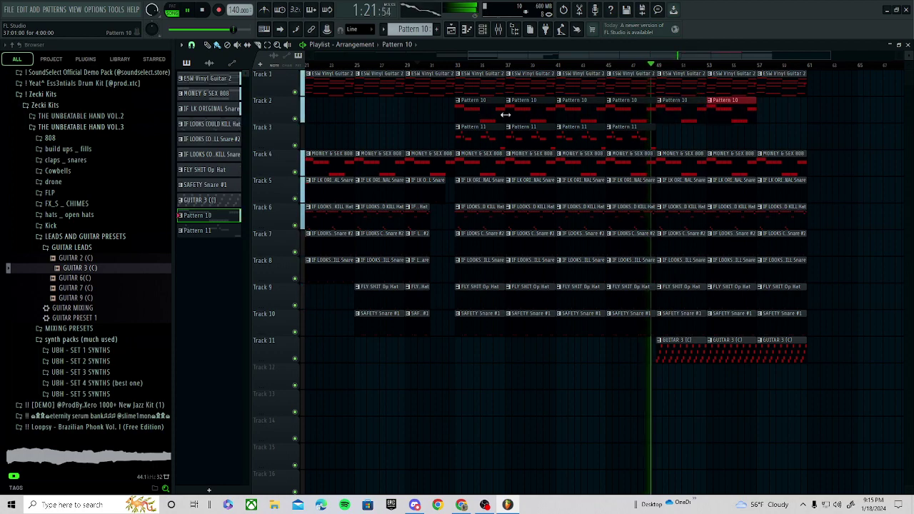
key("ctrl+b")
scroll(708, 130, "up", 2)
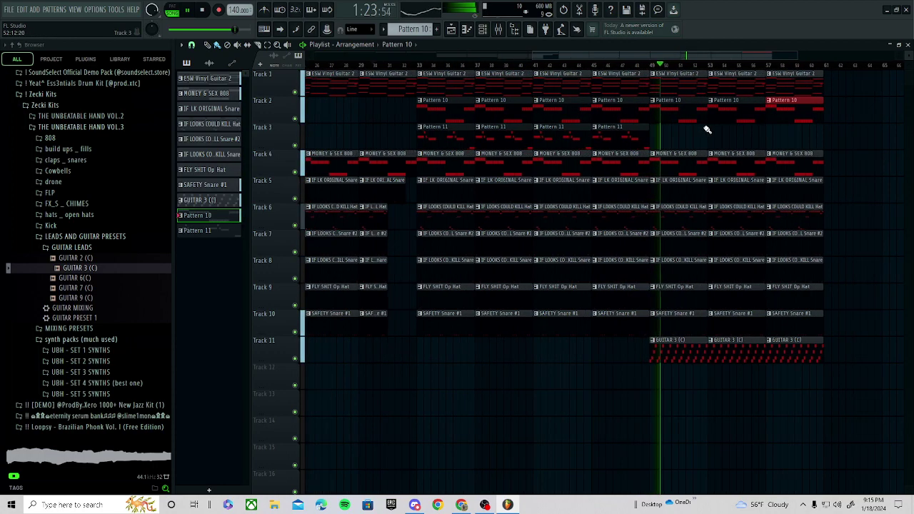
- Select all clips in the bar 57 section on every track and duplicate them to bar 61
scroll(701, 132, "down", 5)
left_click_drag(831, 86, 750, 378)
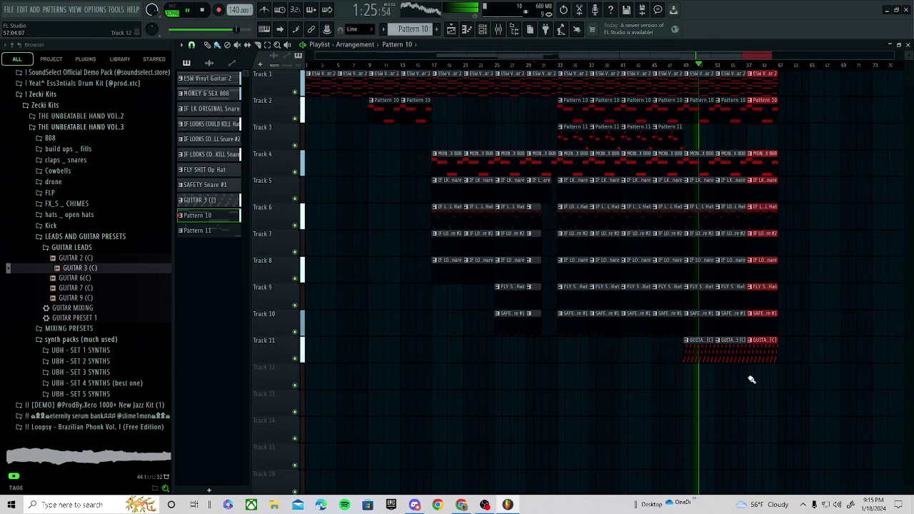
key("ctrl+b")
- Delete the Pattern 10 clips at bars 33, 37, 41 and 45 on Track 2
scroll(690, 127, "up", 2)
right_click(659, 114)
right_click(632, 120)
right_click(576, 115)
right_click(533, 112)
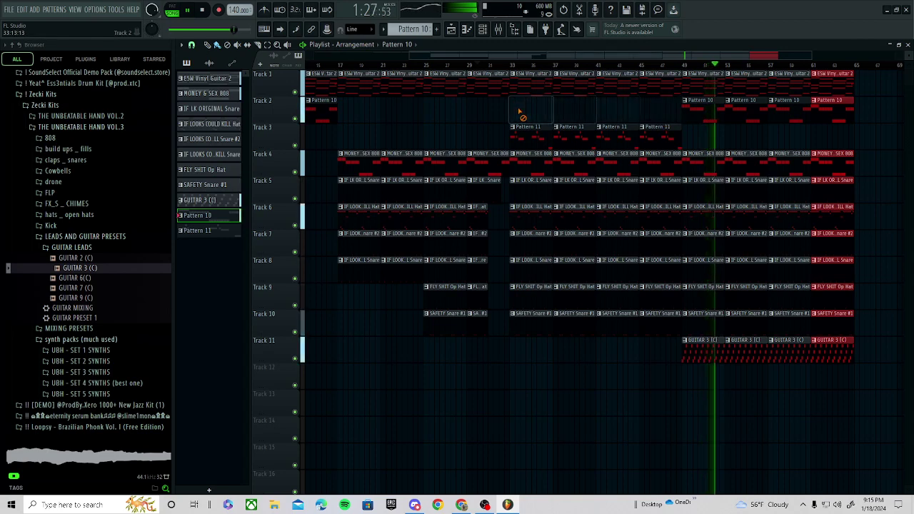
scroll(566, 116, "down", 2)
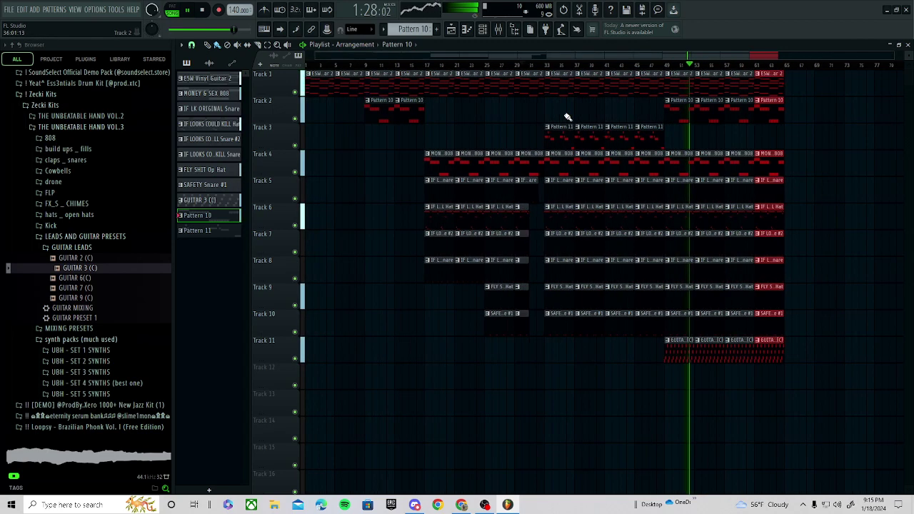
- Check the mixer levels, select the last Pattern 11 clip on Track 3 and replay the song from about bar 41
left_click(500, 31)
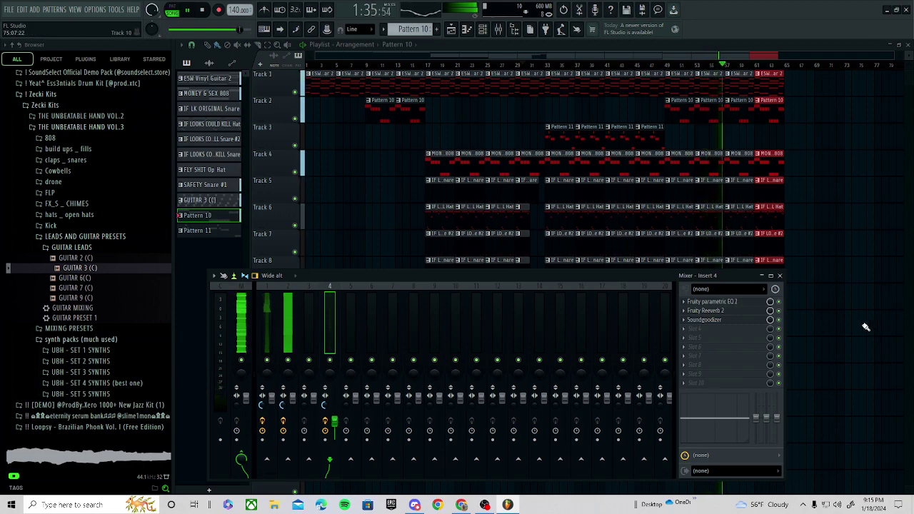
key("F9")
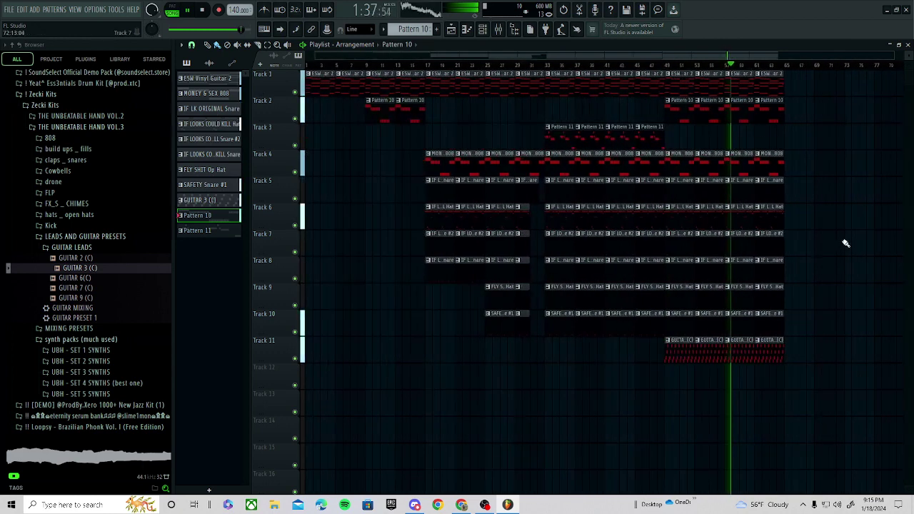
left_click_drag(678, 136, 653, 145)
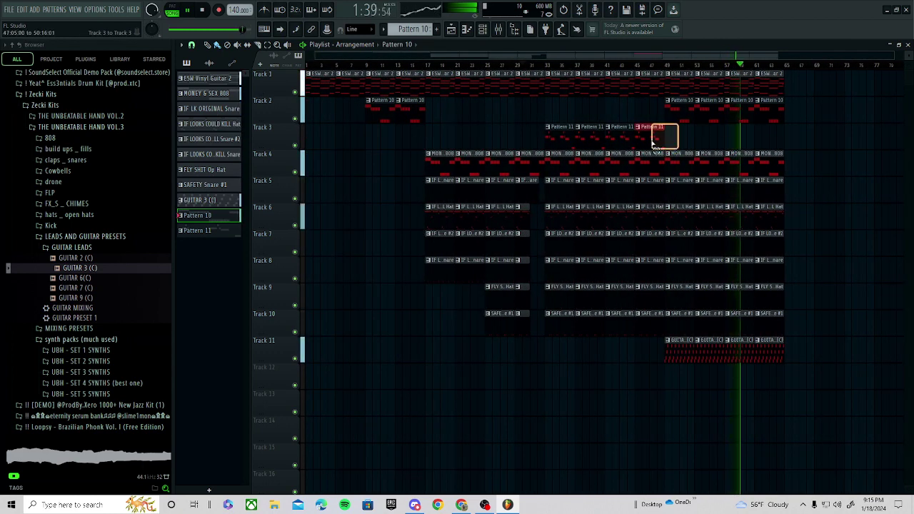
left_click(611, 55)
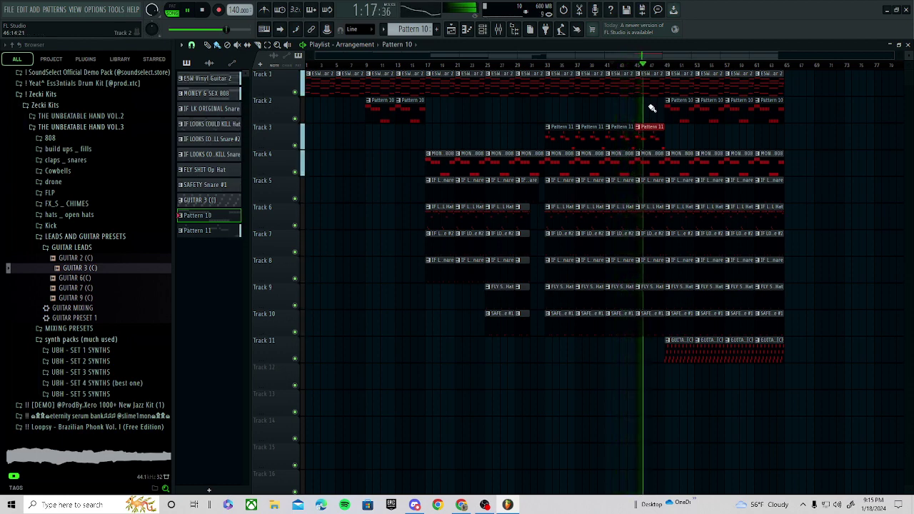
- Save the project as "opium chill beat" in a new project folder
left_click(7, 11)
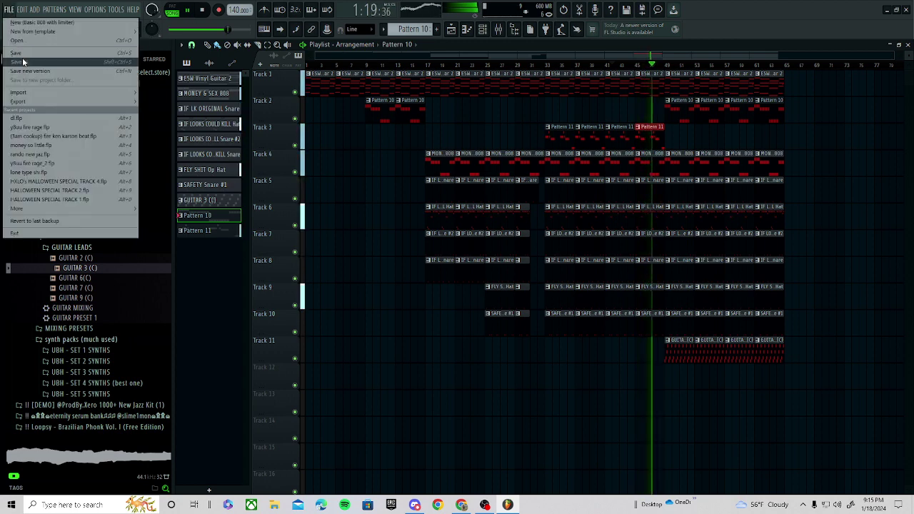
left_click(19, 58)
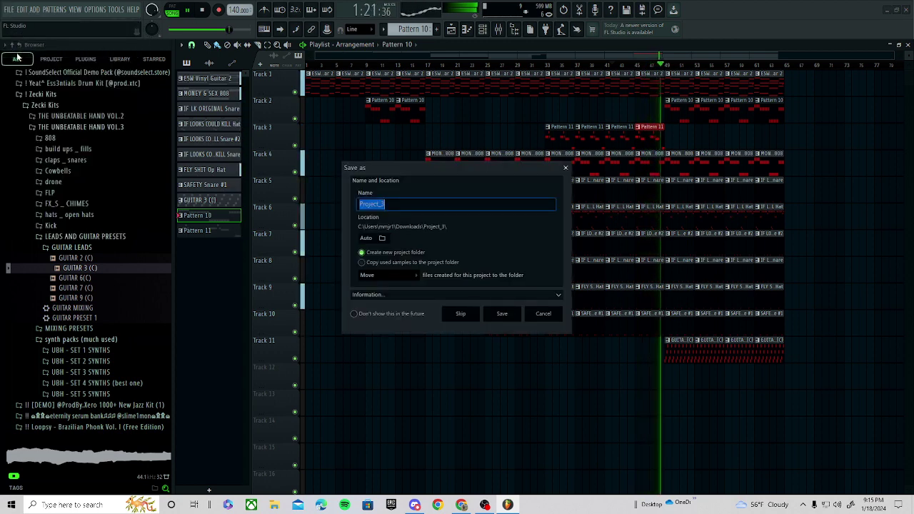
key("BackSpace")
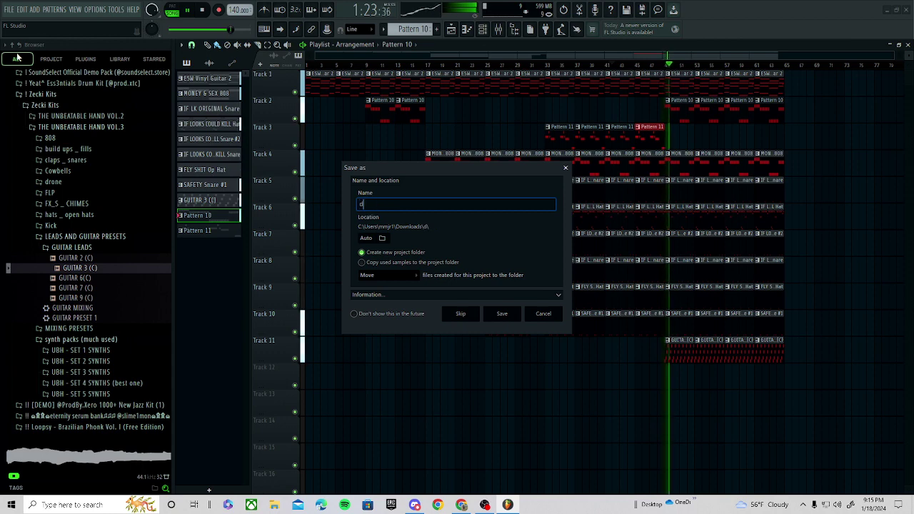
type("op")
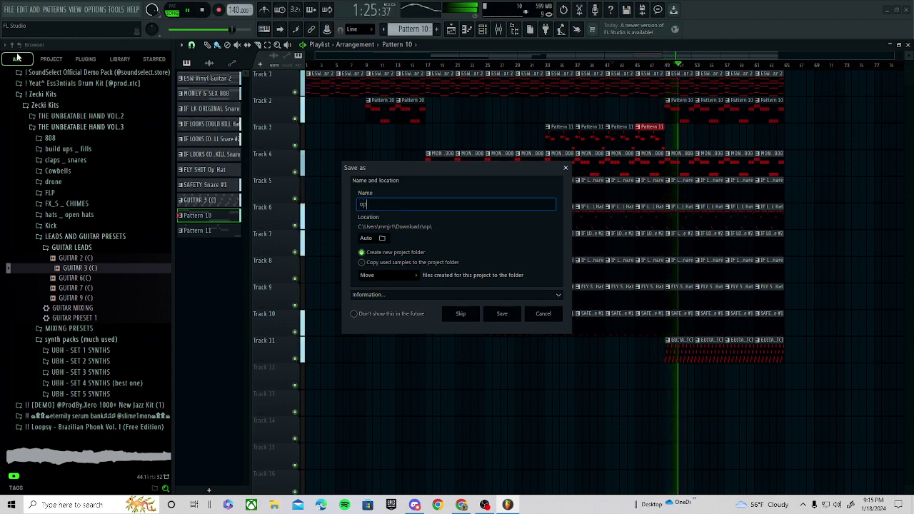
type("ium chi")
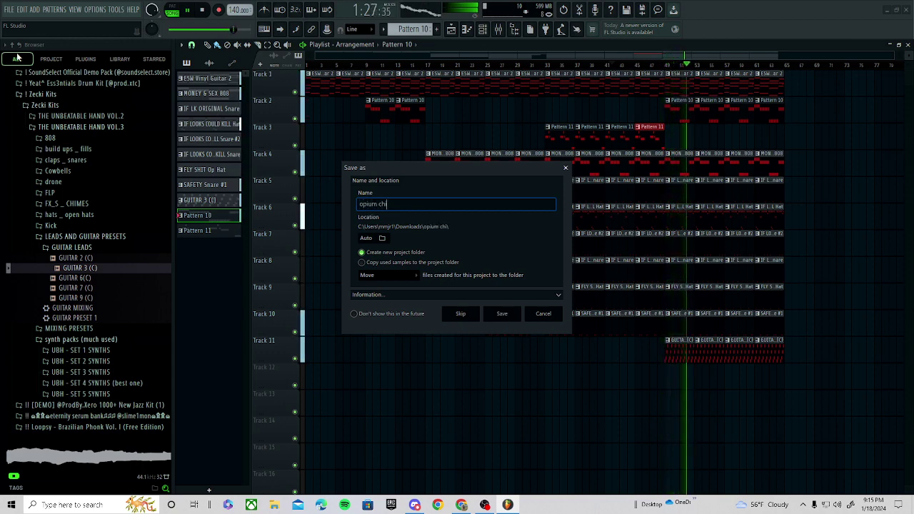
type("ll beat")
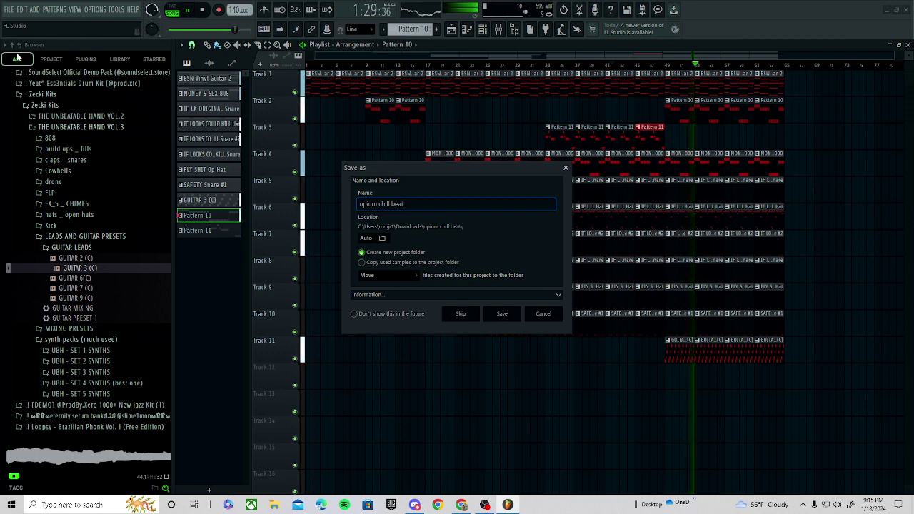
left_click(502, 314)
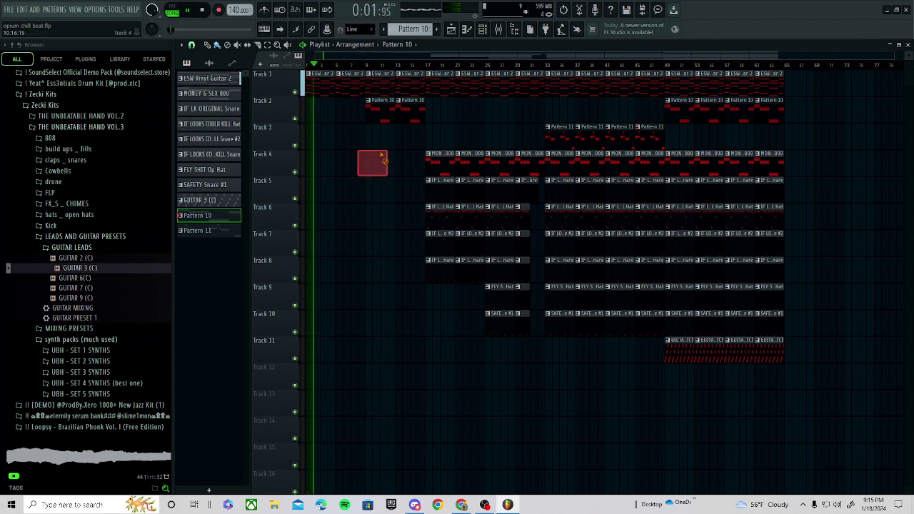
- Make ESW Vinyl Guitar 2 the active pattern and collapse the GUITAR LEADS and ULTIMATE LNLY DRUM KIT V2 folders in the browser
left_click(350, 87)
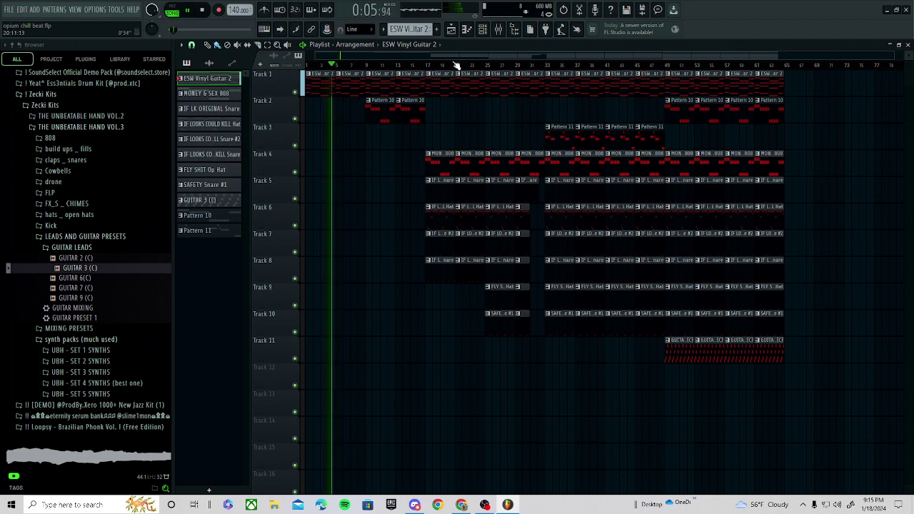
left_click(71, 247)
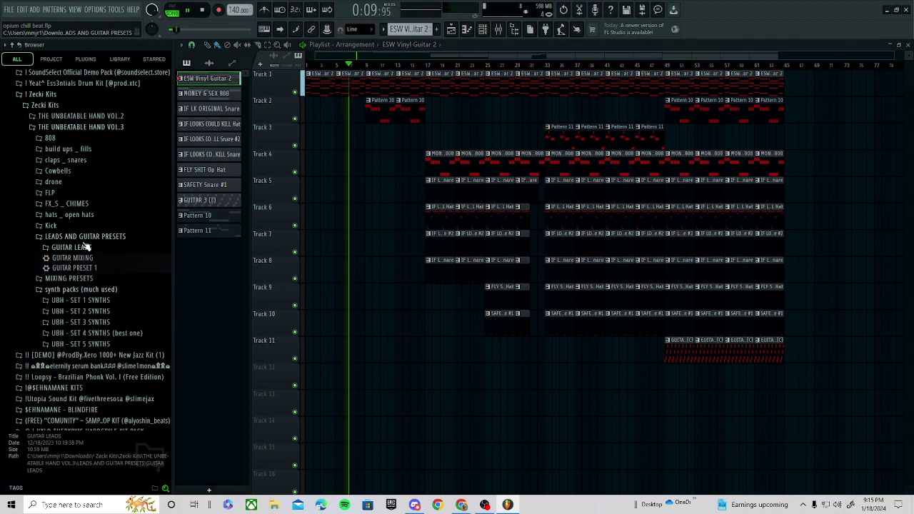
scroll(111, 143, "up", 2)
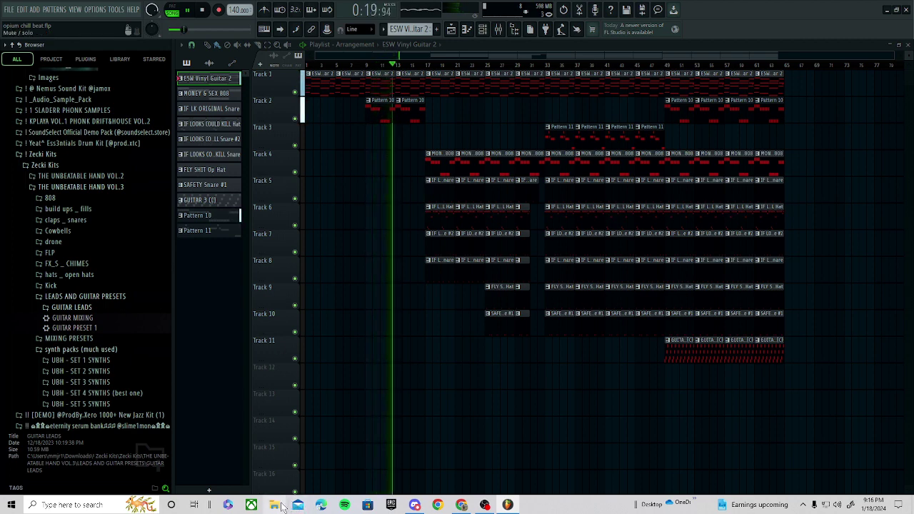
scroll(86, 243, "up", 10)
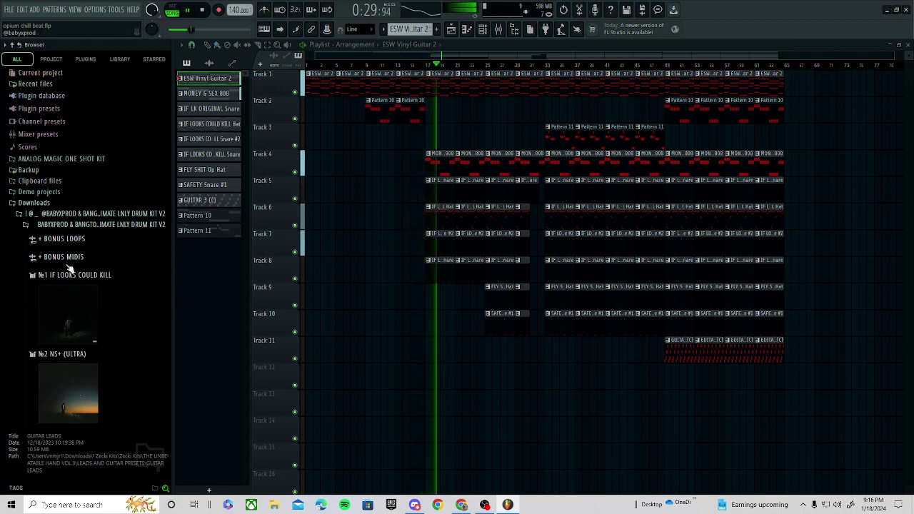
left_click(103, 215)
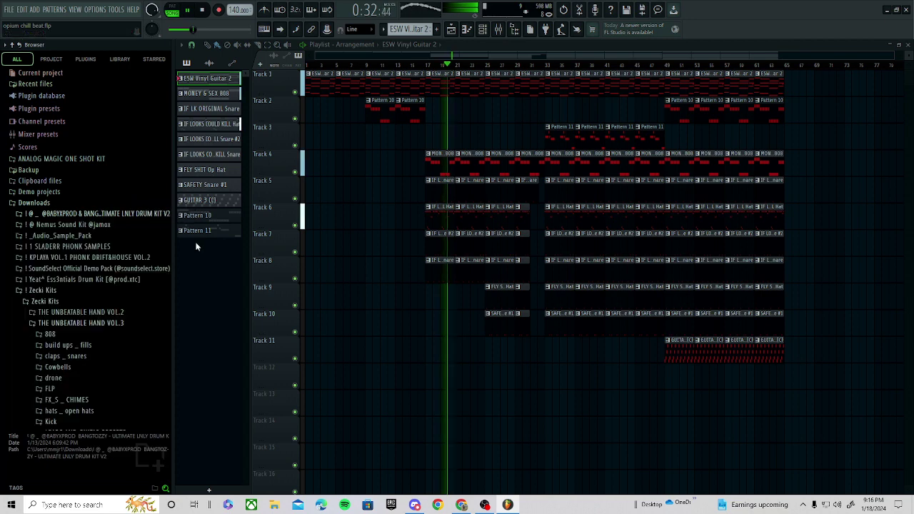
- Audition all MONEY & SEX 808 notes an octave higher, restore their original octave and return to the playlist
left_click(471, 162)
double_click(471, 162)
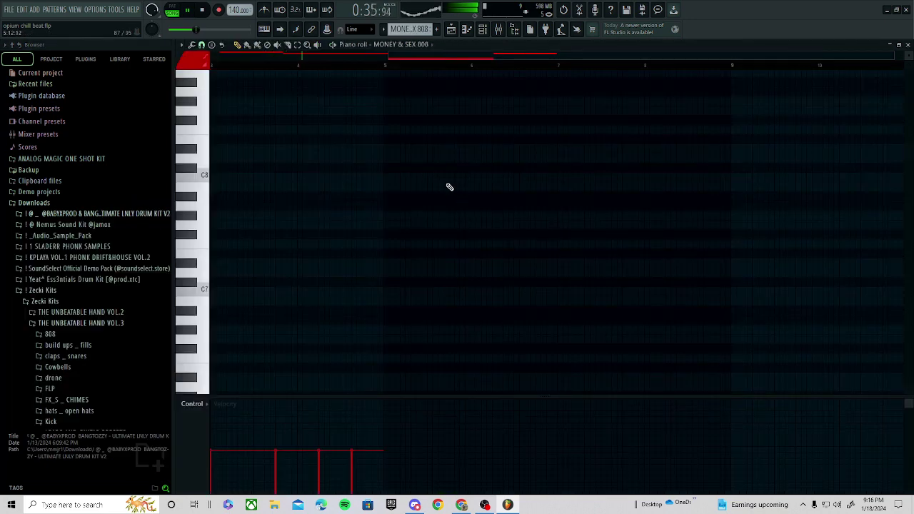
scroll(392, 232, "down", 9)
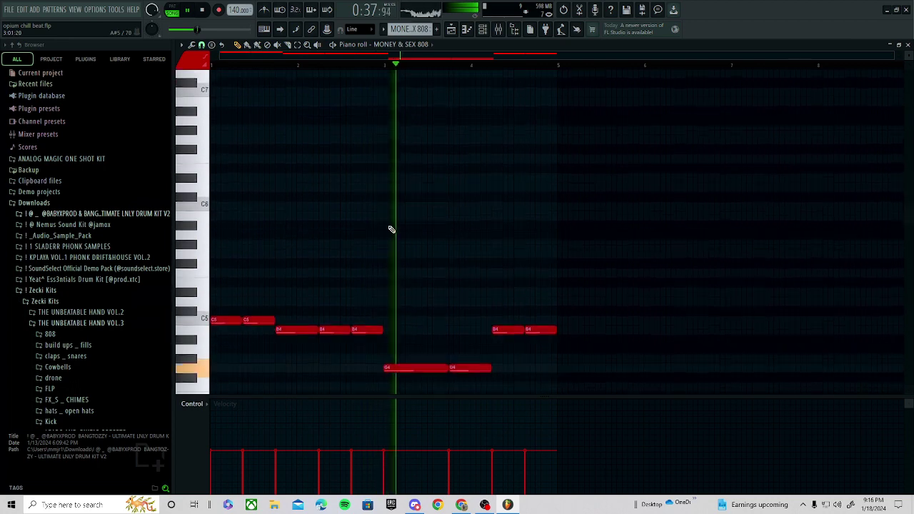
left_click_drag(588, 214, 4, 342)
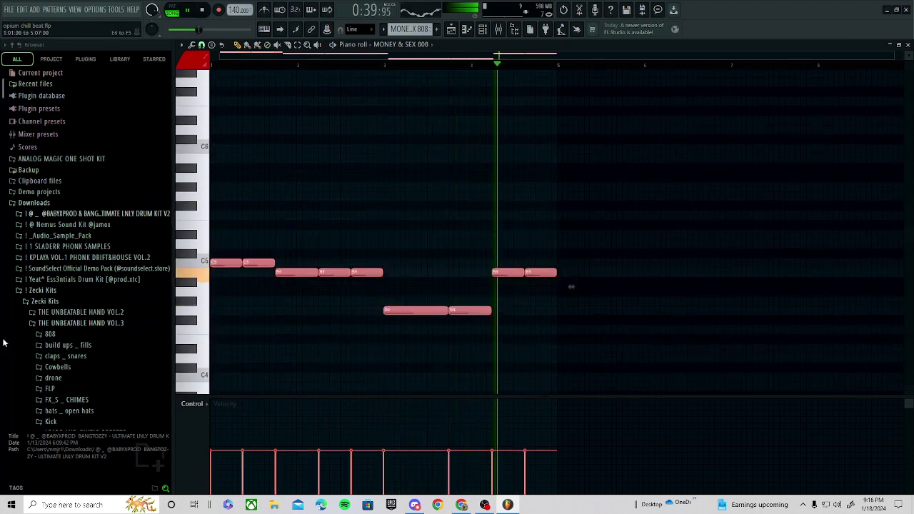
key("ctrl+Up")
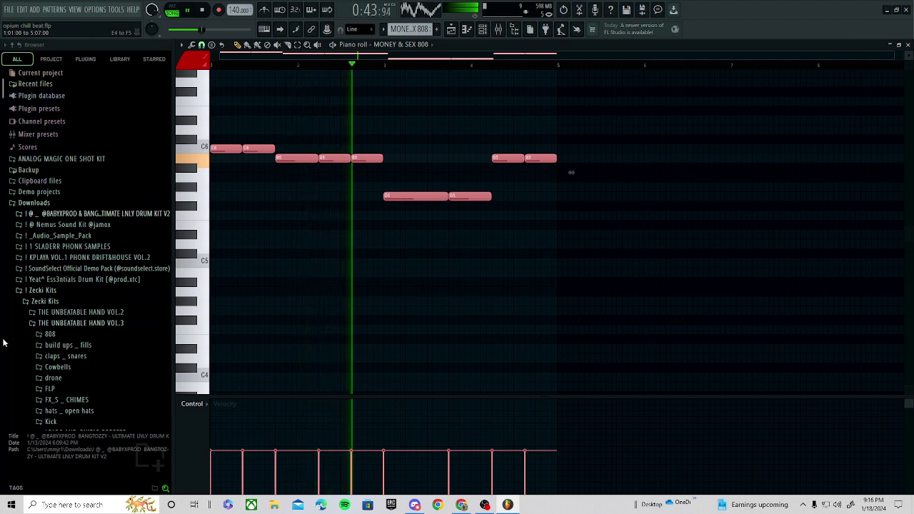
key("ctrl+Down")
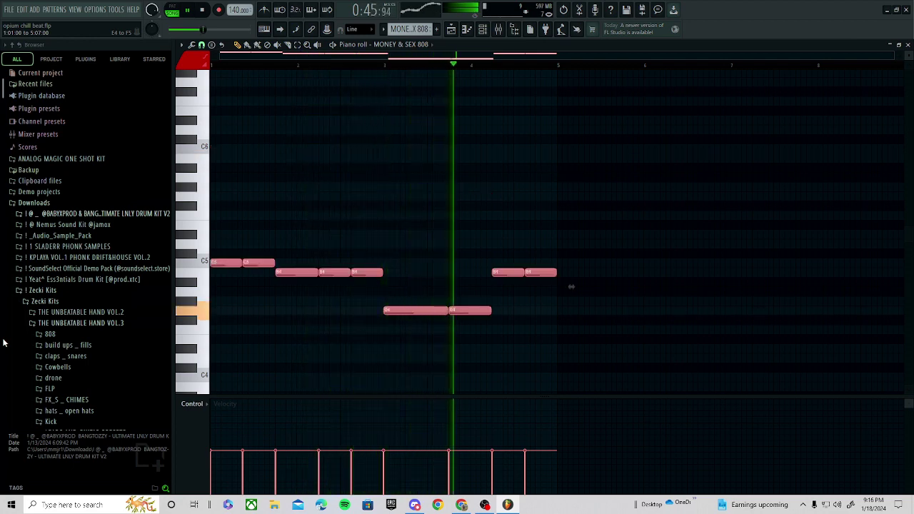
key("ctrl+Up")
key("ctrl+Down")
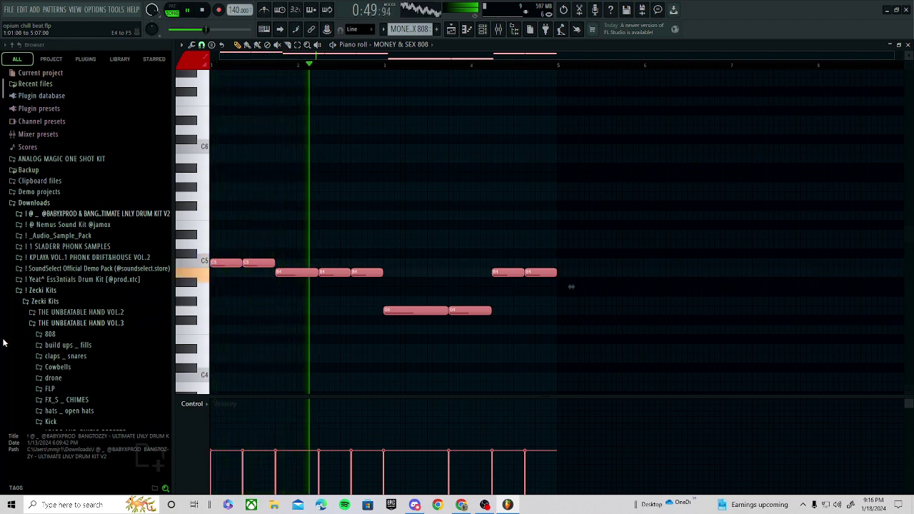
key("ctrl+Up")
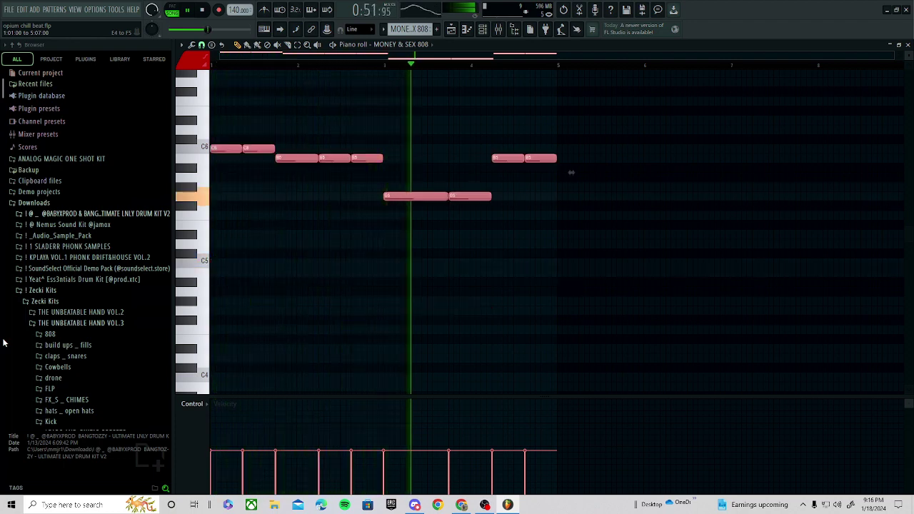
key("ctrl+Down")
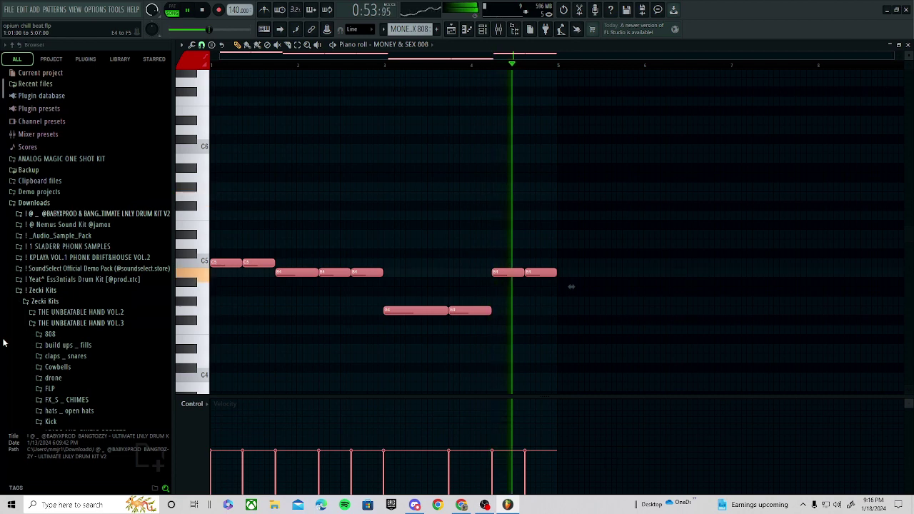
left_click(446, 32)
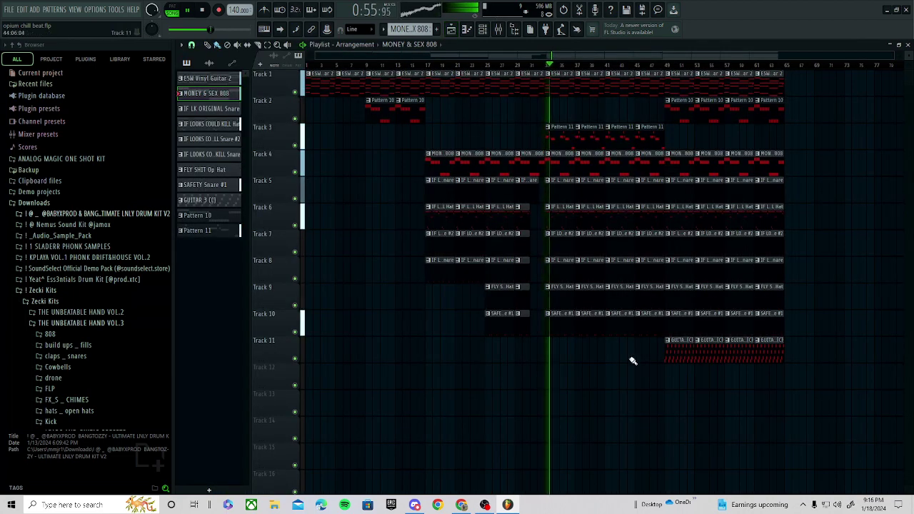
left_click(643, 399)
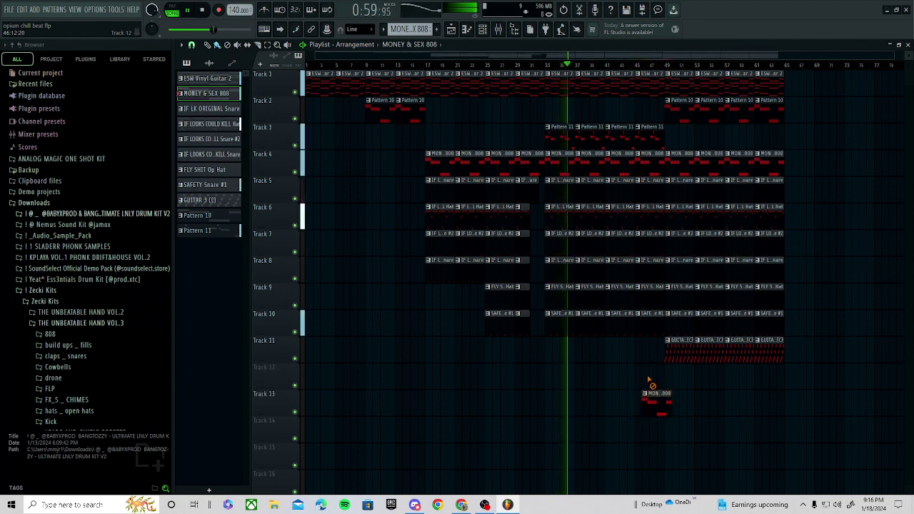
right_click(652, 397)
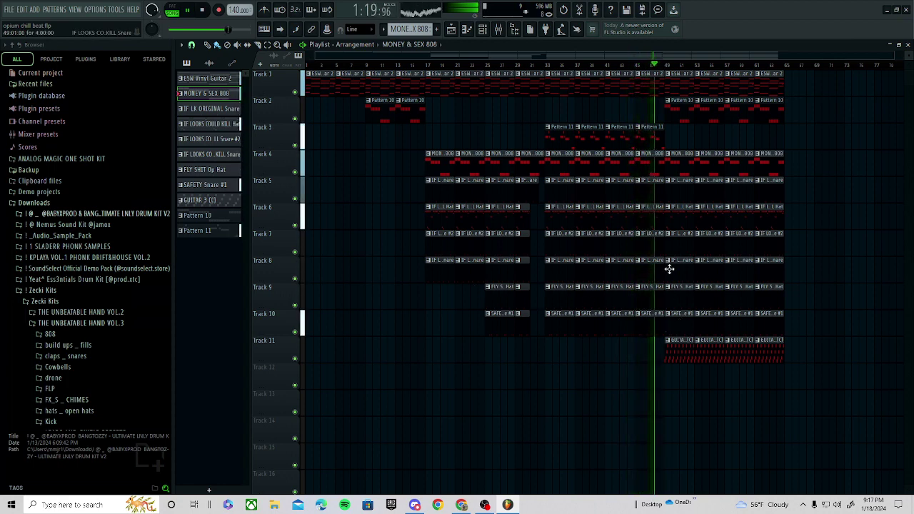
left_click(833, 271)
right_click(834, 273)
left_click(841, 279)
right_click(841, 279)
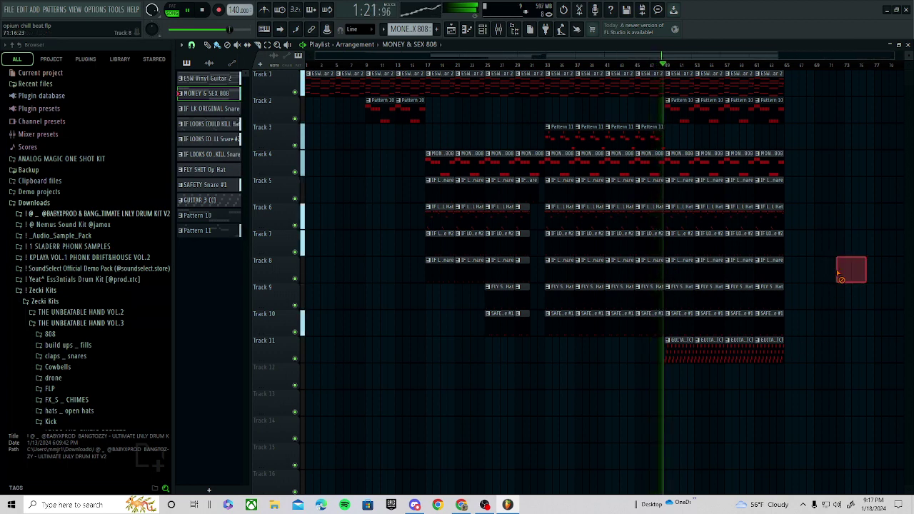
left_click(835, 288)
right_click(835, 291)
left_click(826, 288)
right_click(829, 294)
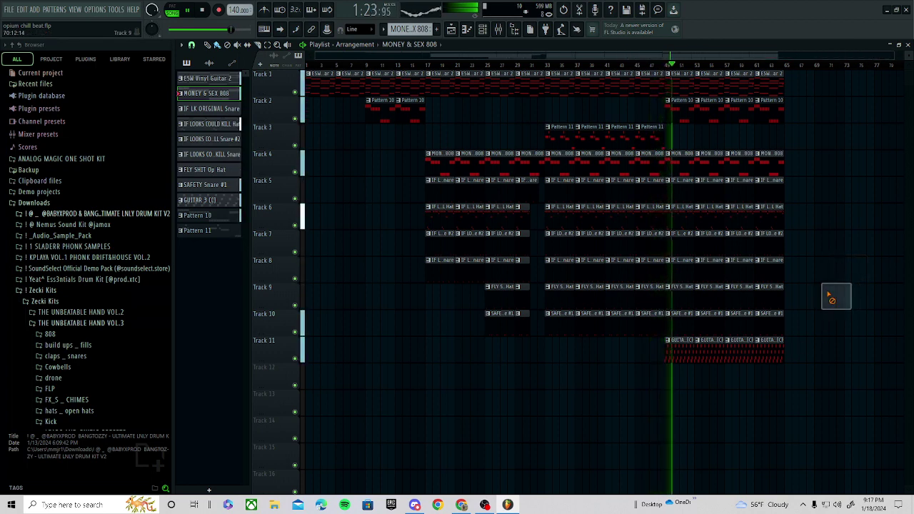
left_click(830, 264)
left_click(827, 262)
left_click(823, 218)
right_click(835, 265)
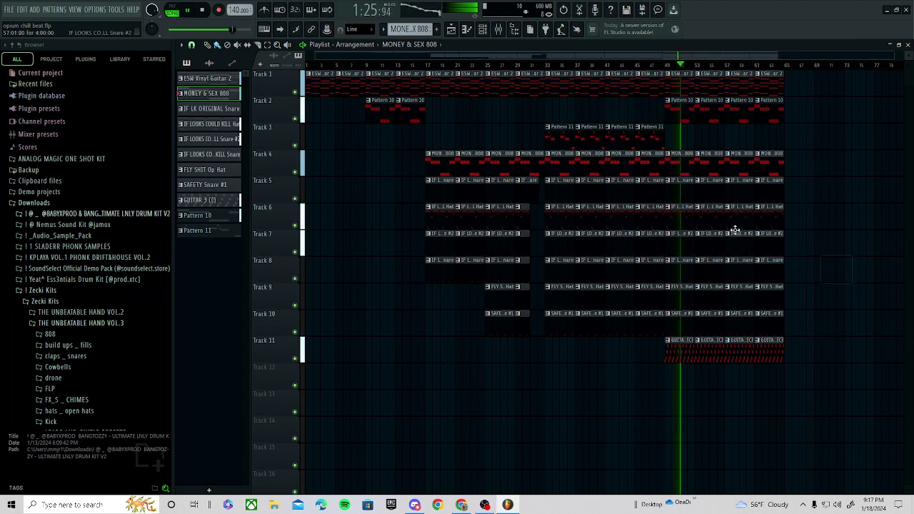
left_click(663, 127)
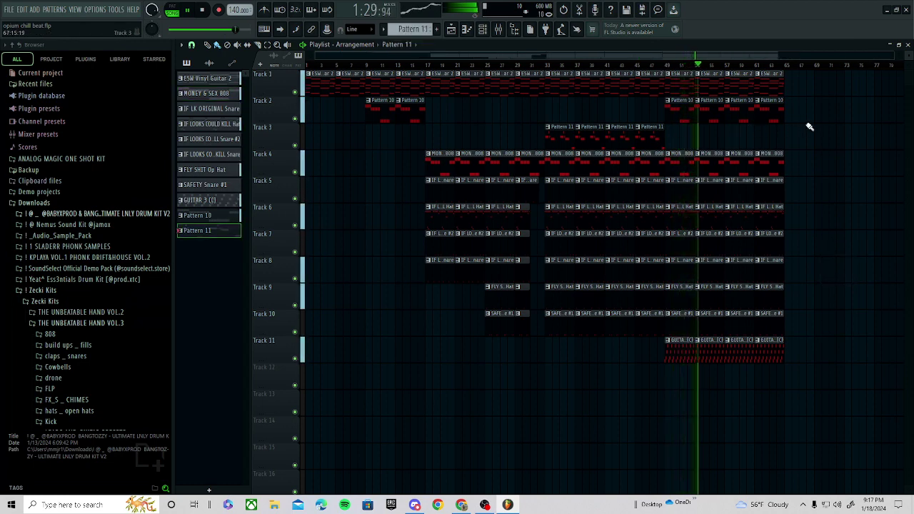
scroll(807, 125, "up", 4)
scroll(671, 134, "down", 4)
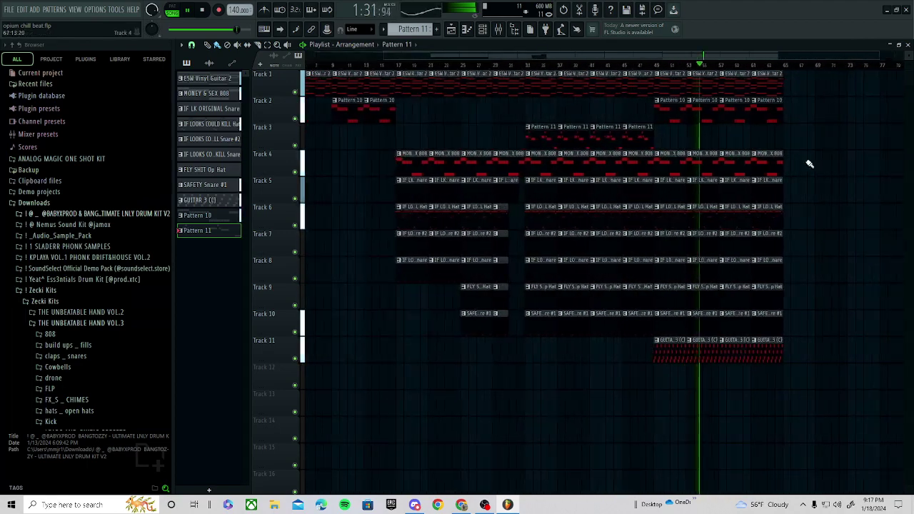
- Delete the FLY SHIT Op Hat clips from bars 49–60 on Track 9 and the SAFETY Snare #1 clips from bars 49–64 on Track 10
scroll(810, 164, "up", 4)
right_click(678, 315)
right_click(593, 313)
right_click(543, 307)
right_click(507, 307)
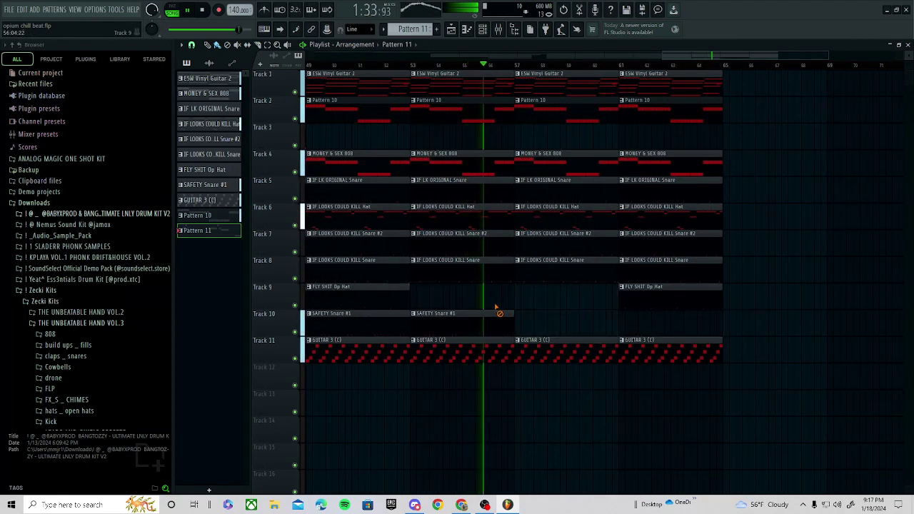
right_click(499, 311)
right_click(407, 316)
right_click(408, 293)
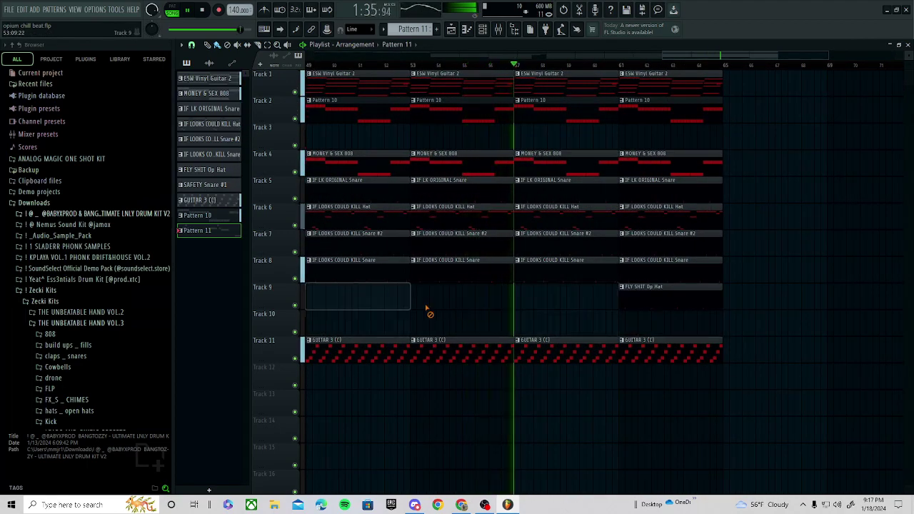
- Delete the IF LOOKS COULD KILL Snare #2 and Snare clips from bars 49–60 on Tracks 7 and 8, replaying from about bar 52
right_click(472, 273)
right_click(506, 251)
right_click(525, 249)
right_click(531, 273)
key("space")
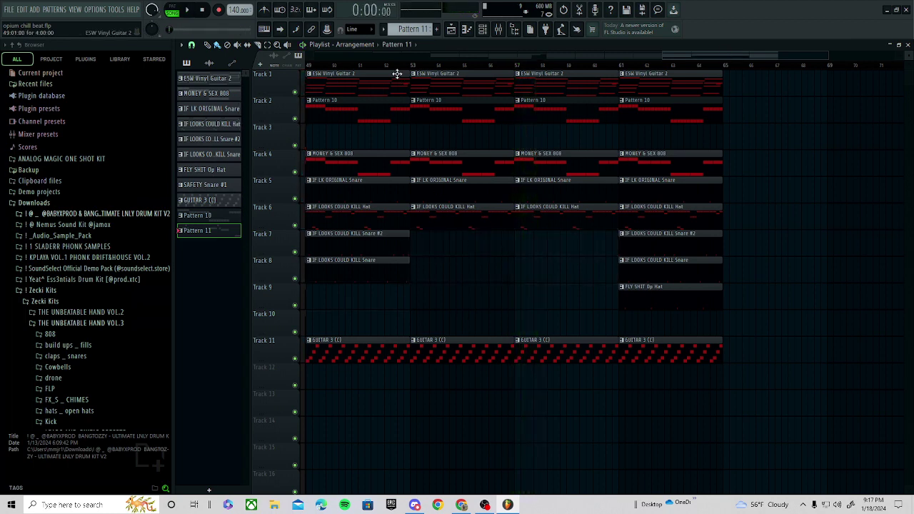
left_click(388, 66)
key("space")
scroll(407, 192, "down", 2)
right_click(403, 252)
right_click(411, 270)
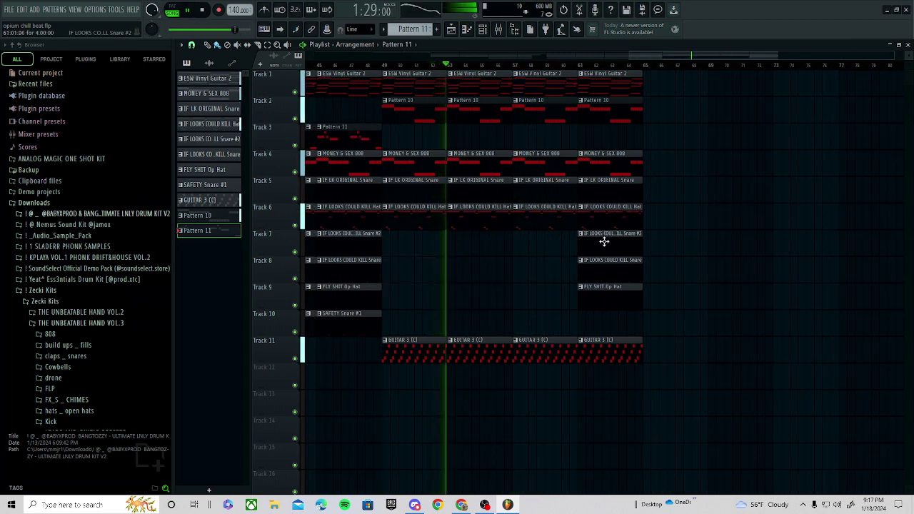
- Copy the bar 45–48 drum clips on Tracks 7–10 to bar 57 and duplicate them to fill bars 61–64
left_click_drag(397, 246, 357, 329)
key("ctrl+b")
left_click_drag(424, 250, 551, 237)
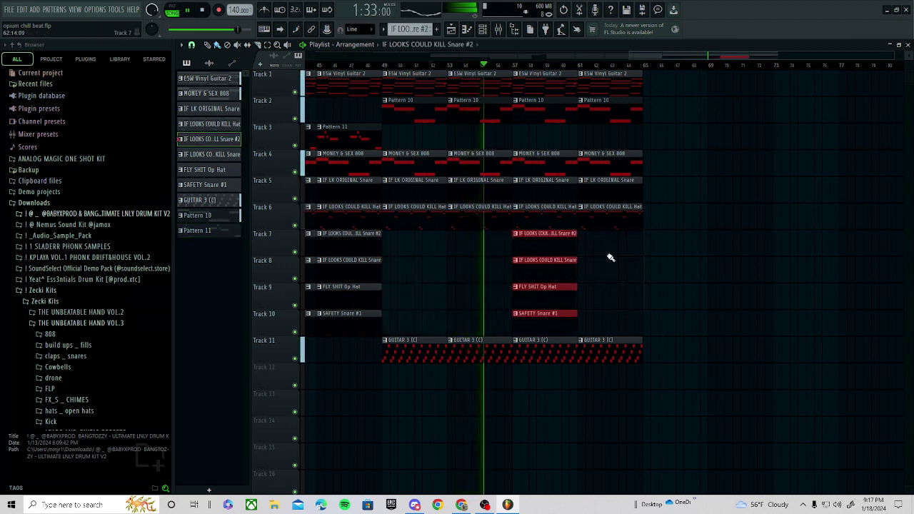
key("ctrl+b")
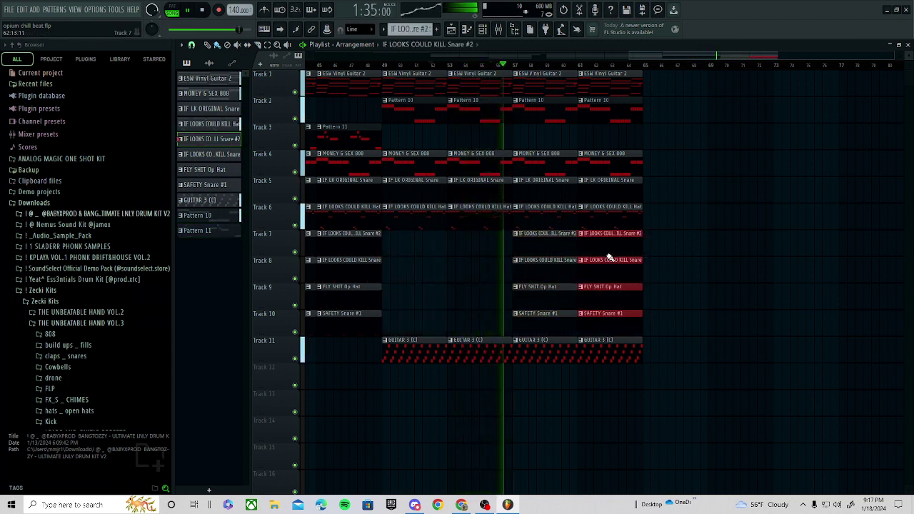
scroll(633, 232, "down", 3)
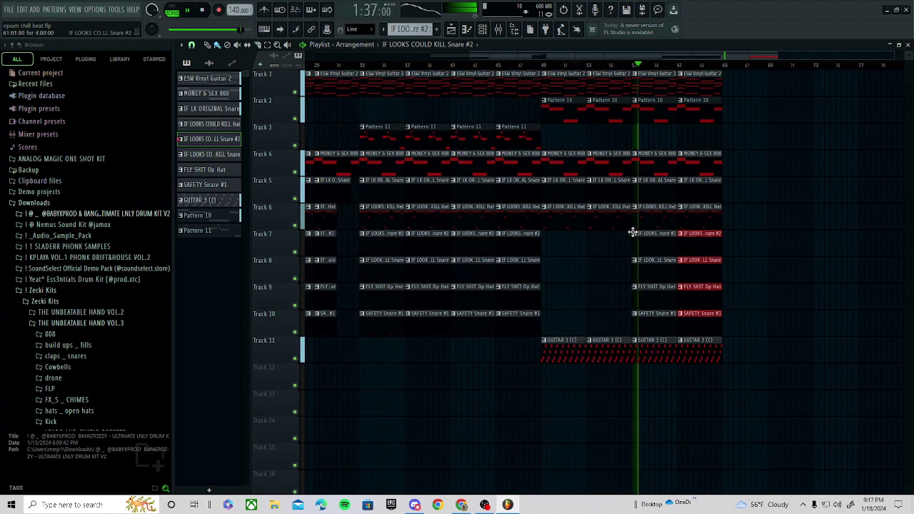
- Place a Pattern 11 clip at bar 65 on Track 3 and duplicate it repeatedly through bar 80
left_click(803, 216)
right_click(803, 216)
left_click(563, 141)
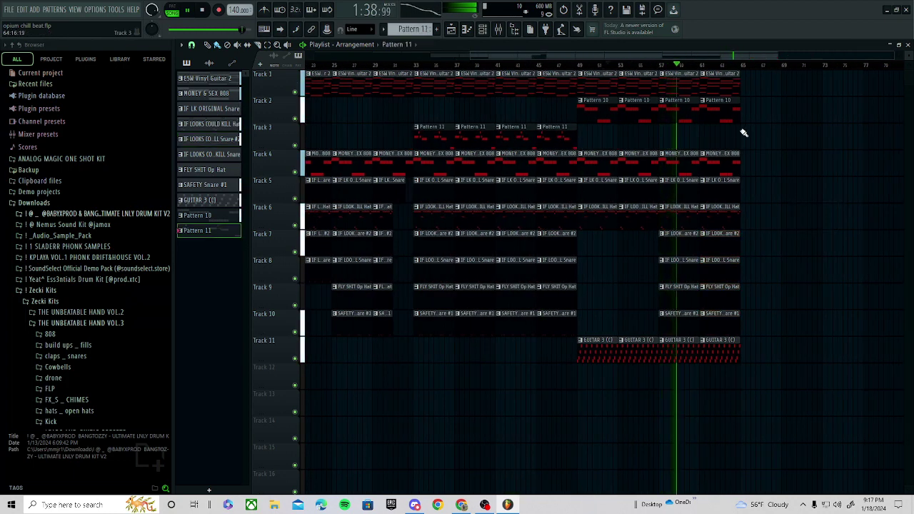
left_click(743, 133)
key("ctrl+b")
key("ctrl+b")
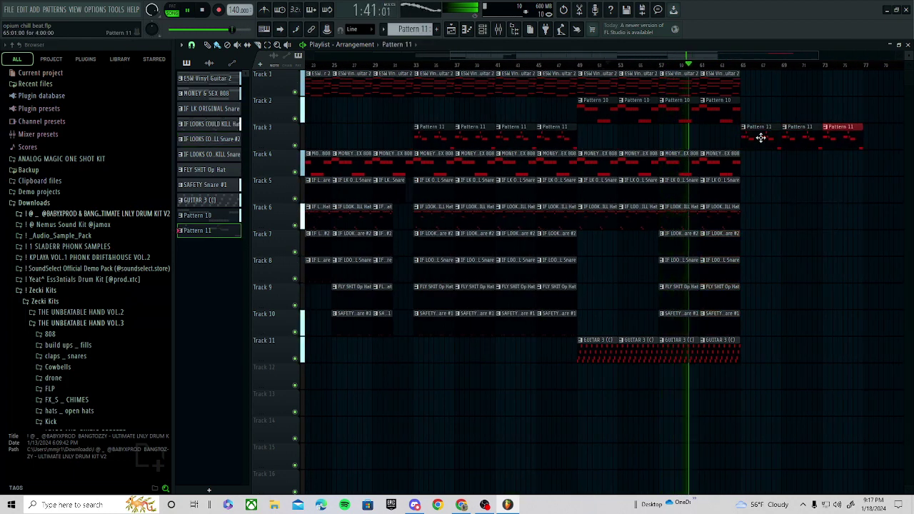
- Duplicate the ESW Vinyl Guitar 2 and Pattern 10 clips of bars 49–64 into bars 65–80
scroll(761, 137, "down", 2)
left_click_drag(763, 71, 633, 123)
key("ctrl+b")
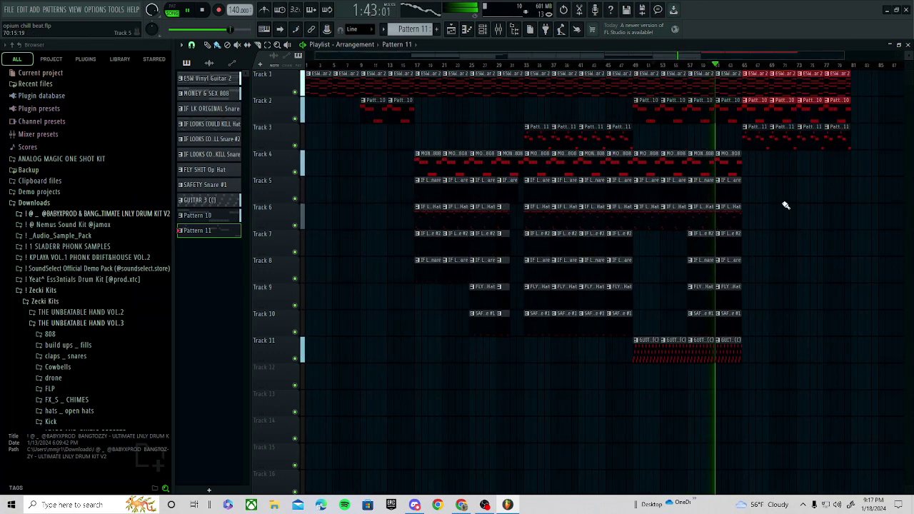
- Duplicate the bar 57–64 bass, drum and GUITAR 3 (C) clips on Tracks 4–11 to fill bars 65–80
left_click_drag(776, 150, 694, 374)
key("ctrl+b")
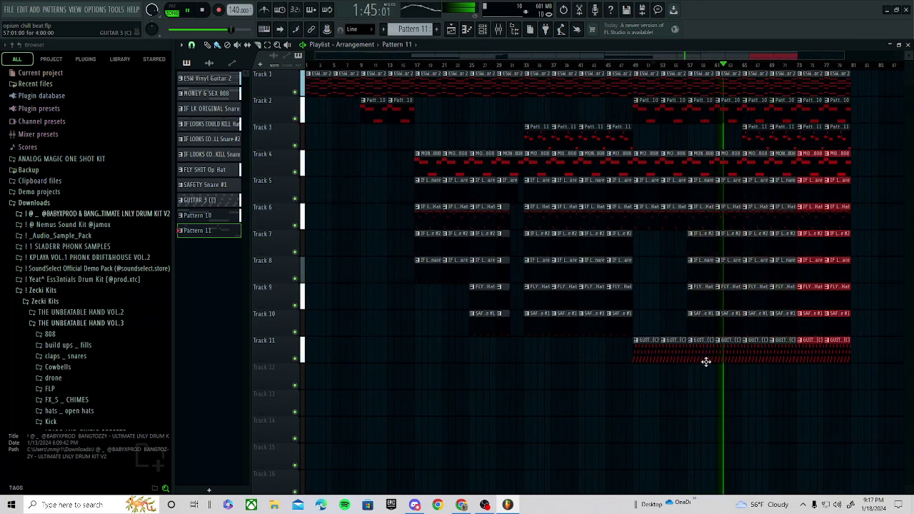
scroll(736, 361, "down", 1)
scroll(728, 343, "up", 5)
left_click(707, 400)
right_click(700, 402)
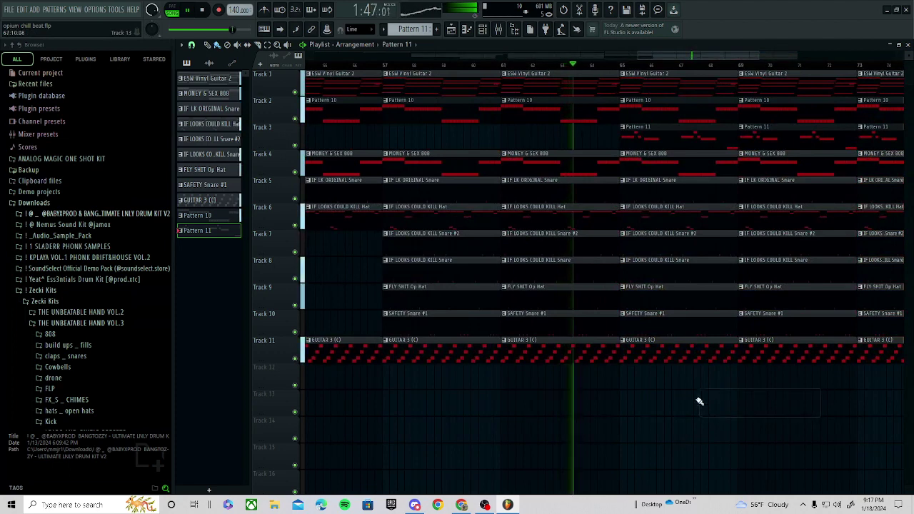
- Open the channel rack, view the ESW Vinyl Guitar 2 instrument's presets and close the instrument window
scroll(700, 401, "down", 2)
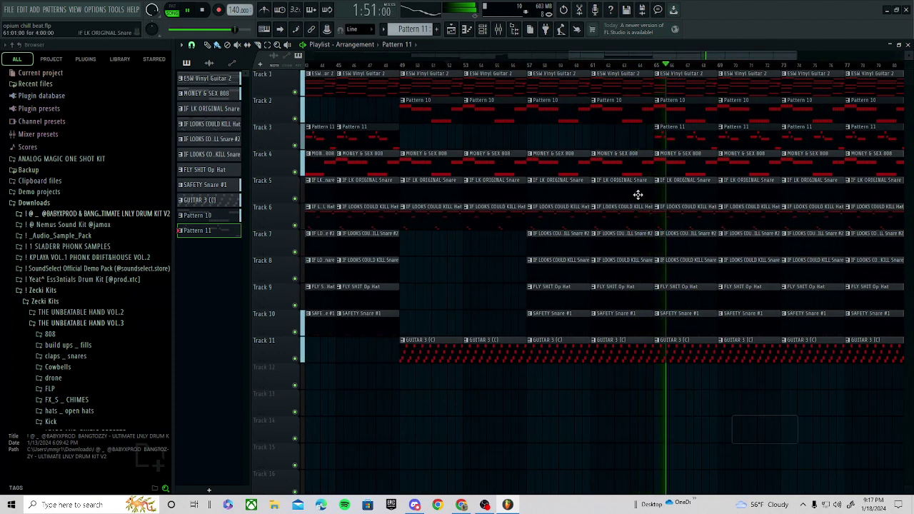
left_click(488, 31)
left_click(260, 237)
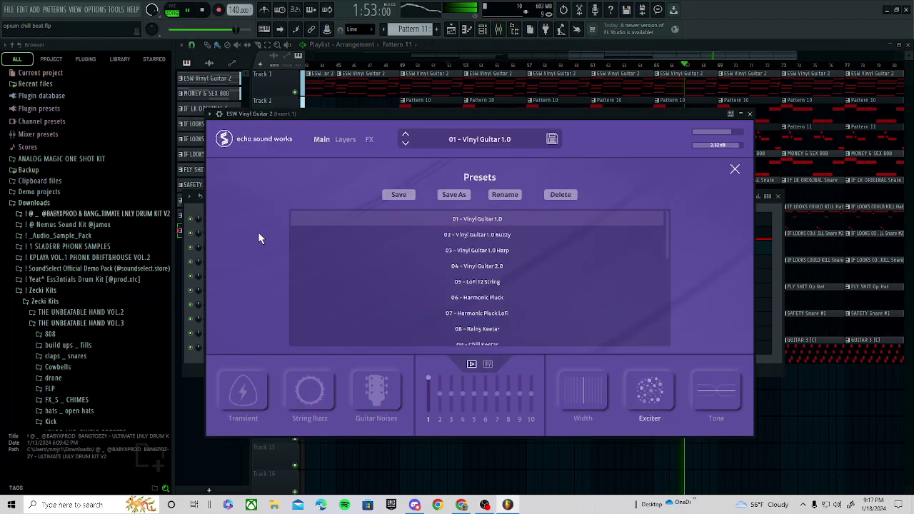
left_click(749, 114)
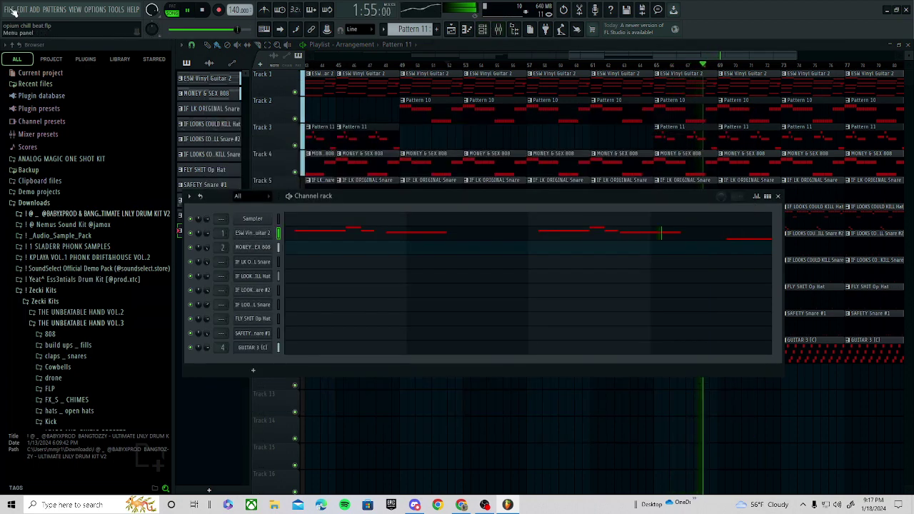
- Save the project and delete the stray Pattern 11 clip on Track 15
left_click(13, 12)
left_click(29, 53)
left_click(490, 456)
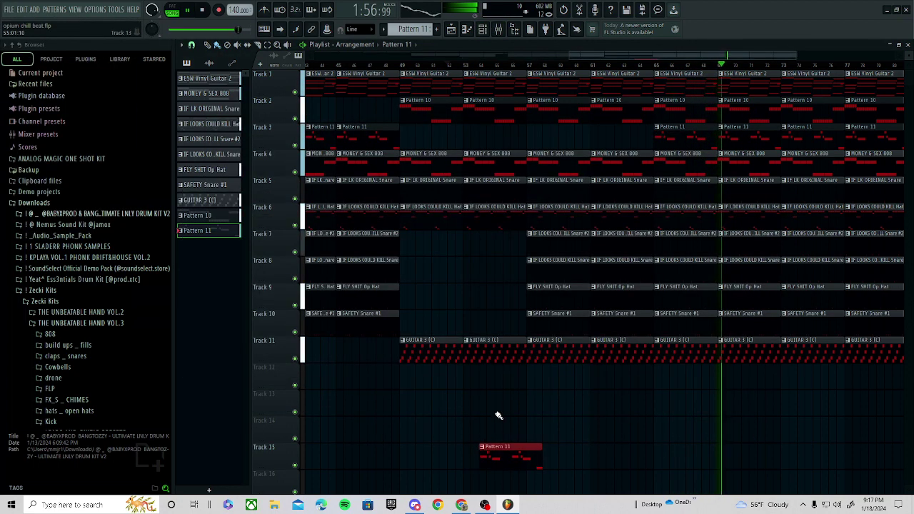
right_click(512, 459)
- Follow the playback through the last section up to bar 80, reviewing the full arrangement, and switch to OBS Studio
scroll(486, 403, "down", 5)
scroll(789, 398, "up", 4)
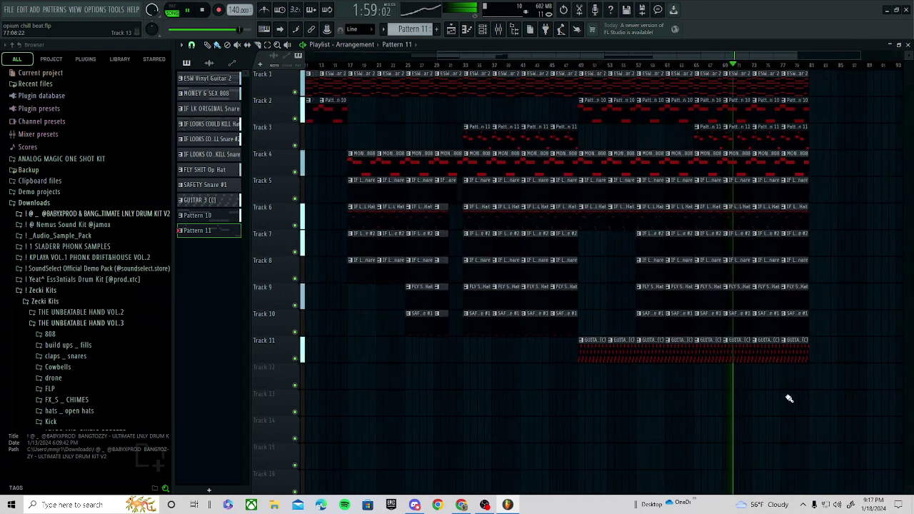
left_click_drag(752, 404, 545, 389)
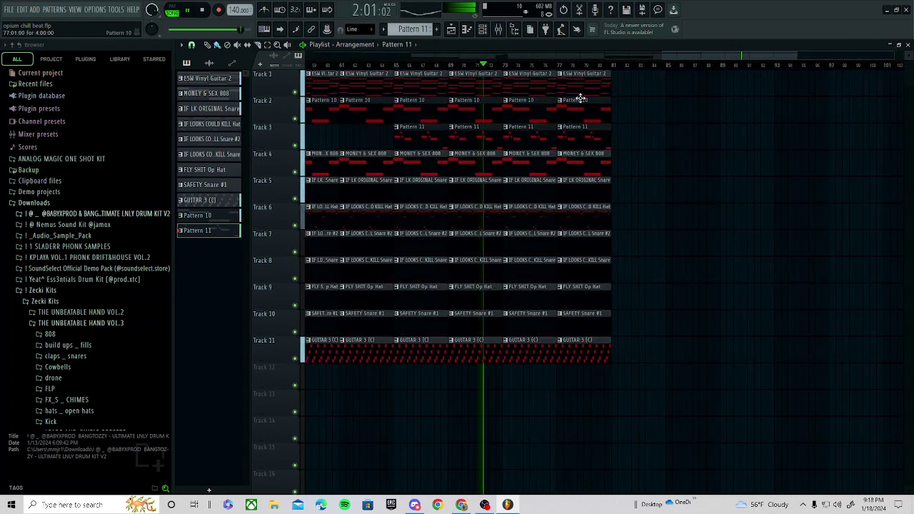
scroll(541, 109, "up", 3)
scroll(519, 106, "down", 5)
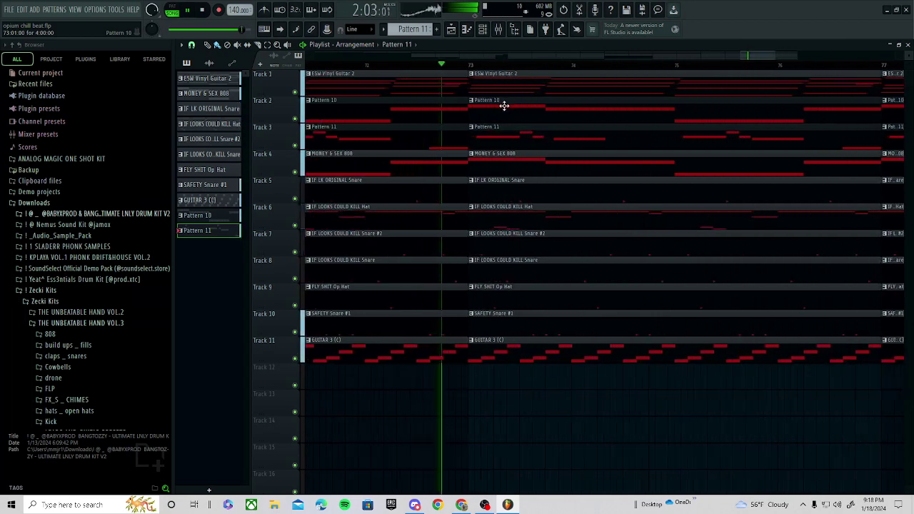
scroll(480, 109, "up", 3)
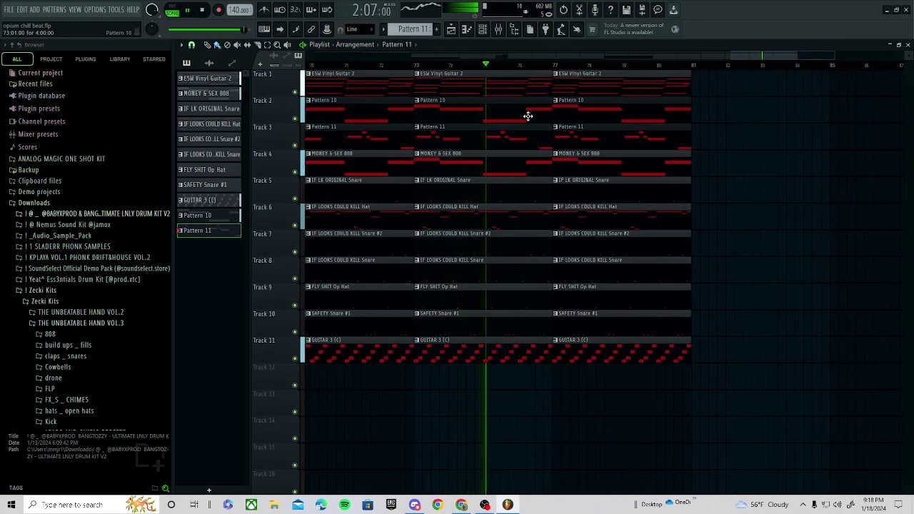
scroll(552, 136, "up", 2)
scroll(486, 150, "down", 4)
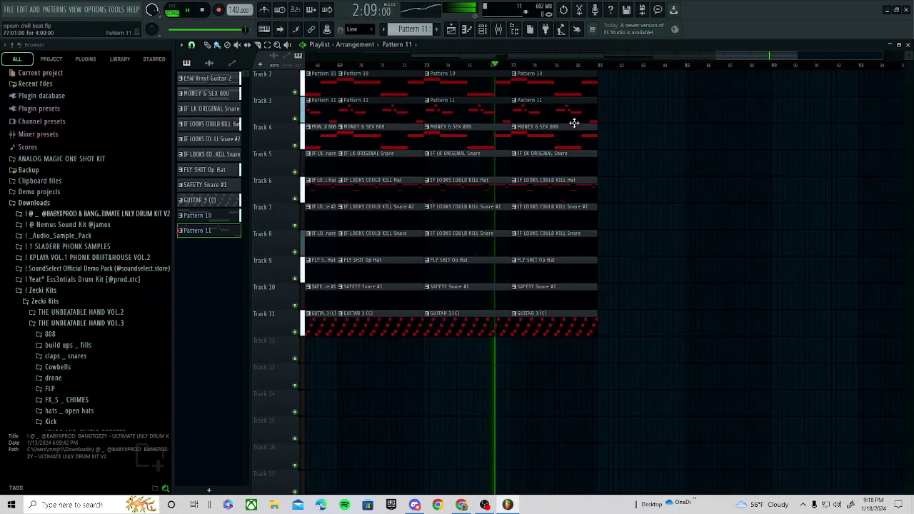
scroll(554, 123, "up", 2)
scroll(547, 124, "down", 6)
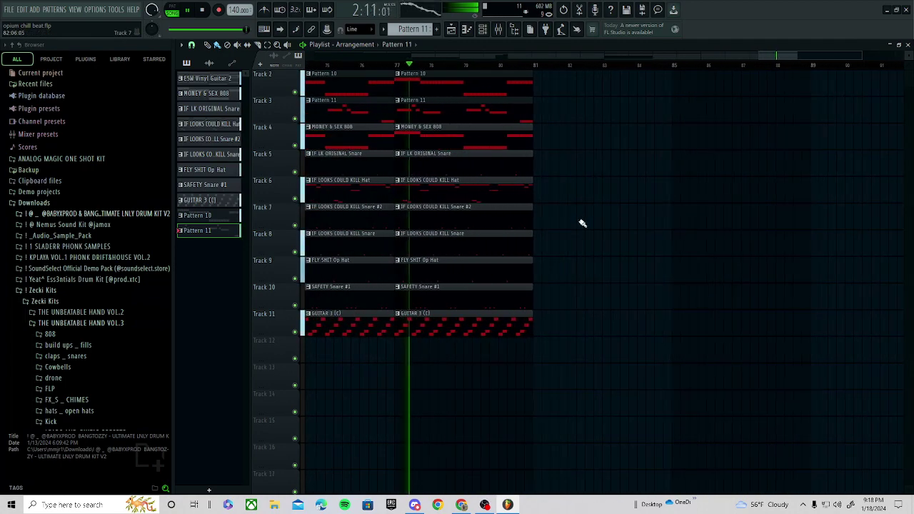
scroll(570, 195, "down", 1)
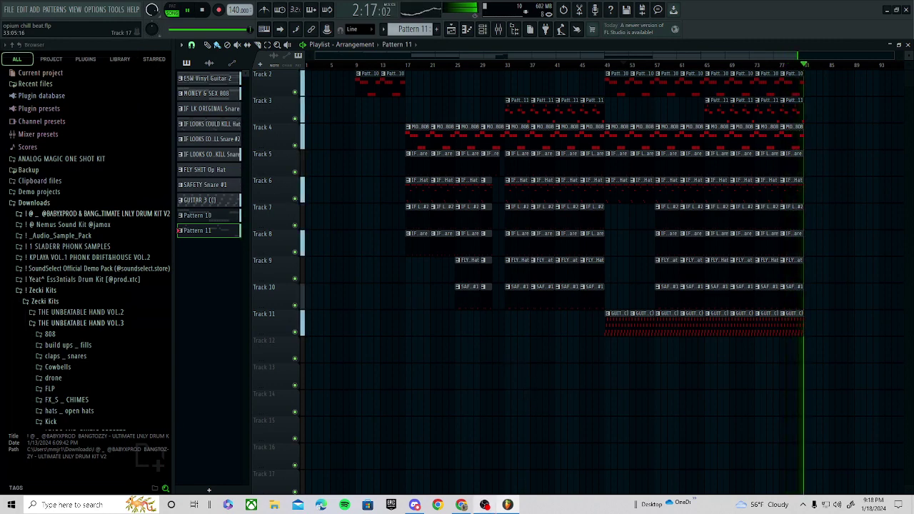
left_click(486, 506)
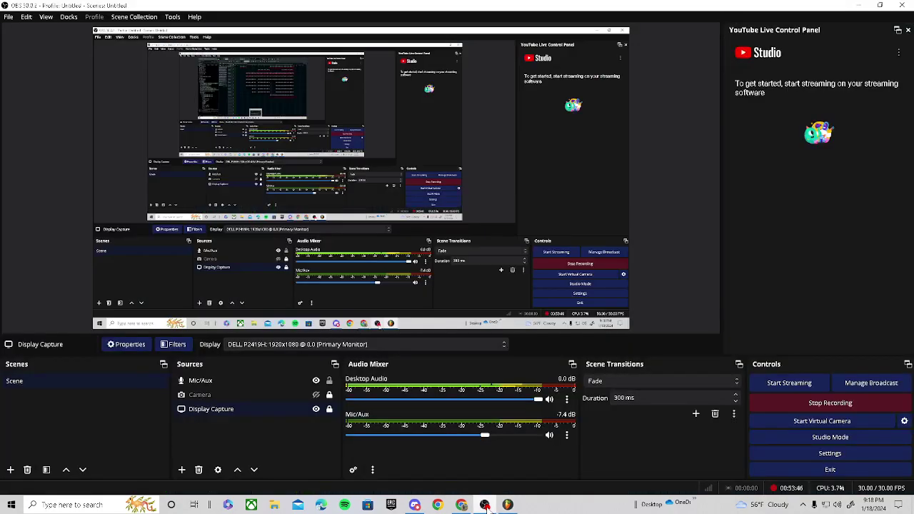